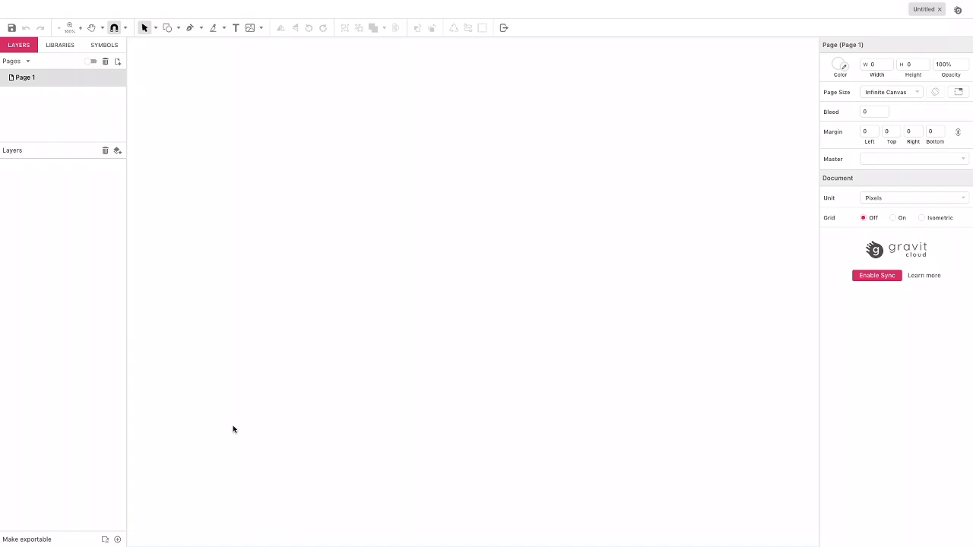
Draw a rectangle about 229 × 209 px on the canvas and round its corners to a radius of 105
left_click(178, 28)
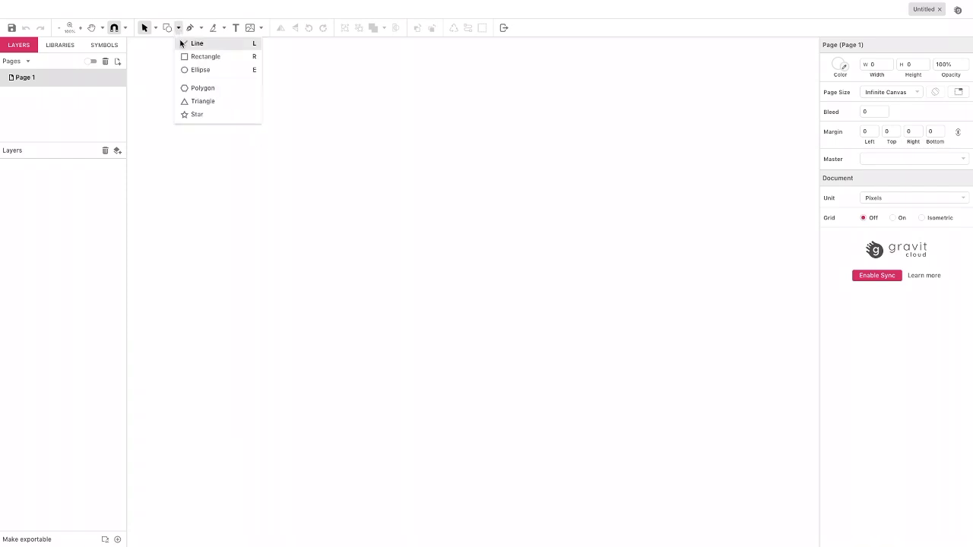
left_click(189, 57)
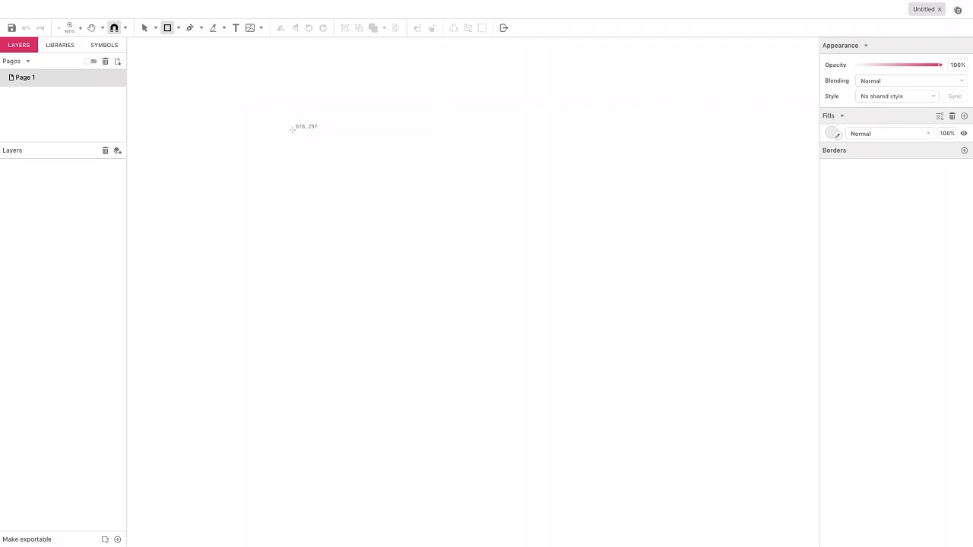
left_click_drag(292, 128, 406, 232)
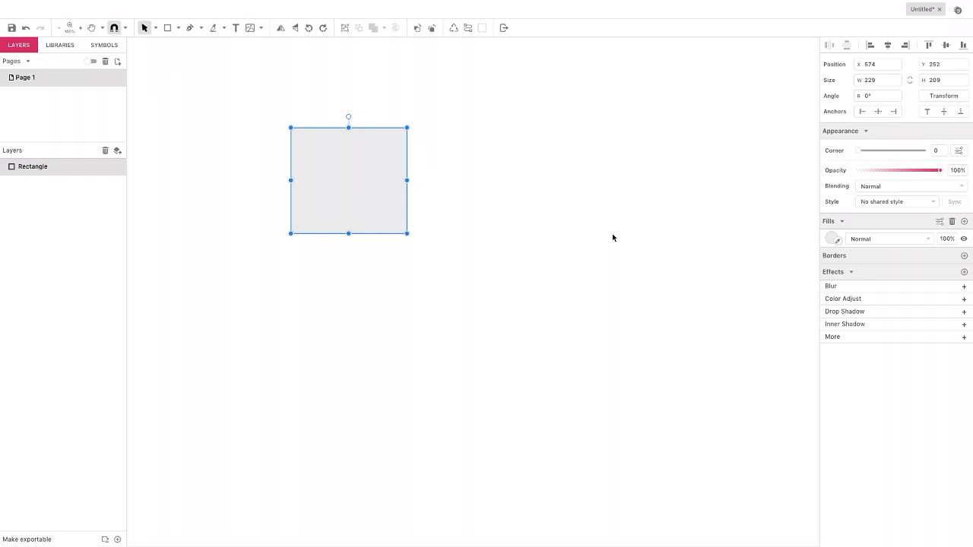
left_click_drag(861, 150, 921, 151)
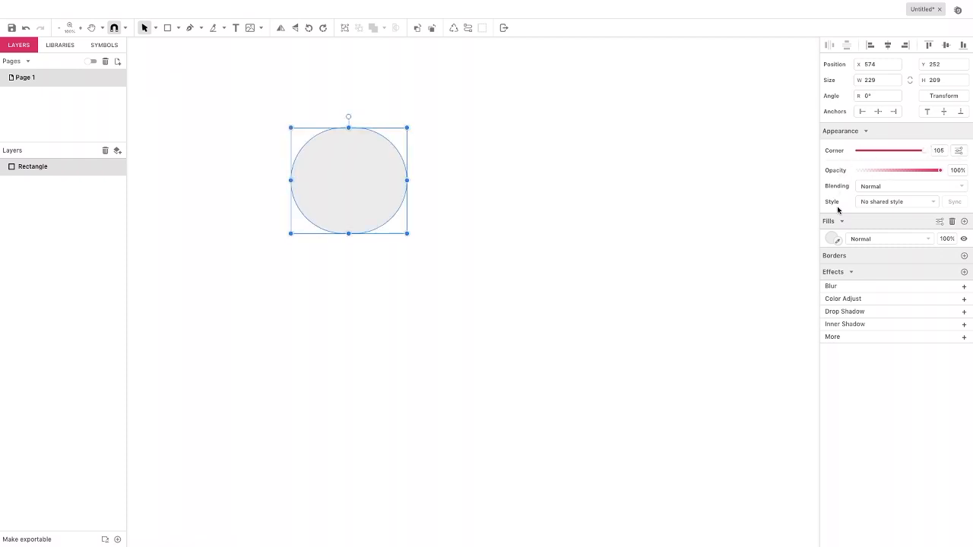
Fill the rounded shape with the light orange color from the global swatches
left_click(833, 239)
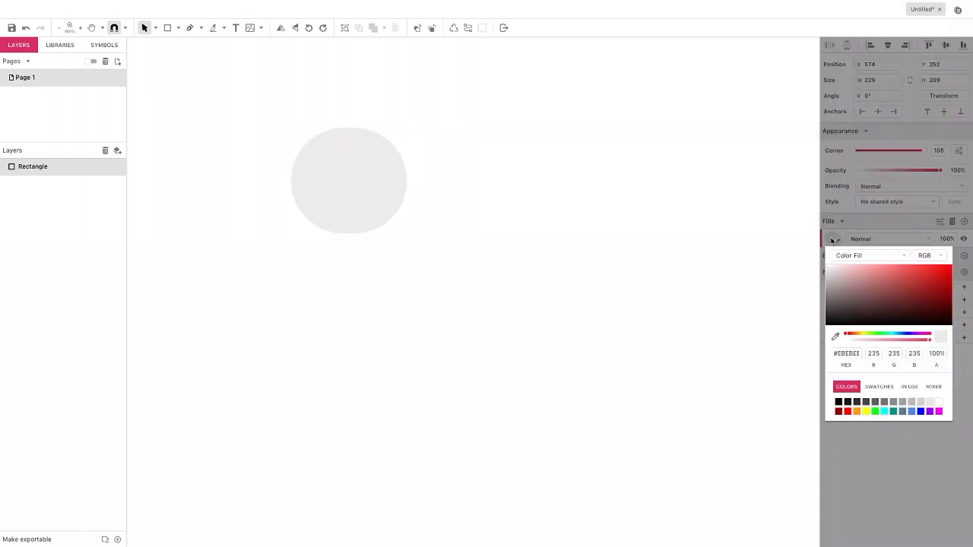
left_click(876, 387)
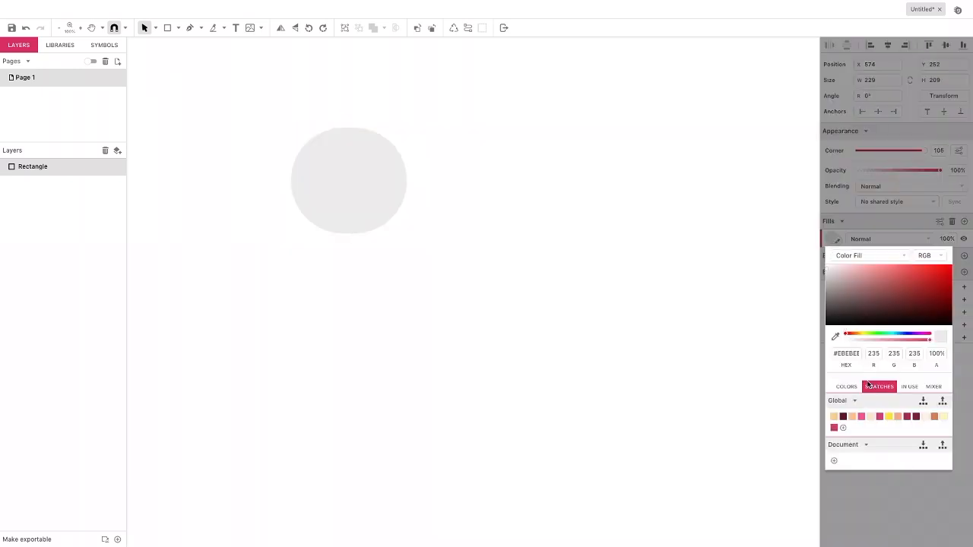
left_click(834, 416)
left_click(880, 162)
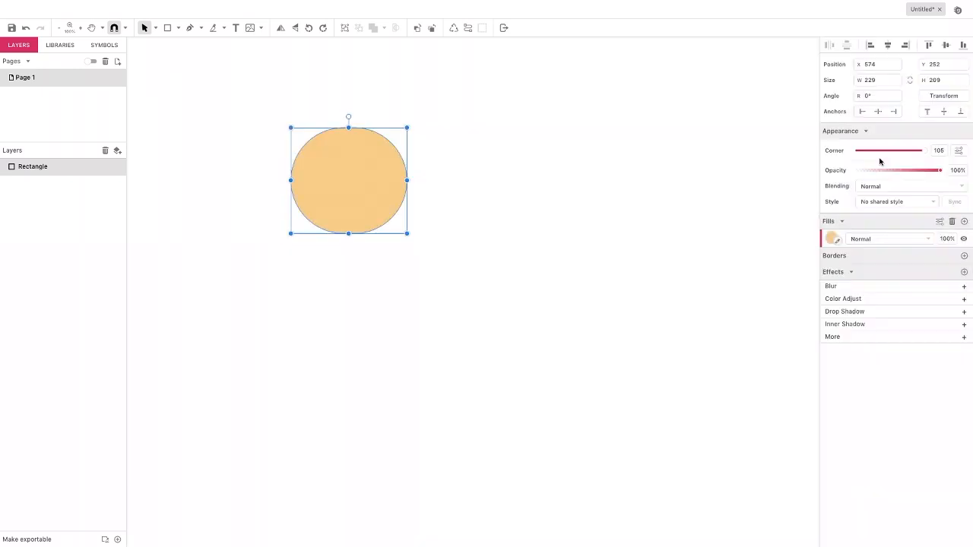
Turn off uniform corners for the light orange shape
left_click(957, 151)
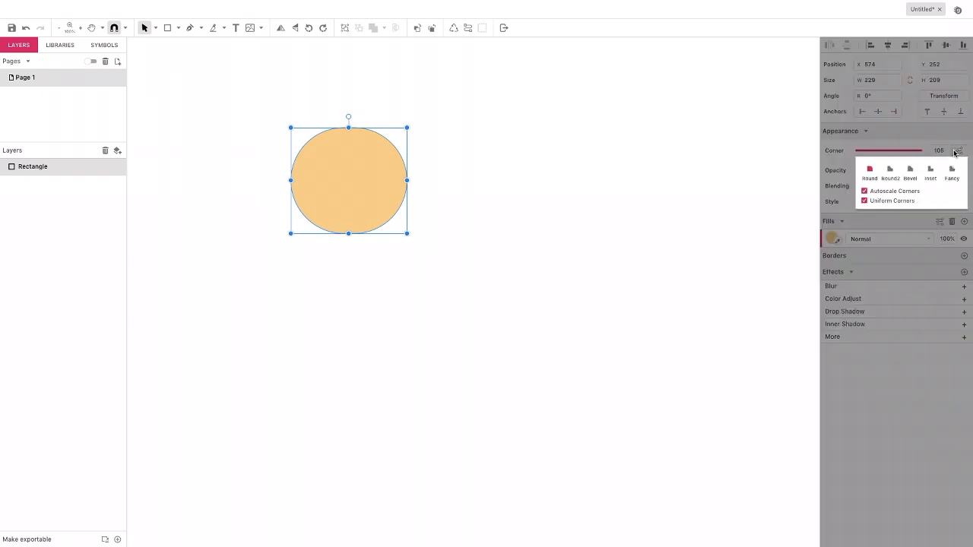
left_click(894, 201)
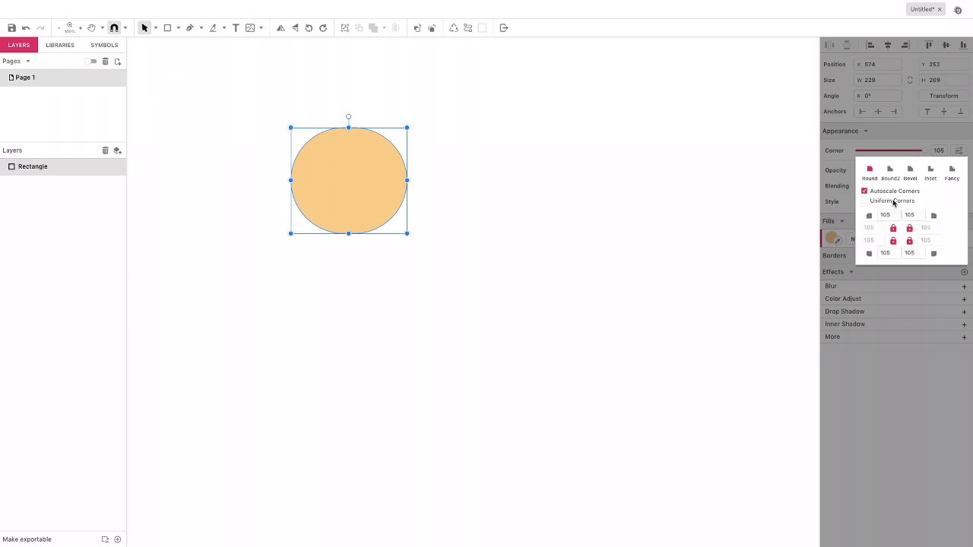
left_click(354, 144)
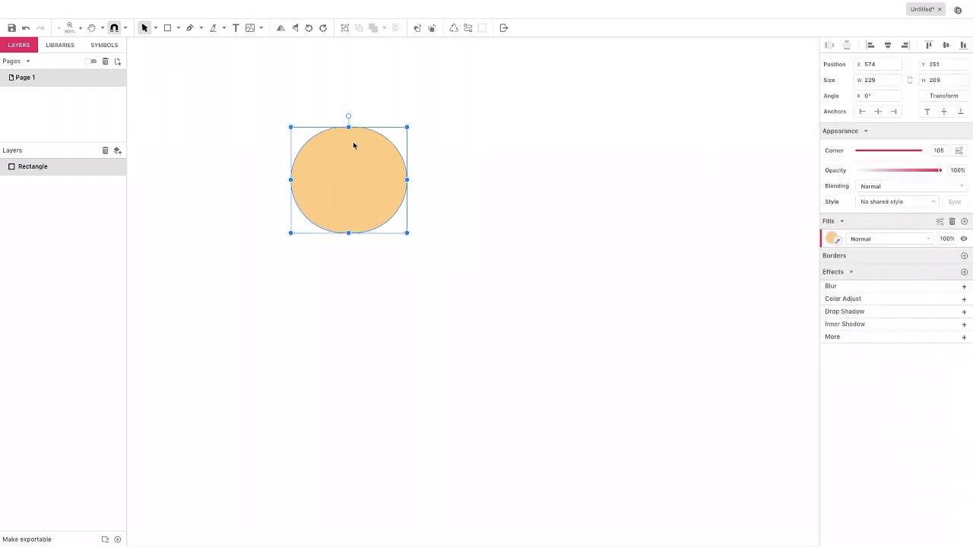
Square off every corner except the lower-left one, enlarge the shape to about 291 × 267 px and move it to about X 648, Y 316
left_click(155, 29)
left_click(168, 57)
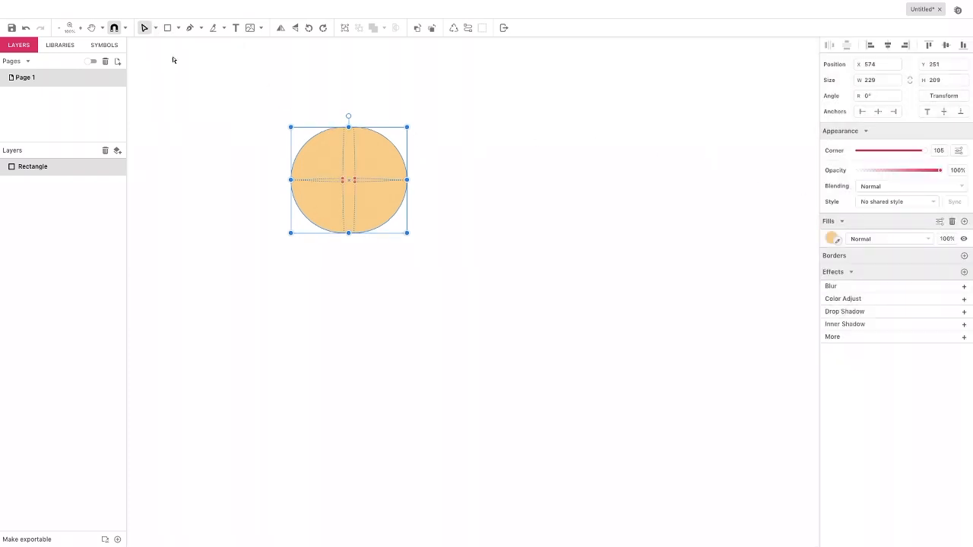
left_click_drag(354, 180, 404, 135)
left_click_drag(356, 181, 396, 228)
left_click_drag(348, 181, 269, 107)
left_click_drag(384, 211, 409, 233)
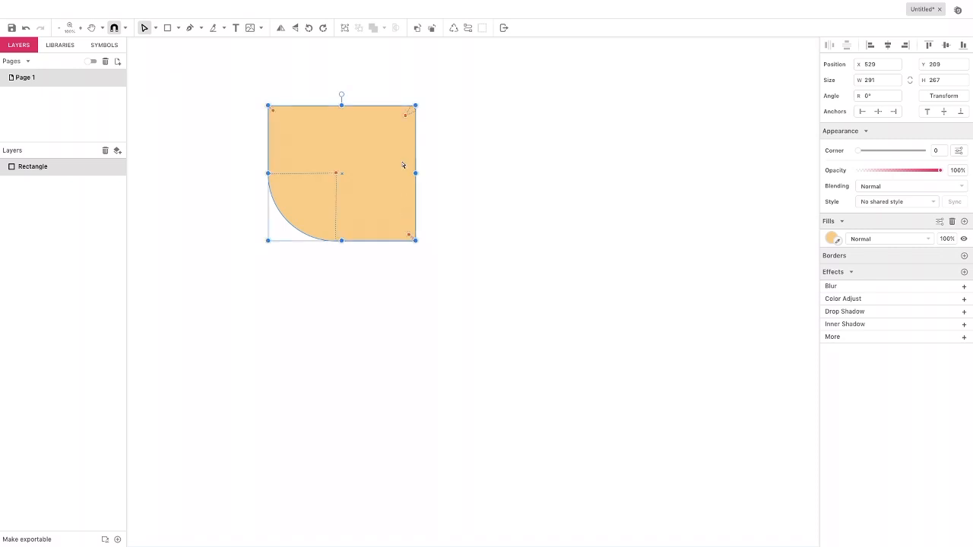
left_click_drag(366, 158, 407, 219)
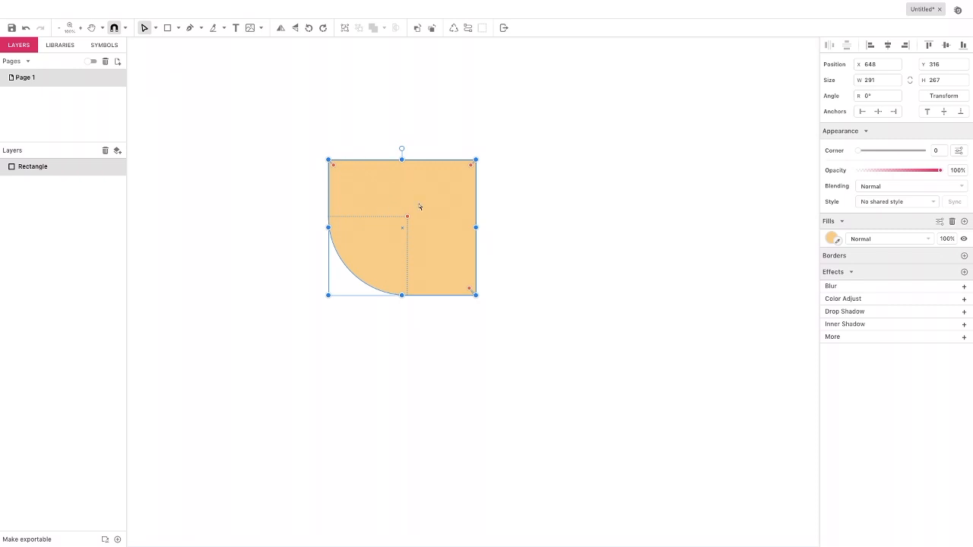
Draw a full-width band about 291 × 81 px along the orange shape's upper edge and fill it with pinkish red #FB2F62
left_click(168, 28)
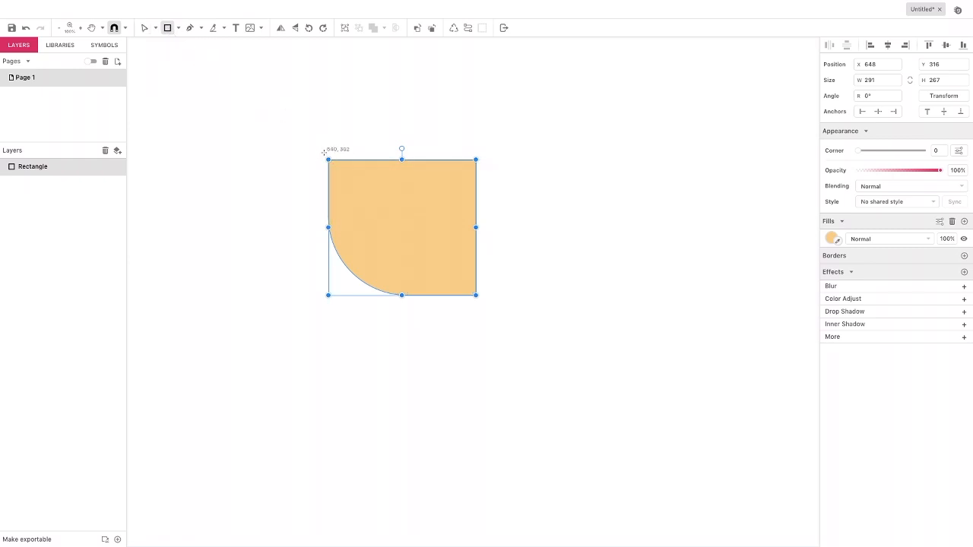
left_click_drag(327, 160, 475, 201)
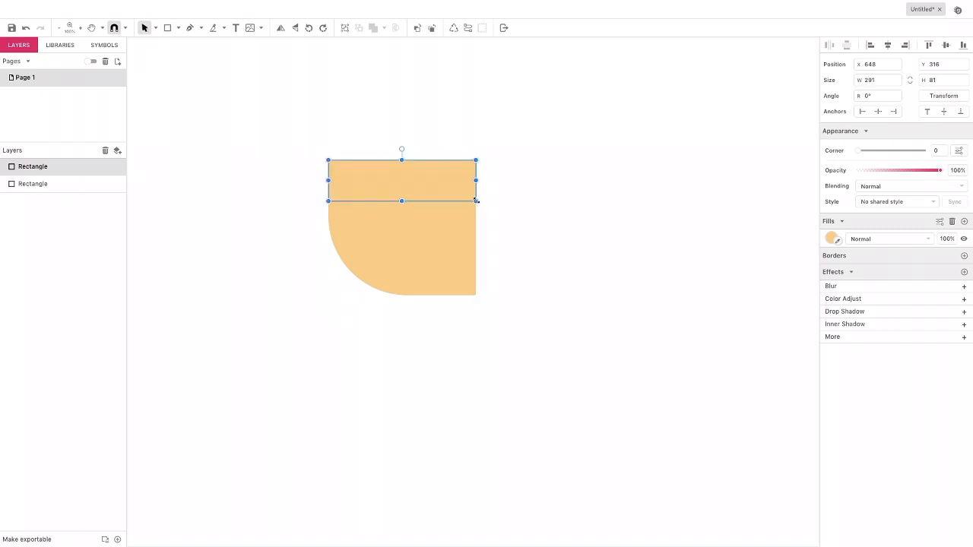
left_click(832, 239)
left_click(927, 334)
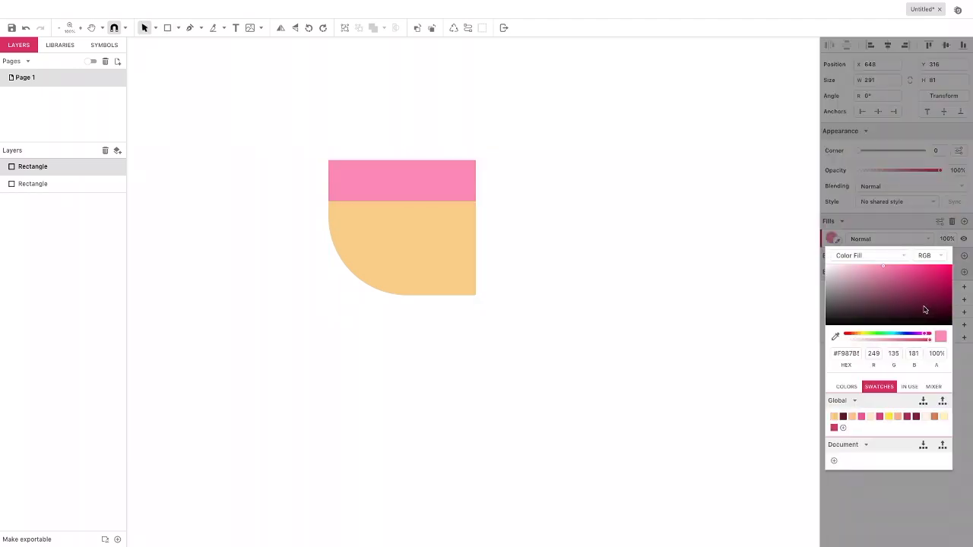
left_click(929, 265)
left_click(928, 335)
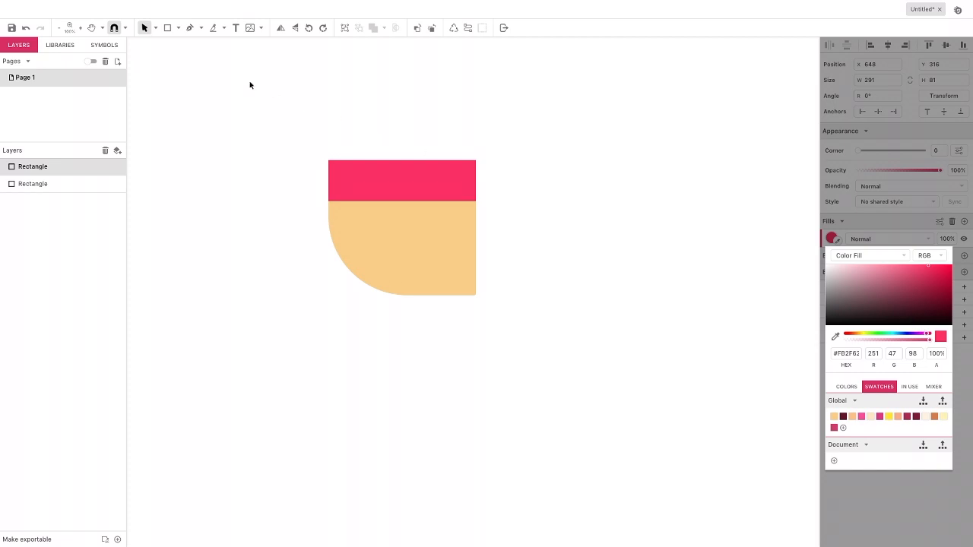
left_click(311, 161)
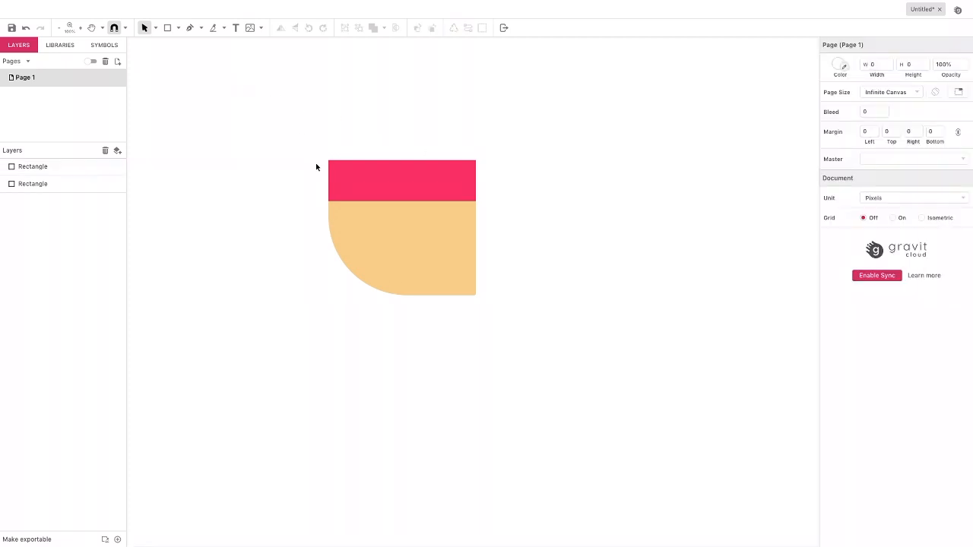
Draw a closed hair outline about 373 × 304 px with the Pen tool, with three spikes above the band and a jagged tip beside the face
left_click(202, 28)
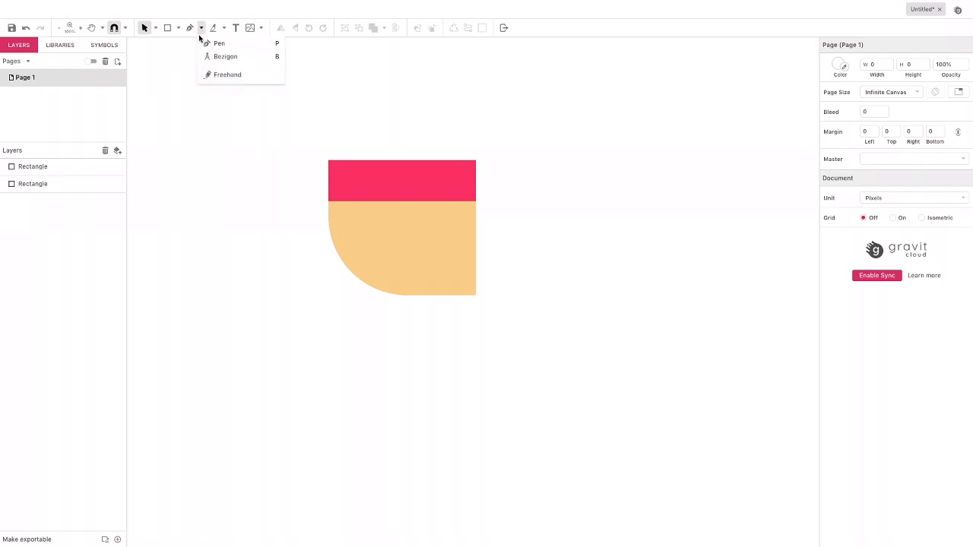
left_click(206, 44)
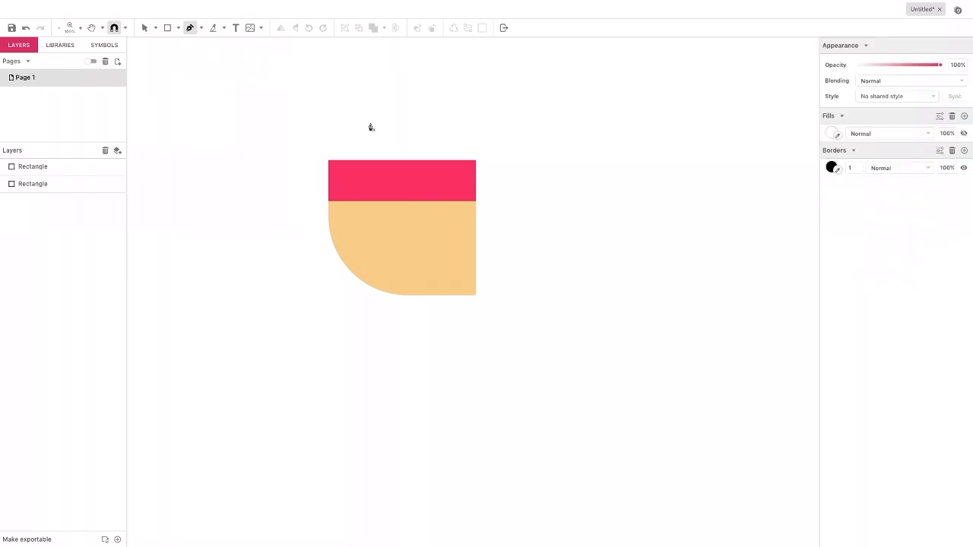
left_click(476, 201)
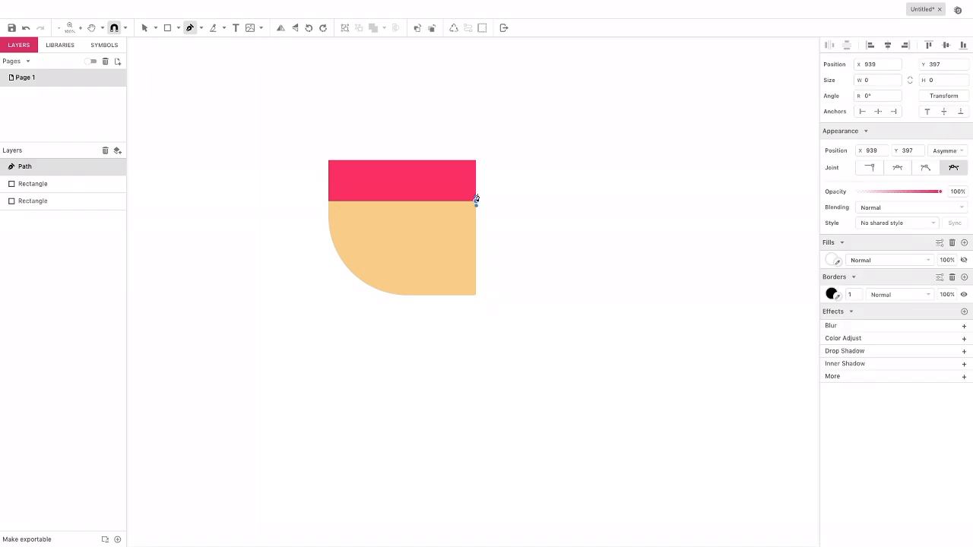
left_click(501, 126)
left_click(481, 144)
left_click(451, 122)
left_click(456, 144)
left_click(415, 127)
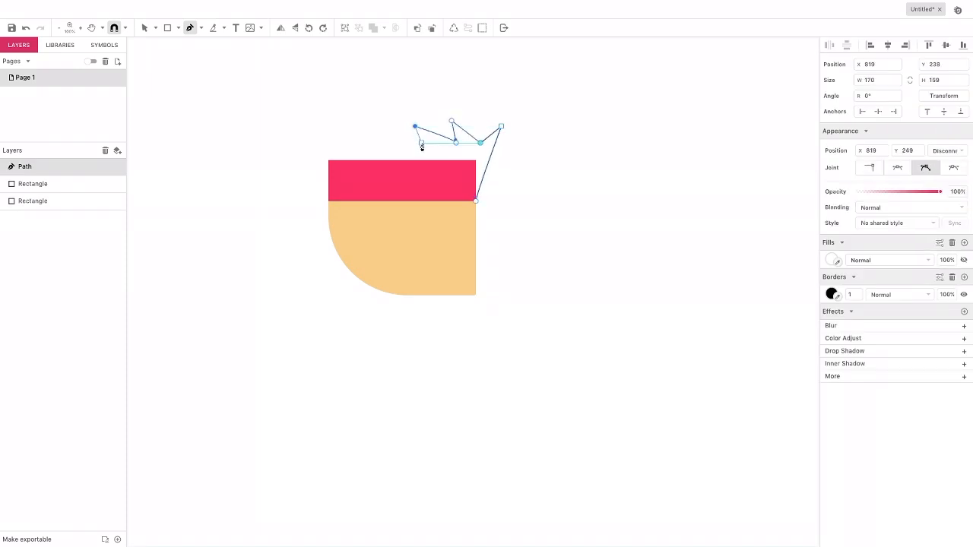
left_click(312, 150)
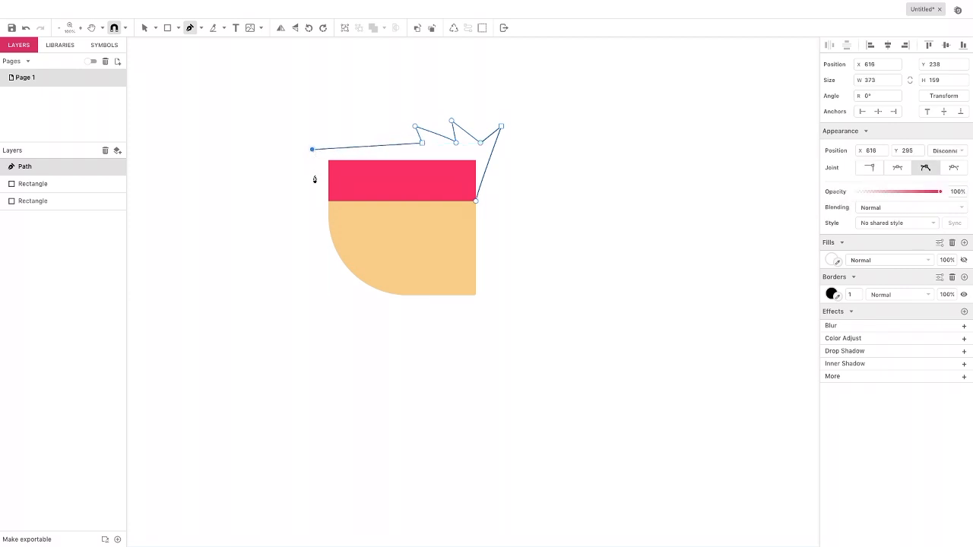
left_click(318, 251)
left_click(358, 275)
left_click(475, 202)
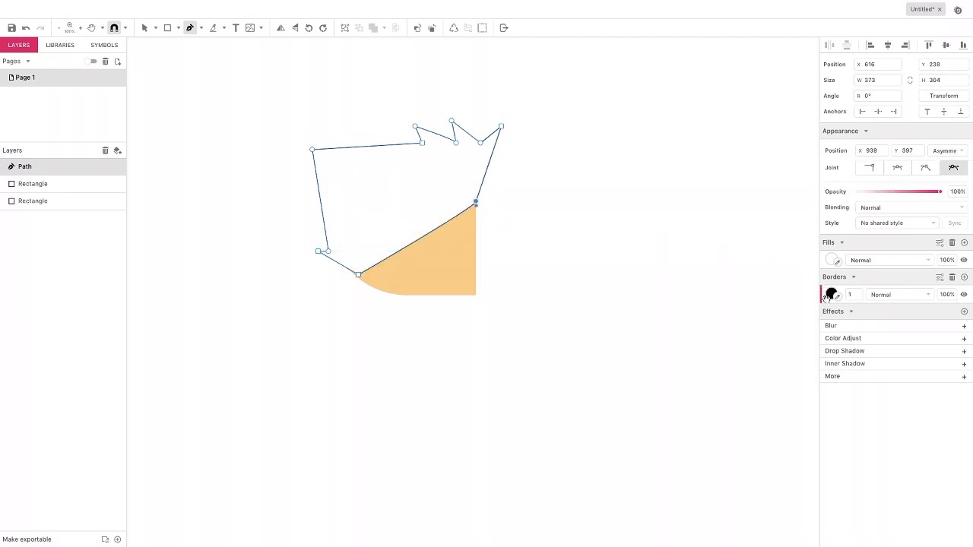
Remove the hair path's border and fill it with brownish red #AC4F4F
left_click(952, 276)
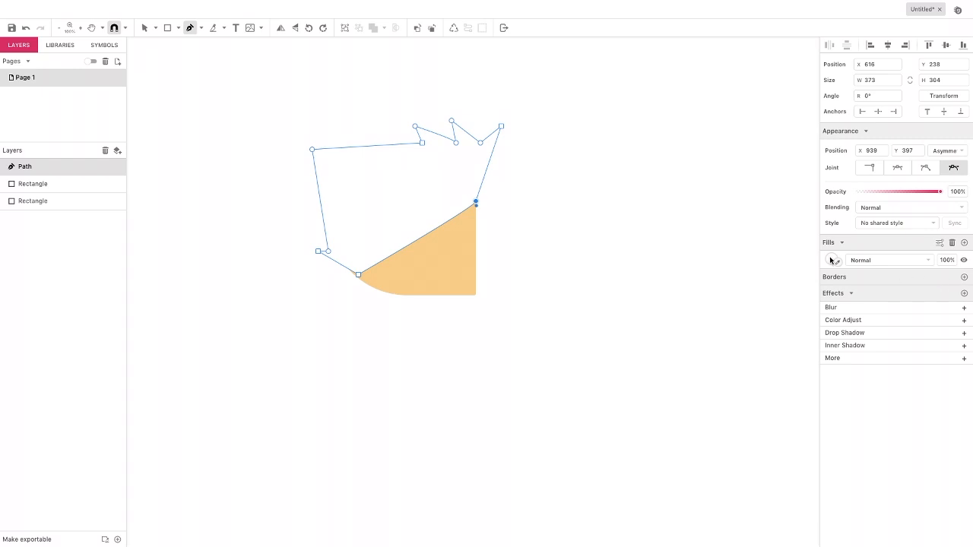
left_click(835, 259)
left_click_drag(884, 314, 891, 305)
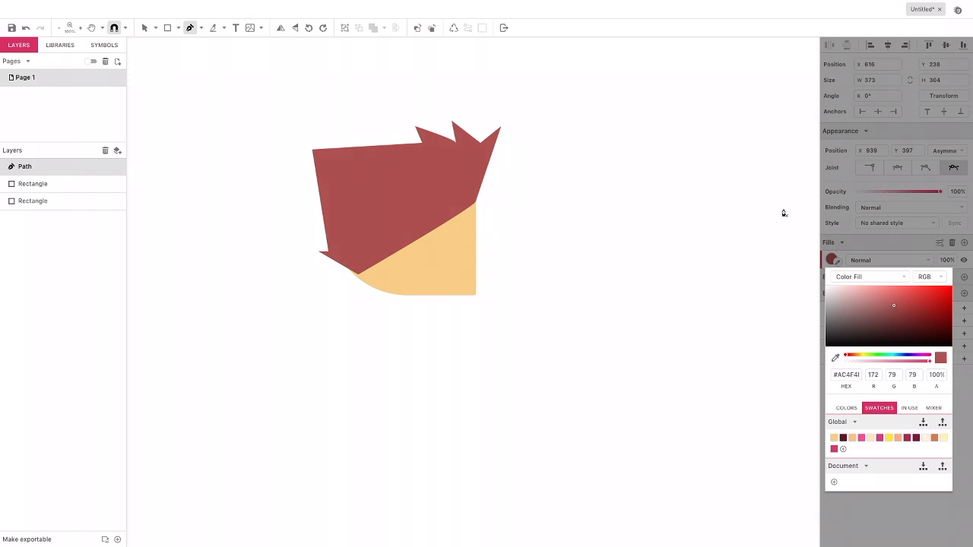
Send the hair path backward two levels, behind the red band and the orange face
left_click(145, 28)
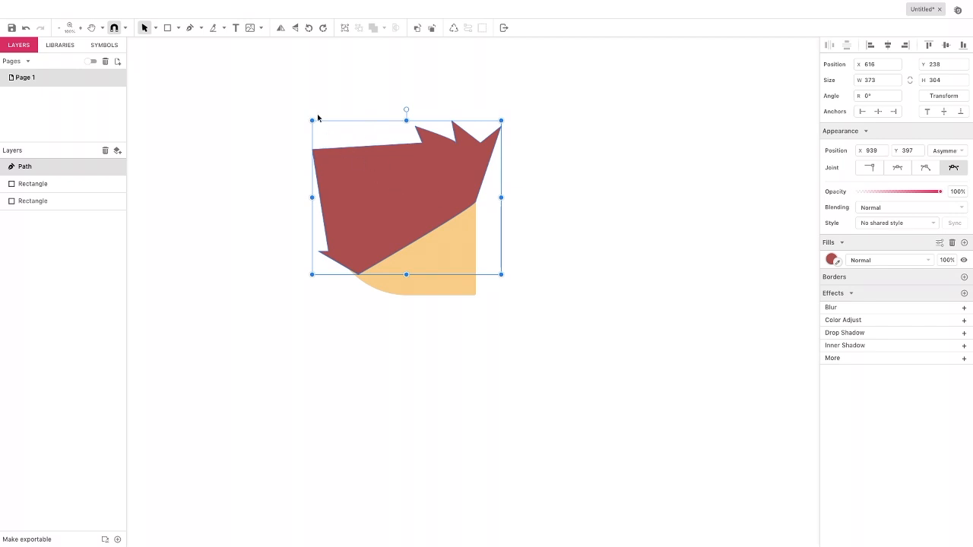
left_click(430, 29)
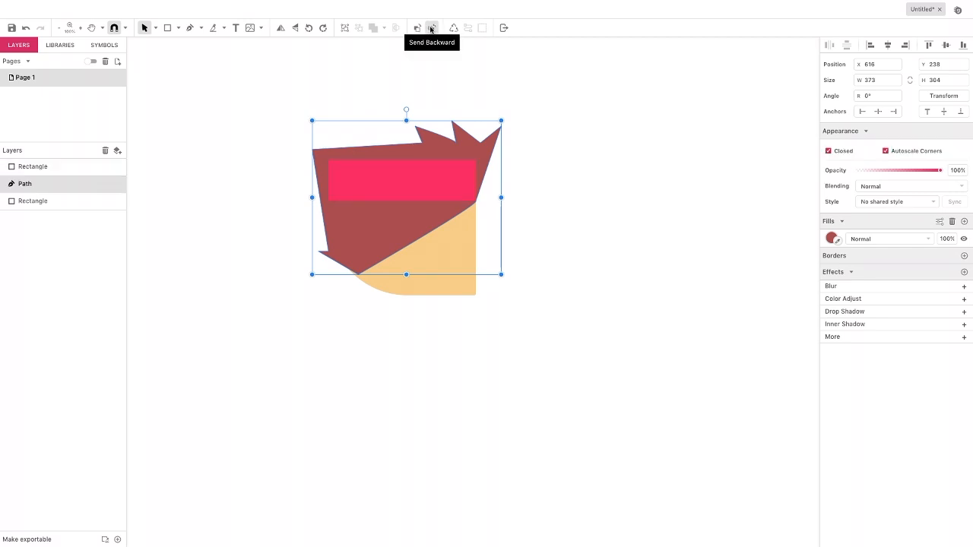
left_click(430, 29)
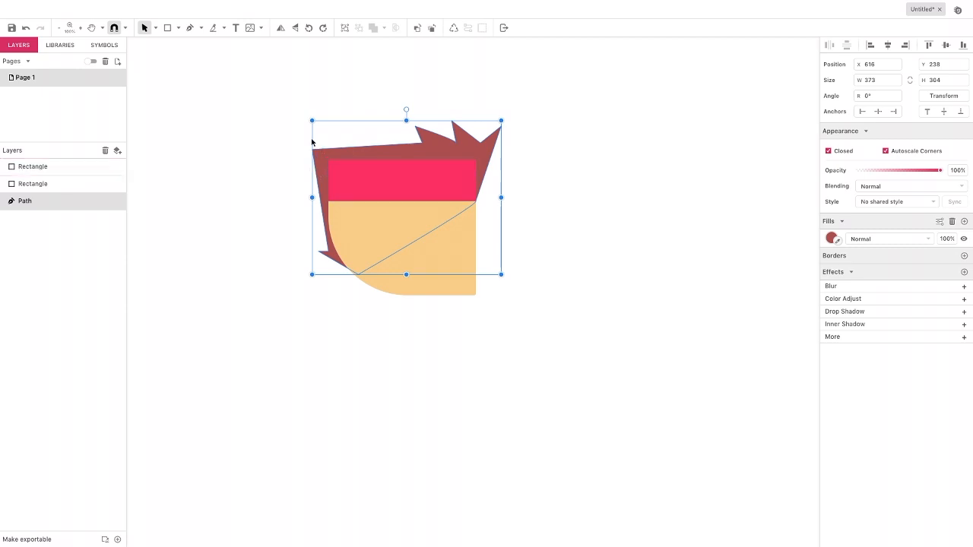
Draw a brownish red rectangle about 131 × 144 px at the face's left edge and bring it forward above the face, beneath the band
left_click(167, 28)
left_click_drag(328, 171, 395, 244)
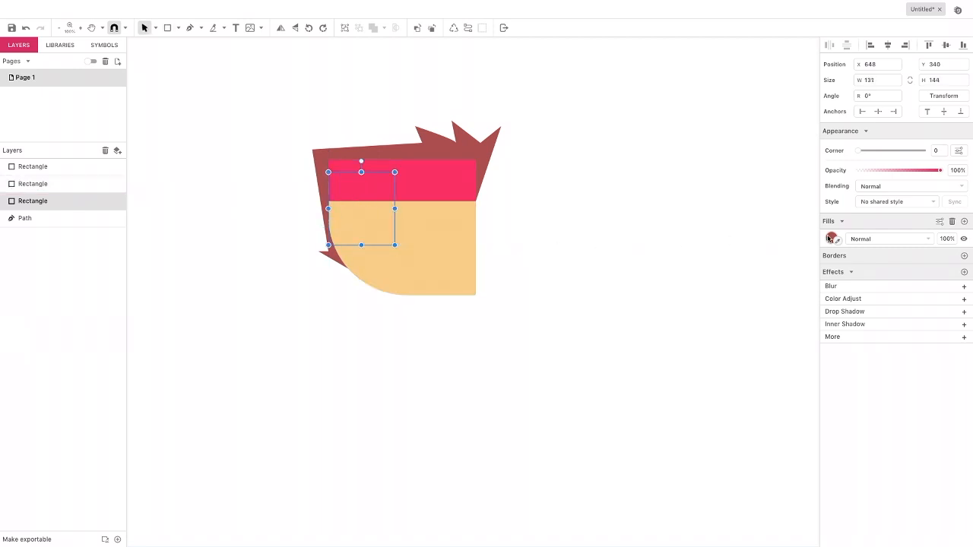
left_click(417, 28)
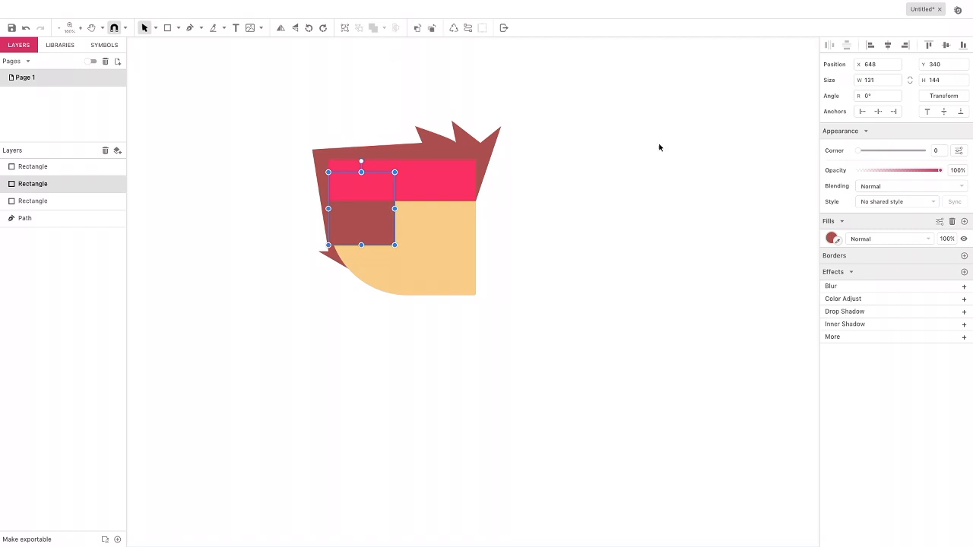
Round the small brownish red rectangle's corners to 66 and turn off its uniform corners
left_click_drag(857, 151, 922, 150)
left_click(958, 150)
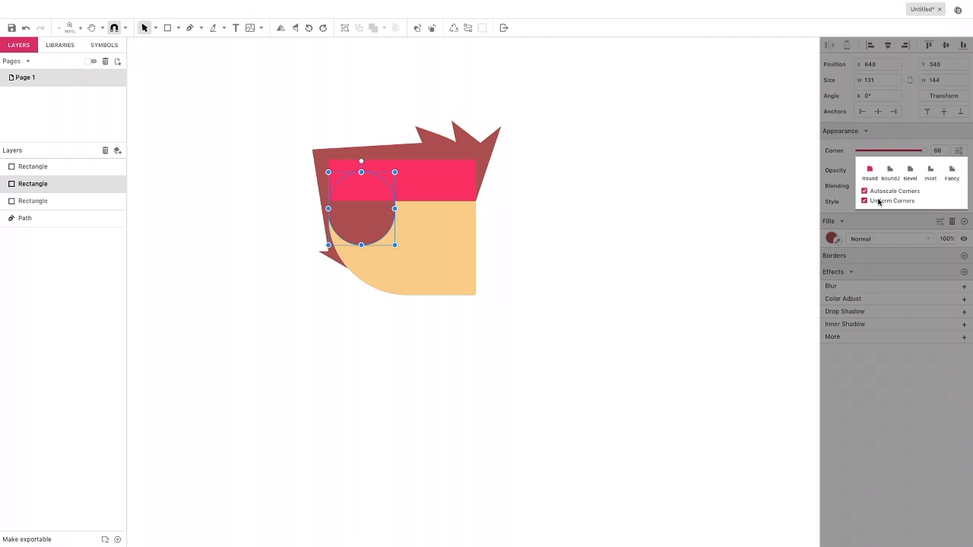
left_click(878, 201)
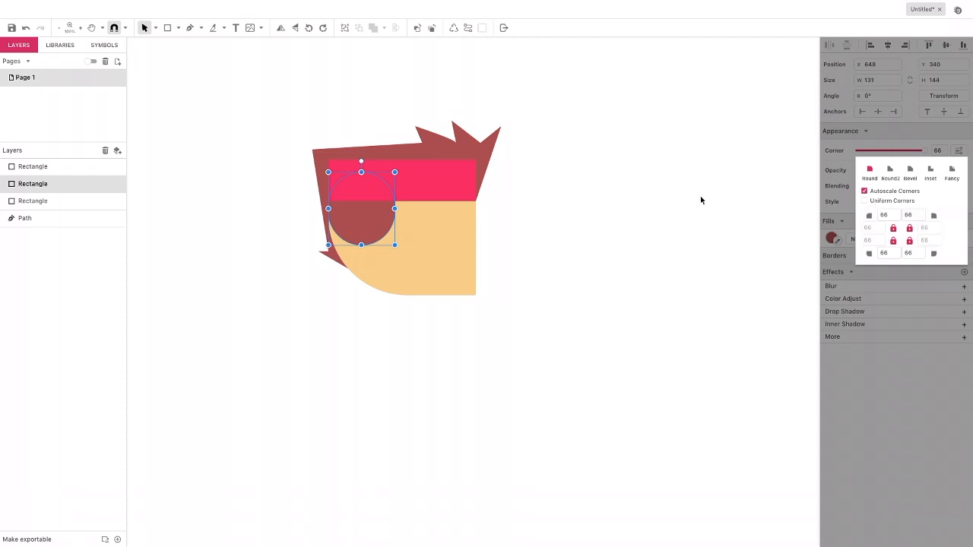
Adjust the small brownish red shape's corners individually with the Subselect tool, nearly squaring its lower-left corner
left_click(155, 29)
left_click(160, 54)
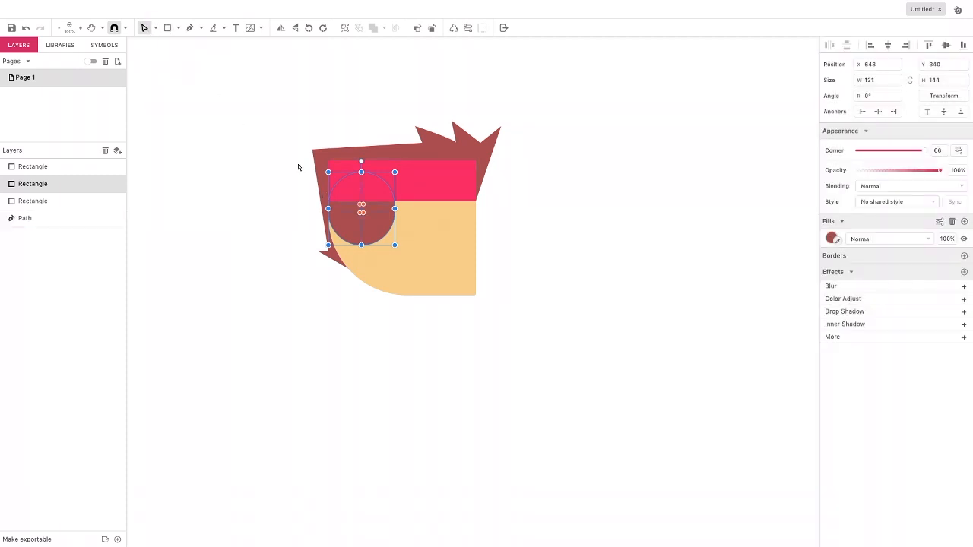
left_click(339, 235)
left_click_drag(361, 213, 348, 203)
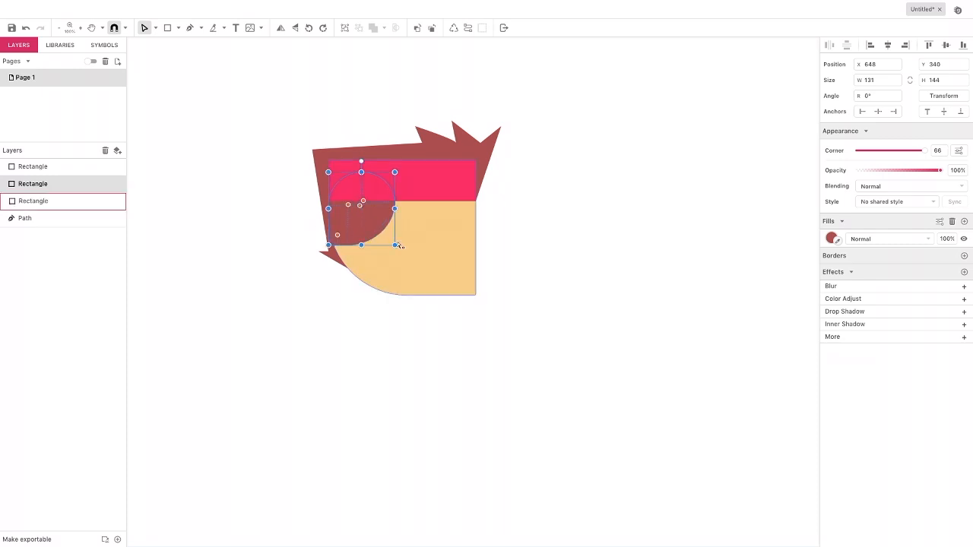
Enlarge the small brownish red shape to about 154.5 × 156 px and reduce its upper-left corner rounding
left_click_drag(395, 243, 405, 250)
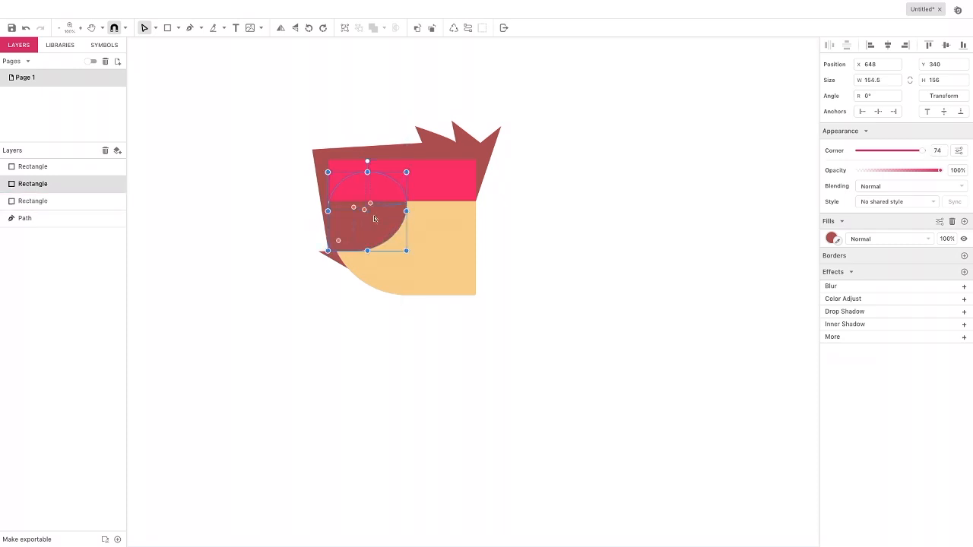
left_click_drag(370, 204, 394, 183)
left_click(299, 196)
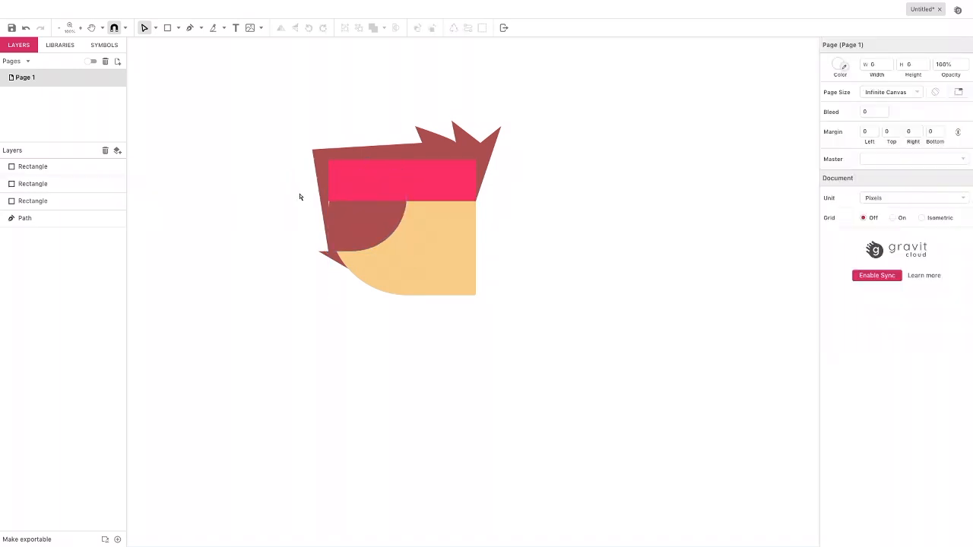
left_click(341, 211)
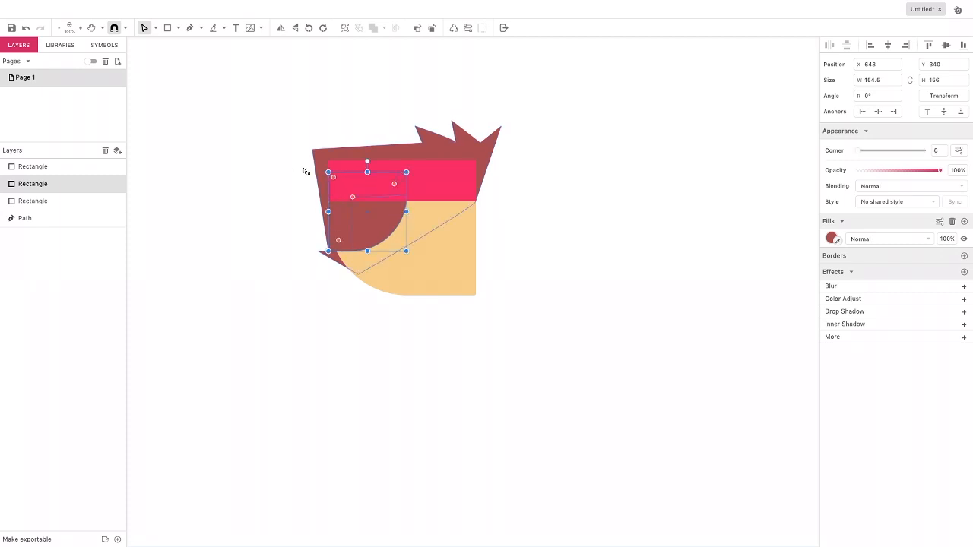
left_click(292, 174)
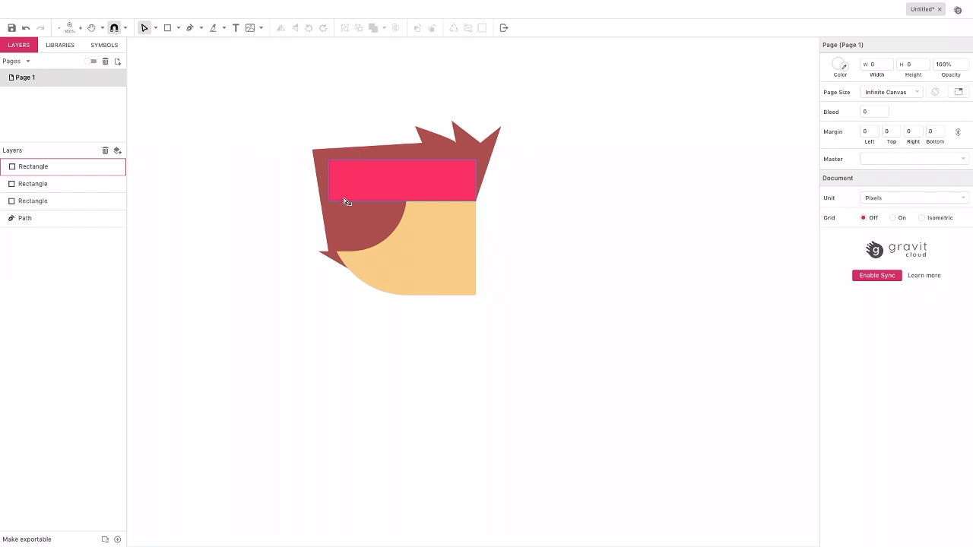
Draw an ellipse about 86.5 × 76 px over the sideburn, fill it with the orange skin swatch and place it just below the band
left_click(178, 29)
left_click(191, 67)
left_click_drag(358, 216, 403, 255)
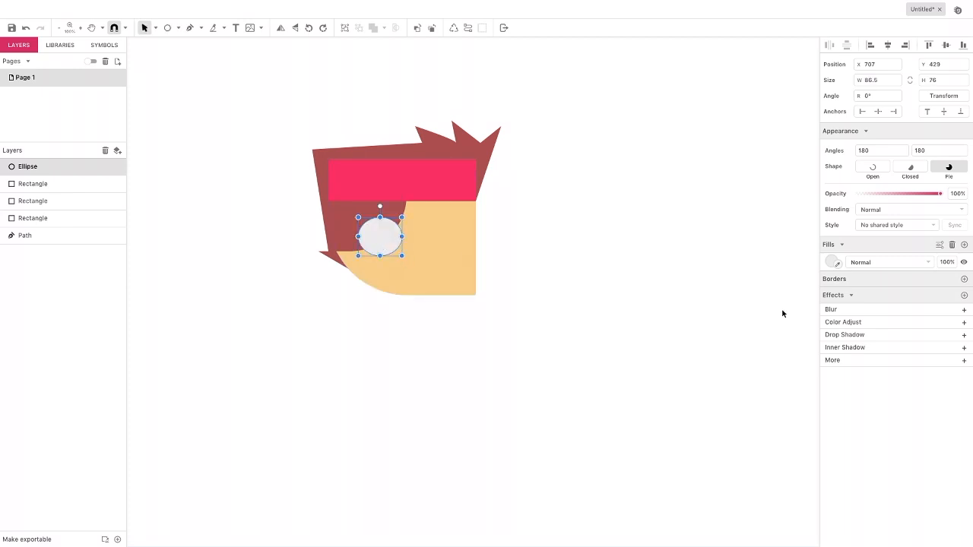
left_click(833, 262)
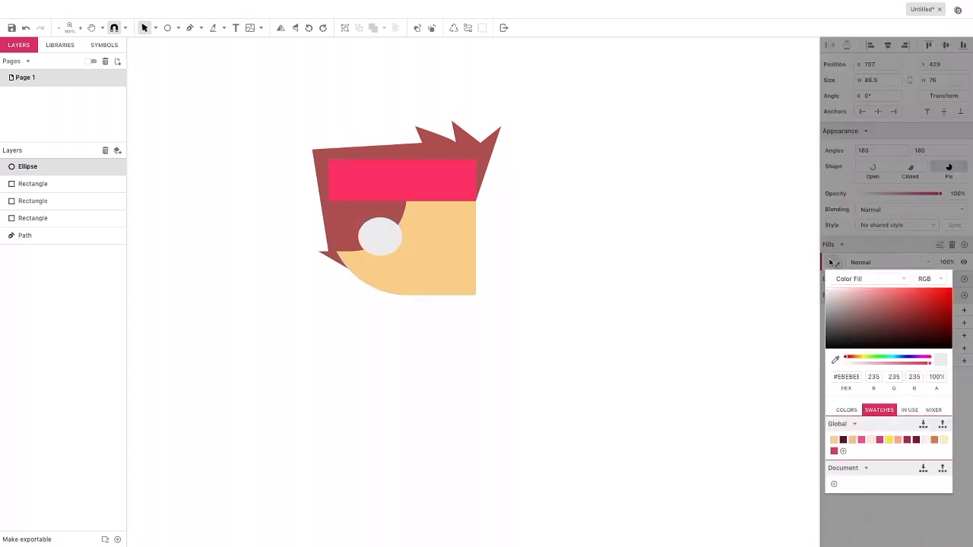
left_click(833, 439)
left_click_drag(370, 235, 368, 227)
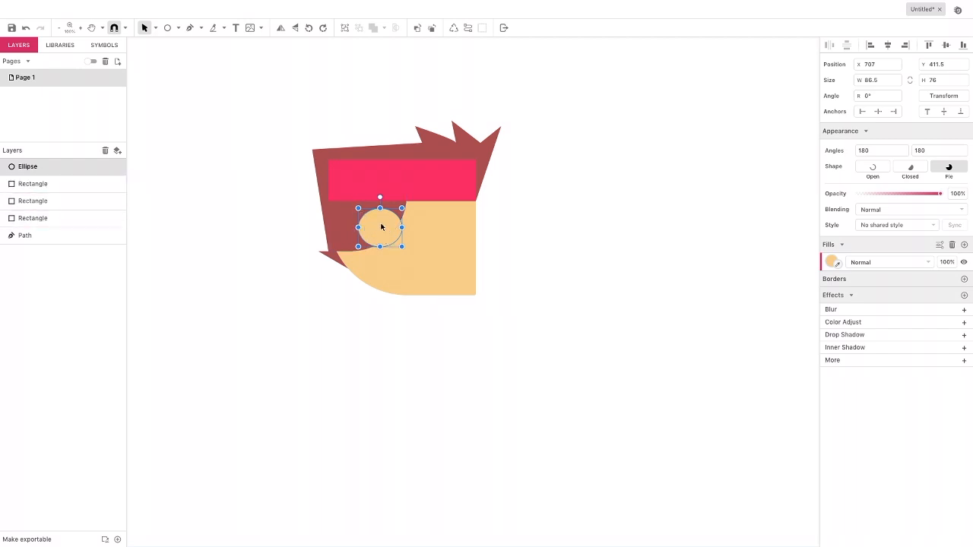
Draw a circle about 106 × 100 px on the empty canvas beside the head and fill it with the cream swatch #FFF3E0
left_click(168, 29)
mouse_move(534, 212)
left_mouse_down()
mouse_move(478, 212)
mouse_move(570, 244)
left_mouse_up()
left_click_drag(585, 260, 588, 263)
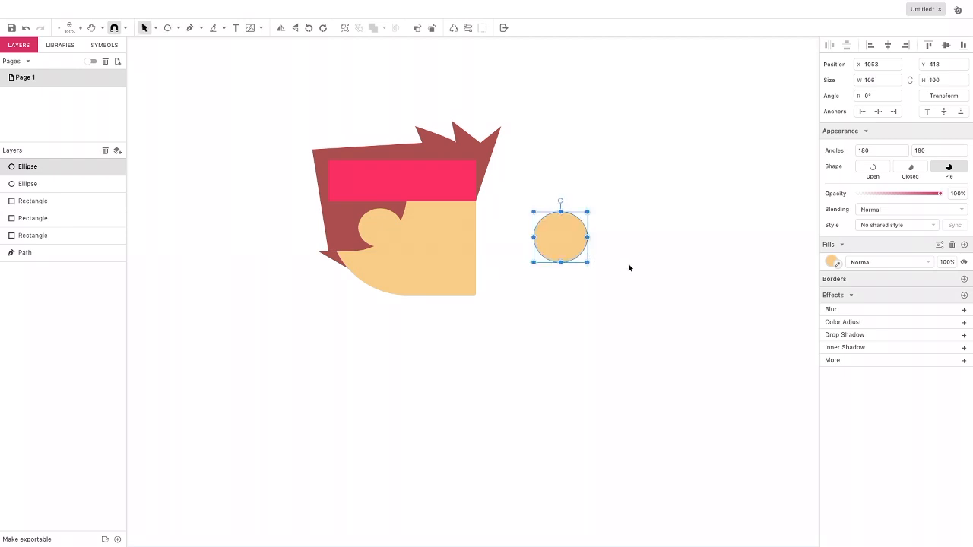
left_click(831, 263)
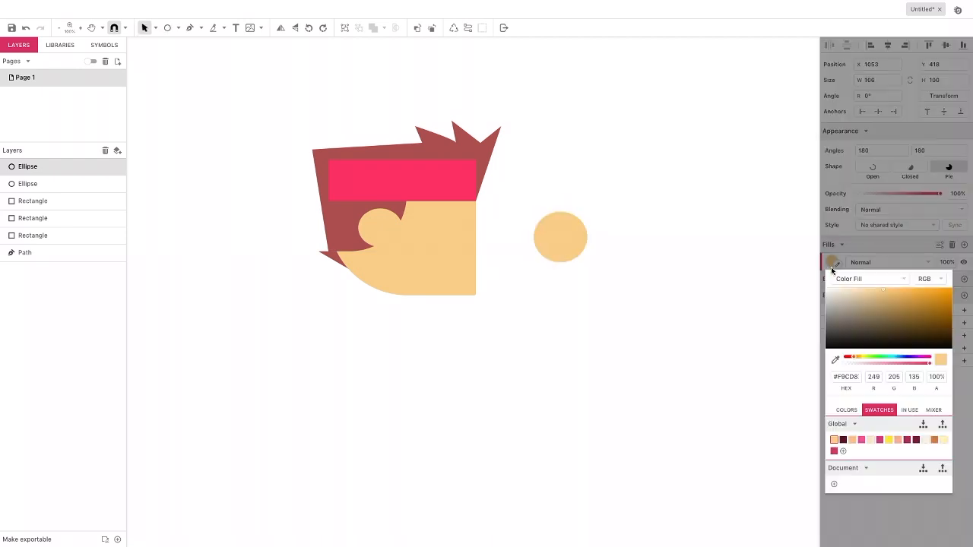
left_click(925, 440)
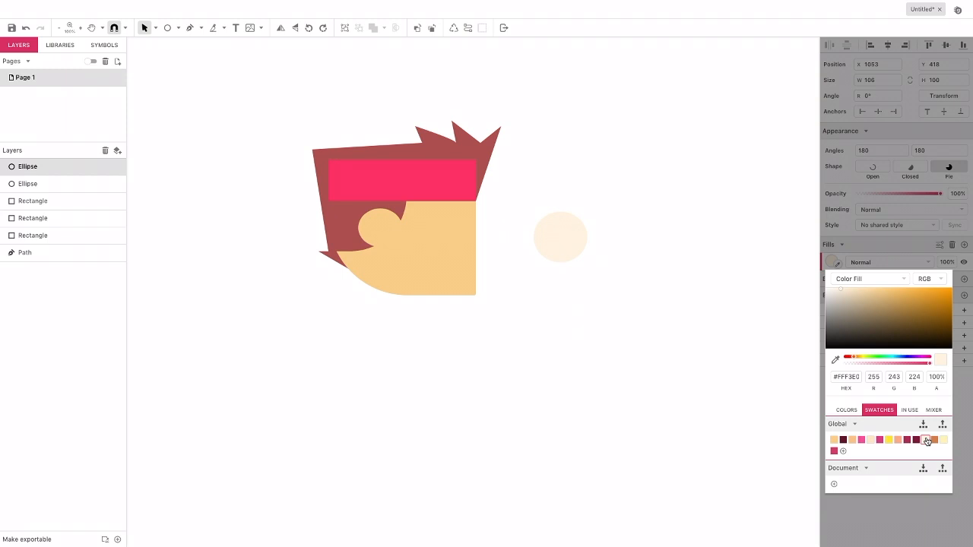
Slice the cream circle horizontally through its middle and move the upper half away from the lower half
left_click(213, 29)
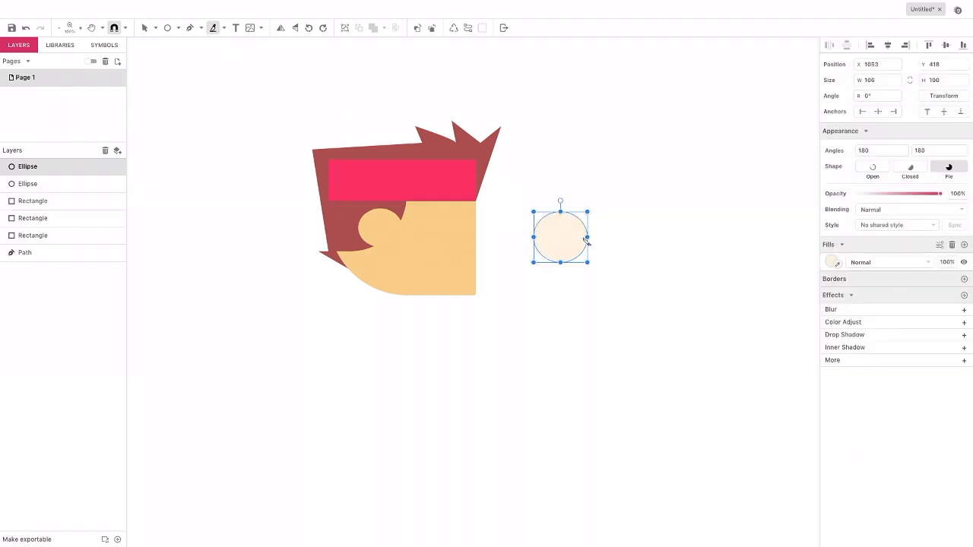
left_click_drag(593, 240, 529, 238)
left_click(145, 29)
left_click(532, 185)
left_click_drag(547, 224, 550, 202)
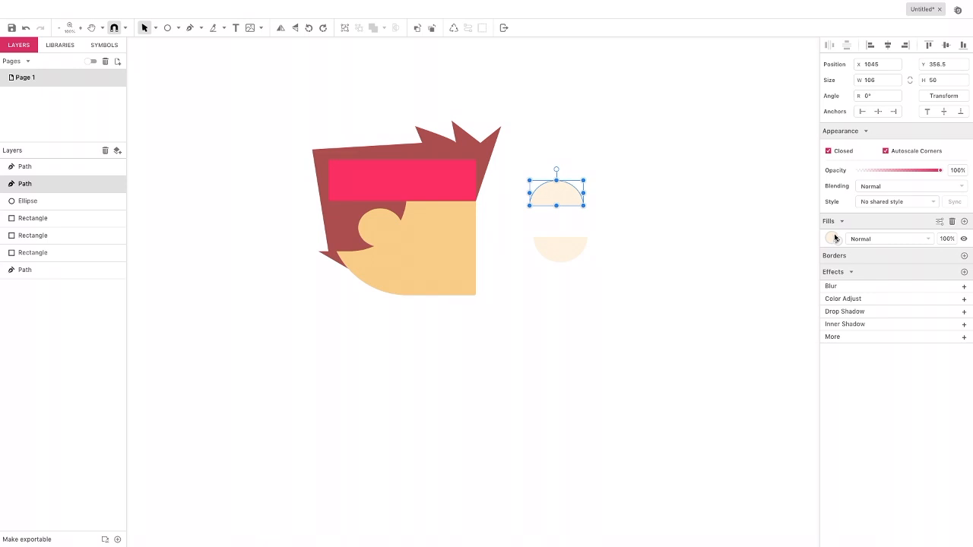
Fill the separated upper half-circle with the dark maroon swatch
left_click(832, 238)
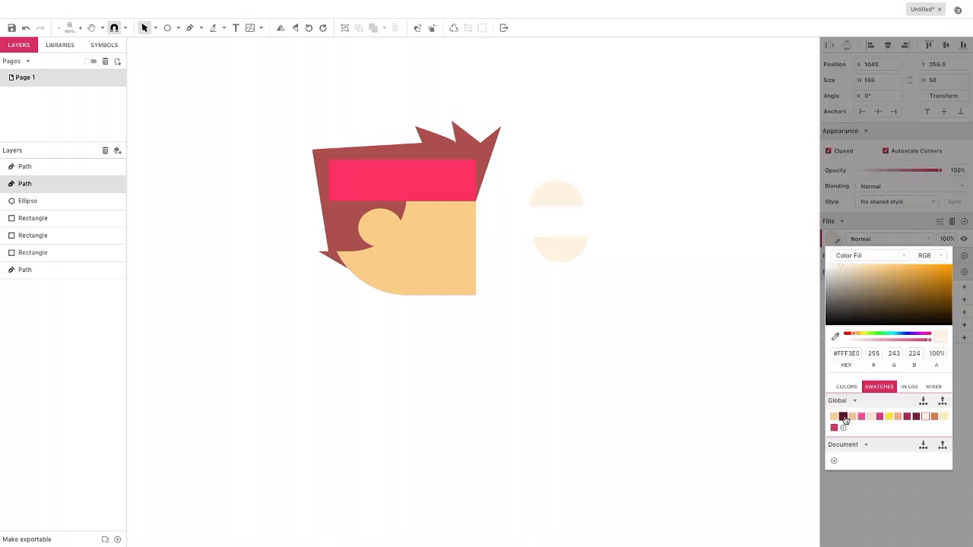
left_click(843, 416)
left_click(559, 197)
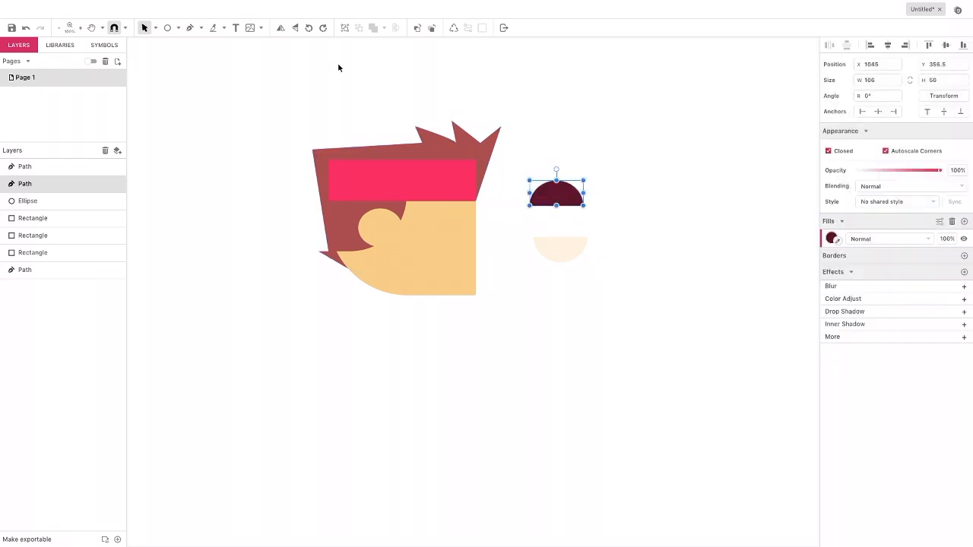
Flip the maroon half-circle to 180°, fit it at about 75 × 31.5 px over the cream half and bring it to the front
left_click(280, 29)
left_click(294, 28)
left_click_drag(530, 182, 564, 246)
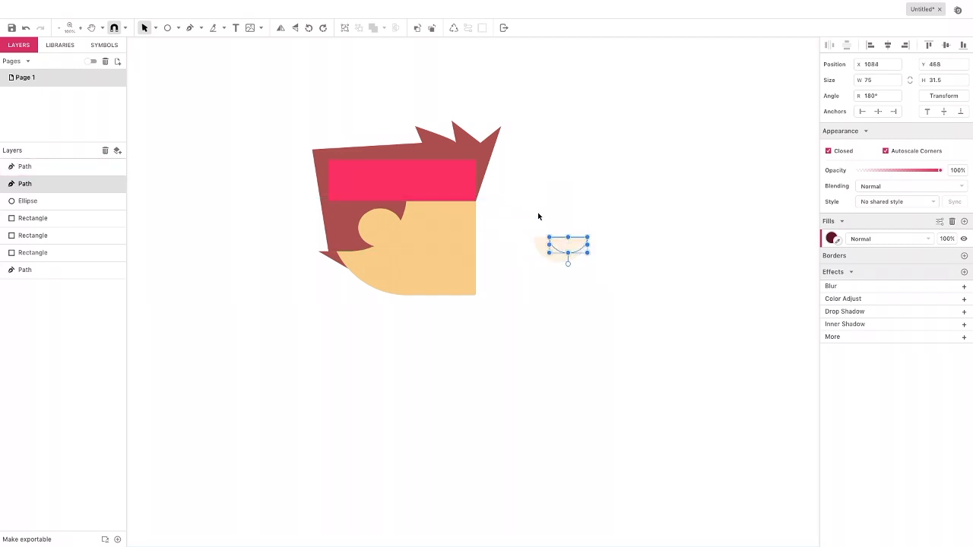
left_click(417, 28)
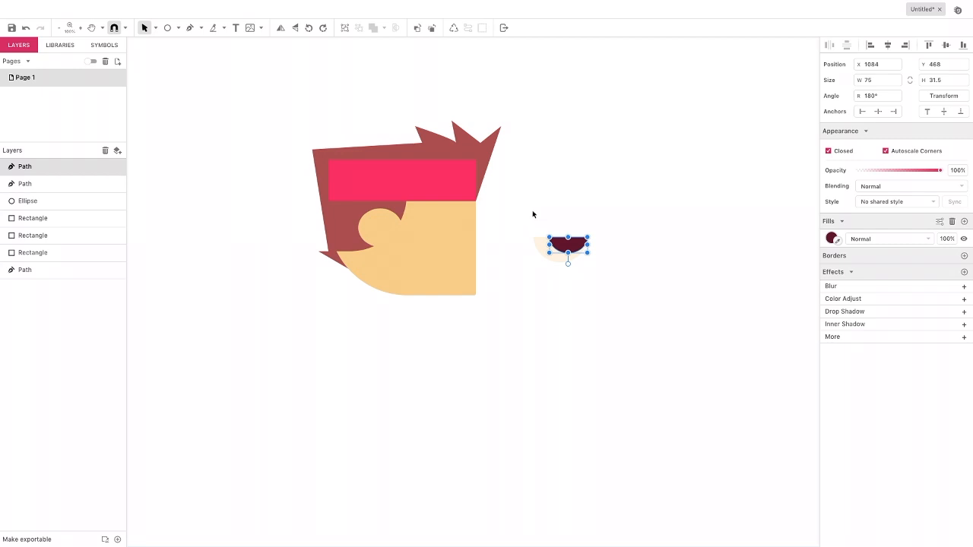
Draw a rectangle about 106 × 38 px on top of the eye and fill it with a darker shade of the hair's sampled color
left_click(178, 29)
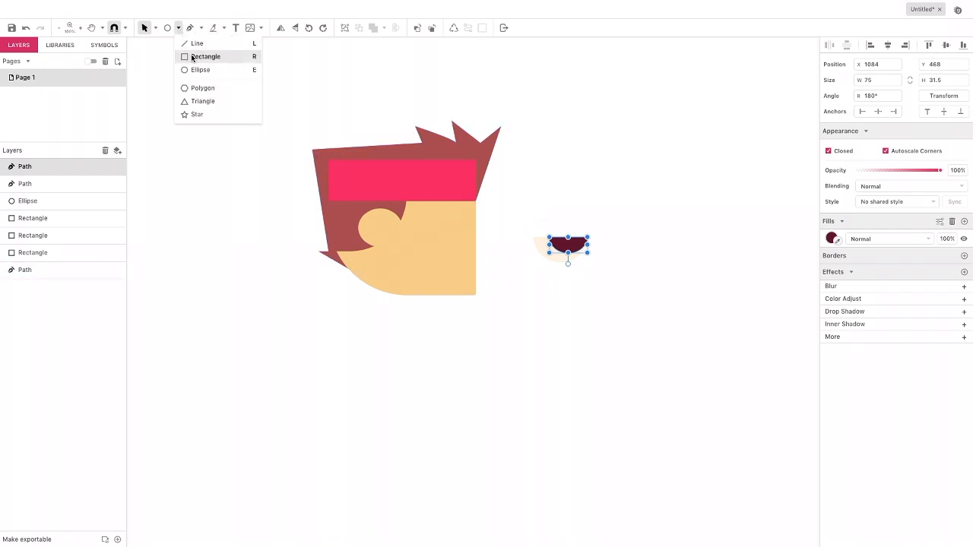
left_click(193, 57)
left_click_drag(534, 219, 589, 238)
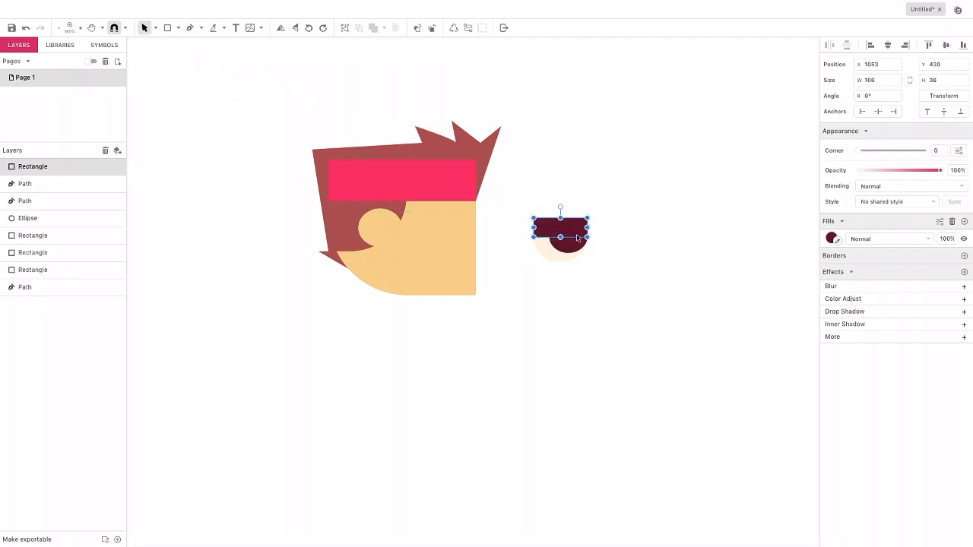
left_click(831, 239)
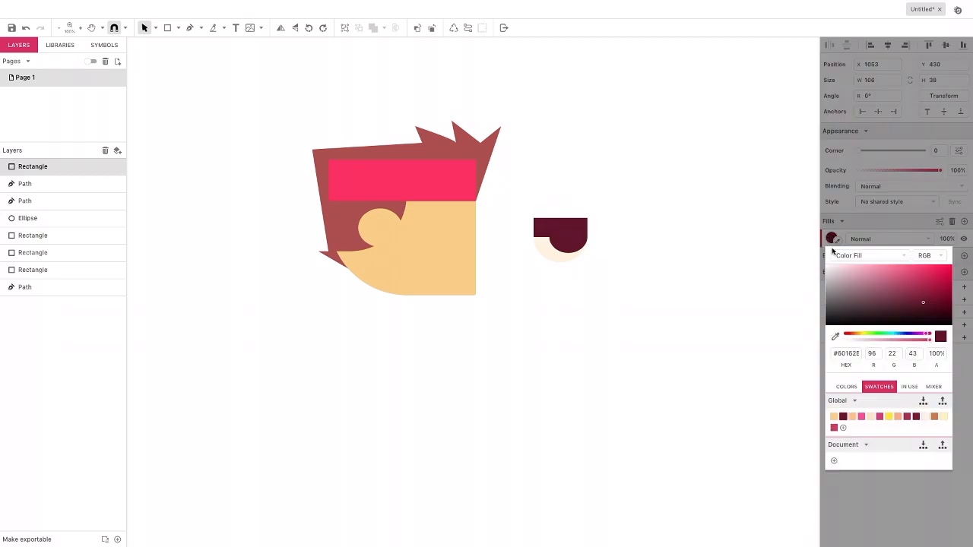
left_click(836, 335)
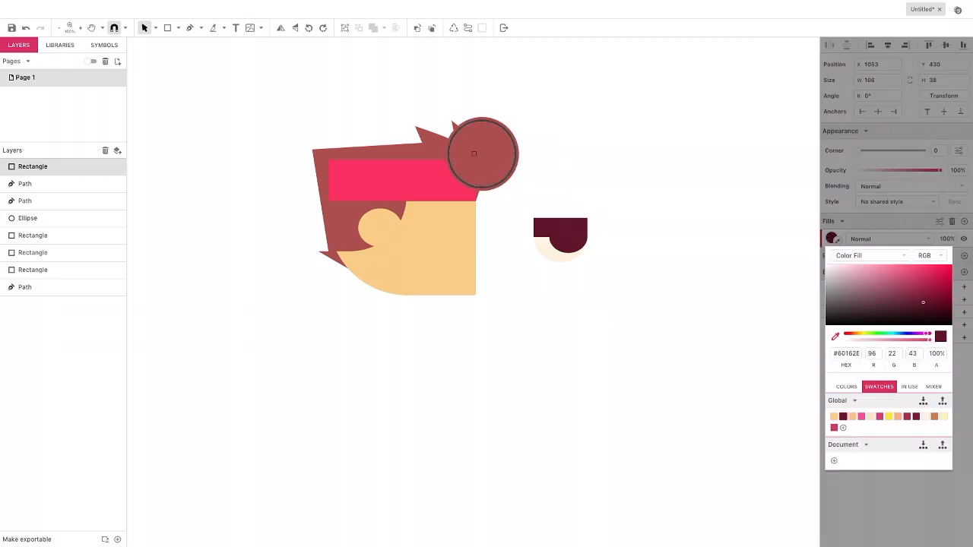
left_click(479, 158)
left_click_drag(894, 285, 894, 290)
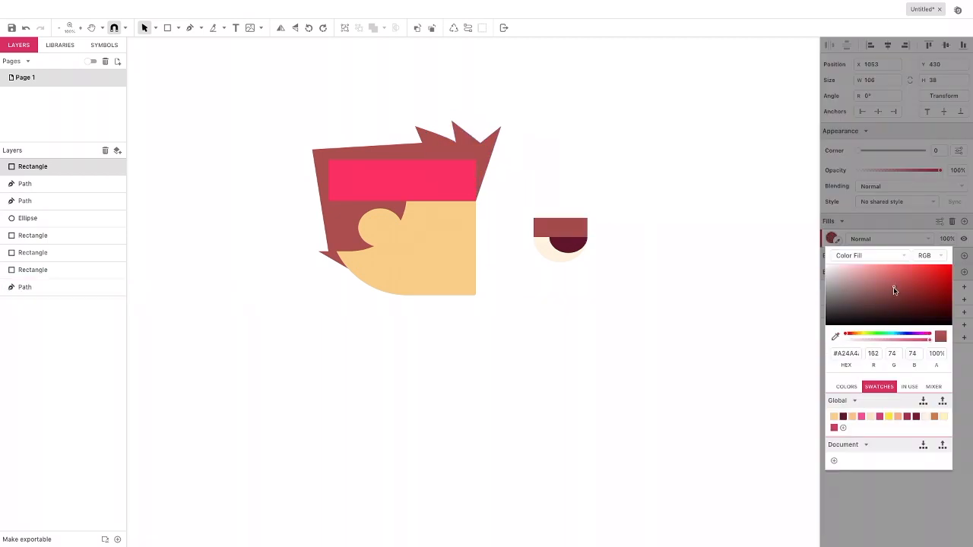
Enlarge the eyelid rectangle to about 118 × 50 px and round its corners to 14
left_click(555, 228)
left_click_drag(562, 218, 593, 222)
left_click(864, 154)
left_click_drag(892, 158, 895, 158)
left_click_drag(546, 228, 541, 228)
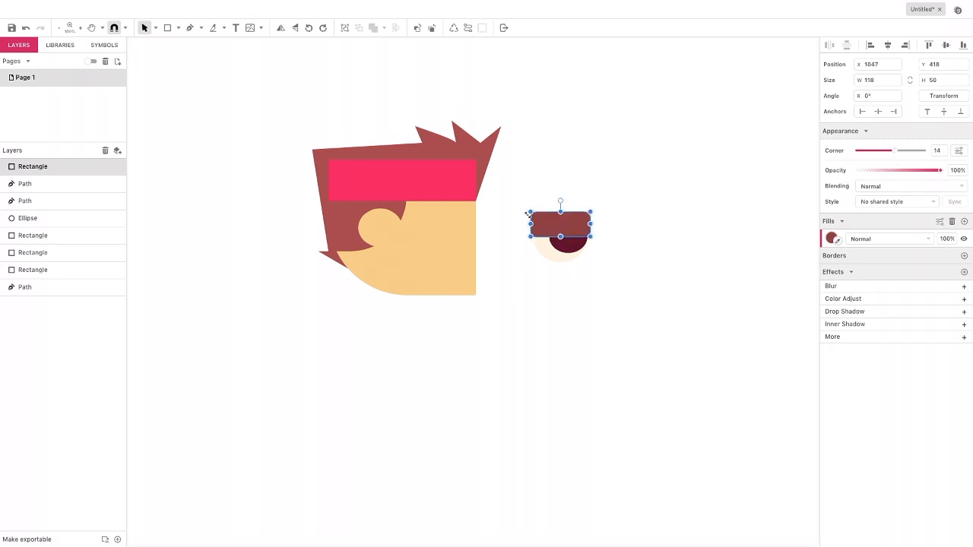
left_click(524, 213)
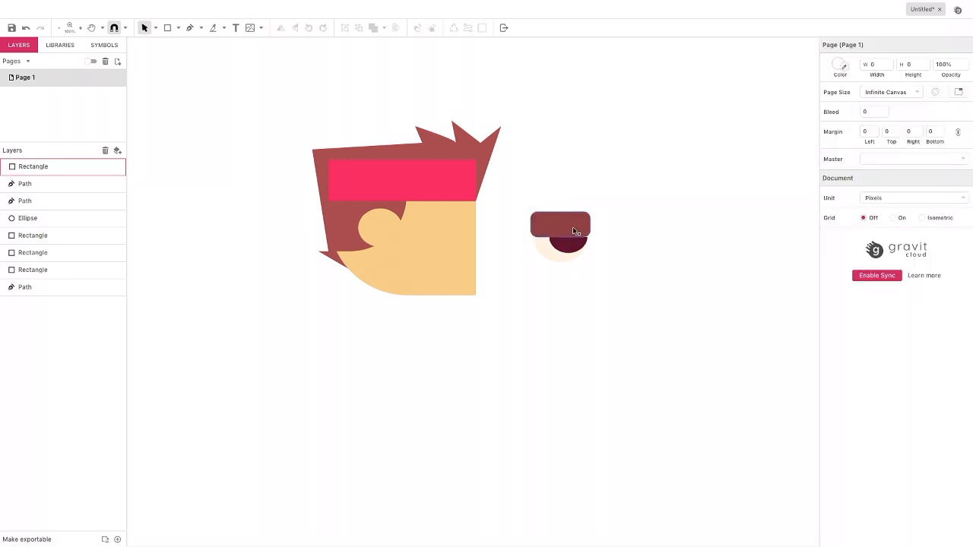
Extend the eyelid to about 122 px wide so it overlaps the eye, and nudge the maroon pupil slightly down
left_click(575, 232)
left_click_drag(591, 236, 592, 240)
left_click(520, 213)
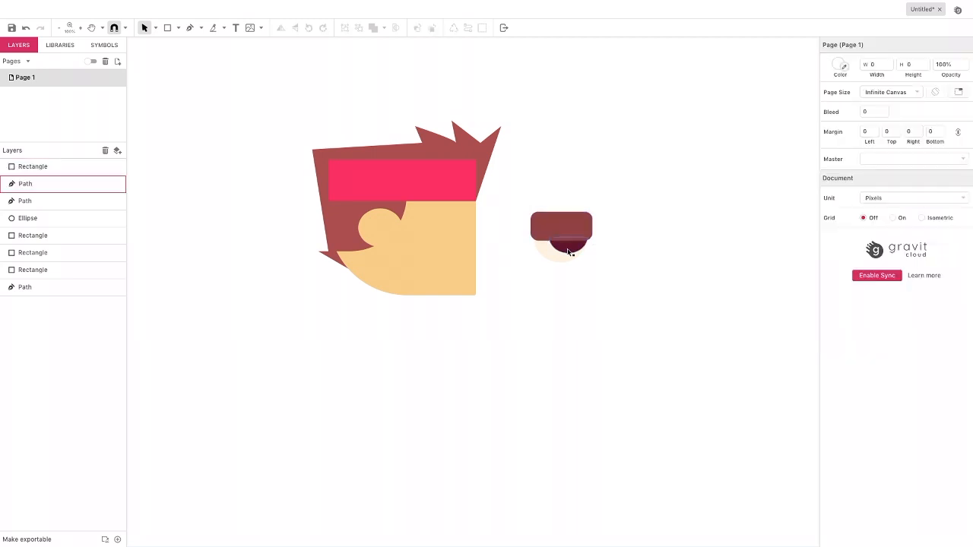
left_click(567, 251)
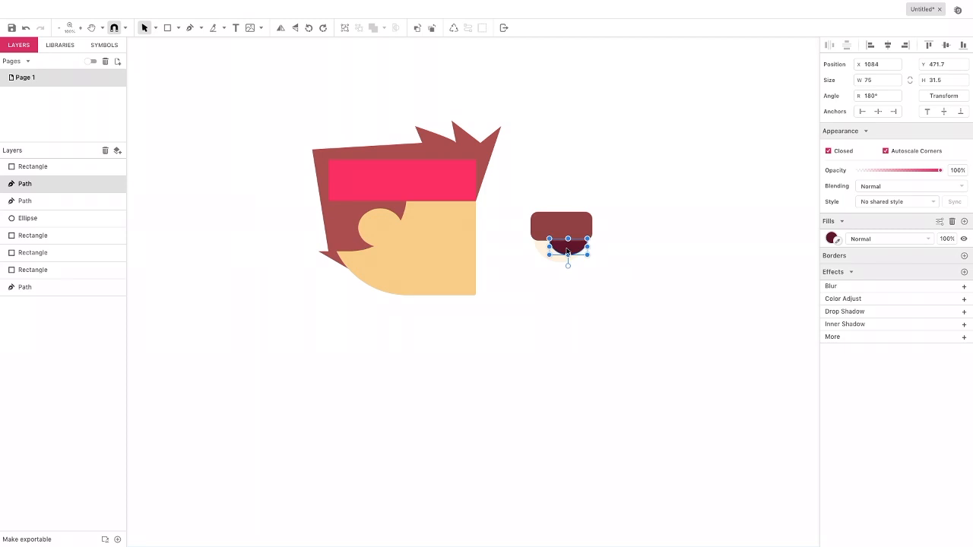
left_click(576, 273)
Group the eyelid, pupil and cream half-circle, rotate the group to -12° and place it on the face beneath the headband
left_click_drag(530, 198, 586, 264)
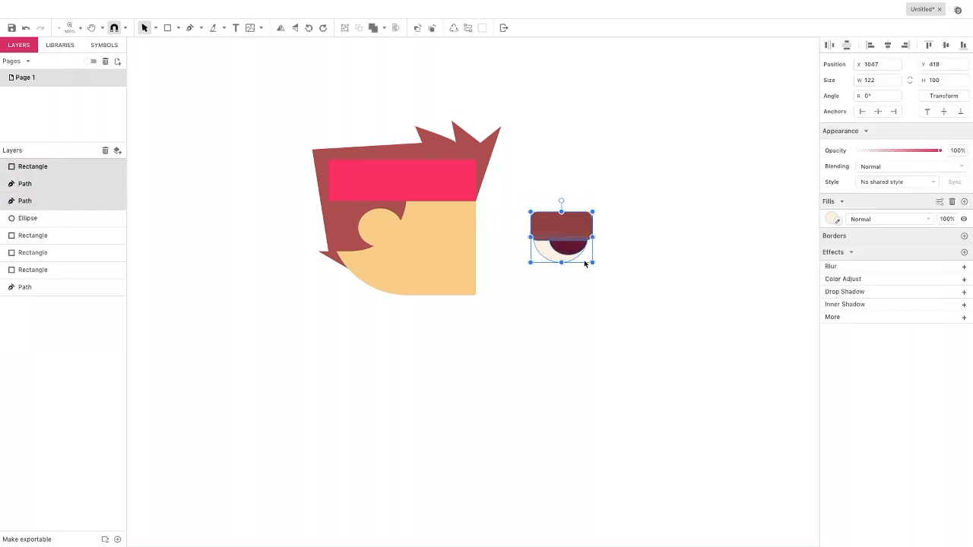
left_click(344, 28)
left_click_drag(560, 201, 430, 222)
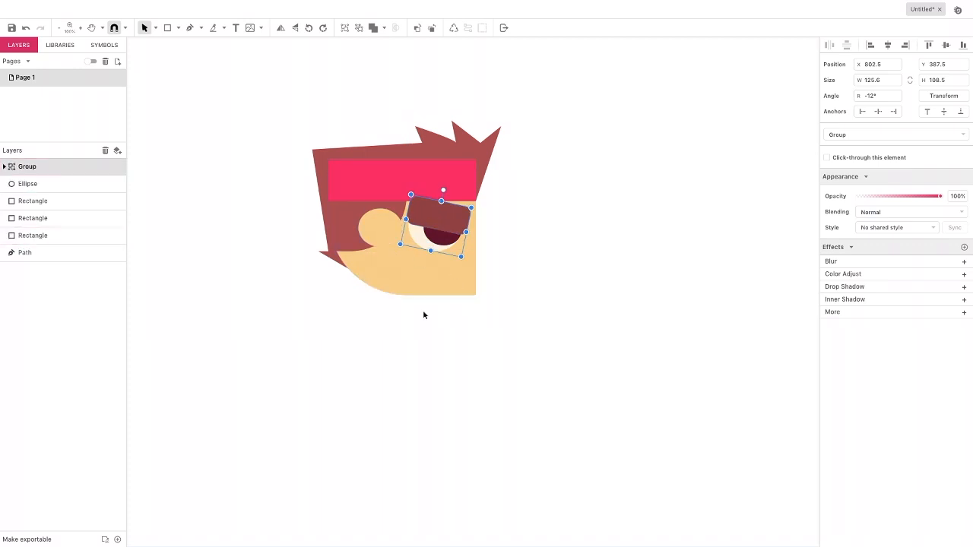
Draw a rectangle about 116 × 110 px beside the head and fill it with the cream swatch #FFF3E0
left_click(167, 31)
left_click_drag(528, 236, 587, 292)
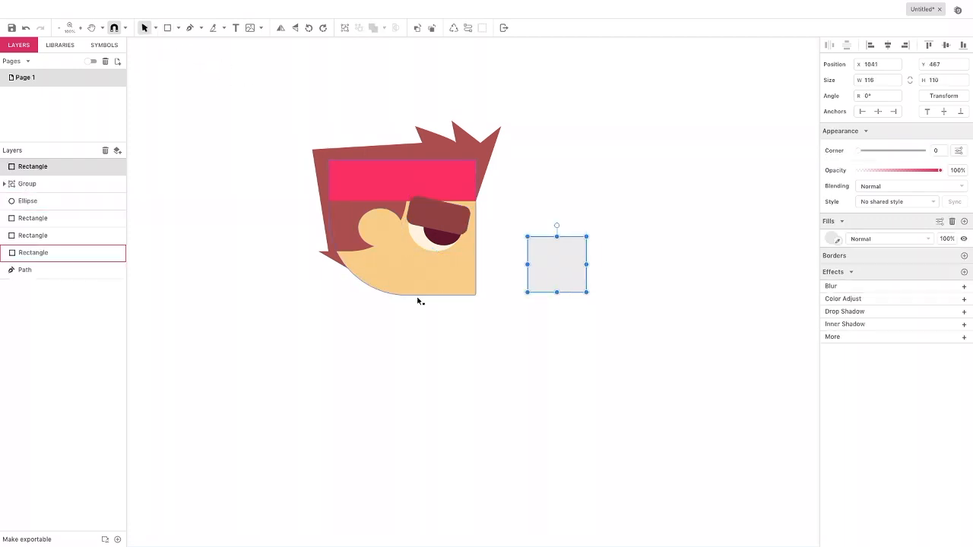
left_click(833, 240)
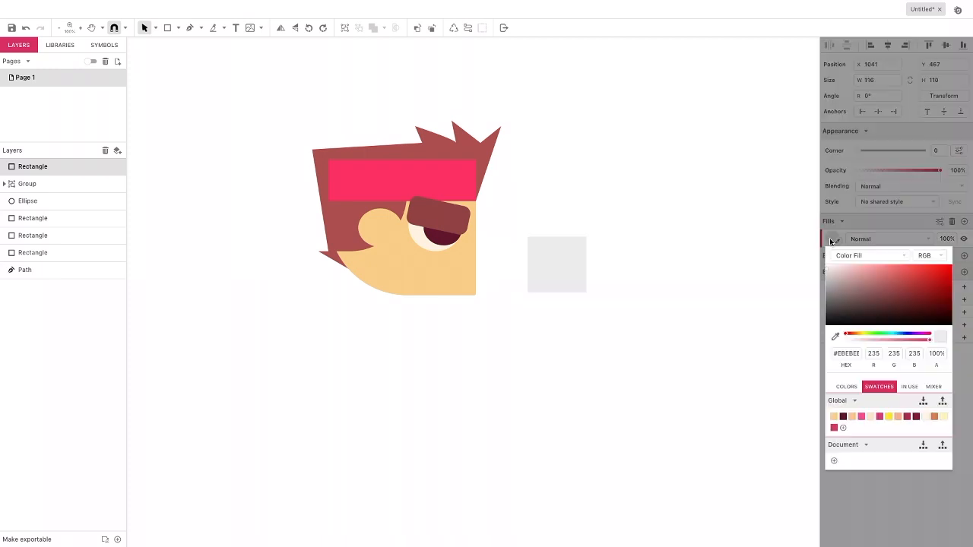
left_click(926, 417)
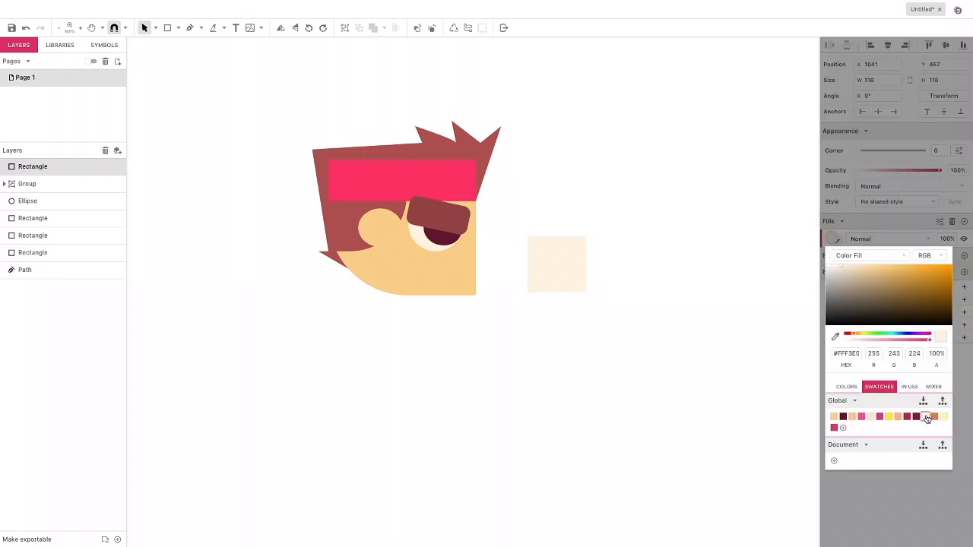
Round the cream rectangle's corners to 55 and turn off its uniform corners
left_click(836, 167)
left_click_drag(858, 153, 930, 151)
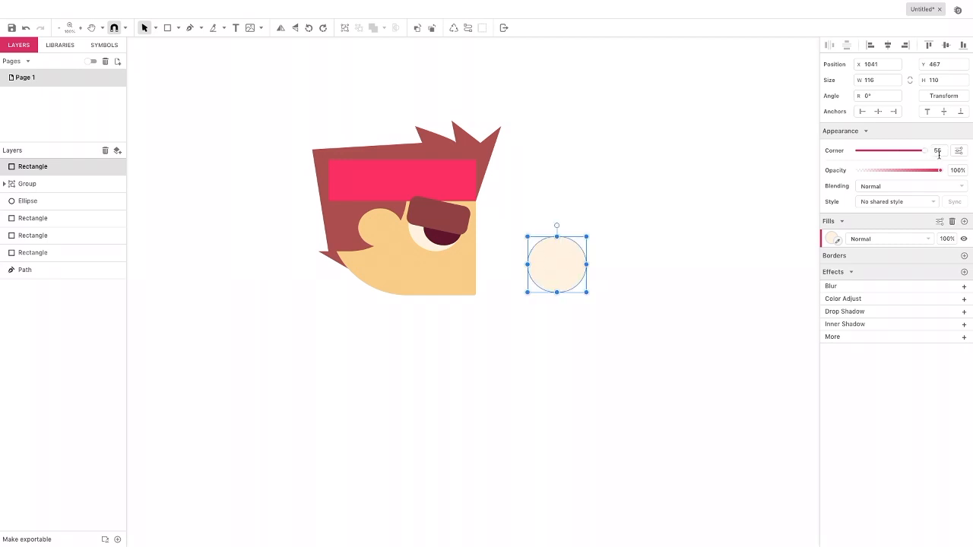
left_click(958, 150)
left_click(879, 201)
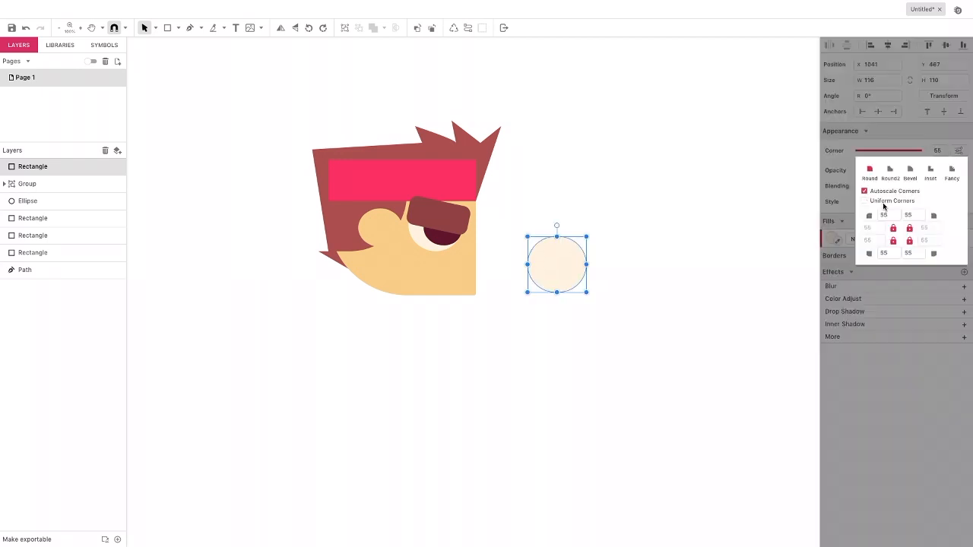
Reshape the cream shape's corners individually with the Subselect tool, keeping the upper-right roundest, and fit it at about 101 × 89.5 px on the lower face
left_click(155, 27)
left_click(170, 55)
left_click_drag(562, 269, 403, 266)
left_click(155, 27)
left_click(173, 41)
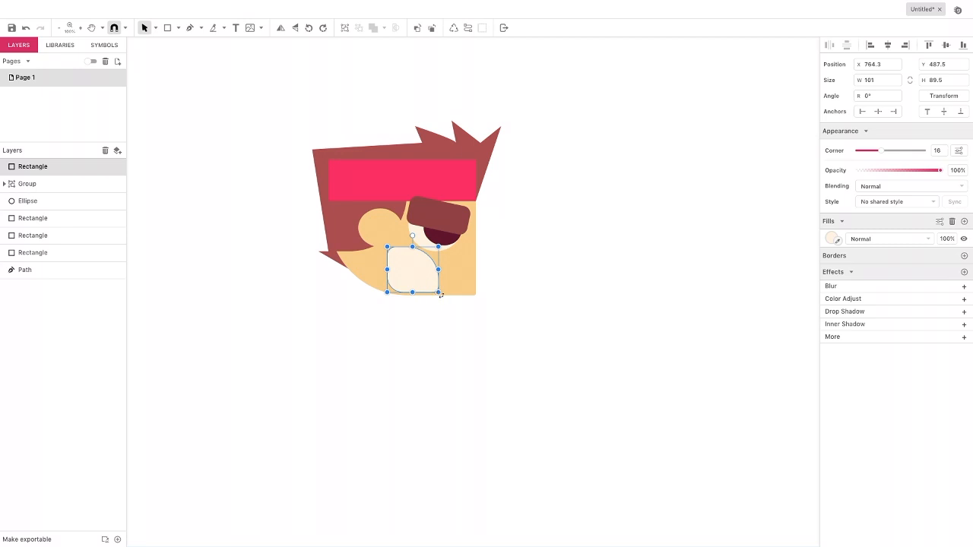
Move the cream rounded shape off the face onto the empty canvas beside it
left_click(280, 210)
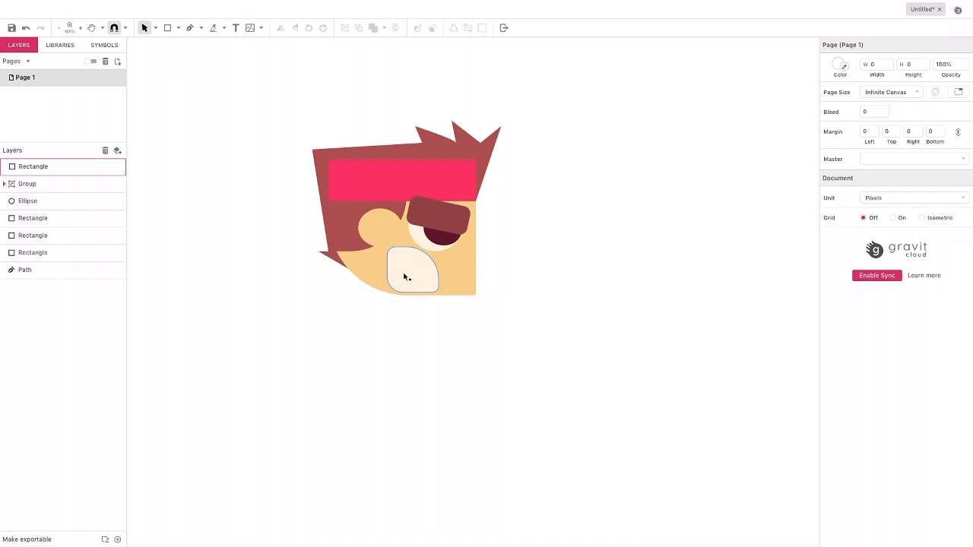
left_click_drag(407, 276, 521, 271)
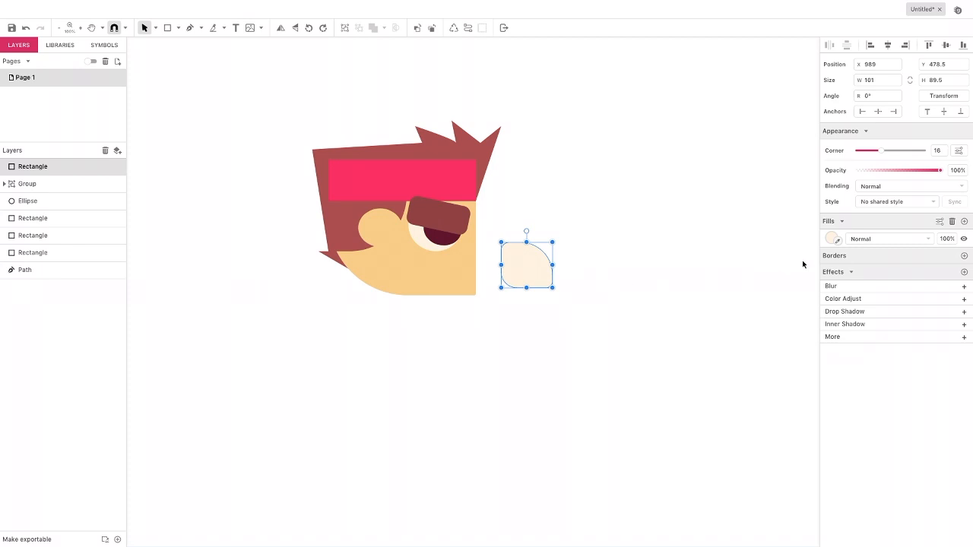
Change the cream rounded mouth shape's fill to the crimson #E63561
left_click(834, 239)
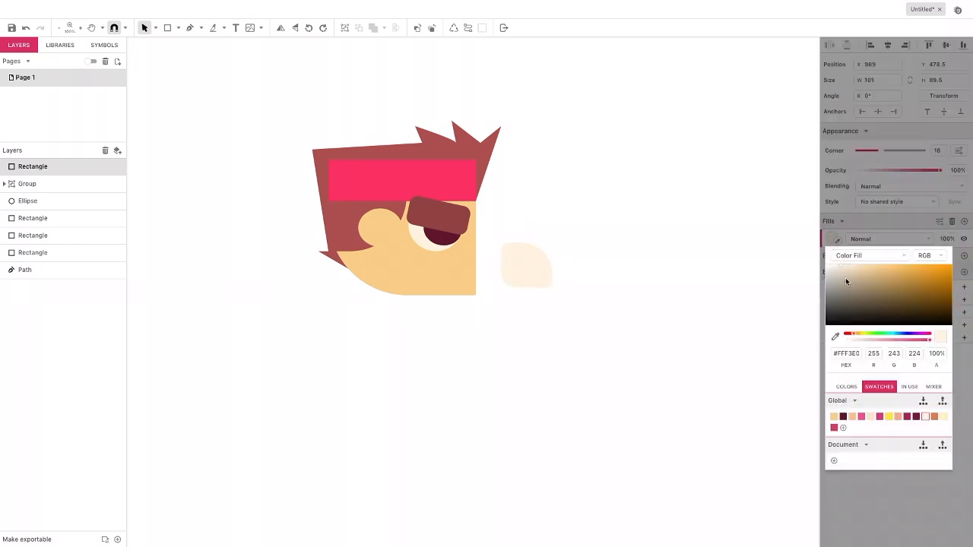
left_click(928, 333)
left_click(922, 272)
left_click_drag(923, 272, 922, 270)
Draw a 101 × 44 px teeth band in cream #FFF3E0 over the mouth's upper part and place a copy over its lower part
left_click(168, 29)
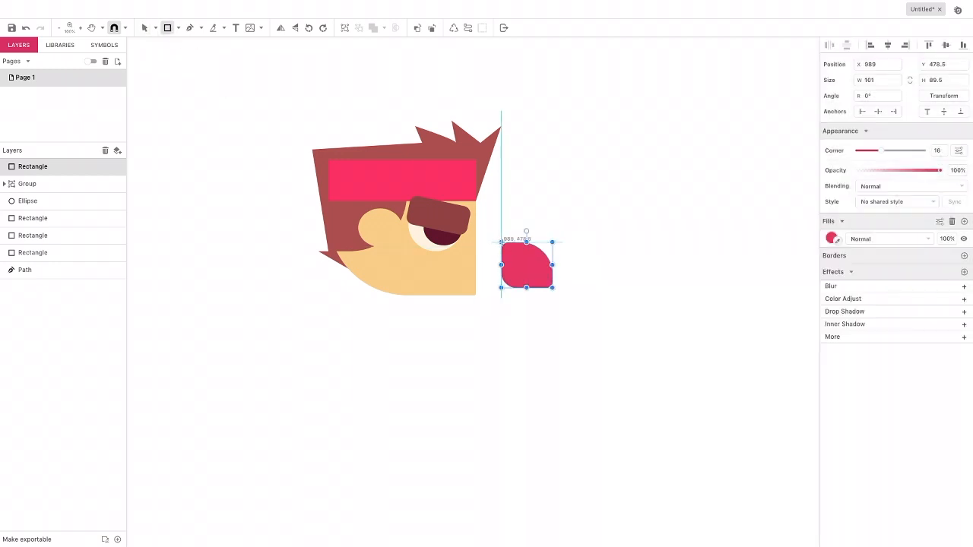
left_click_drag(501, 241, 553, 259)
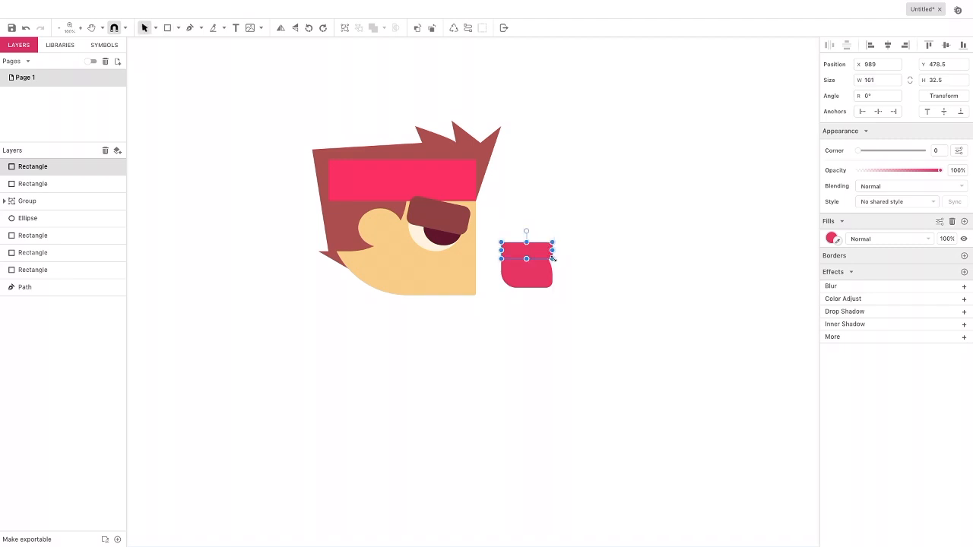
left_click(832, 237)
left_click(925, 416)
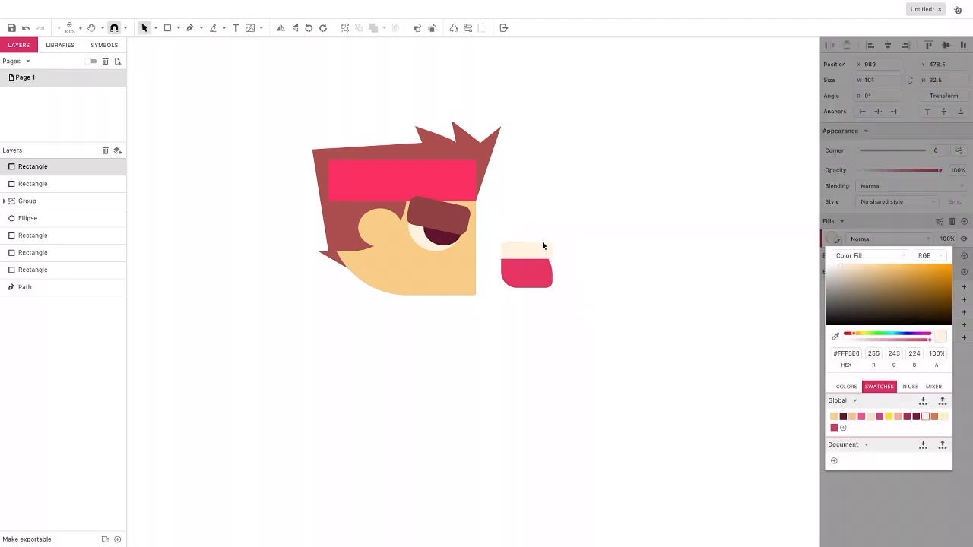
left_click(516, 250)
left_click_drag(526, 242, 526, 236)
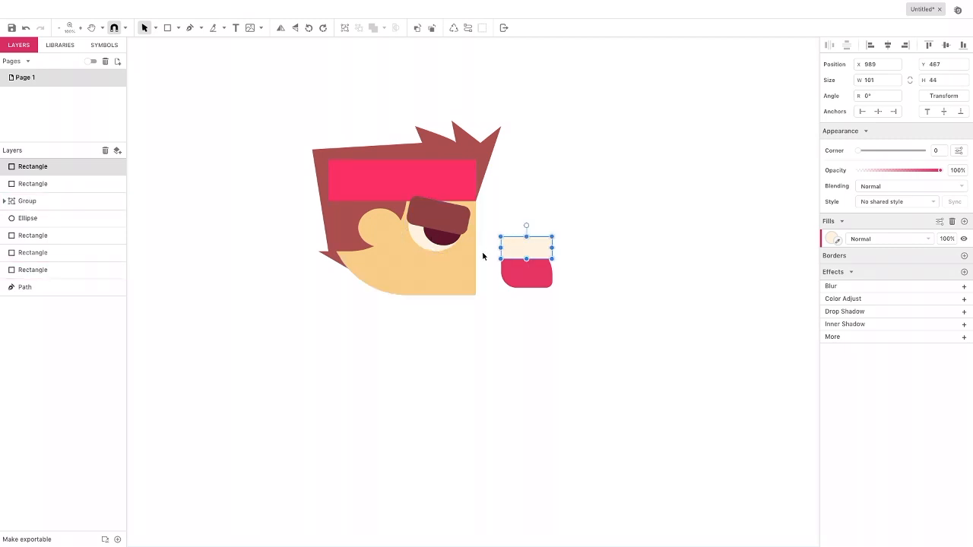
key("ctrl+v")
left_click_drag(462, 289, 515, 285)
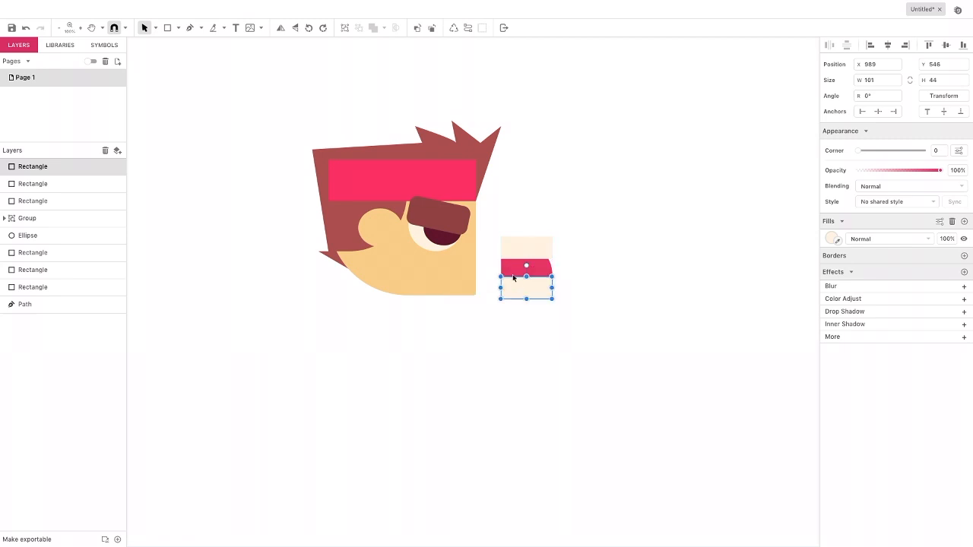
Draw a tongue rectangle about 58 × 44.8 px at the mouth's lower left and fill it with a darkened mouth red, #C82E54
left_click(167, 27)
left_click_drag(499, 265, 530, 287)
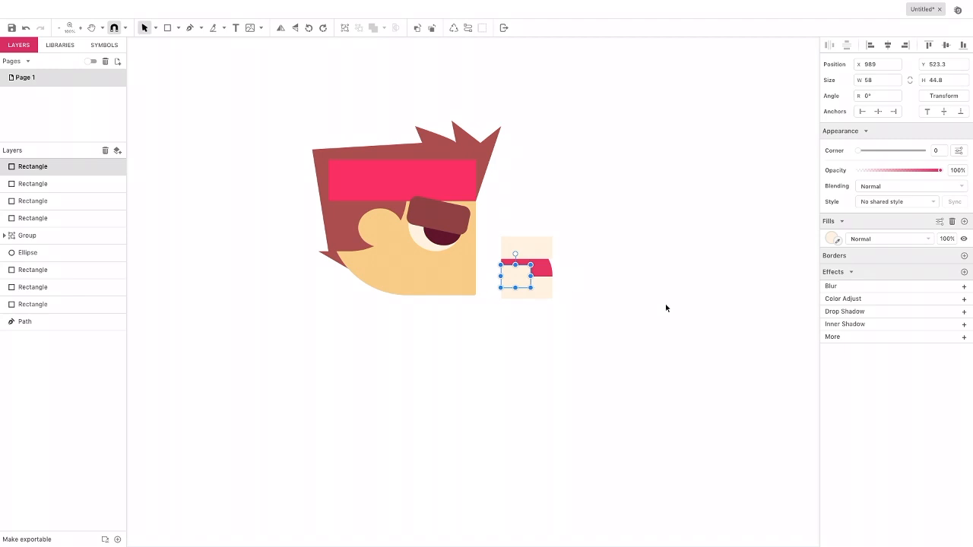
left_click(832, 238)
left_click(835, 336)
left_click(553, 270)
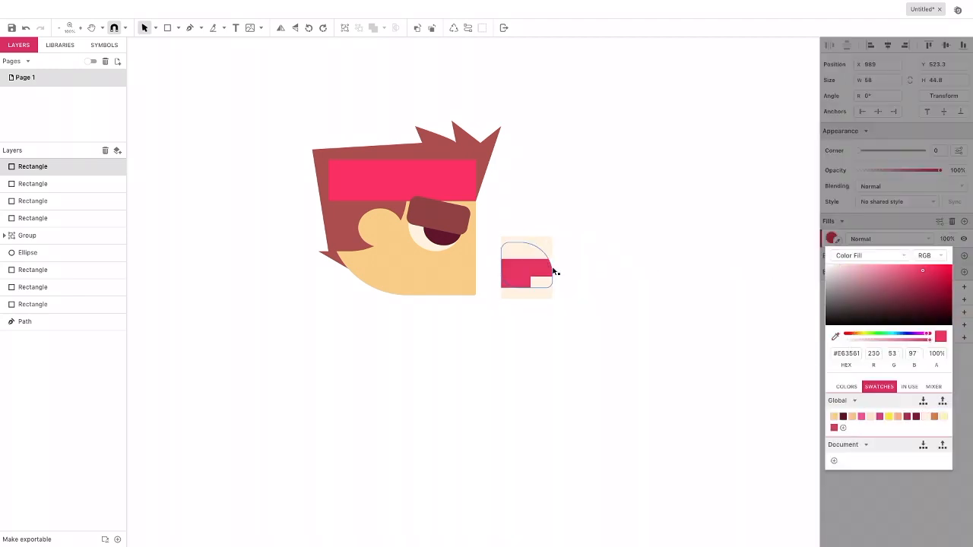
left_click_drag(921, 271, 922, 280)
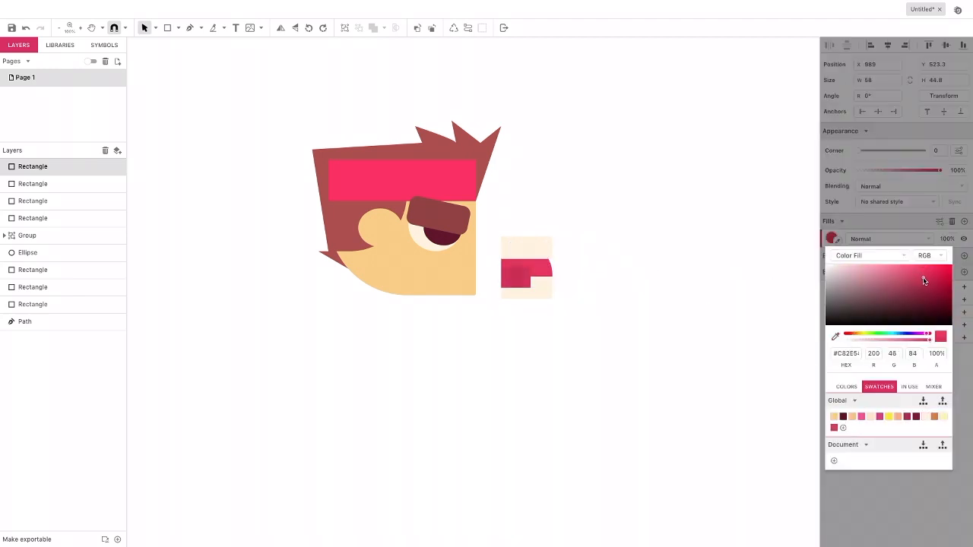
Round the tongue's corners to 19 and send it one level back, behind the lower teeth
left_click(866, 151)
left_click_drag(860, 150, 910, 149)
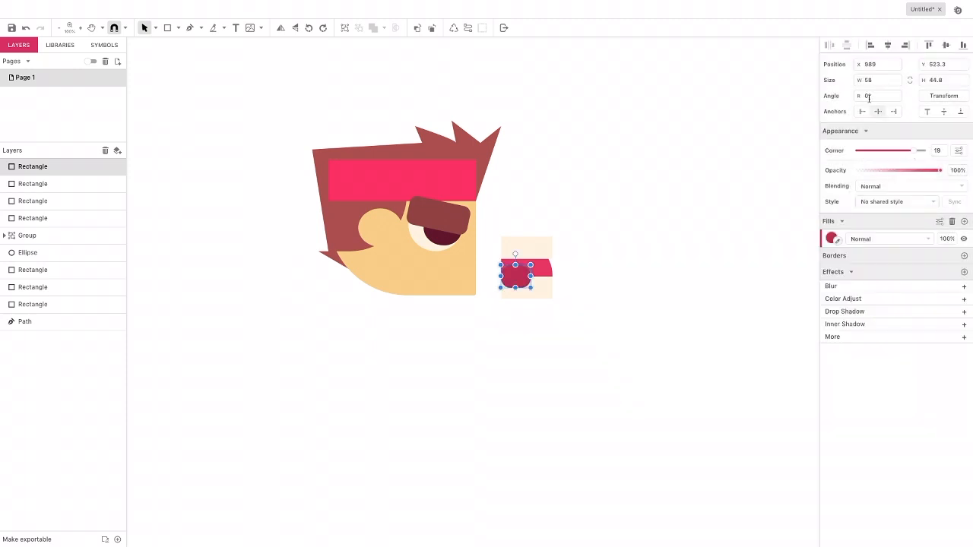
left_click(431, 28)
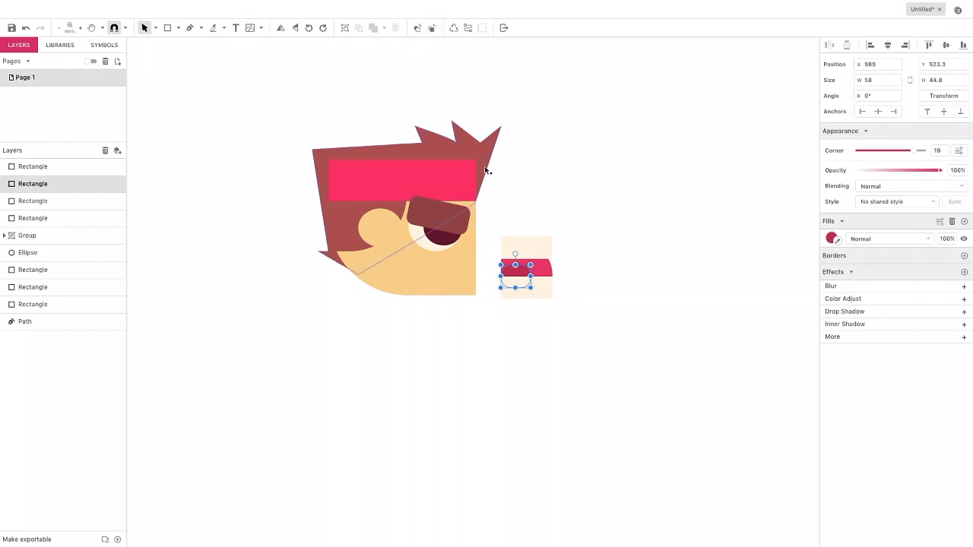
Clip the teeth and tongue inside the rounded mouth shape and place the mouth on the lower face, beneath the eye
left_click(509, 223)
left_click_drag(512, 223, 547, 306)
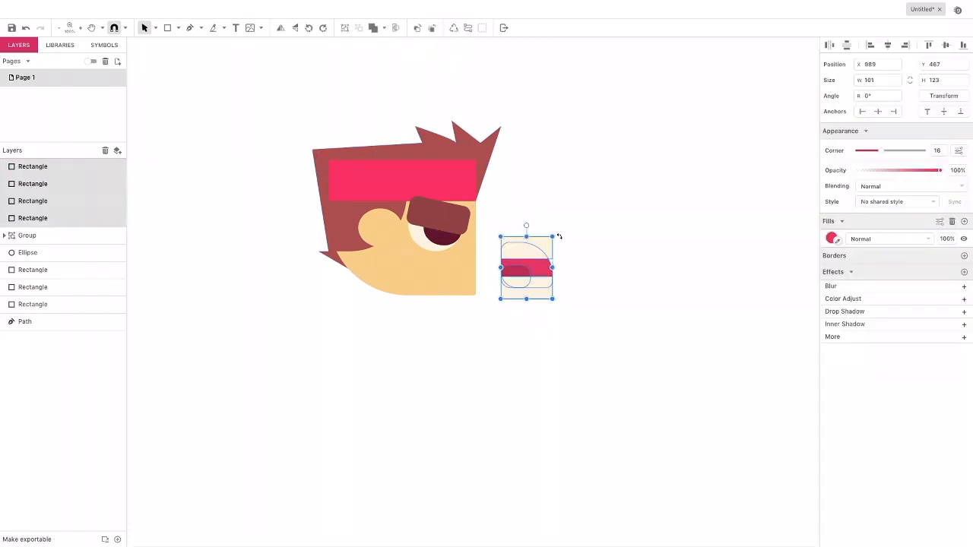
left_click(396, 28)
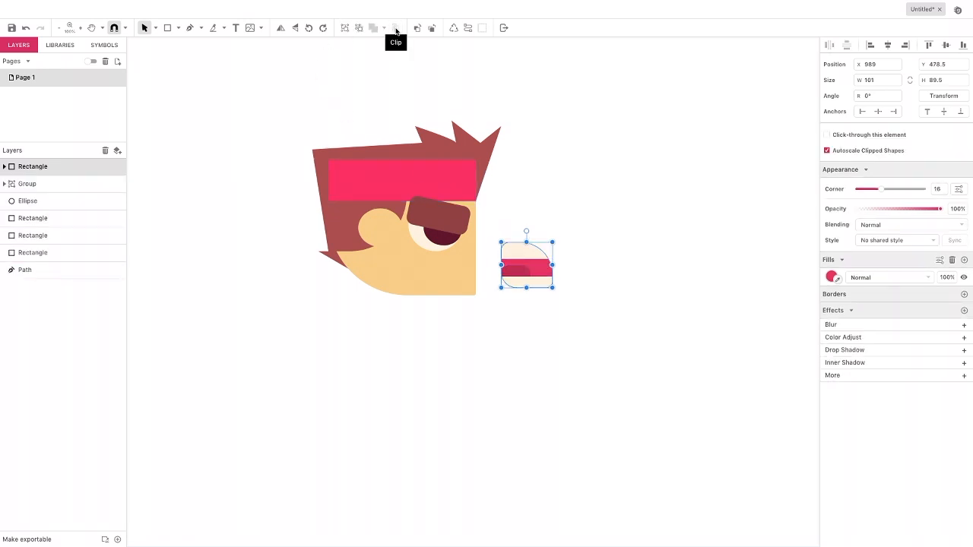
left_click_drag(522, 268, 410, 266)
left_click(285, 237)
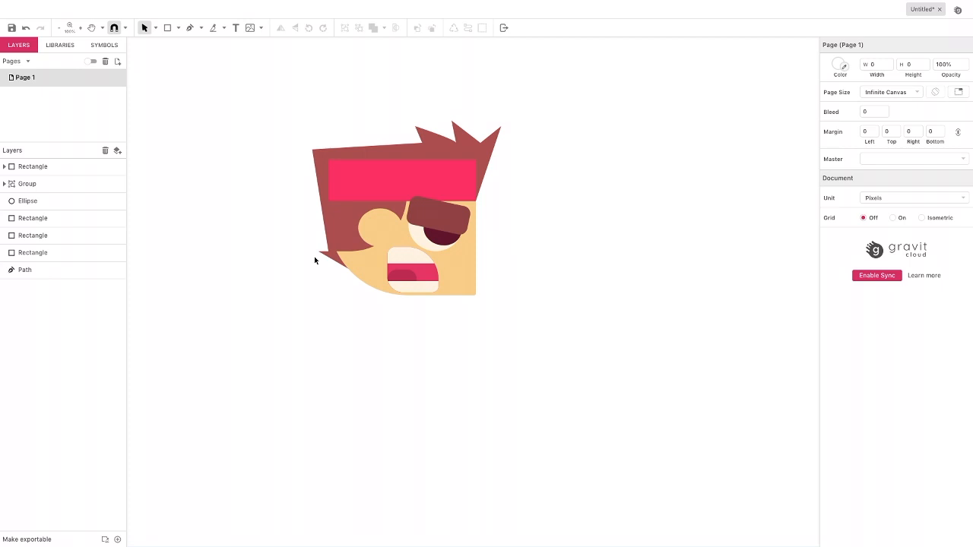
Draw a rectangle about 142 × 53.5 px extending behind the head from the headband and fill it with the headband's pink #FB2F62
left_click(326, 185)
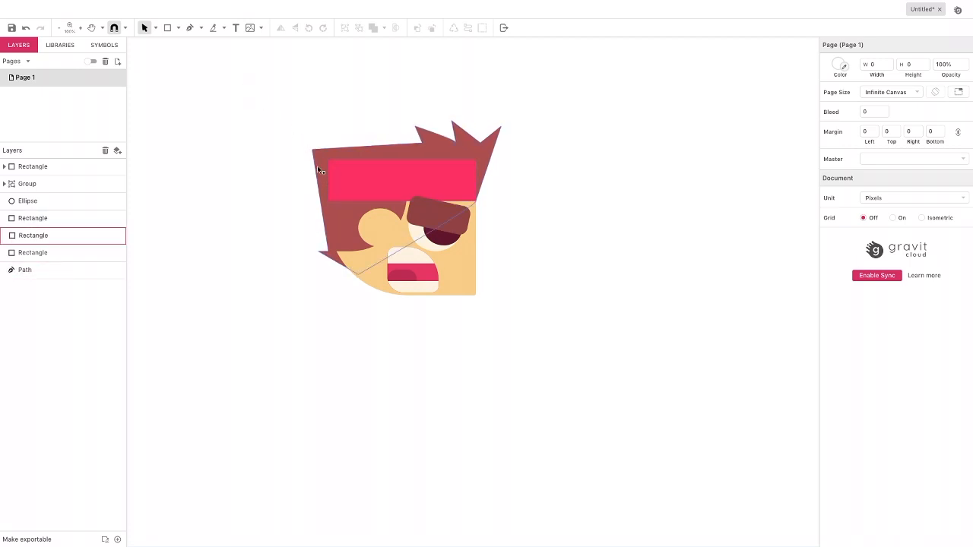
left_click(167, 27)
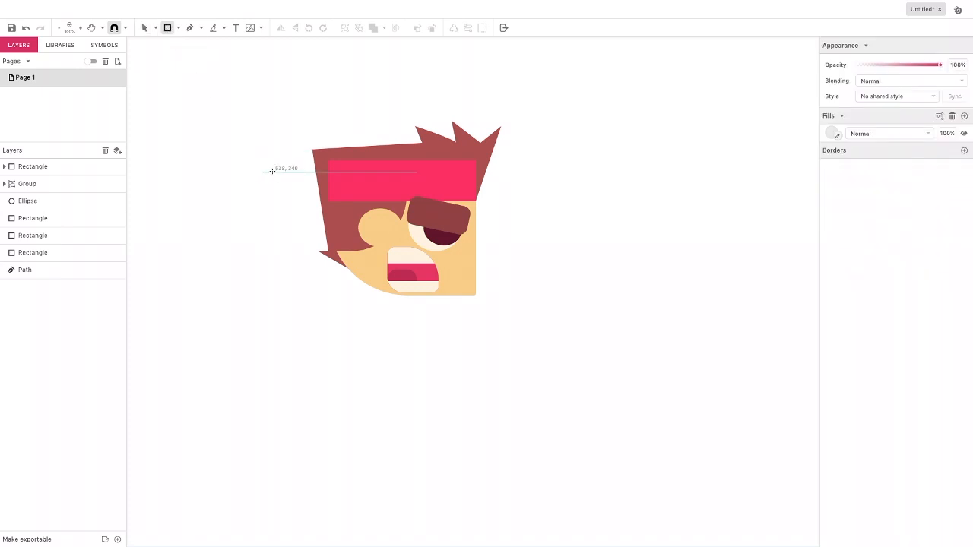
left_click_drag(249, 169, 320, 196)
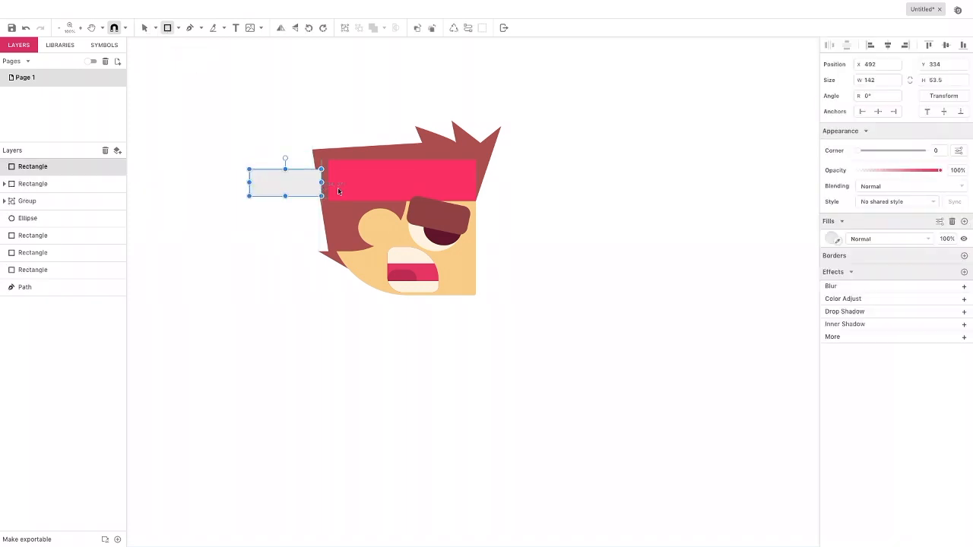
left_click(831, 238)
left_click(836, 335)
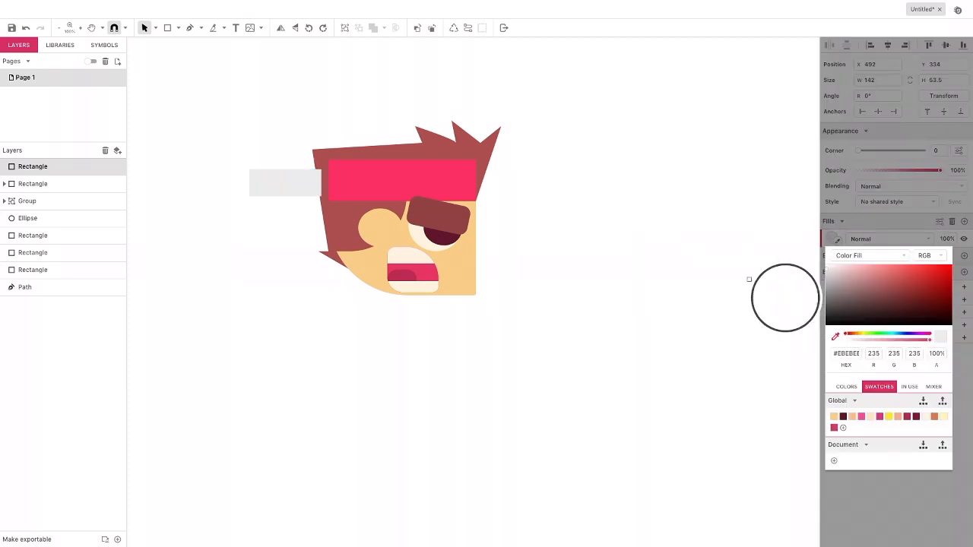
left_click(368, 175)
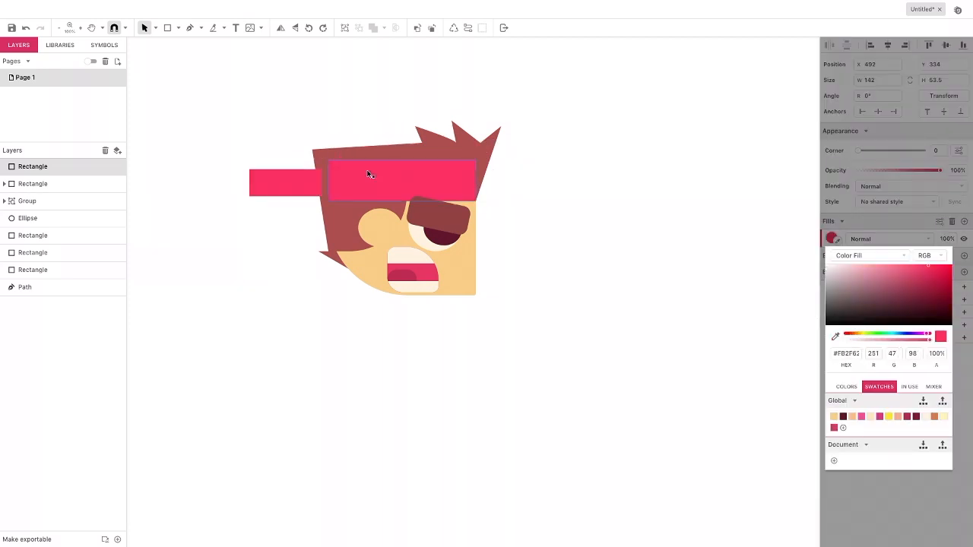
Round the headband tail piece's corners to 17 and rotate it to 19°
left_click(865, 155)
left_click_drag(860, 151, 899, 150)
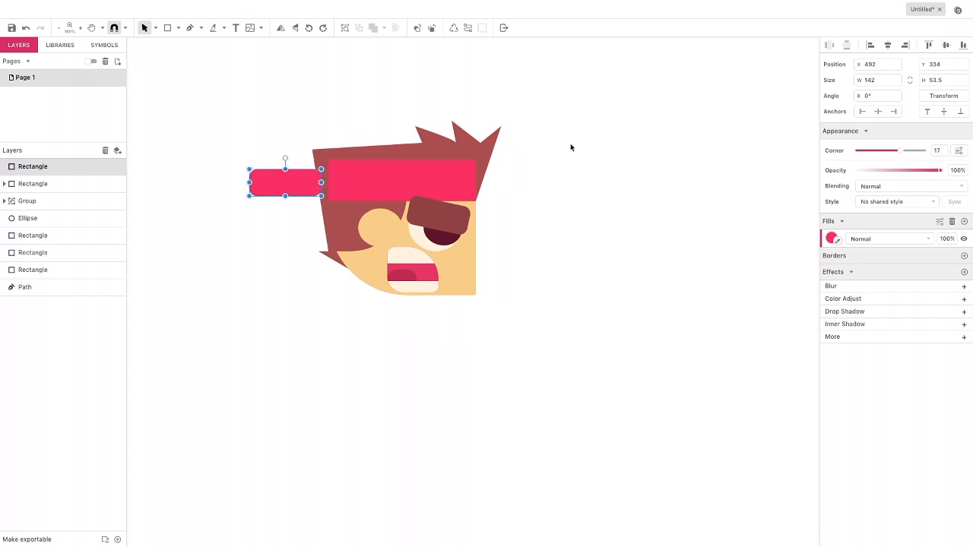
left_click_drag(285, 158, 284, 179)
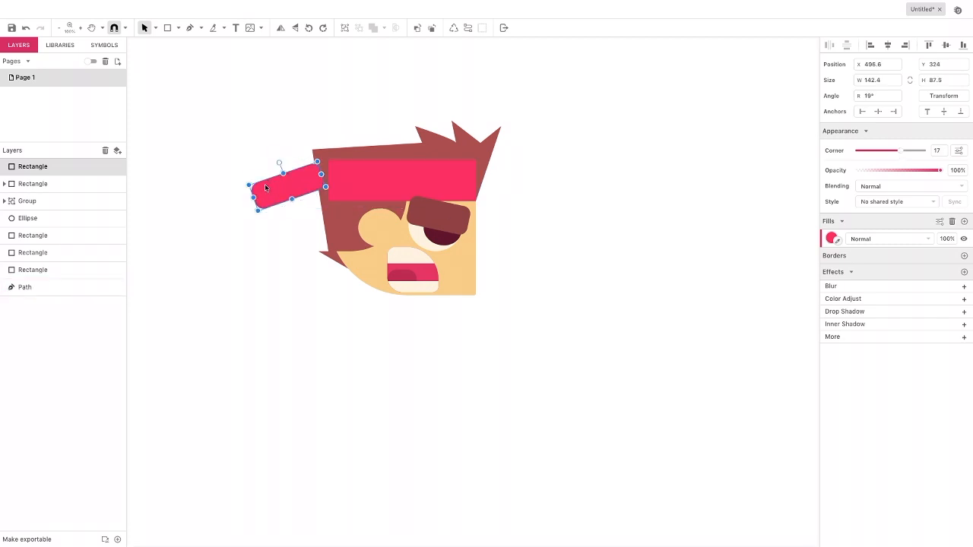
Duplicate the headband tail piece, darken its fill slightly, and hang it from the tail's outer end rotated to about -68.9°
key("ctrl+d")
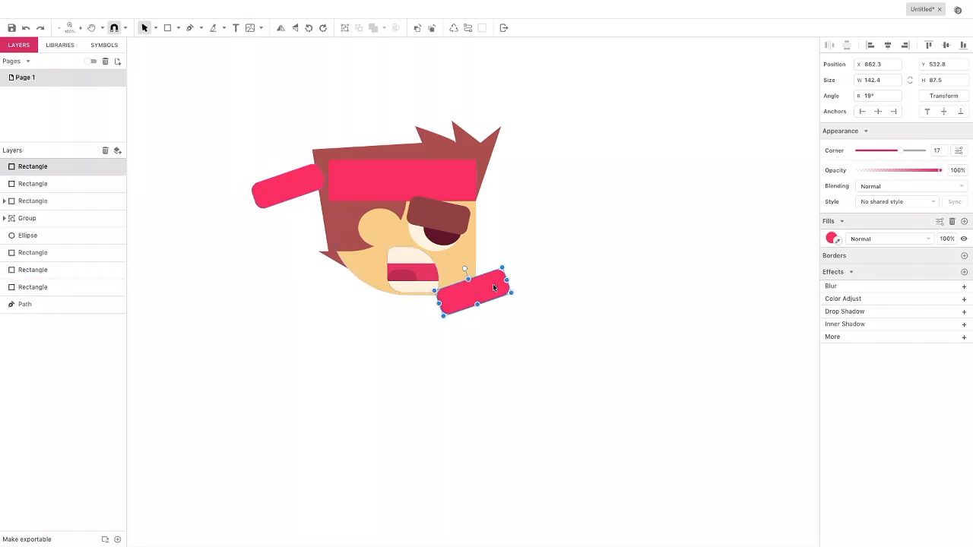
left_click(831, 238)
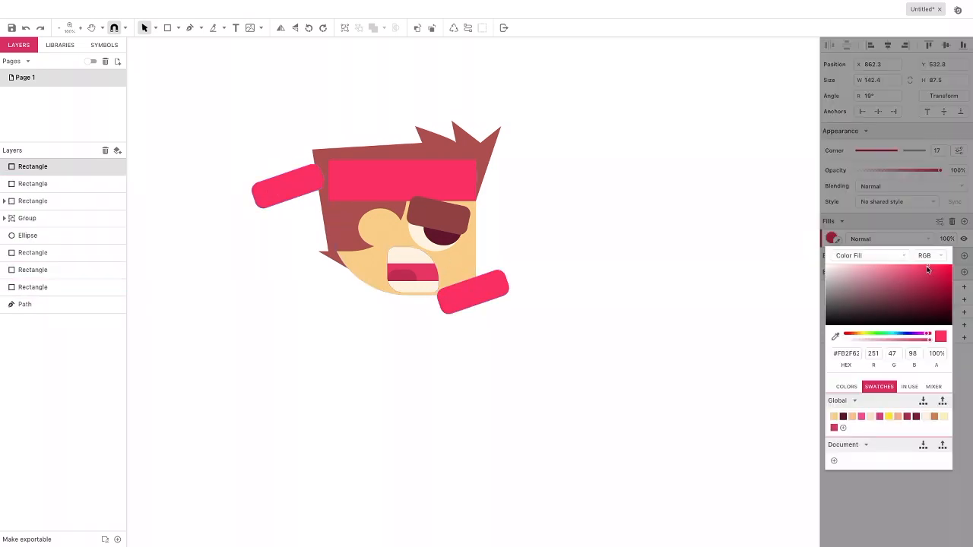
left_click_drag(467, 277, 269, 207)
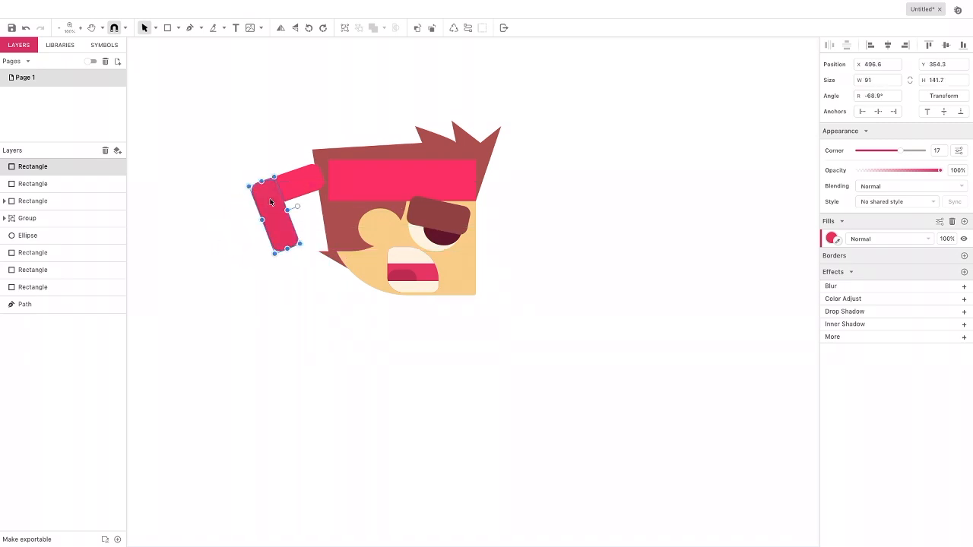
Send the darker fold piece behind the first tail piece, shorten it, and fine-tune its rotation
left_click(431, 28)
left_click_drag(287, 249, 278, 234)
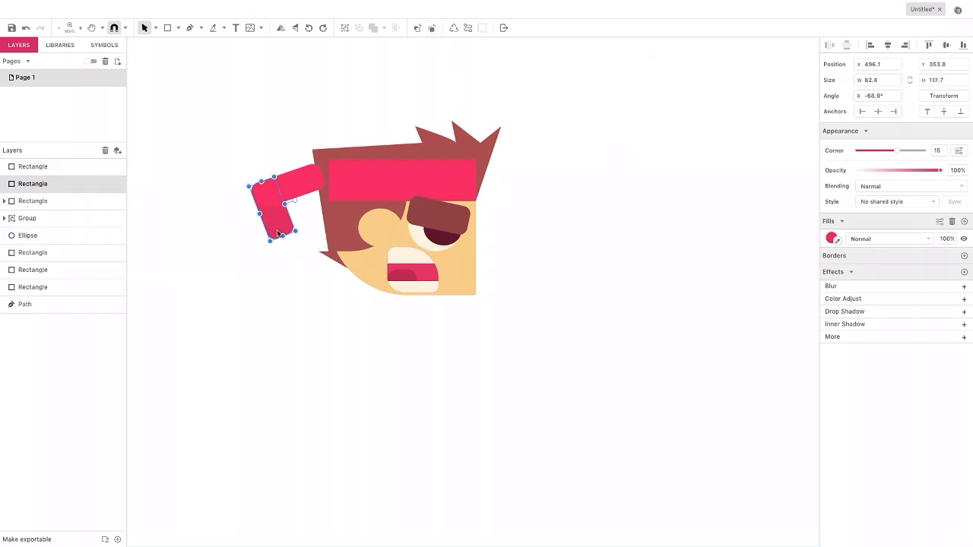
left_click_drag(295, 200, 296, 201)
Paste another pink tail piece, fit it over the darker fold's lower end pointing away from the head, and fine-tune its rotation
key("ctrl+v")
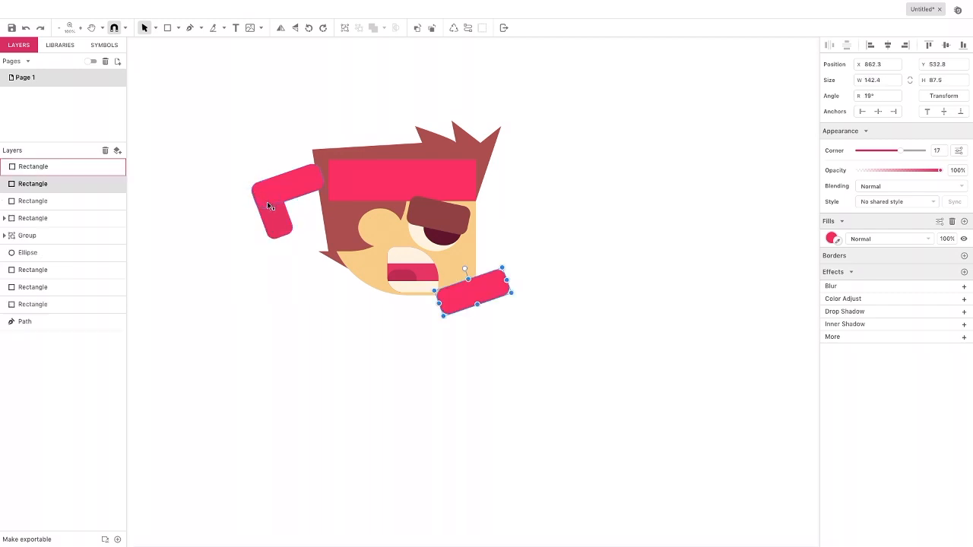
left_click_drag(483, 294, 263, 237)
left_click(209, 206)
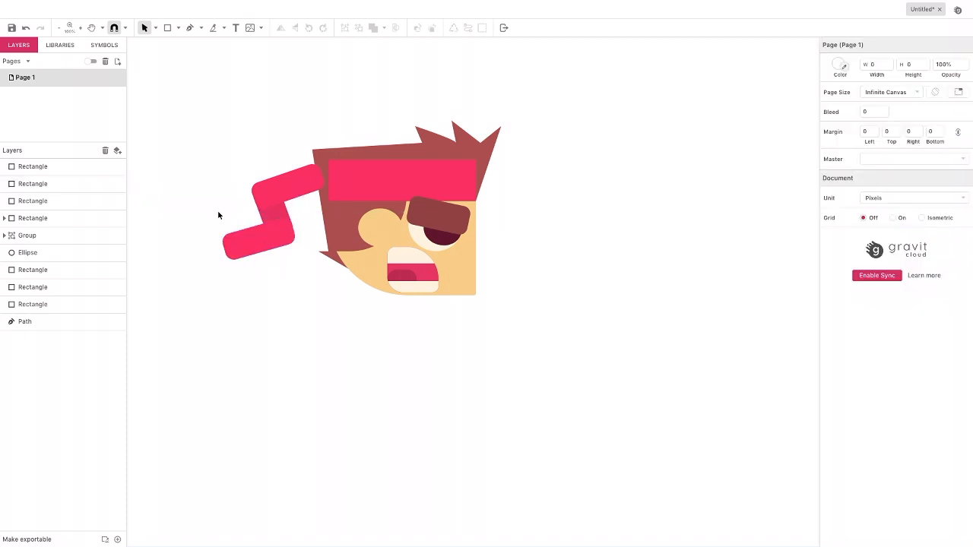
left_click(243, 239)
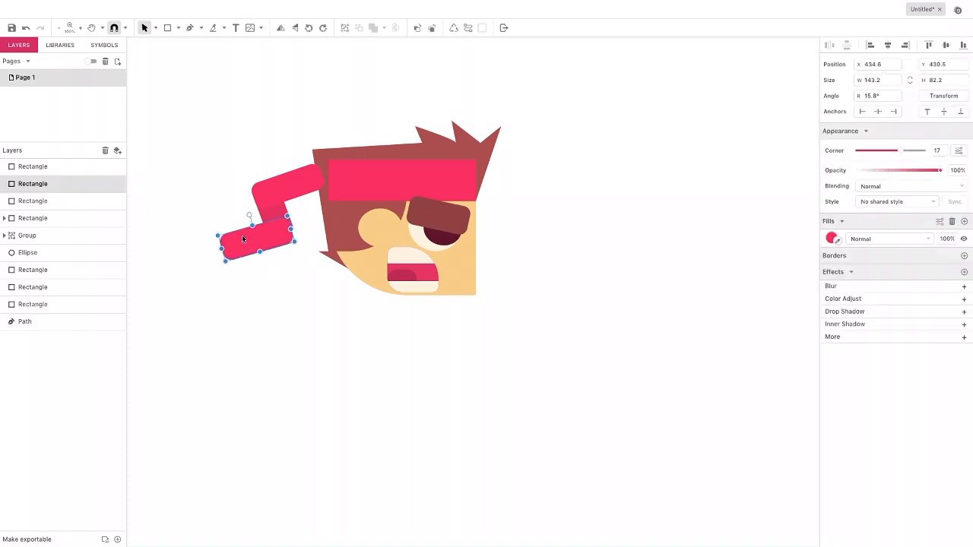
left_click_drag(249, 217, 251, 215)
left_click(233, 213)
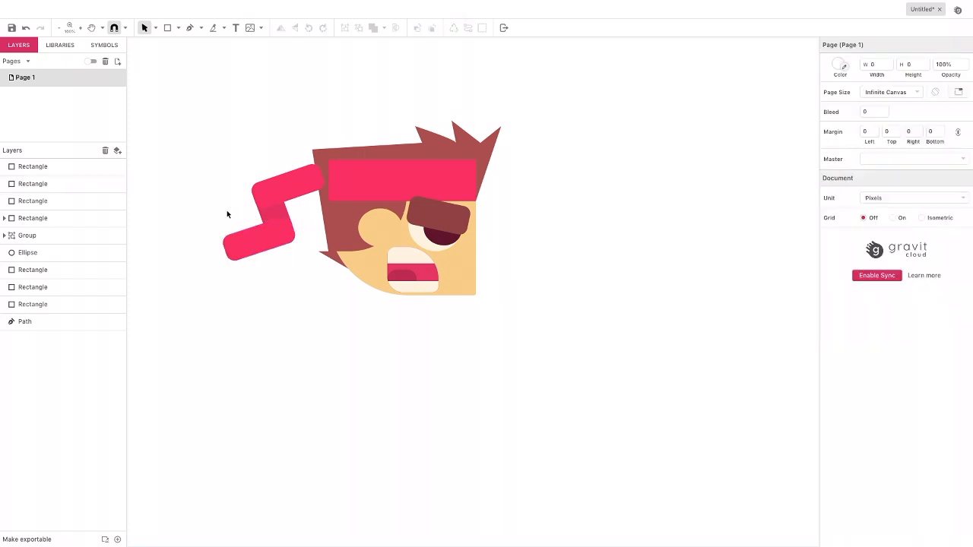
Paste another tail piece and reshape it into a long thin strip below the headband knot, rotated 71.4° with corner radius 12
key("ctrl+v")
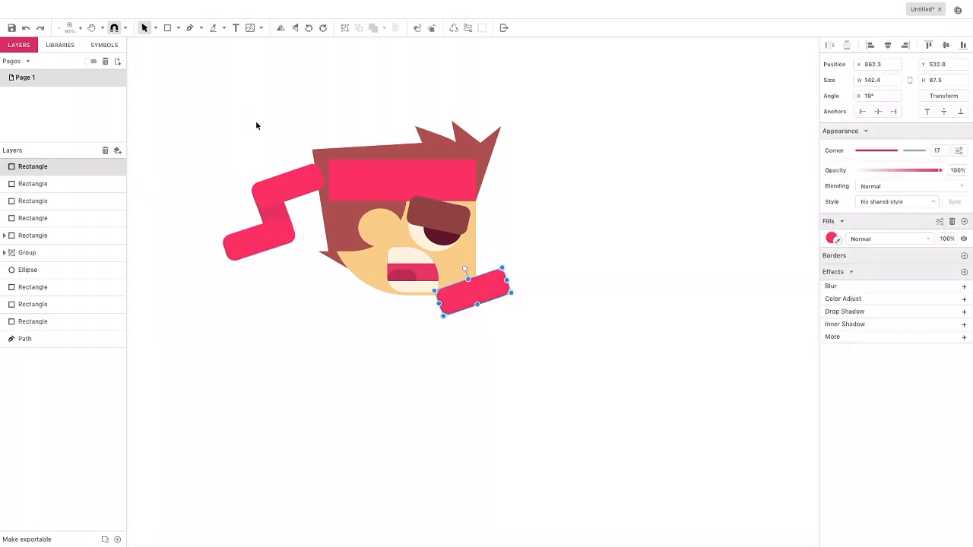
left_click_drag(469, 277, 315, 228)
left_click_drag(299, 264, 286, 299)
left_click_drag(922, 151, 919, 150)
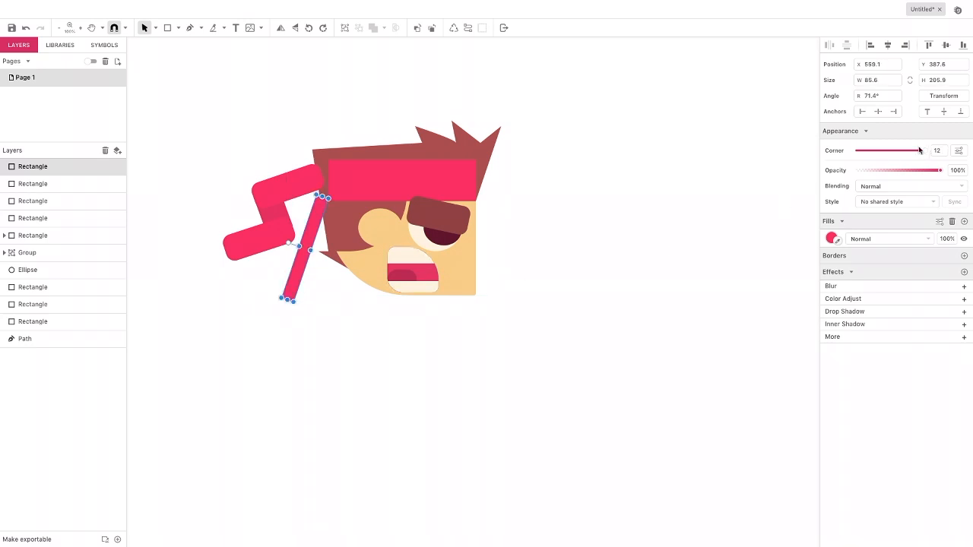
left_click(209, 183)
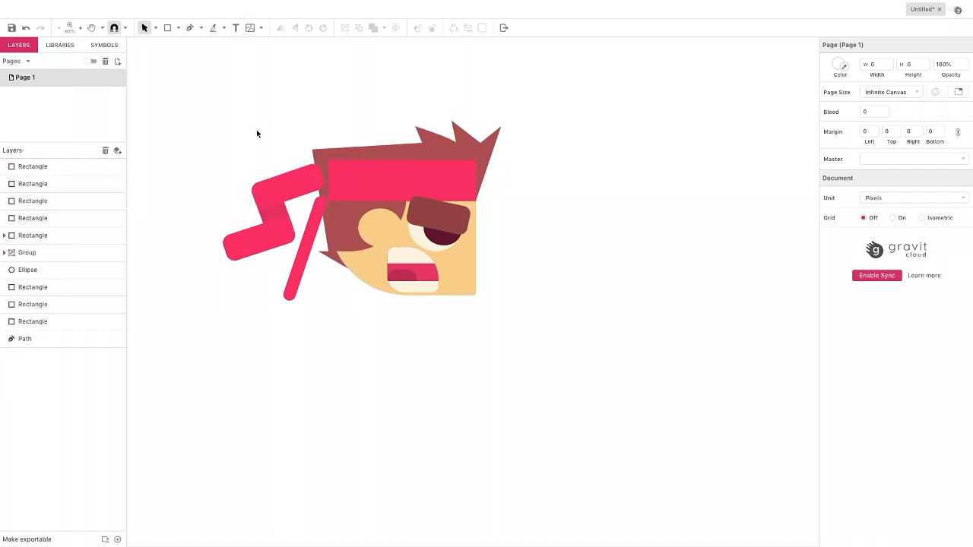
Group all the head's shapes and move the group up to about X 464.9, Y 182
mouse_move(237, 124)
left_mouse_down()
mouse_move(411, 209)
mouse_move(523, 331)
left_mouse_up()
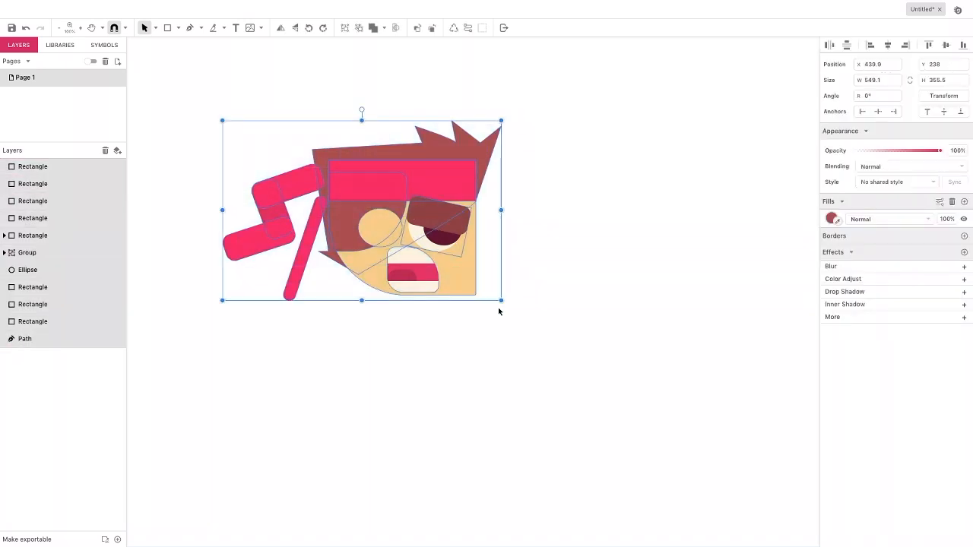
left_click(345, 32)
left_click_drag(358, 185, 371, 156)
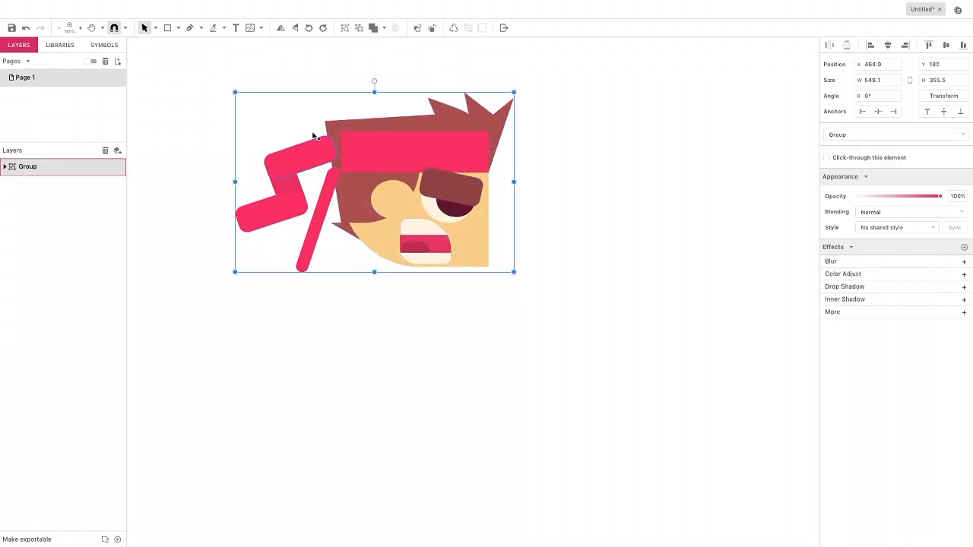
Draw a rectangle about 185 × 177 overlapping the head's chin and fill it with cream #FFF3E0
left_click(169, 28)
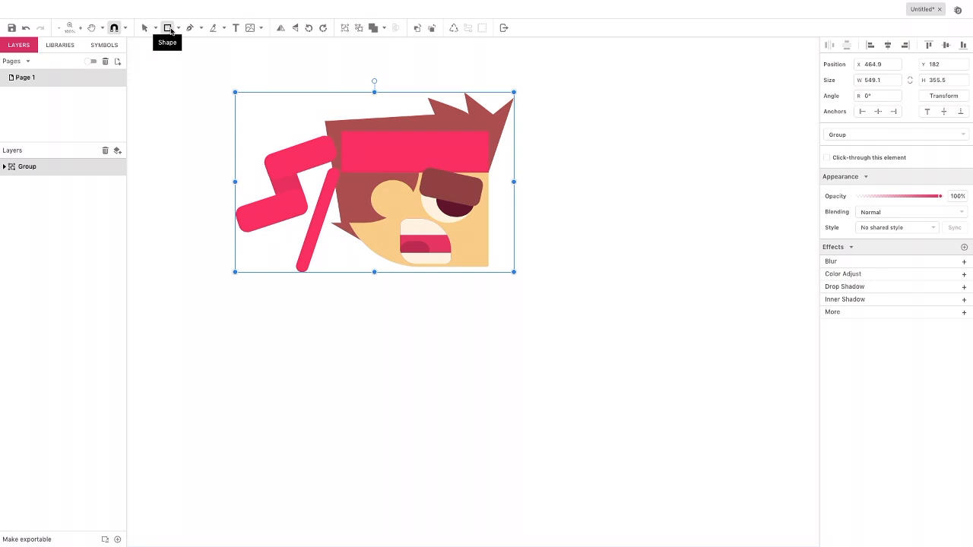
left_click_drag(381, 251, 476, 342)
left_click(832, 239)
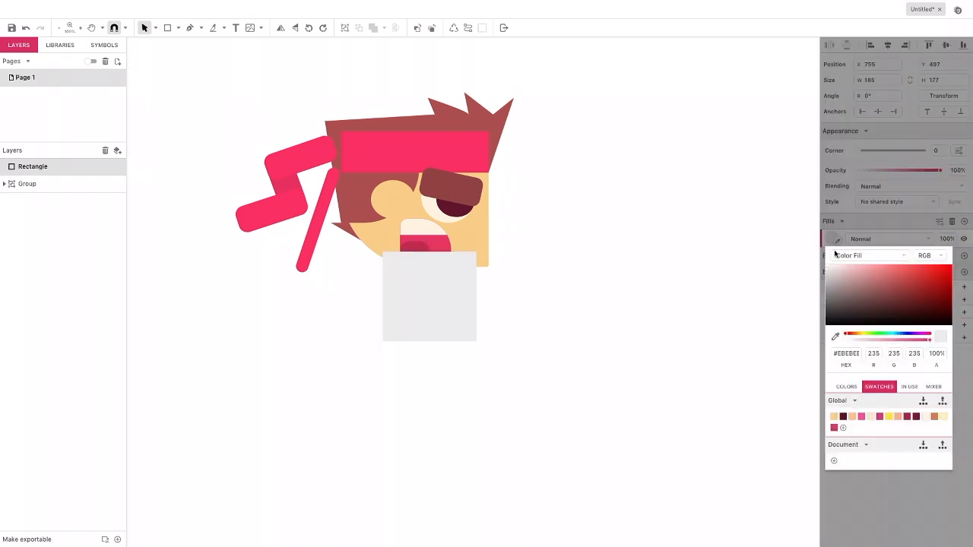
left_click(926, 418)
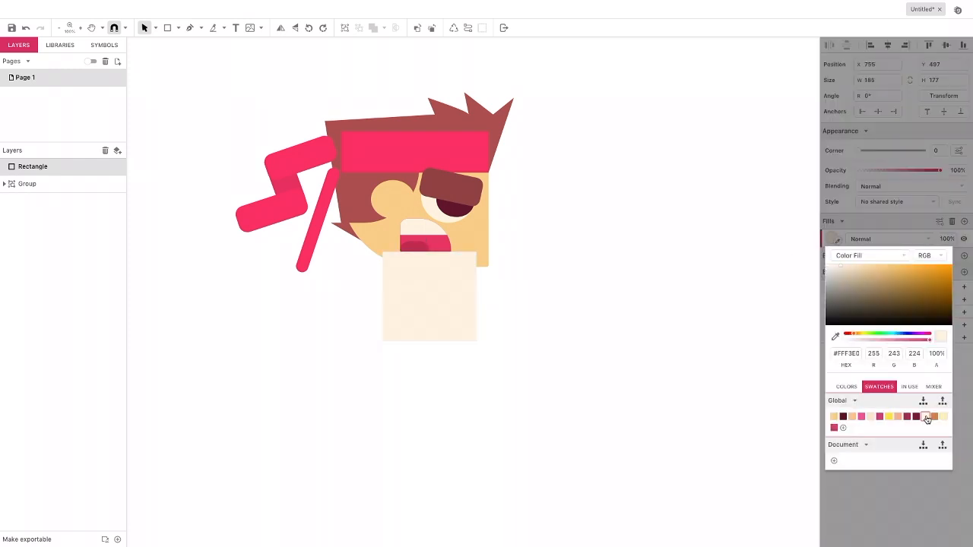
Fully round the cream rectangle's corners, disable uniform corners, and adjust each corner radius separately to form an asymmetric torso
left_click(859, 153)
left_click_drag(859, 153, 925, 152)
left_click(959, 151)
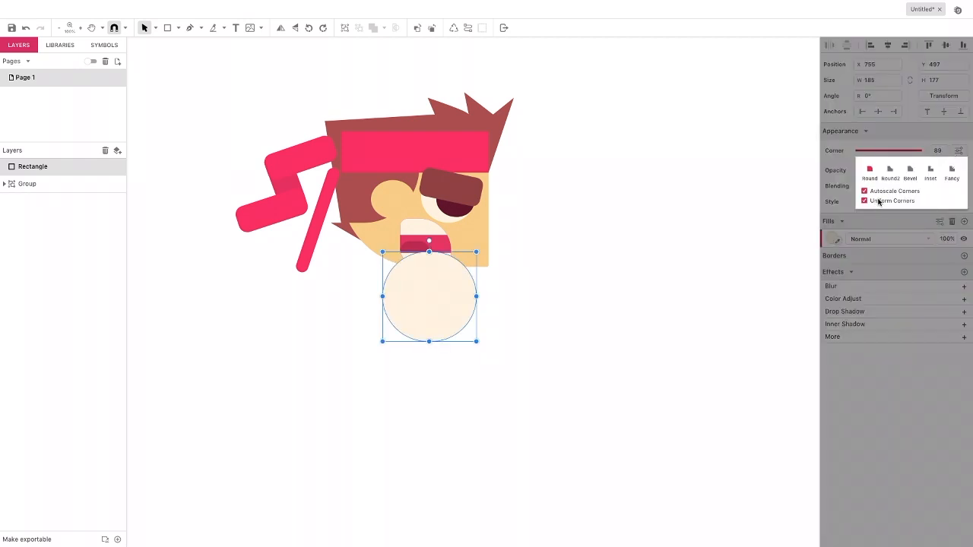
left_click(864, 200)
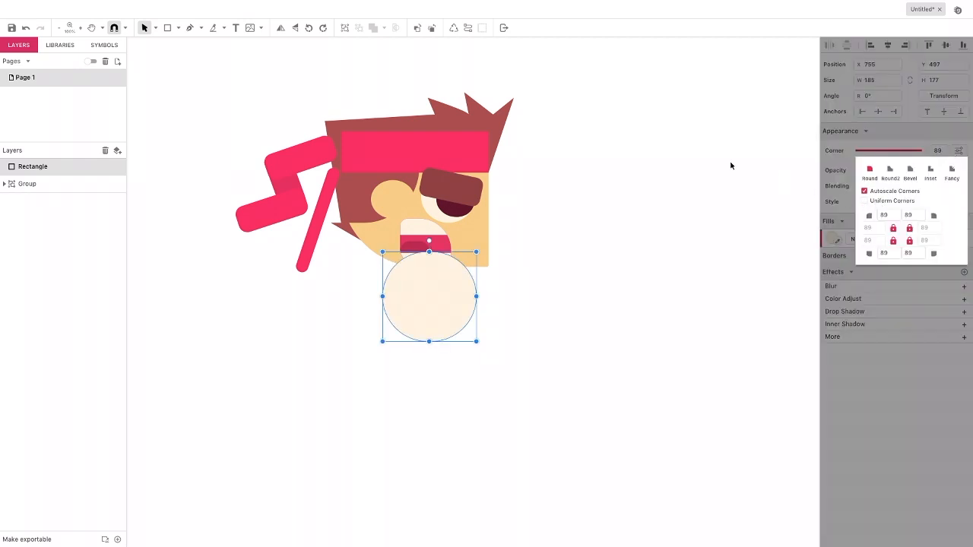
left_click(155, 27)
left_click(173, 54)
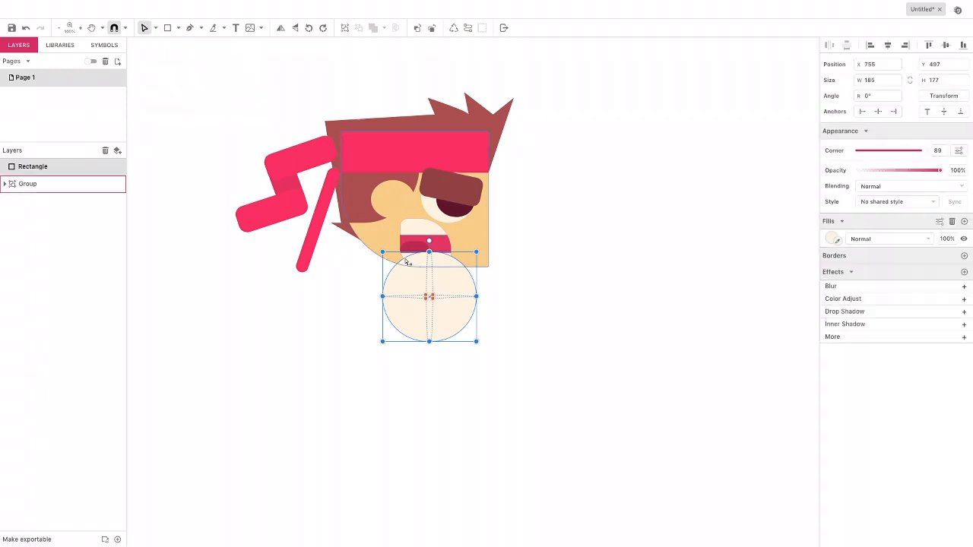
mouse_move(434, 298)
left_mouse_down()
mouse_move(456, 320)
mouse_move(400, 266)
mouse_move(404, 310)
mouse_move(425, 284)
mouse_move(414, 300)
left_mouse_up()
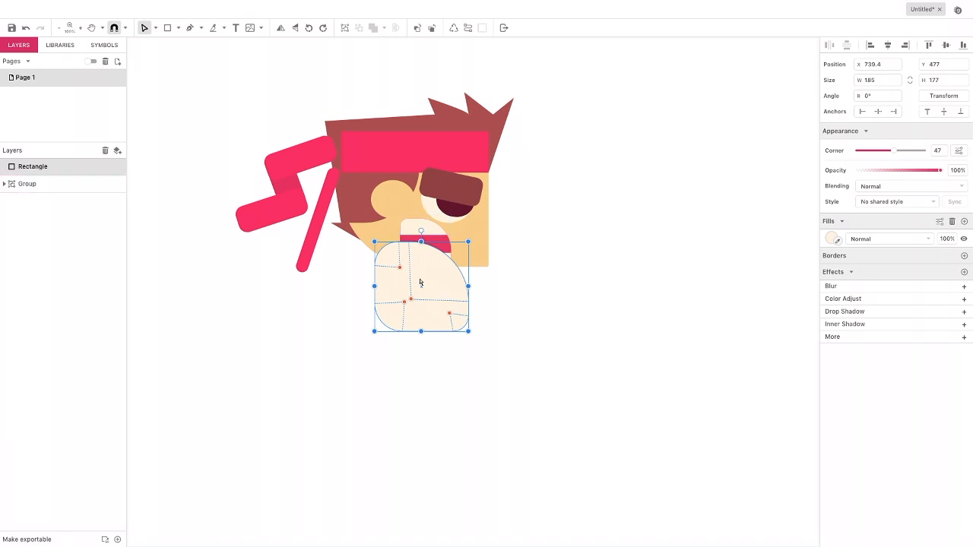
mouse_move(415, 301)
left_mouse_down()
mouse_move(446, 317)
mouse_move(401, 271)
mouse_move(415, 296)
mouse_move(428, 290)
mouse_move(409, 296)
left_mouse_up()
Enlarge the cream torso to about 210.6 × 201, rotate it to -14.7°, and shift it to about X 687, Y 477.4
left_click_drag(469, 341, 481, 354)
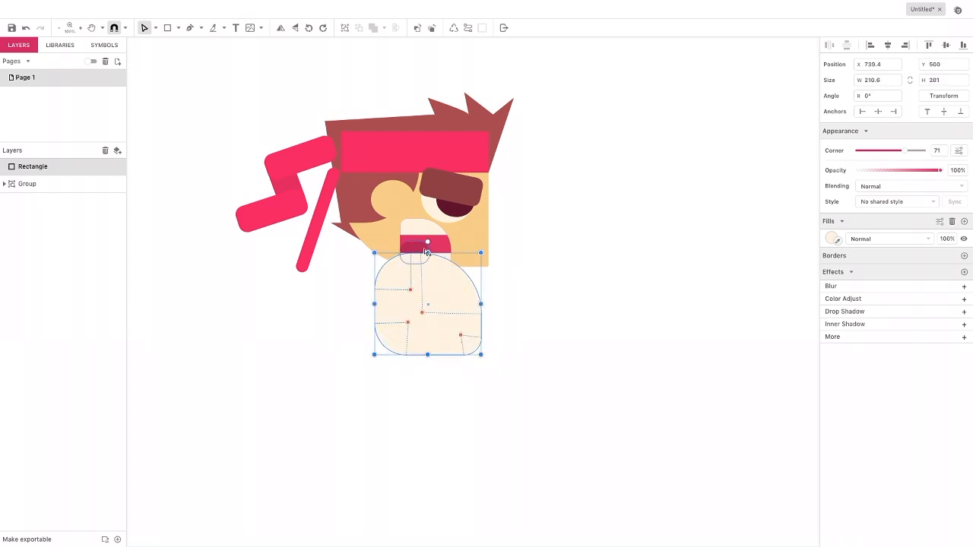
left_click_drag(428, 241, 445, 242)
mouse_move(429, 289)
left_mouse_down()
mouse_move(420, 287)
mouse_move(425, 294)
left_mouse_up()
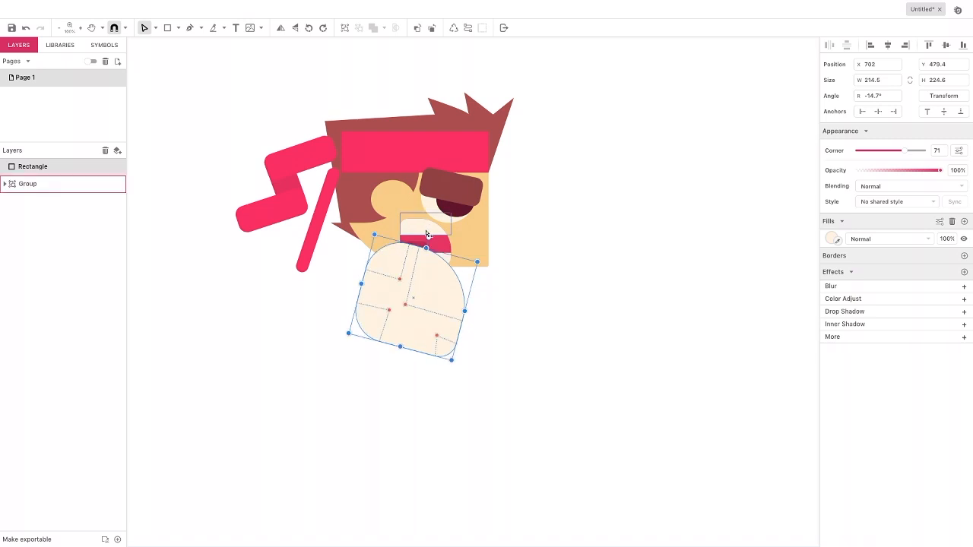
left_click_drag(406, 287, 403, 292)
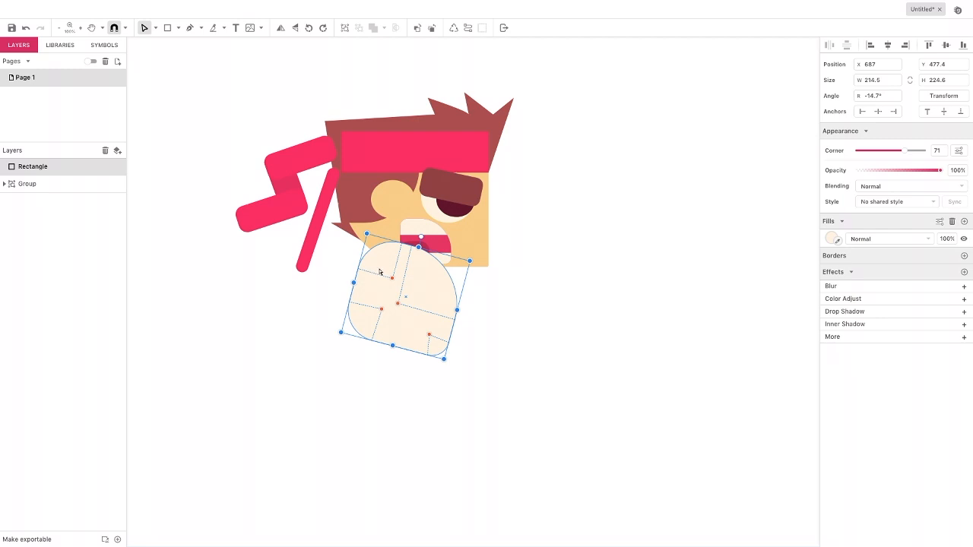
Draw a shoulder ellipse about 131 × 120.6 on the torso's upper part, fill it with skin tone #F9CD87, and nudge it to X 713
left_click(176, 28)
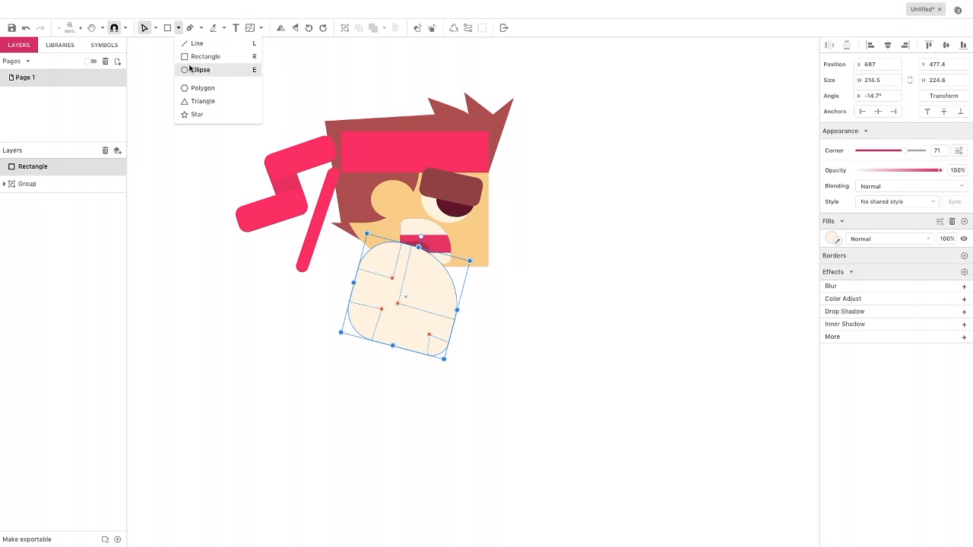
left_click(195, 67)
left_click_drag(364, 241, 431, 303)
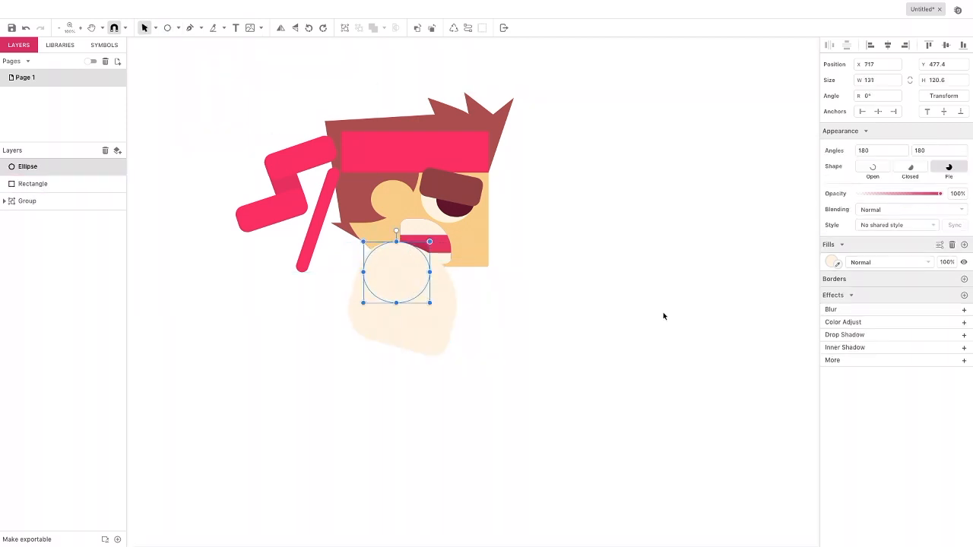
left_click(832, 261)
left_click_drag(839, 291, 839, 289)
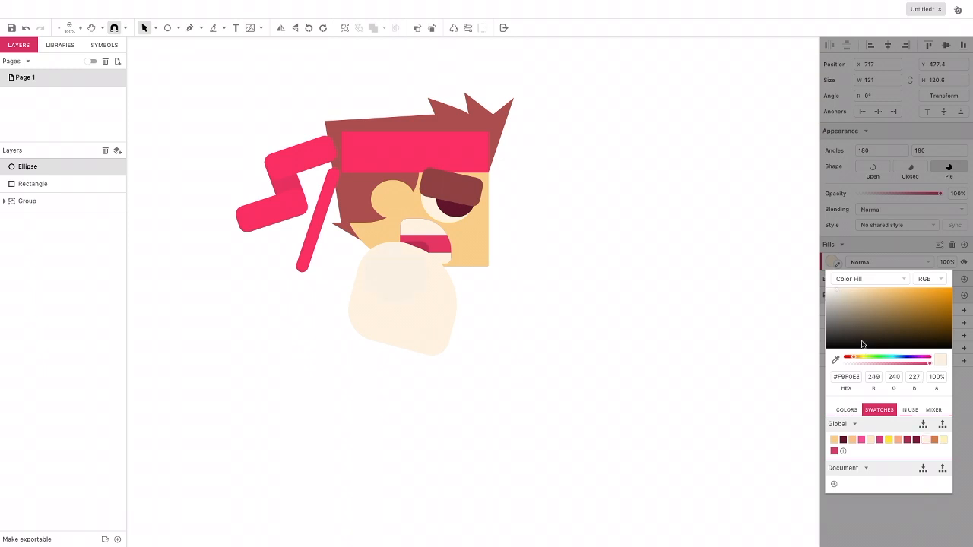
left_click(834, 439)
left_click_drag(386, 271, 384, 273)
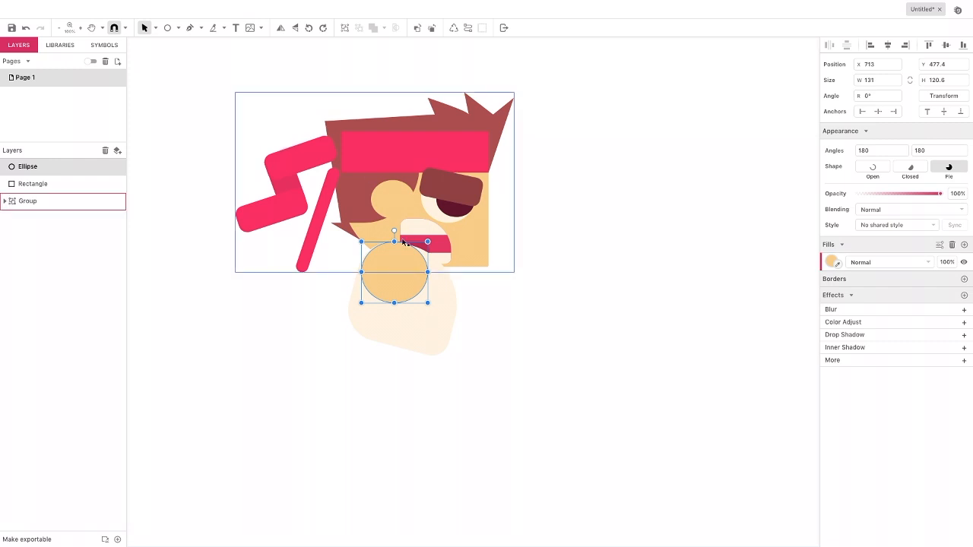
Draw a closed path about 143 × 177 with a jagged, spiky outer edge around the shoulder ellipse as a torn sleeve
left_click(190, 27)
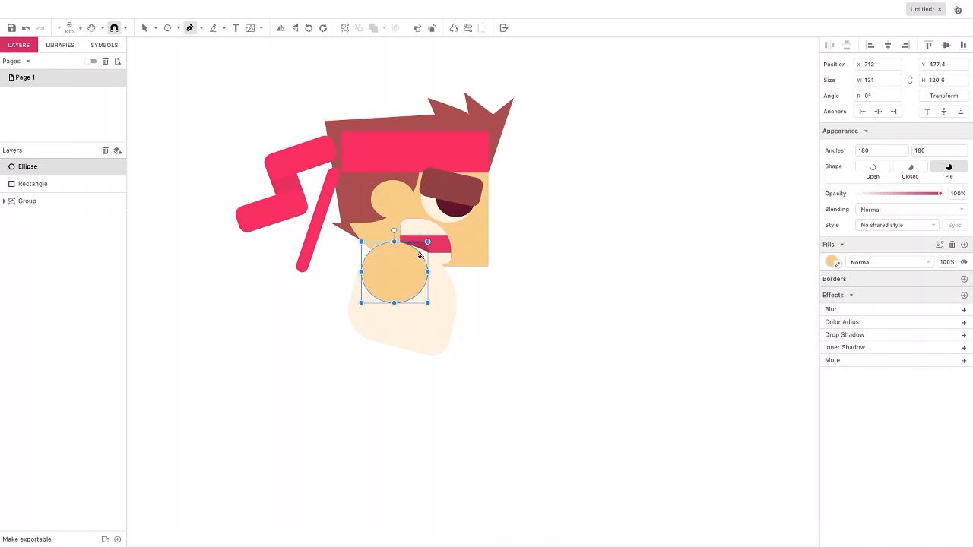
left_click(421, 249)
left_click_drag(395, 237, 370, 234)
left_click(366, 233)
left_click(375, 243)
left_click(351, 246)
left_click(361, 259)
left_click(348, 267)
left_click(358, 276)
left_click(351, 287)
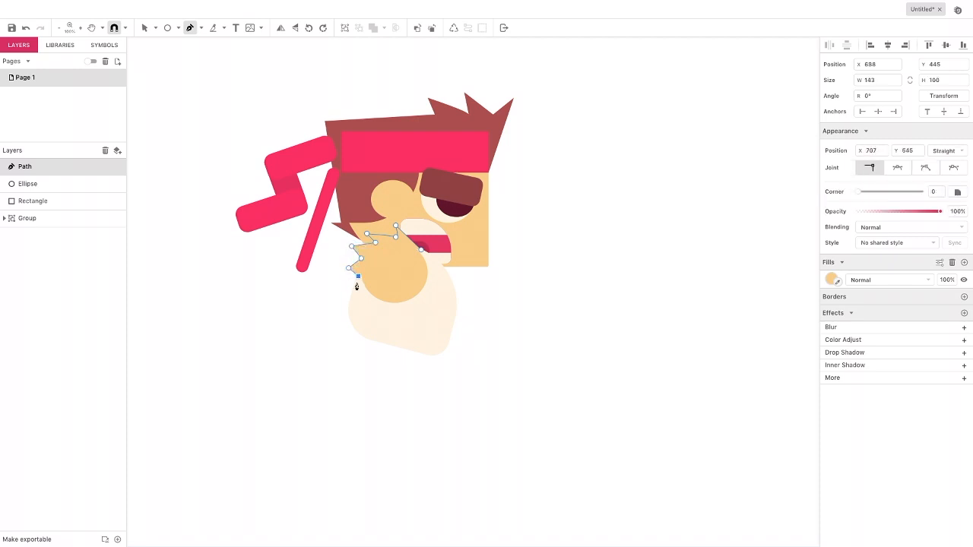
left_click(361, 287)
left_click(375, 306)
left_click(381, 302)
left_click(395, 314)
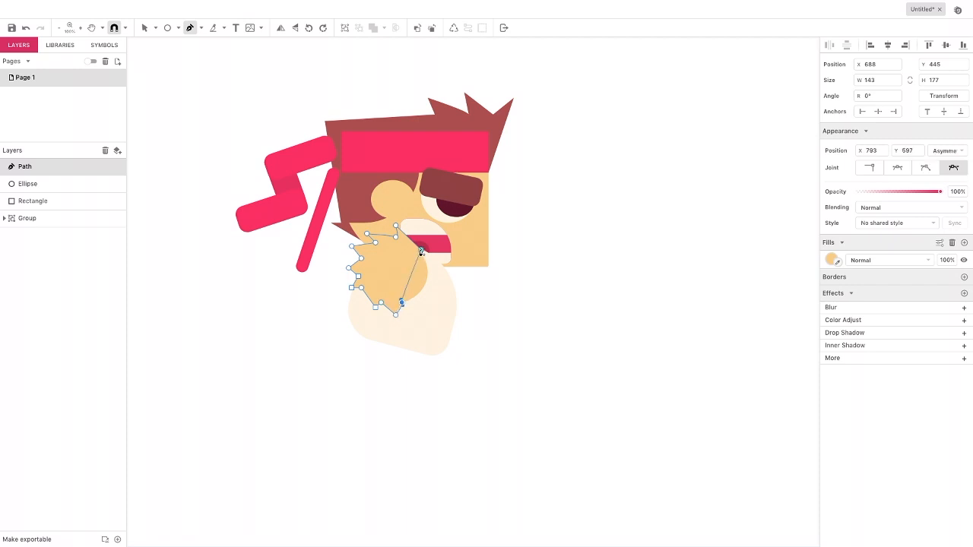
double_click(420, 249)
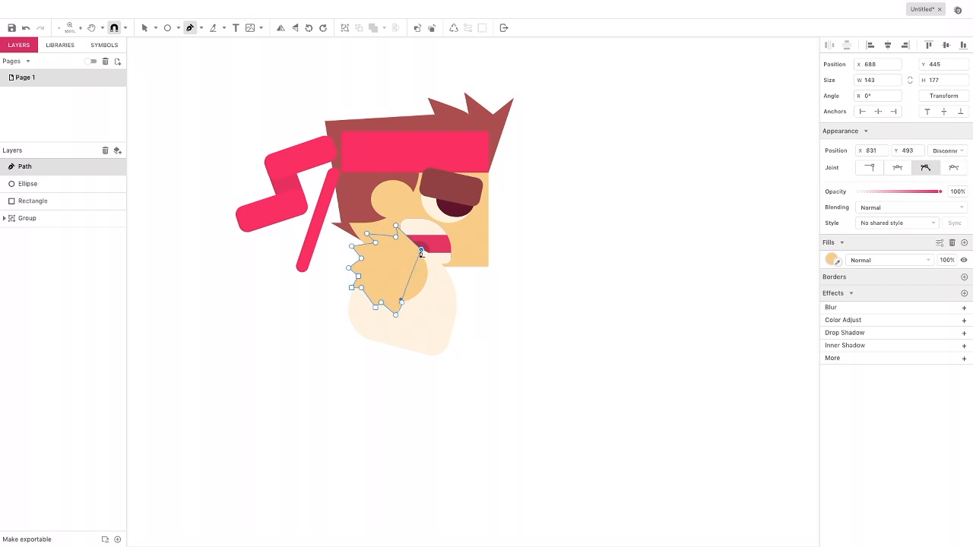
Fill the jagged sleeve path with light cream #FFF8EE and place it behind the shoulder ellipse
left_click(831, 260)
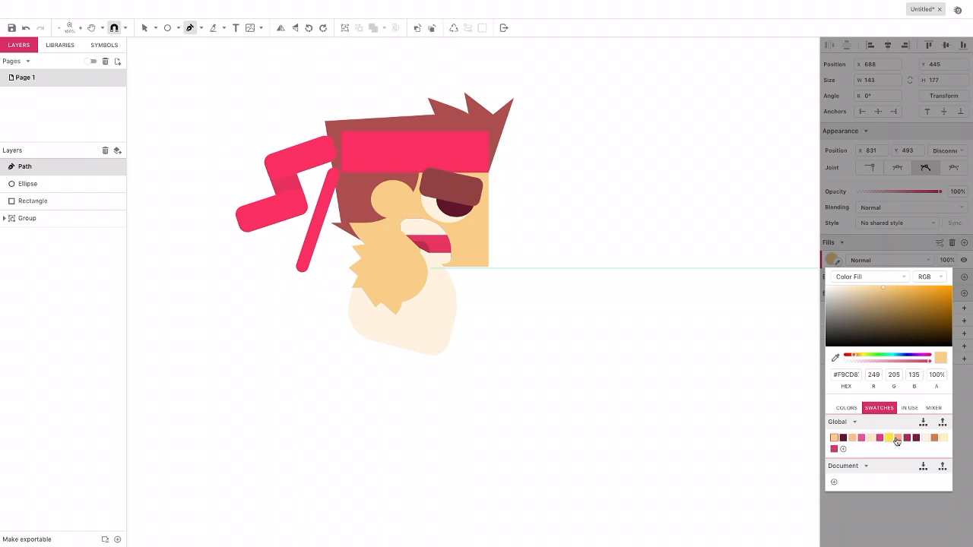
left_click(925, 438)
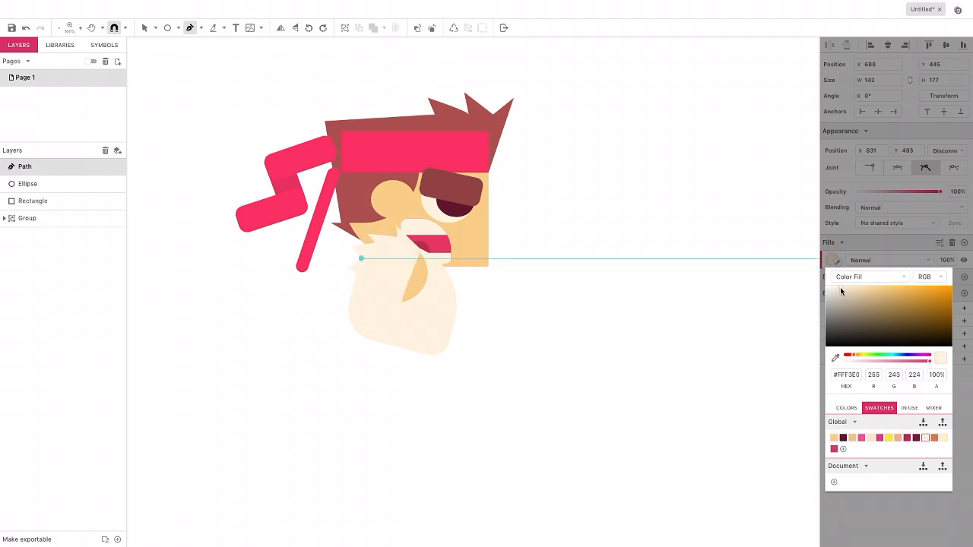
left_click_drag(839, 288, 835, 286)
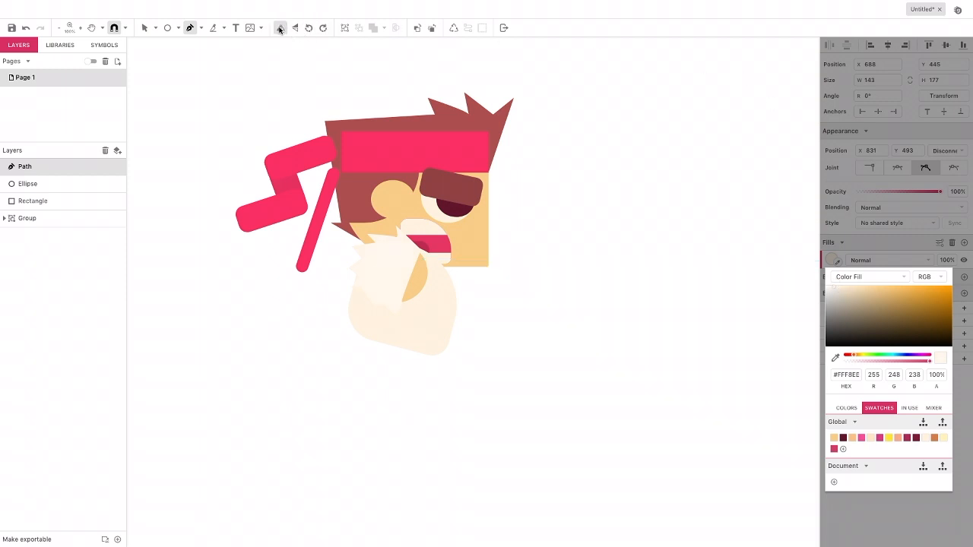
left_click(417, 28)
left_click(430, 28)
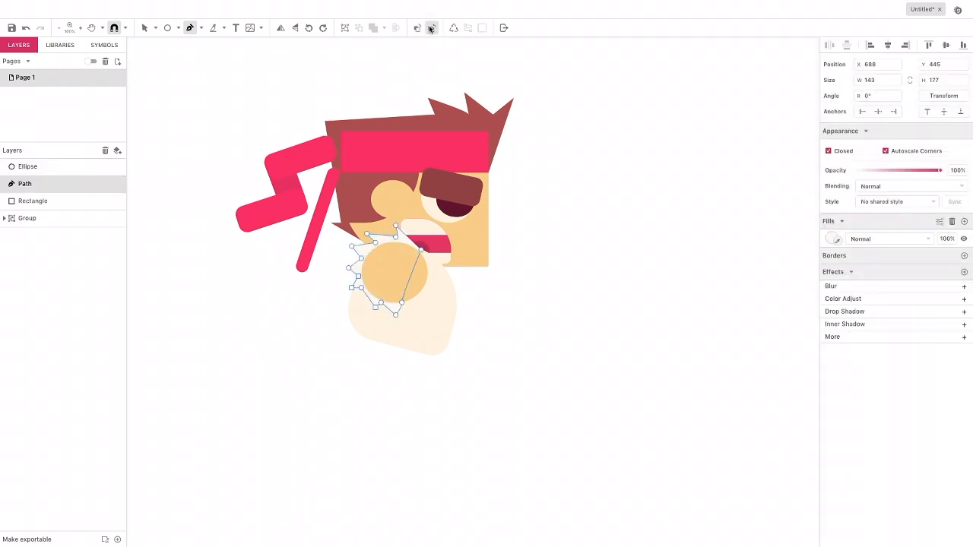
left_click(144, 28)
left_click(188, 52)
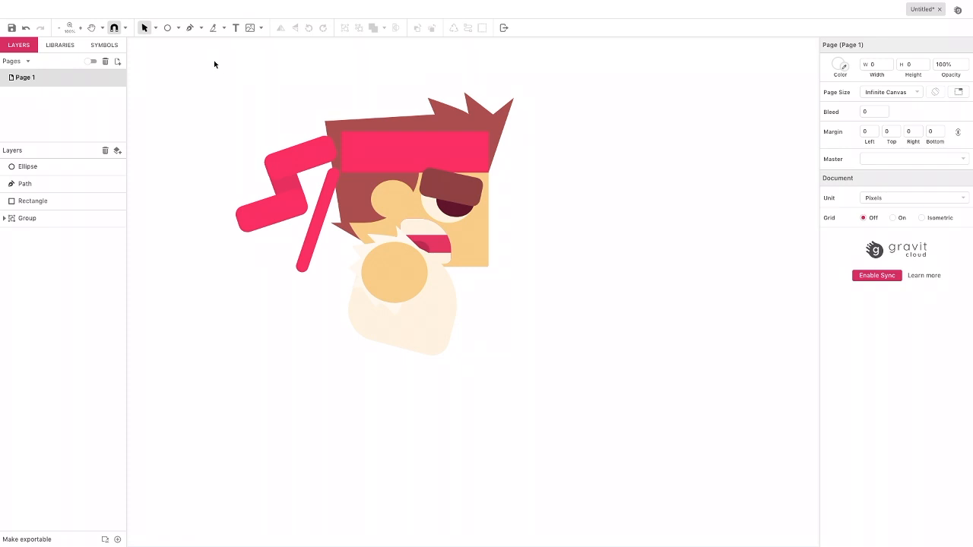
Draw a rectangle about 211.5 × 97 extending forward from the shoulder ellipse as the arm and fill it with skin tone #F9CD87
left_click(178, 29)
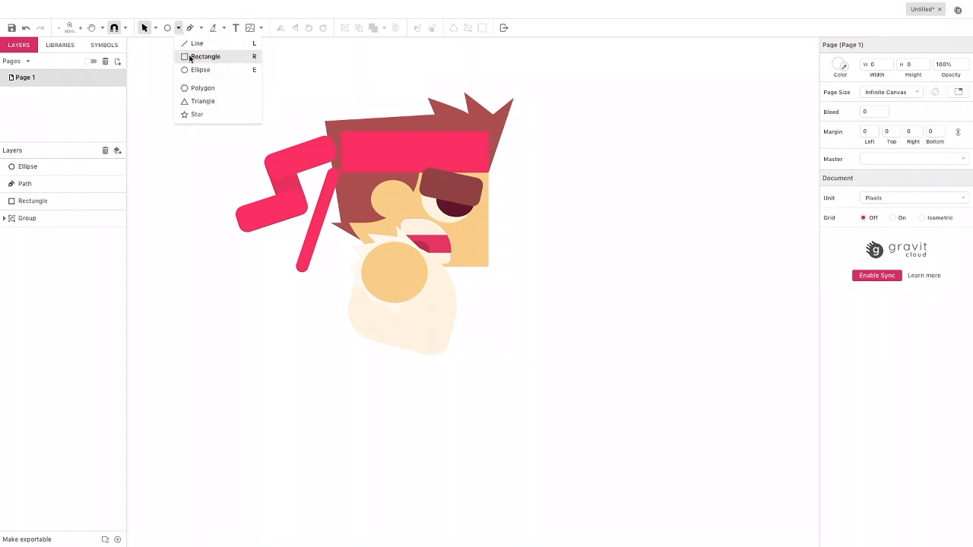
left_click(202, 56)
left_click_drag(387, 243, 499, 295)
left_click_drag(471, 274, 468, 278)
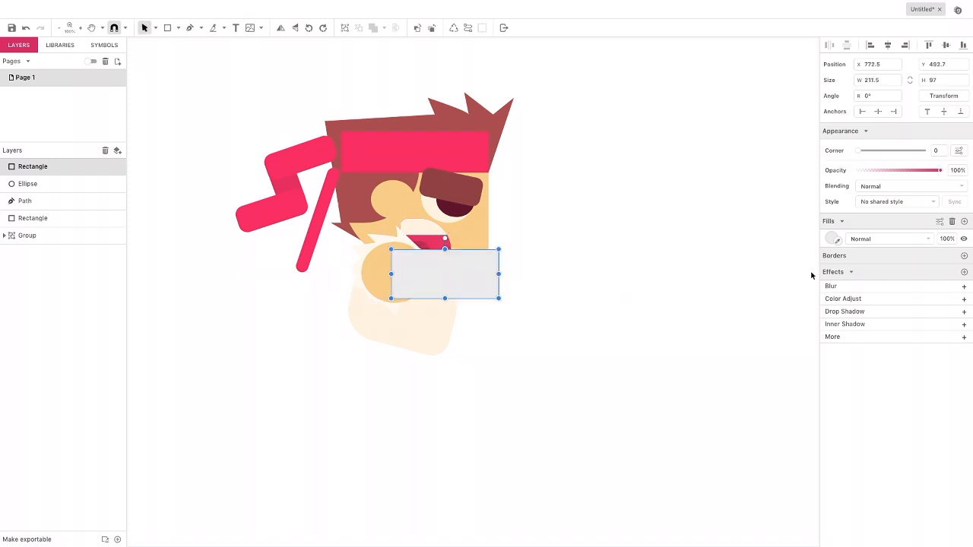
left_click(831, 240)
left_click(833, 417)
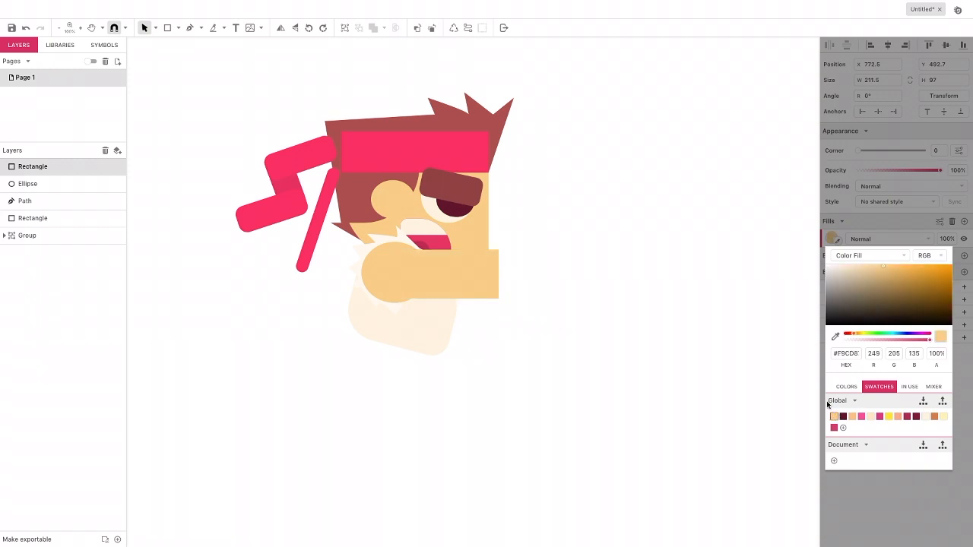
Lengthen and thicken the arm rectangle to about 271.5 × 105.3, matching the shoulder ellipse's lower edge
left_click(477, 275)
left_click_drag(498, 273, 514, 273)
left_click_drag(454, 298, 456, 302)
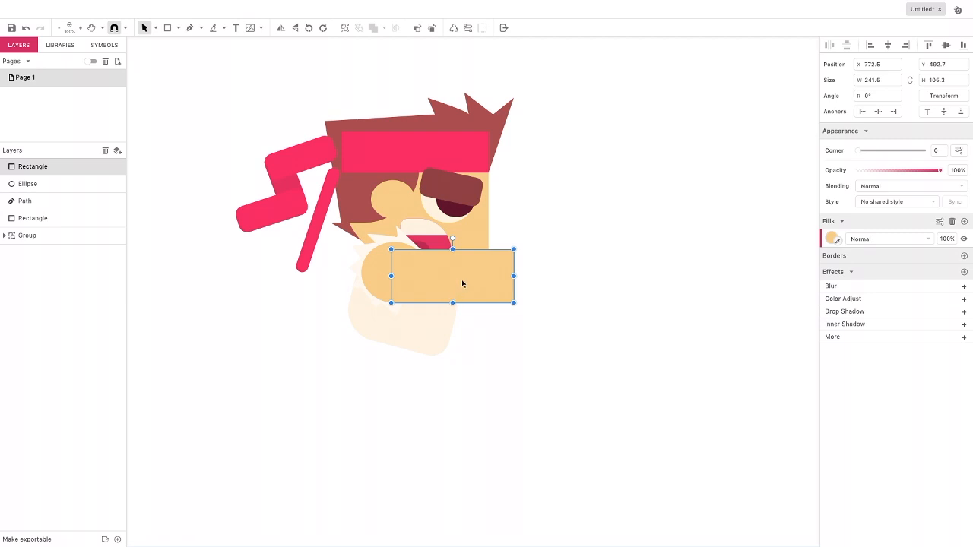
left_click_drag(516, 276, 530, 276)
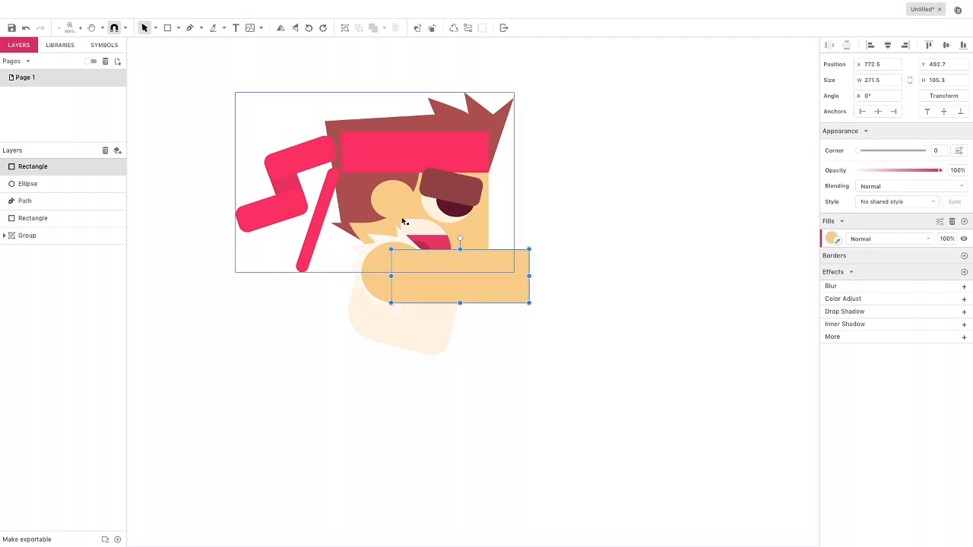
Draw a rectangle about 93 × 105.3 over the arm's far end as a cuff and fill it with dark grey #6C665C
left_click(168, 28)
left_click_drag(482, 249, 529, 302)
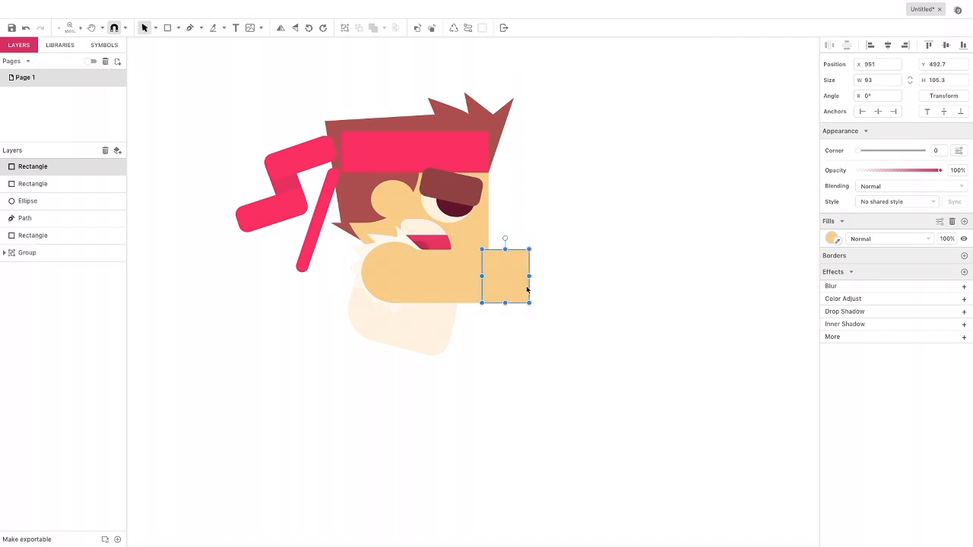
left_click(831, 239)
left_click_drag(844, 279, 845, 303)
Draw a rectangle about 114 × 54 over the grey cuff's lower edge, filled with pink-red #FF4763 and corner radius 9
left_click(168, 28)
left_click_drag(465, 287, 523, 314)
left_click(830, 239)
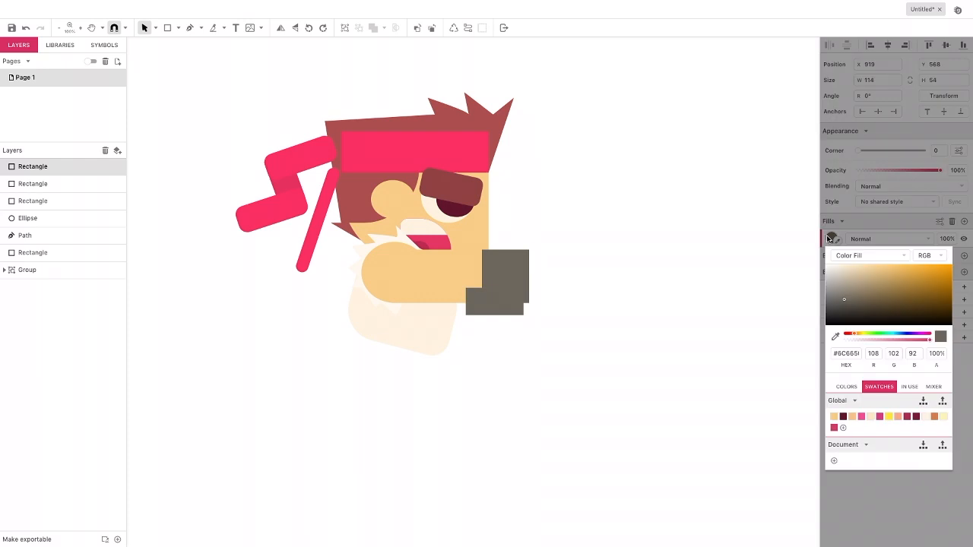
left_click(928, 335)
left_click_drag(926, 271, 904, 265)
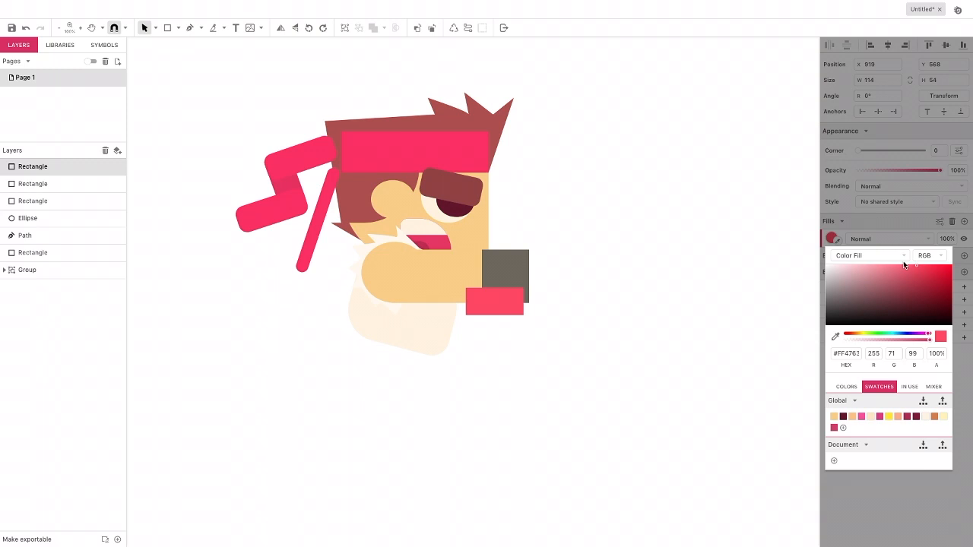
left_click(858, 149)
left_click_drag(859, 149, 878, 150)
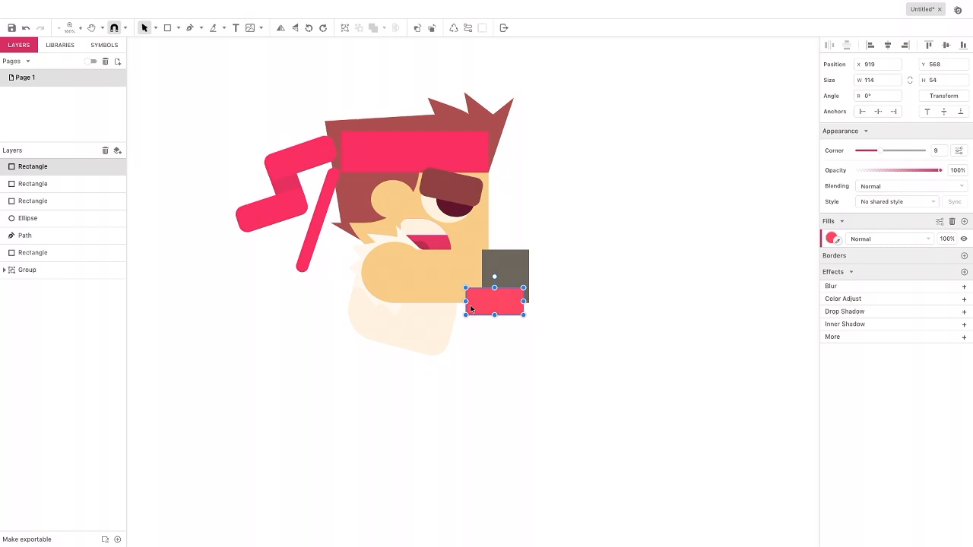
Draw an upright rectangle about 62 × 163.4 against the grey cuff's outer edge and fill it with skin tone #F9CD87
left_click(167, 27)
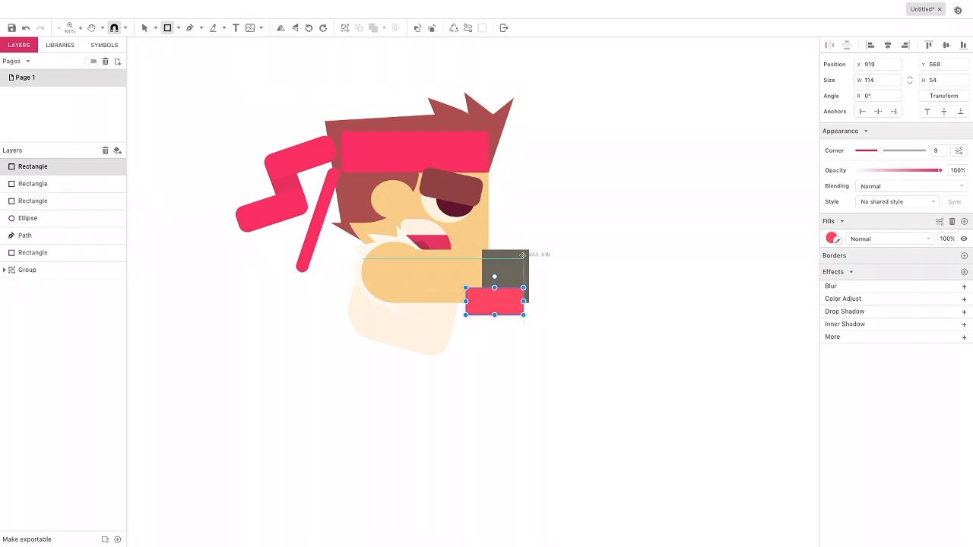
left_click_drag(529, 249, 561, 332)
left_click(831, 240)
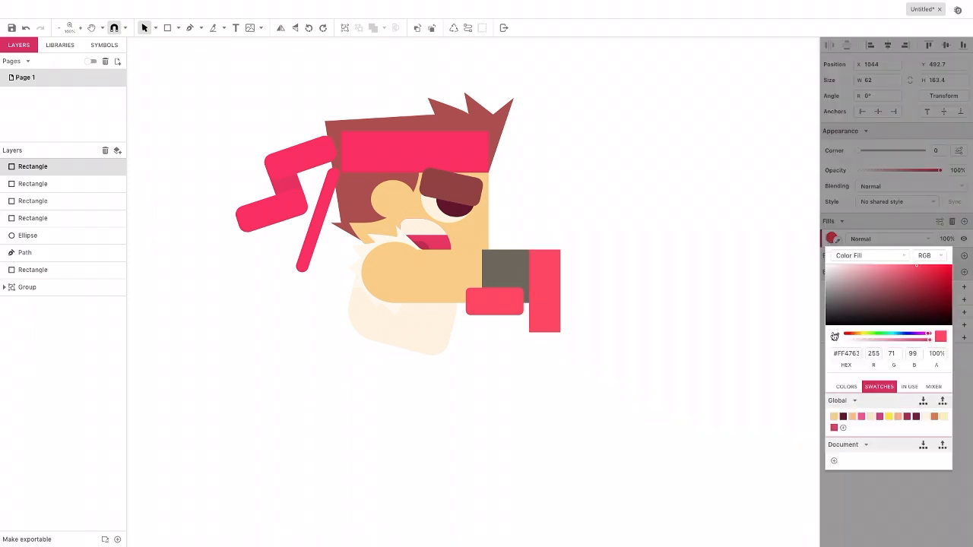
left_click(834, 416)
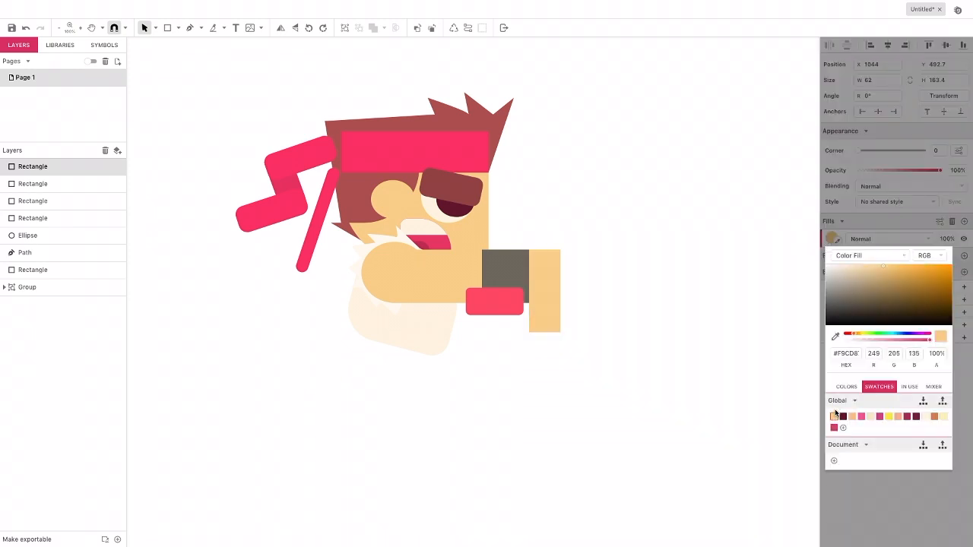
Set the skin-toned hand rectangle's corner radius to 18 and square off its upper inner and lower outer corners individually
left_click(859, 150)
left_click_drag(859, 150, 896, 150)
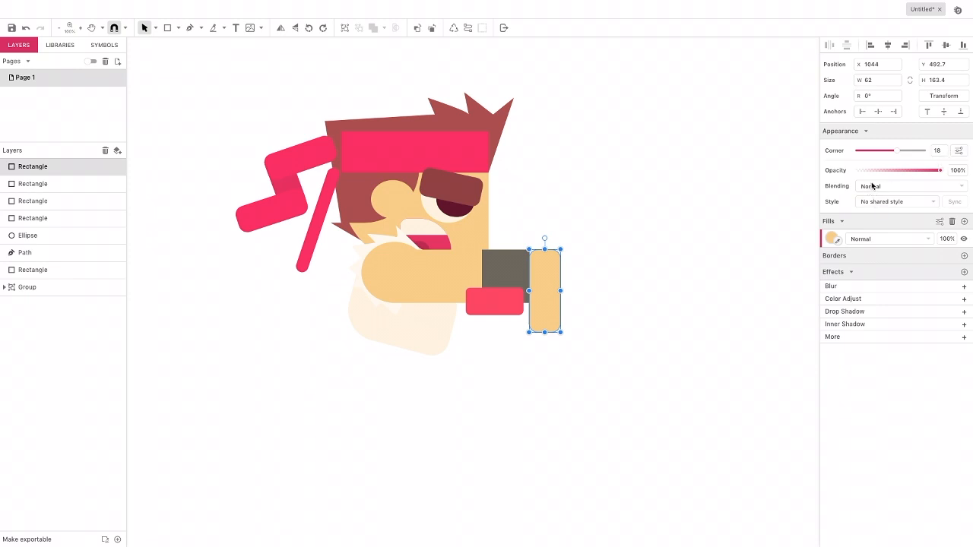
left_click(959, 151)
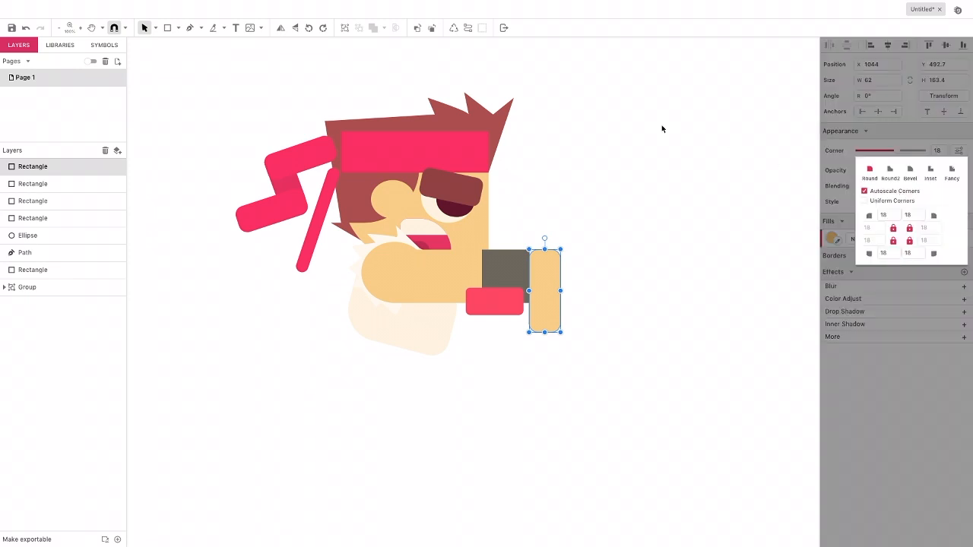
left_click(155, 30)
left_click(163, 57)
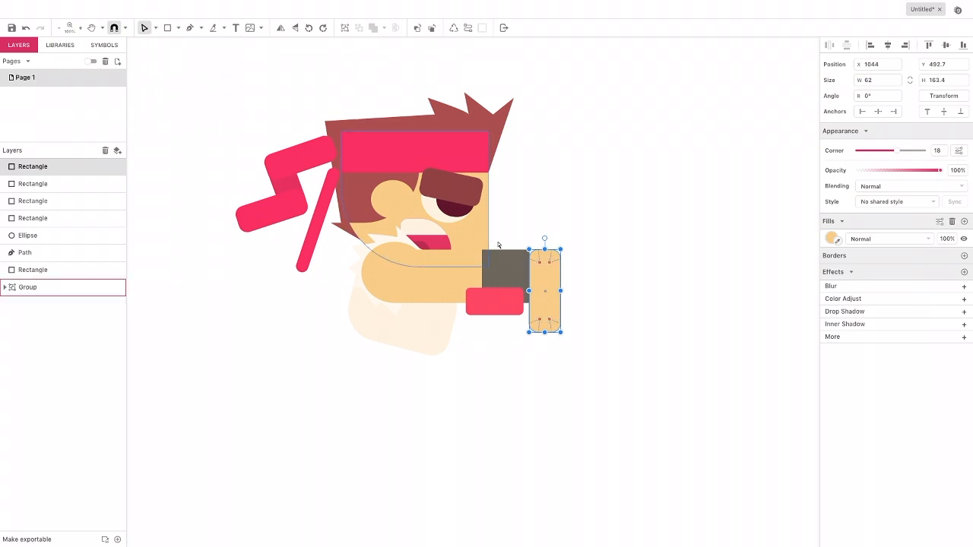
left_click_drag(540, 264, 543, 241)
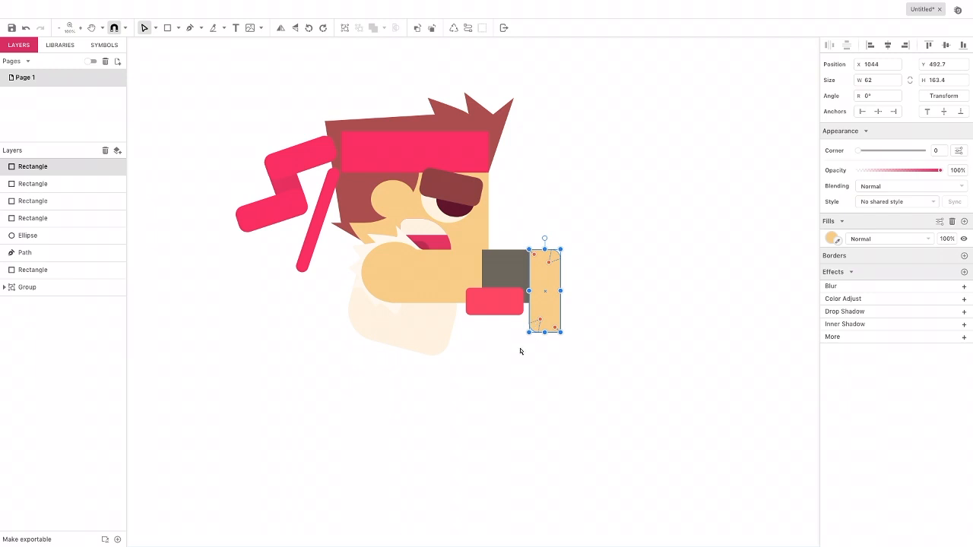
left_click(512, 342)
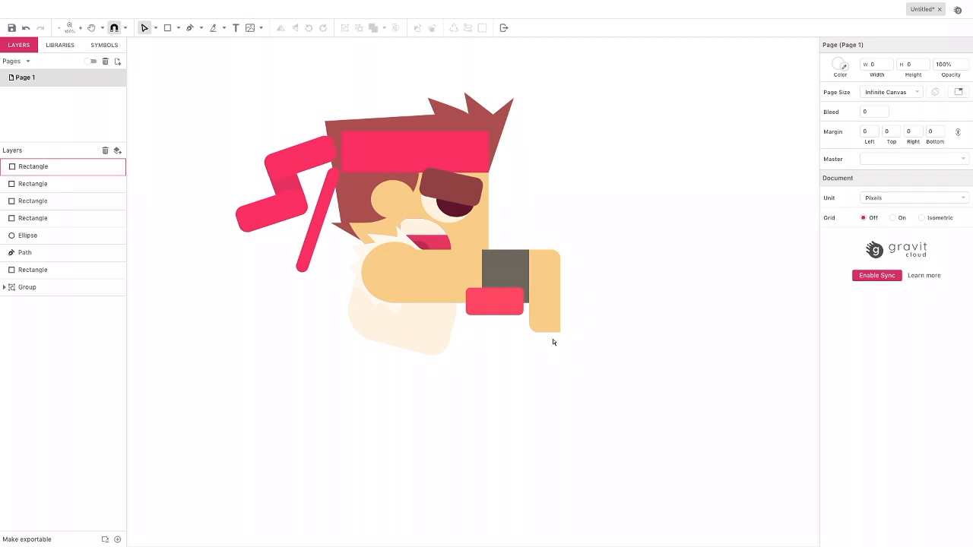
Duplicate the arm, cuff, pink-red band and hand rectangles, place the copies above the originals and flip them vertically
left_click_drag(566, 358, 471, 277)
left_click(156, 27)
left_click(162, 47)
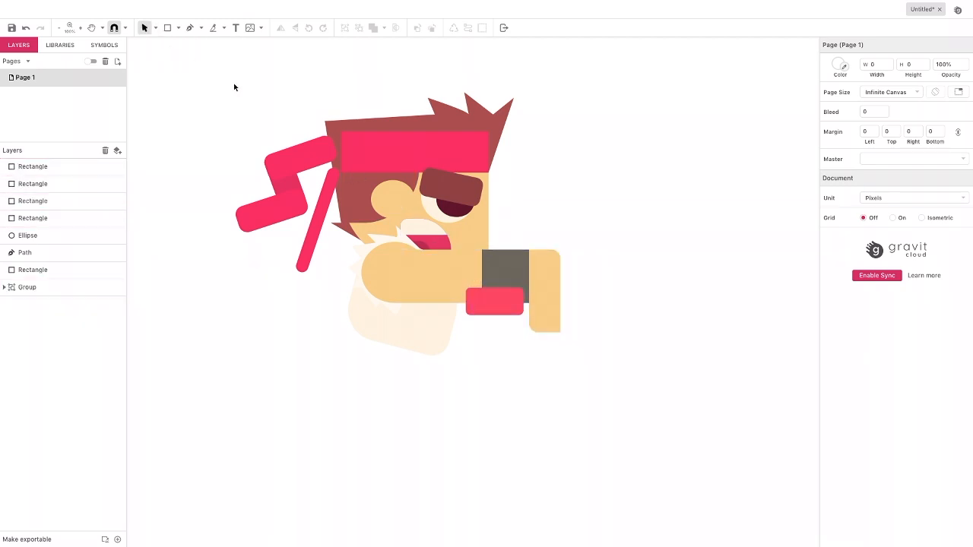
left_click_drag(557, 347, 478, 278)
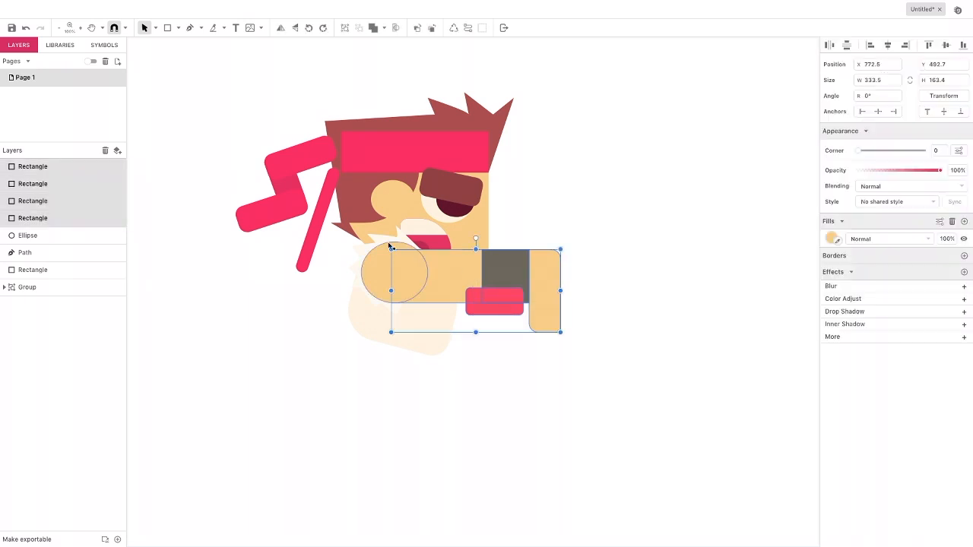
key("ctrl+d")
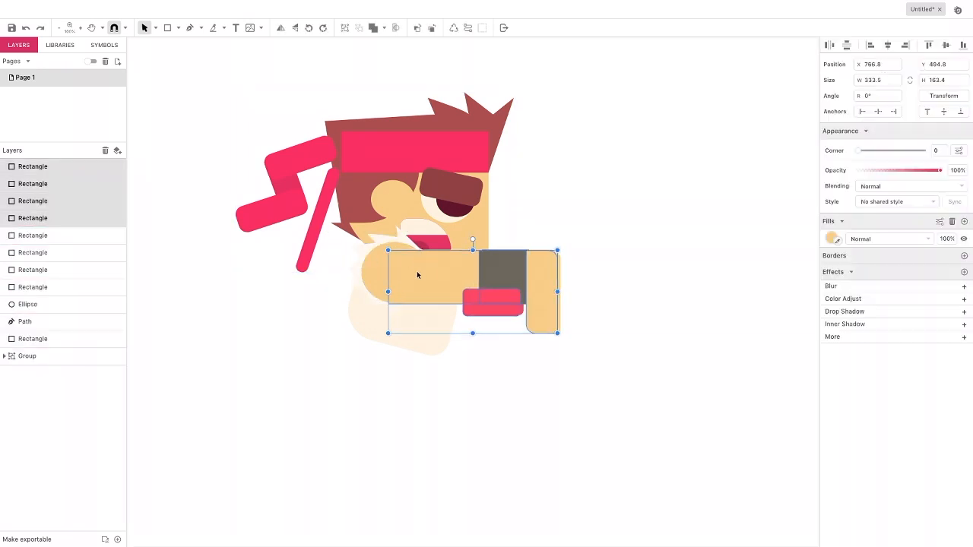
left_click_drag(432, 276, 450, 232)
left_click(294, 28)
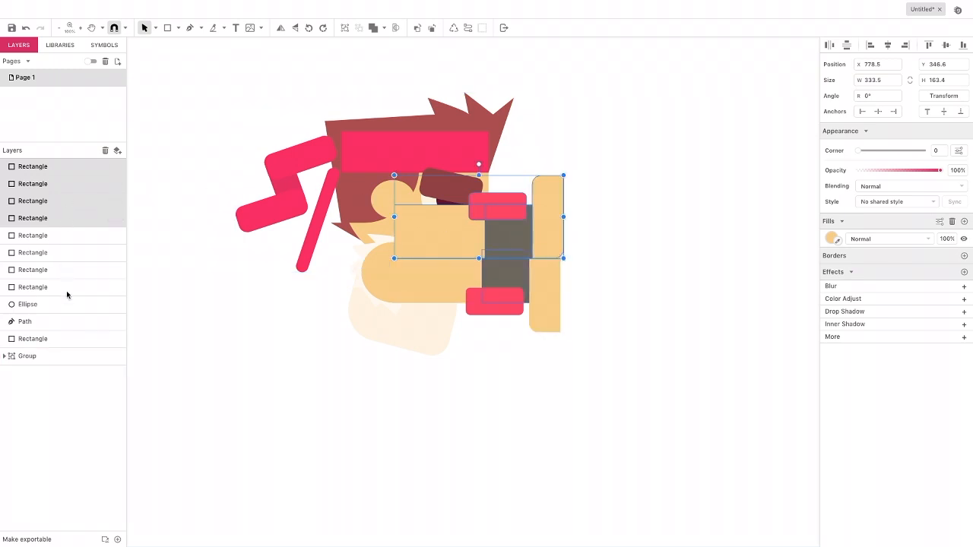
Send the flipped arm copy behind the head group to the bottom of the layer order, aligned horizontally with the front arm
left_click(430, 29)
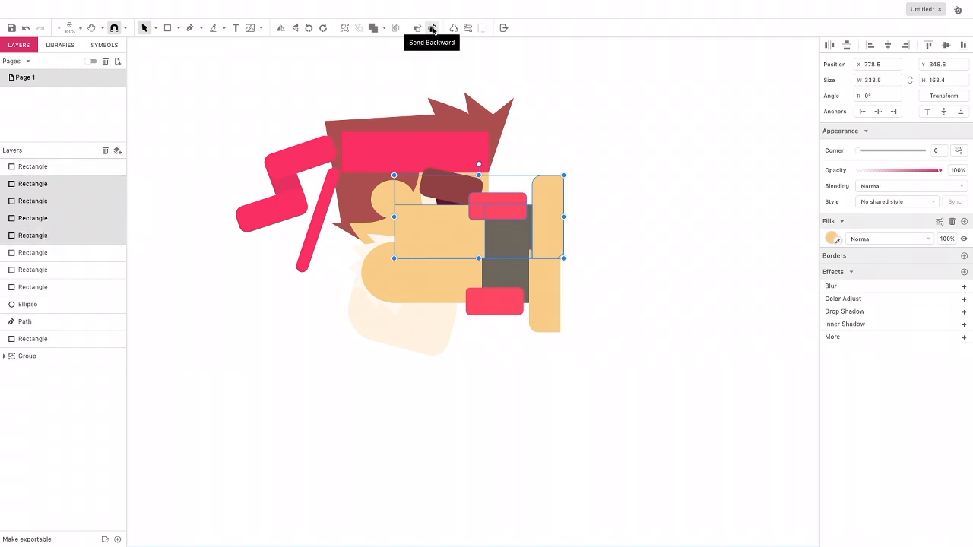
left_click(433, 29)
left_click(433, 29)
left_click(431, 29)
left_click(432, 29)
left_click(431, 29)
left_click(431, 28)
left_click(432, 28)
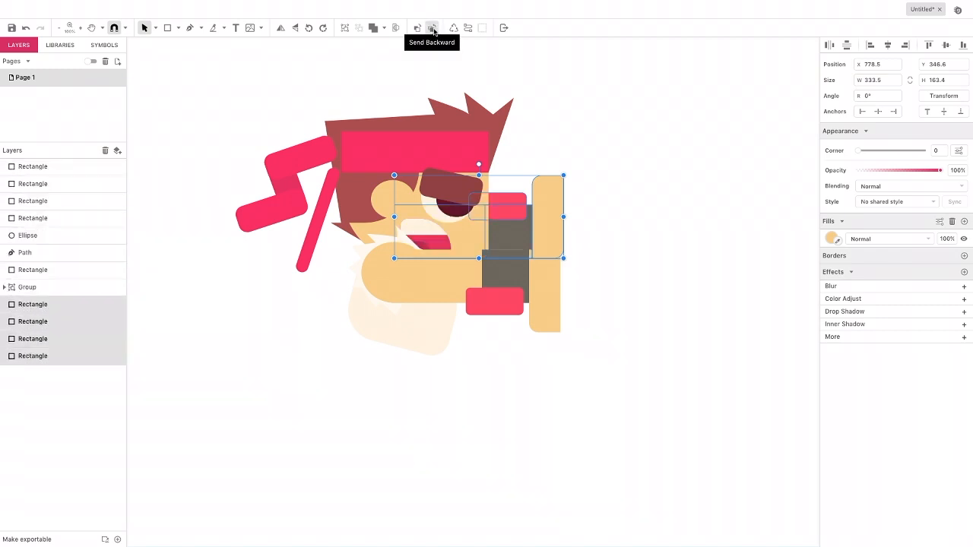
key("Escape")
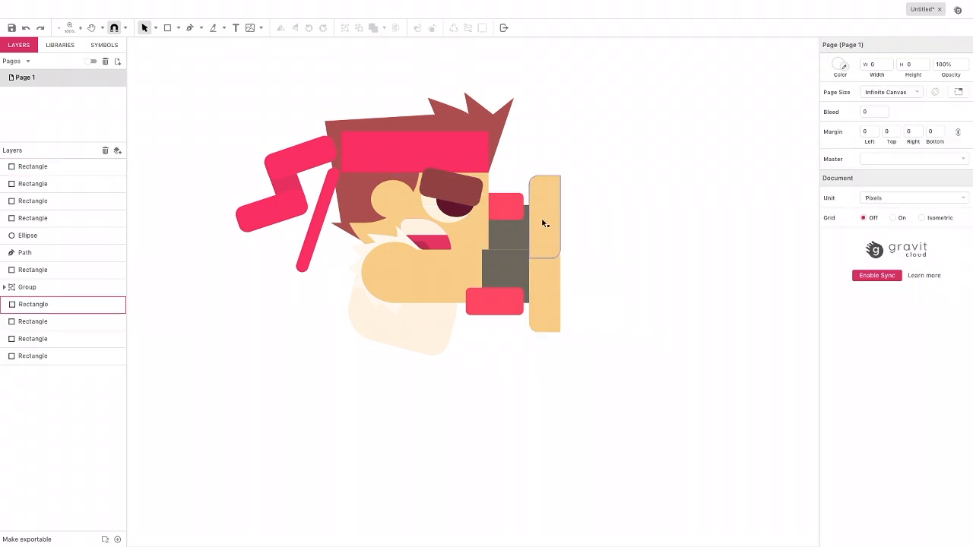
Fill the upper hand rectangle with the peach swatch #F9C087
left_click(543, 228)
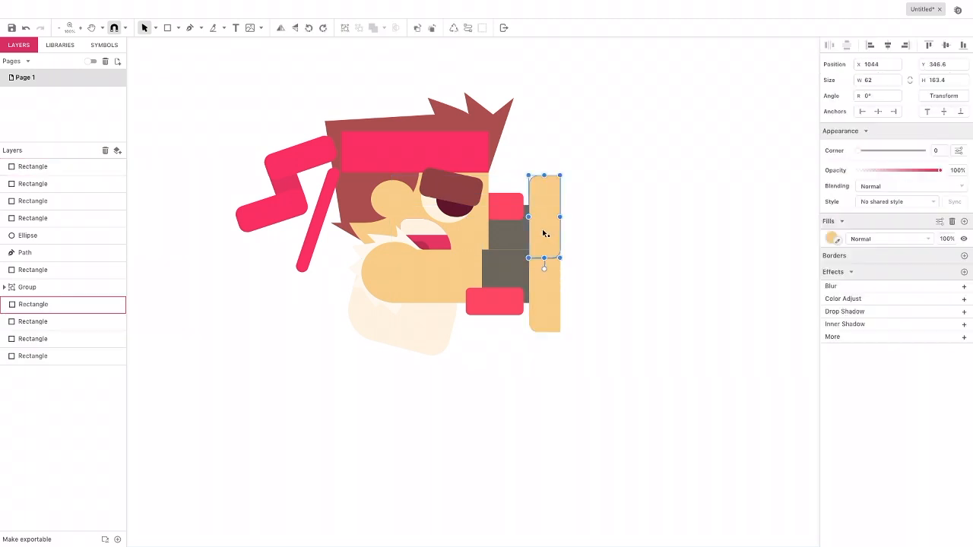
left_click(831, 238)
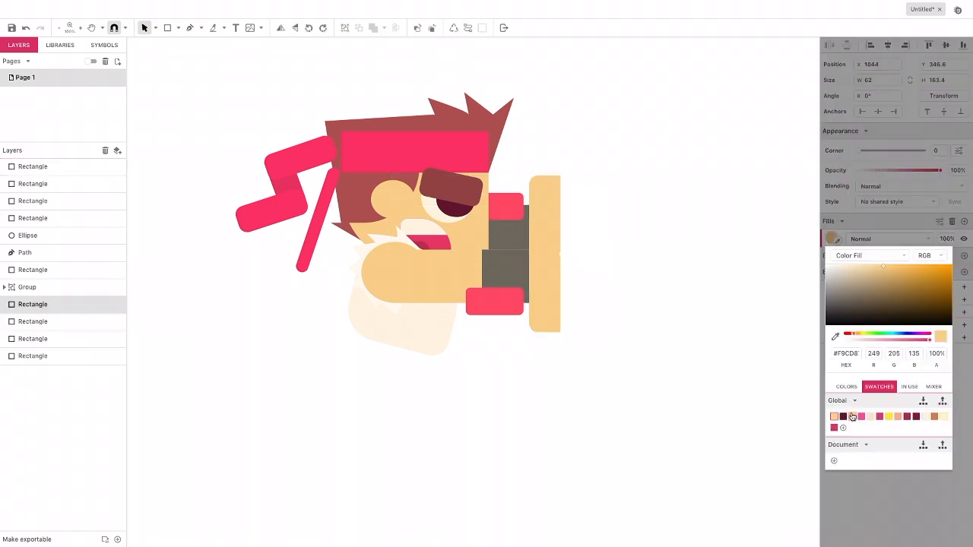
left_click(852, 415)
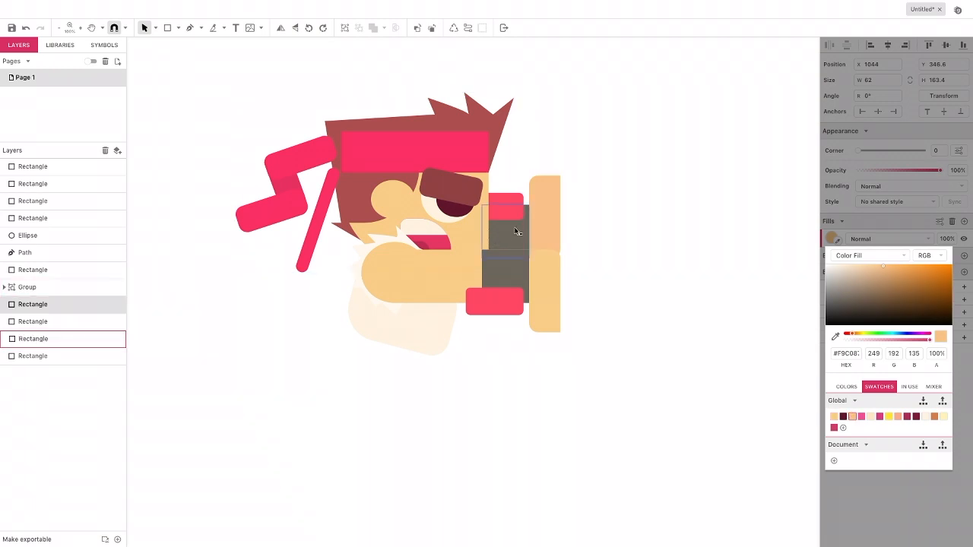
left_click(498, 227)
Move the front arm's four rectangles to about X 784.2, Y 486.3, keeping the rear arm lined up with them
left_click(608, 304)
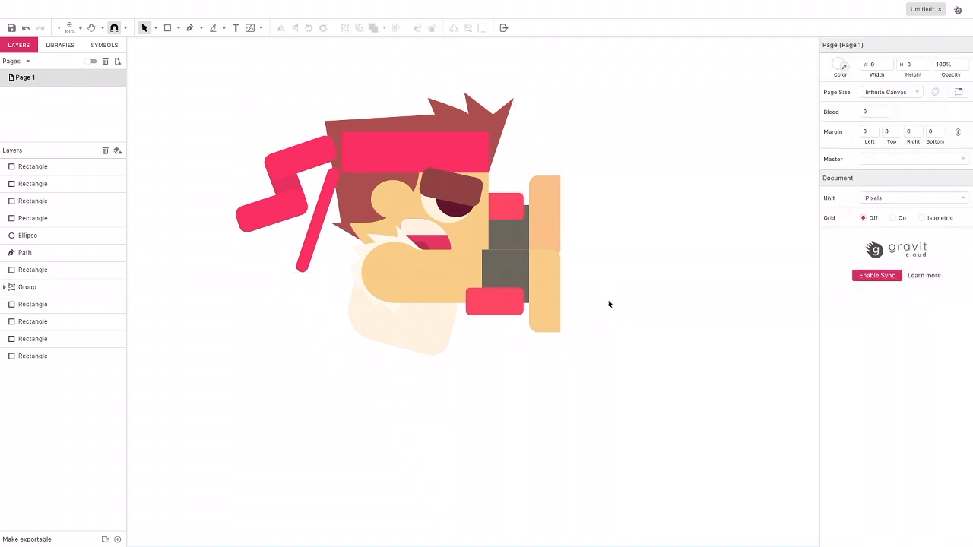
left_click_drag(590, 334, 501, 274)
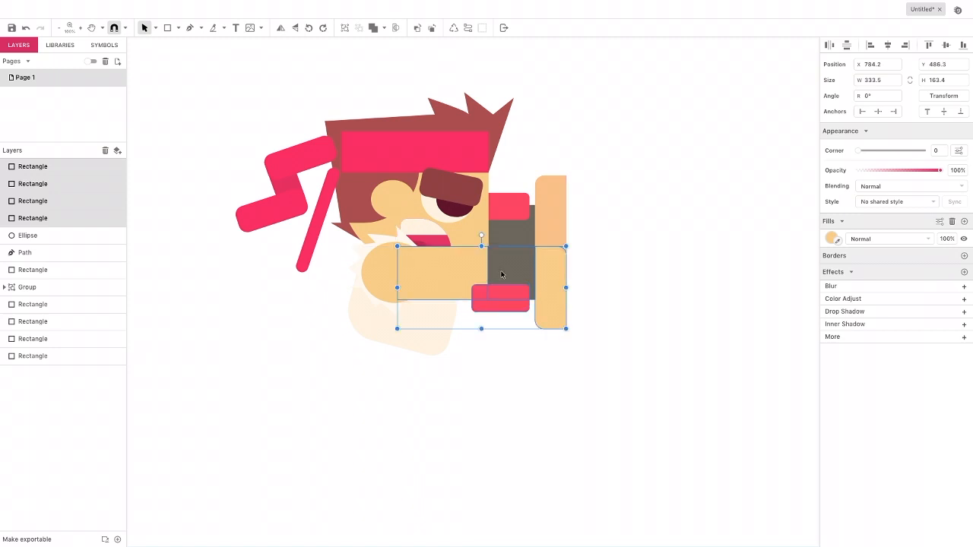
left_click(533, 351)
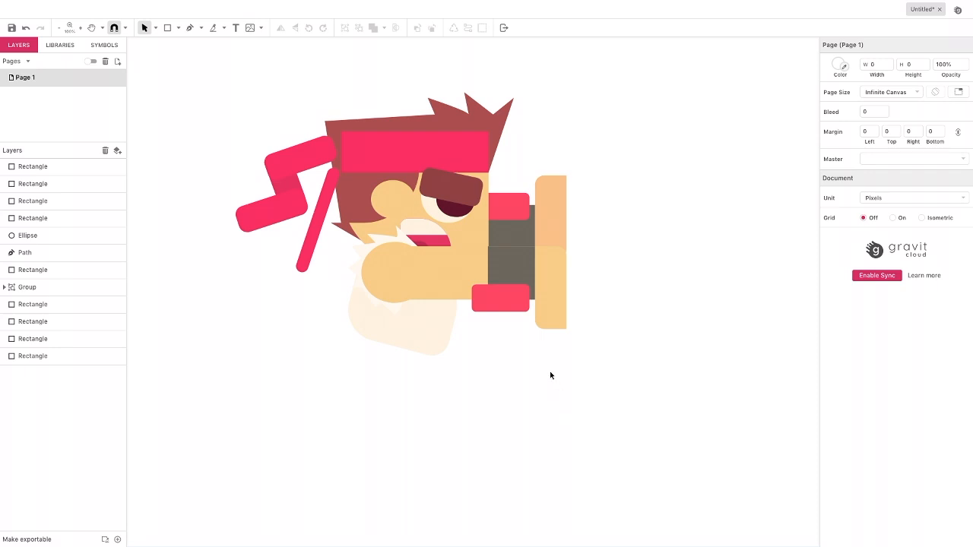
Tilt the lower hand rectangle outward and rotate the upper one to about -11.1° so they form a shallow V at the wrist
left_click(555, 281)
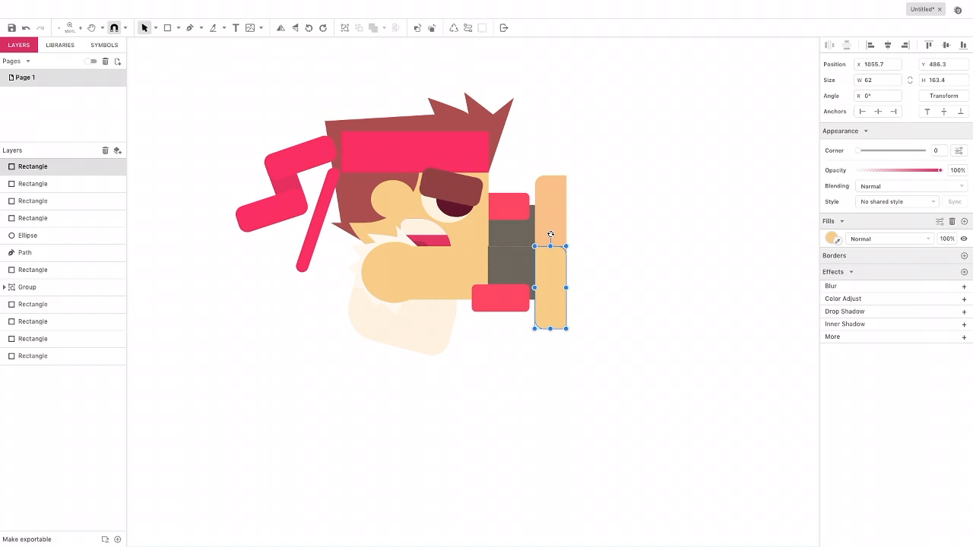
left_click_drag(550, 235, 533, 262)
left_click(545, 212)
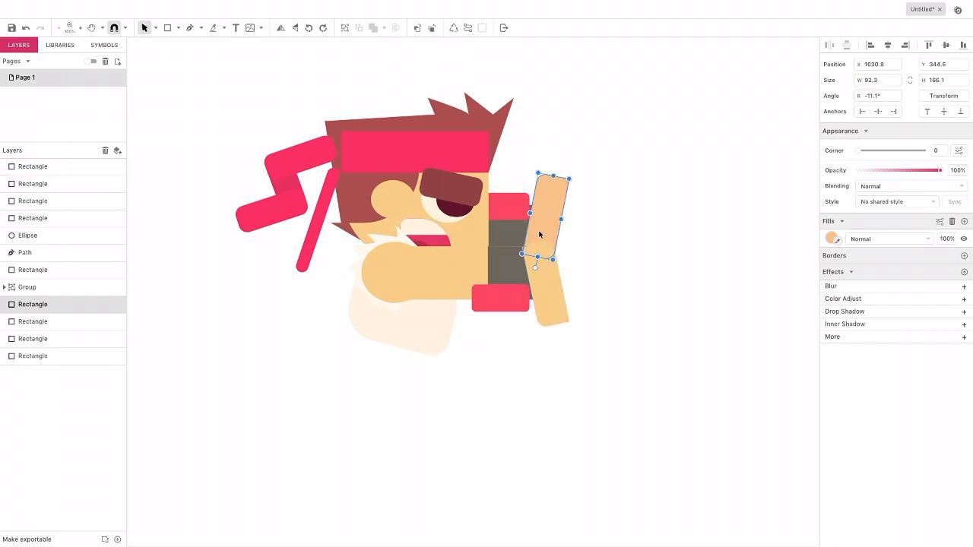
left_click(540, 233)
left_click_drag(535, 266, 535, 262)
left_click(594, 289)
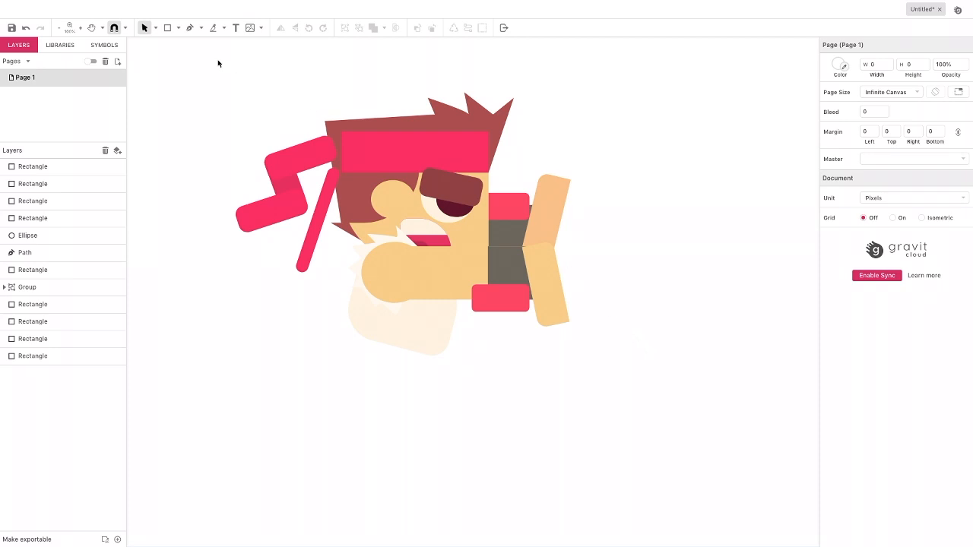
Draw an ellipse about 61.2 × 57.9 where the hands meet, fill it with skin tone #F9CD87, and place a copy at the arm's lower edge by the cuff
left_click(167, 28)
left_click(178, 29)
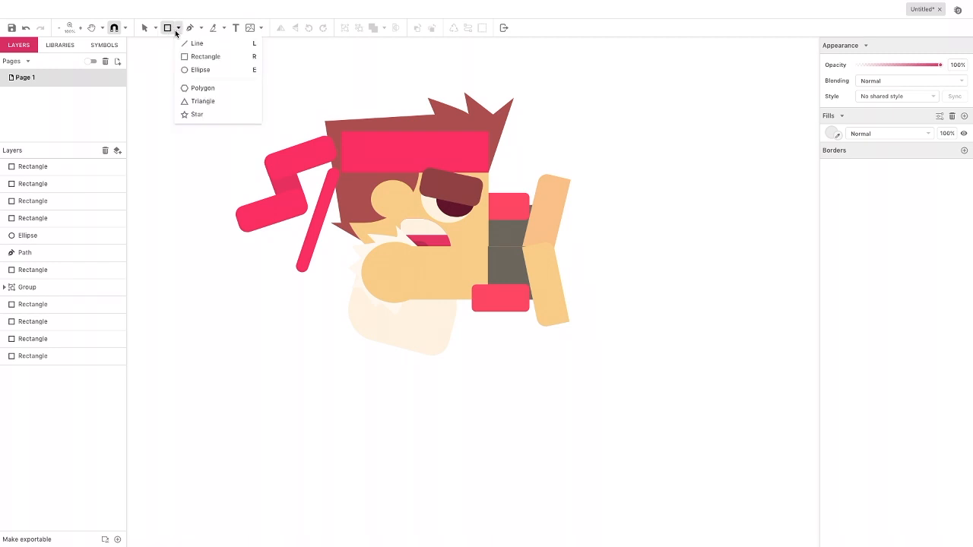
left_click(194, 69)
left_click_drag(529, 231, 561, 260)
left_click(831, 262)
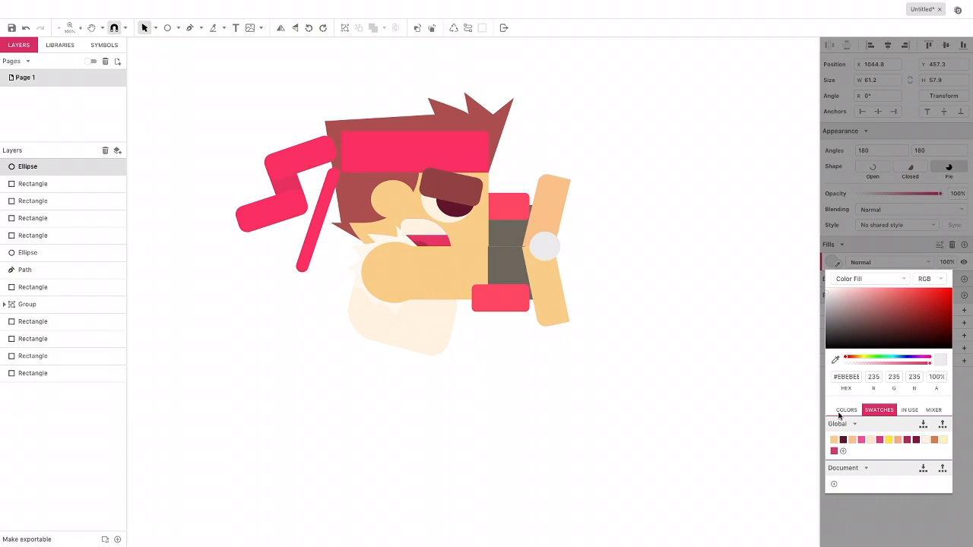
left_click(834, 439)
mouse_move(538, 248)
left_mouse_down()
mouse_move(549, 254)
mouse_move(557, 234)
mouse_move(540, 249)
left_mouse_up()
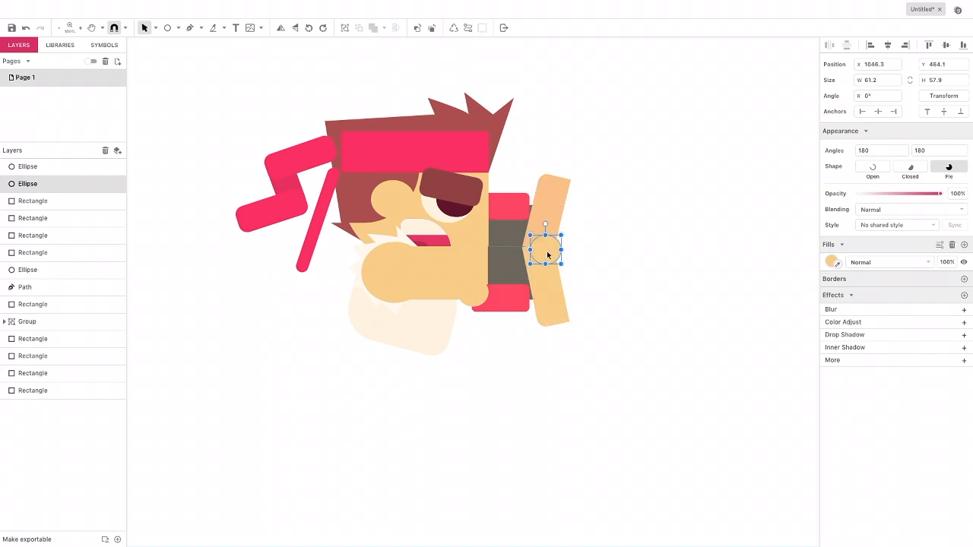
left_click(608, 292)
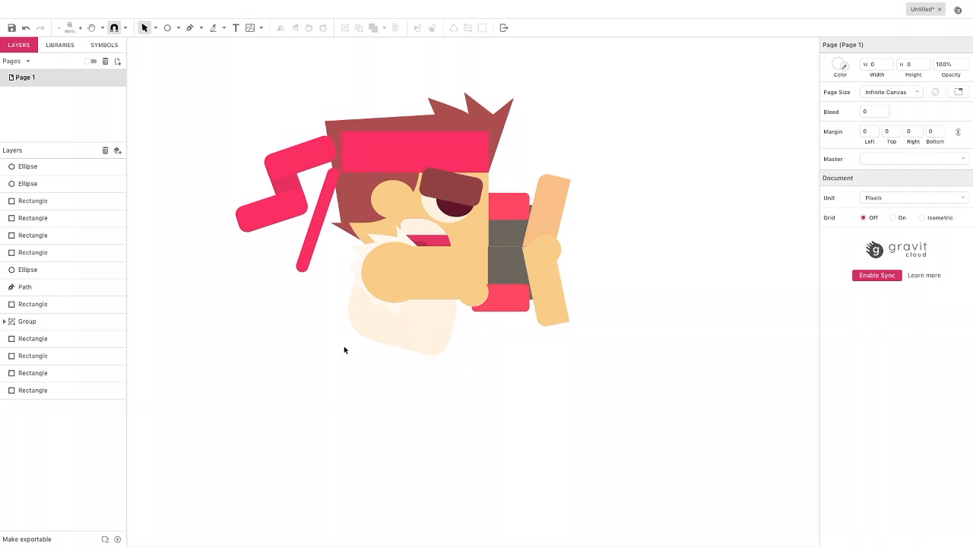
Draw a closed triangular path about 172 × 80 with the Pen tool along the torso's lower edge
left_click(190, 28)
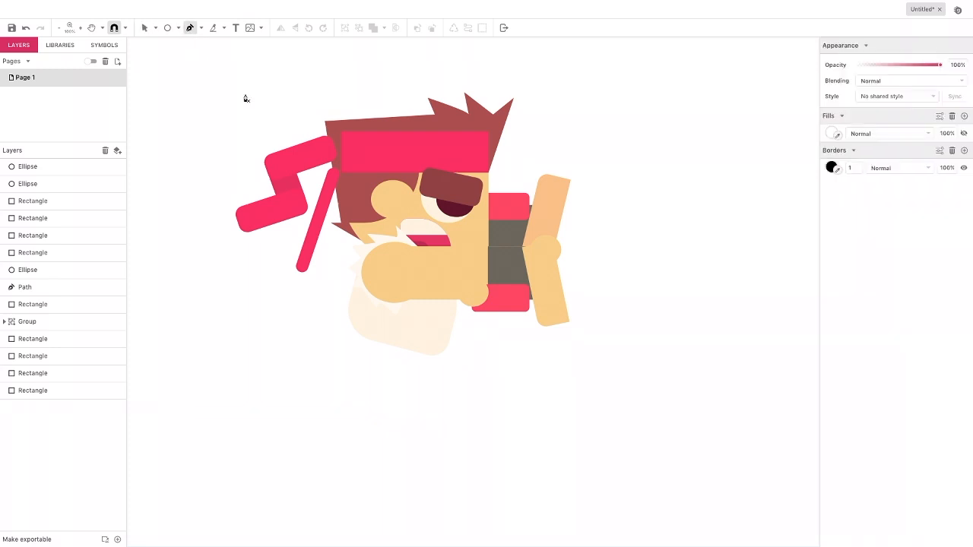
left_click(445, 348)
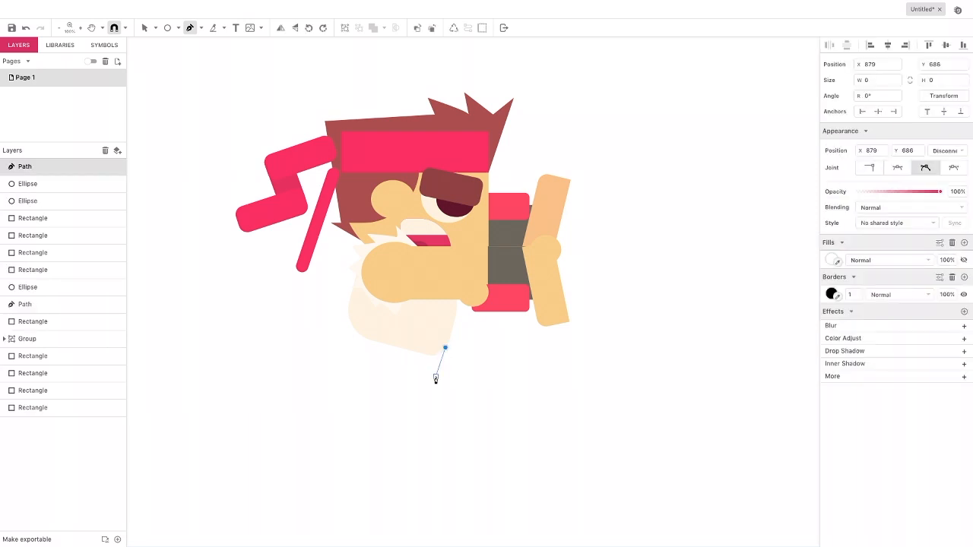
left_click(435, 376)
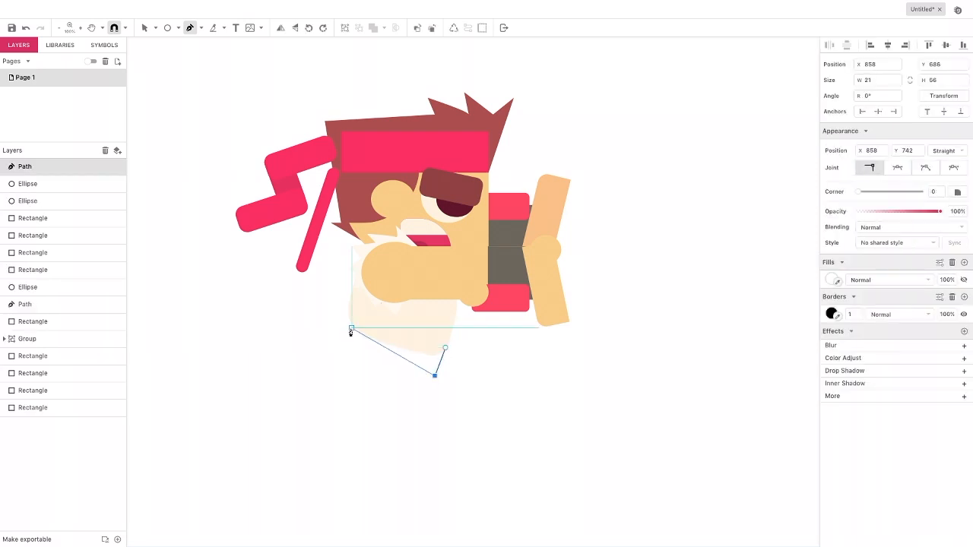
left_click(358, 336)
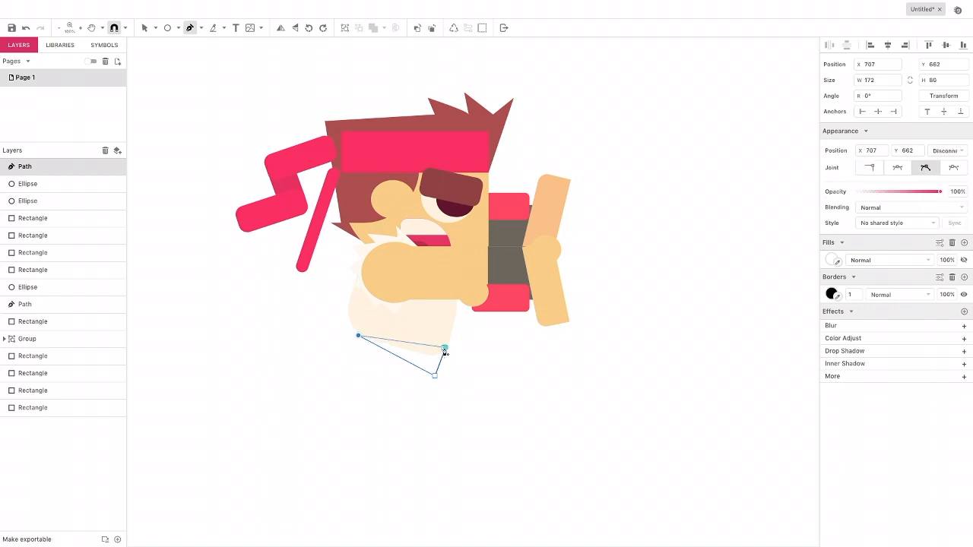
left_click(445, 348)
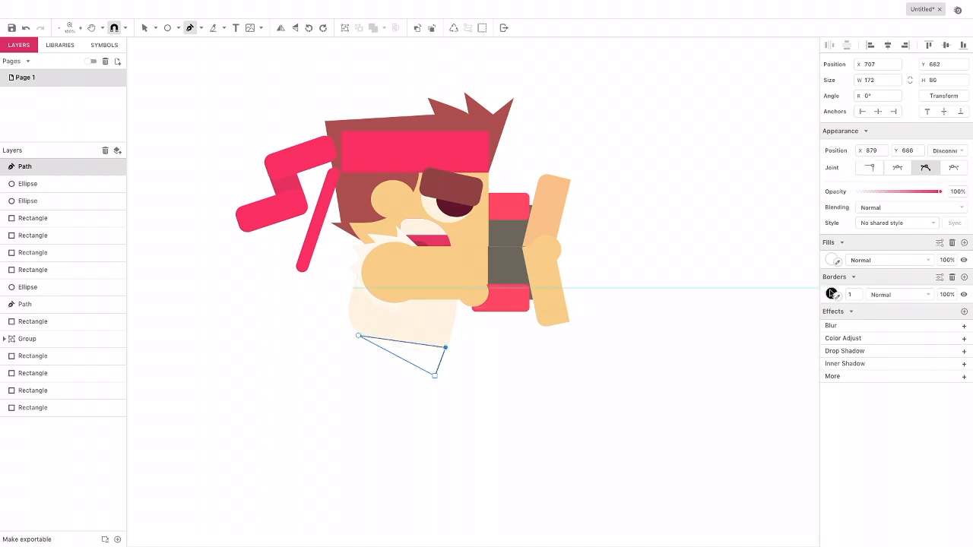
Fill the triangle below the torso with dark brown #644C4C and remove its border
left_click(832, 293)
left_click(963, 296)
left_click(964, 295)
left_click(832, 259)
left_click_drag(855, 320, 856, 325)
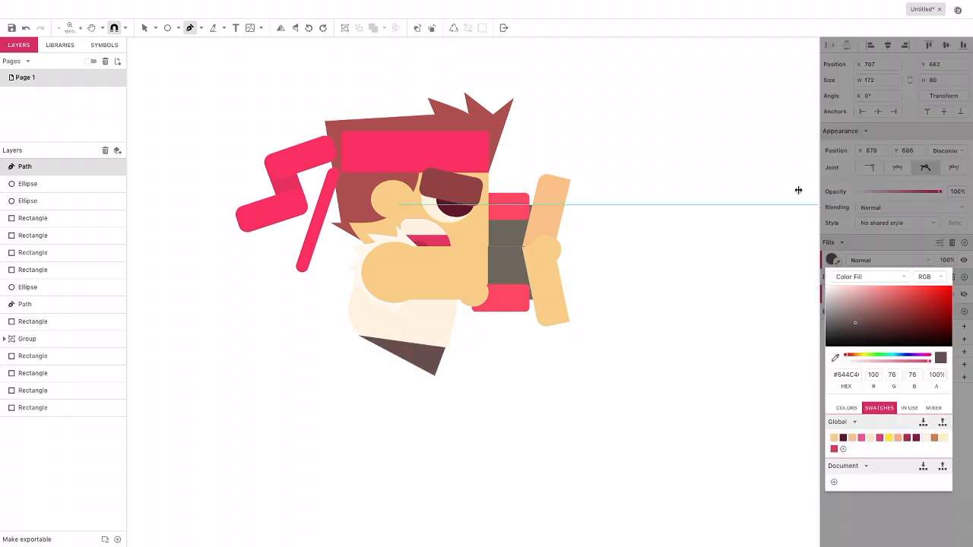
left_click(145, 28)
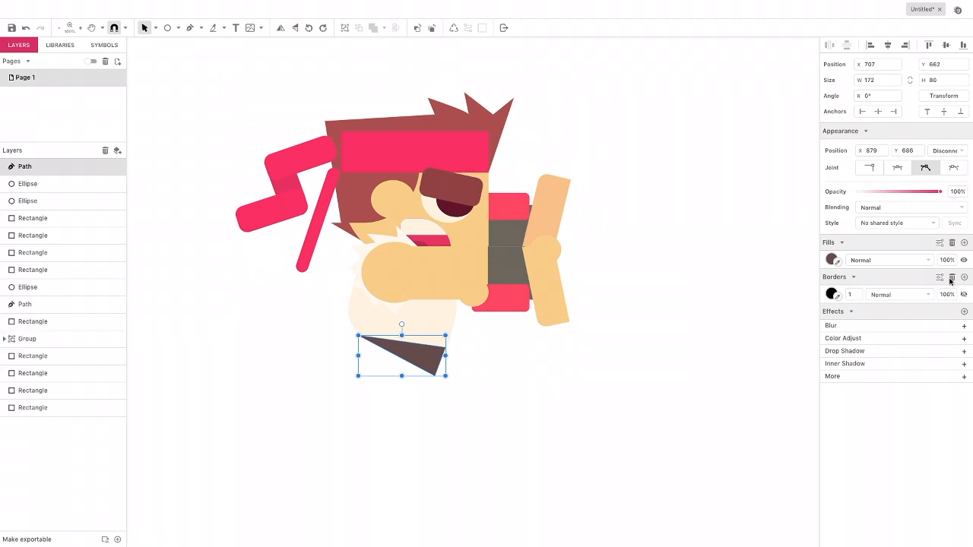
left_click(830, 294)
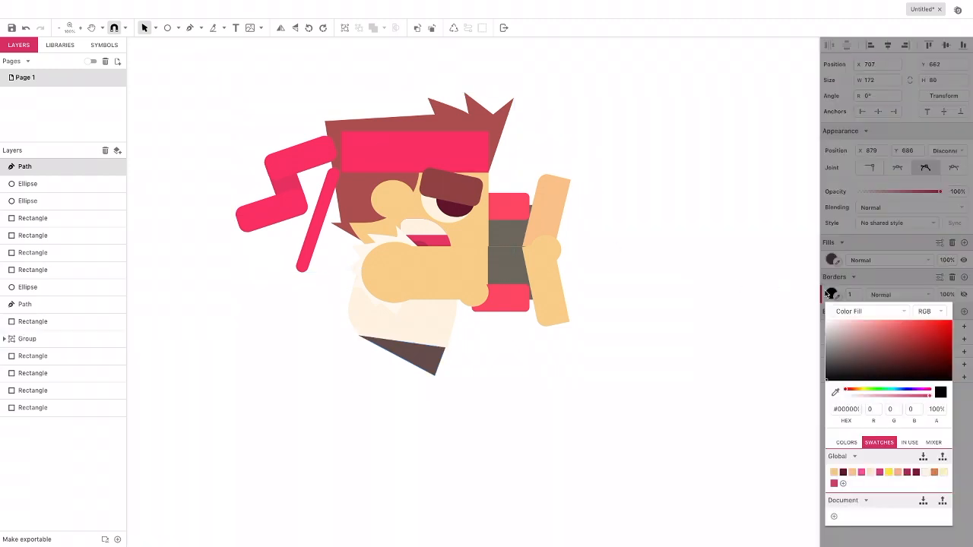
left_click(951, 279)
left_click(951, 278)
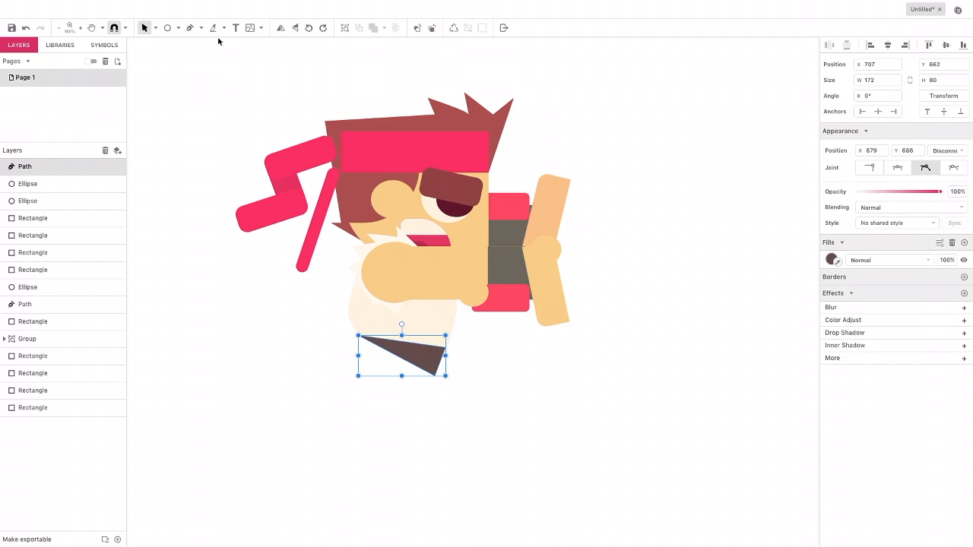
Draw a rectangle about 260.6 × 109 below the torso and fill it with beige #EEE3D1
left_click(179, 28)
left_click(202, 57)
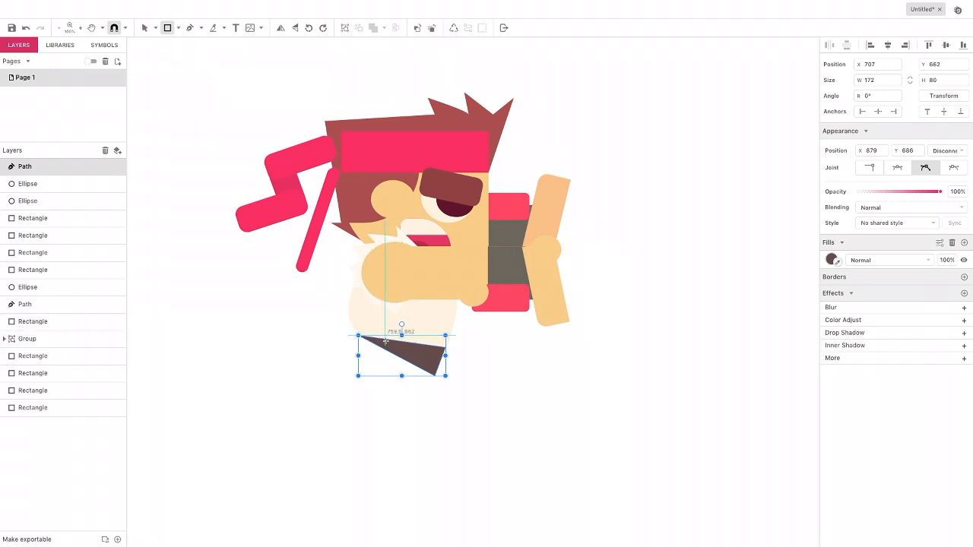
left_click_drag(373, 342, 507, 397)
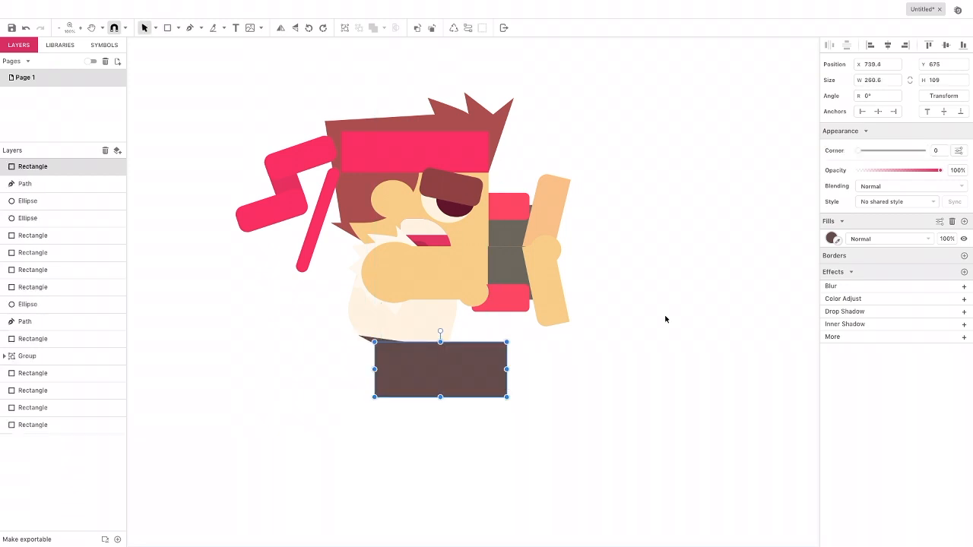
left_click(833, 239)
left_click(835, 336)
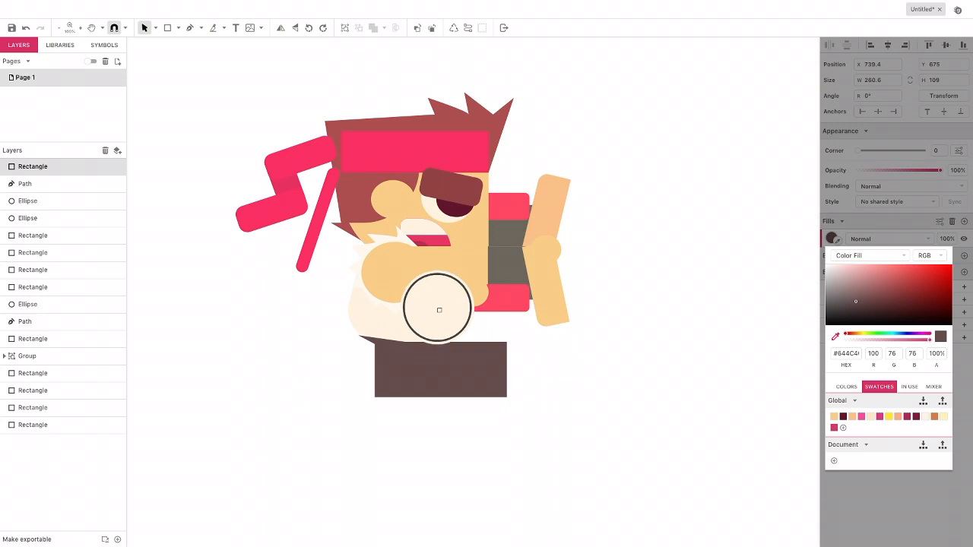
left_click(438, 309)
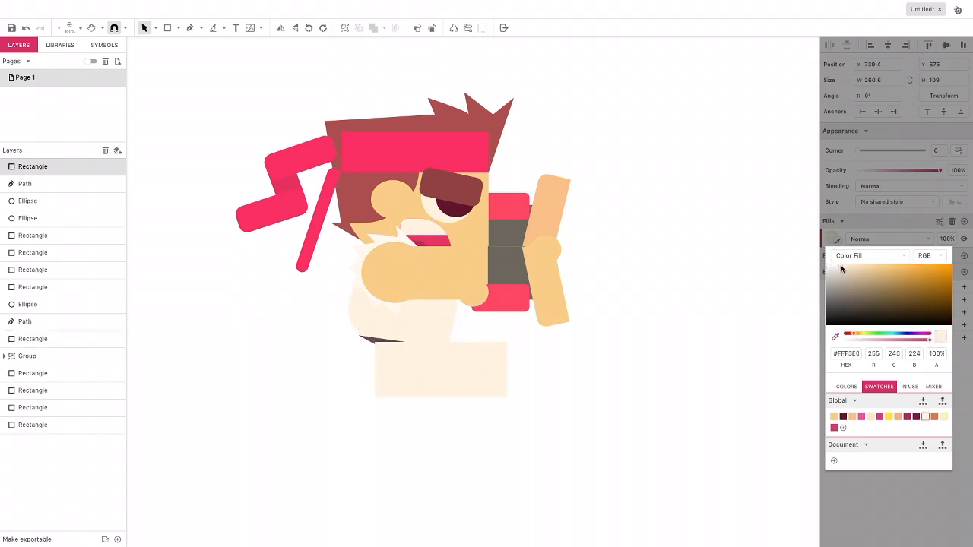
left_click_drag(839, 264, 840, 267)
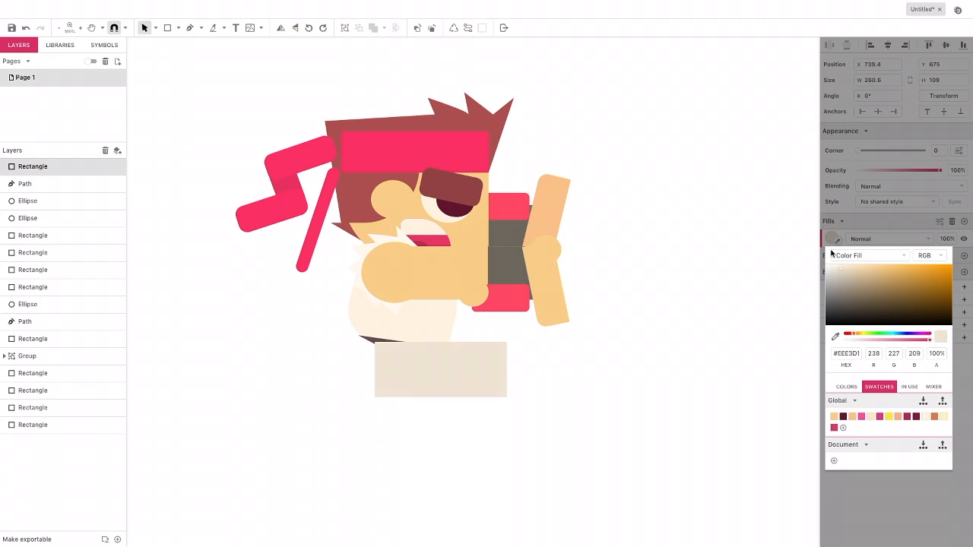
Round the beige rectangle's corners to 34 and tilt it to about -12.2°
left_click(856, 149)
left_click_drag(857, 150, 898, 149)
left_click_drag(440, 332, 450, 333)
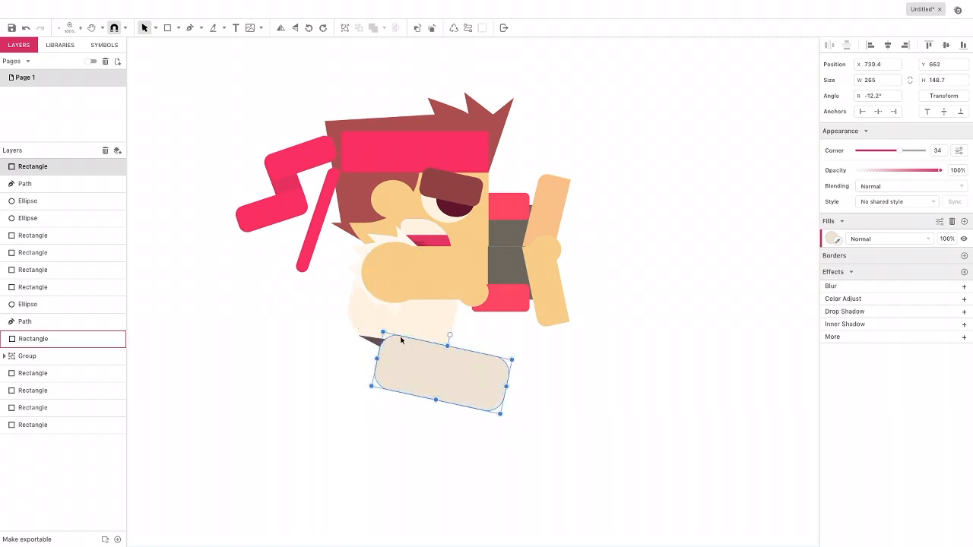
Send the beige rectangle backward behind the dark brown triangle and torso, and lengthen it as a thigh at about -10.2°
left_click(431, 27)
left_click(432, 28)
left_click(432, 27)
left_click(431, 27)
left_click(432, 27)
left_click(432, 28)
left_click(432, 28)
left_click(431, 28)
left_click(432, 27)
left_click(434, 28)
left_click(433, 28)
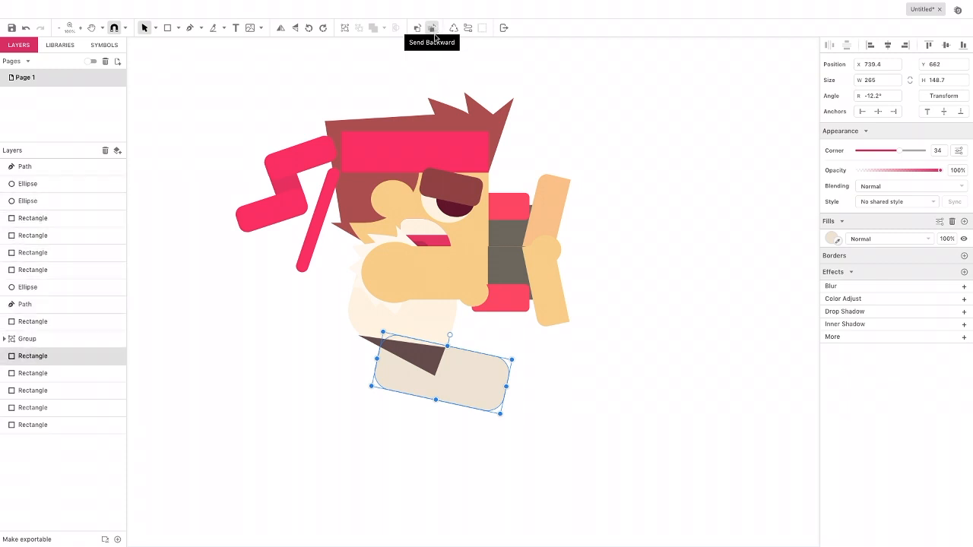
left_click_drag(450, 335, 521, 387)
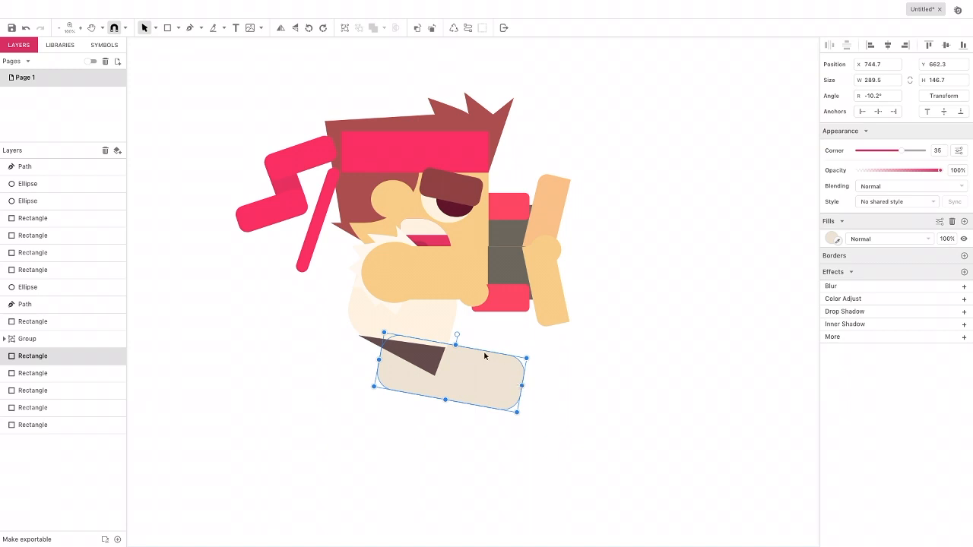
Place a larger copy of the thigh below the belt at about 63.1° as the rear leg and fill it with cream #FFF3E0
left_click_drag(384, 343, 392, 383)
left_click_drag(398, 324, 340, 367)
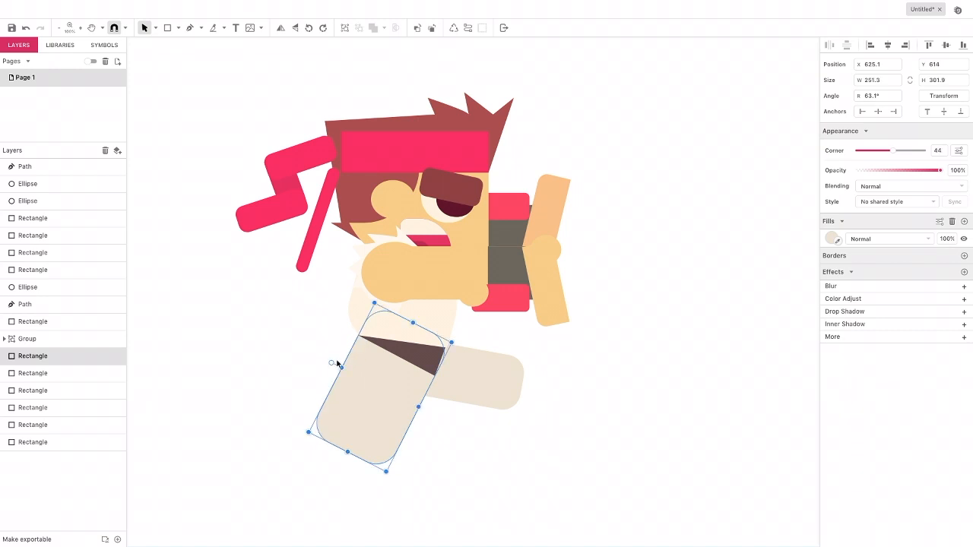
left_click(832, 240)
left_click(836, 336)
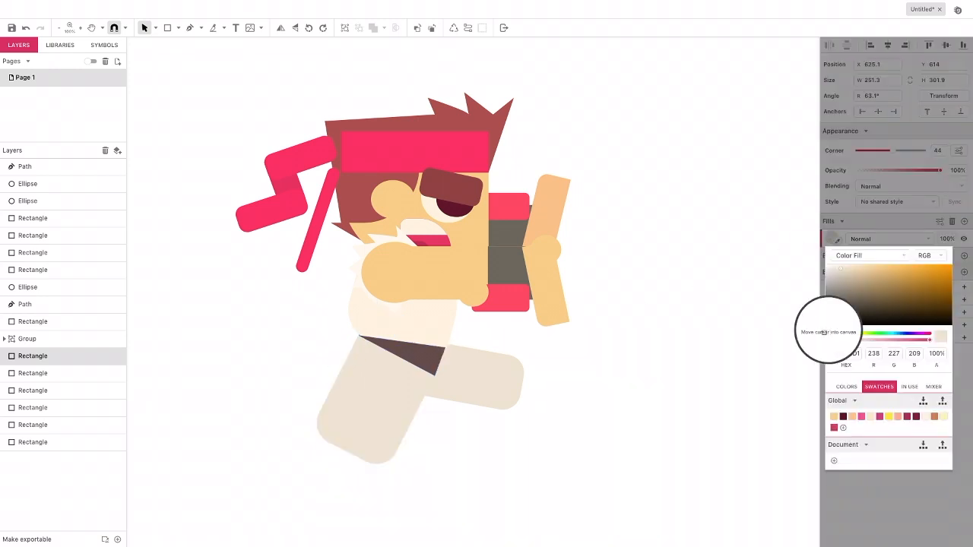
left_click(403, 315)
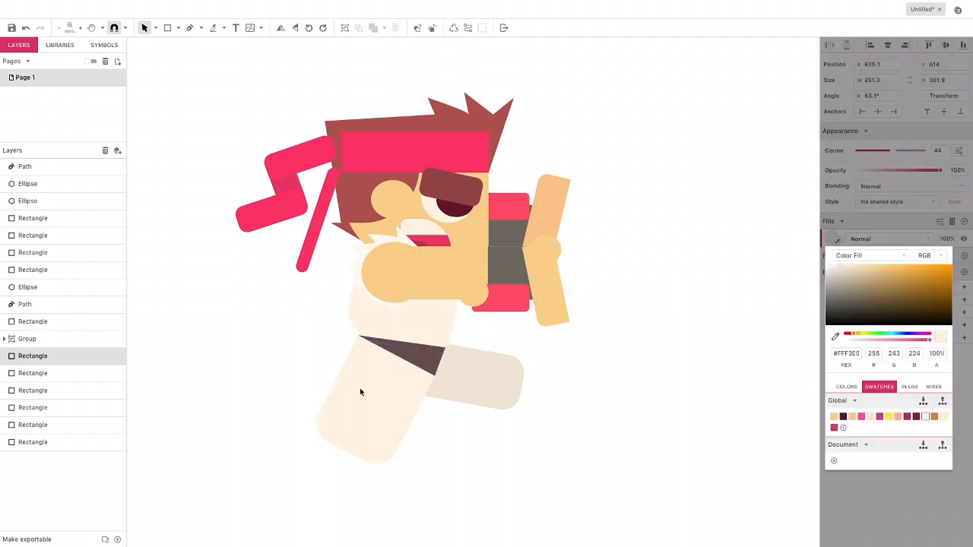
Thicken the beige front thigh slightly and place a copy at about 88.2° below its outer end as the front lower leg
left_click(479, 390)
left_click_drag(444, 400, 455, 381)
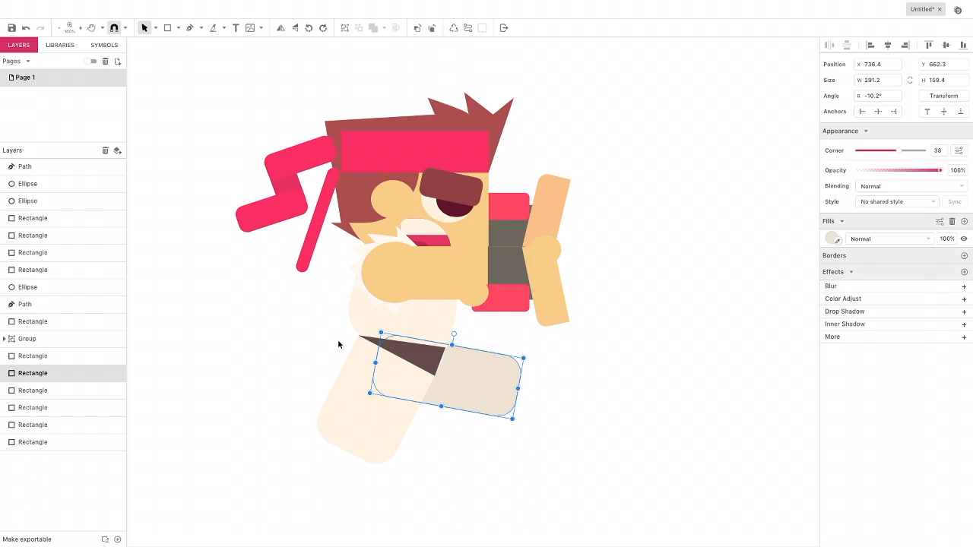
key("ctrl+v")
left_click_drag(460, 312, 487, 411)
left_click_drag(499, 354, 474, 403)
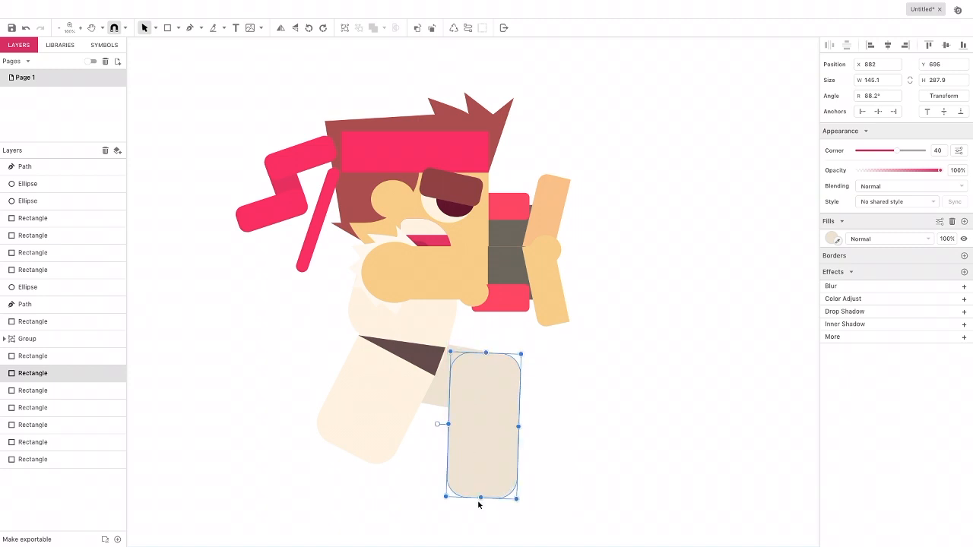
Turn off uniform corners for the front lower leg and reduce its two lower corners to radius 0
left_click(958, 151)
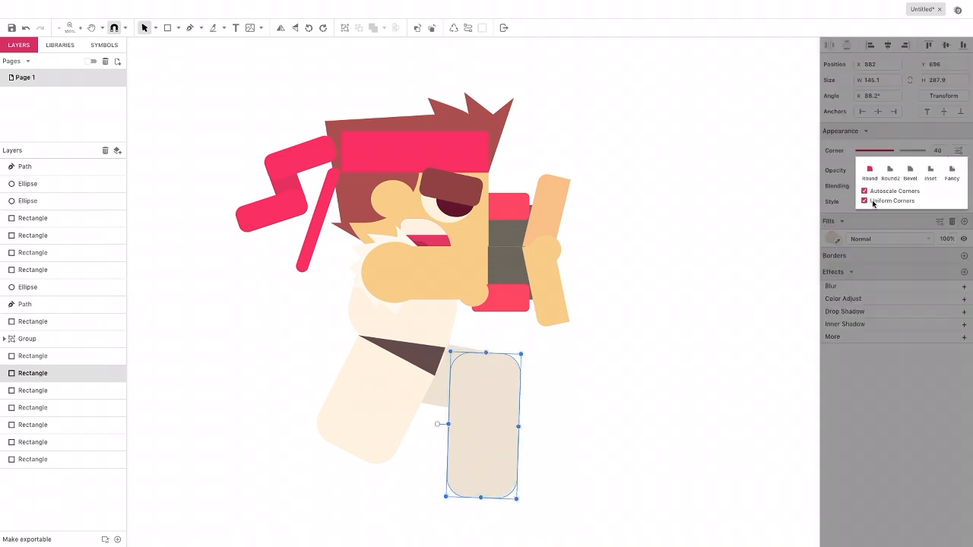
left_click(155, 30)
left_click(169, 57)
left_click_drag(498, 477, 513, 497)
left_click_drag(468, 475, 430, 504)
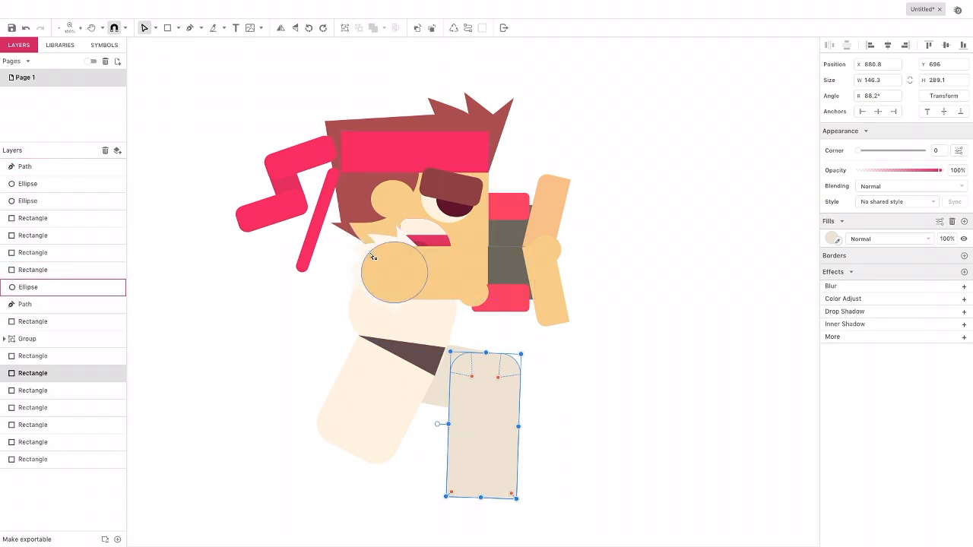
Draw a closed zigzag path about 137.2 × 62.8 with the Pen tool across the front leg's lower end
left_click(190, 27)
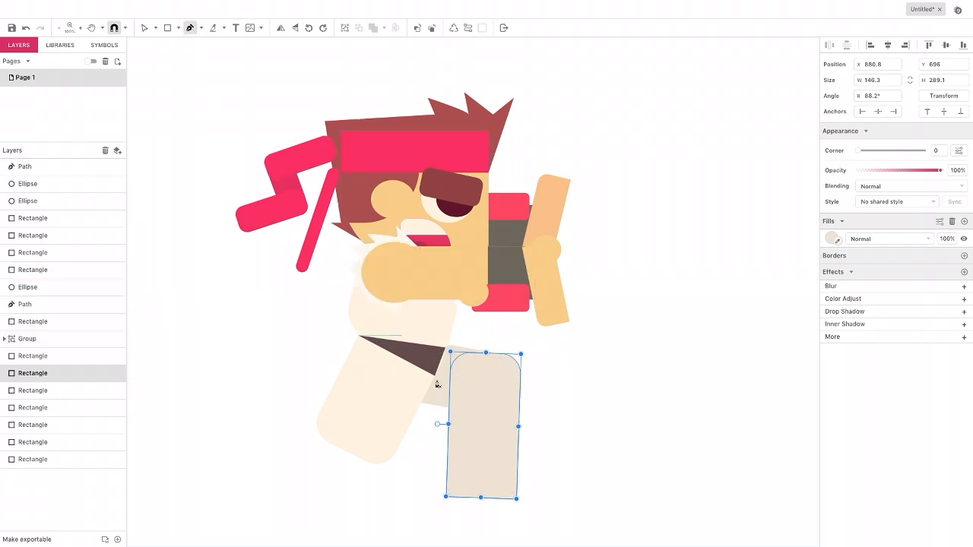
left_click(516, 500)
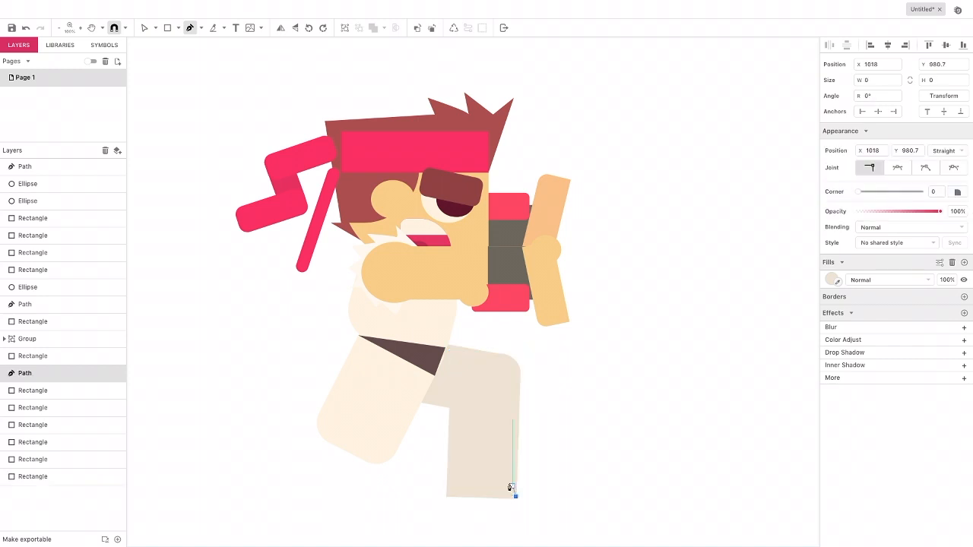
left_click(502, 472)
left_click(492, 510)
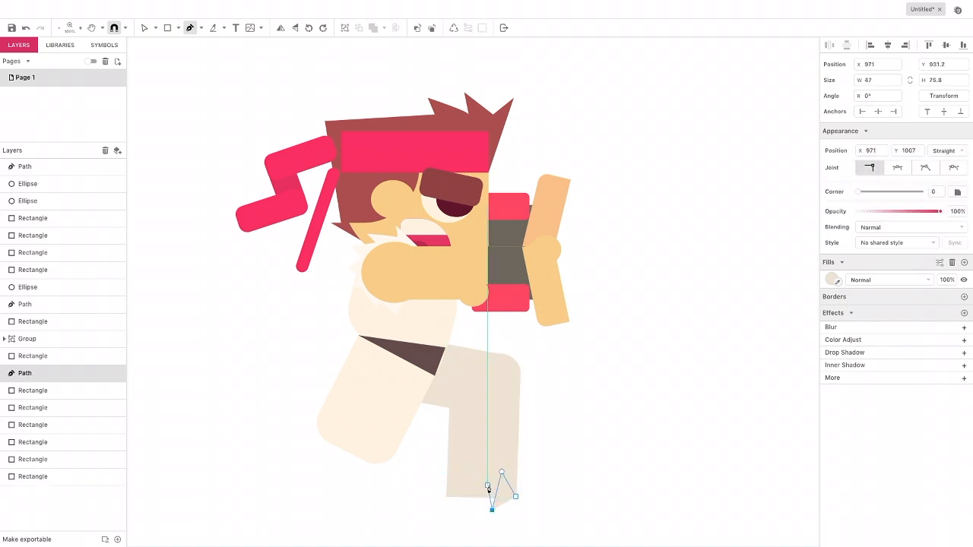
key("ctrl+z")
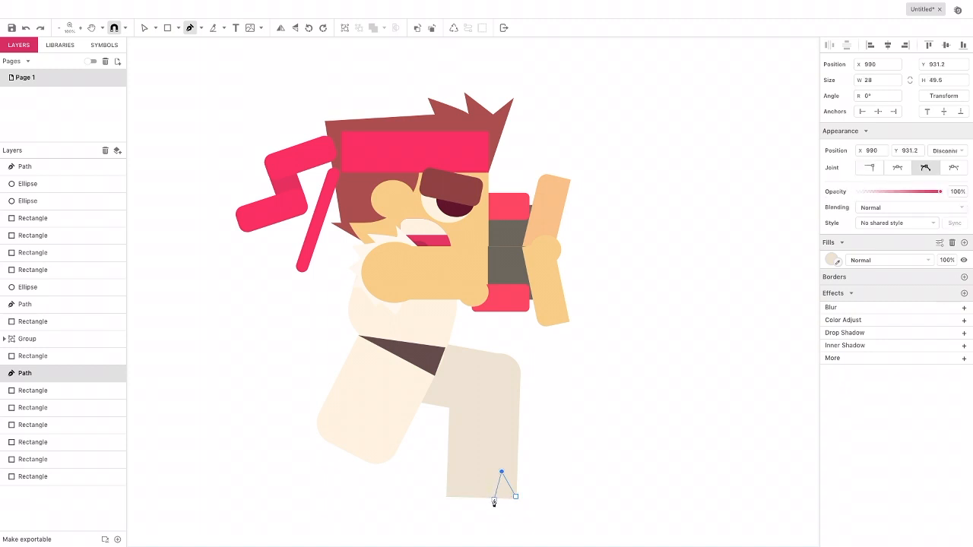
left_click(493, 500)
left_click(482, 472)
left_click(476, 499)
left_click(465, 476)
left_click(457, 498)
left_click(445, 498)
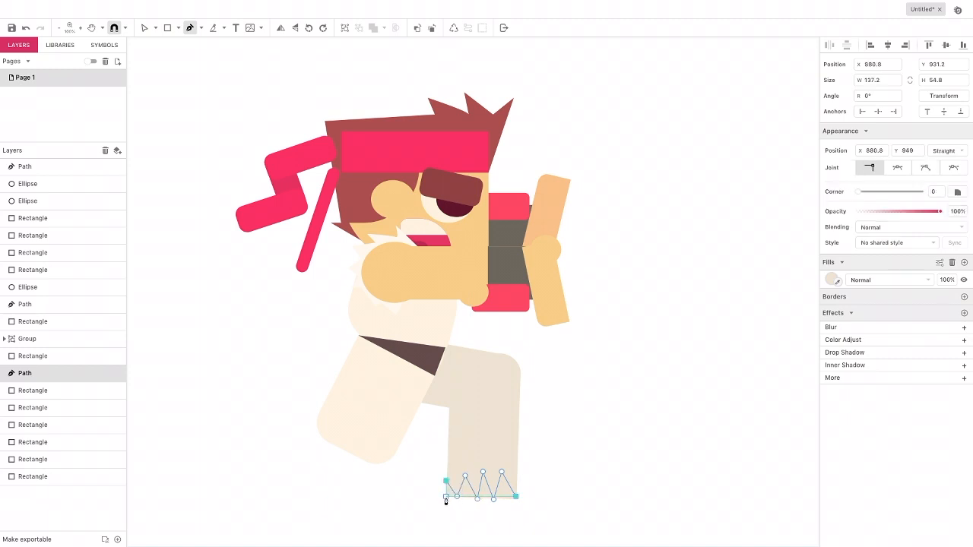
left_click(516, 497)
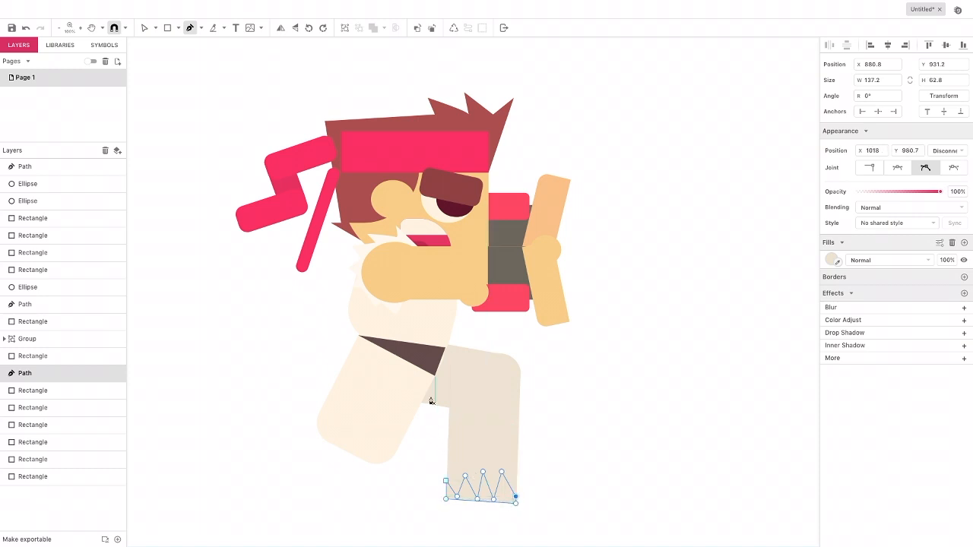
Subtract the zigzag path from the front lower leg to give the trouser a ragged hem
left_click(149, 28)
left_click(155, 29)
left_click(162, 43)
left_click(437, 494)
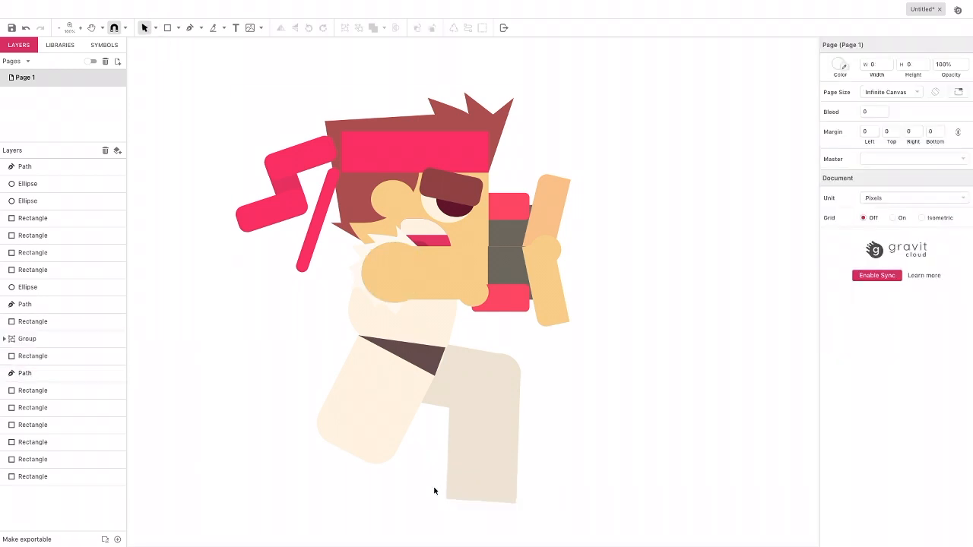
left_click_drag(444, 489, 516, 502)
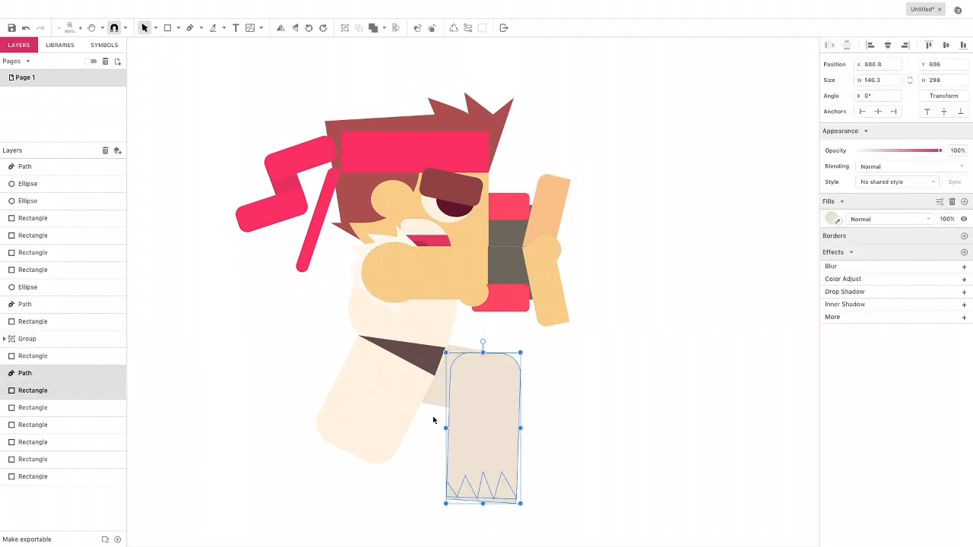
left_click(385, 29)
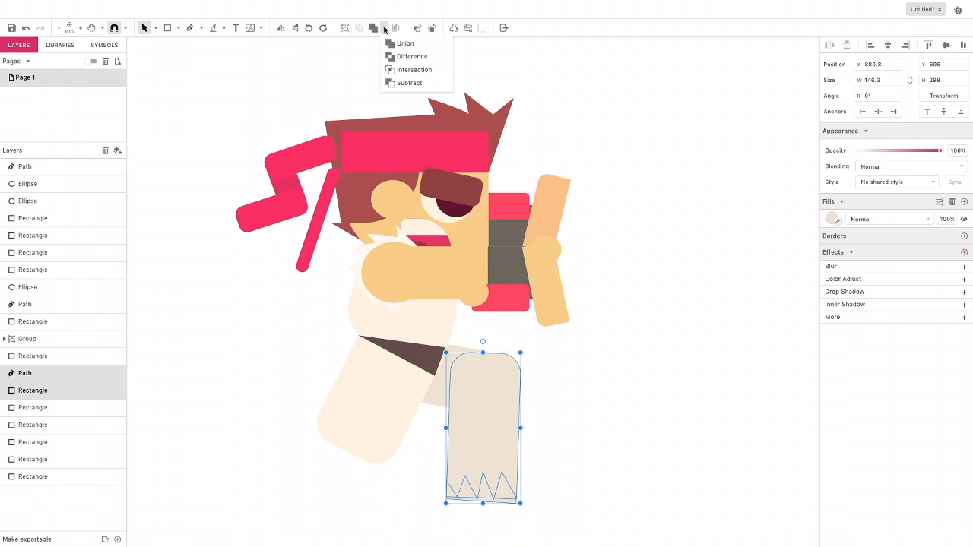
left_click(393, 84)
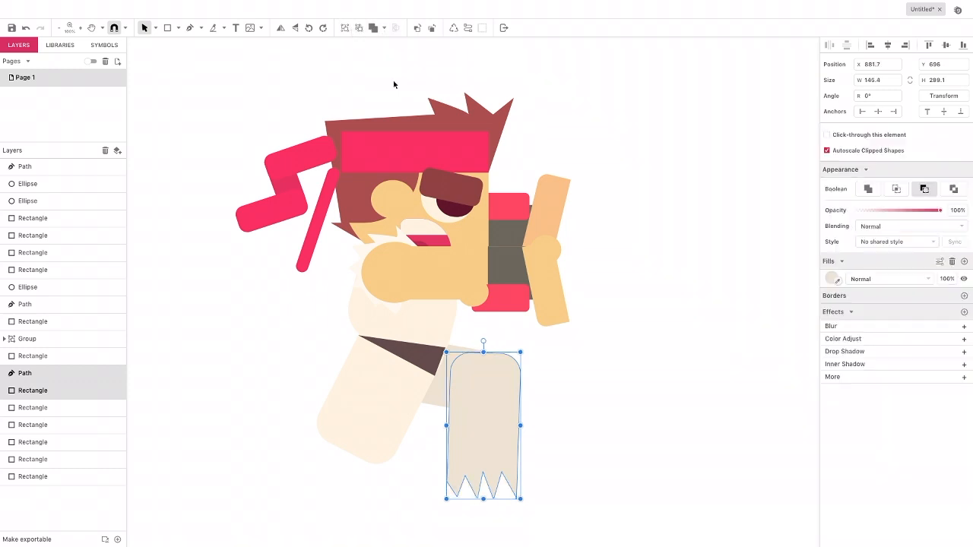
left_click(431, 483)
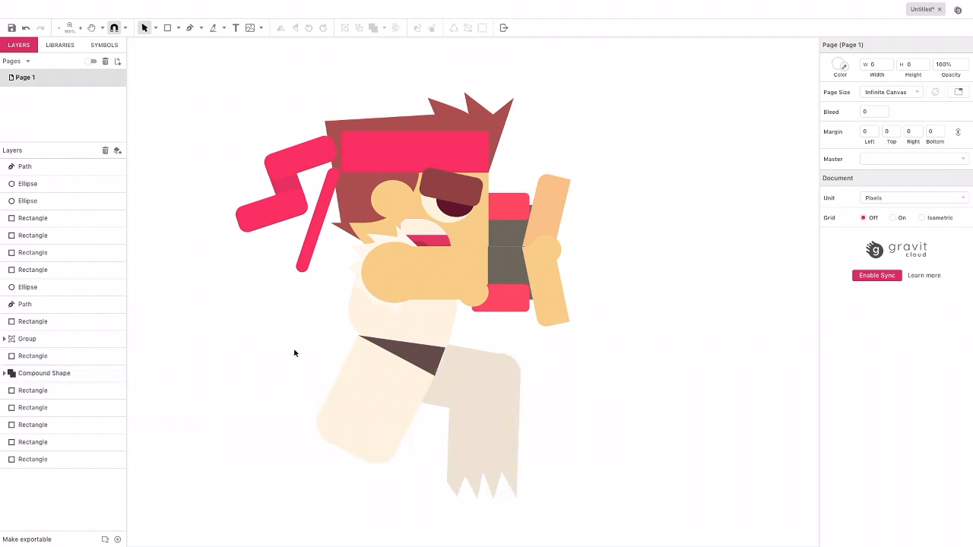
Lengthen the cream rear leg downward and rotate it to 64°
left_click(378, 403)
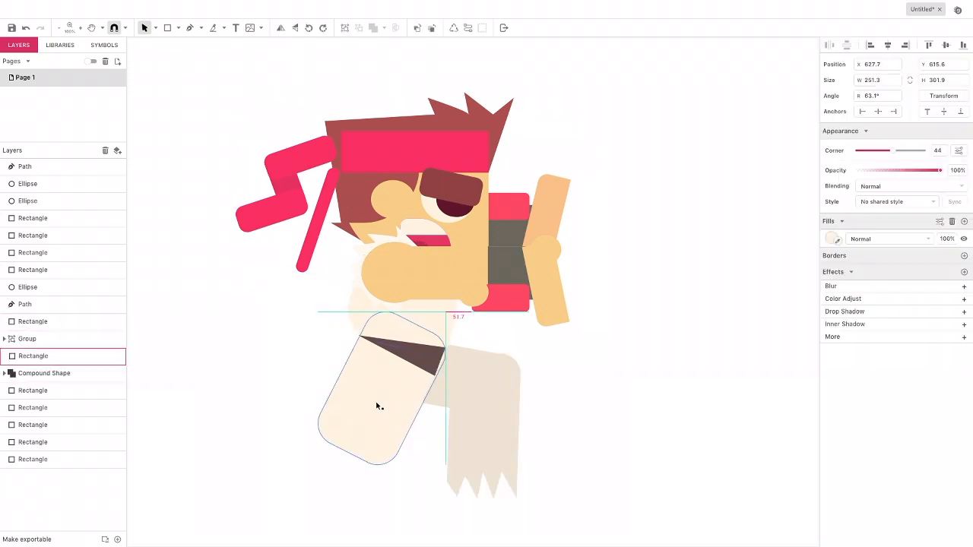
mouse_move(350, 452)
left_mouse_down()
mouse_move(324, 502)
mouse_move(357, 441)
left_mouse_up()
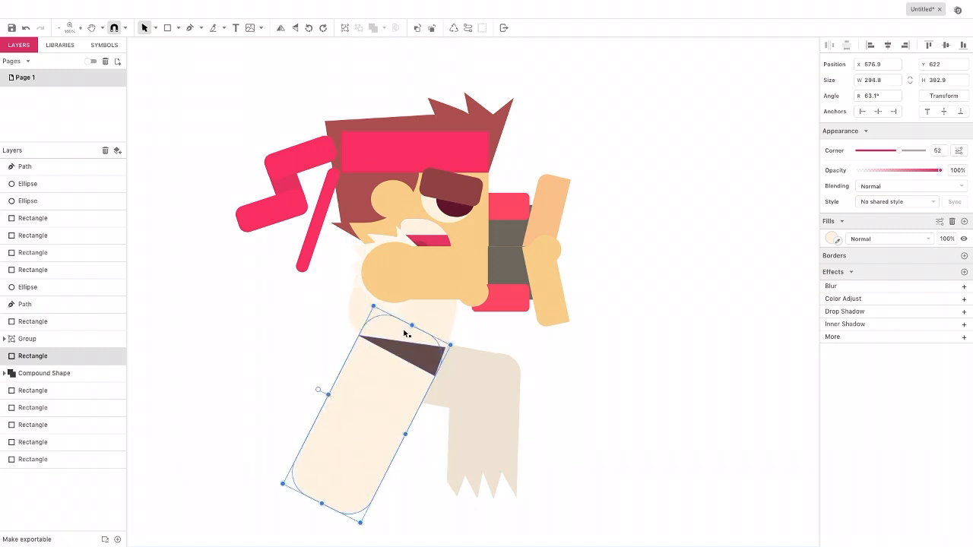
left_click_drag(318, 389, 319, 392)
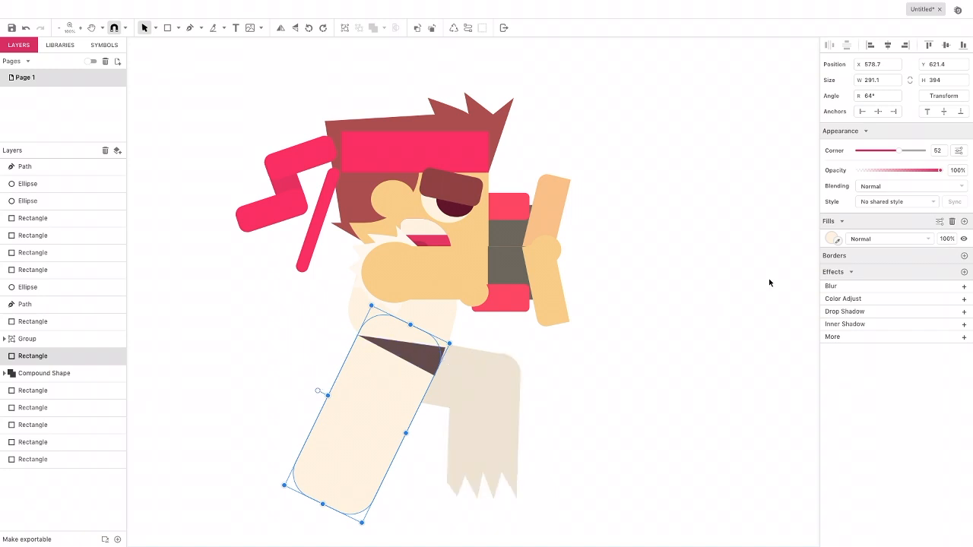
Turn off uniform corners for the rear leg and reduce its two lower corners to radius 0
left_click(958, 151)
left_click(882, 202)
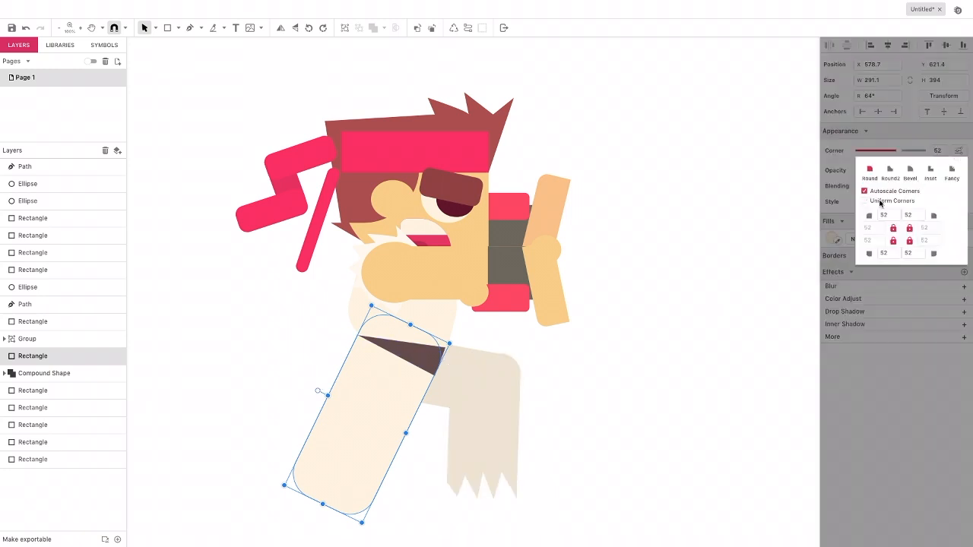
left_click(156, 30)
left_click(174, 57)
left_click_drag(357, 507, 283, 499)
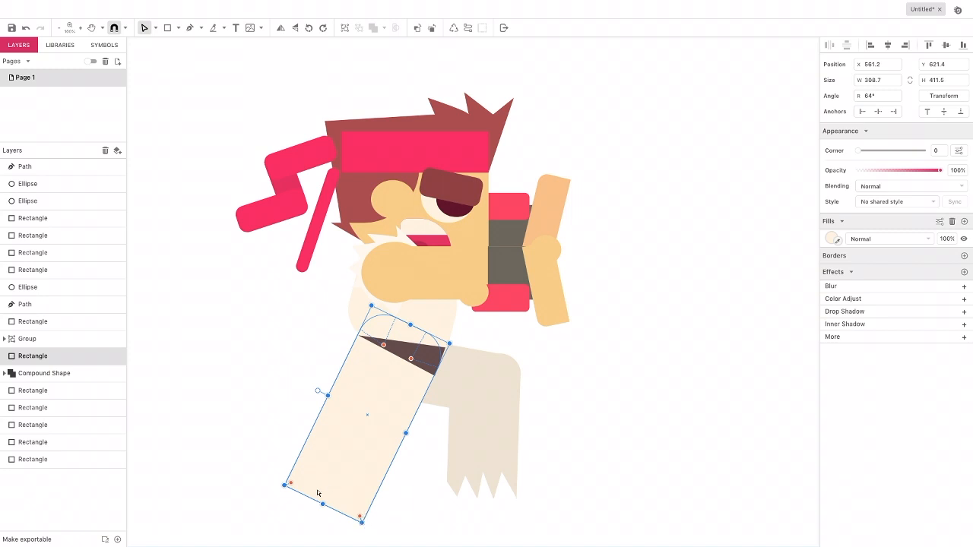
Draw a closed zigzag path about 162 × 120 with the Pen tool across the cream rear leg's lower end
left_click(190, 28)
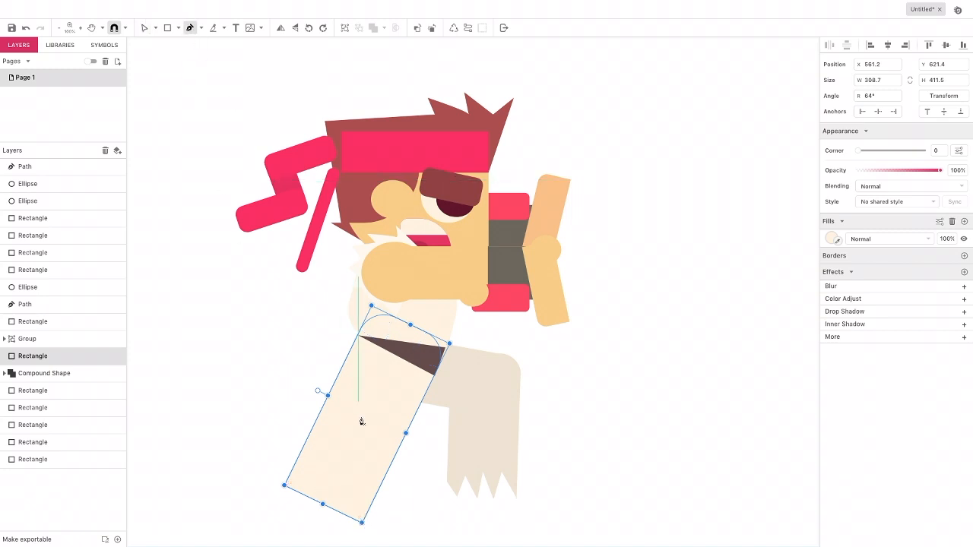
left_click(361, 523)
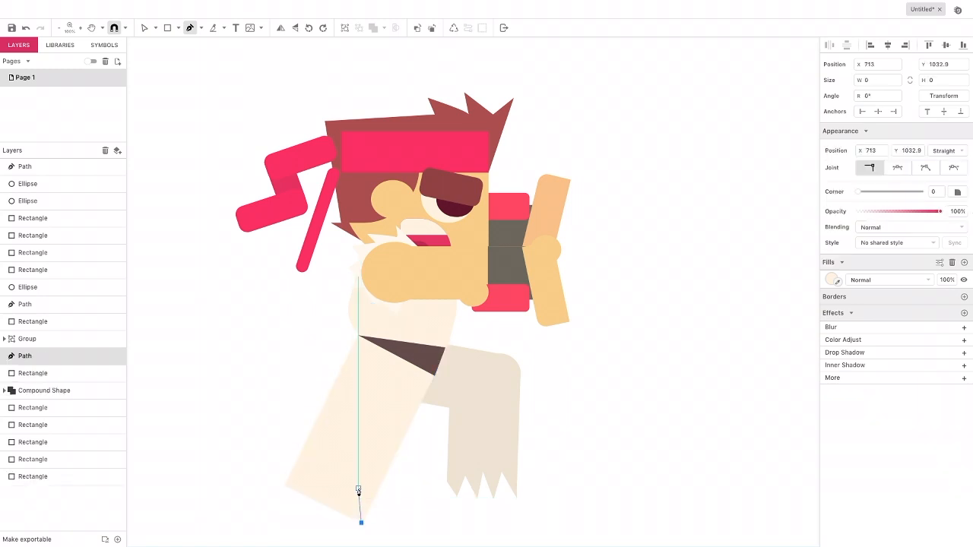
left_click(358, 485)
left_click(340, 512)
left_click(337, 490)
left_click(316, 500)
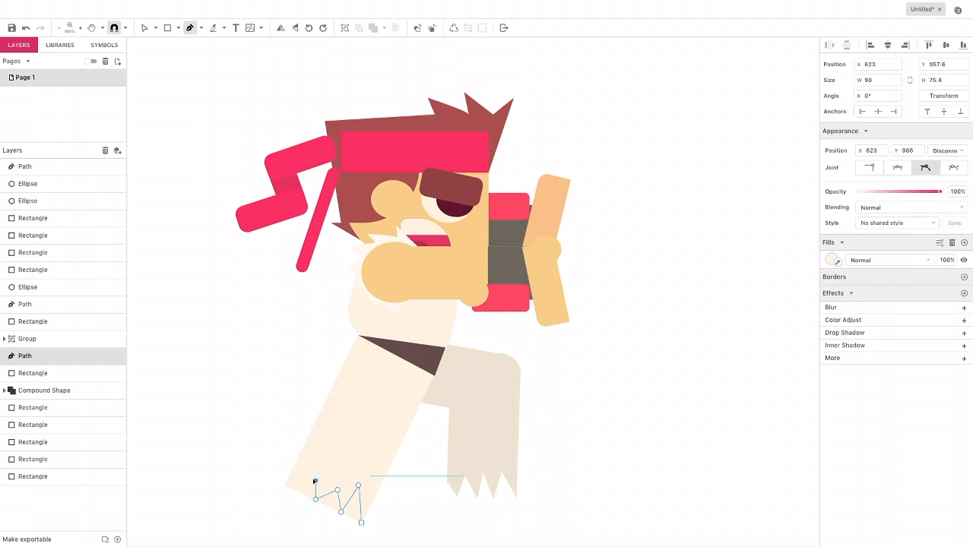
left_click(314, 480)
left_click(295, 491)
left_click(291, 471)
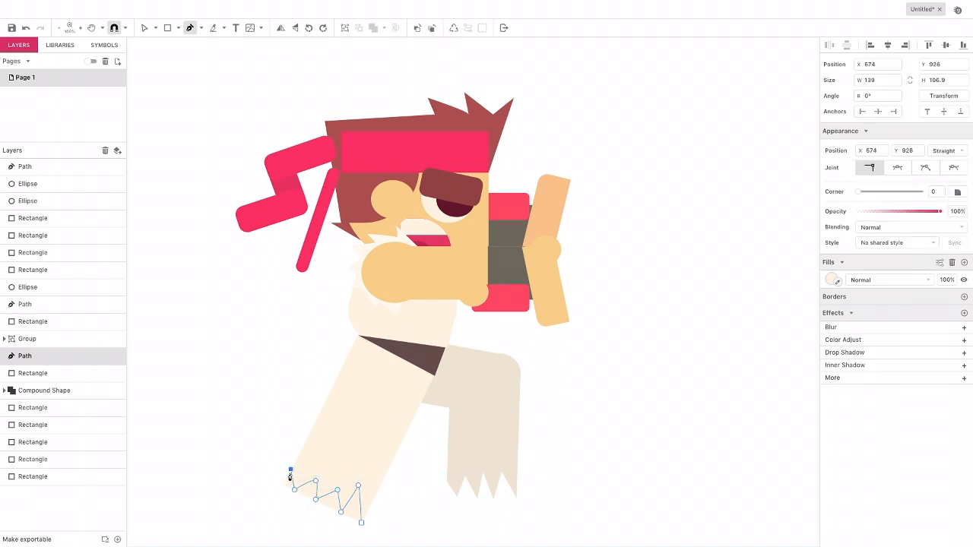
left_click(278, 486)
left_click(358, 529)
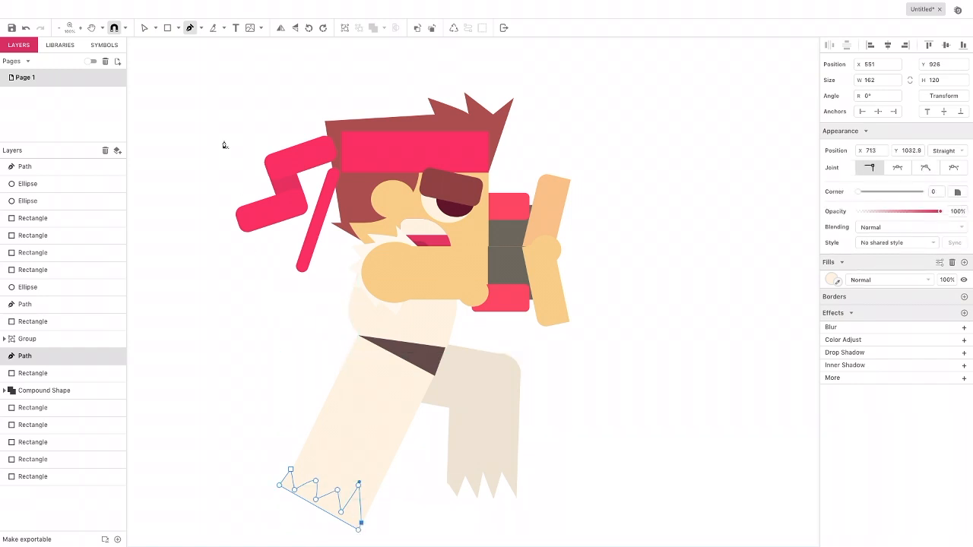
Subtract the zigzag path from the cream rear leg to give the trouser a ragged hem
left_click(154, 29)
left_click(162, 46)
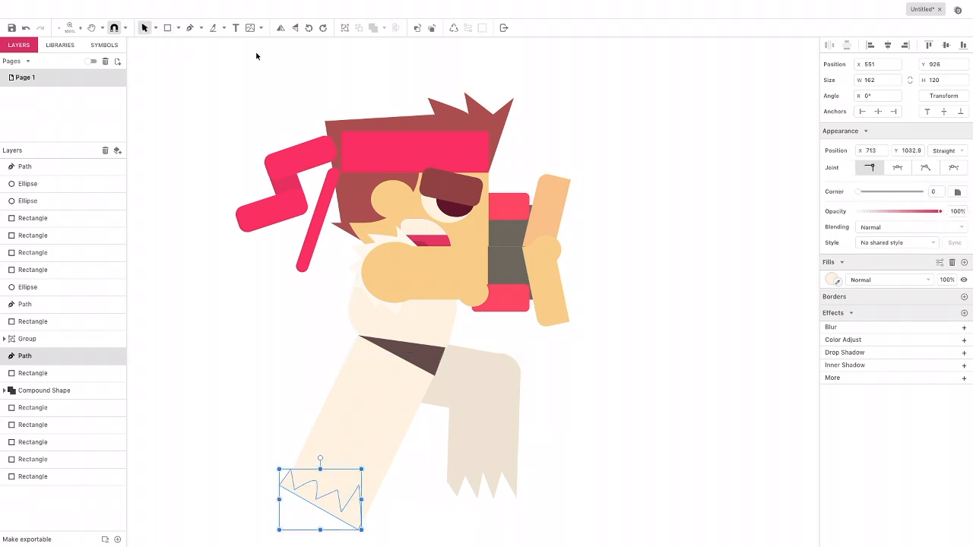
left_click(279, 446)
left_click_drag(278, 449, 308, 483)
left_click(384, 28)
left_click(408, 83)
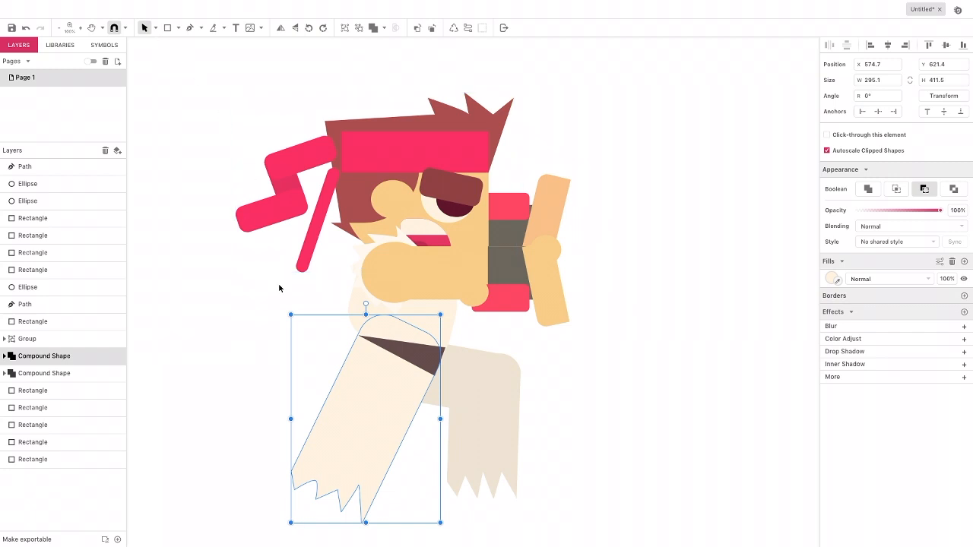
Shorten the cream rear leg to about 285.7 × 372.4, adjust its tilt slightly, and reposition it under the belt
left_click_drag(440, 314, 430, 338)
left_click_drag(380, 386, 391, 374)
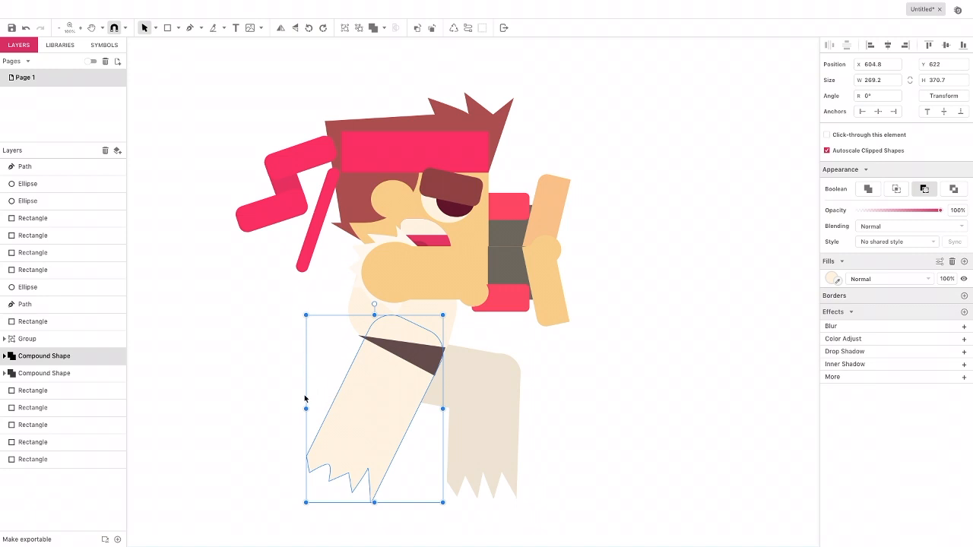
left_click_drag(306, 408, 296, 405)
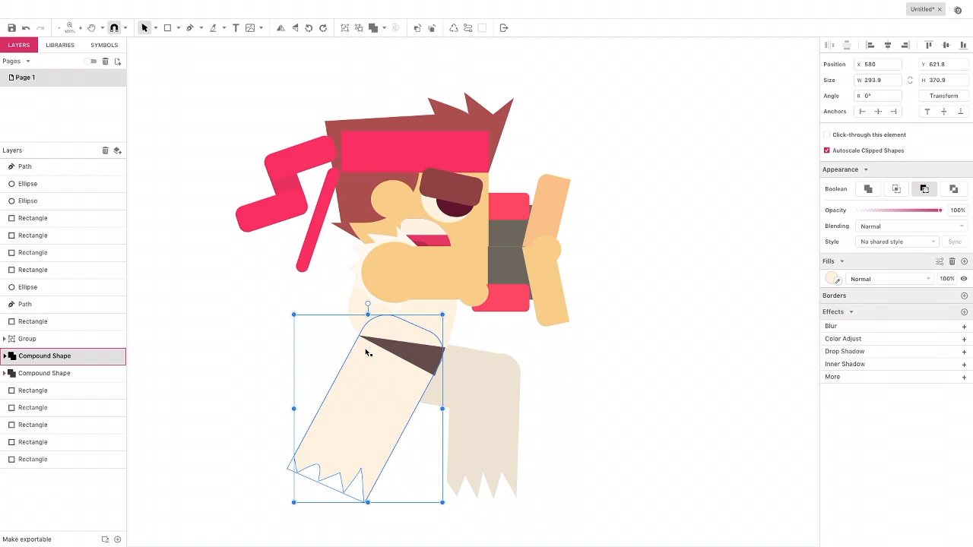
left_click_drag(368, 304, 366, 304)
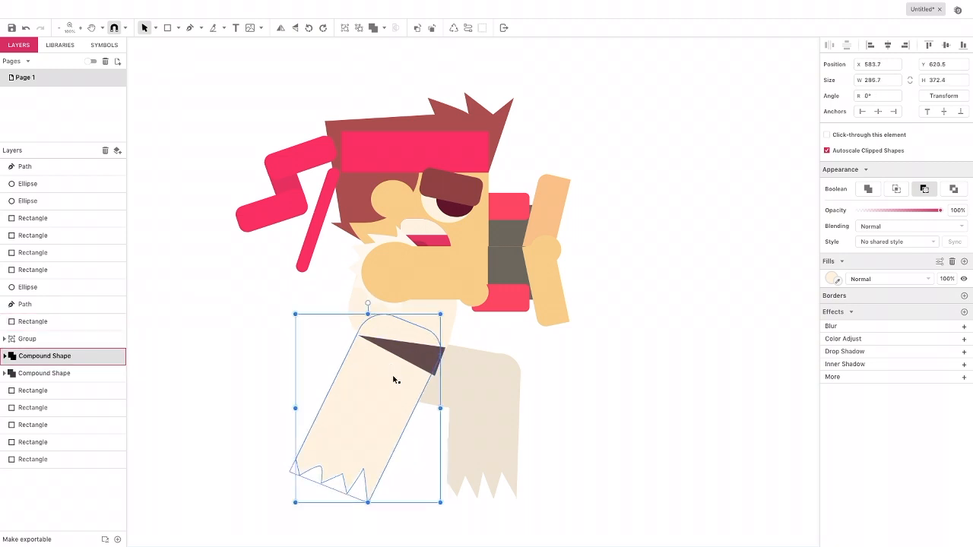
left_click_drag(398, 384, 392, 382)
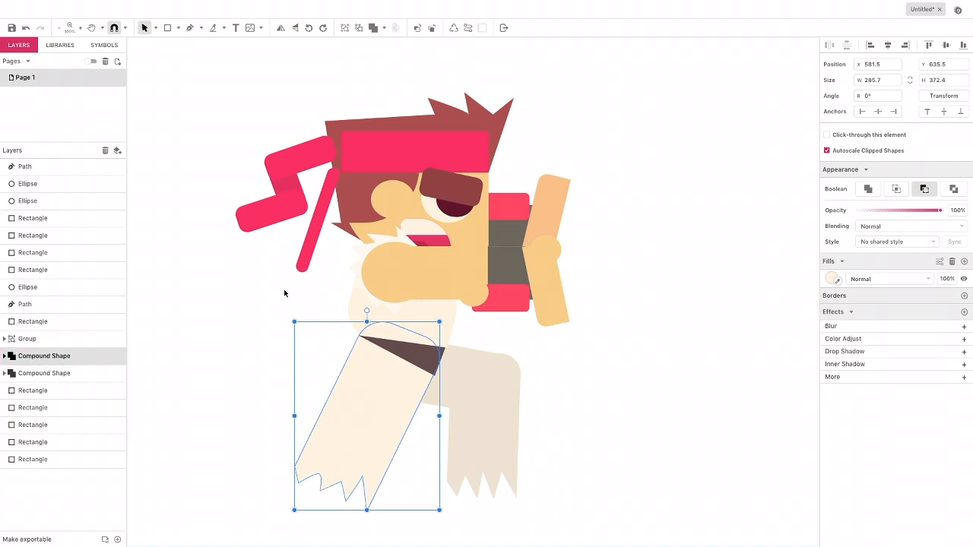
left_click(268, 291)
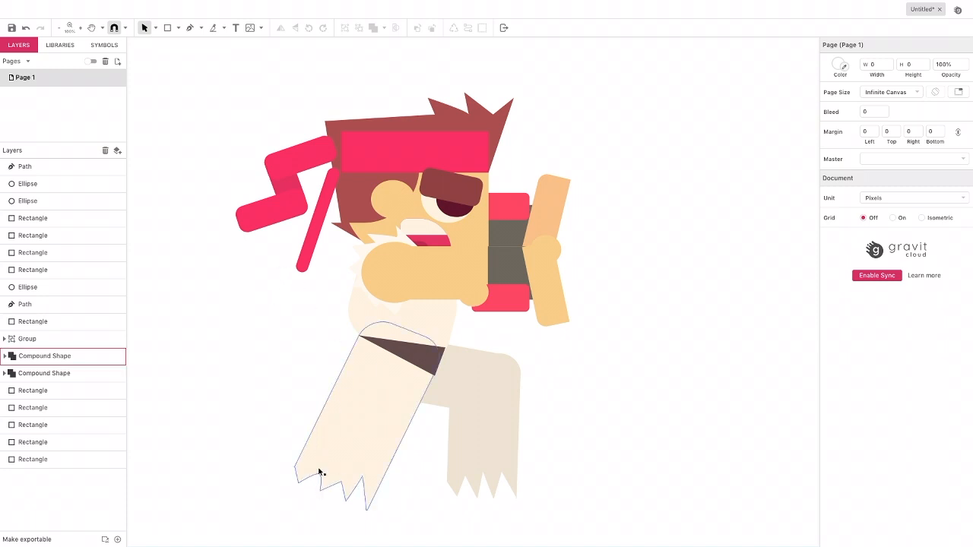
Draw a closed four-point foot shape about 164 × 76.7 with the Pen tool at the front leg's ragged hem, sloping toward the toes
left_click(189, 28)
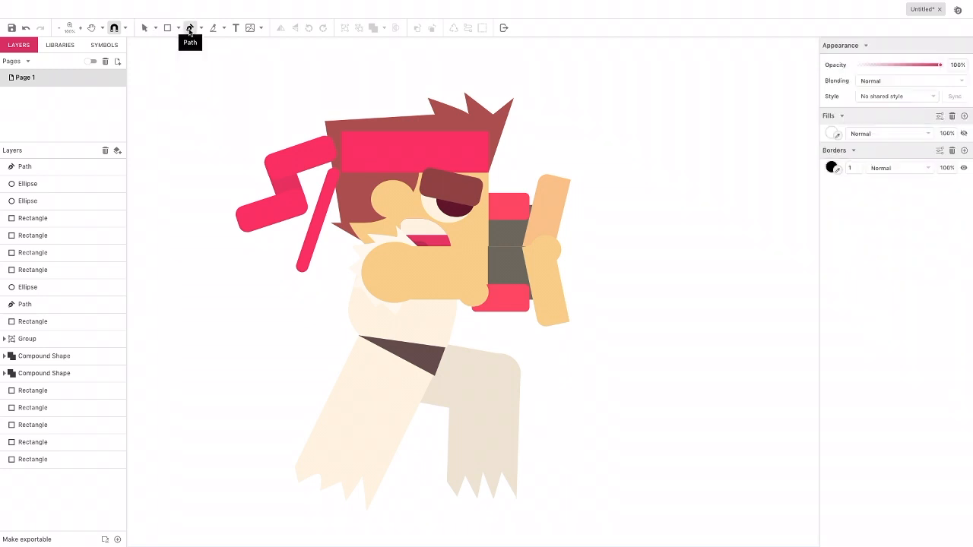
left_click(457, 472)
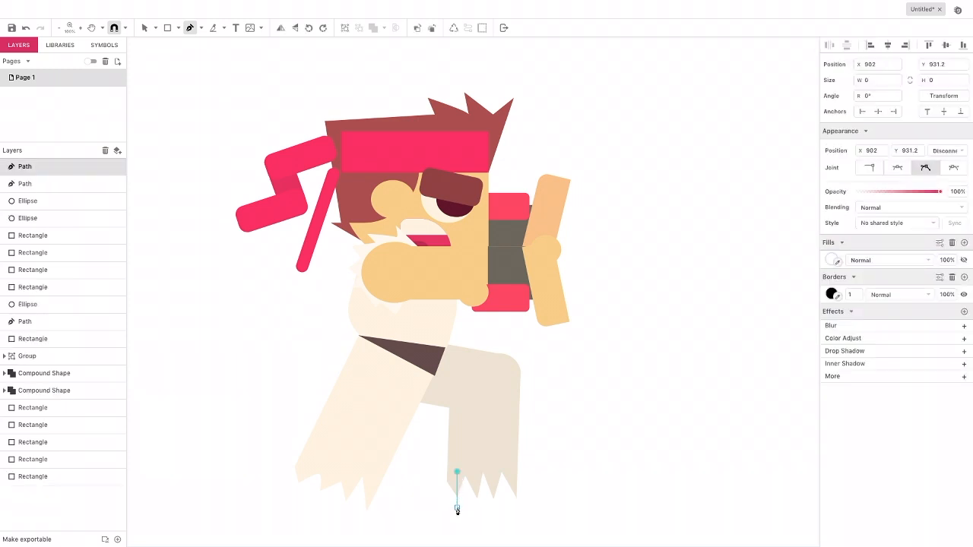
left_click(457, 510)
left_click(539, 510)
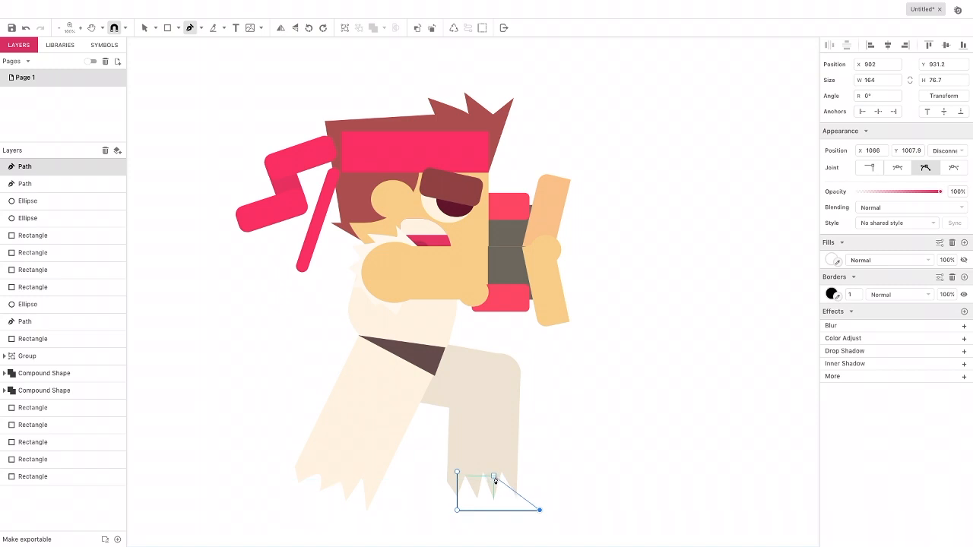
left_click(494, 472)
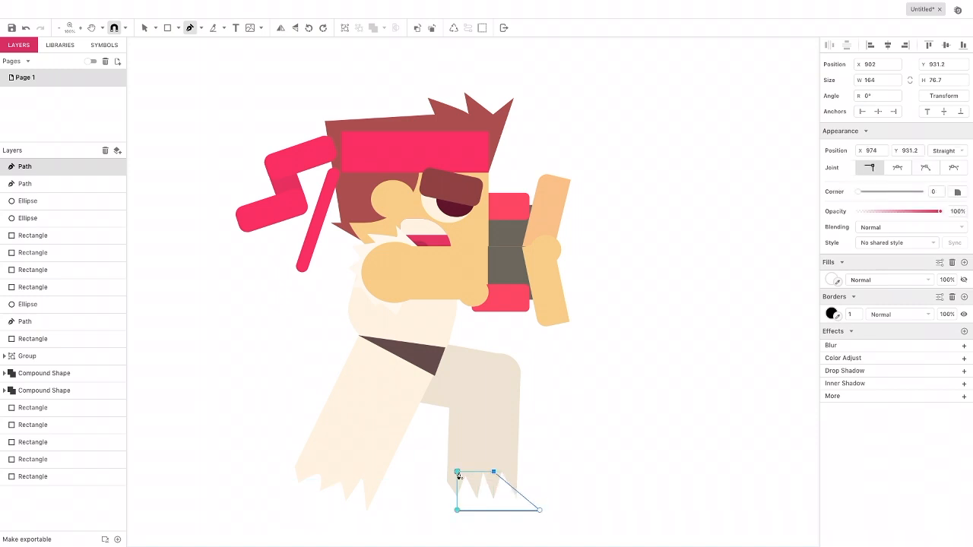
left_click(456, 472)
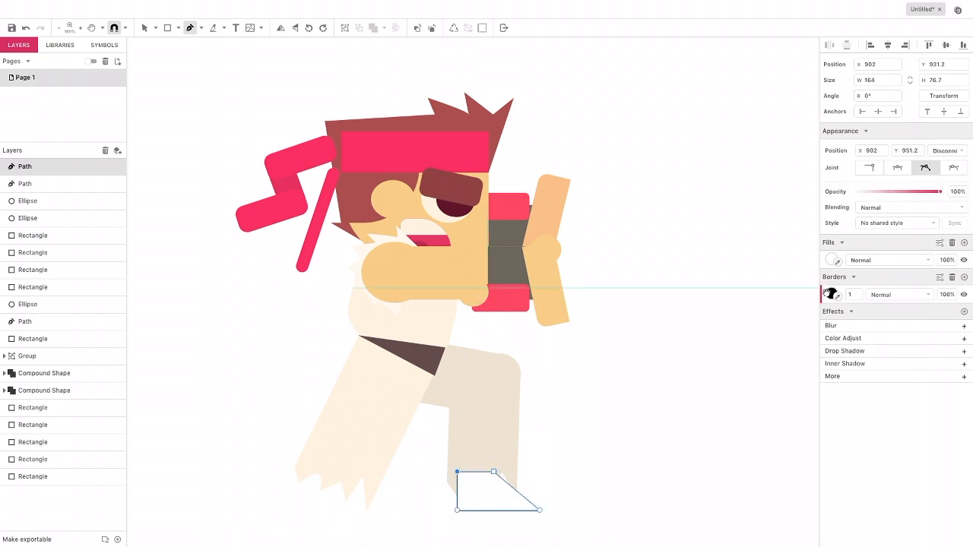
Remove the front foot's border and fill it with the orange skin swatch #F9C087
left_click(950, 278)
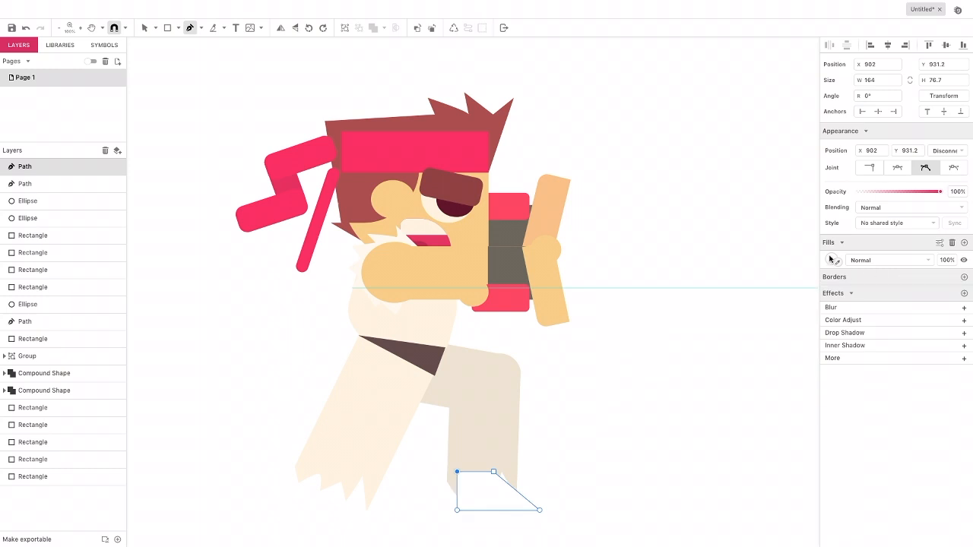
left_click(829, 261)
left_click(852, 437)
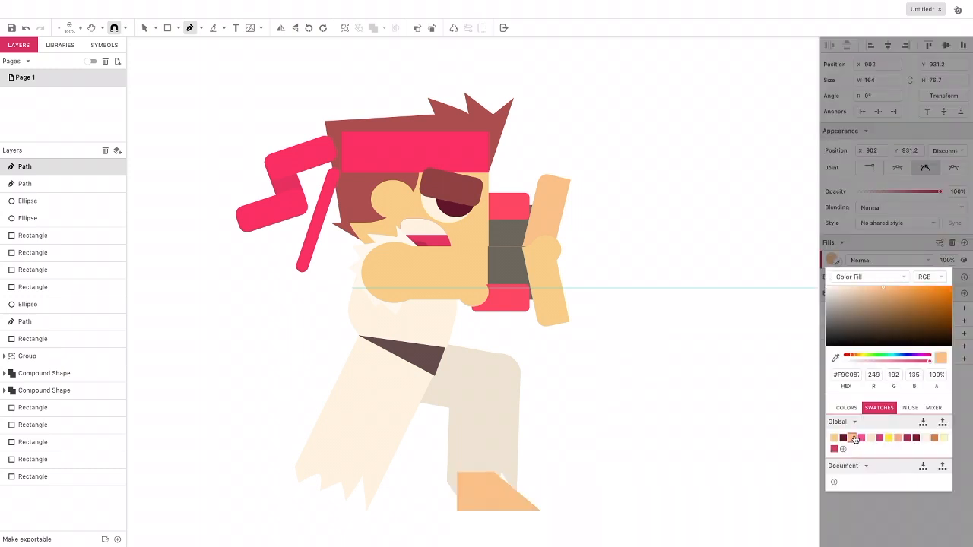
Send the front foot backward in the layer order until it sits behind the ragged trouser leg
left_click(430, 28)
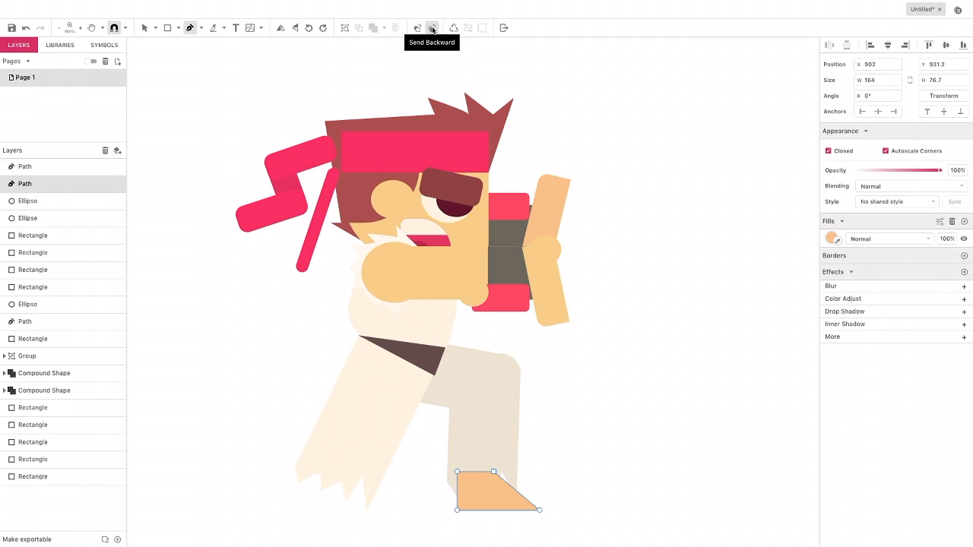
left_click(430, 28)
left_click(430, 28)
double_click(430, 28)
triple_click(430, 28)
triple_click(430, 28)
triple_click(431, 28)
left_click(430, 28)
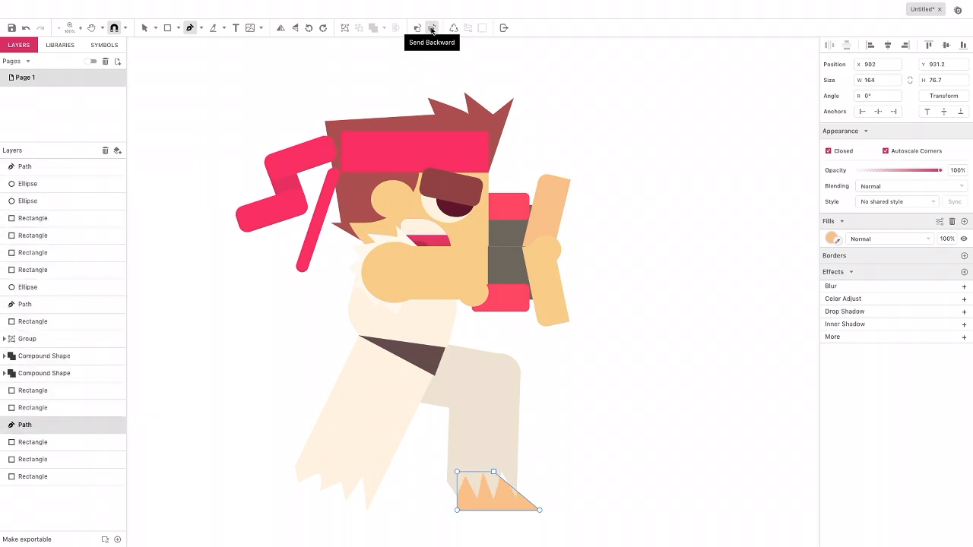
Enlarge the front foot to about 174.9 × 90.8 and nudge it slightly toward the heel
key("r")
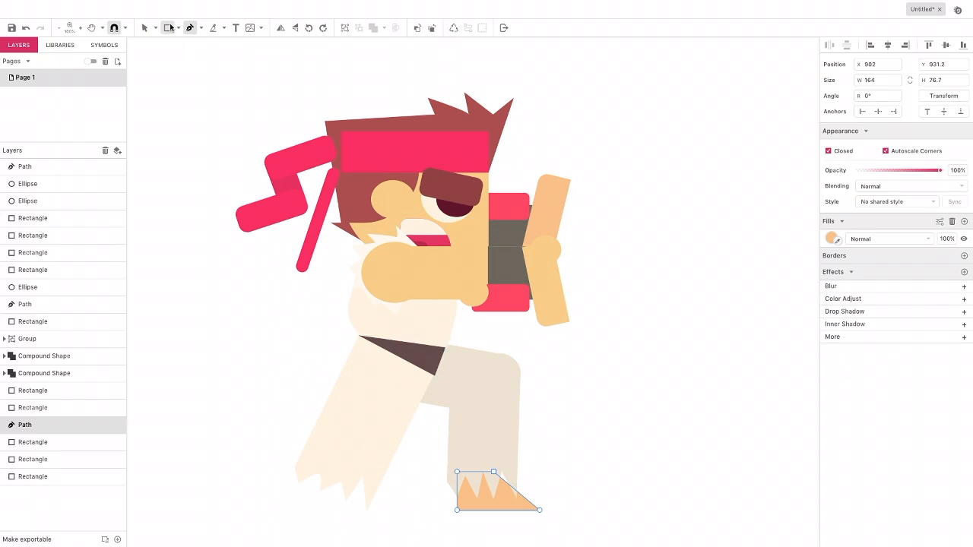
key("v")
left_click_drag(539, 472, 545, 467)
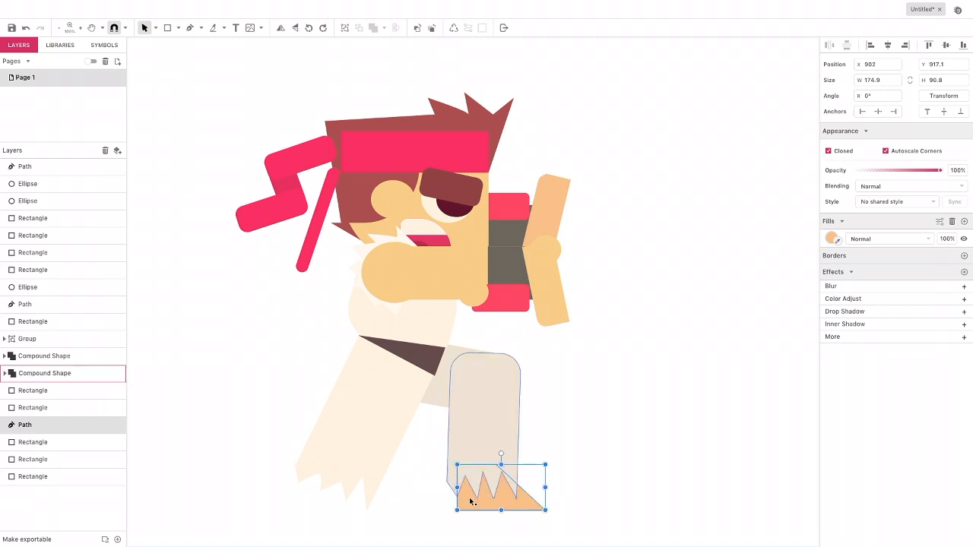
left_click_drag(473, 502, 472, 503)
Draw a closed foot shape about 200 × 94.2 with the Pen tool behind the cream rear leg's ragged hem
key("p")
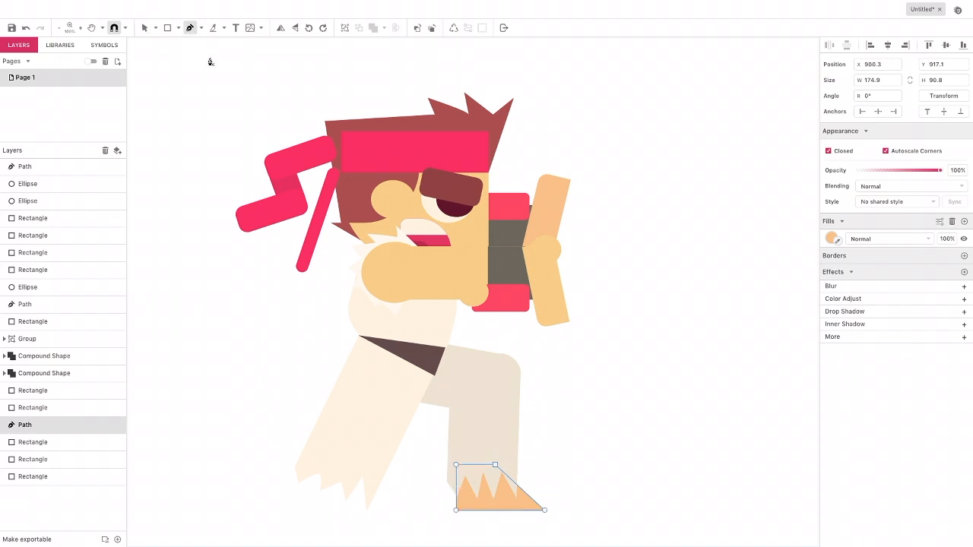
left_click_drag(361, 476, 348, 512)
left_click(346, 510)
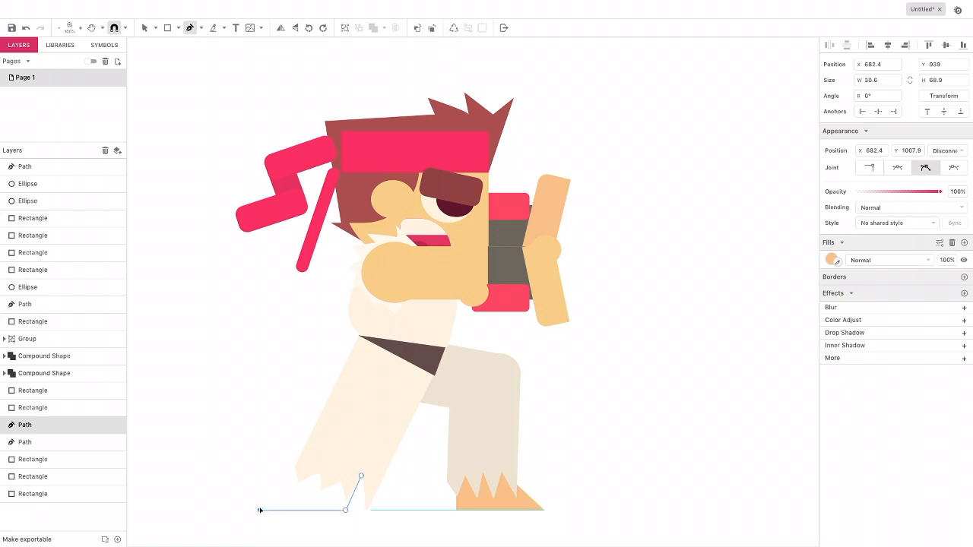
left_click(260, 510)
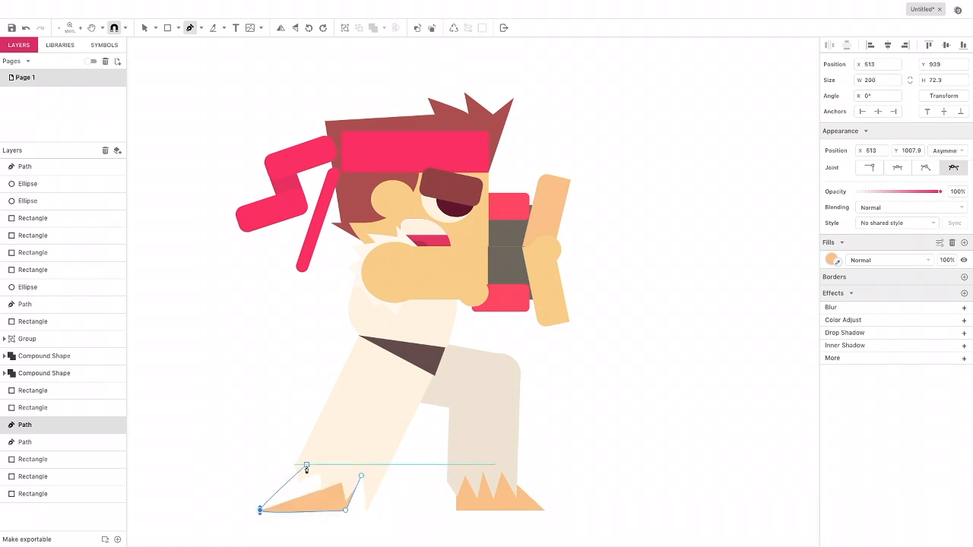
left_click(305, 465)
left_click(361, 476)
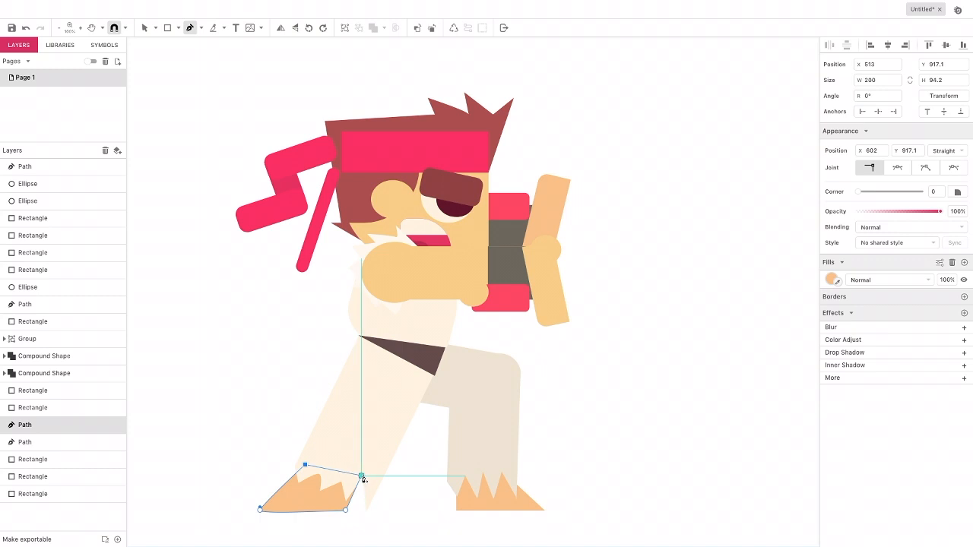
left_click(362, 477)
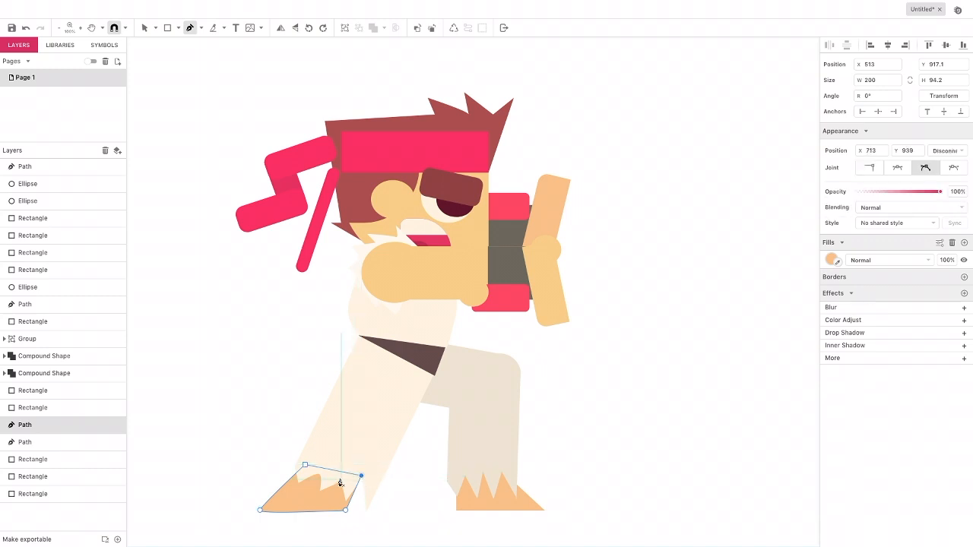
Widen the rear foot to about 226.4 and fill it with the yellow skin swatch #F9CD87
left_click(145, 28)
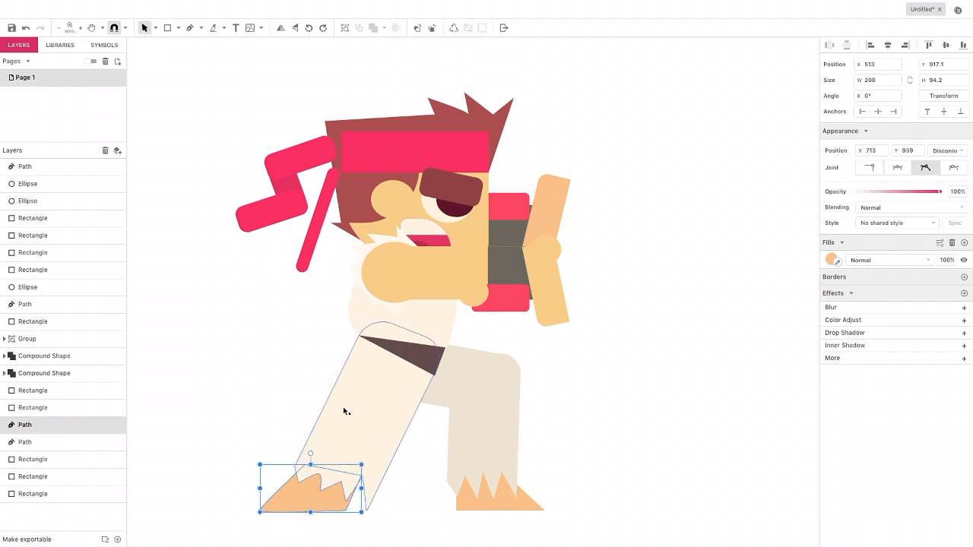
left_click_drag(361, 487, 375, 488)
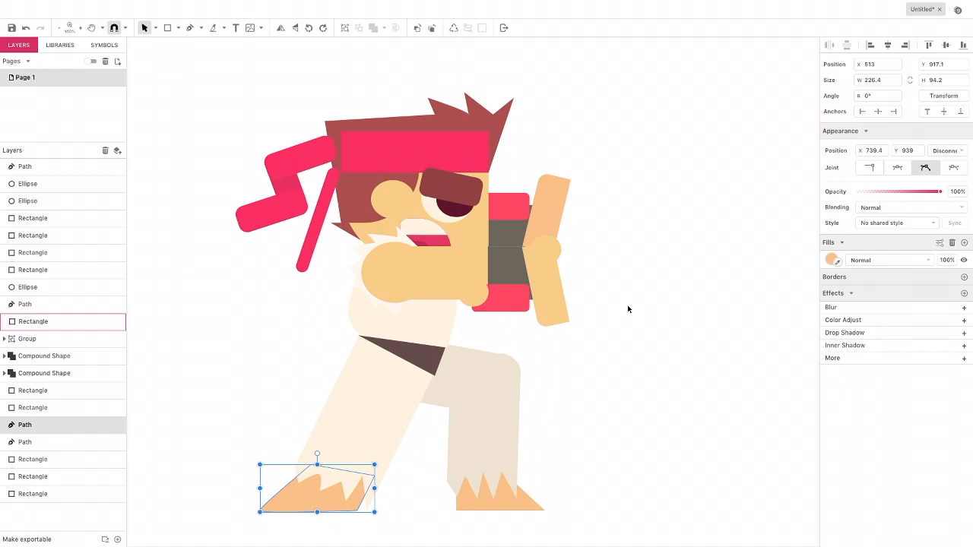
left_click(831, 259)
left_click(834, 439)
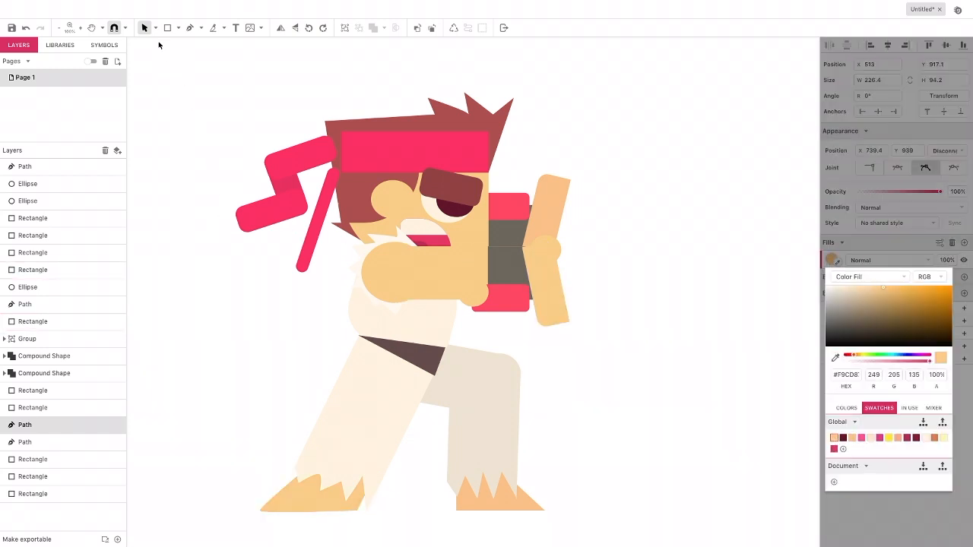
left_click(181, 55)
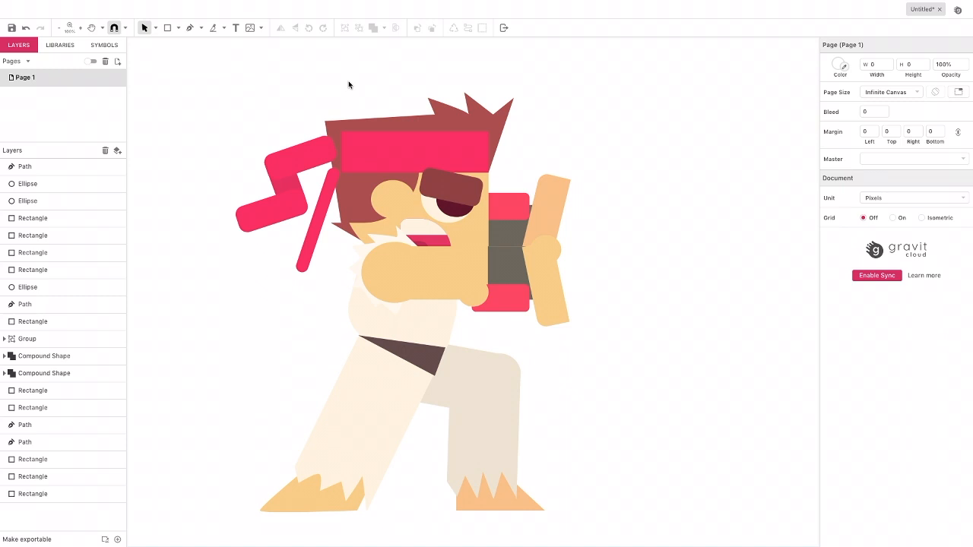
Draw an ellipse about 169 × 173.6 in front of the fighter's hands and fill it with light blue #7EC9FF
left_click(178, 29)
left_click(196, 68)
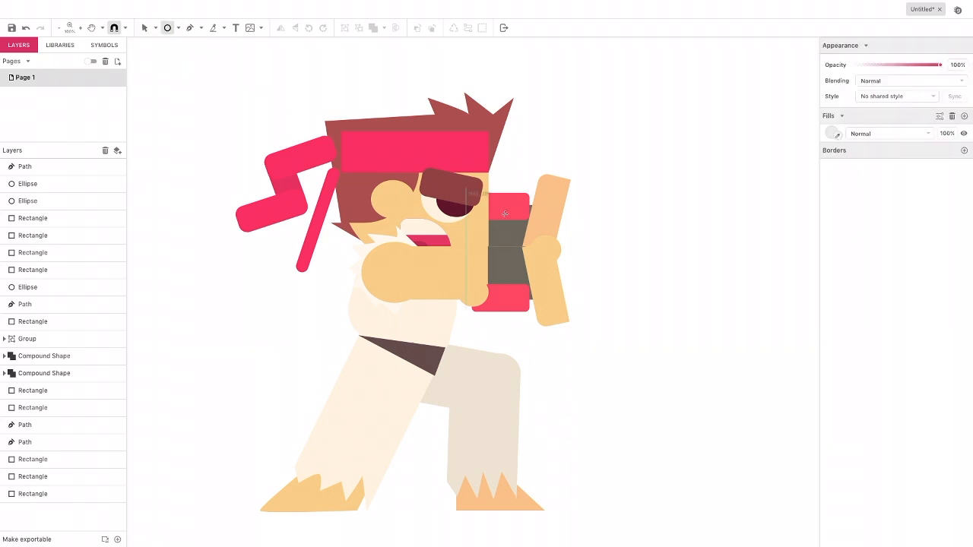
left_click_drag(671, 211, 759, 299)
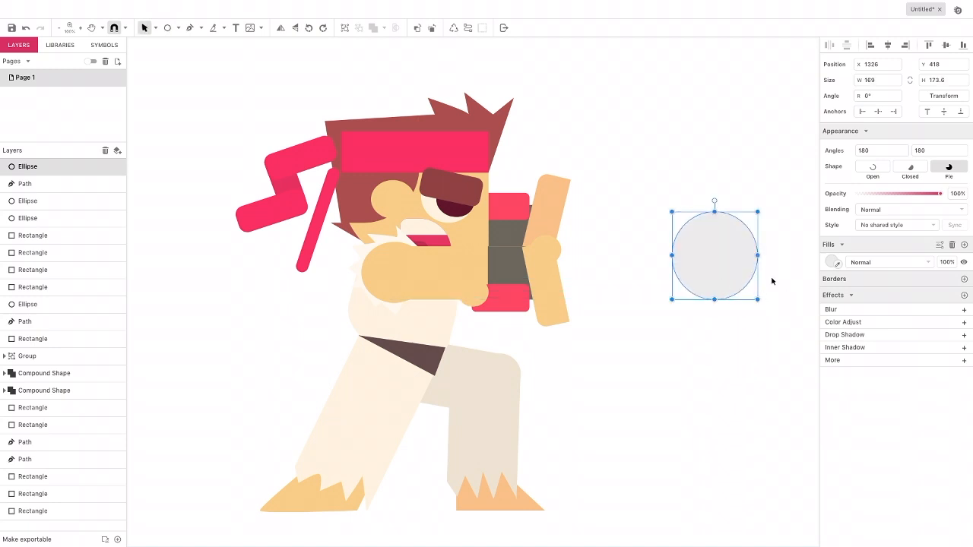
left_click(833, 263)
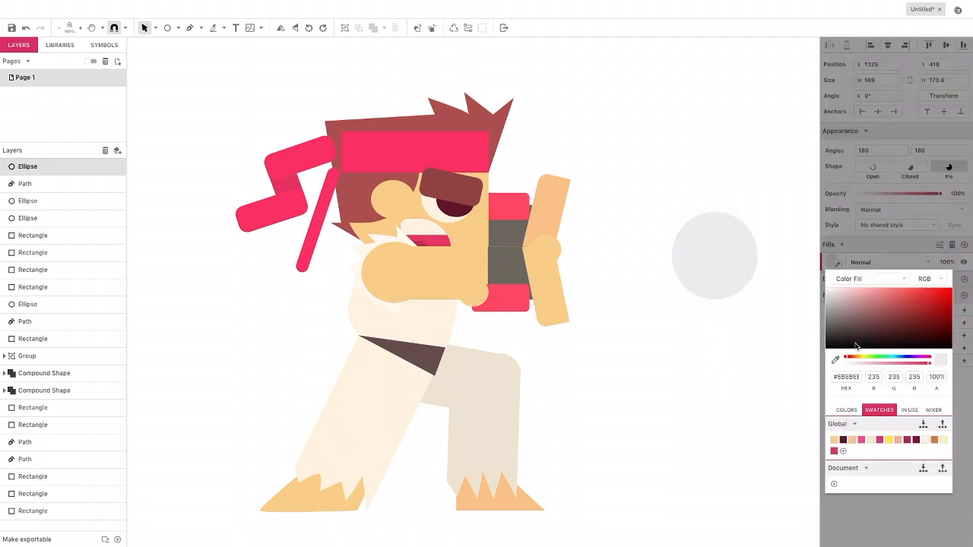
left_click_drag(893, 357, 893, 358)
left_click(889, 289)
left_click(691, 251)
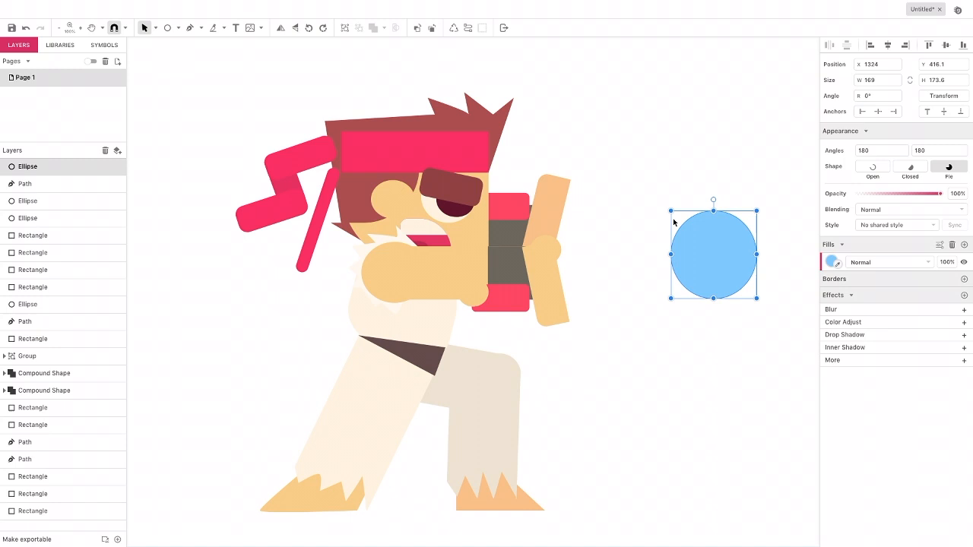
Enlarge the blue ball to about 189 × 182 and shift its fill to sky blue #7ED4FF
left_click_drag(670, 211, 661, 205)
left_click_drag(695, 247, 698, 246)
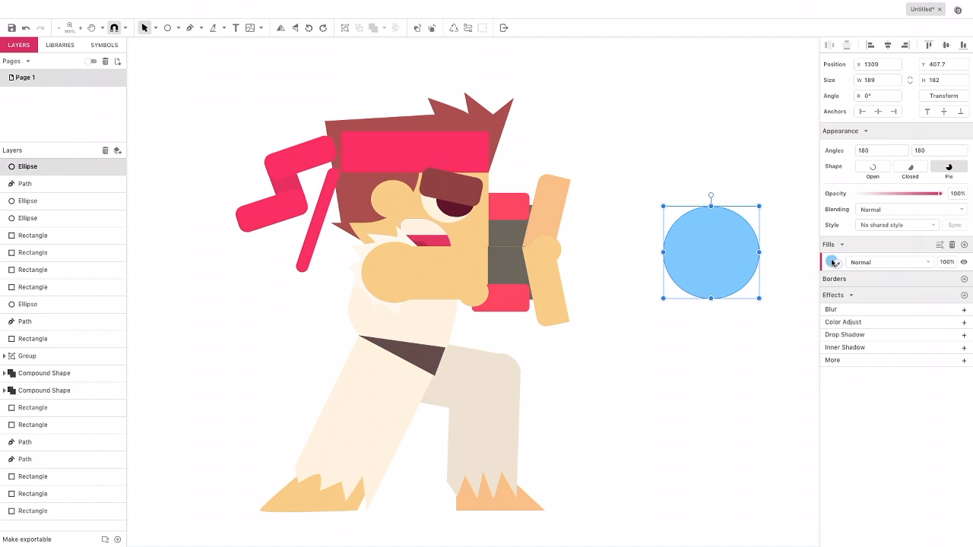
left_click(832, 262)
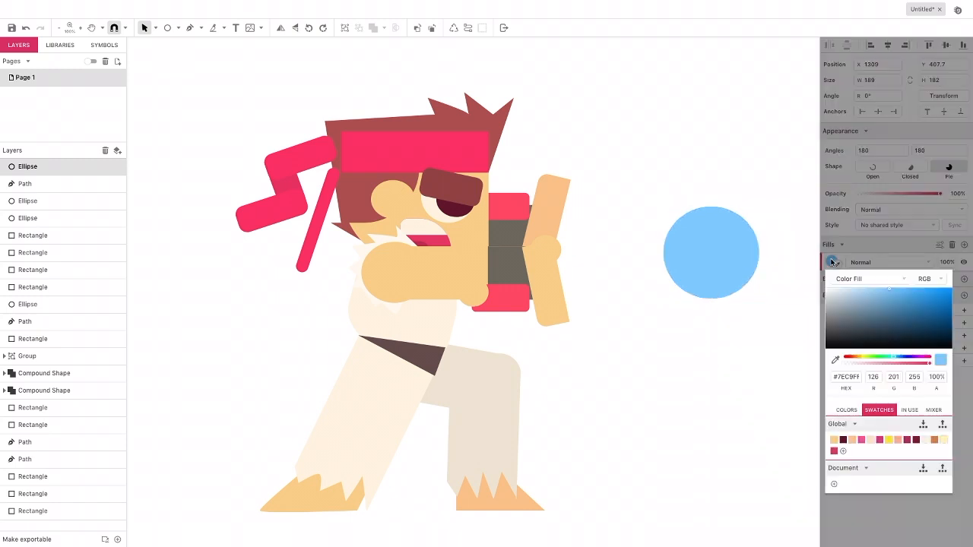
left_click(892, 358)
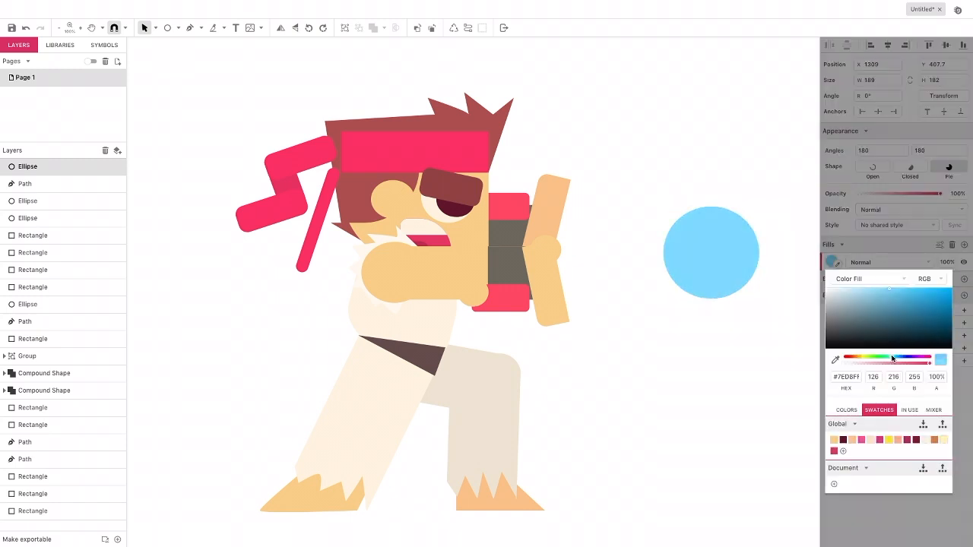
left_click_drag(892, 359, 889, 350)
left_click(704, 244)
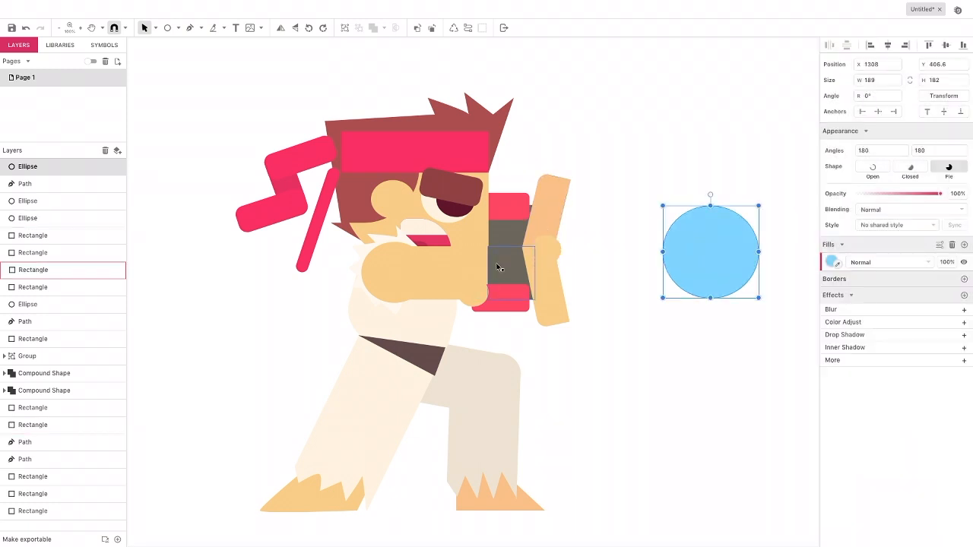
Paste a copy of the ball, lighten its fill to #A9EBFF, and fit it at about 145 × 136.9 inside the ball's front side
key("ctrl+v")
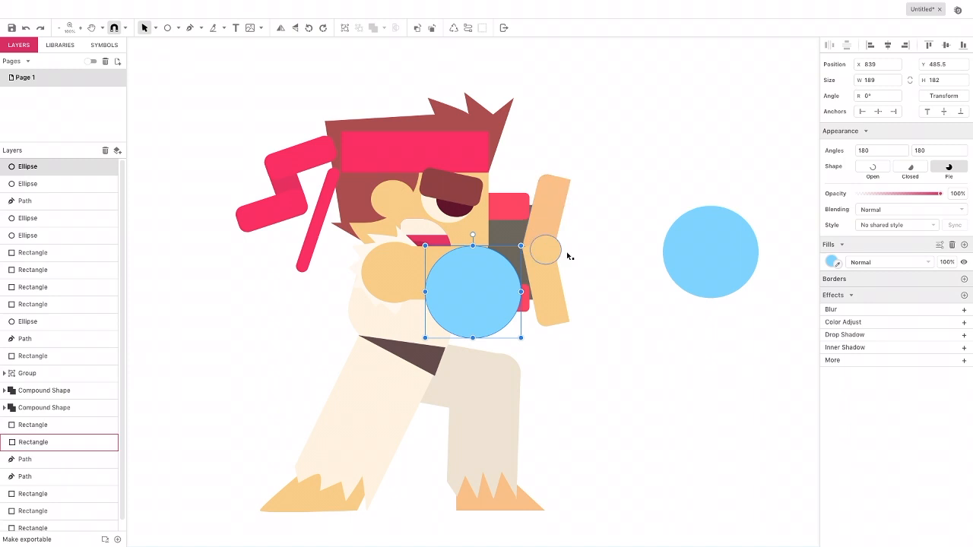
left_click(832, 263)
left_click_drag(872, 292, 867, 289)
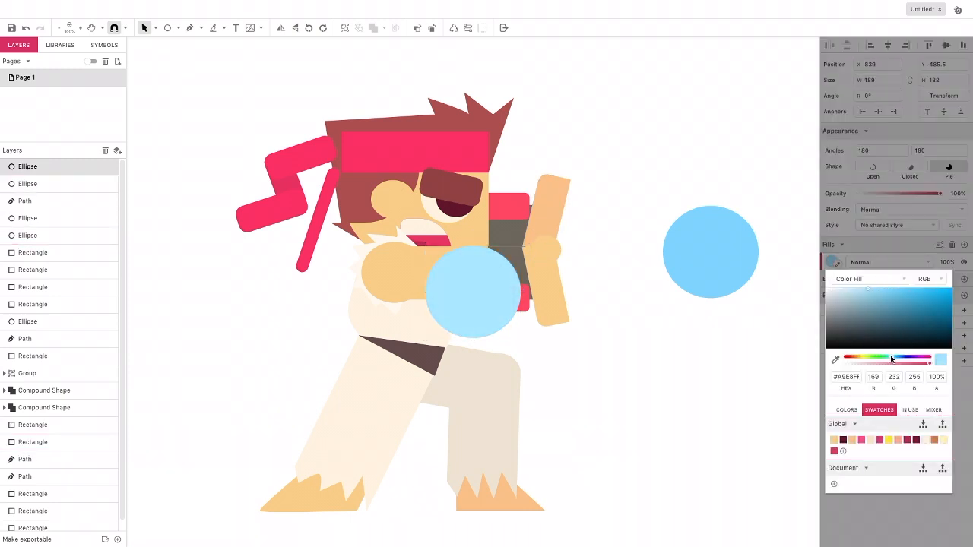
left_click_drag(449, 289, 626, 266)
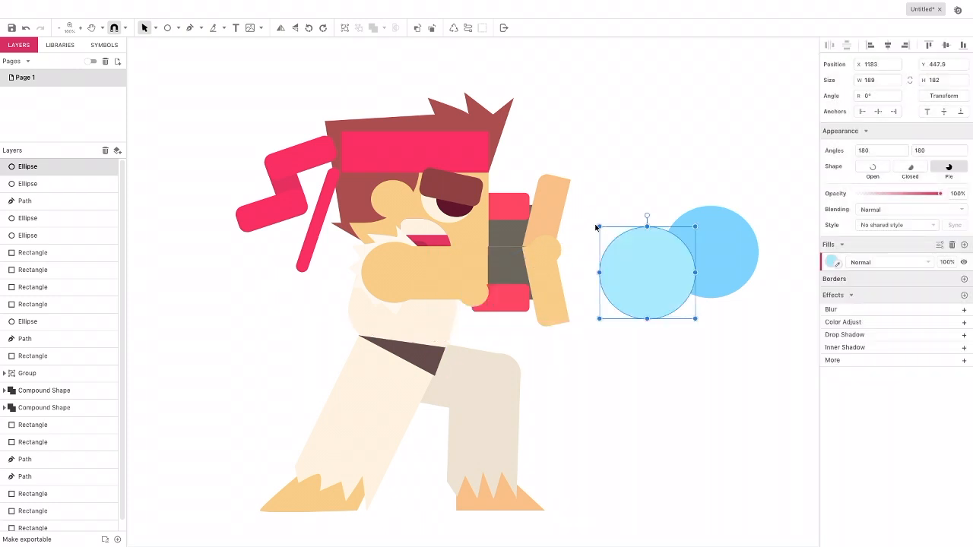
left_click_drag(599, 227, 702, 244)
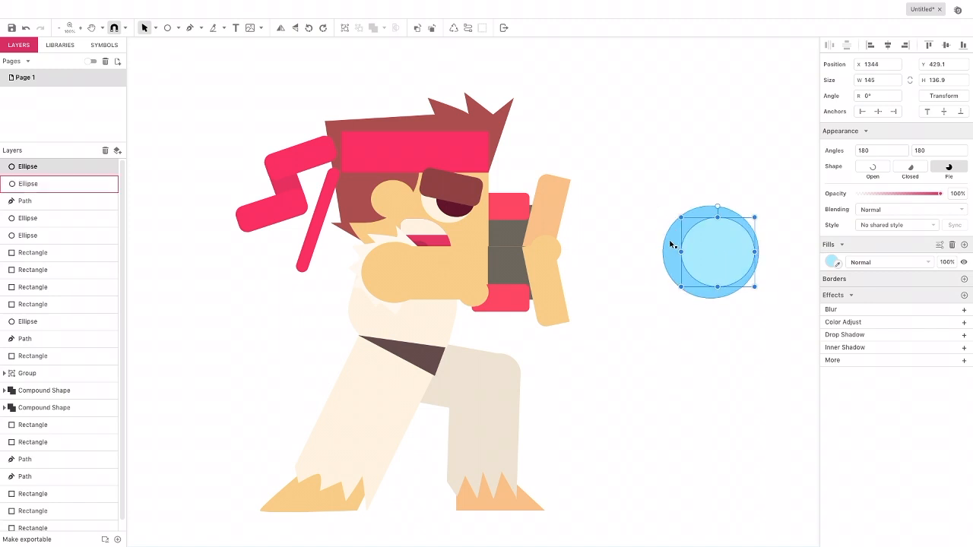
Paste another ball copy, fill it with pale mint #D8FFF9, and fit it at about 104 × 95.2 inside the middle circle's front side
key("ctrl+v")
left_click_drag(475, 281, 605, 259)
left_click(832, 262)
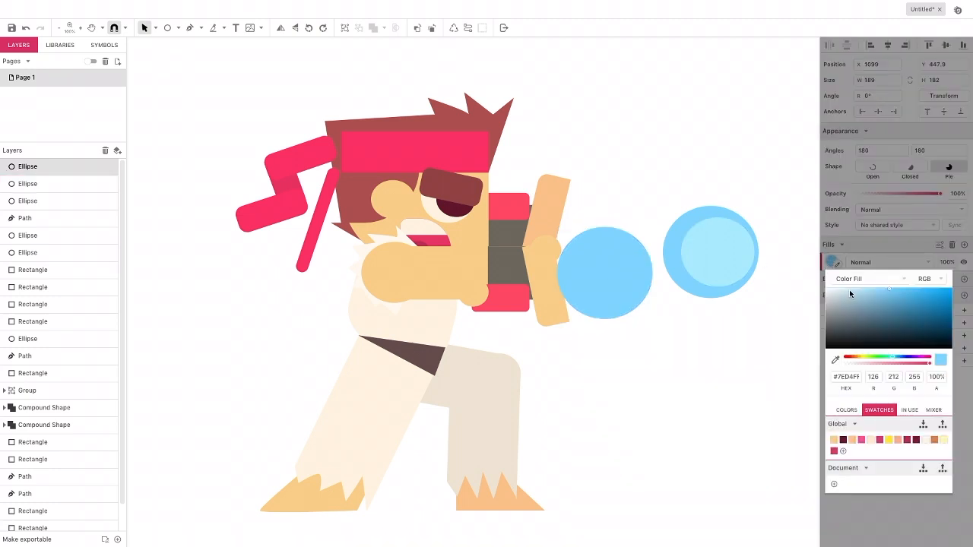
left_click_drag(854, 288, 846, 290)
left_click_drag(894, 359, 888, 359)
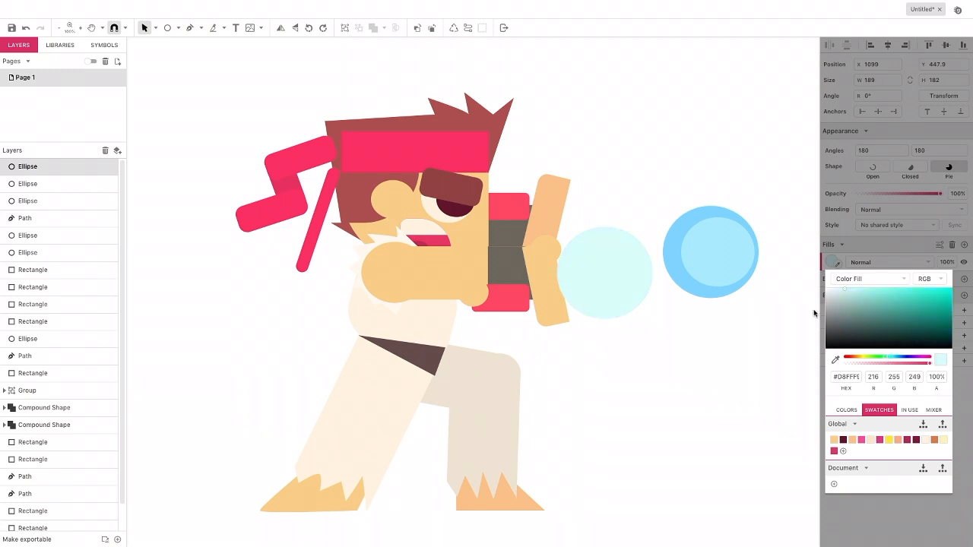
left_click(814, 313)
left_click_drag(558, 222, 716, 249)
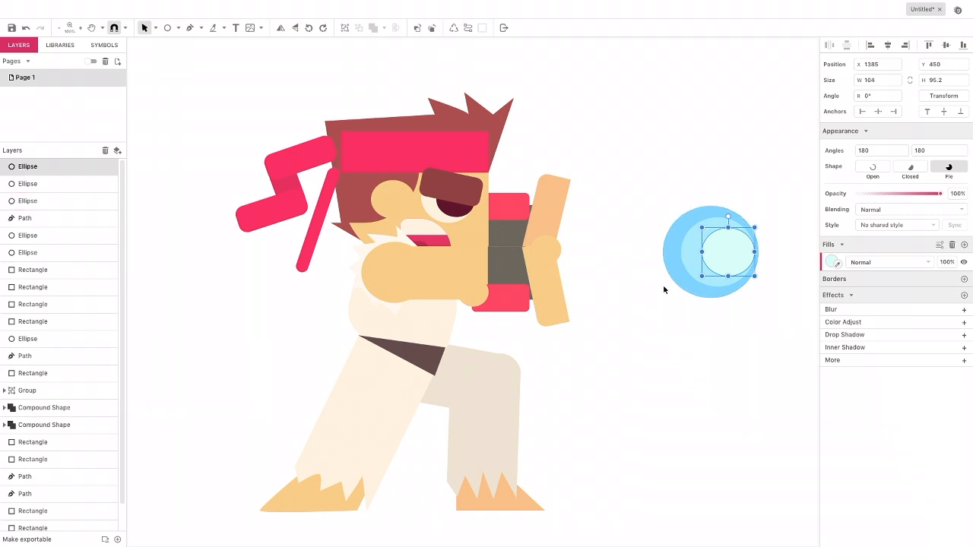
Draw a rectangle about 169 × 72.7 trailing from the ball's upper edge and fill it with the outer circle's blue #7ED4FF
left_click(178, 28)
left_click(184, 57)
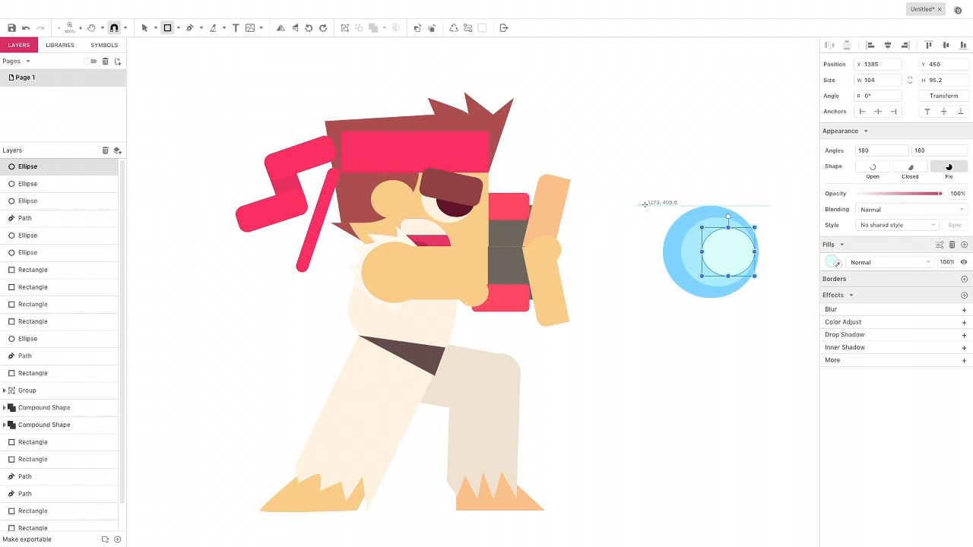
left_click_drag(633, 203, 714, 241)
left_click_drag(675, 213, 669, 213)
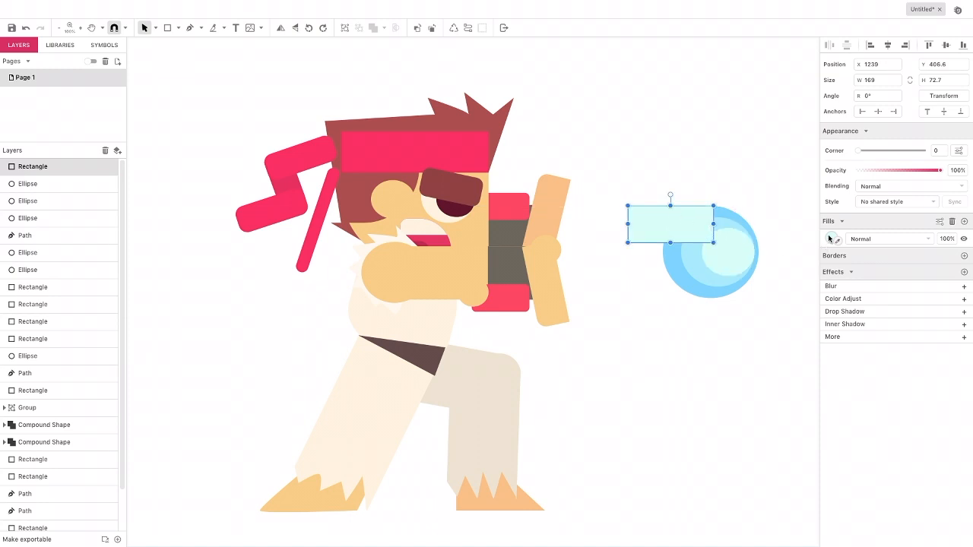
left_click(831, 239)
left_click(835, 336)
left_click(712, 226)
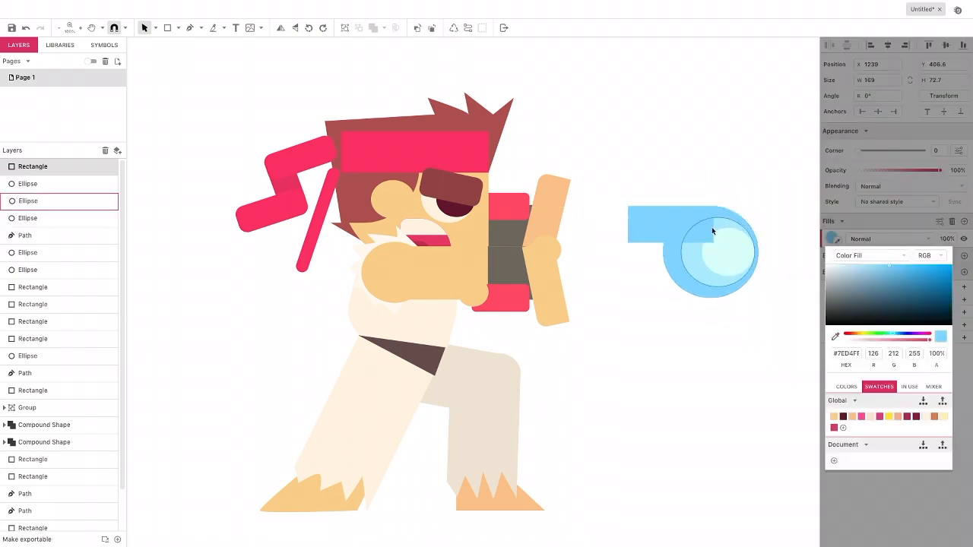
left_click(662, 225)
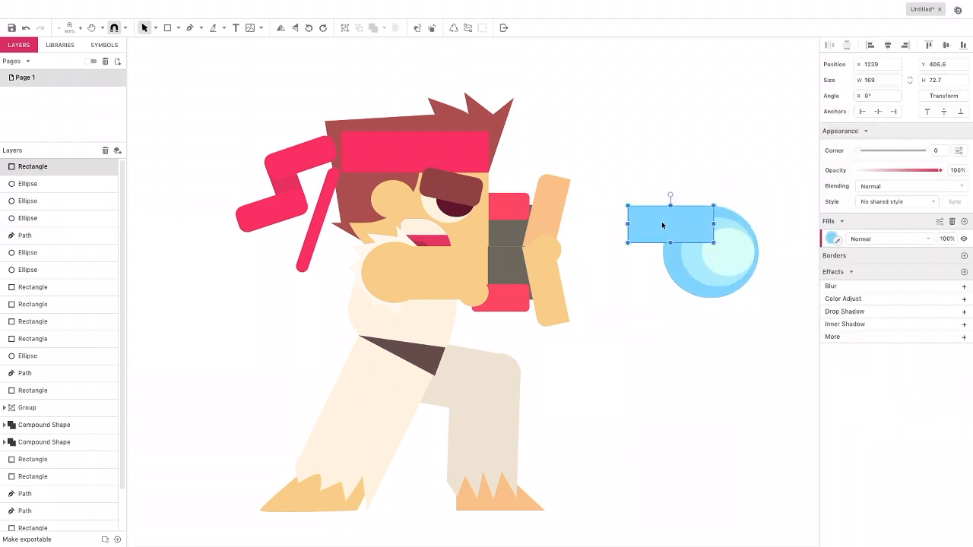
Send the blue trail rectangle backward in the layer order until it sits behind the ball's three circles
left_click(430, 28)
left_click(431, 27)
left_click(430, 27)
left_click(431, 27)
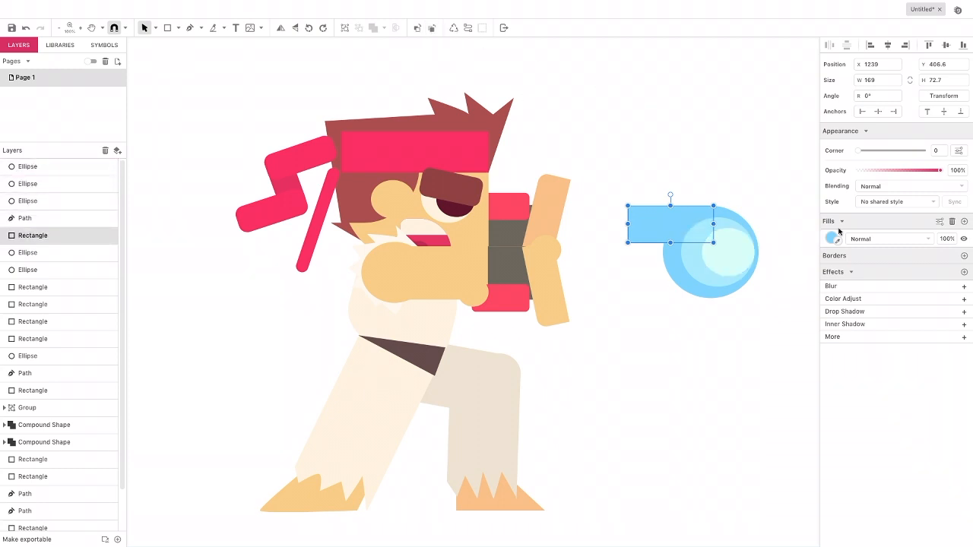
Fully round the trail rectangle's corners and resize it to about 178 × 58.2 along the ball's upper edge
left_click_drag(859, 151, 921, 155)
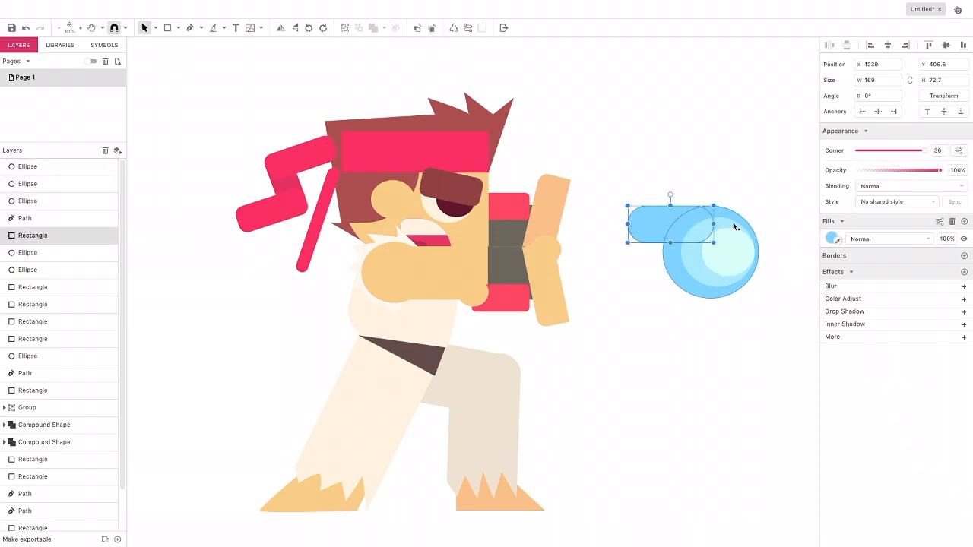
left_click_drag(716, 224, 729, 222)
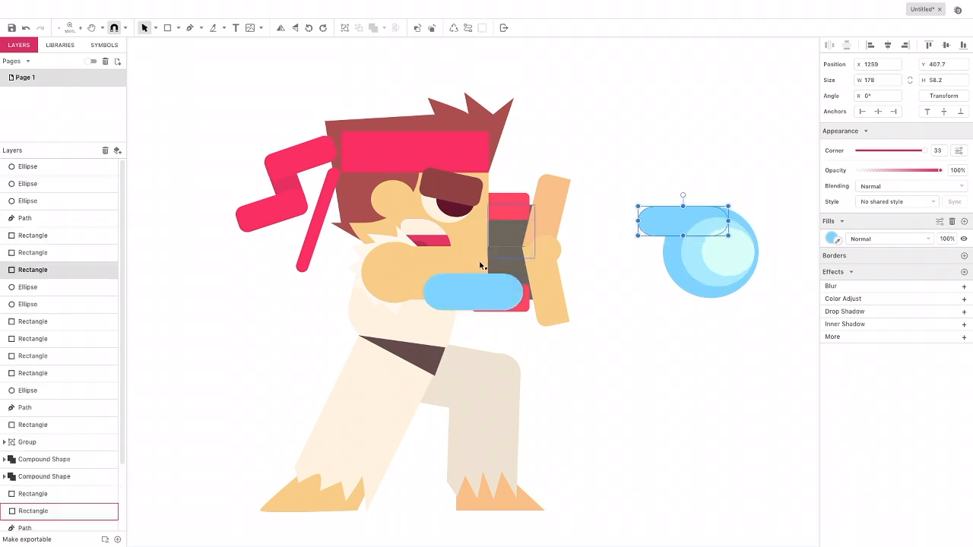
Place two copies of the rounded bar, about 198 × 72.7 in the middle of the trail and 178 × 58.2 along the ball's lower edge
left_click_drag(487, 291, 630, 256)
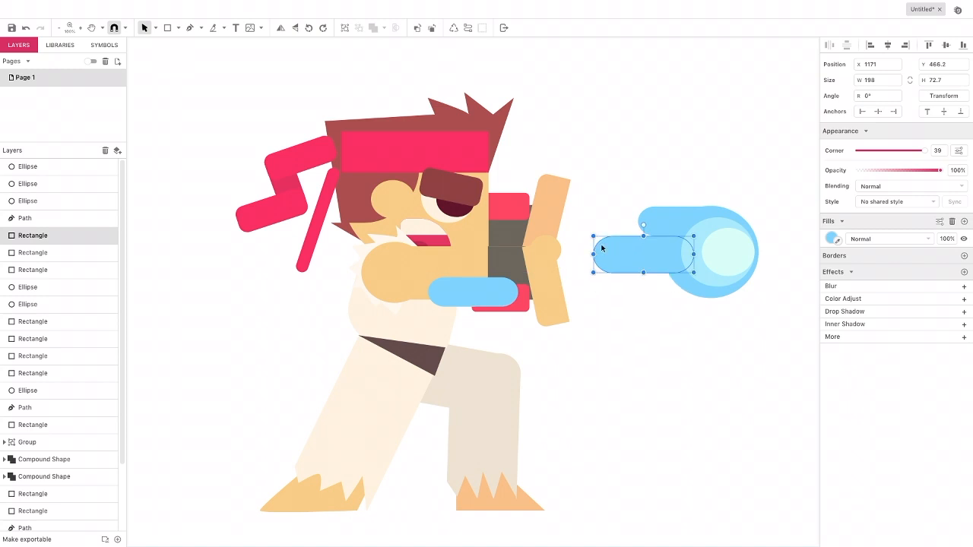
left_click_drag(471, 292, 680, 285)
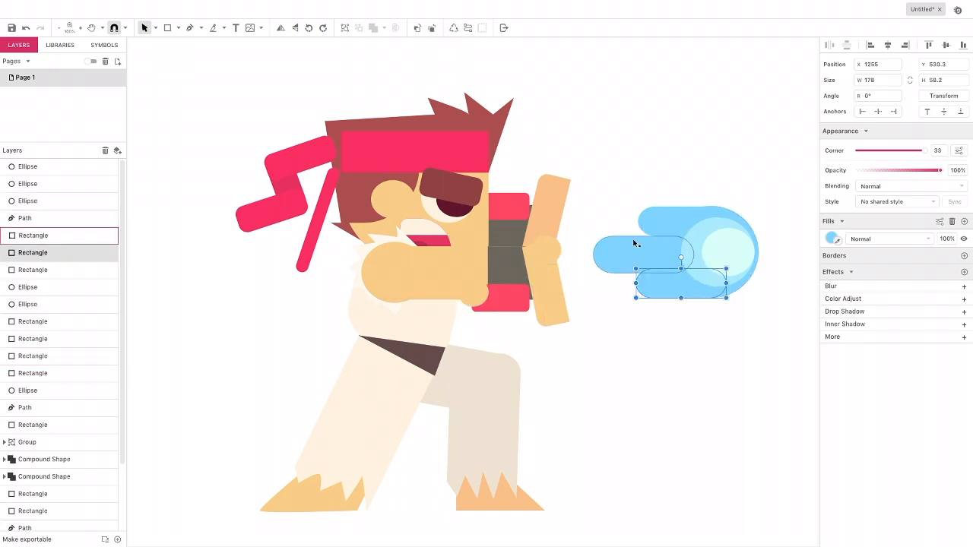
left_click(663, 217)
left_click(637, 186)
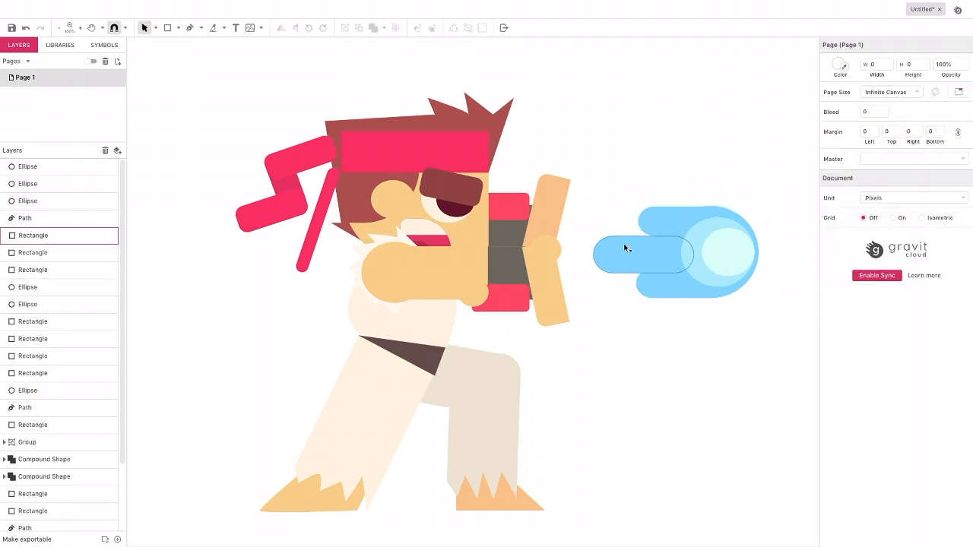
Paste two more copies of the upper trail bar and shrink them to about 95 × 55.2 above and 89 × 39.6 below the middle bar
left_click(664, 214)
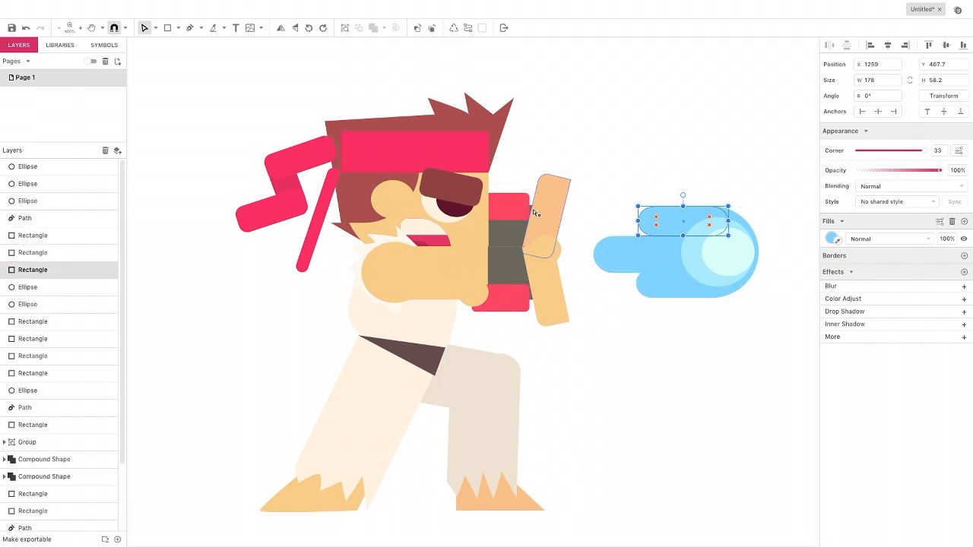
key("ctrl+v")
left_click_drag(464, 291, 595, 218)
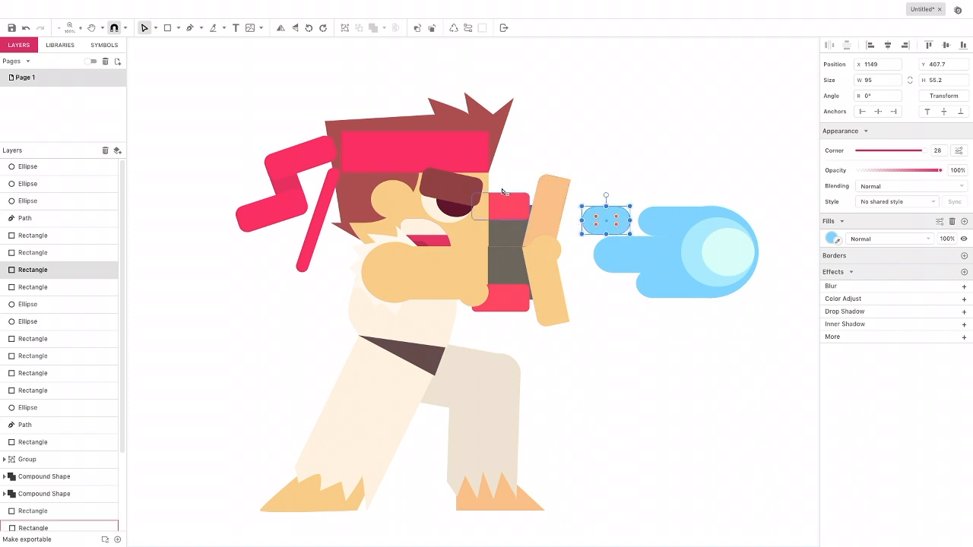
key("super+v")
left_click_drag(429, 278, 601, 289)
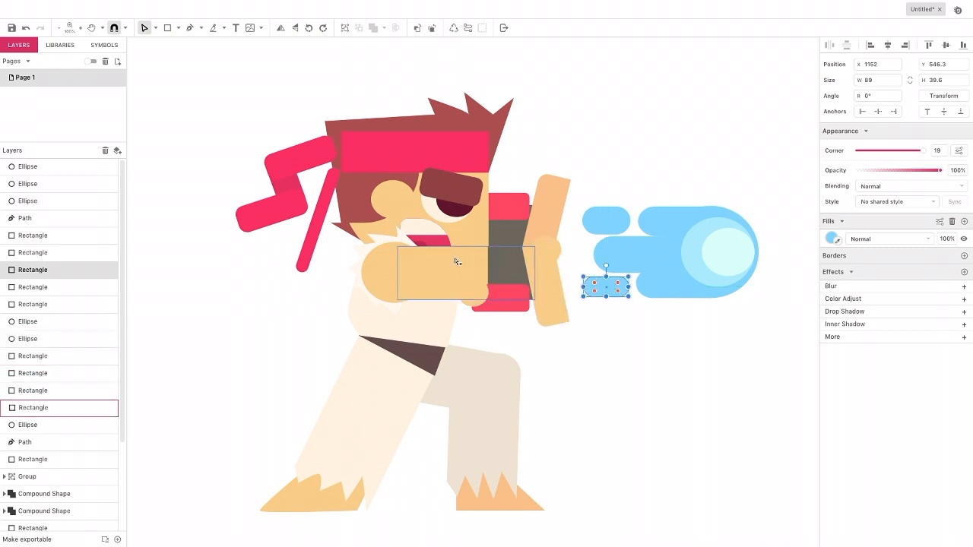
Paste another trail bar and flatten it to about 178 × 26.5 just below the rest of the trail
key("ctrl+v")
left_click_drag(494, 292, 632, 323)
left_click_drag(922, 153, 916, 154)
mouse_move(631, 328)
left_mouse_down()
mouse_move(618, 328)
mouse_move(612, 310)
mouse_move(633, 310)
left_mouse_up()
Fill the thin lower bar with the middle circle's pale blue #A9EBFF and move it forward beneath the ball
left_click(832, 238)
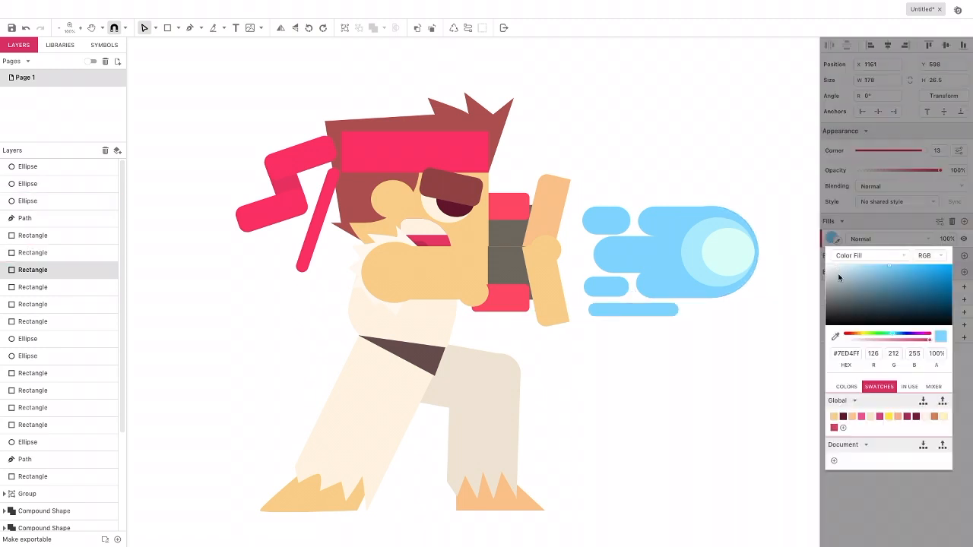
left_click(833, 335)
left_click(717, 250)
left_click_drag(603, 310, 640, 310)
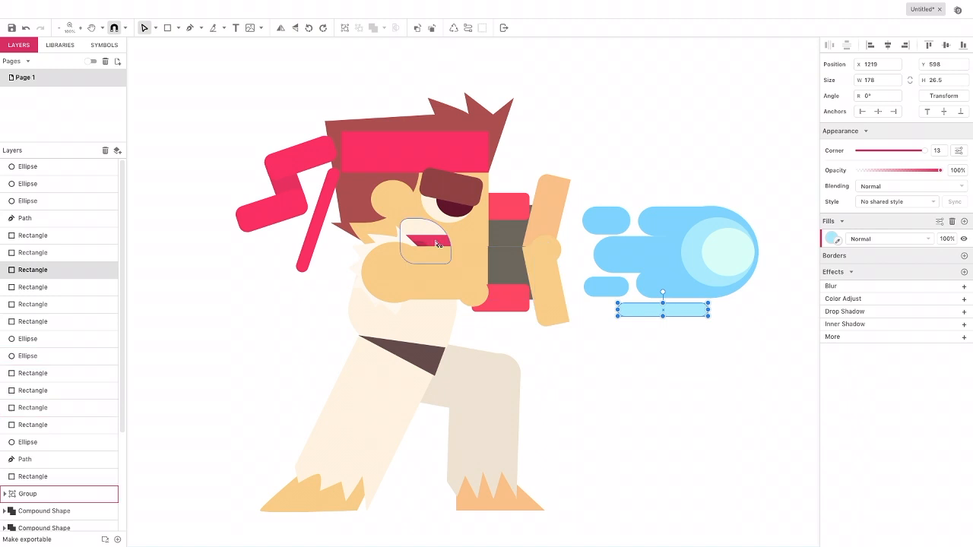
Paste a 178 × 58.2 bar, fill it with the middle circle's #A9EBFF, and align it with that circle's lower edge
key("ctrl+v")
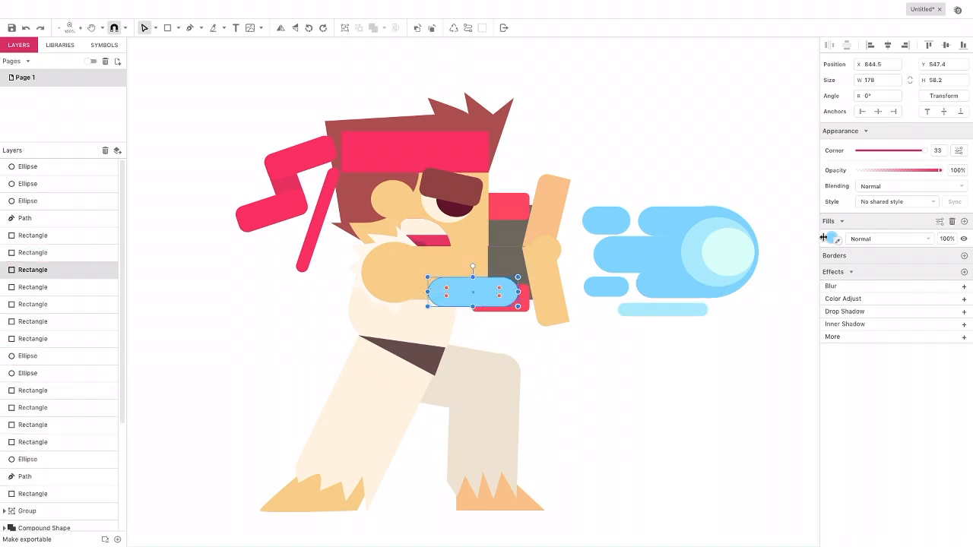
left_click(832, 239)
left_click(835, 337)
left_click(691, 261)
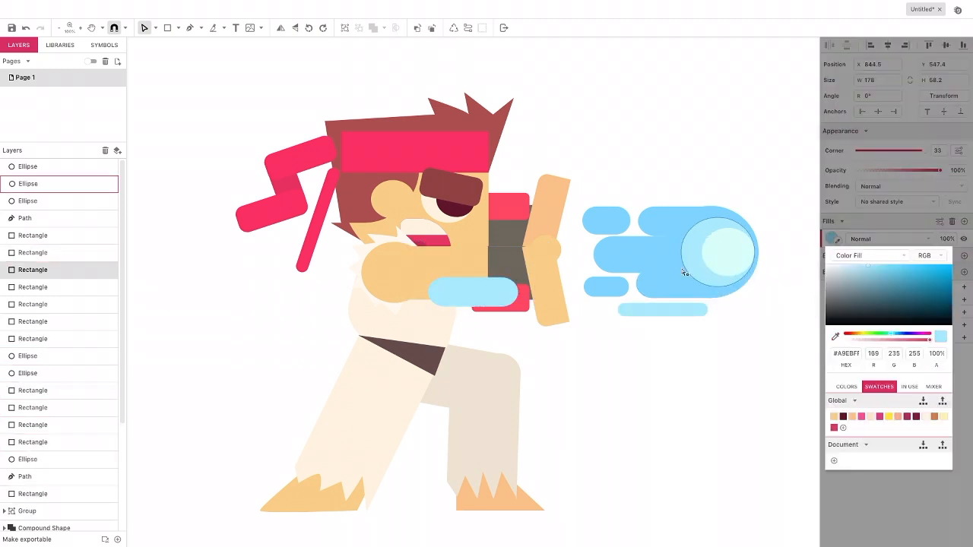
left_click_drag(465, 292, 697, 274)
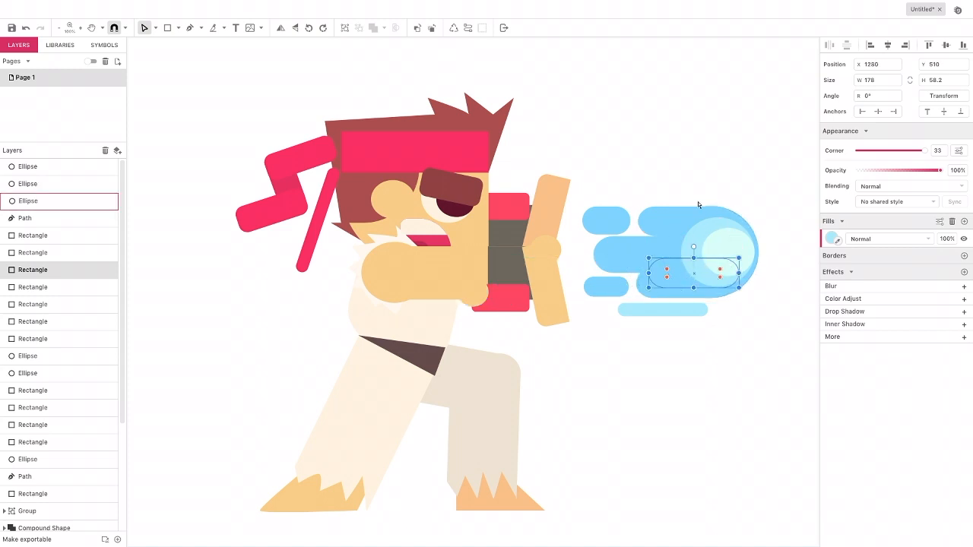
Bring the pale blue bar forward in the layer order until it sits just above the ball's outer circle
left_click(415, 28)
left_click(416, 28)
left_click(416, 28)
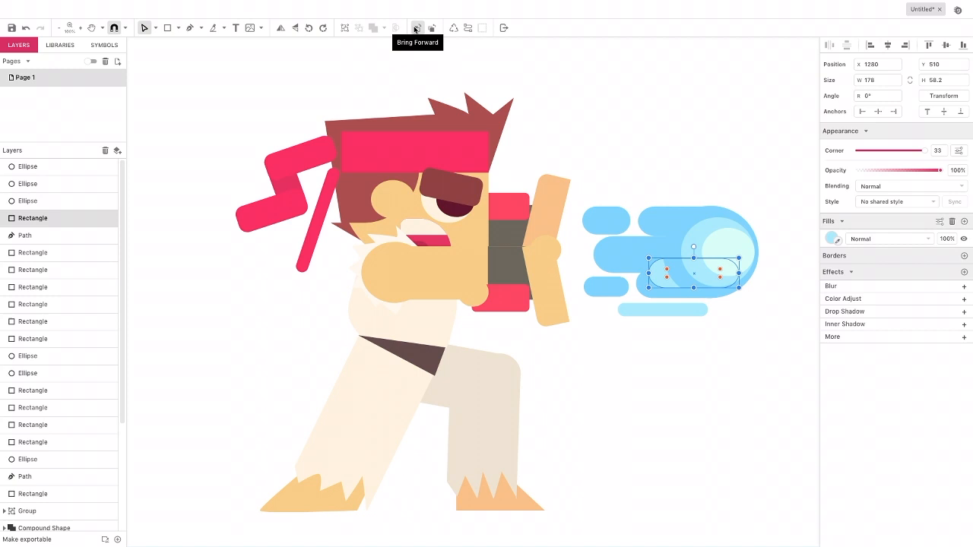
left_click(416, 28)
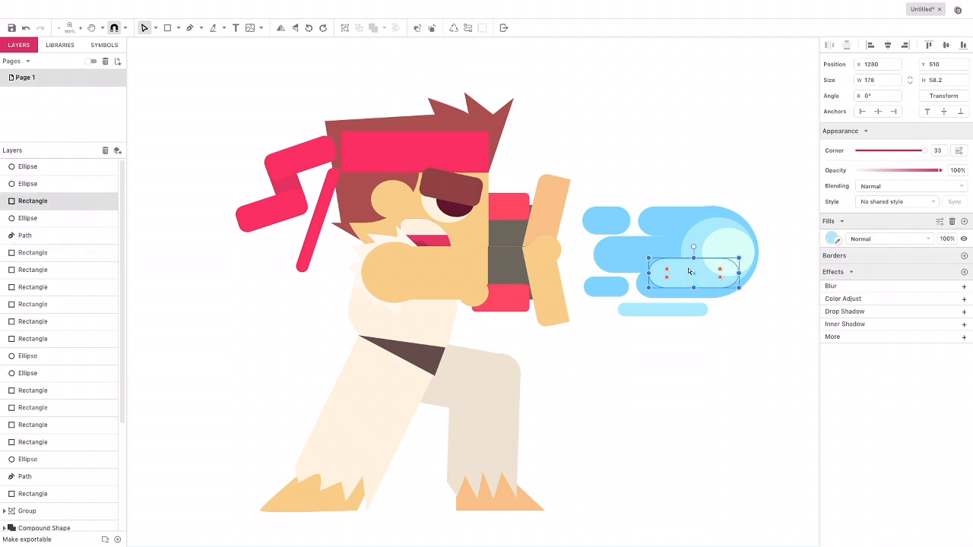
Flatten the lower pale blue bar inside the ball to 178 × 49.5 and add a rounded 204 × 49.5 bar trailing from the ball's middle
left_click_drag(694, 288, 690, 281)
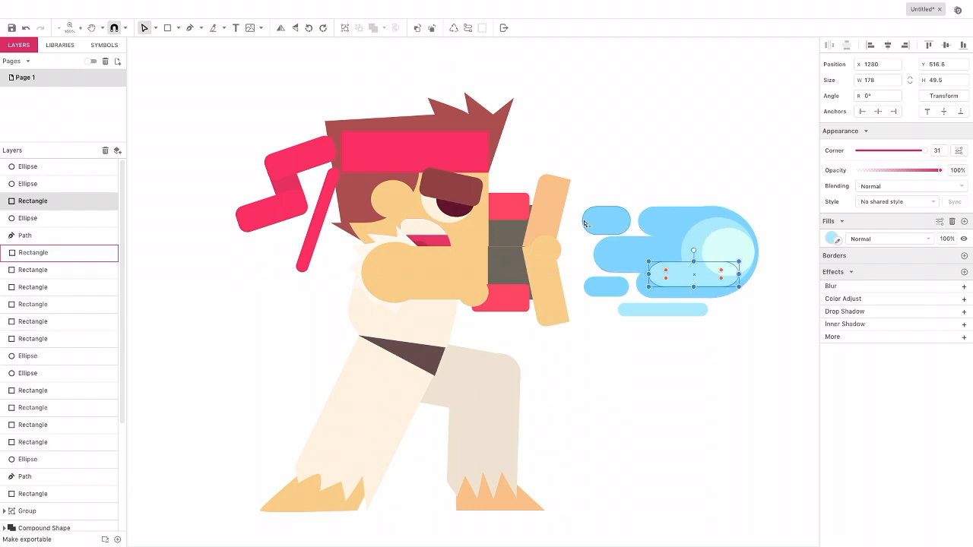
key("ctrl+v")
left_click_drag(462, 289, 649, 251)
mouse_move(923, 151)
left_mouse_down()
mouse_move(912, 154)
mouse_move(931, 151)
left_mouse_up()
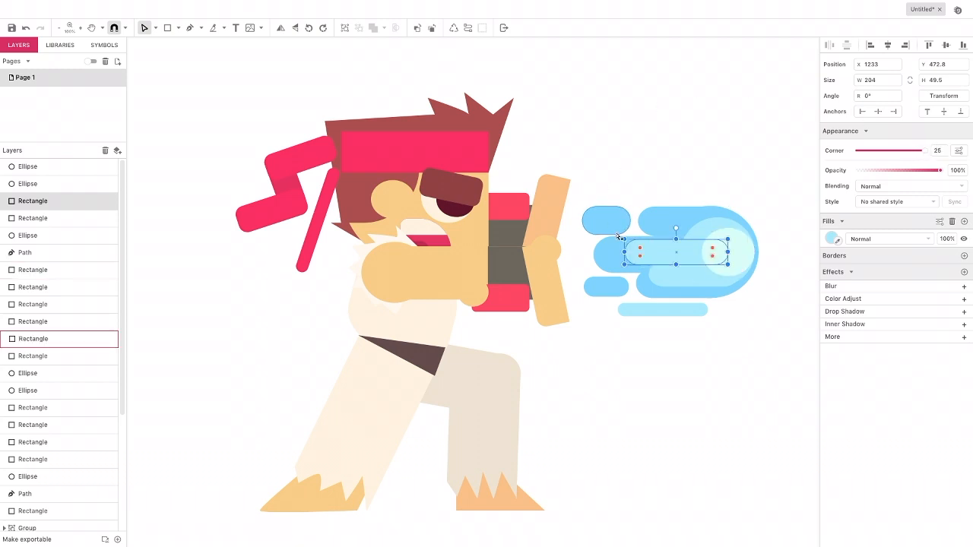
Paste another pale blue bar, size it to 113 × 49.5, and place it at the middle circle's upper edge
key("ctrl+v")
left_click_drag(462, 290, 678, 226)
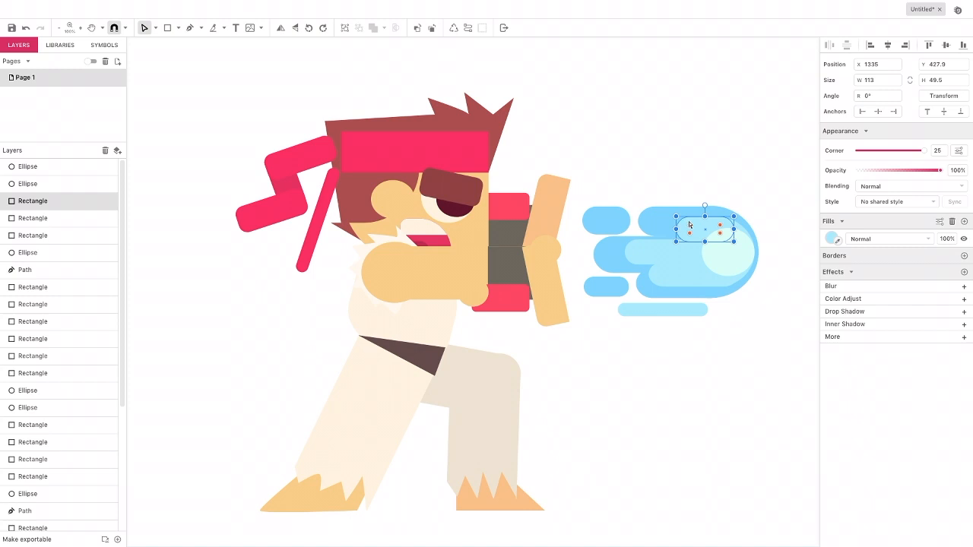
left_click(662, 163)
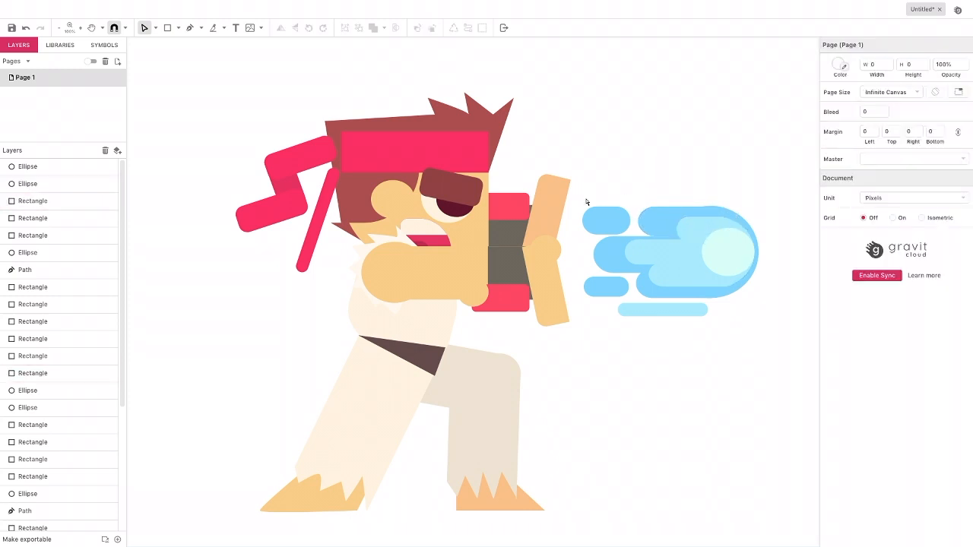
Paste a bar over the lower part of the inner circle, fill it with that circle's #D8FFF9, and shorten it to 143 × 49.5
key("ctrl+v")
left_click_drag(476, 285, 688, 262)
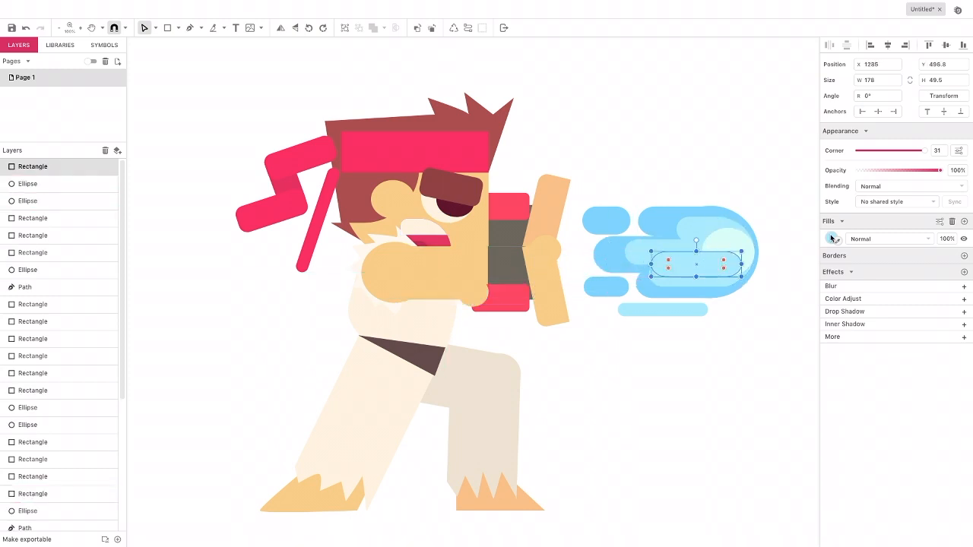
left_click(832, 239)
left_click(836, 336)
left_click(733, 251)
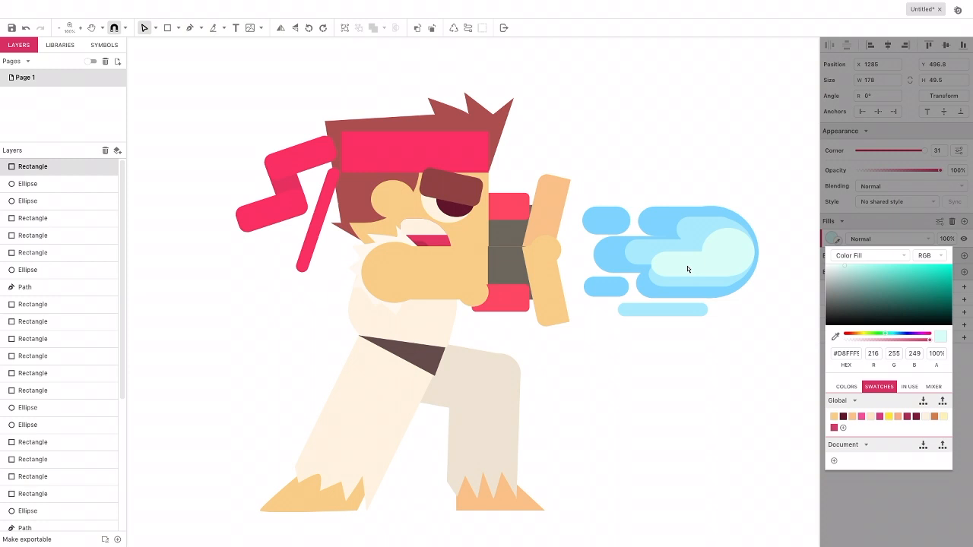
left_click(687, 266)
left_click_drag(649, 263, 670, 263)
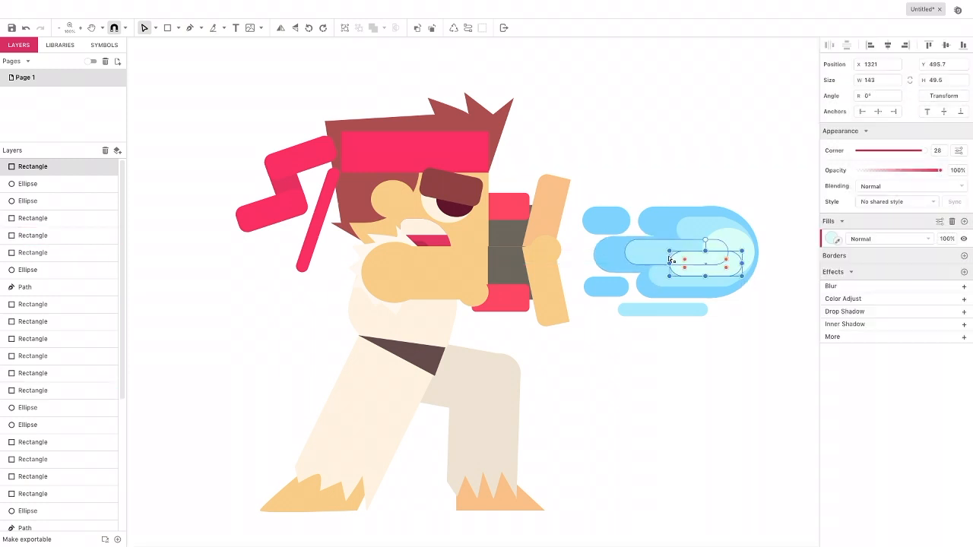
Paste a 107 × 49.5 bar at the inner circle's upper edge and fill it with that circle's light mint colour
key("ctrl+v")
left_click_drag(484, 292, 687, 241)
left_click(830, 238)
left_click(835, 336)
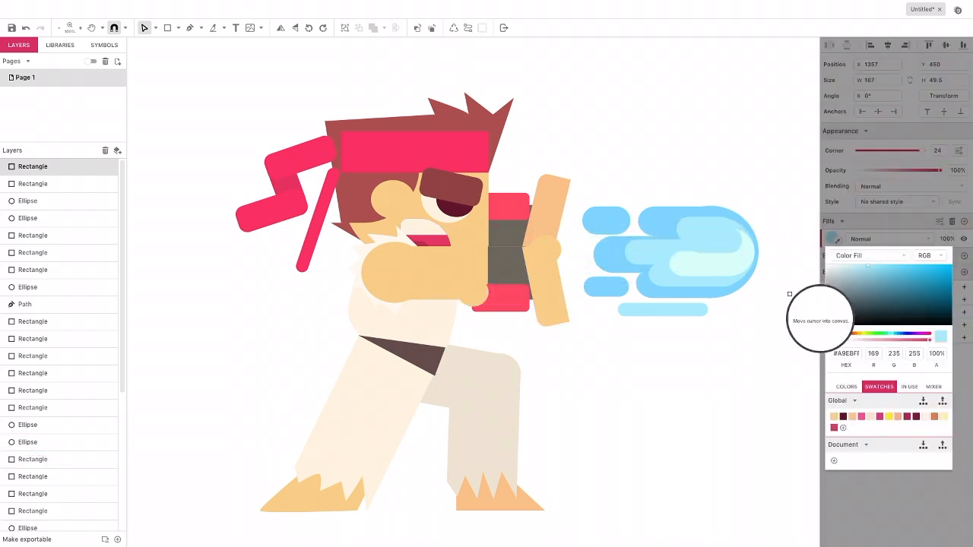
left_click(699, 247)
left_click(699, 236)
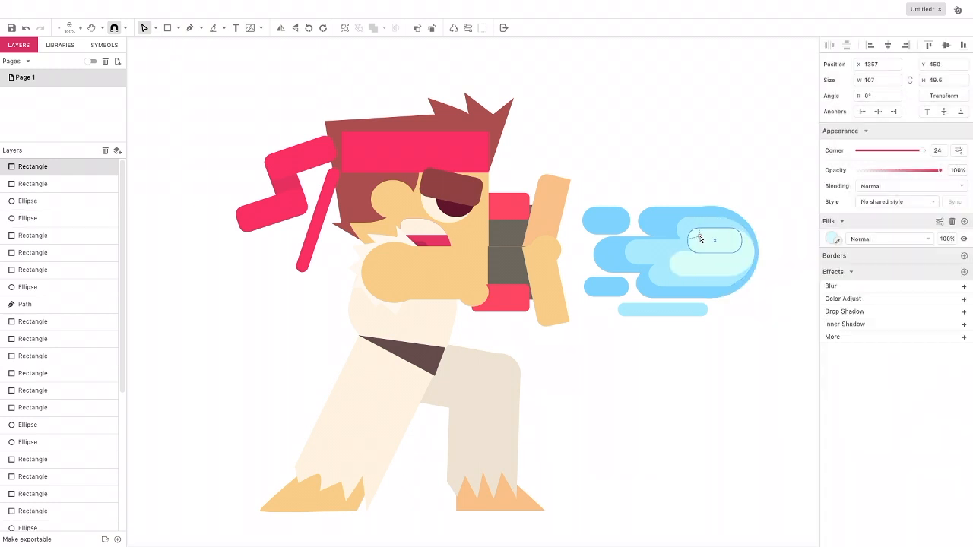
left_click(641, 157)
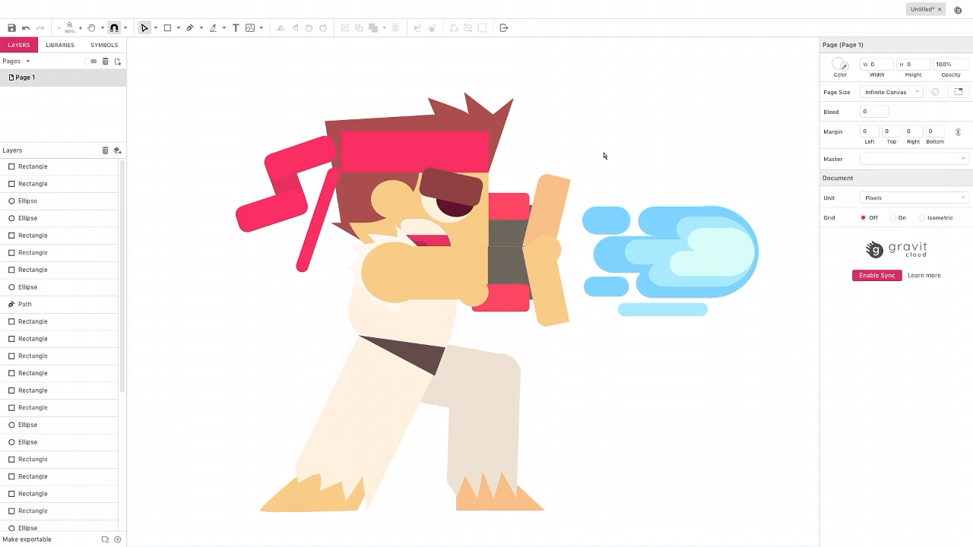
Draw a small ellipse about 58 × 47.6 at the front of the inner circle, fill it white, and shift it slightly backward
left_click(178, 28)
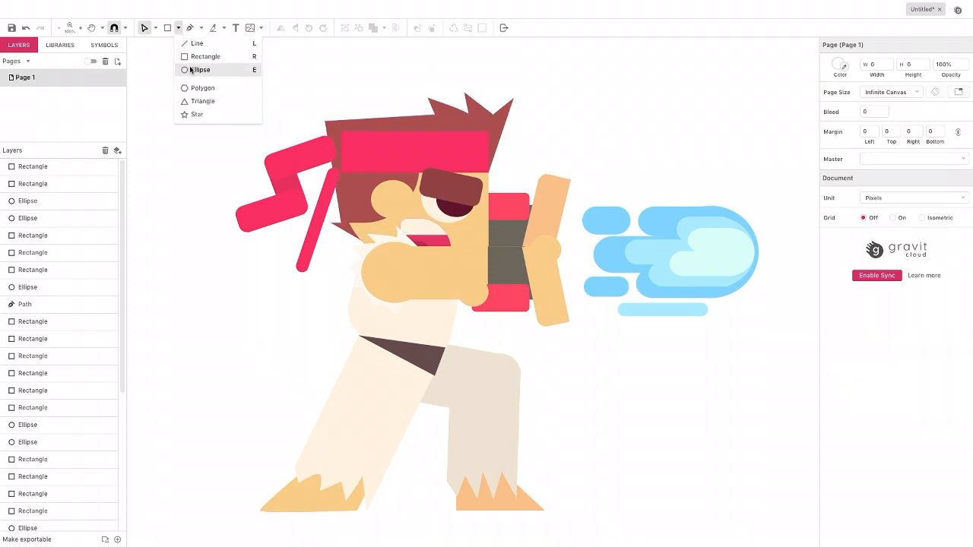
left_click(198, 67)
left_click_drag(726, 240, 755, 265)
left_click(831, 262)
left_click(836, 359)
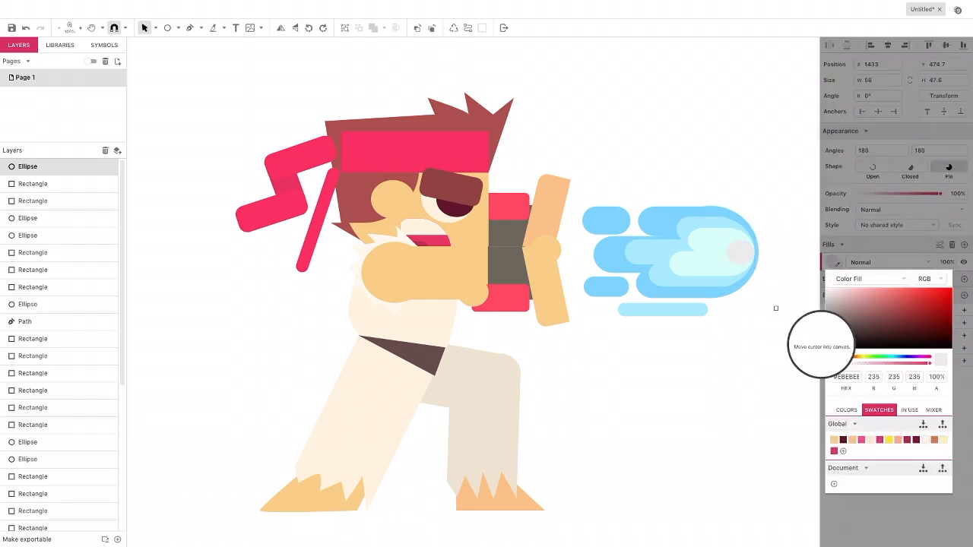
left_click(712, 262)
left_click_drag(841, 287, 828, 287)
left_click(729, 248)
left_click_drag(736, 254, 734, 253)
left_click(778, 322)
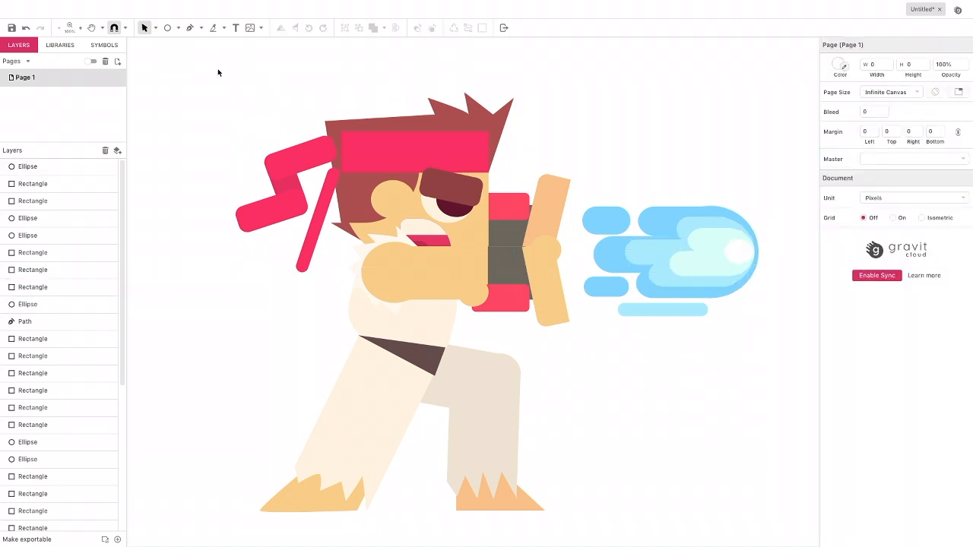
Draw a thin bar about 108.5 × 11 above the ball, fill it with the pale blue #A8EAFF, and round its corners
left_click(180, 28)
left_click(190, 57)
left_click_drag(663, 198, 717, 199)
left_click(833, 239)
left_click(836, 337)
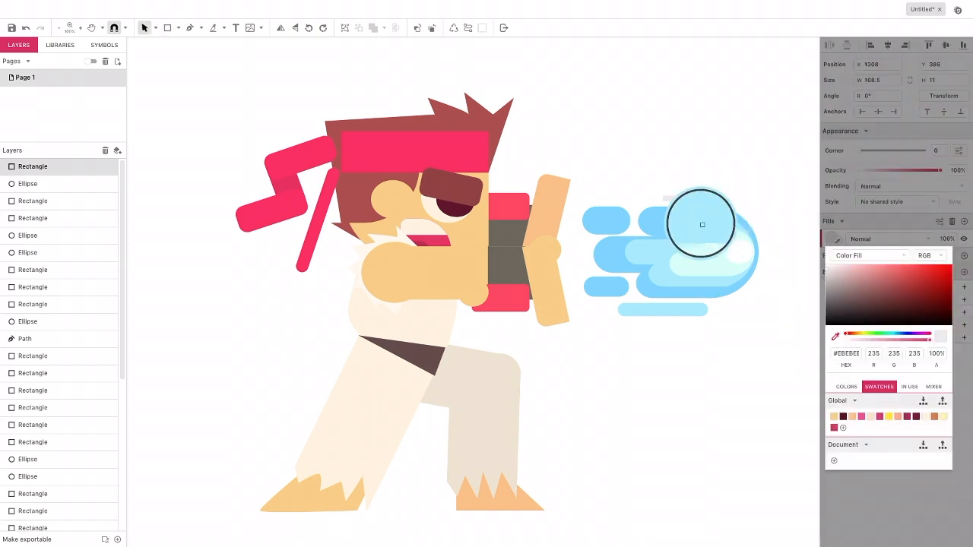
left_click(690, 216)
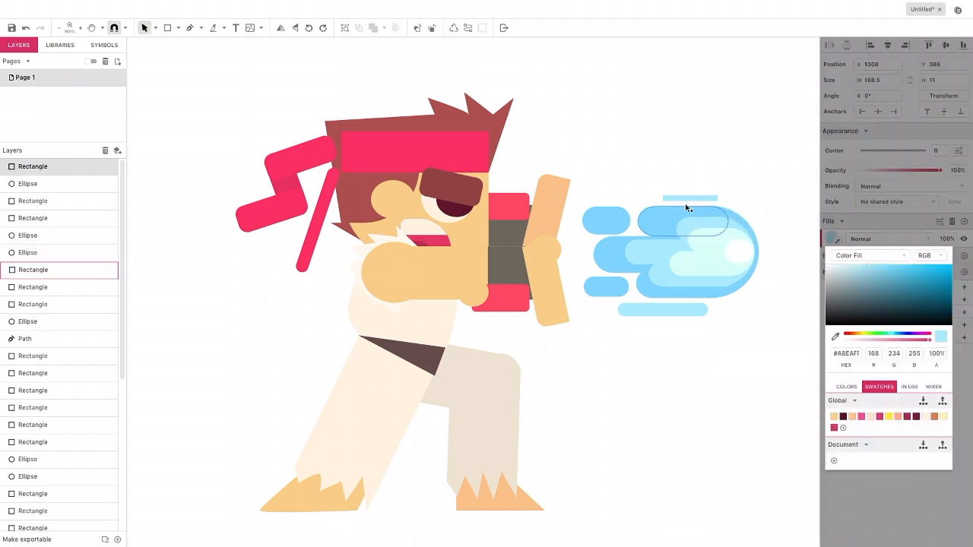
left_click(862, 152)
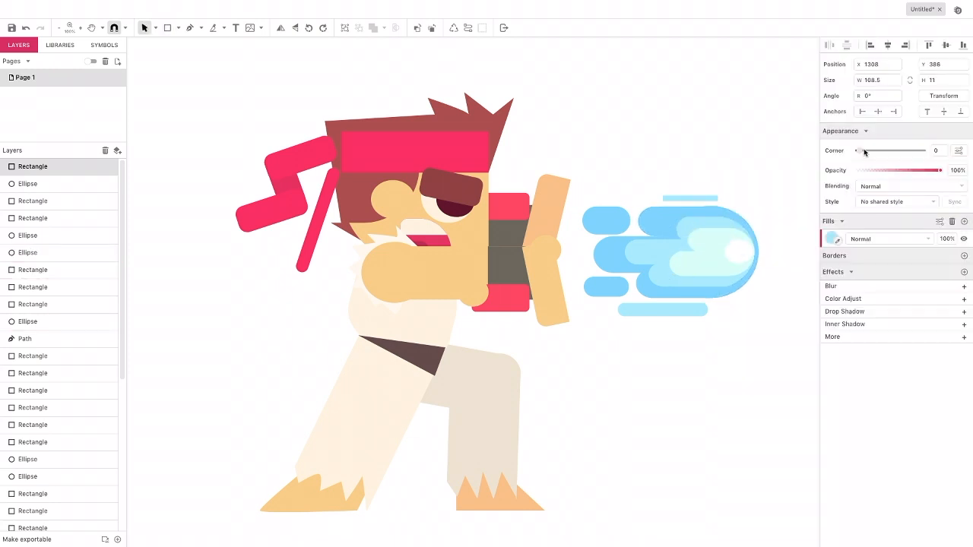
Duplicate the thin pale blue bar behind the upper trail bars, close to the hands, and shorten it to 53 × 11
left_click(671, 210)
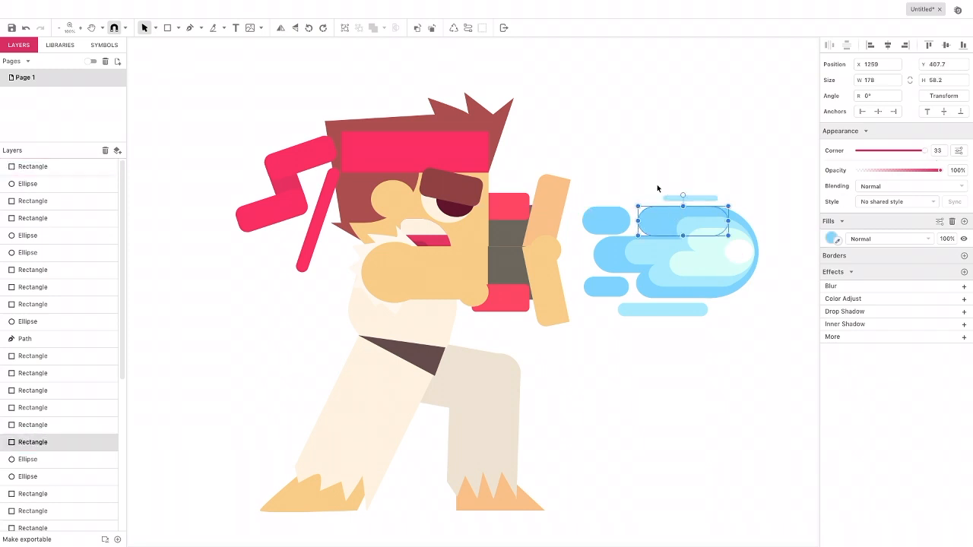
left_click(669, 199)
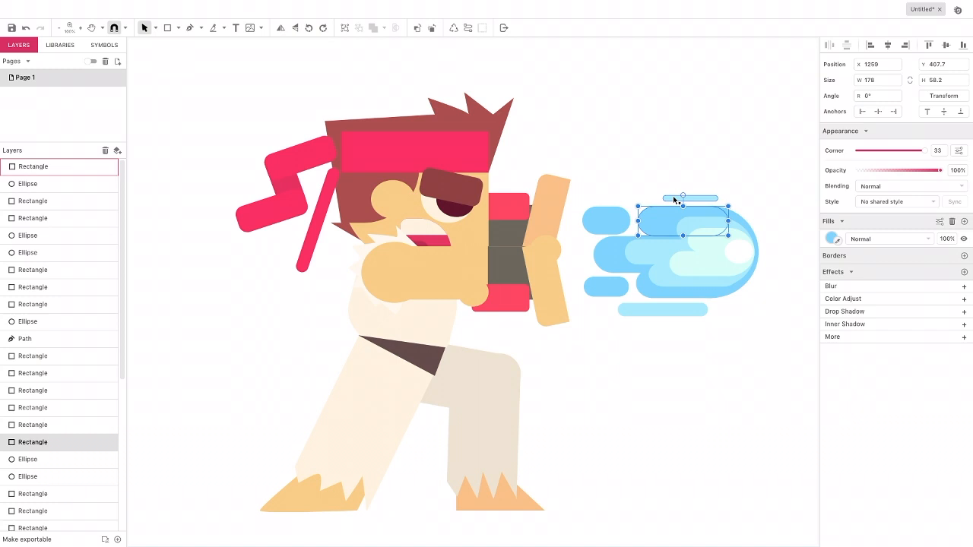
left_click_drag(677, 197, 569, 240)
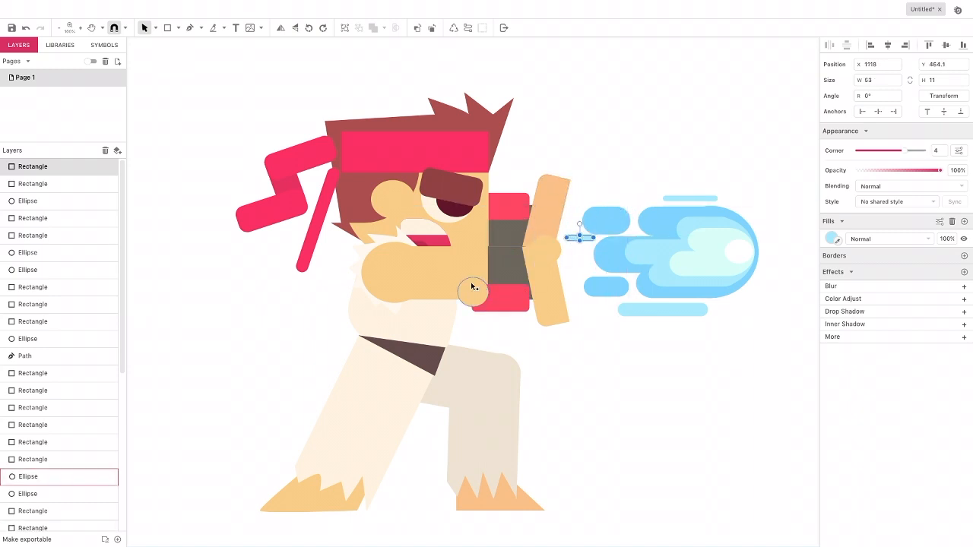
Paste another thin pale blue bar just below the rear trail bars and flatten it to 108.5 × 3
left_click(449, 292)
left_click_drag(460, 293, 586, 300)
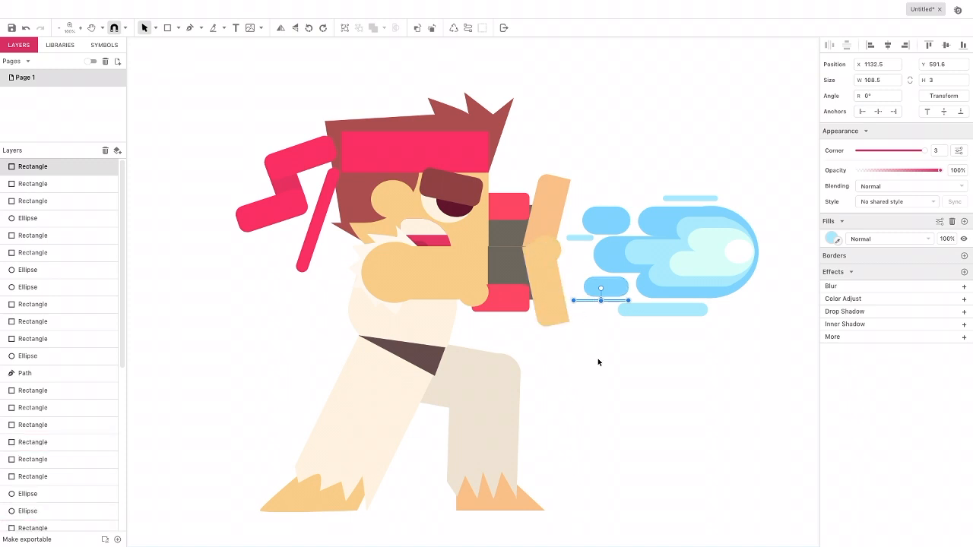
left_click(599, 383)
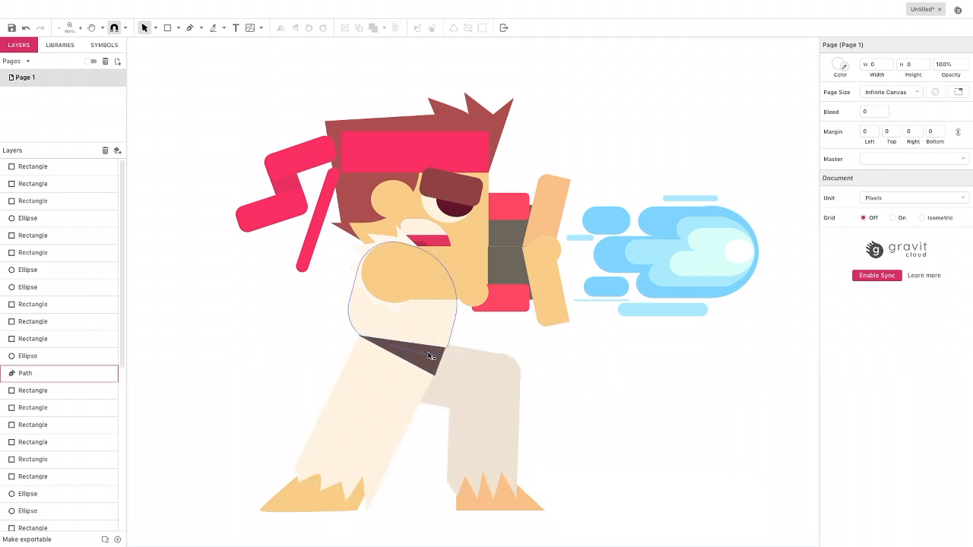
Draw a triangular belt end about 42.3 × 123 hanging from the belt's tip, without a border and filled with the belt's #644C4C
left_click(189, 28)
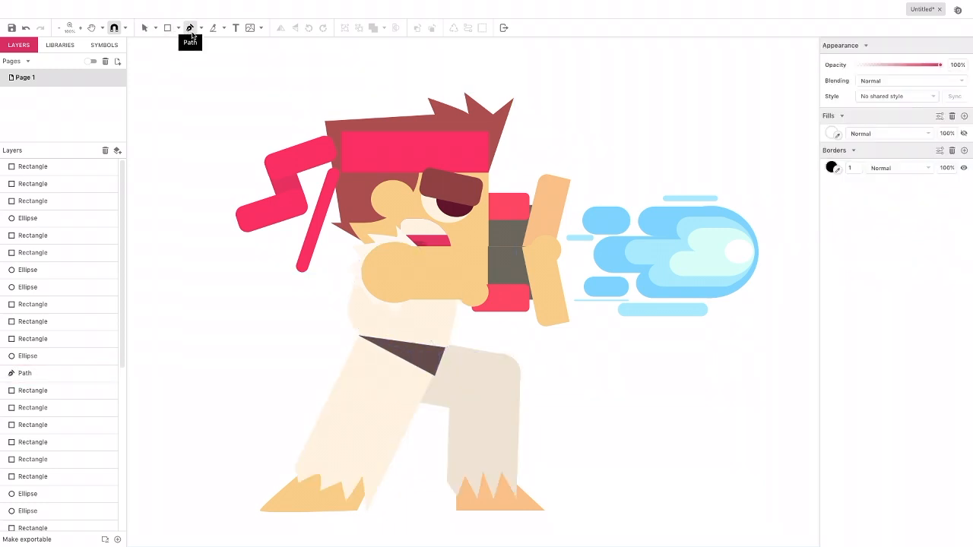
left_click(438, 378)
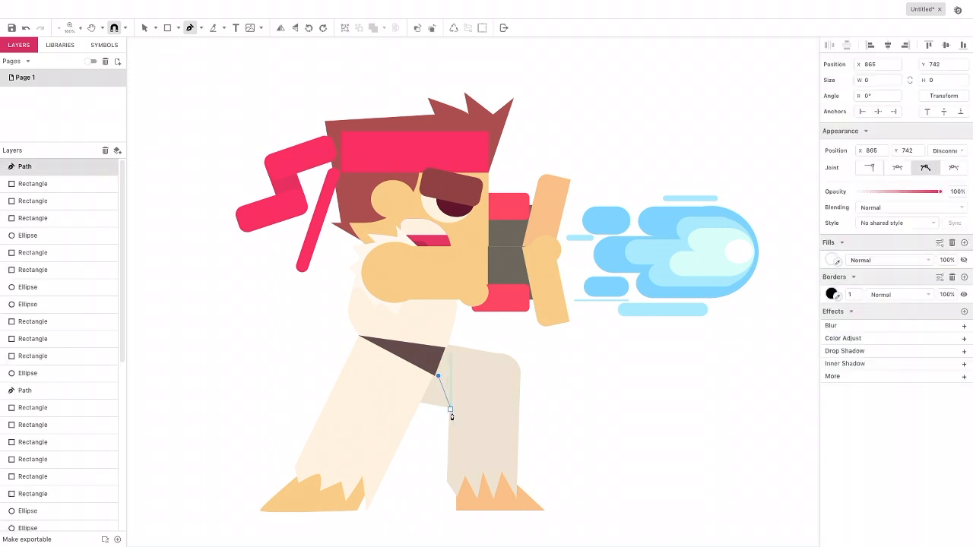
left_click(455, 427)
left_click(435, 438)
left_click(438, 378)
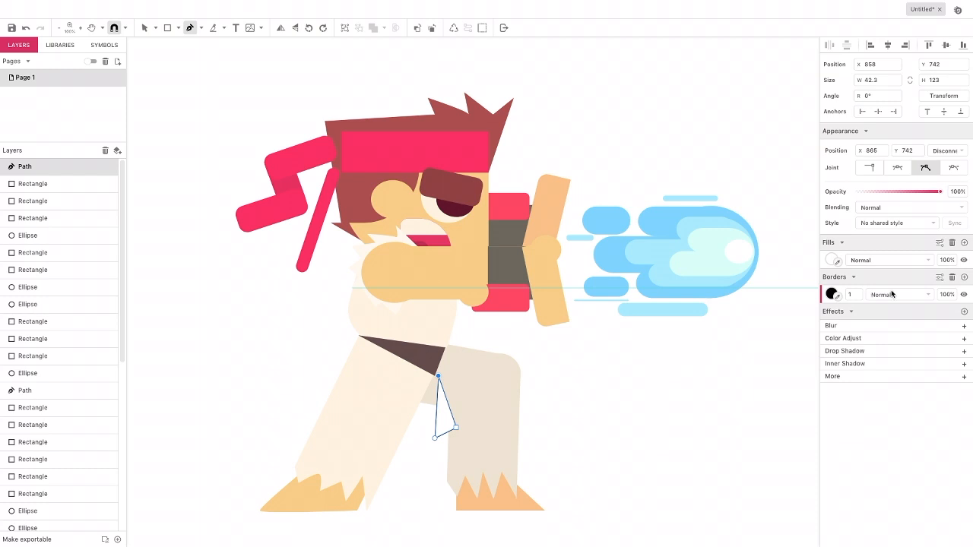
left_click(951, 276)
left_click(834, 260)
left_click(835, 357)
left_click(420, 354)
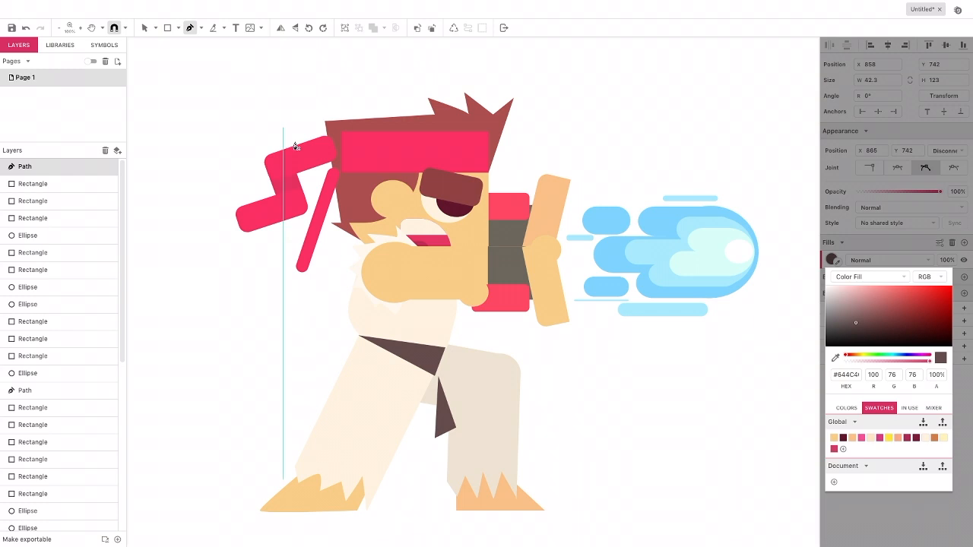
left_click(145, 28)
Draw a second triangular belt end about 67 × 102 angled toward the rear leg, without a border and filled with the belt's #644C4C
left_click(189, 28)
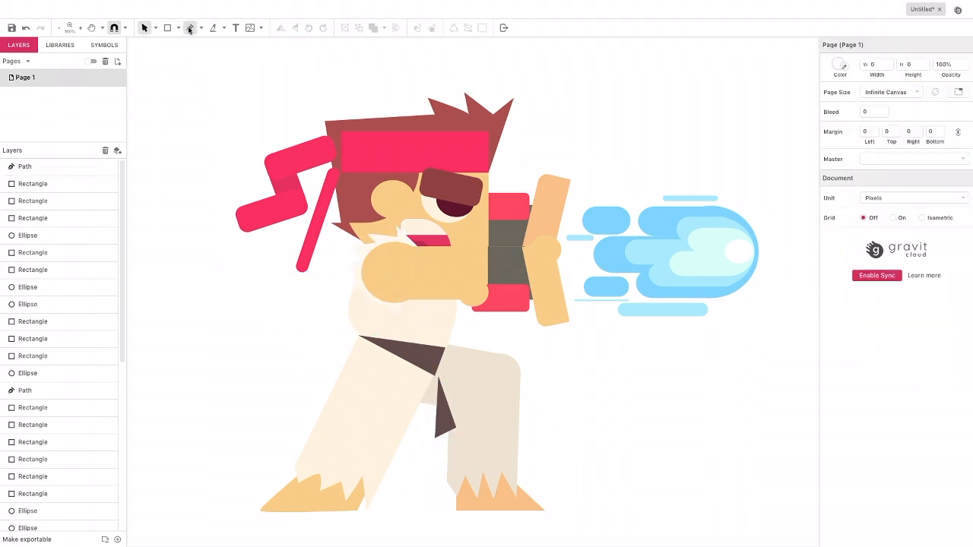
left_click(430, 376)
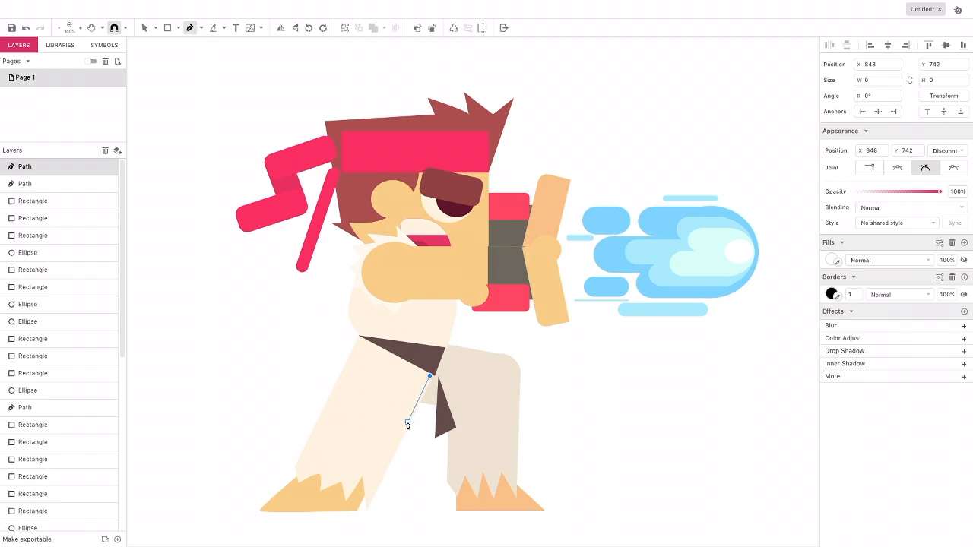
left_click(395, 419)
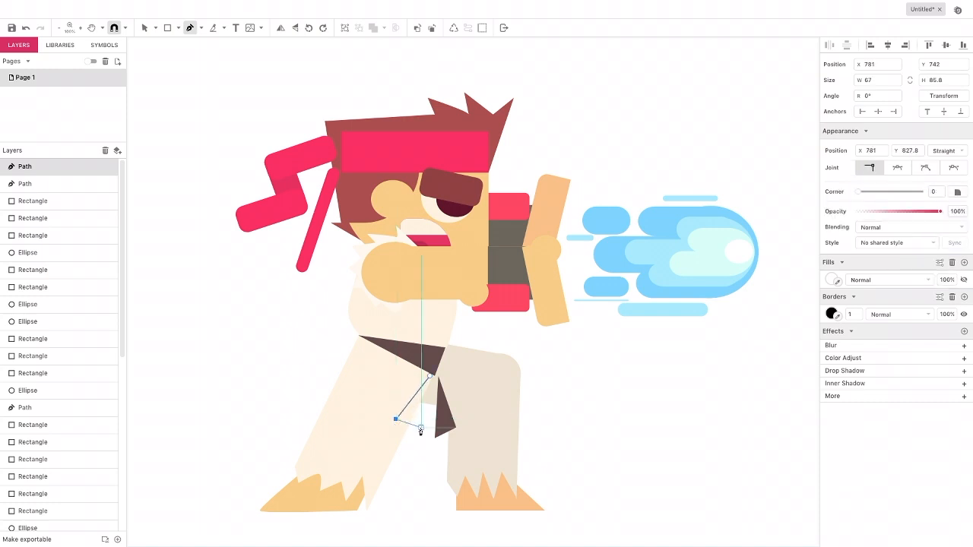
left_click(421, 427)
left_click(430, 376)
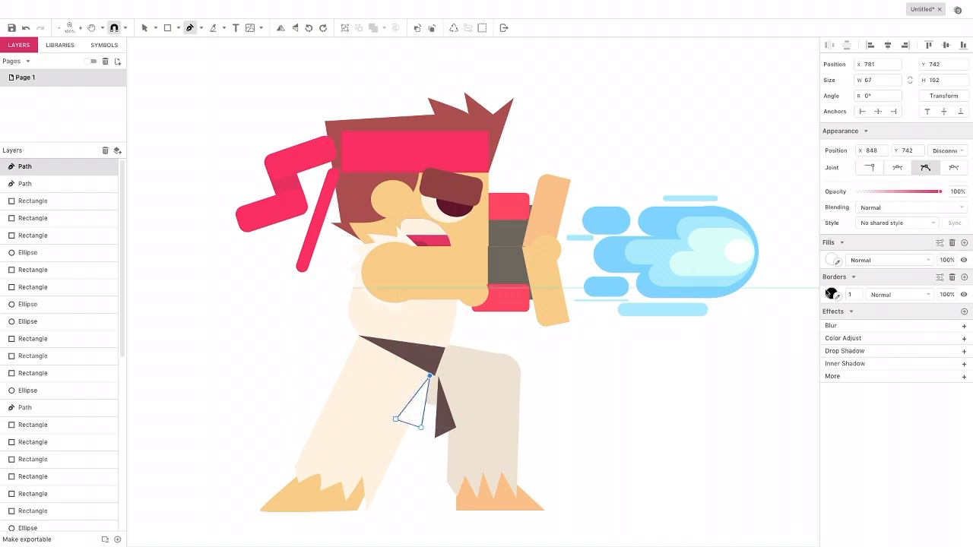
left_click(953, 278)
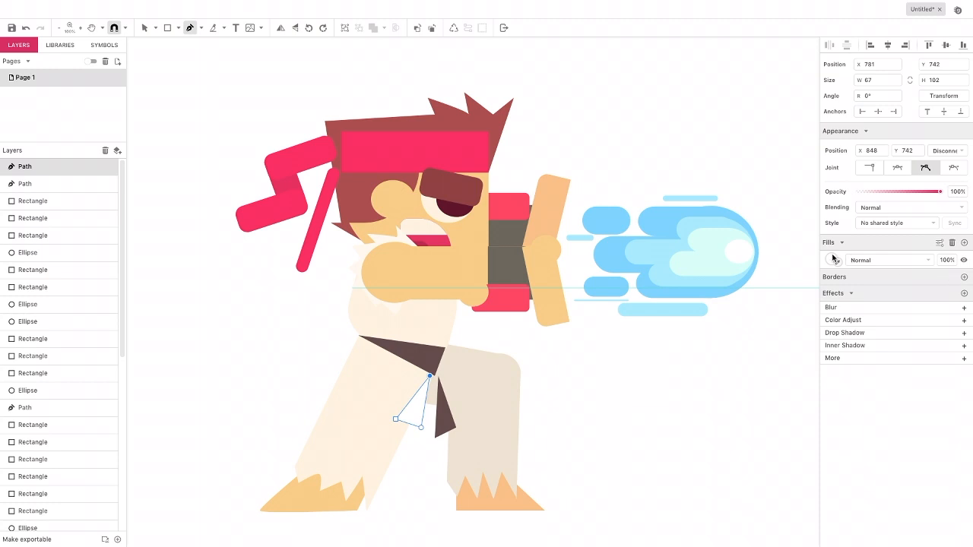
left_click(831, 258)
left_click(835, 357)
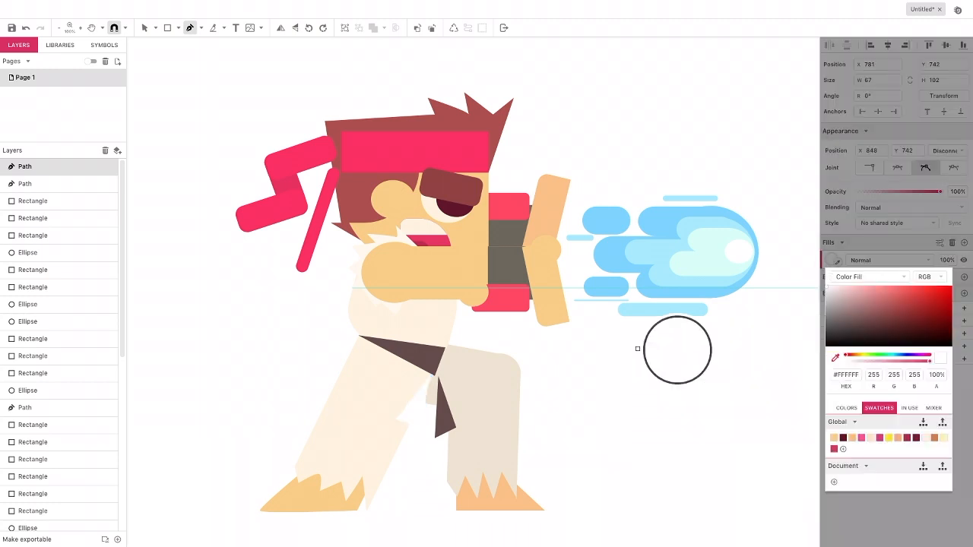
left_click(416, 357)
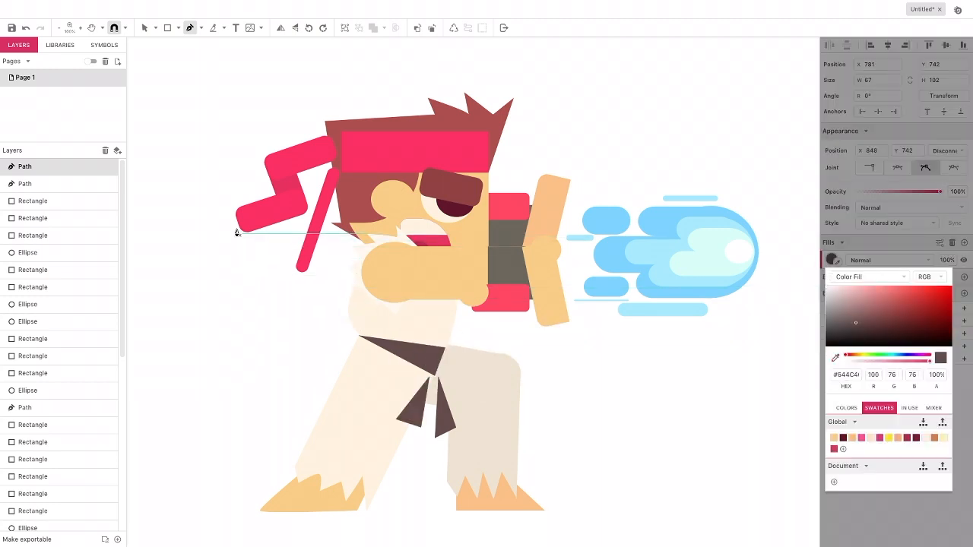
left_click(145, 29)
left_click(196, 74)
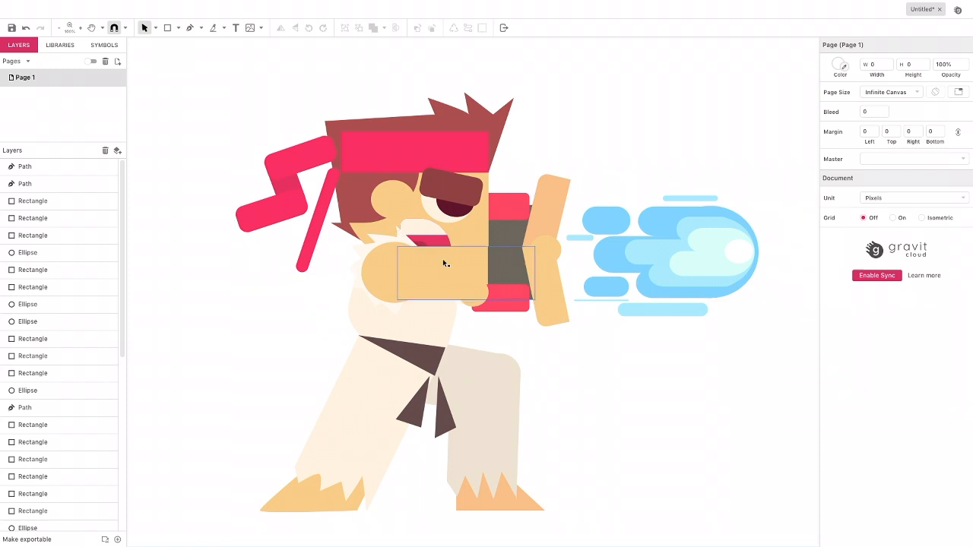
Move the small skin-coloured circle off the lower wristband and delete it
left_click_drag(471, 295, 570, 379)
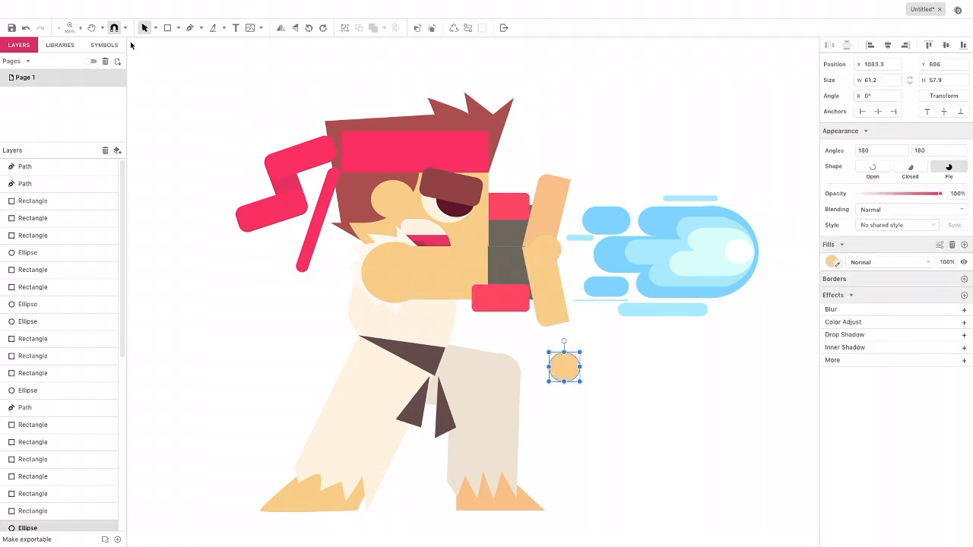
key("Delete")
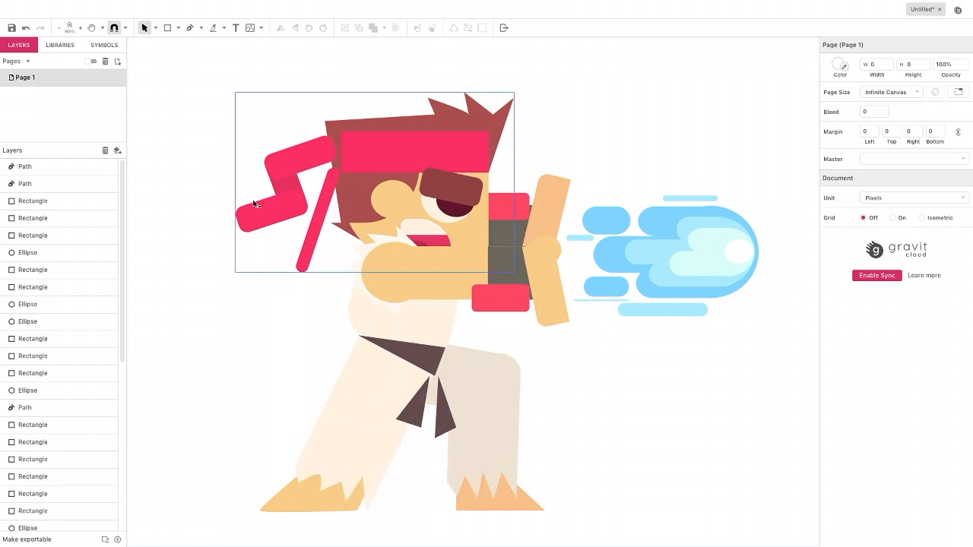
Group the whole fighter with the energy ball, scale it down to about 485 × 389.7 and move it to the canvas's upper-left corner
left_click_drag(215, 96, 769, 515)
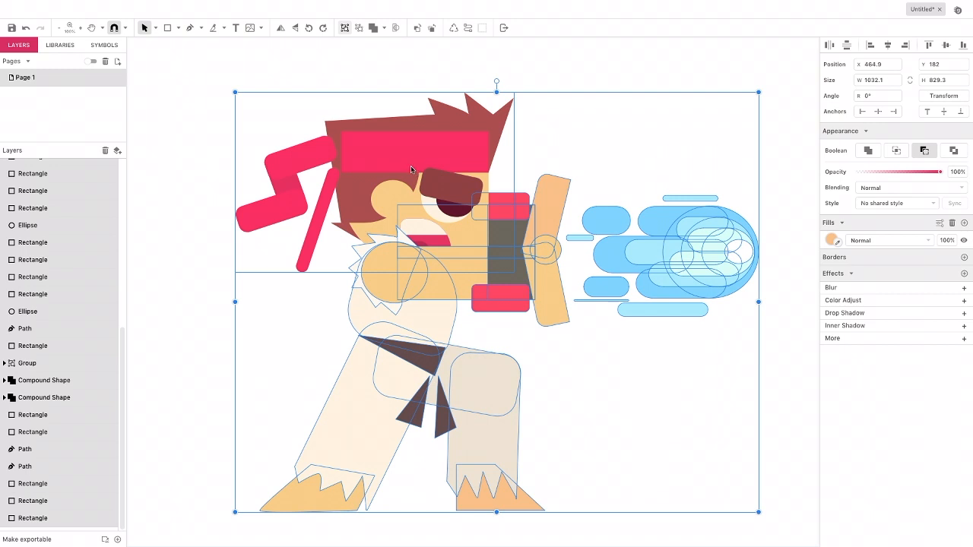
key("ctrl+g")
left_click_drag(234, 92, 415, 238)
left_click_drag(530, 352, 215, 162)
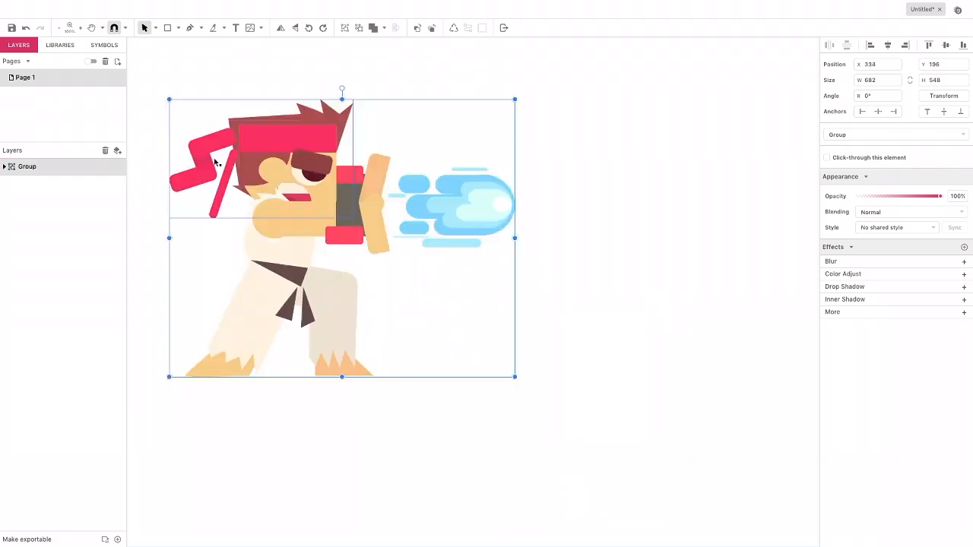
left_click_drag(169, 99, 269, 179)
left_click_drag(332, 234, 220, 148)
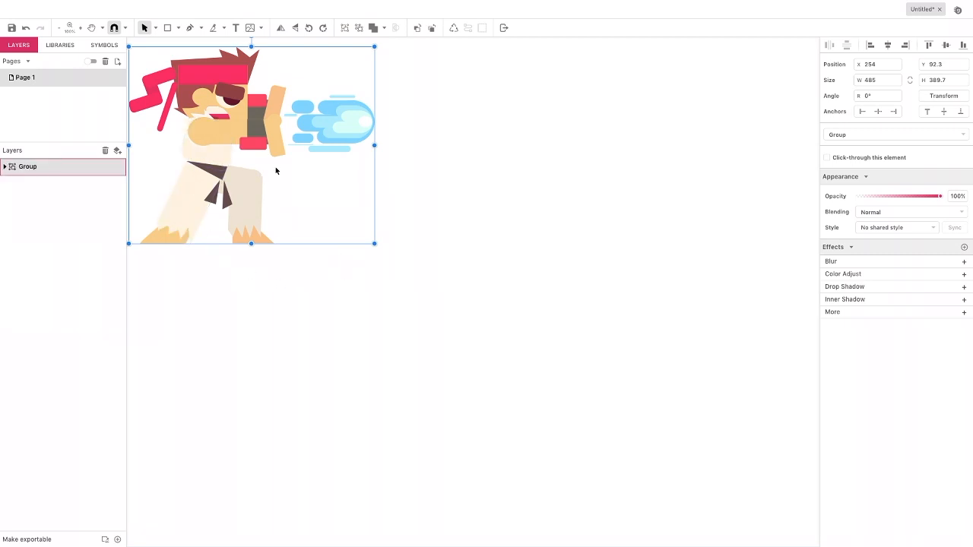
Draw a rectangular head 261 × 242 in the empty area beside the fighter and fill it with the skin swatch #F9CD87
left_click(177, 30)
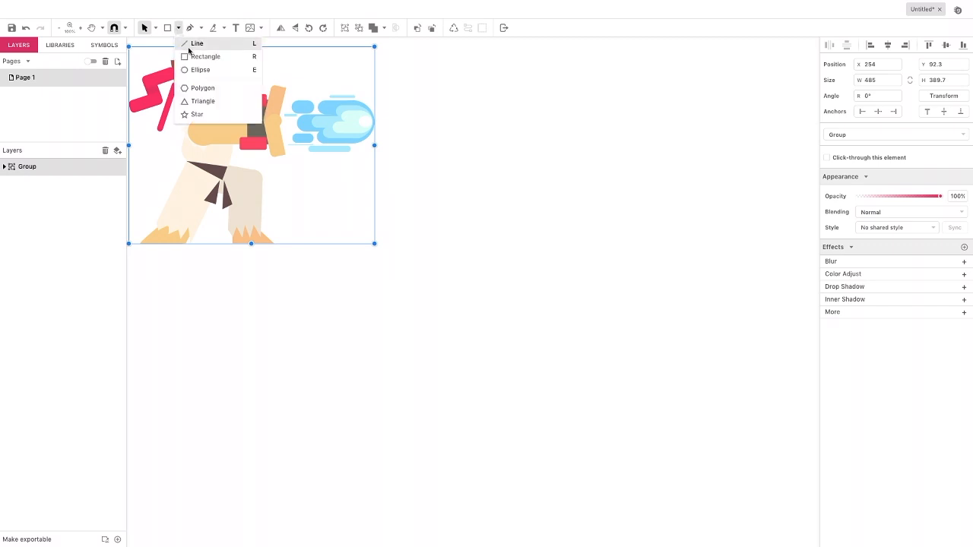
left_click(192, 52)
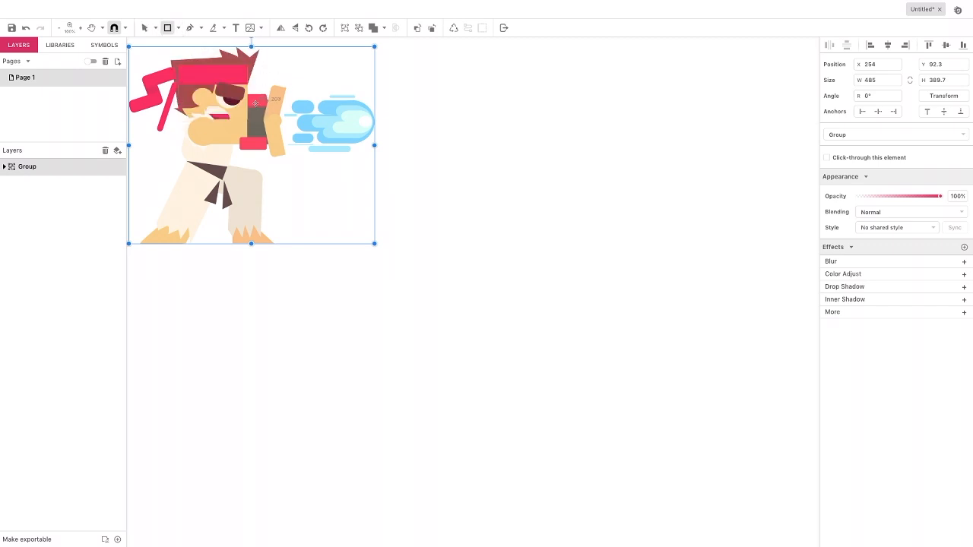
left_click_drag(498, 125, 631, 248)
left_click(830, 239)
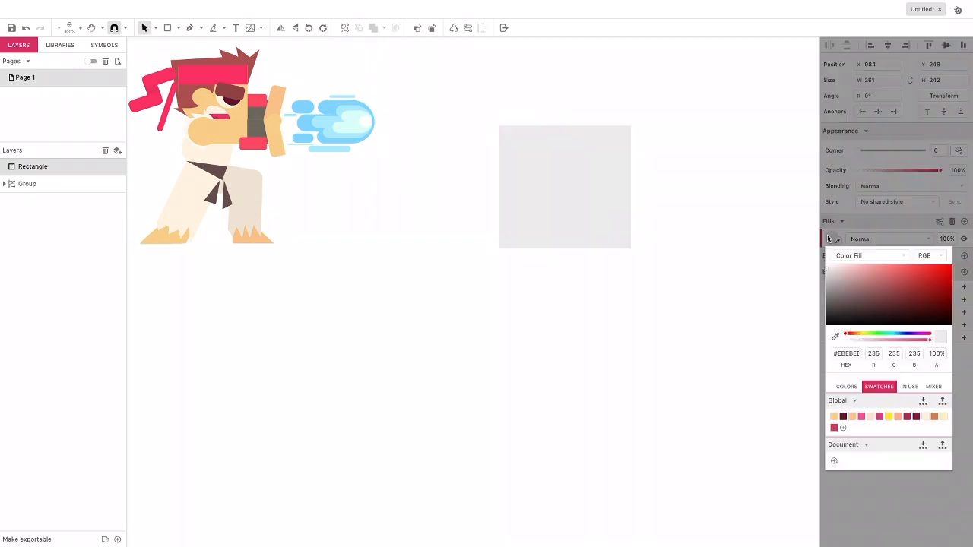
left_click(835, 415)
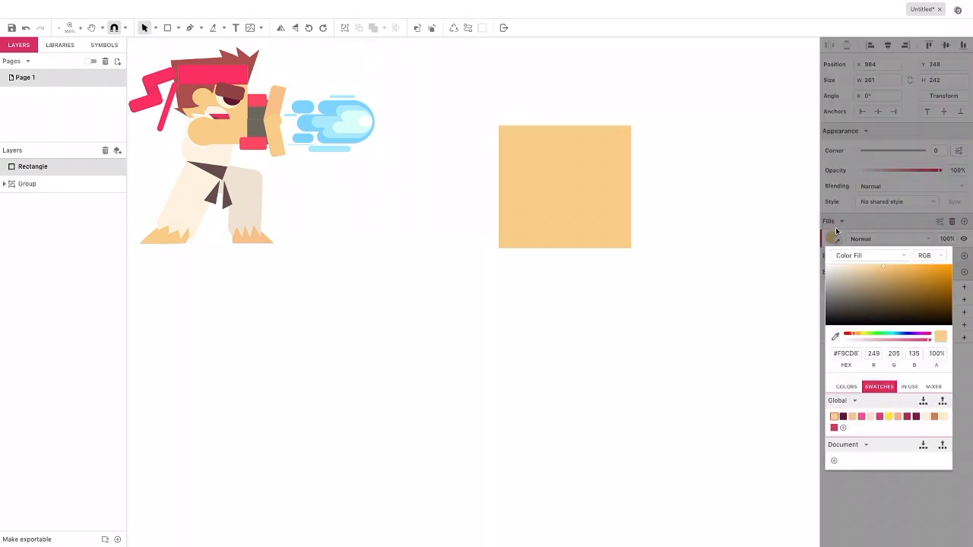
Round only the lower-right corner of the skin-coloured head, keeping its other three corners square
left_click(860, 152)
left_click_drag(861, 152, 921, 151)
left_click(957, 150)
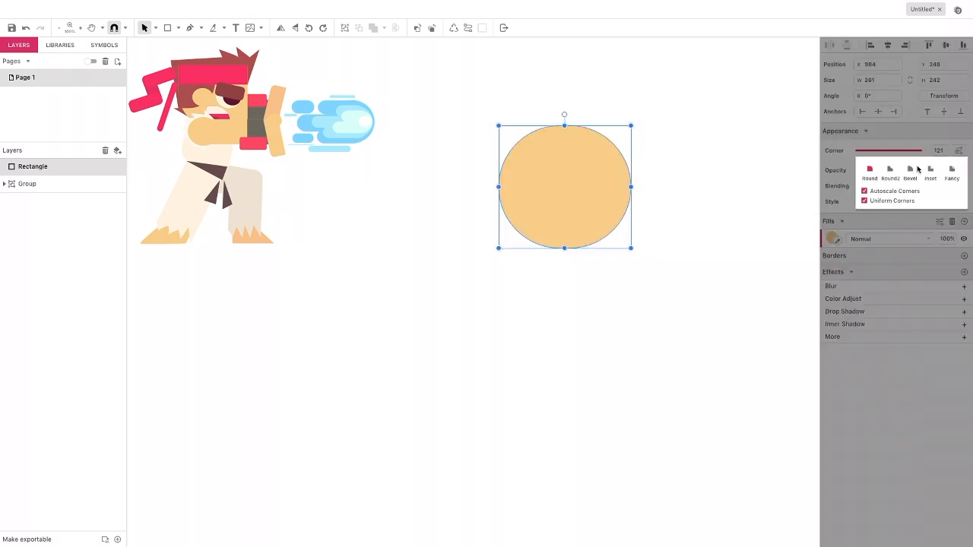
left_click(155, 28)
left_click(161, 54)
left_click_drag(559, 187, 528, 156)
left_click_drag(564, 189, 512, 248)
left_click_drag(569, 182, 642, 119)
left_click_drag(569, 187, 564, 183)
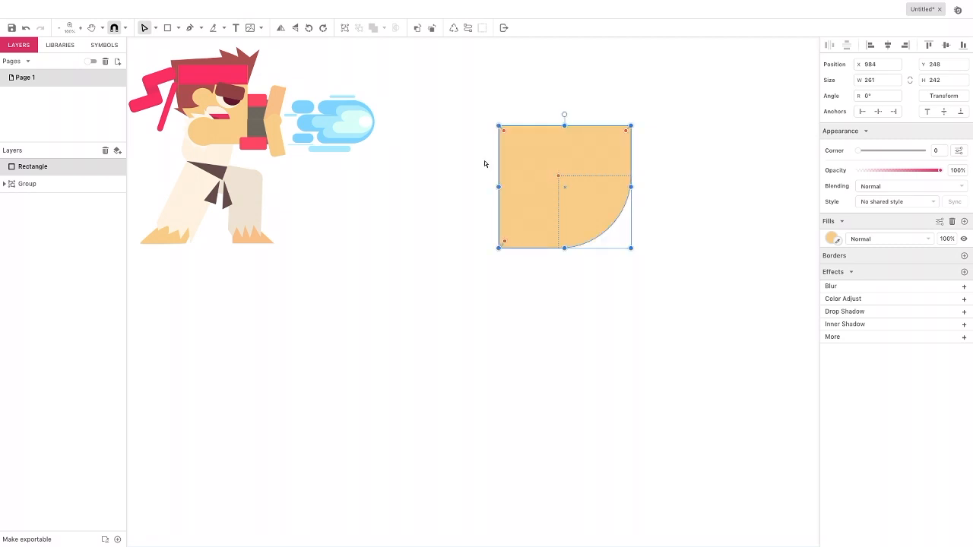
Draw a hair rectangle 170 × 127 at the new head's upper-left corner and fill it with purple #716184
left_click(167, 28)
left_click_drag(499, 125, 585, 189)
left_click(830, 238)
left_click_drag(847, 294, 858, 294)
left_click_drag(914, 334, 908, 334)
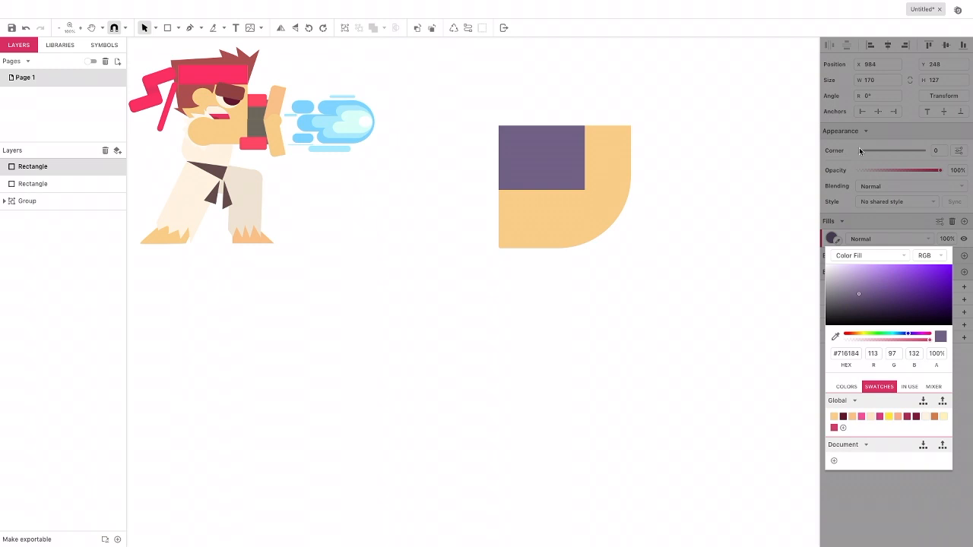
Give the purple hair shape a large curve on its lower-right corner only and enlarge it to 203 × 151
left_click(859, 149)
left_click_drag(858, 150, 925, 151)
left_click(957, 150)
left_click(873, 197)
left_click(155, 27)
left_click(183, 57)
left_click_drag(531, 158, 513, 143)
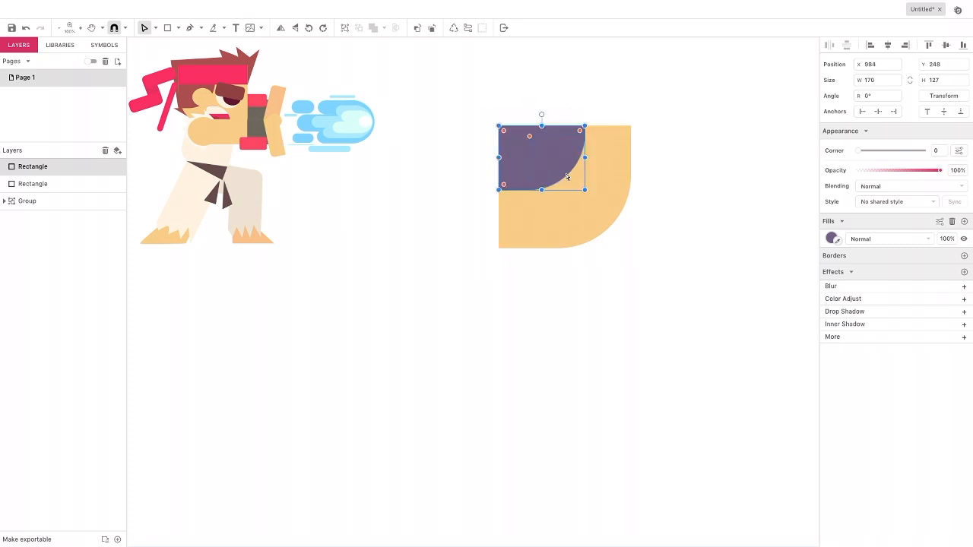
left_click_drag(583, 188, 601, 200)
left_click_drag(536, 138, 524, 133)
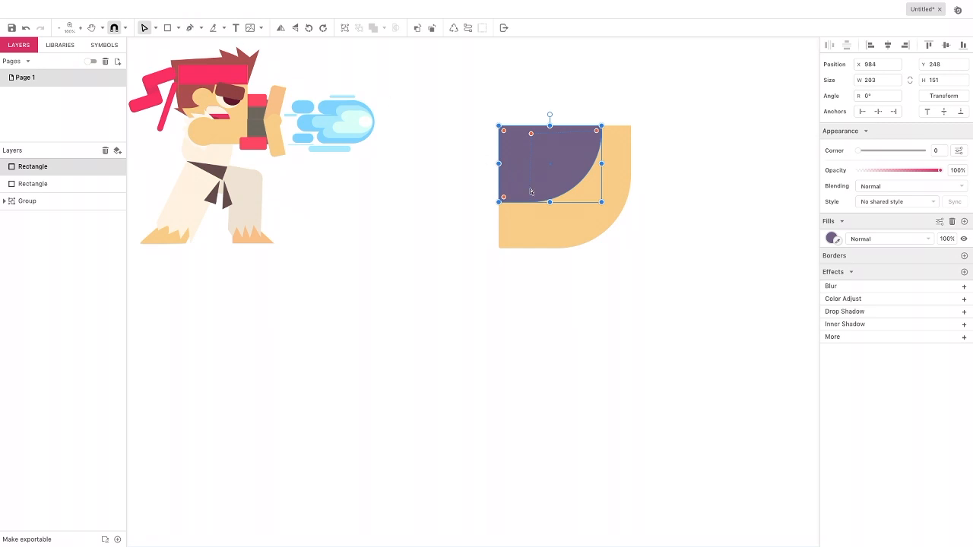
Paste a copy of the hair shape below the head and fill it with the darker purple #5A4C6A
key("ctrl+v")
left_click_drag(447, 281, 483, 285)
left_click(830, 239)
left_click_drag(860, 291, 860, 299)
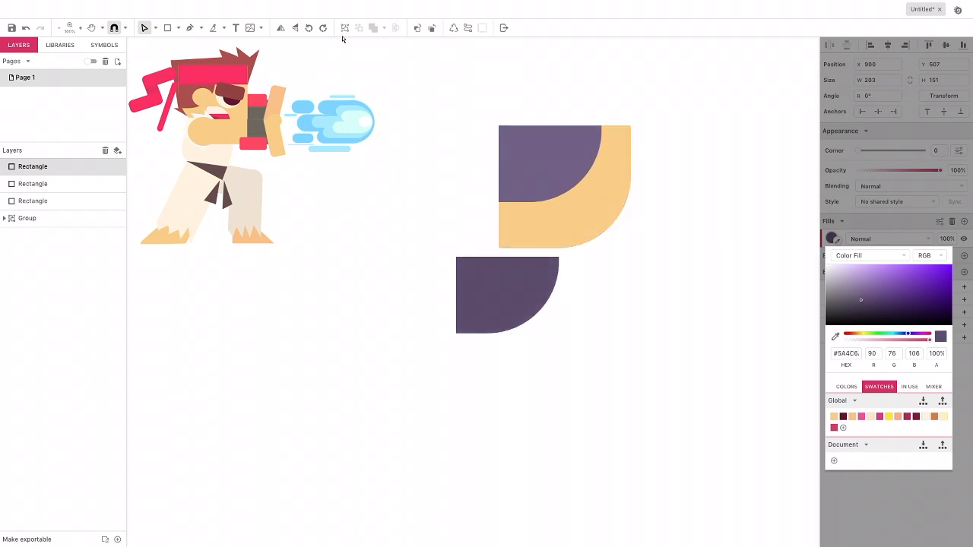
Mirror the darker hair copy horizontally and place it over the head's upper-right area, behind the lighter hair shape
left_click(296, 29)
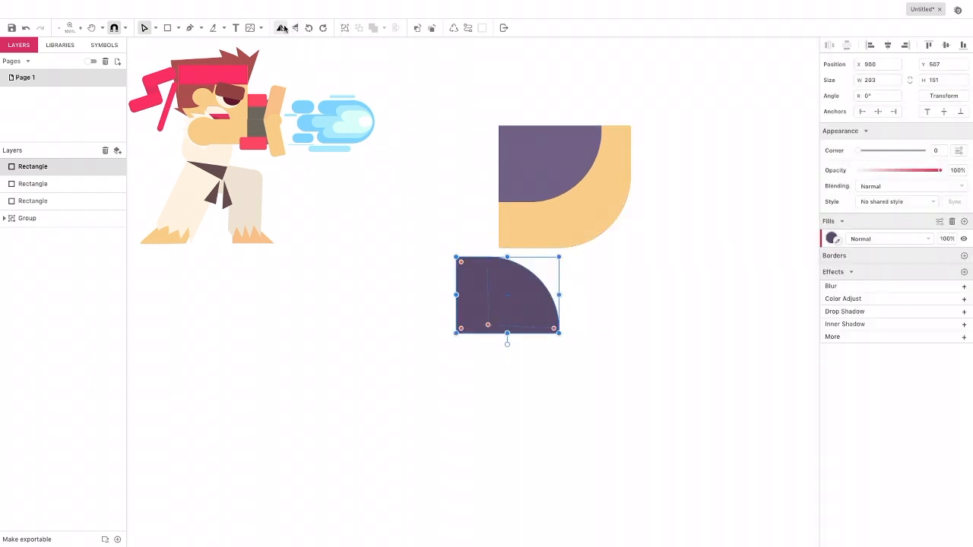
left_click(281, 28)
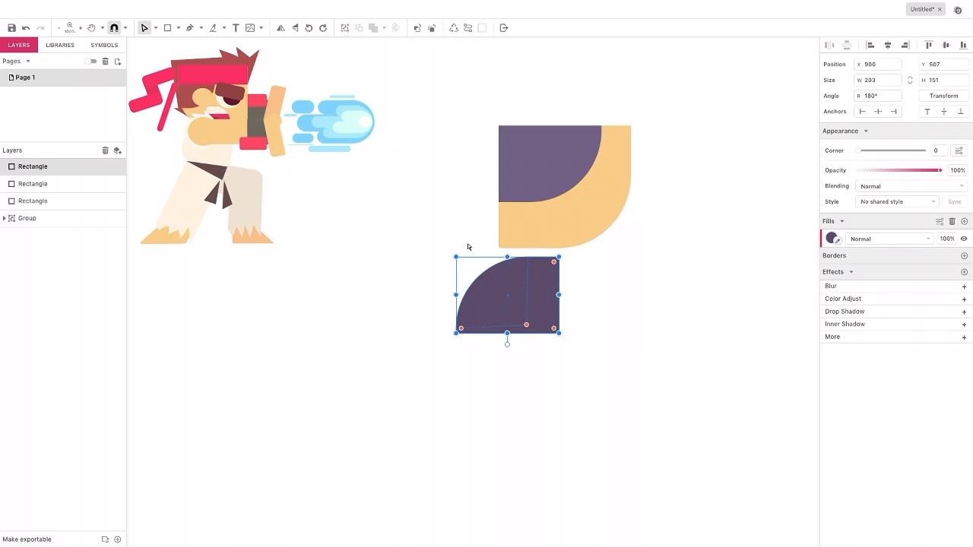
left_click(296, 28)
left_click_drag(495, 294, 575, 159)
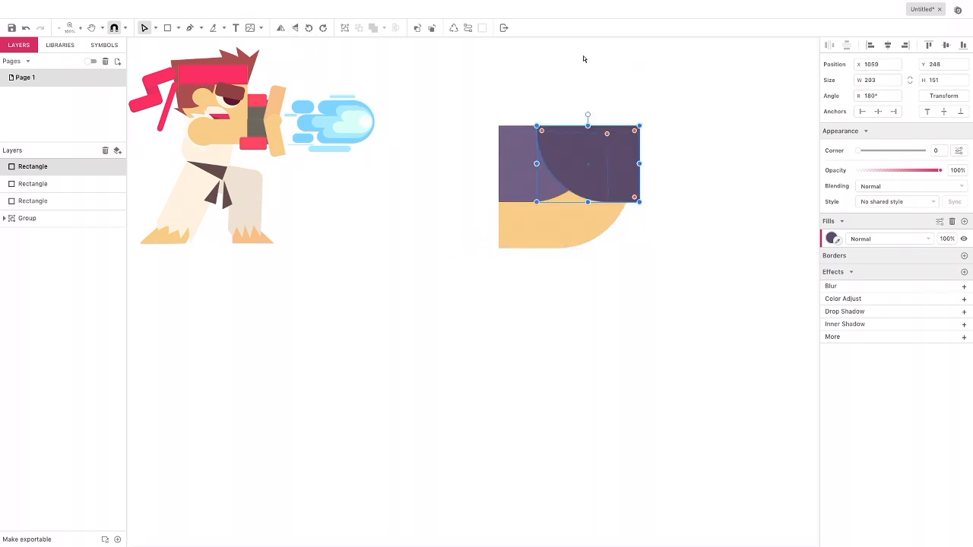
left_click(431, 28)
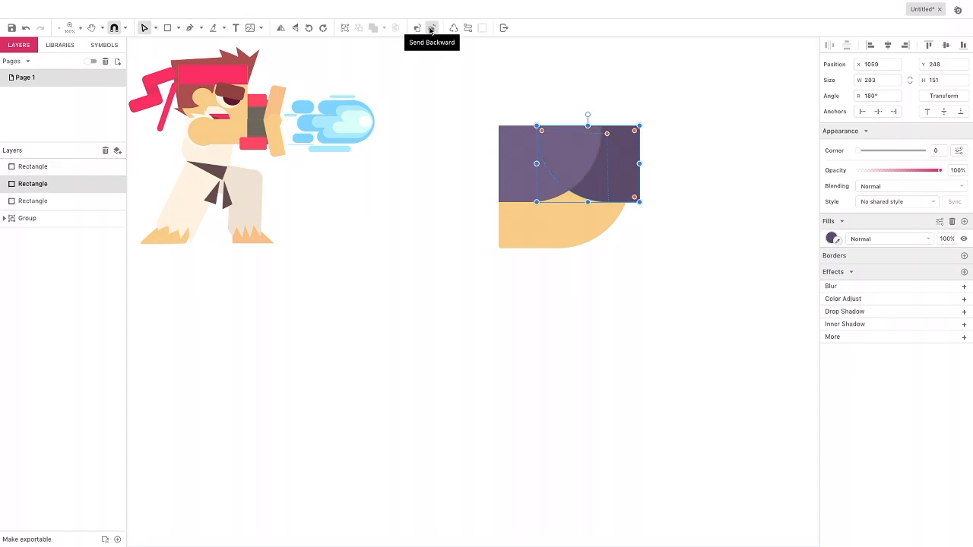
mouse_move(639, 202)
left_mouse_down()
mouse_move(622, 210)
mouse_move(612, 193)
left_mouse_up()
Clip the darker hair shape inside the skin-coloured head shape
left_click(155, 28)
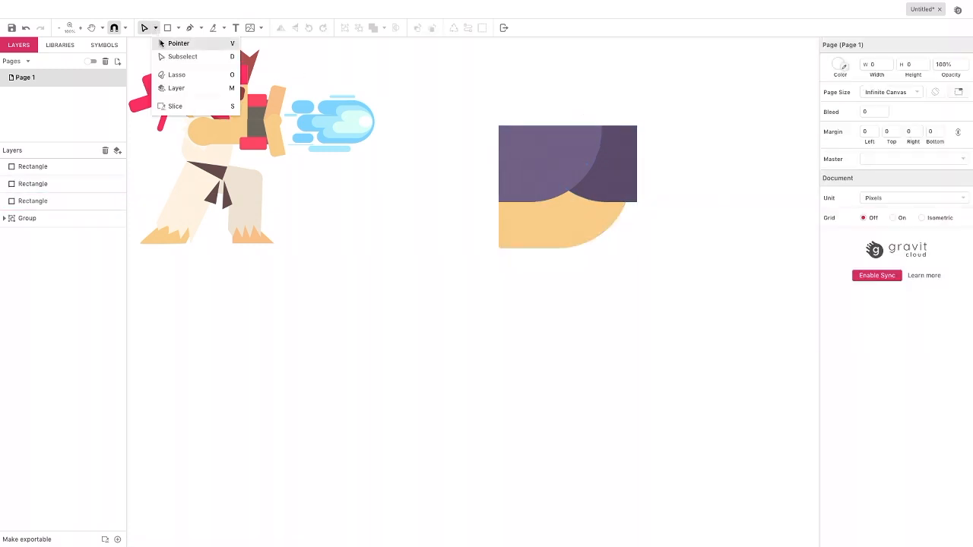
left_click(169, 46)
left_click_drag(632, 225, 612, 200)
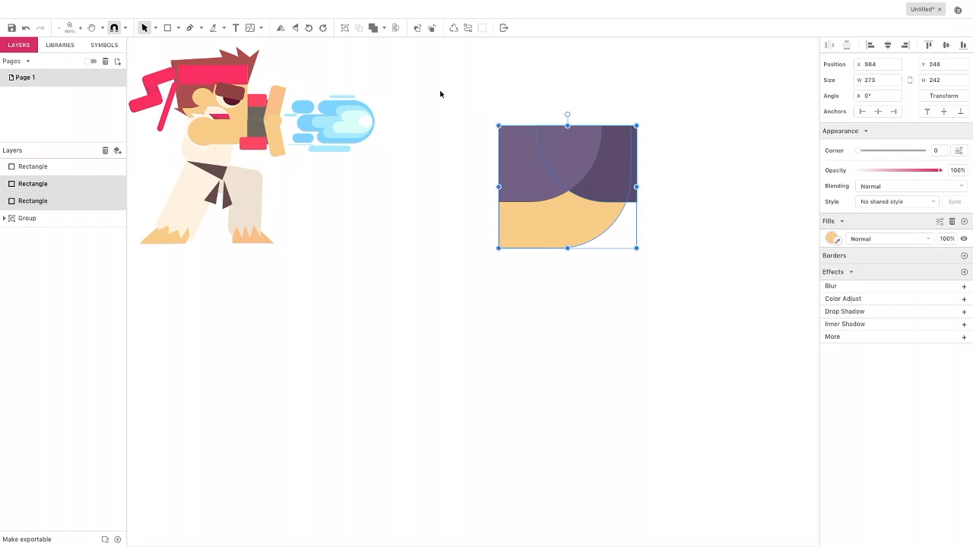
left_click(395, 28)
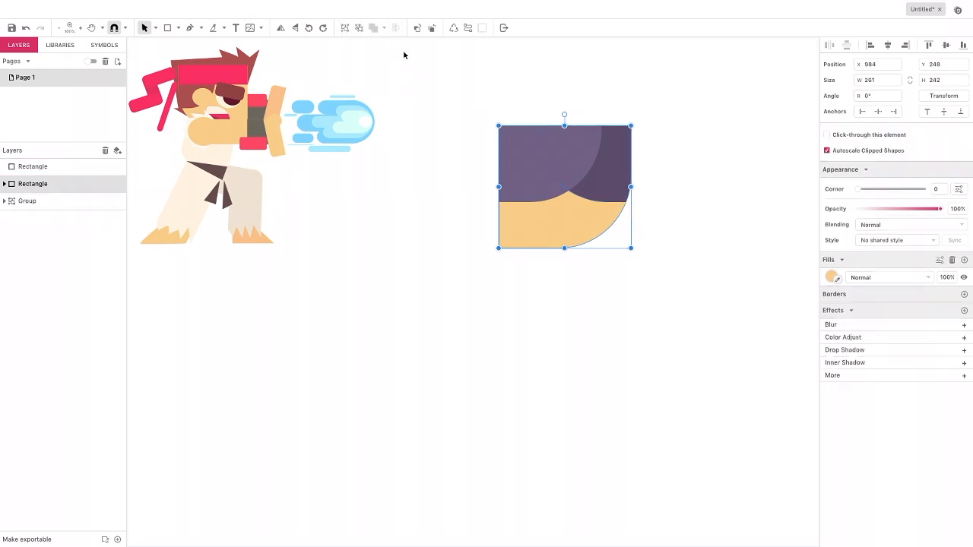
Draw a skin-coloured ear ellipse 67 × 62 on the head's right edge
left_click(179, 28)
left_click(200, 69)
left_click_drag(616, 170, 650, 203)
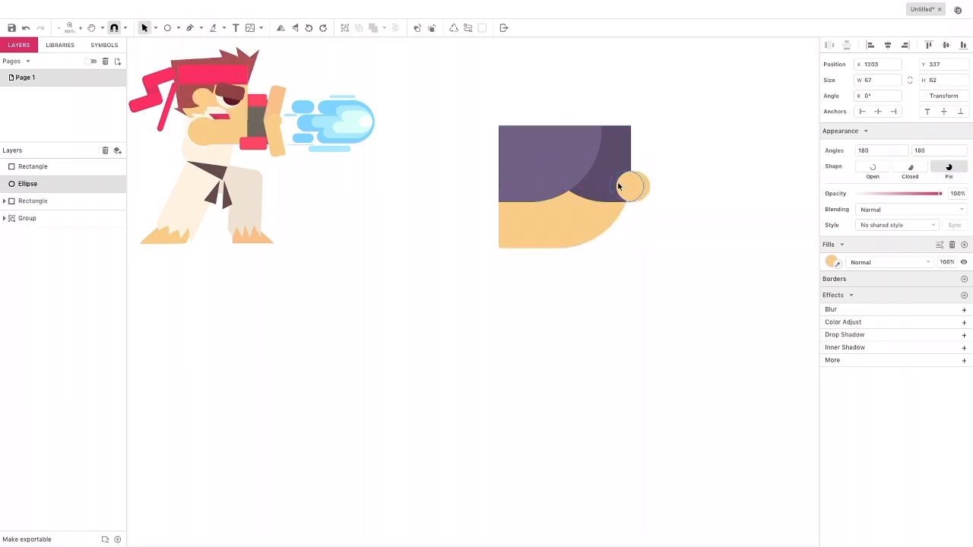
left_click(620, 183)
Draw a back-hair rectangle 296 × 223 over the head and fill it with dark purple #534762
left_click(179, 28)
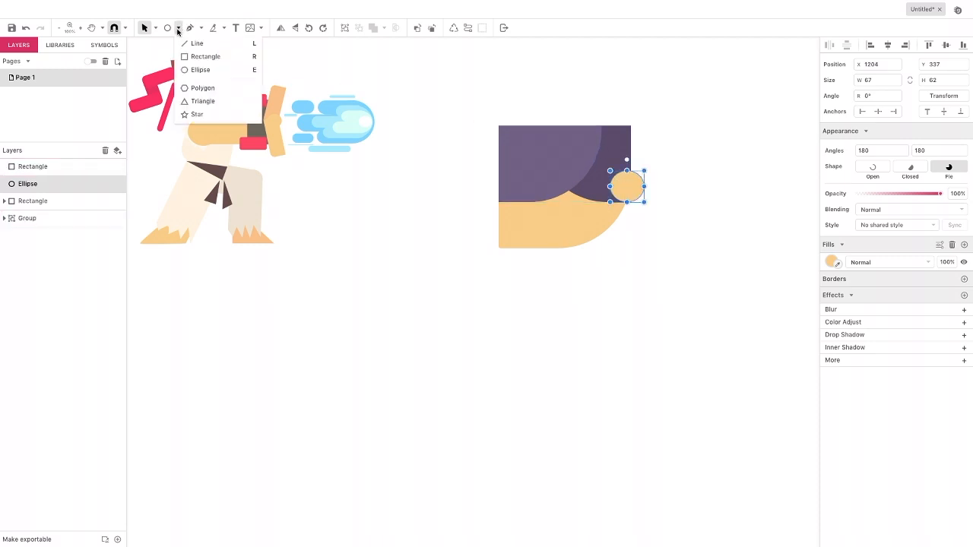
left_click(196, 55)
left_click_drag(487, 126, 637, 239)
left_click(831, 238)
left_click(835, 336)
left_click(567, 166)
left_click(858, 301)
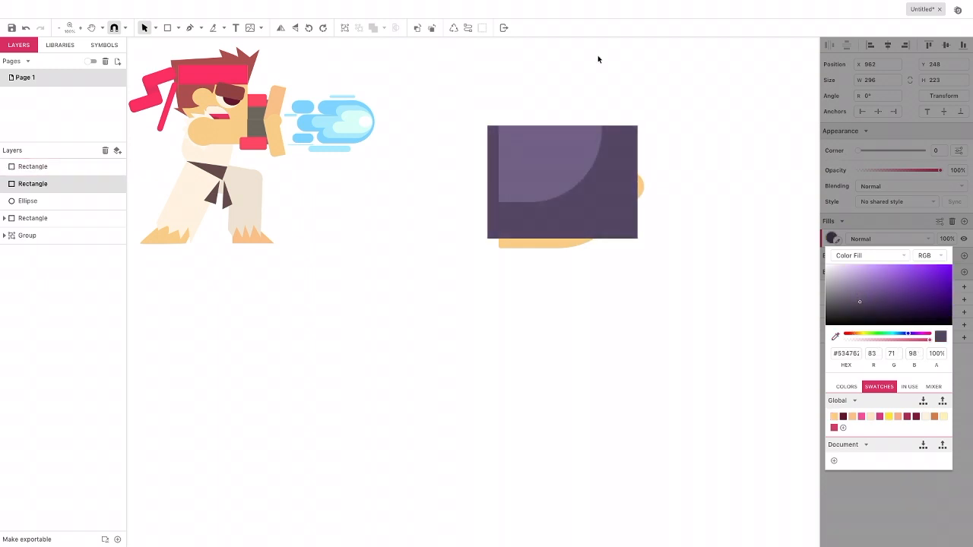
Send the back-hair rectangle behind the head and match its fill to the darker front hair, #5A4C6A
left_click(428, 28)
left_click(428, 28)
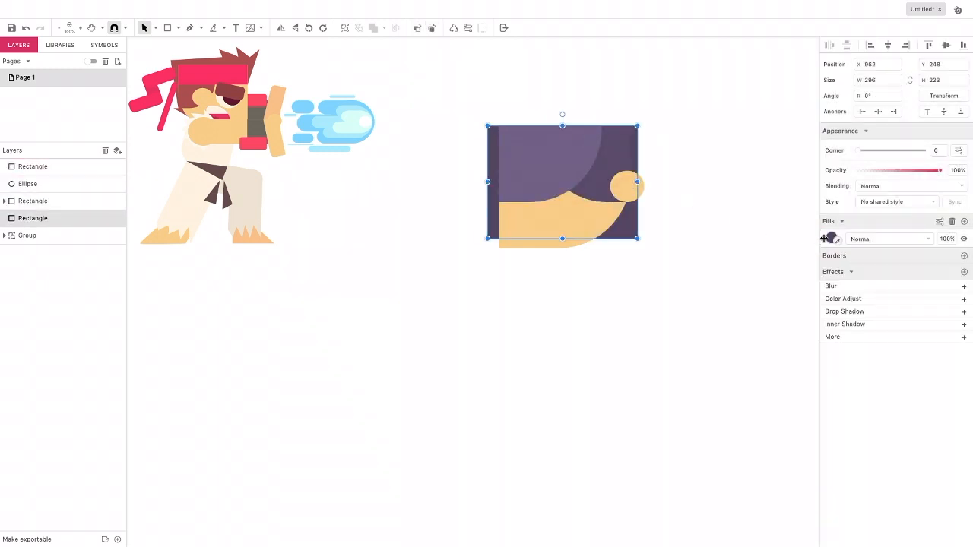
left_click(832, 238)
left_click(836, 338)
left_click(588, 161)
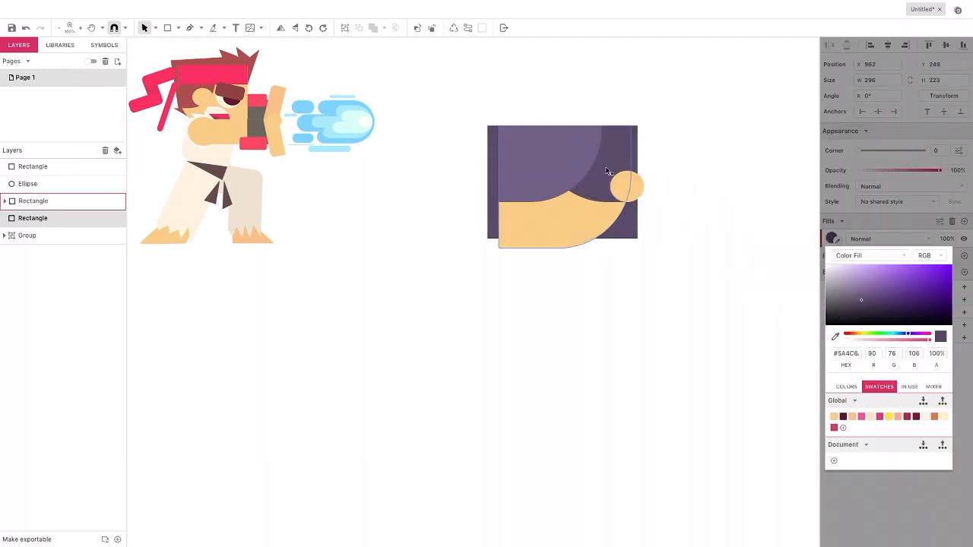
left_click(630, 234)
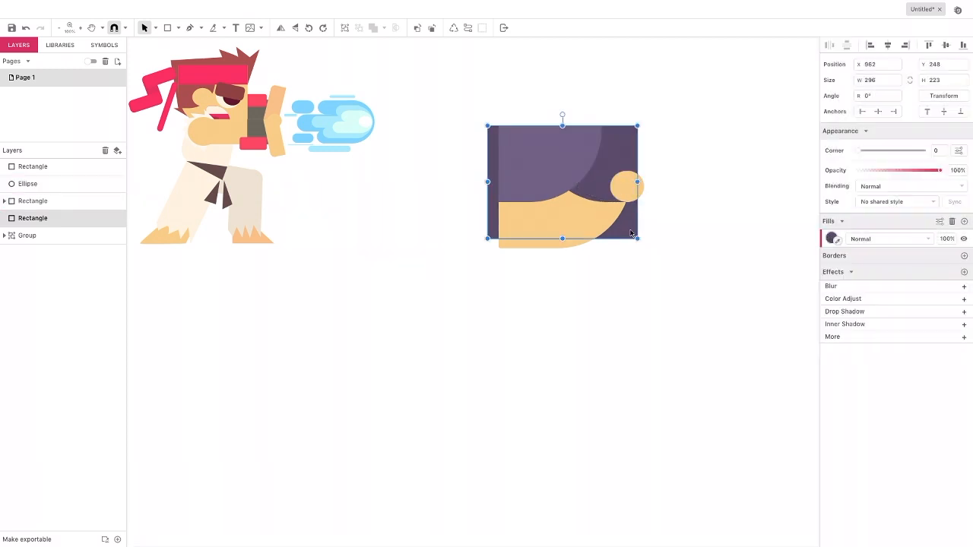
Draw a downward triangle about 38.1 × 33 on the back hair's lower-right edge and paste a copy just below it as spiky tips
left_click(179, 30)
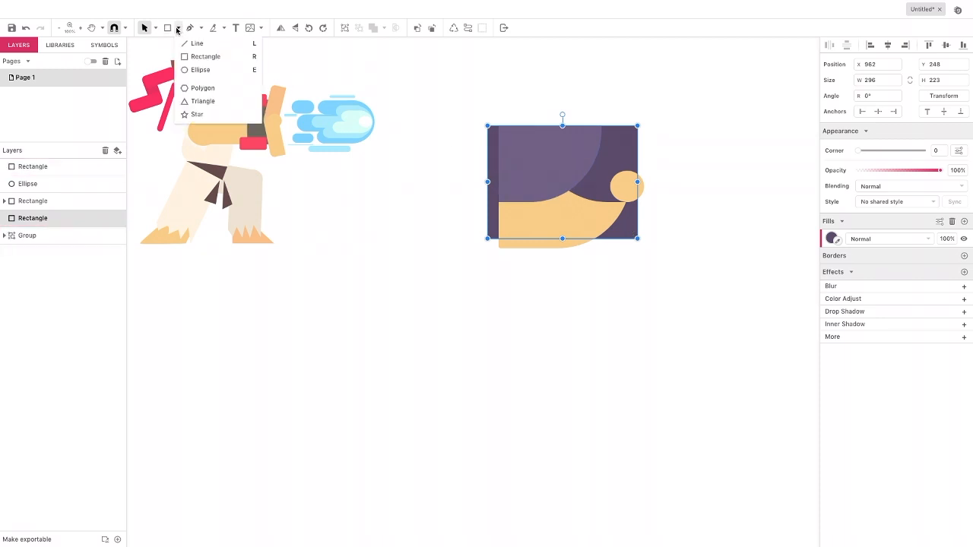
left_click(200, 100)
left_click_drag(635, 210, 635, 218)
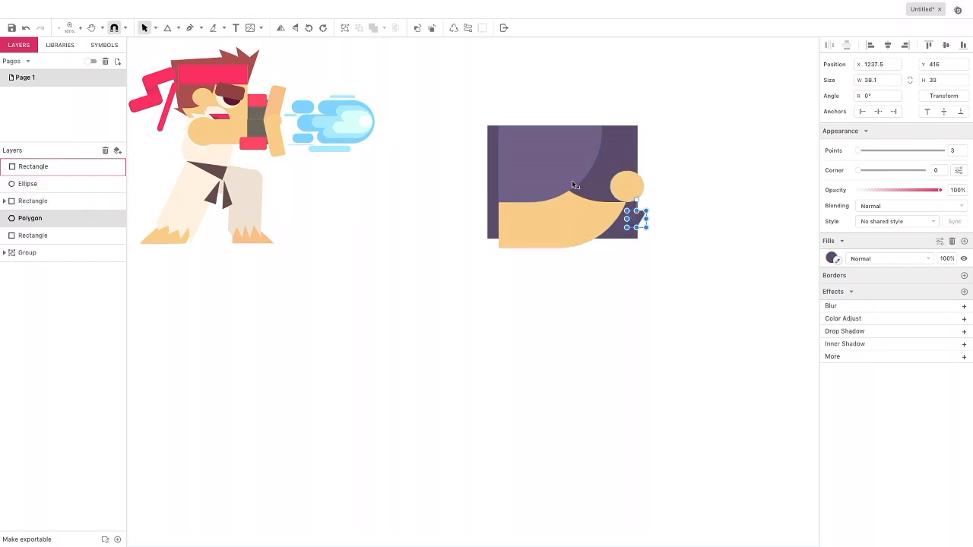
key("ctrl+v")
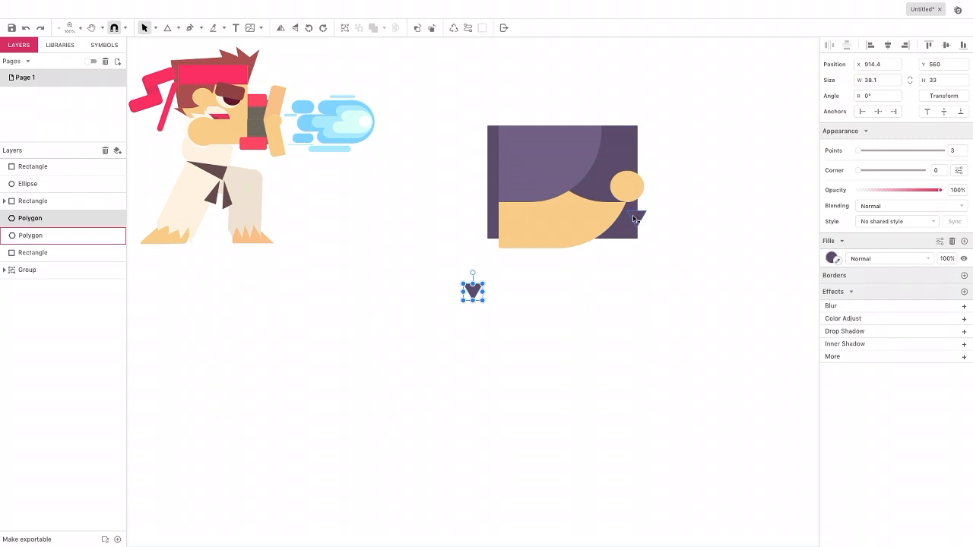
left_click(633, 219)
left_click_drag(472, 290, 636, 230)
left_click(639, 255)
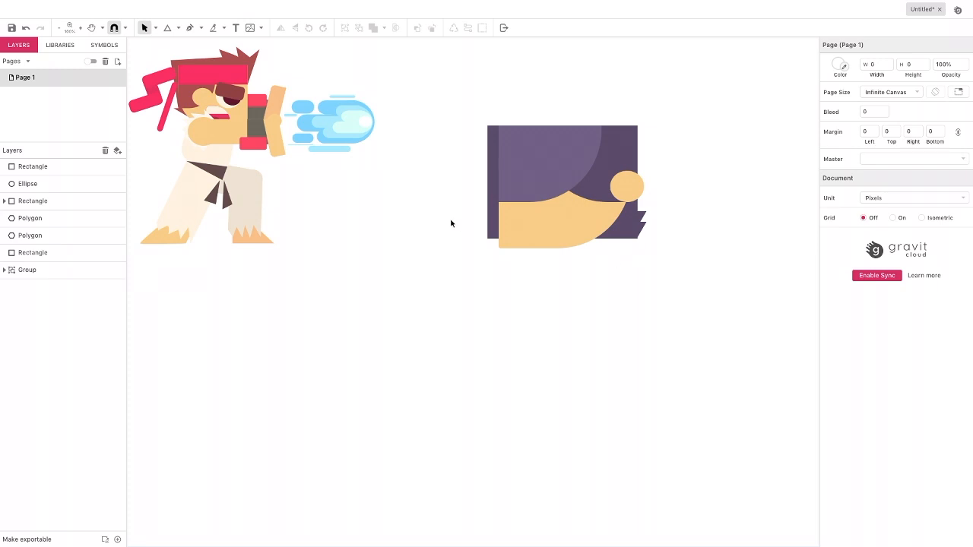
Paste two more copies of the triangle, stacked along the back hair's lower-left edge
key("ctrl+v")
left_click_drag(472, 291, 487, 217)
key("ctrl+v")
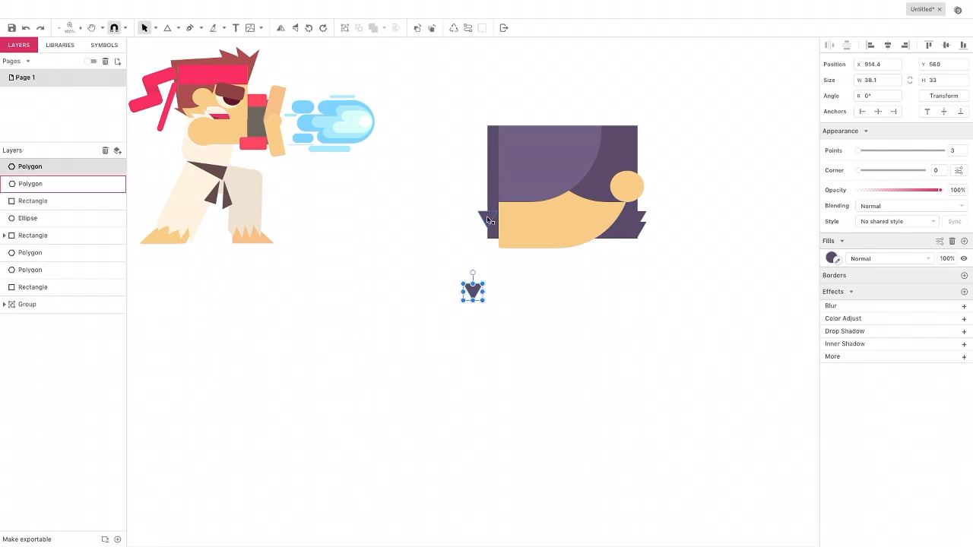
left_click_drag(473, 291, 487, 227)
left_click(466, 221)
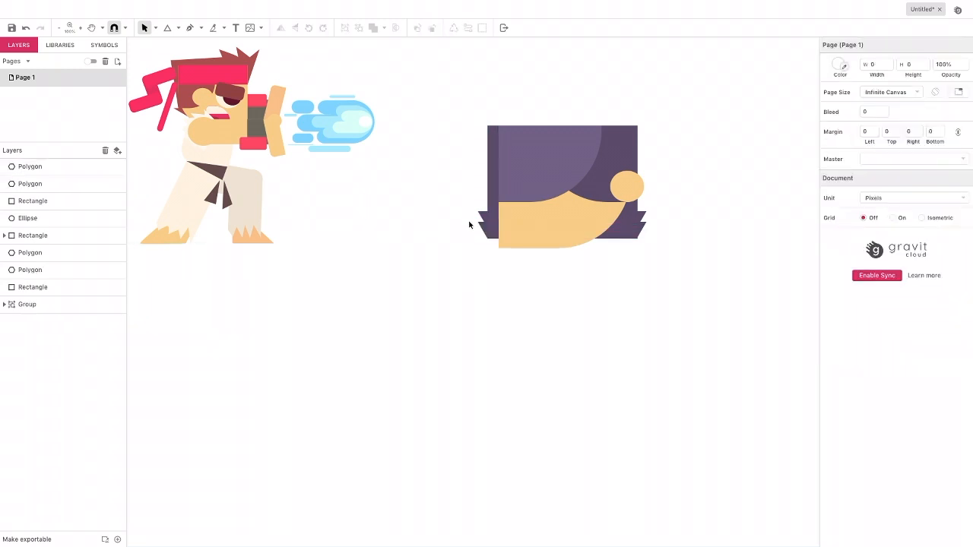
Draw a hat-band rectangle about 276.9 × 17 across the top of the hair and fill it with blue #585FDB
left_click(178, 28)
left_click(188, 55)
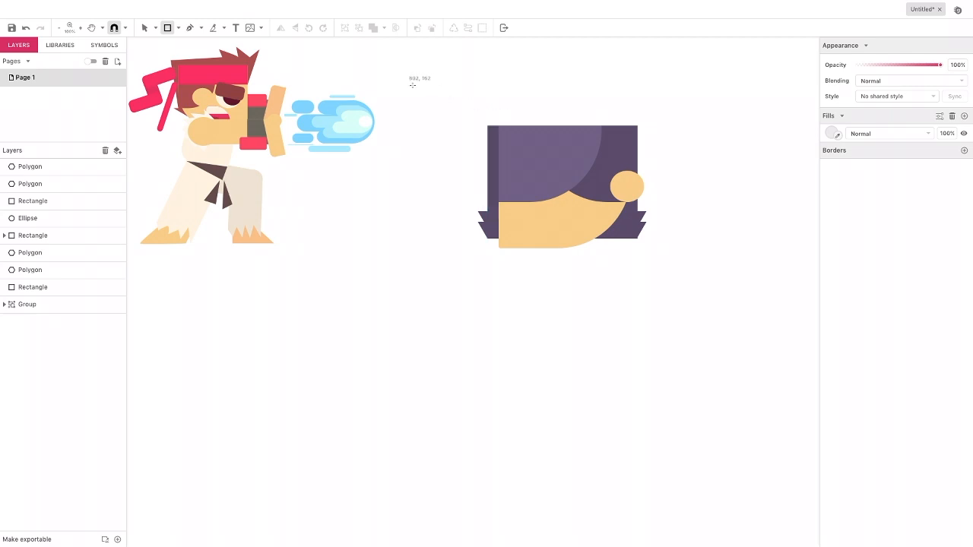
left_click(498, 118)
left_click_drag(498, 118, 638, 122)
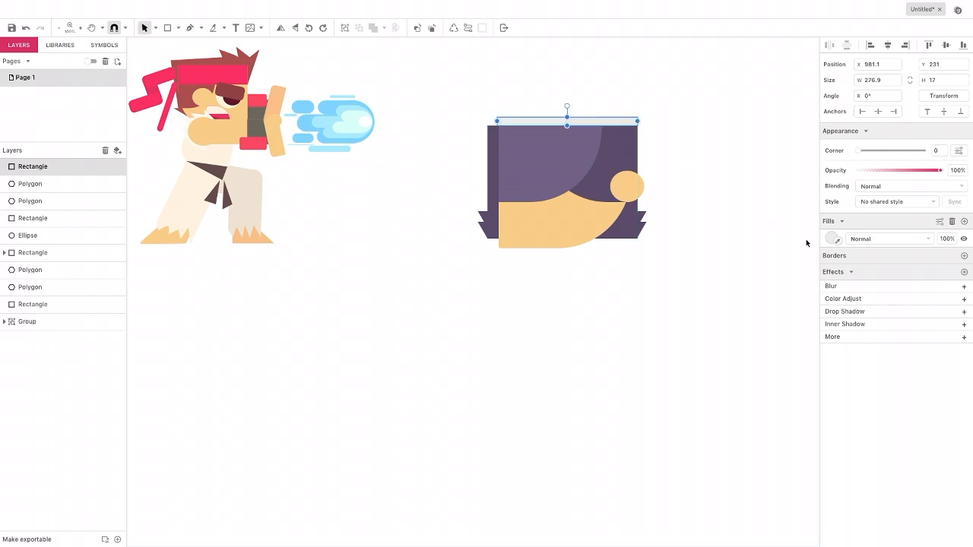
left_click(831, 239)
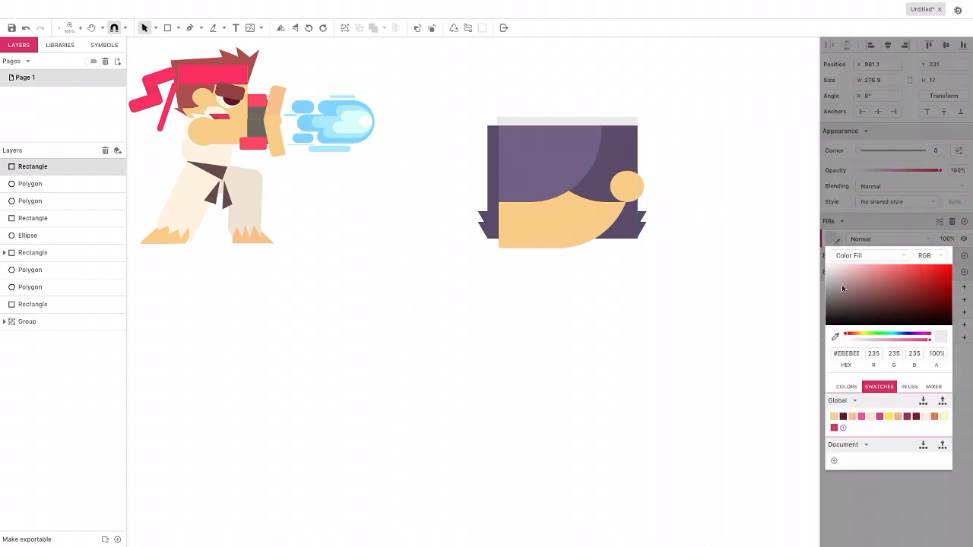
left_click(896, 335)
left_click_drag(907, 285, 900, 272)
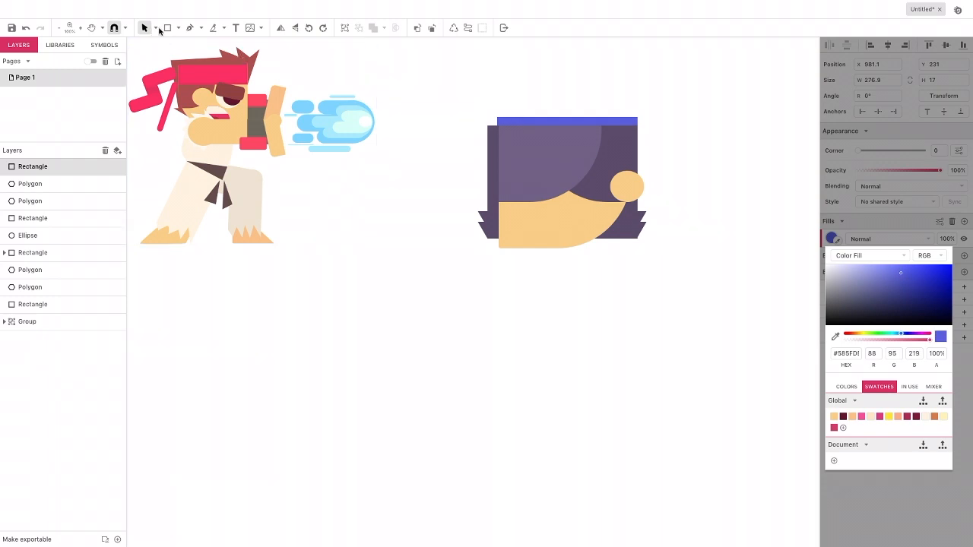
Raise the blue band's upper edge, darken its fill to #5359BF and align its left end with the front hair
left_click(164, 28)
left_click(167, 29)
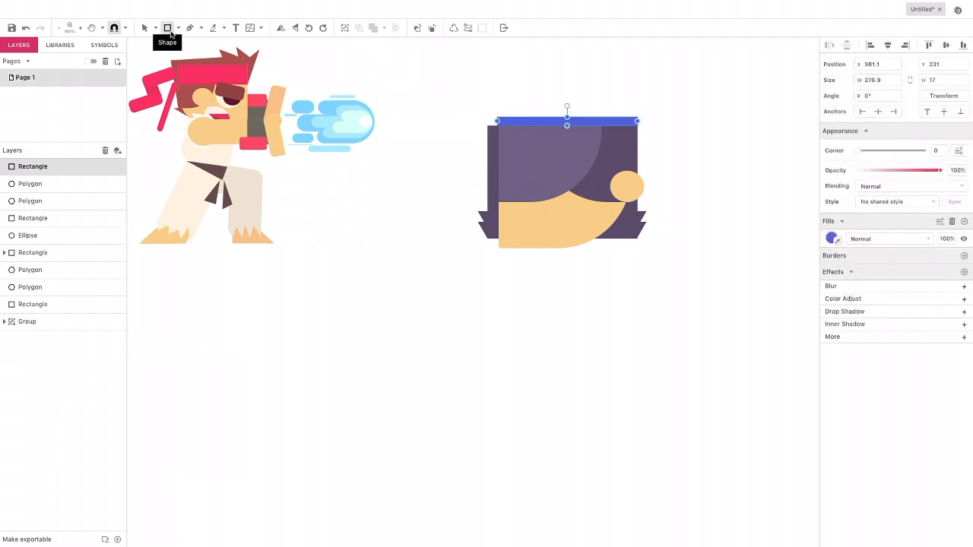
left_click(80, 29)
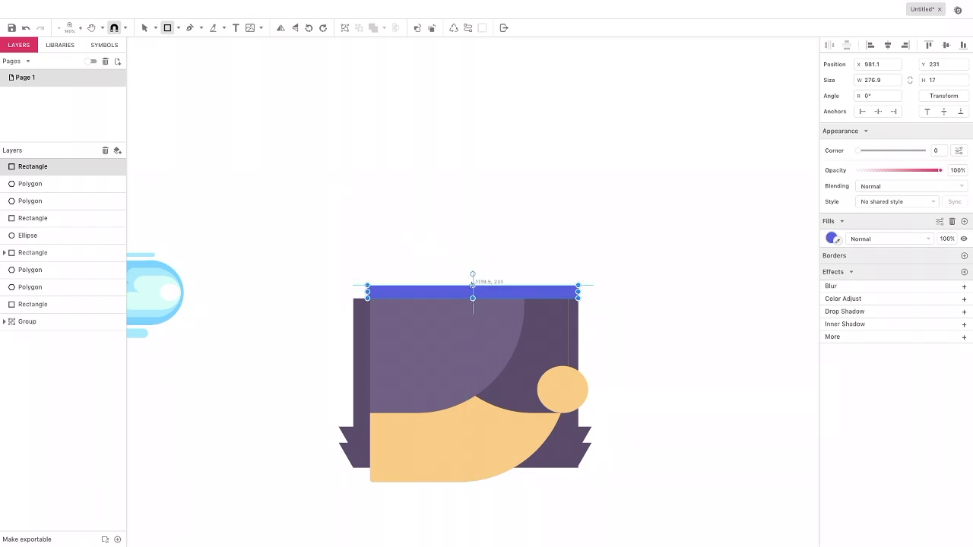
left_click(144, 28)
left_click_drag(469, 285, 506, 279)
left_click(832, 238)
left_click_drag(897, 277, 897, 280)
left_click(373, 293)
left_click_drag(368, 289, 369, 288)
Draw a thin stripe about 272.6 × 7 along the blue band's lower edge and fill it with yellow #FFE070
left_click(167, 27)
left_click_drag(370, 294, 578, 299)
left_click(830, 239)
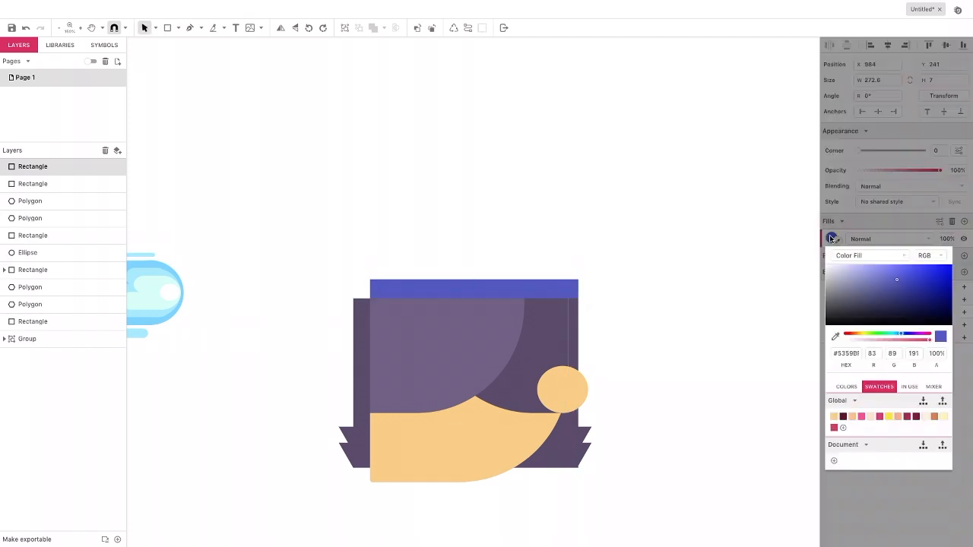
left_click(857, 336)
left_click(899, 268)
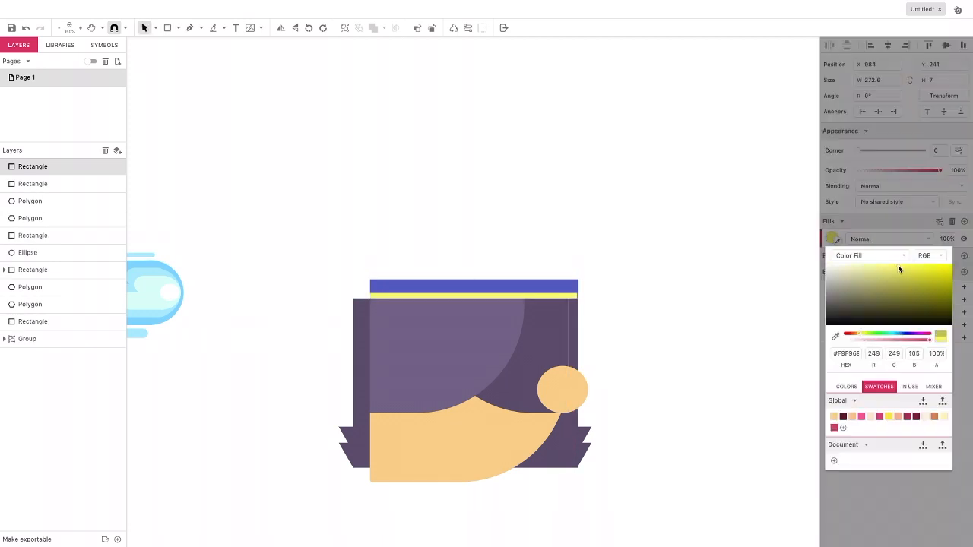
left_click(855, 336)
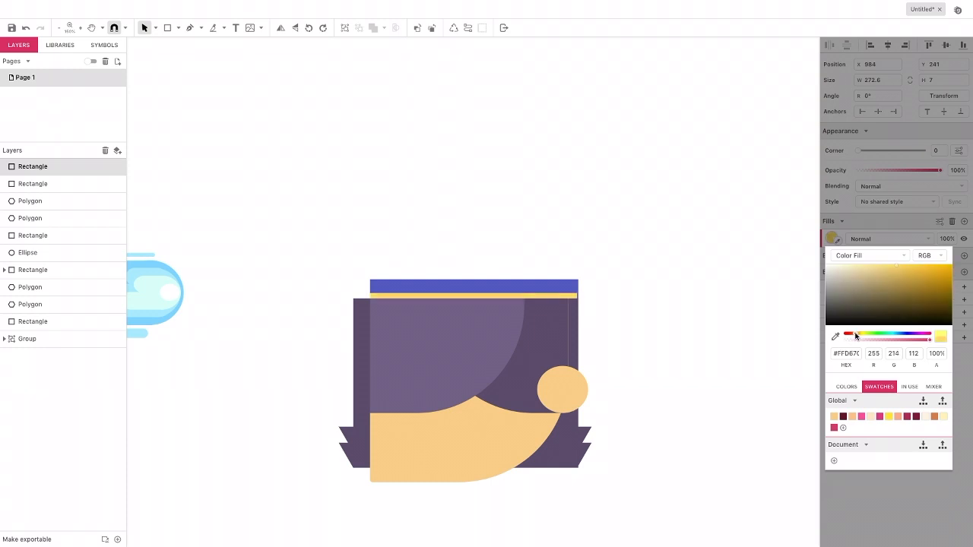
left_click(857, 337)
Duplicate the yellow stripe and place the copy along the blue band's upper edge
left_click(423, 297)
key("ctrl+d")
mouse_move(391, 296)
left_mouse_down()
mouse_move(382, 278)
mouse_move(389, 277)
left_mouse_up()
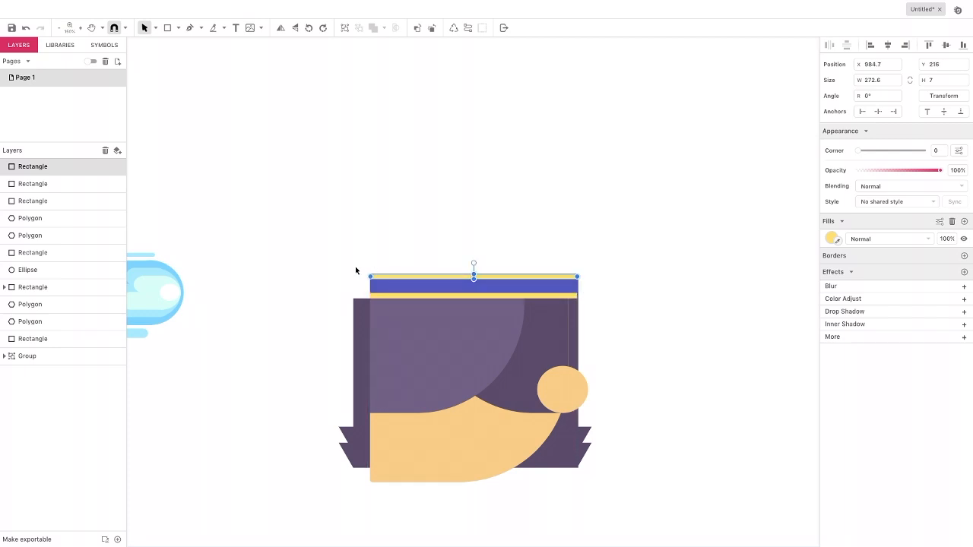
Draw a rectangle about 103.5 × 129 over the band's left end and fill it with pinkish red
left_click(167, 28)
left_click_drag(345, 226, 424, 323)
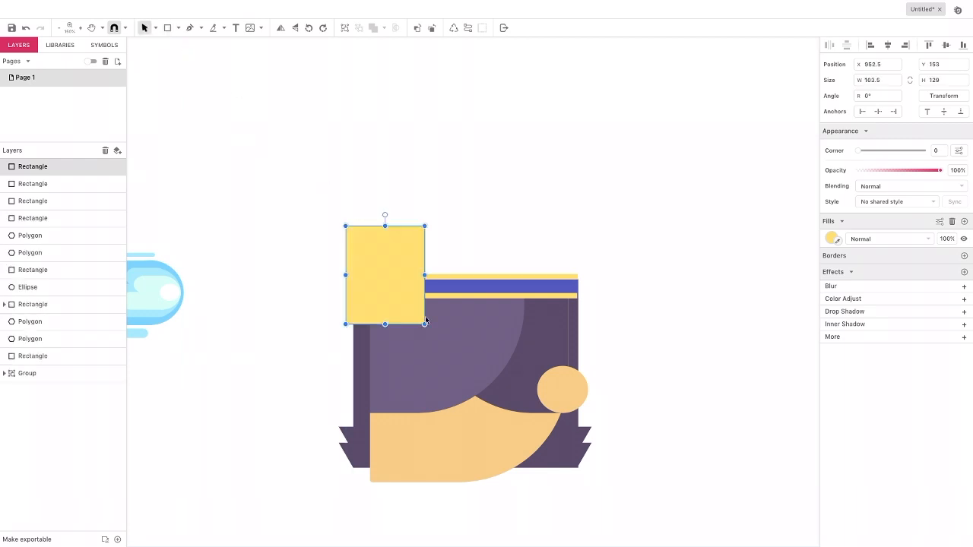
left_click(832, 239)
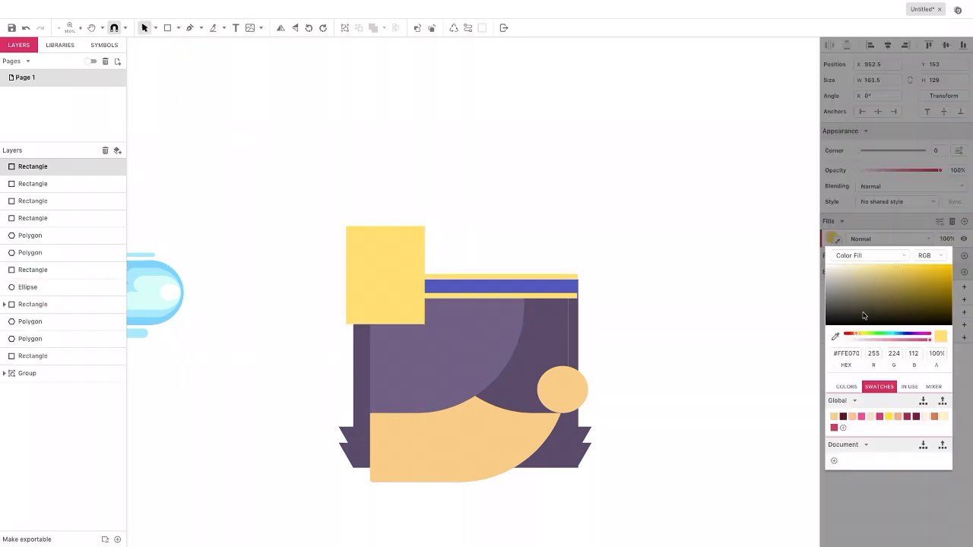
left_click(927, 335)
left_click_drag(926, 272, 926, 273)
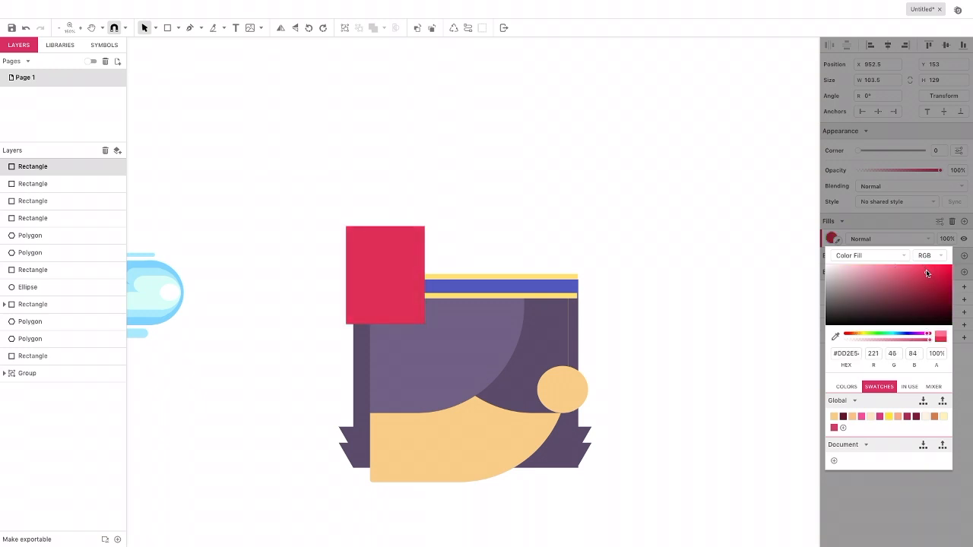
Round the red rectangle's corners to about 41, then widen it and rotate it to about 39.6°
left_click(861, 151)
left_click_drag(862, 152, 908, 153)
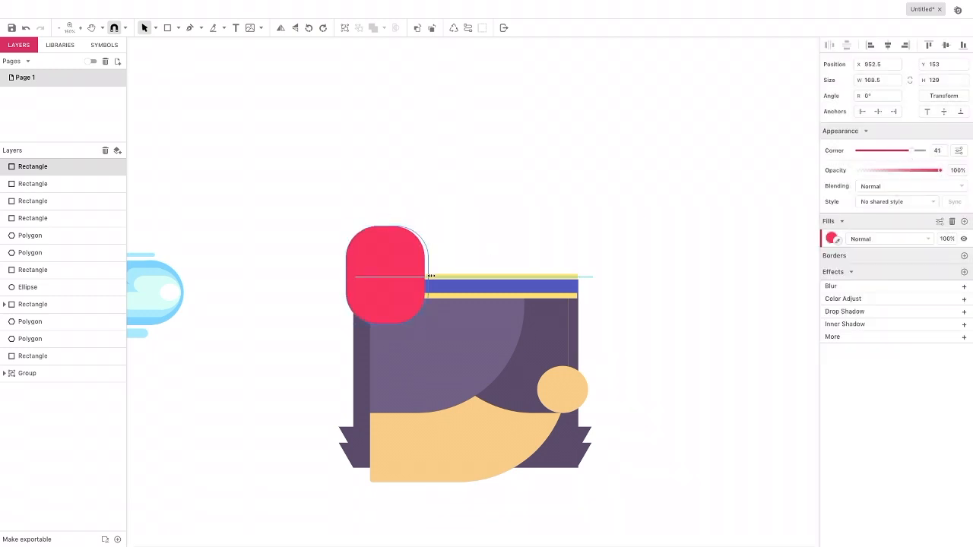
left_click_drag(424, 275, 457, 275)
left_click_drag(401, 226, 357, 206)
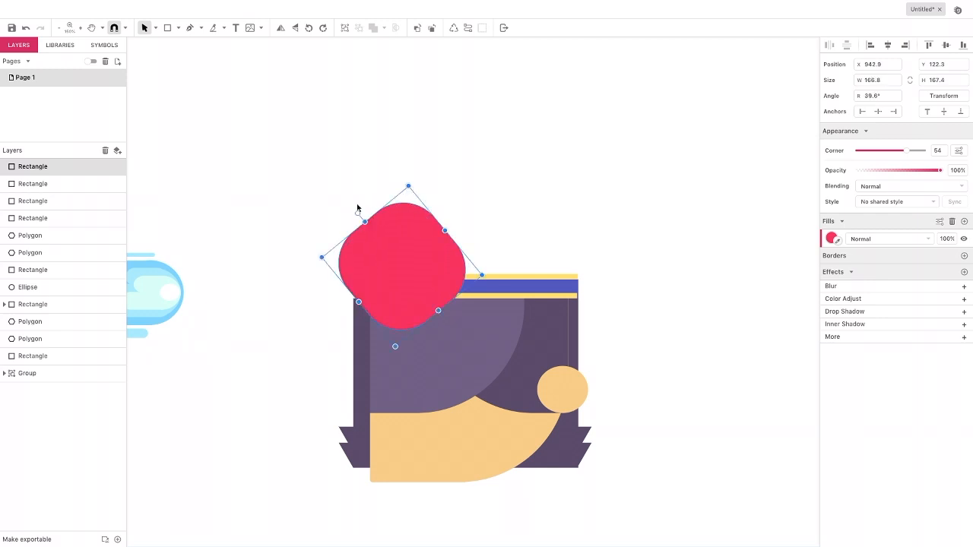
Send the red shape behind the hat band and front hair, then stretch and tilt it to about 48.8°
left_click(433, 29)
left_click(432, 29)
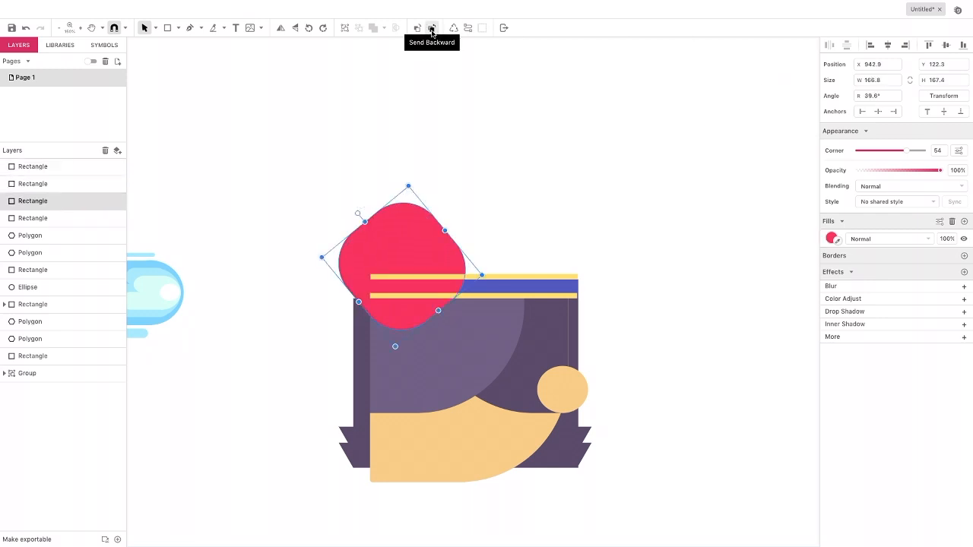
left_click(432, 28)
left_click(429, 29)
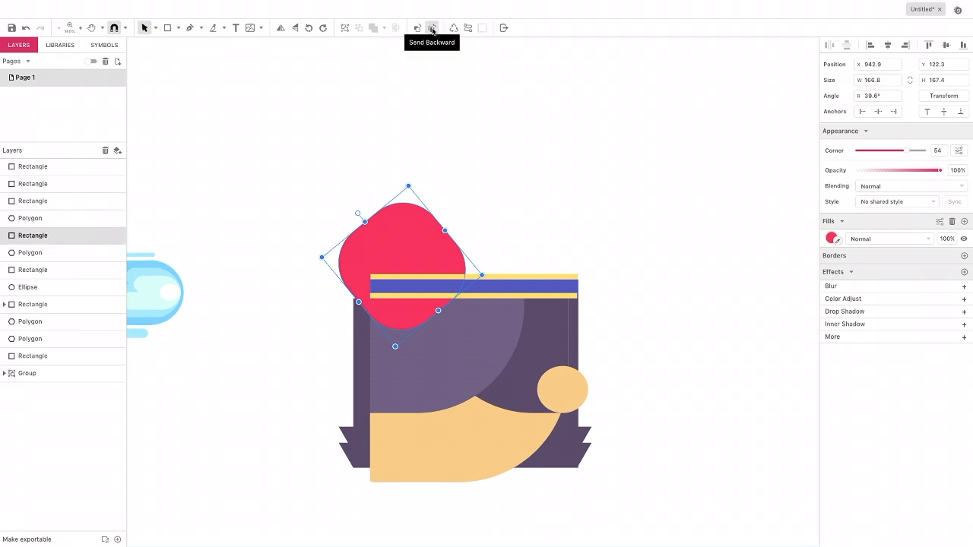
left_click(428, 29)
left_click(429, 29)
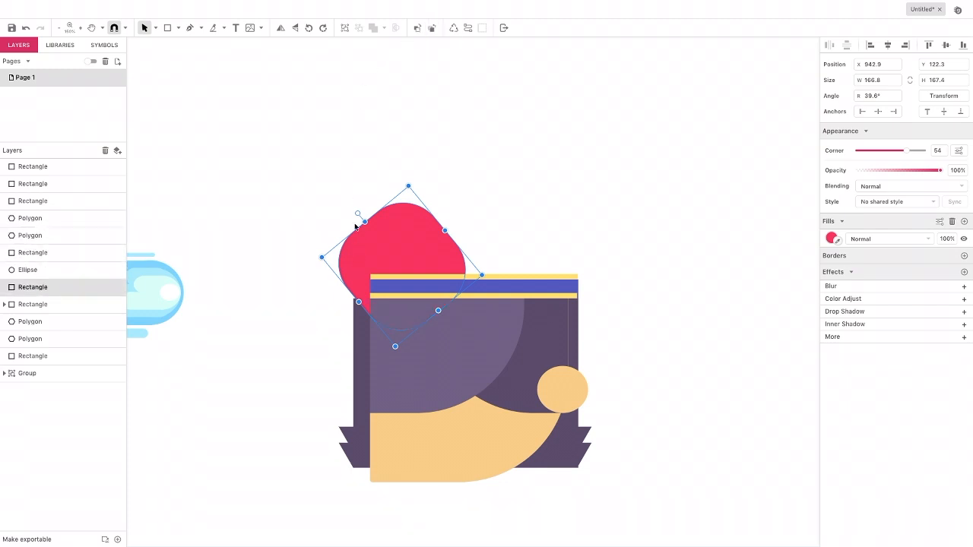
left_click_drag(349, 216, 343, 215)
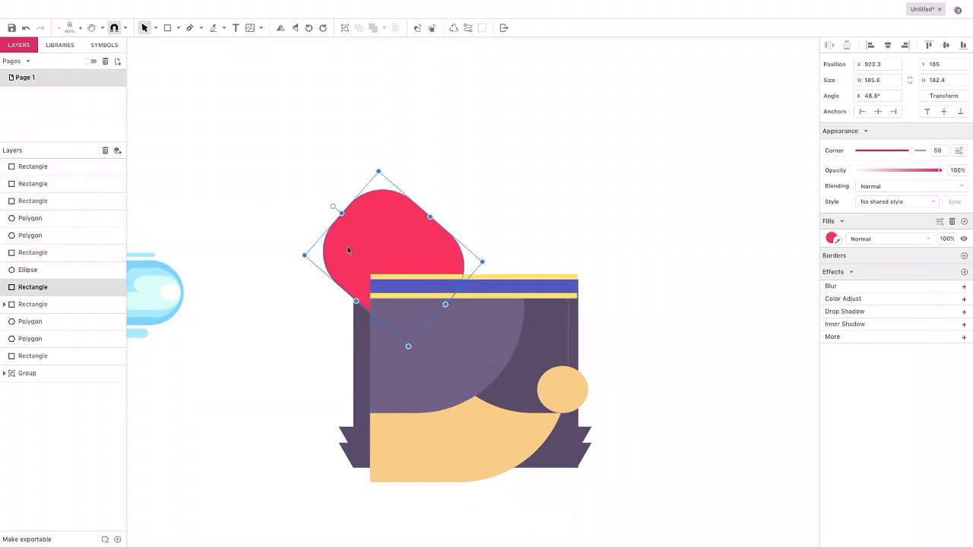
left_click_drag(351, 248, 354, 253)
Draw a second red rectangle about 217.1 × 89 behind the band's right part, with corners rounded to 14
key("r")
left_click_drag(418, 239, 584, 298)
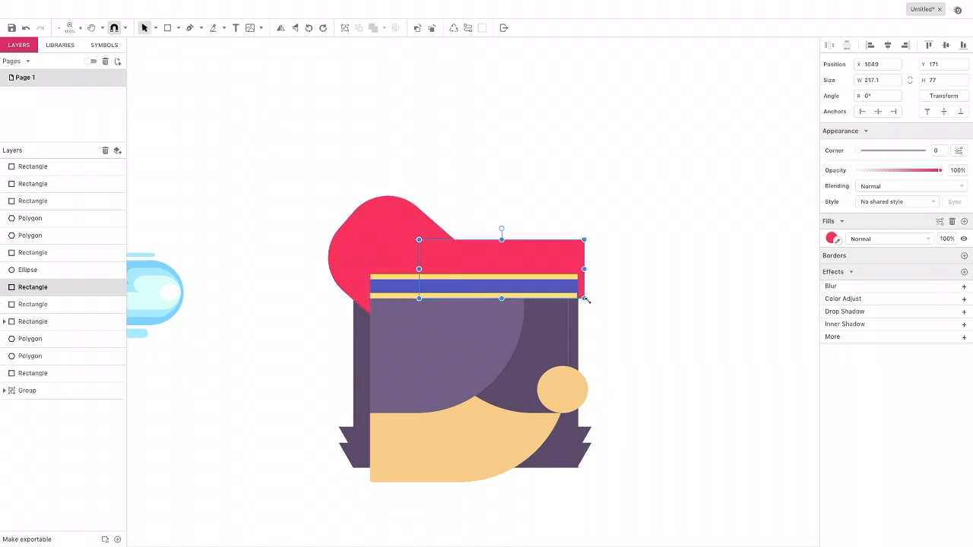
mouse_move(861, 152)
left_mouse_down()
mouse_move(916, 154)
mouse_move(879, 157)
left_mouse_up()
left_click_drag(500, 240, 501, 231)
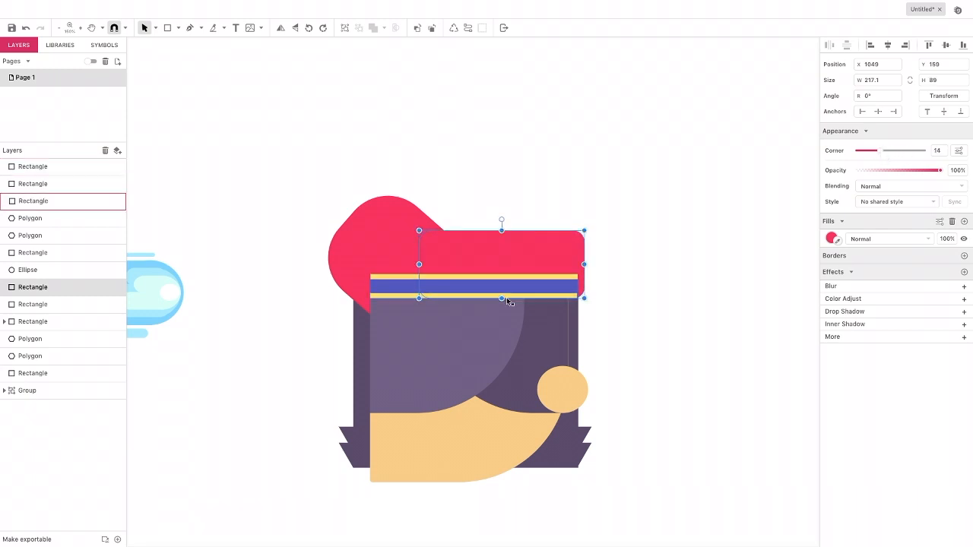
left_click_drag(502, 300, 502, 303)
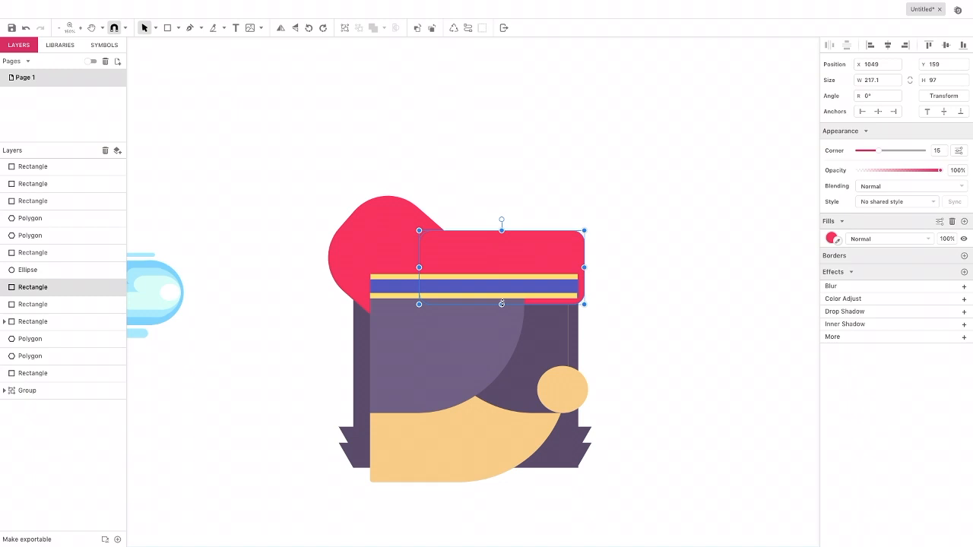
key("ctrl+z")
left_click_drag(547, 256, 515, 256)
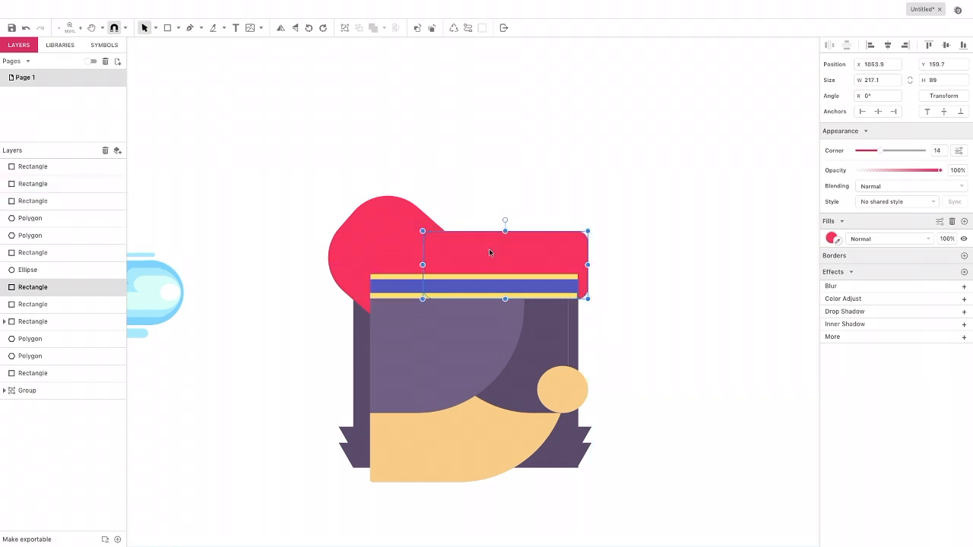
Enlarge the tilted red hat shape to about 196 × 199.7 overall and rotate it to about 39.5°
left_click(359, 250)
left_click_drag(435, 228, 443, 214)
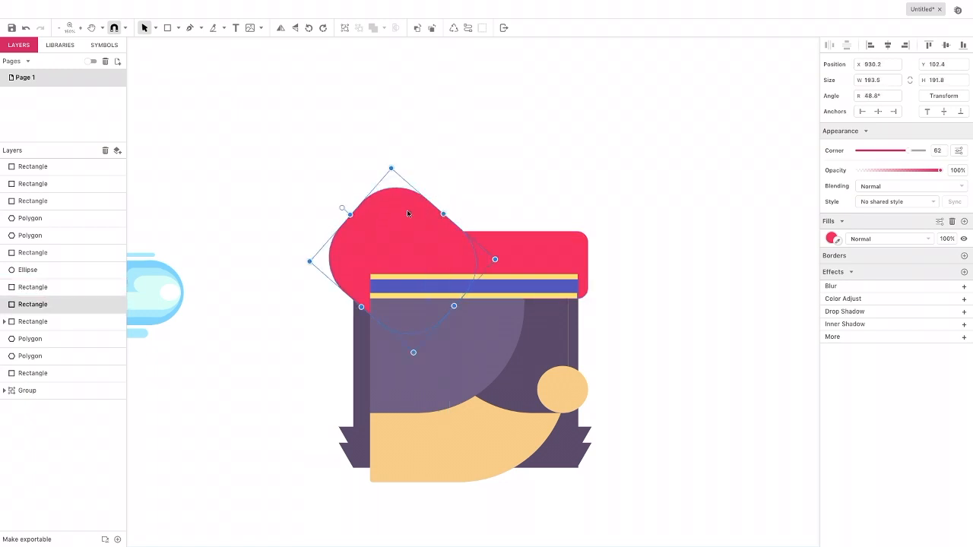
mouse_move(350, 215)
left_mouse_down()
mouse_move(341, 201)
mouse_move(349, 196)
mouse_move(358, 229)
left_mouse_up()
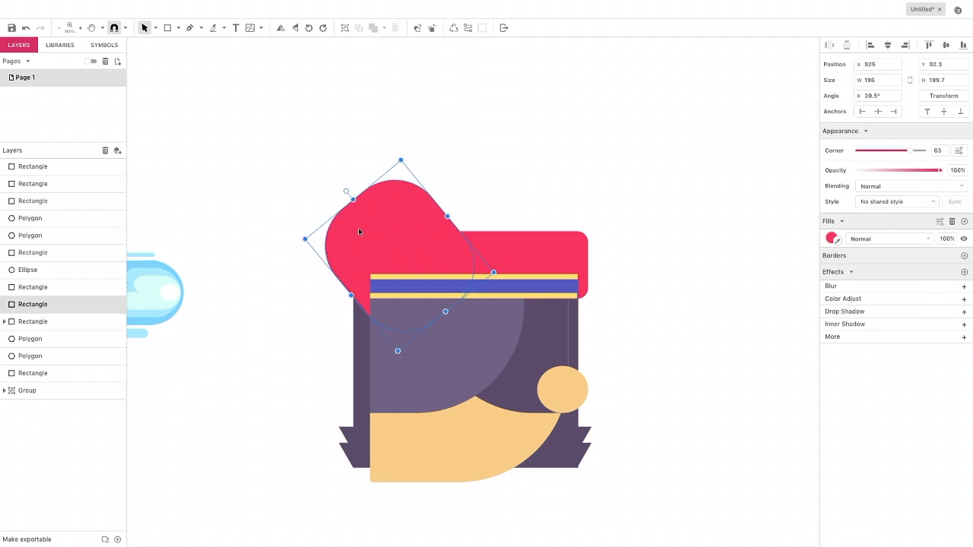
left_click(285, 203)
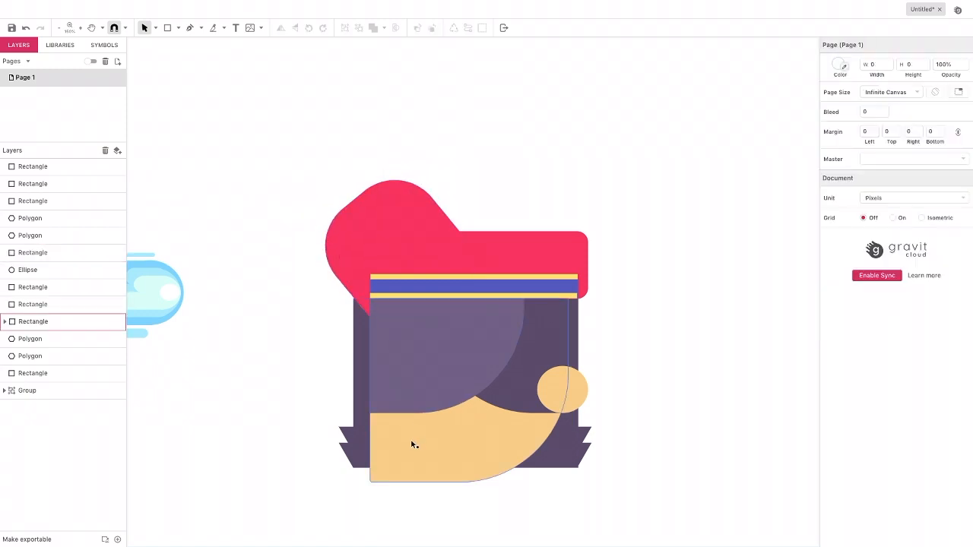
Draw a rectangle about 84 × 88.3 left of the head with corners rounded to 42, and open its fill color for editing
left_click(177, 30)
left_click(191, 57)
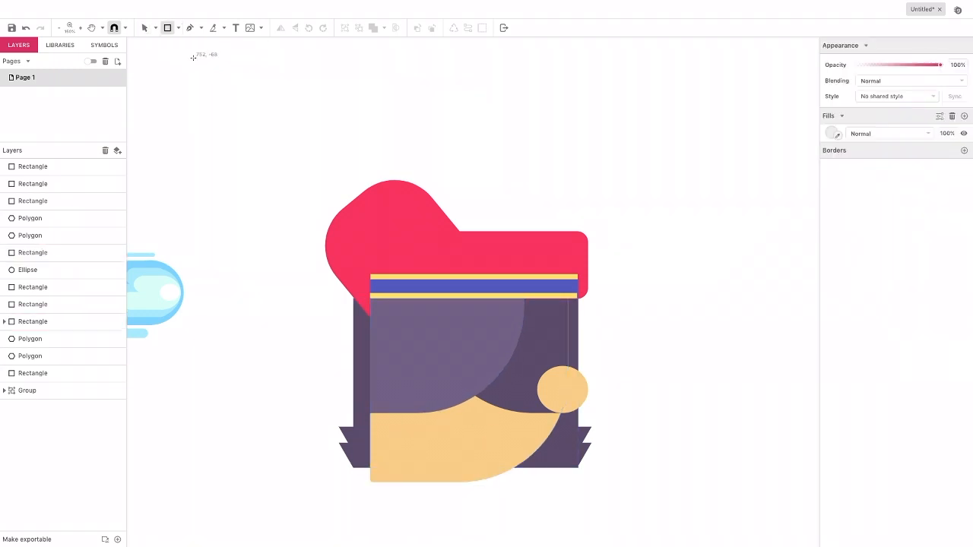
left_click_drag(253, 298, 318, 366)
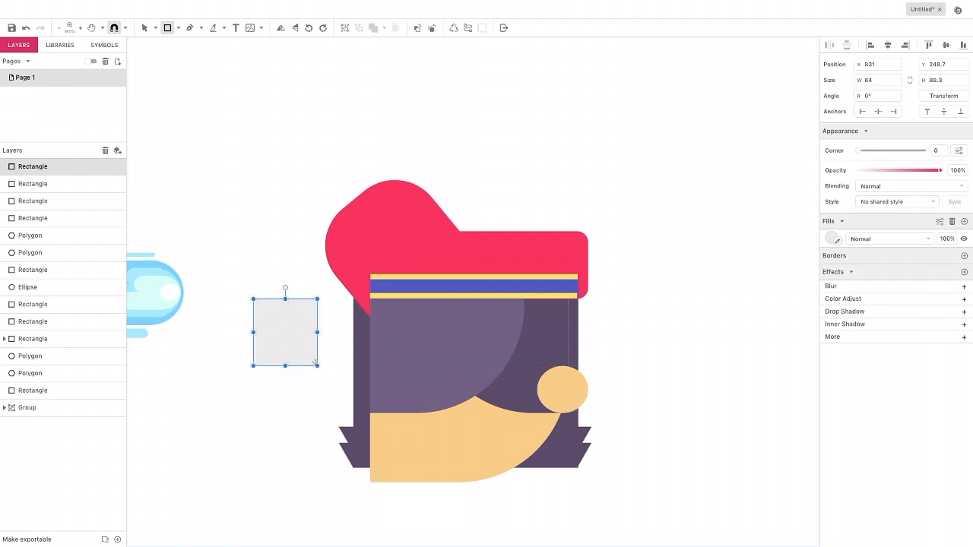
left_click_drag(859, 150, 920, 155)
left_click(864, 200)
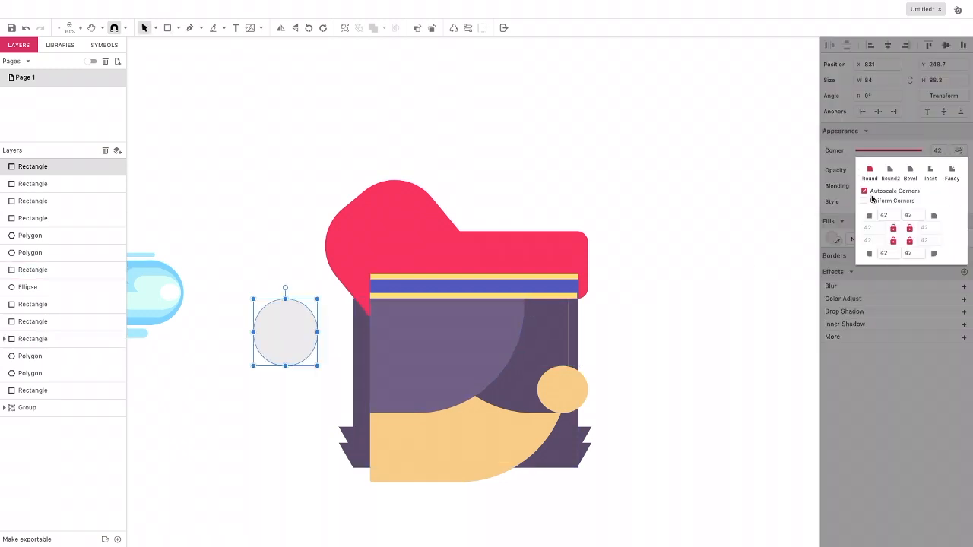
left_click(831, 239)
left_click(833, 240)
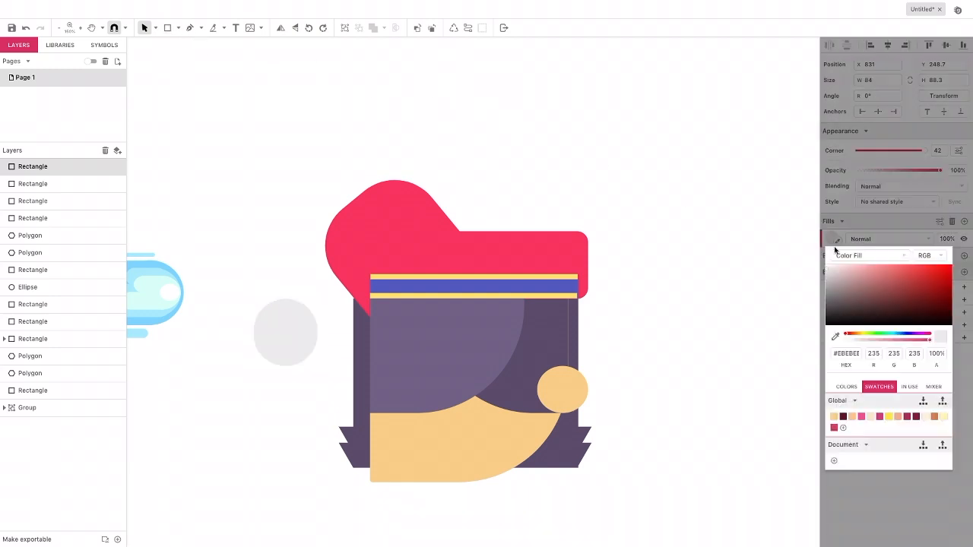
Fill the grey circle with cream #FFF3E0 and reshape it by its corners into a mouth area on the lower face
left_click(925, 417)
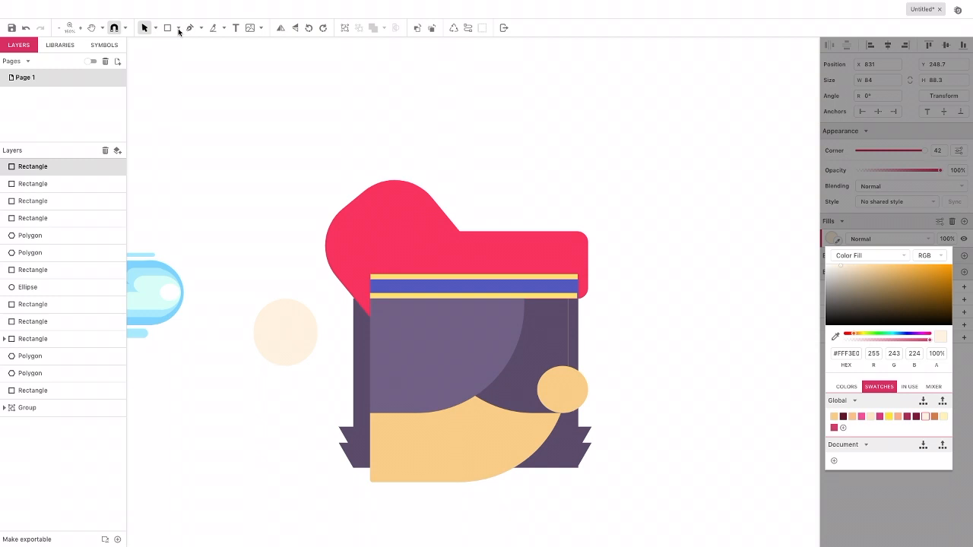
left_click(156, 29)
left_click(170, 57)
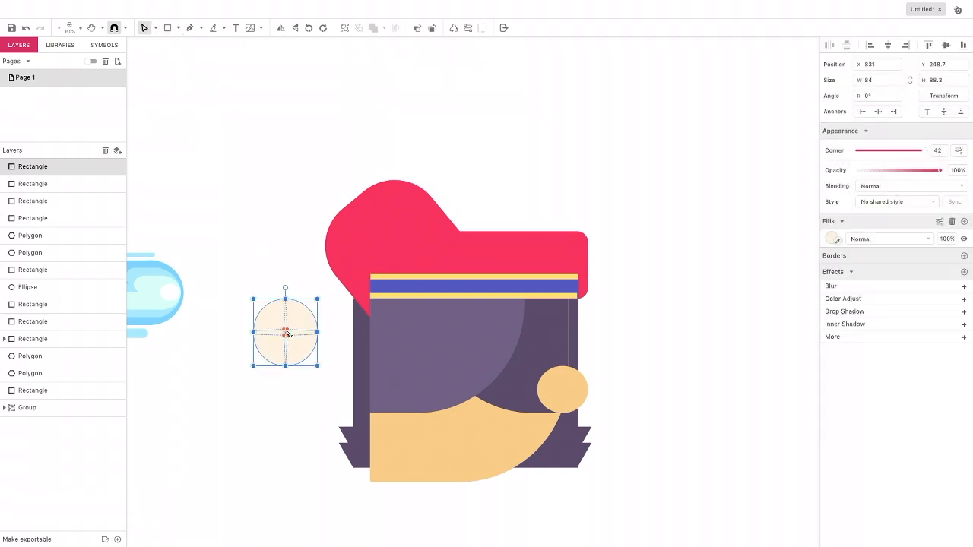
mouse_move(287, 335)
left_mouse_down()
mouse_move(311, 361)
mouse_move(259, 360)
mouse_move(285, 336)
mouse_move(292, 349)
mouse_move(305, 311)
mouse_move(411, 441)
mouse_move(440, 430)
mouse_move(442, 420)
mouse_move(410, 407)
mouse_move(482, 469)
mouse_move(477, 447)
left_mouse_up()
Draw a 64 by 11.5 bar on the cream mouth shape, filled with RGB 234, 222, 202 and rounded with corner radius 6
left_click(167, 28)
left_click(832, 238)
left_click_drag(842, 270, 842, 273)
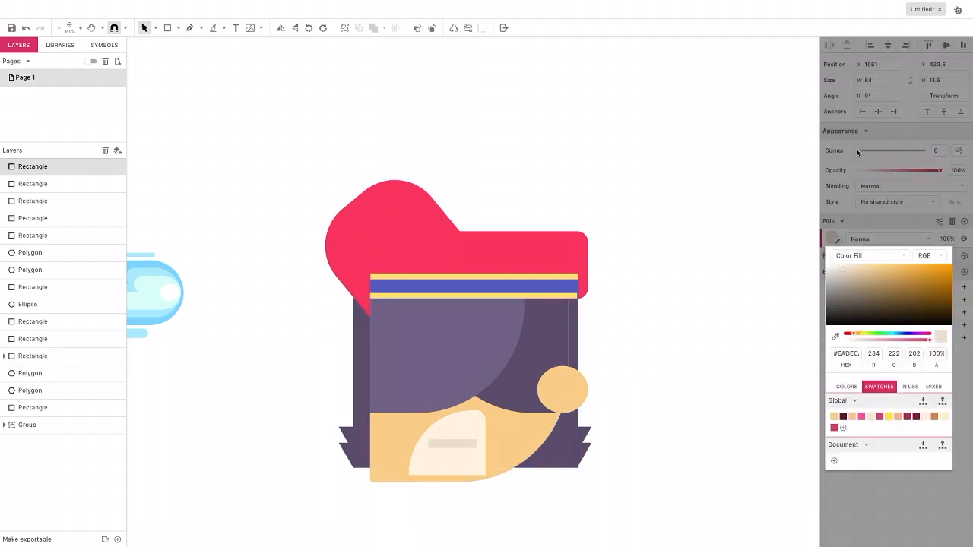
left_click(856, 152)
left_click_drag(859, 152, 924, 152)
left_click_drag(441, 441, 440, 444)
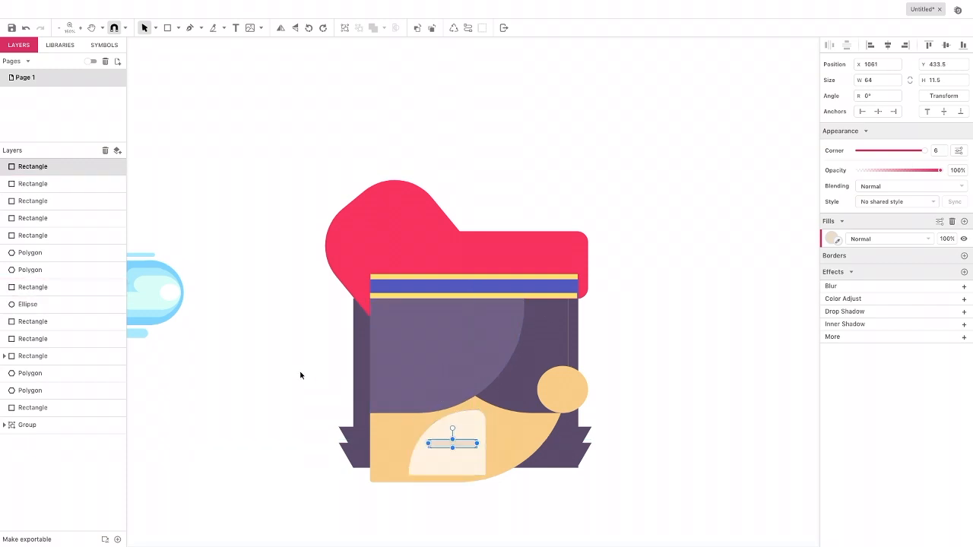
left_click(302, 377)
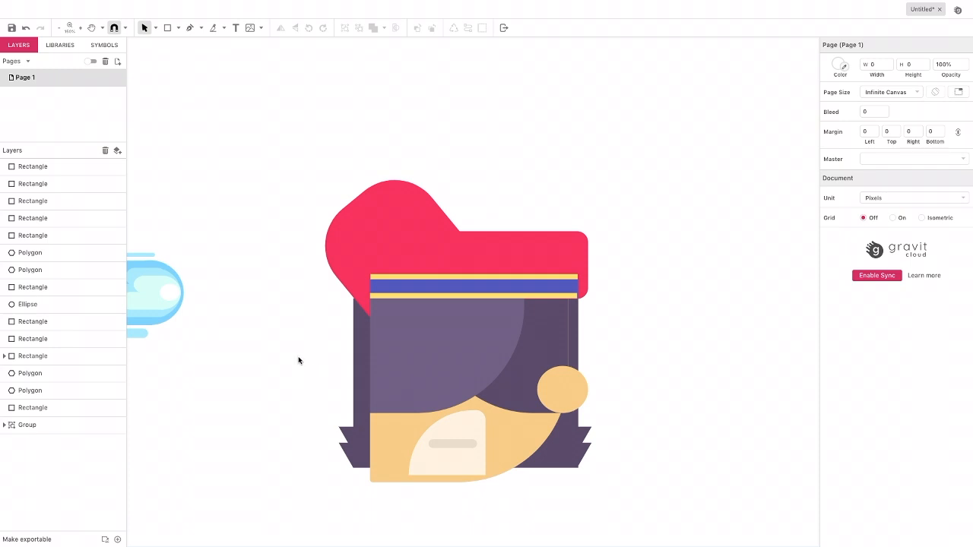
Draw a rectangle about 188 by 52 under the chin and fill it with the hat's red darkened to #DF3157
scroll(298, 360, "down", 5)
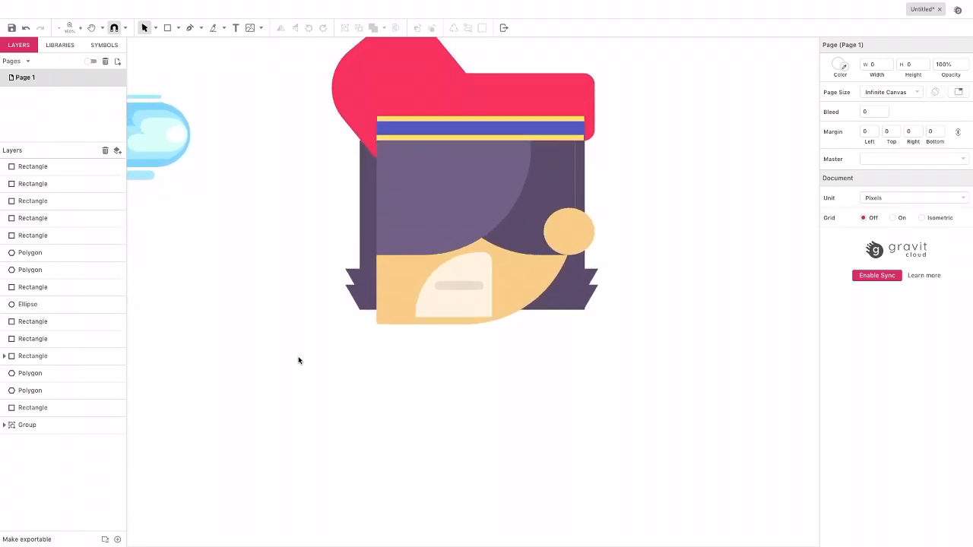
scroll(299, 360, "down", 1)
left_click(167, 27)
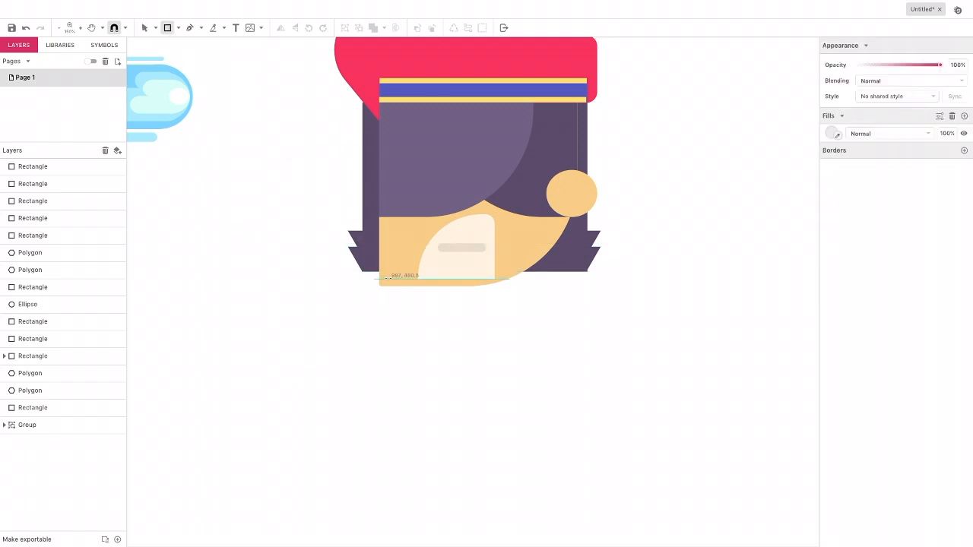
left_click_drag(389, 271, 532, 311)
left_click(832, 240)
left_click(835, 337)
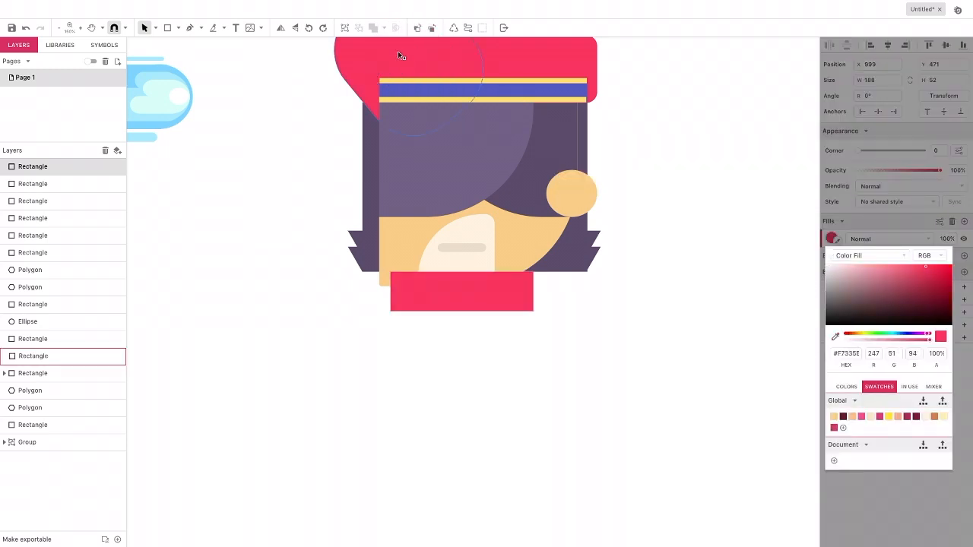
left_click_drag(924, 269, 925, 274)
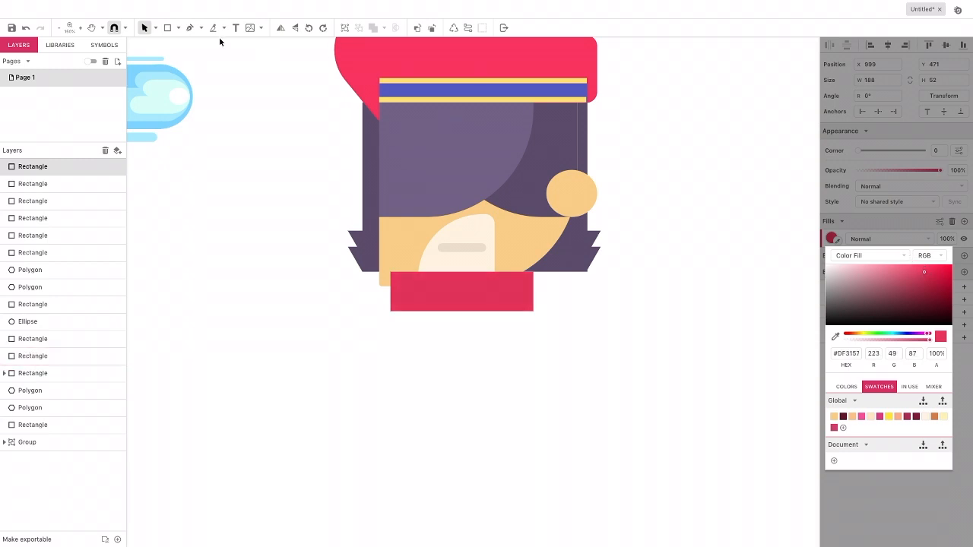
Draw a rectangle about 39 by 52 across the middle of the red scarf and fill it with light blue RGB 100, 152, 215
left_click(167, 28)
left_click_drag(446, 272, 475, 312)
left_click(832, 238)
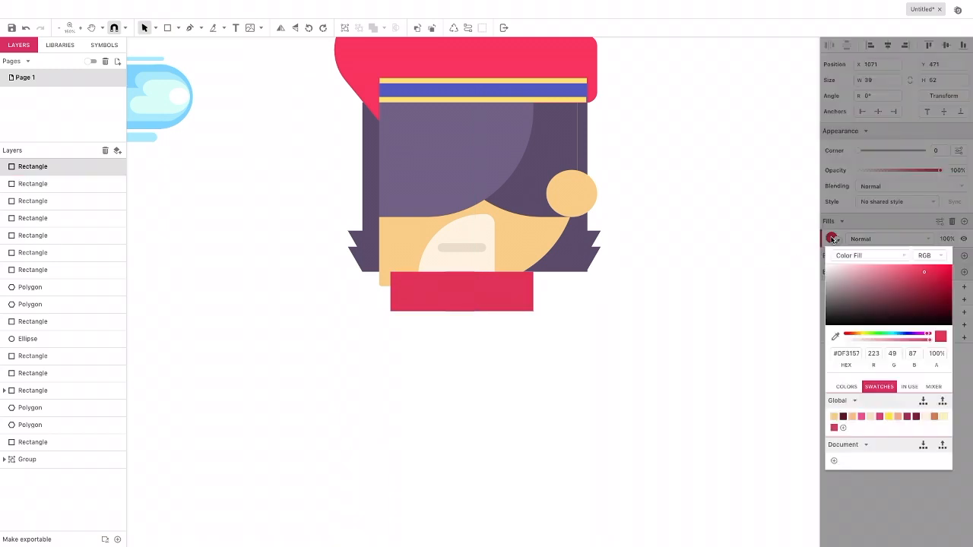
left_click(835, 336)
left_click(454, 92)
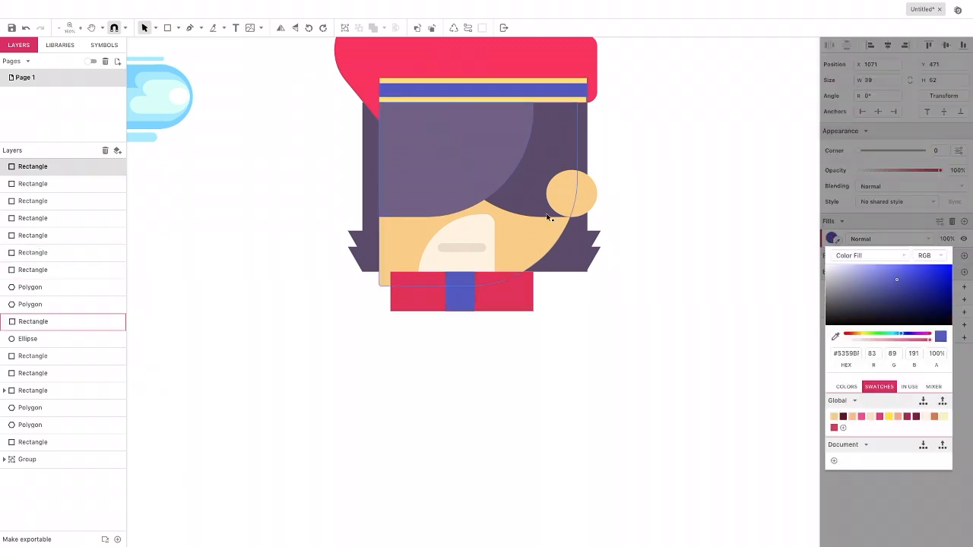
left_click(894, 276)
left_click_drag(897, 335, 896, 335)
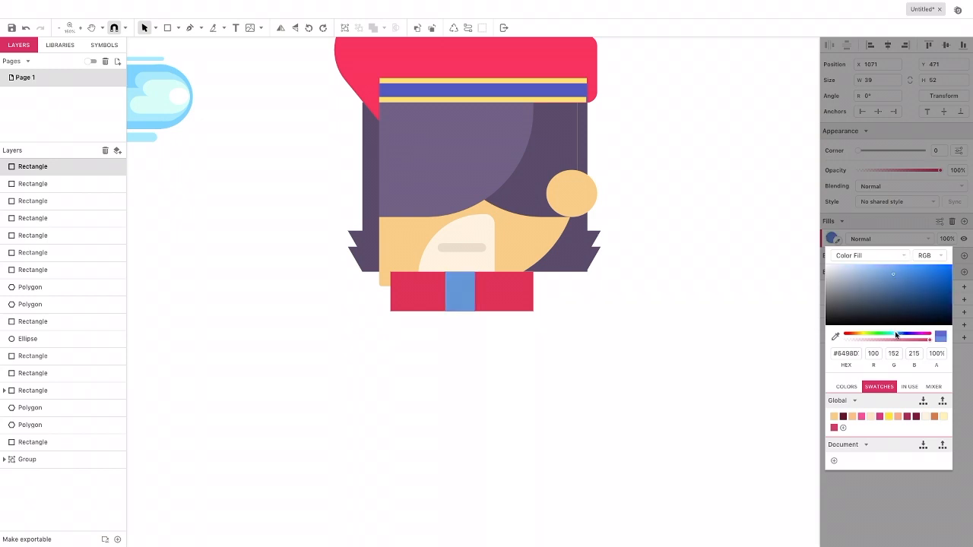
Group the red scarf rectangle with its blue stripe and rotate the group to 7.5°
left_click(374, 301)
left_click_drag(374, 301, 482, 311)
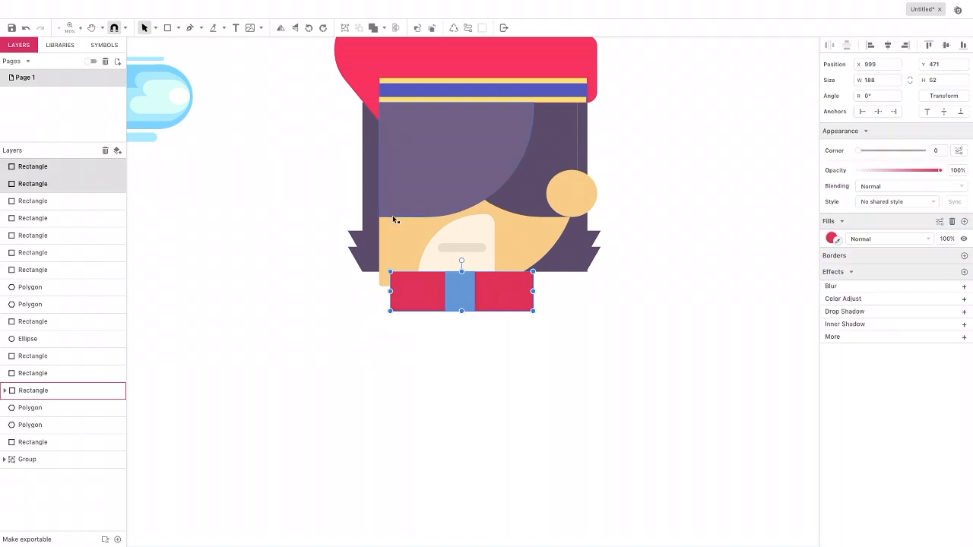
left_click(343, 28)
left_click_drag(462, 260, 458, 262)
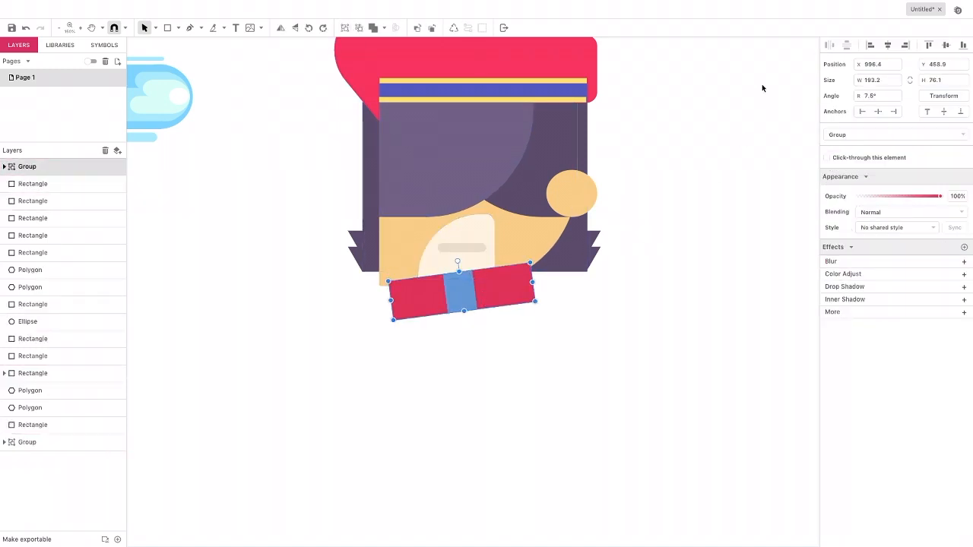
Send the scarf group backward behind the face and move it to about X 1013.4, Y 460.9
left_click(431, 29)
left_click(431, 28)
left_click(430, 28)
left_click(431, 29)
left_click(431, 29)
double_click(431, 28)
left_click(431, 28)
left_click(430, 29)
left_click(431, 29)
left_click(431, 28)
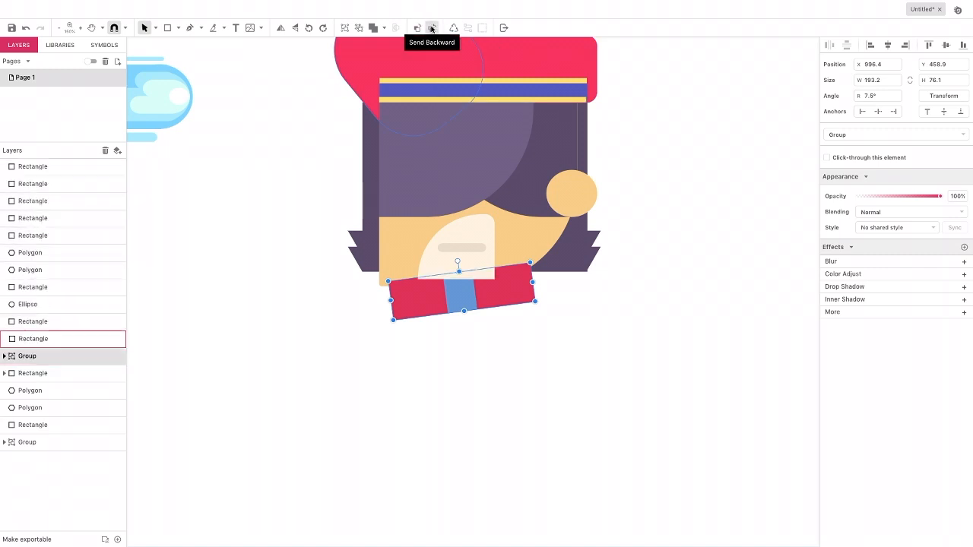
left_click(431, 28)
left_click(431, 28)
left_click_drag(416, 304, 431, 307)
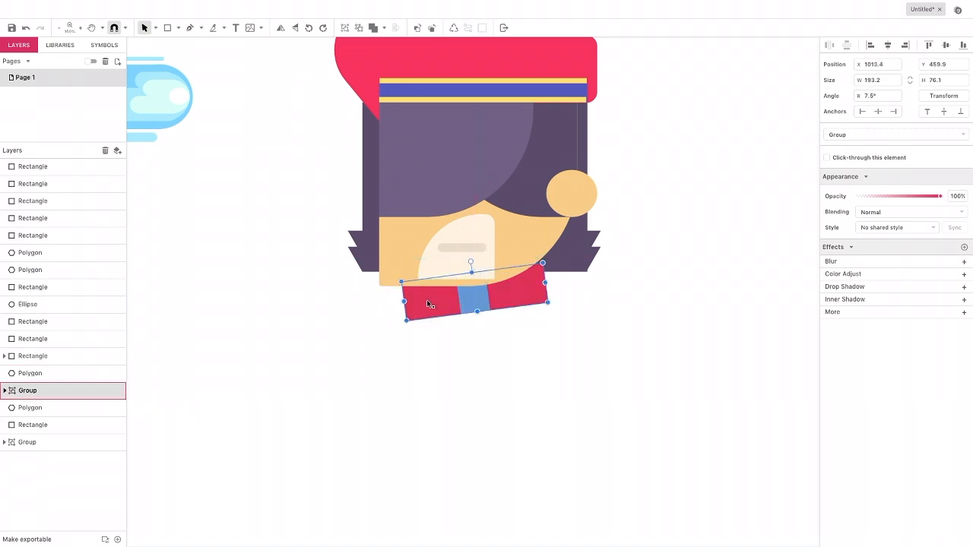
key("Down")
Draw a rectangle about 211 by 134 beside the scarf's right end, fill it with RGB 231, 232, 220, and round its corners to 19
left_click(168, 28)
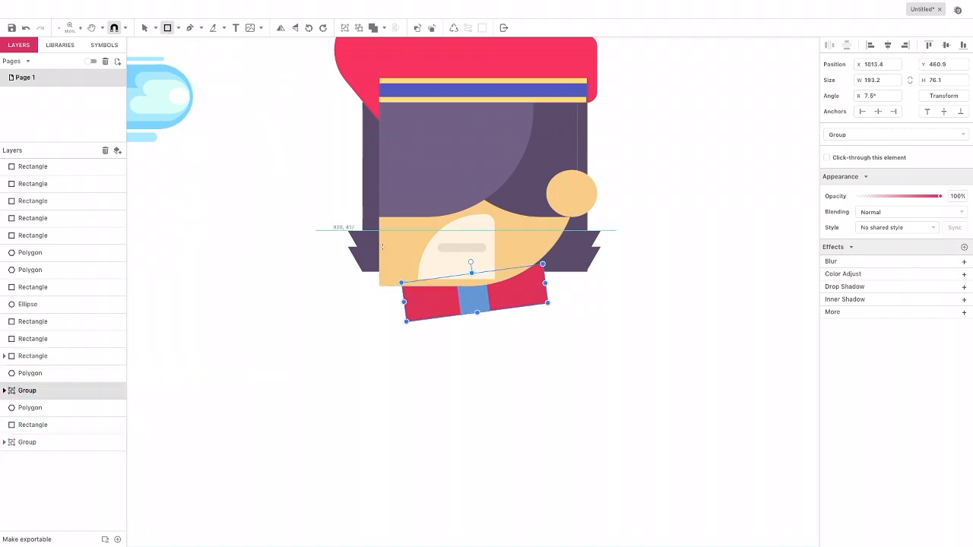
left_click_drag(538, 252, 700, 353)
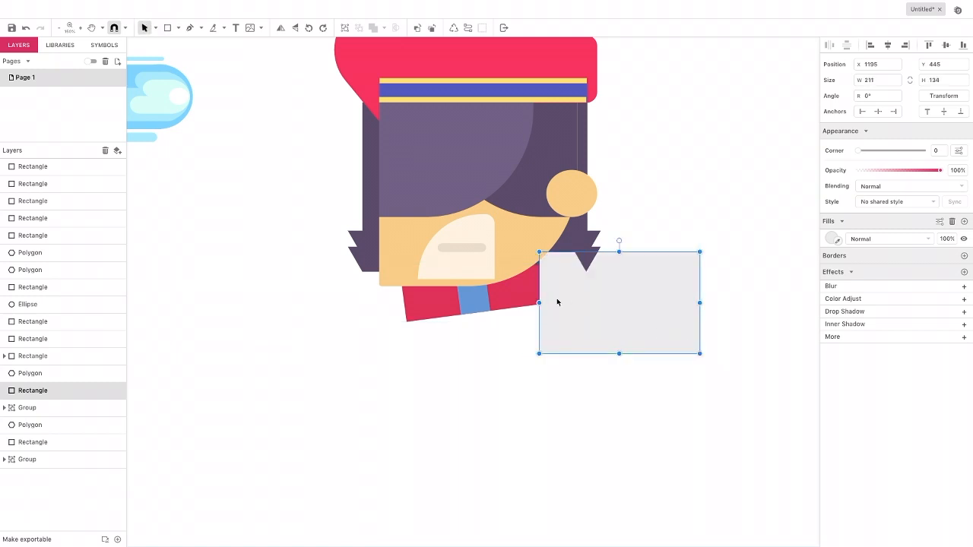
left_click(832, 239)
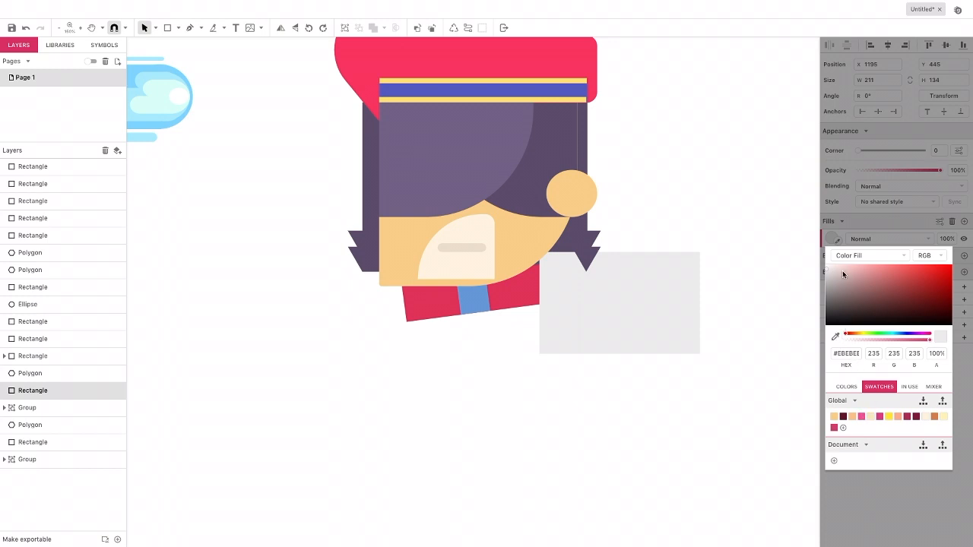
left_click(861, 335)
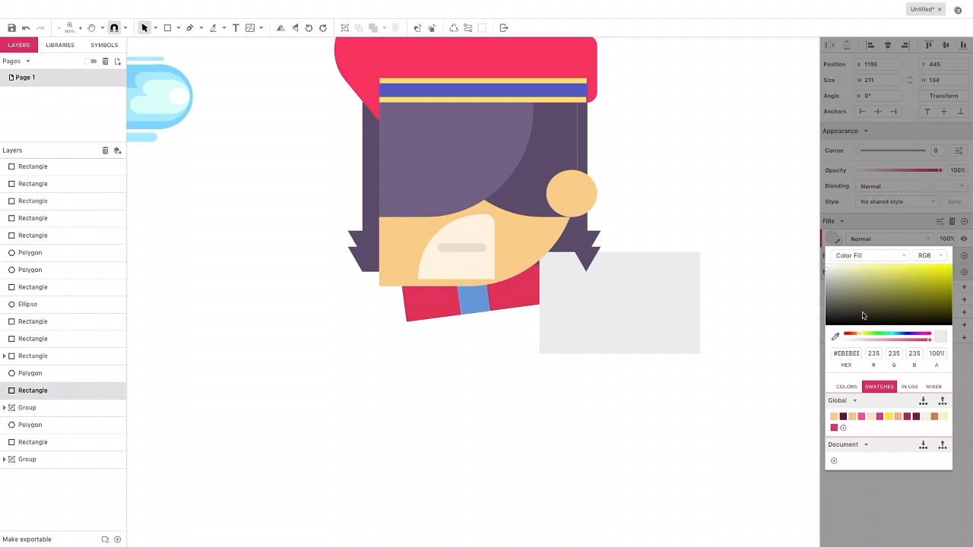
left_click_drag(851, 266, 833, 268)
left_click(857, 151)
left_click_drag(859, 150, 878, 150)
Bring the pale rectangle forward in front of the hair tips and shift it left to X 1187
left_click(431, 28)
left_click(417, 28)
left_click(417, 28)
left_click(418, 28)
left_click_drag(566, 284, 558, 285)
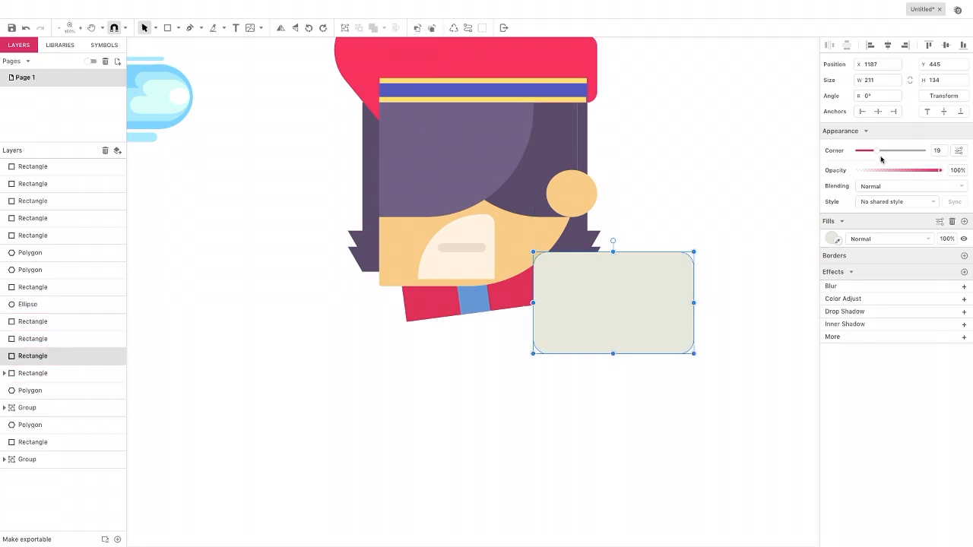
Turn off uniform corners for the pale rectangle and reduce the radius of its upper-right and lower-left corners
left_click(958, 150)
left_click(864, 201)
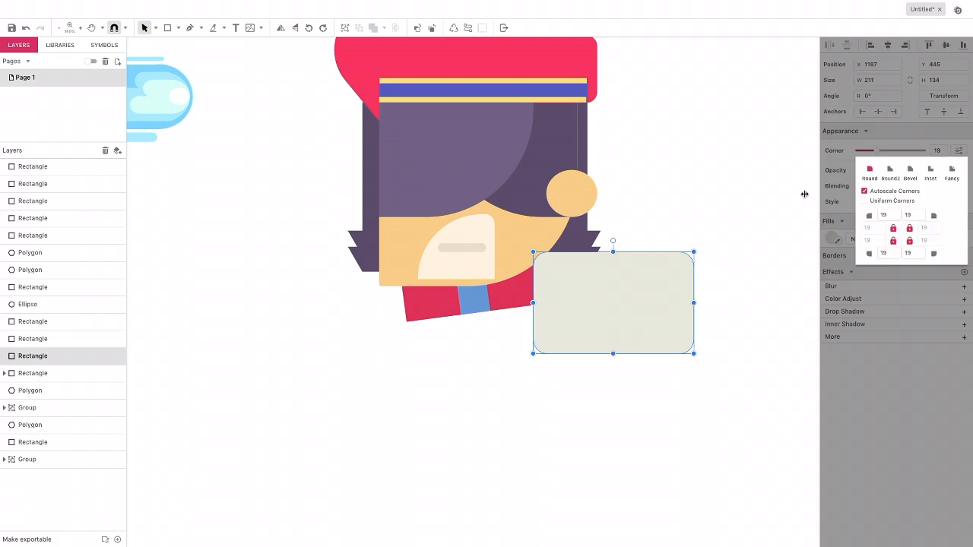
left_click(155, 28)
left_click(183, 56)
left_click_drag(675, 270, 686, 256)
left_click_drag(553, 336, 542, 345)
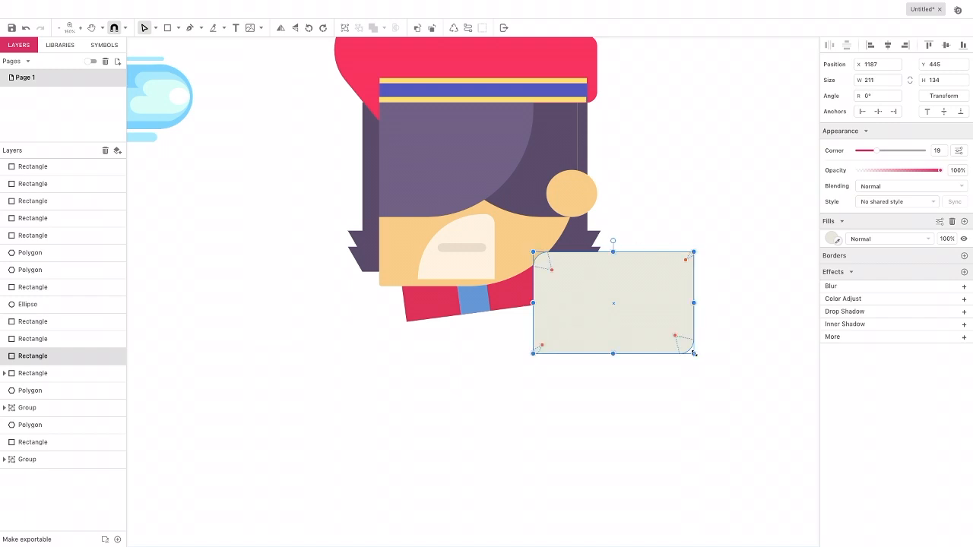
Change the pale rectangle's fill to RGB 232, 229, 220 and enlarge it to about 226 by 145
left_click(830, 240)
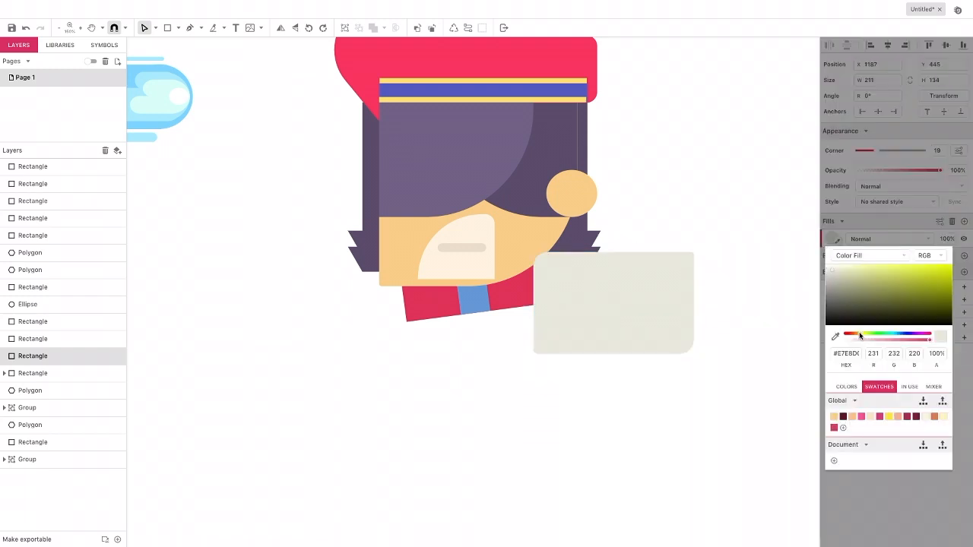
left_click_drag(859, 336, 856, 334)
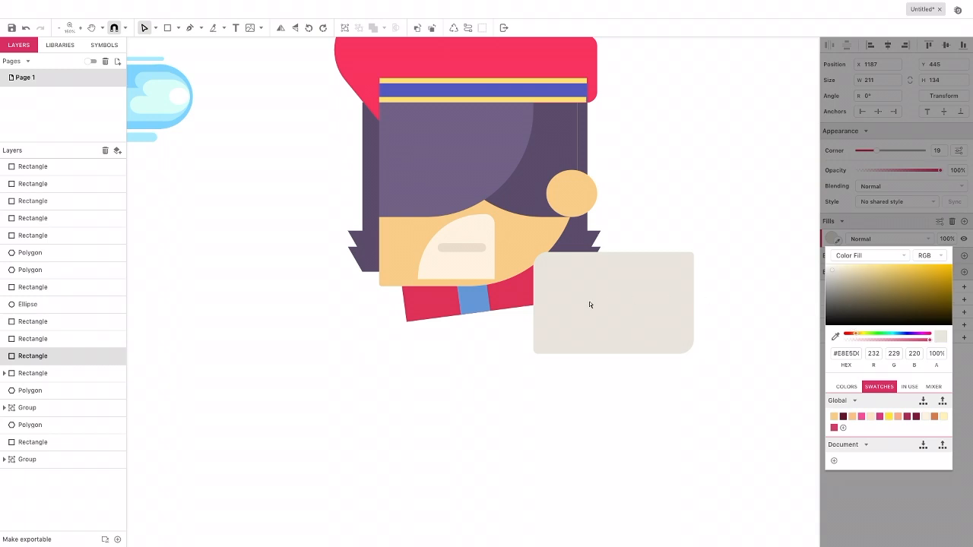
left_click(588, 302)
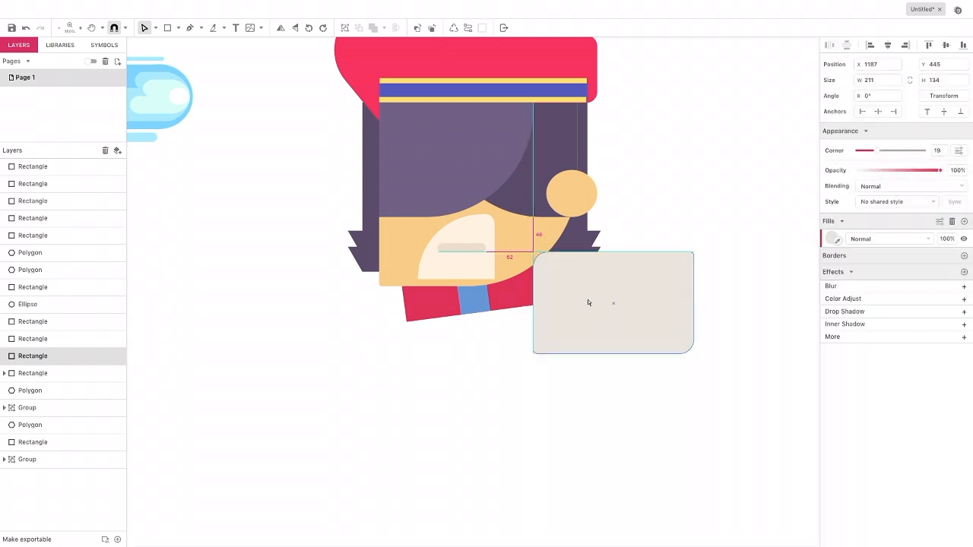
left_click_drag(692, 353, 705, 361)
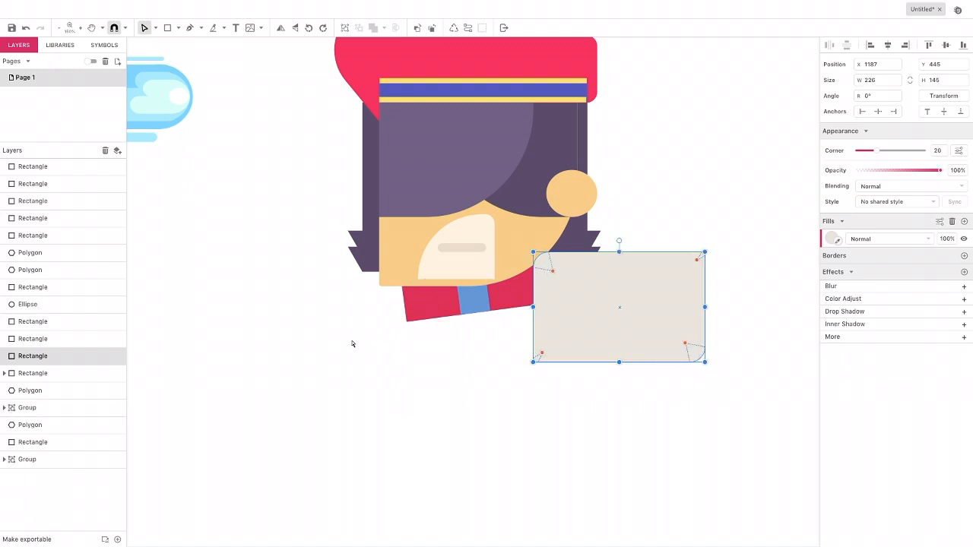
Paste a copy of the pale rectangle at about X 794.7, Y 450 and darken its fill to RGB 219, 215, 204
key("ctrl+v")
left_click_drag(504, 289, 357, 307)
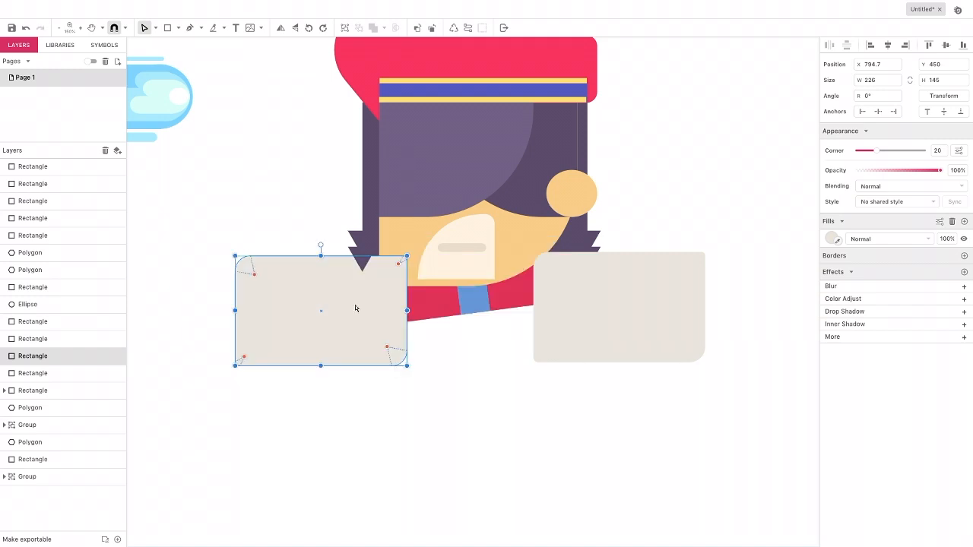
left_click(832, 240)
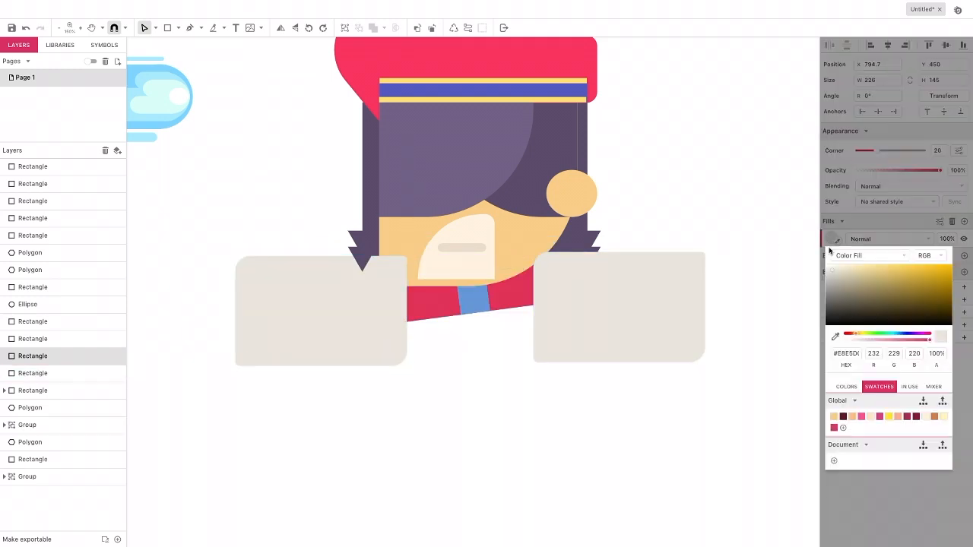
left_click_drag(832, 272, 833, 276)
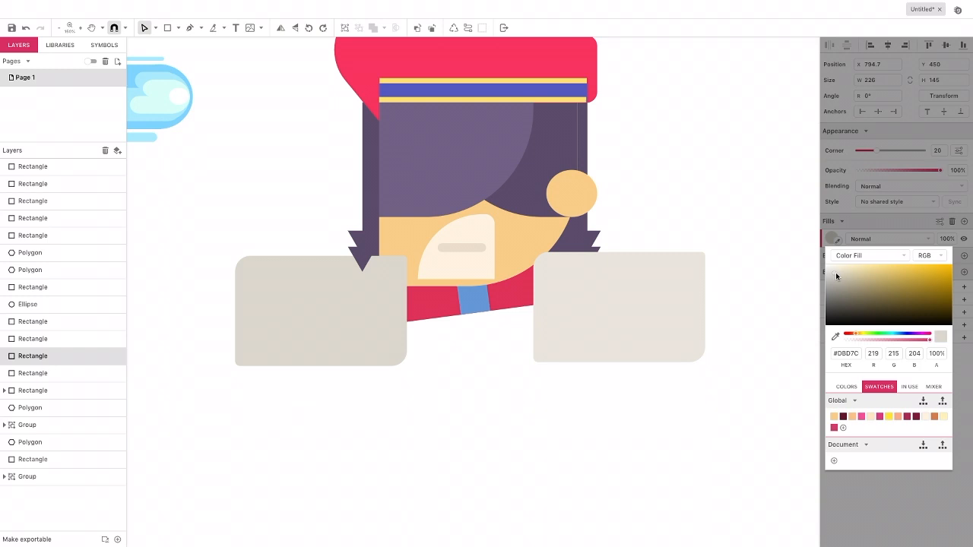
Send the darker left-hand rectangle backward to the very bottom of the layer stack
left_click(429, 28)
left_click(429, 28)
left_click(429, 28)
left_click(429, 28)
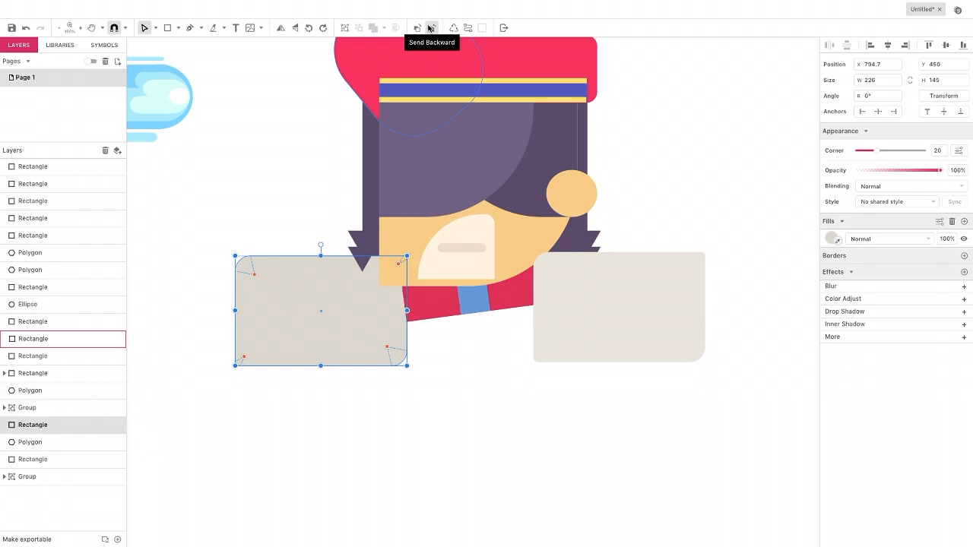
left_click(429, 28)
left_click(429, 28)
left_click(429, 28)
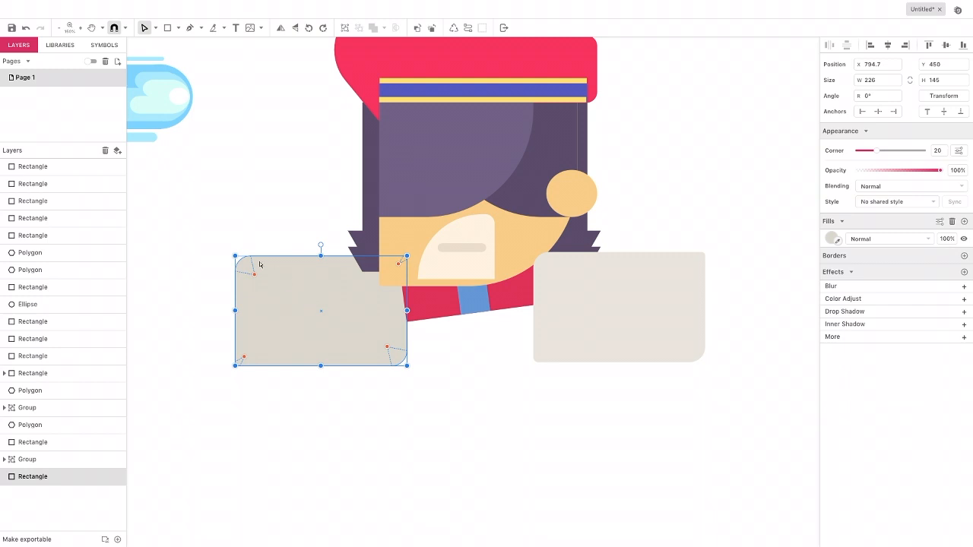
Draw a torso rectangle about 312 by 213.5 below the scarf and fill it with bright red, RGB 242, 59, 99
scroll(176, 262, "down", 3)
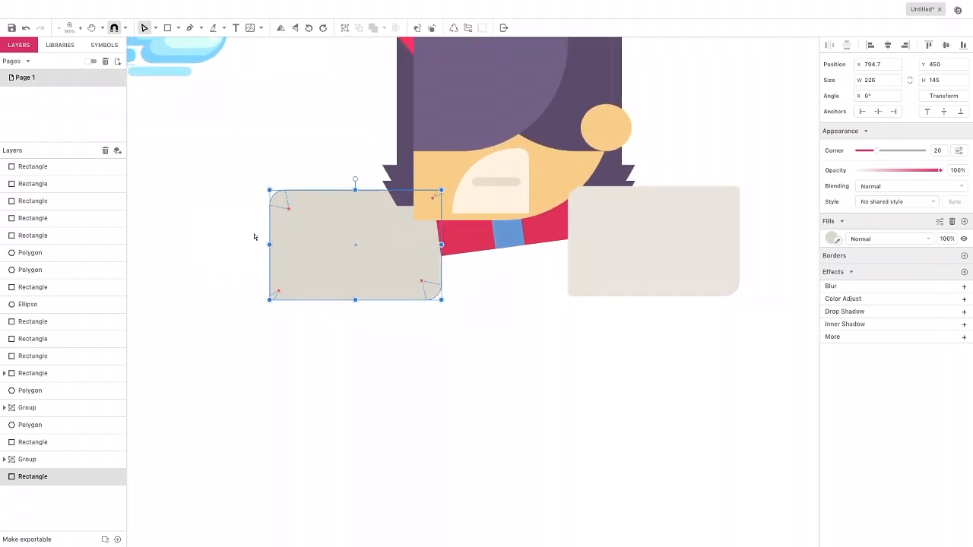
left_click(167, 28)
mouse_move(395, 242)
left_mouse_down()
mouse_move(582, 322)
mouse_move(631, 402)
left_mouse_up()
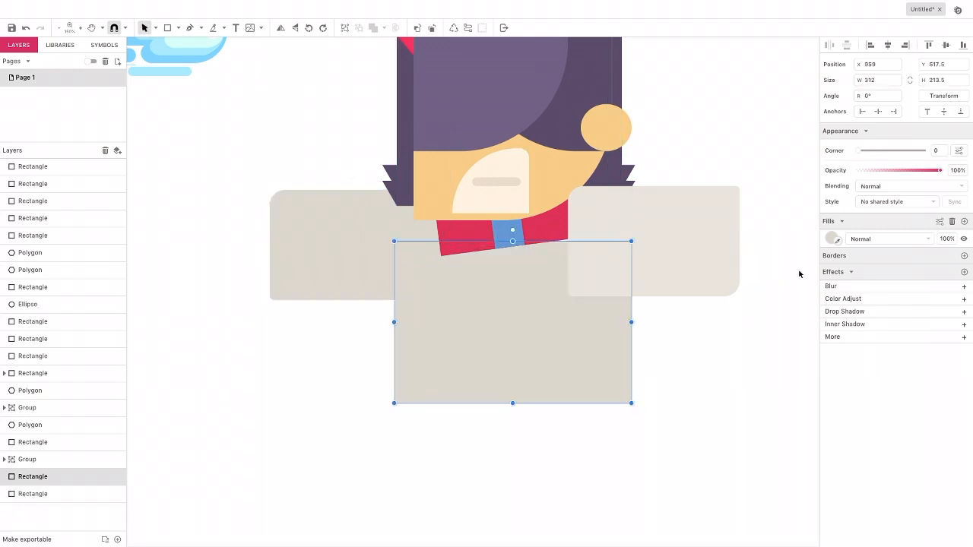
left_click(830, 240)
left_click(835, 336)
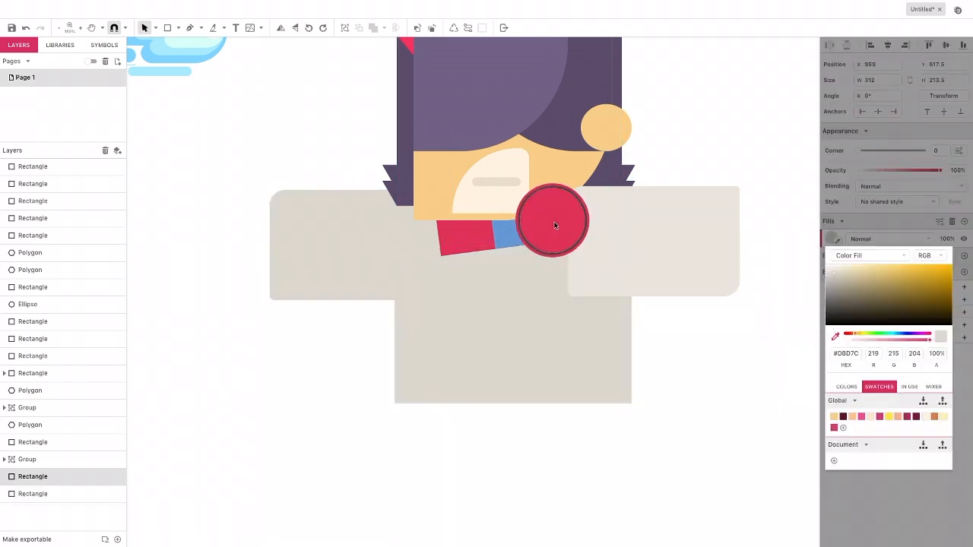
left_click(553, 219)
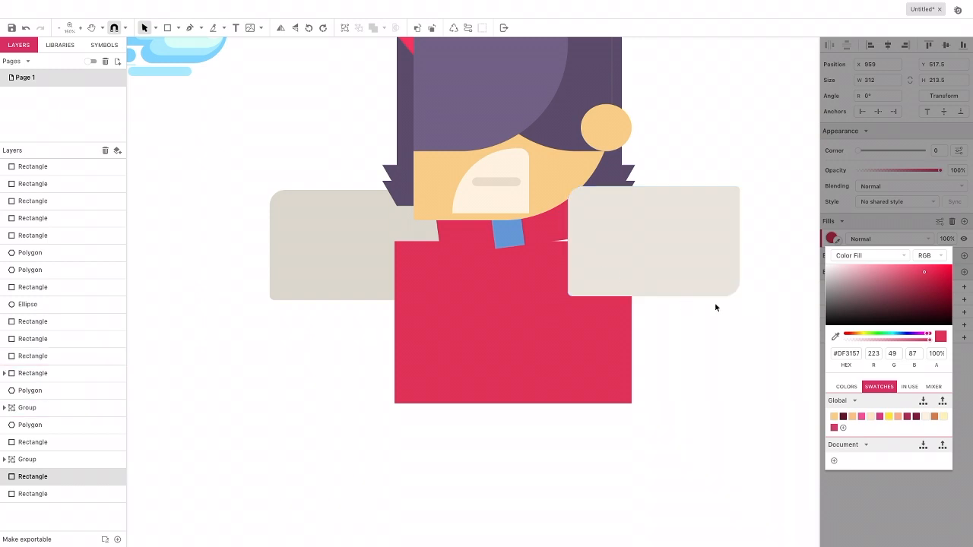
left_click(920, 267)
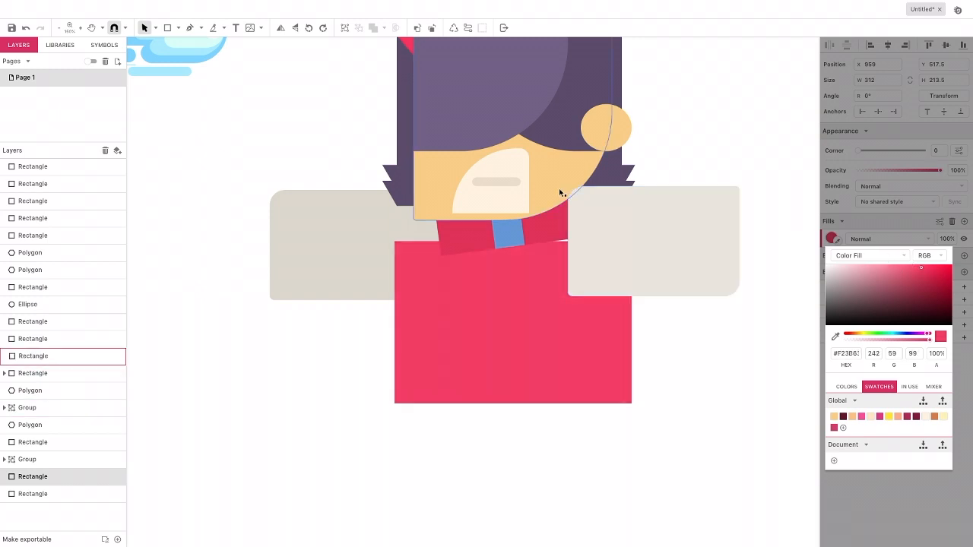
Draw a vertical stripe rectangle about 49 by 213.5 down the torso's middle and bring it forward in the layer stack
left_click(169, 29)
left_click_drag(496, 241, 534, 403)
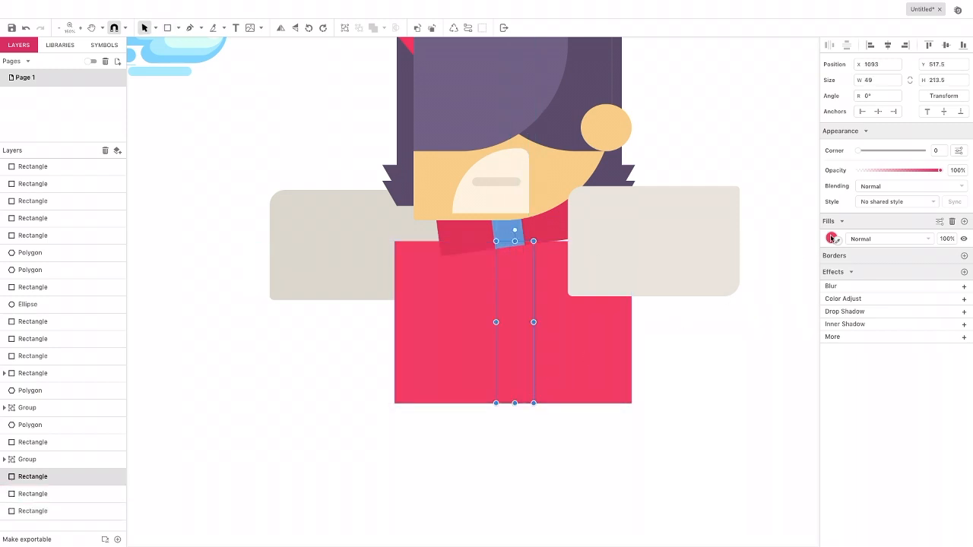
left_click(425, 28)
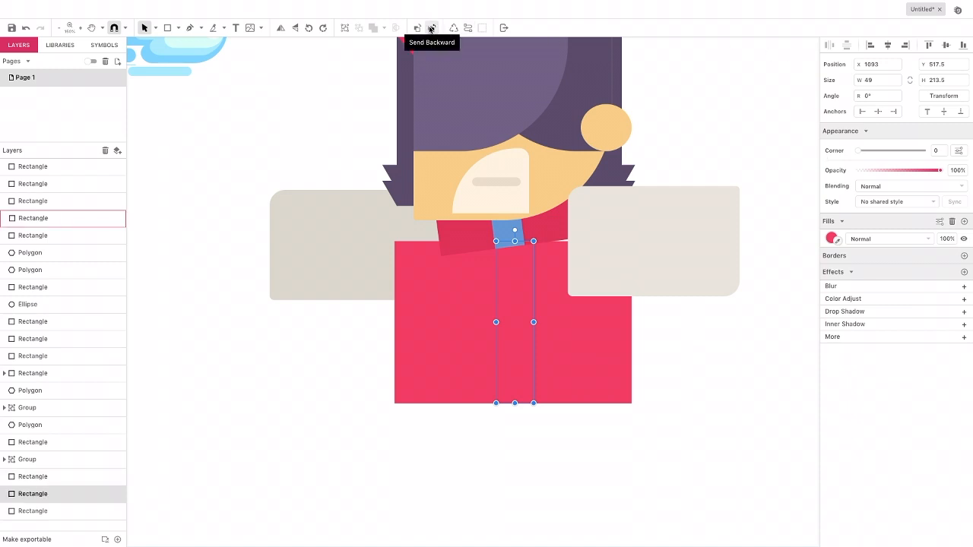
left_click(426, 28)
left_click(430, 28)
left_click(431, 28)
left_click(431, 28)
left_click(431, 28)
left_click(431, 28)
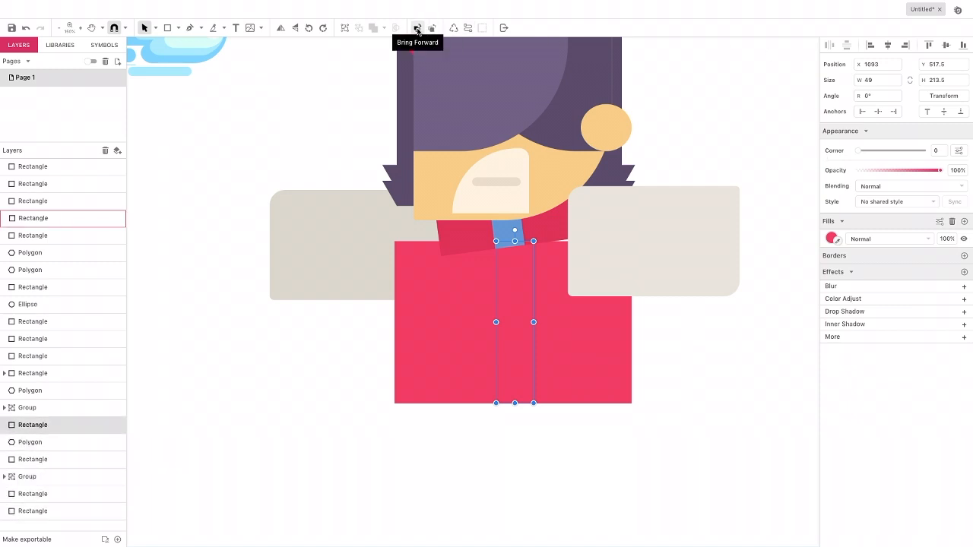
left_click(431, 28)
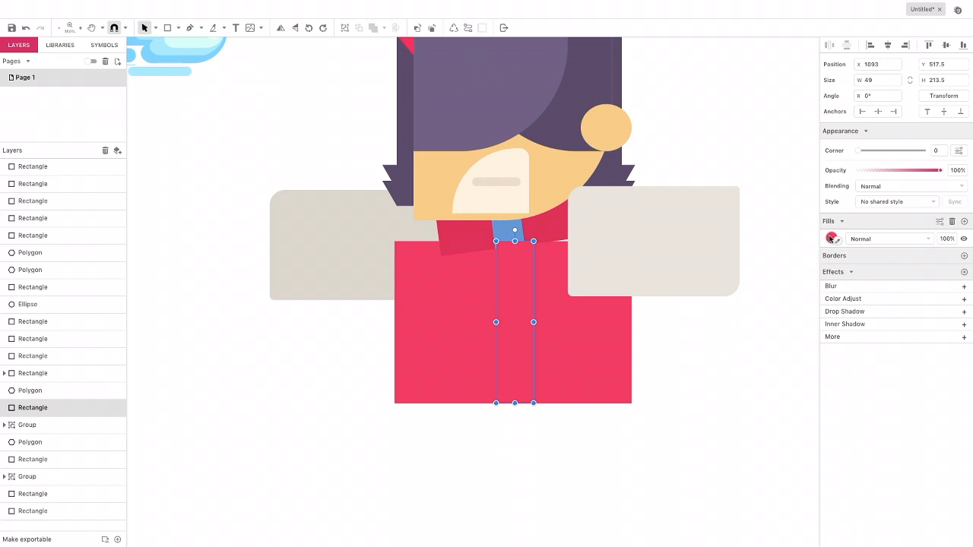
Fill the torso stripe with the blue sampled from the scarf's stripe and shift it to the torso's horizontal centre
left_click(831, 238)
left_click(835, 336)
left_click(509, 228)
left_click_drag(516, 294, 512, 293)
left_click(513, 424)
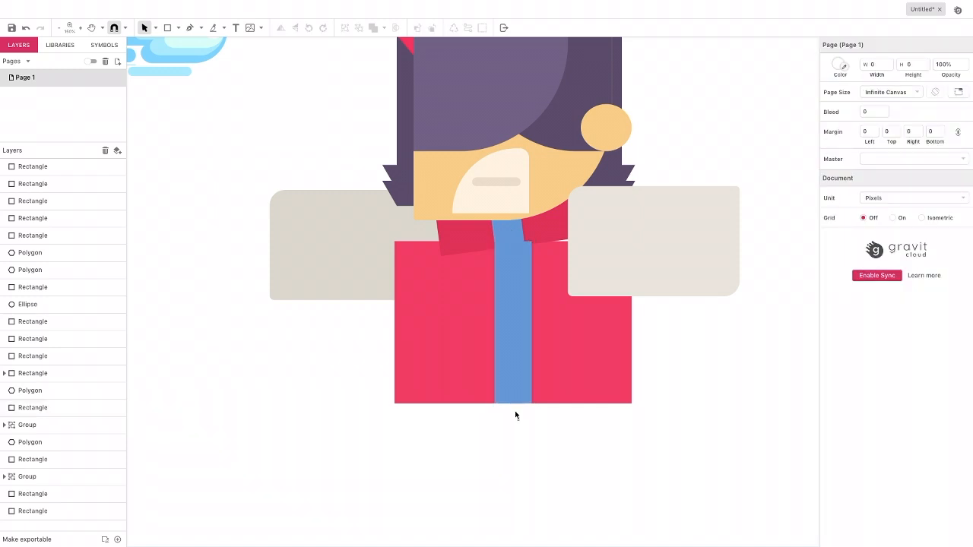
Group the blue stripe with the red torso rectangle and move the group to about X 954, Y 511
left_click(509, 397)
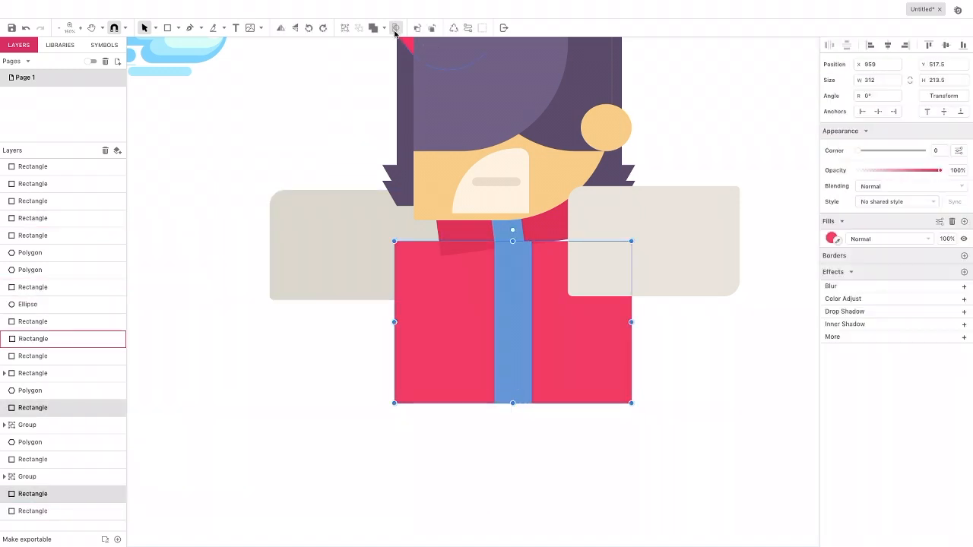
left_click(344, 27)
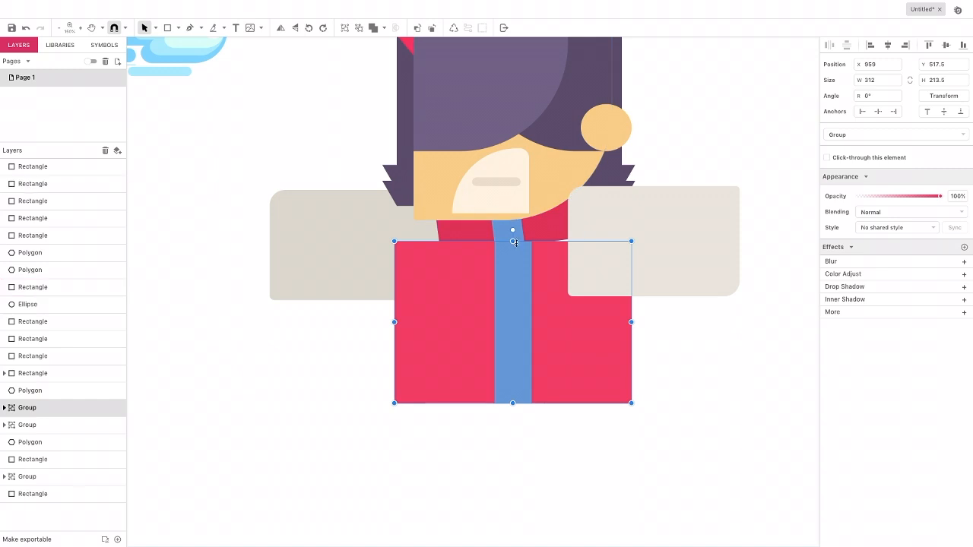
left_click_drag(531, 269, 526, 264)
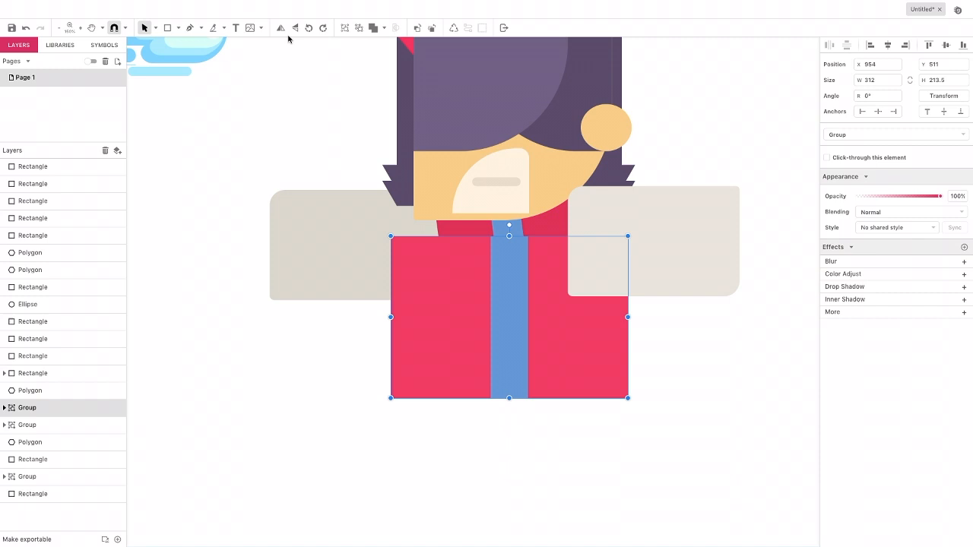
Send the torso group backward to the bottom of the layer stack, behind the scarf and the left-hand sleeve
left_click(431, 29)
left_click(430, 28)
left_click(431, 28)
left_click(431, 28)
left_click(431, 28)
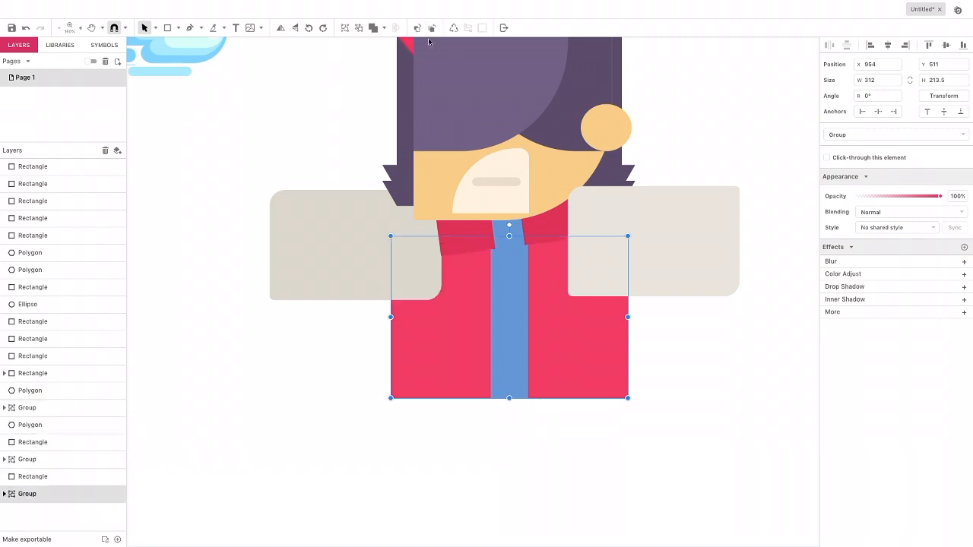
Rotate the torso group to about -13.1° and position it so its blue stripe continues from the scarf's stripe
mouse_move(508, 227)
left_mouse_down()
mouse_move(530, 225)
mouse_move(526, 235)
mouse_move(528, 228)
left_mouse_up()
left_click_drag(547, 284, 532, 287)
left_click_drag(517, 230, 517, 227)
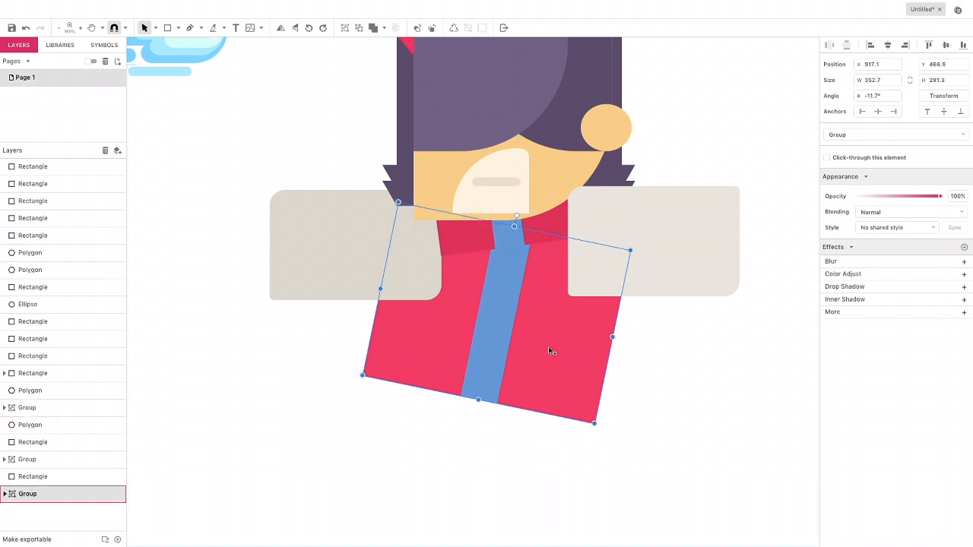
left_click_drag(563, 367, 566, 366)
left_click_drag(517, 214, 522, 214)
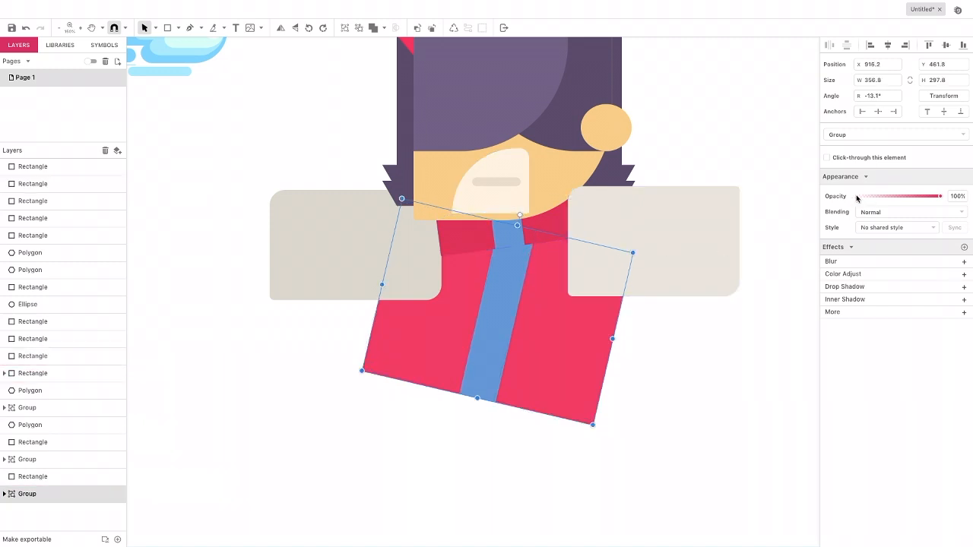
Round the torso rectangle's corners to 26 and darken its fill to about RGB 221, 57, 92
double_click(585, 331)
left_click_drag(857, 151, 870, 150)
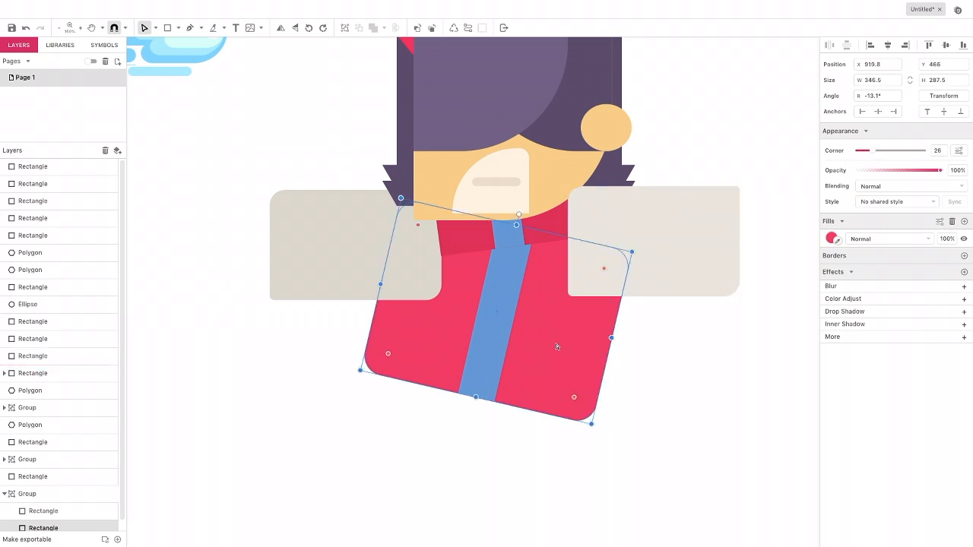
left_click(830, 239)
left_click_drag(920, 270, 918, 275)
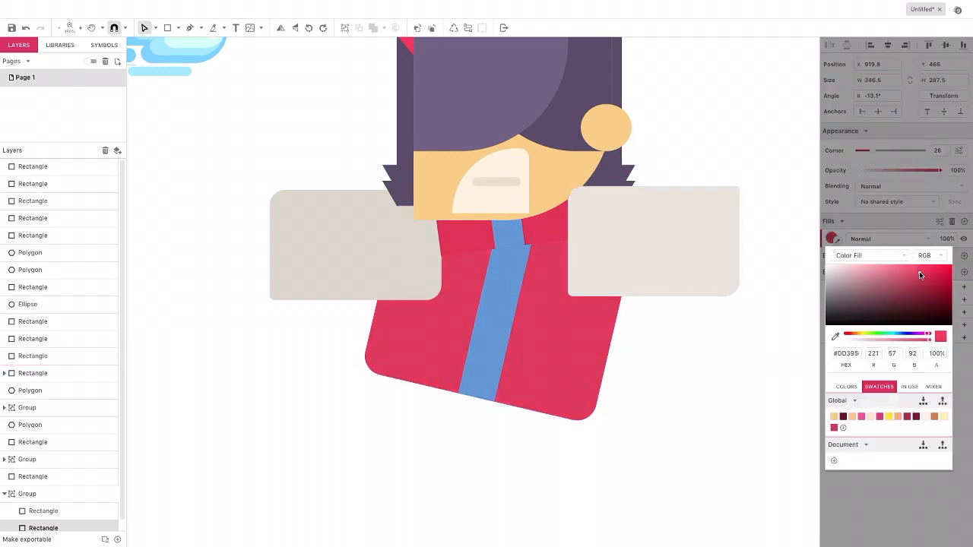
Brighten the scarf rectangle's fill to RGB 234, 57, 95 and nudge it to about X 1010.9, Y 461.2
left_click(460, 241)
left_click(507, 229)
left_click(832, 239)
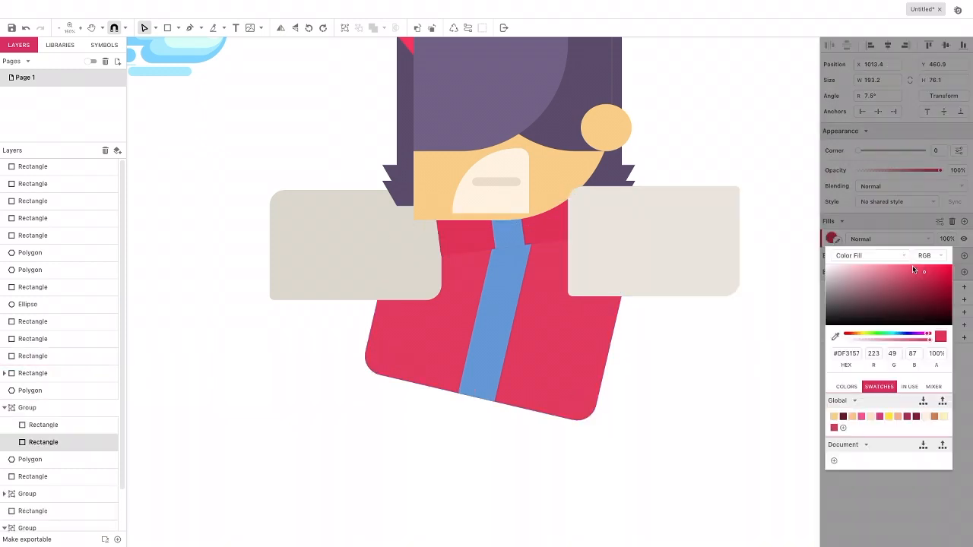
left_click_drag(924, 272, 921, 270)
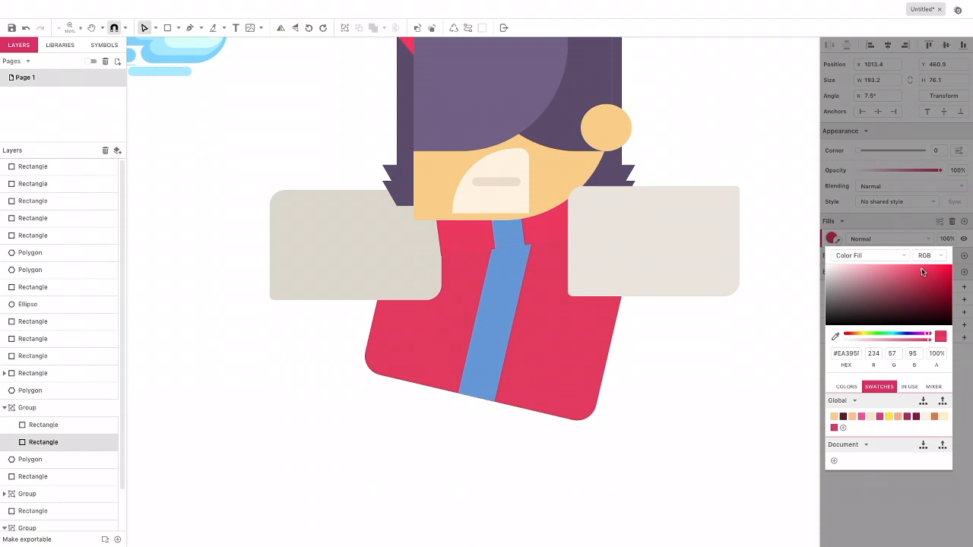
left_click(505, 235)
left_click_drag(506, 237, 504, 237)
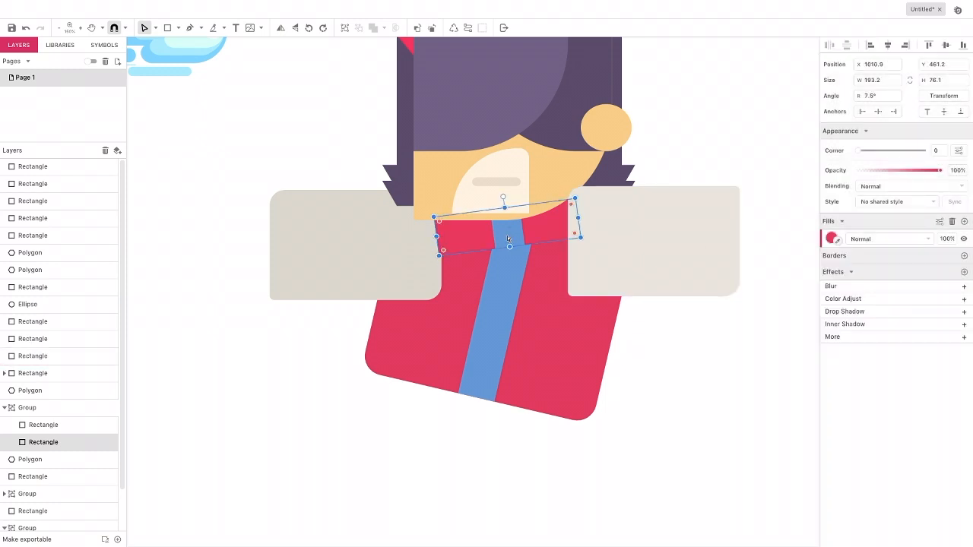
Lighten the scarf's blue stripe to RGB 114, 168, 234 and widen it to match the torso stripe, about 58 by 58.3 overall
left_click(156, 28)
left_click(162, 44)
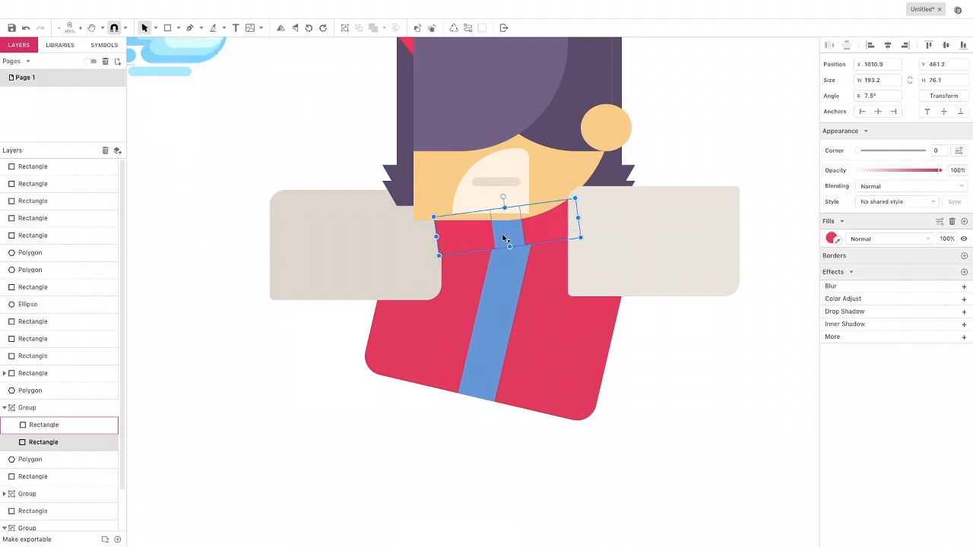
left_click(504, 238)
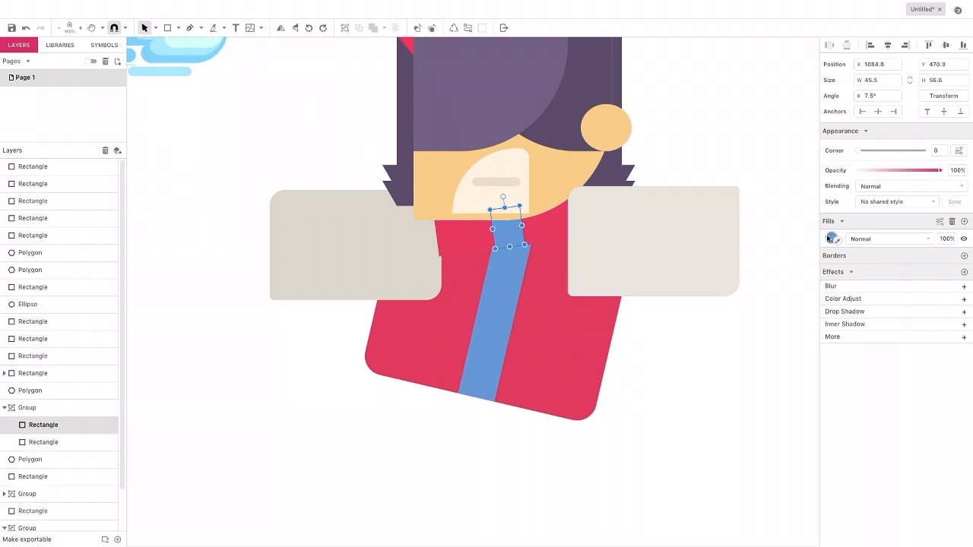
left_click(831, 239)
left_click_drag(891, 275, 890, 272)
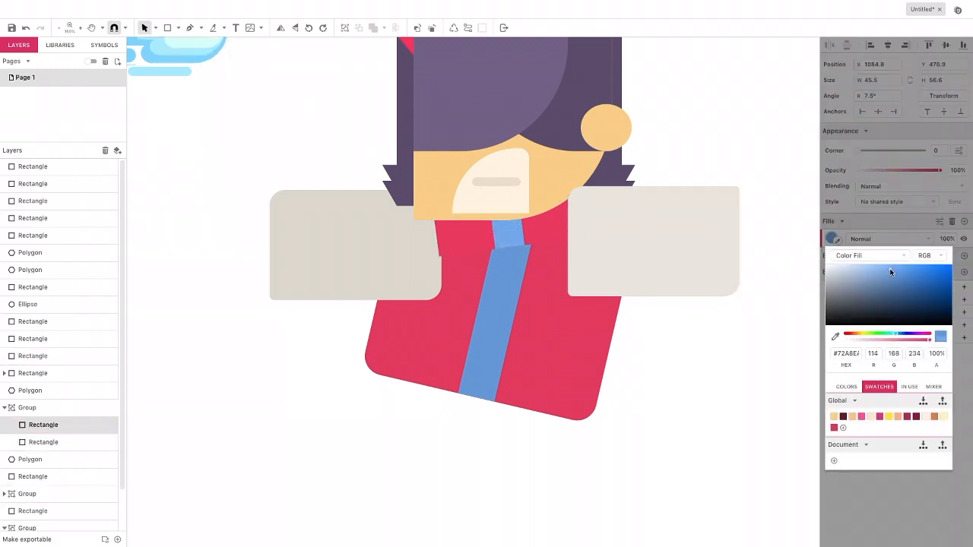
left_click(507, 230)
left_click_drag(521, 230, 488, 229)
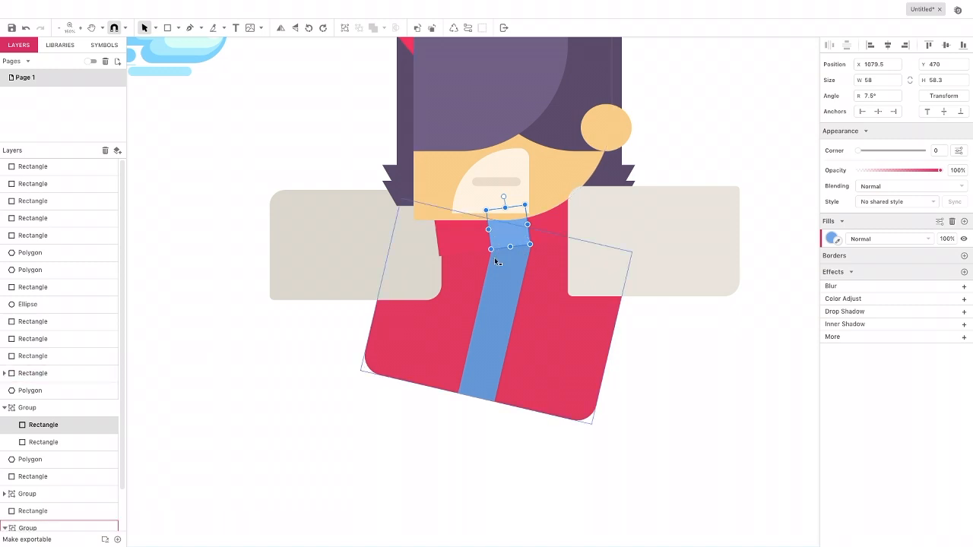
Draw a rectangle about 252 by 62 across the torso's lower edge and fill it with dark brown, RGB 108, 85, 85
left_click(295, 152)
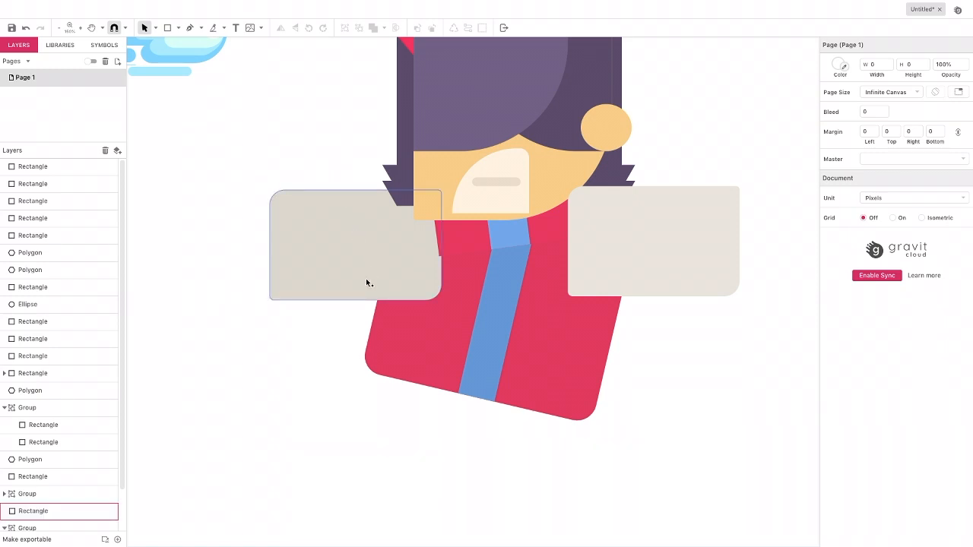
left_click(168, 28)
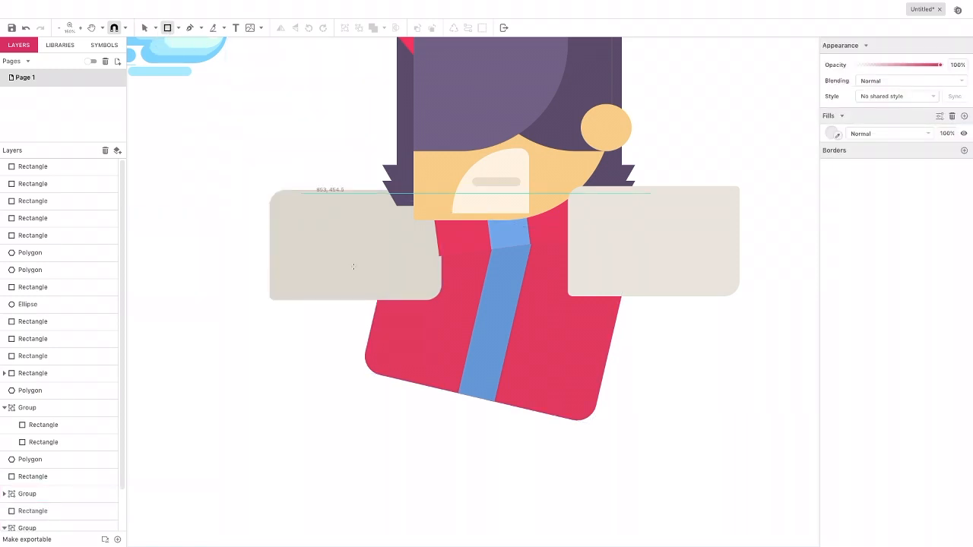
left_click_drag(375, 365, 568, 411)
left_click(830, 238)
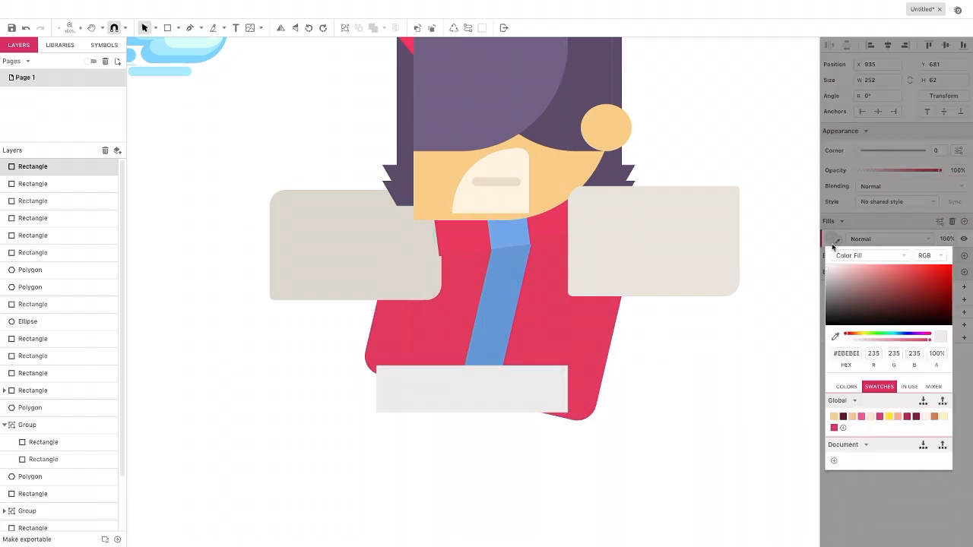
left_click_drag(856, 307, 852, 302)
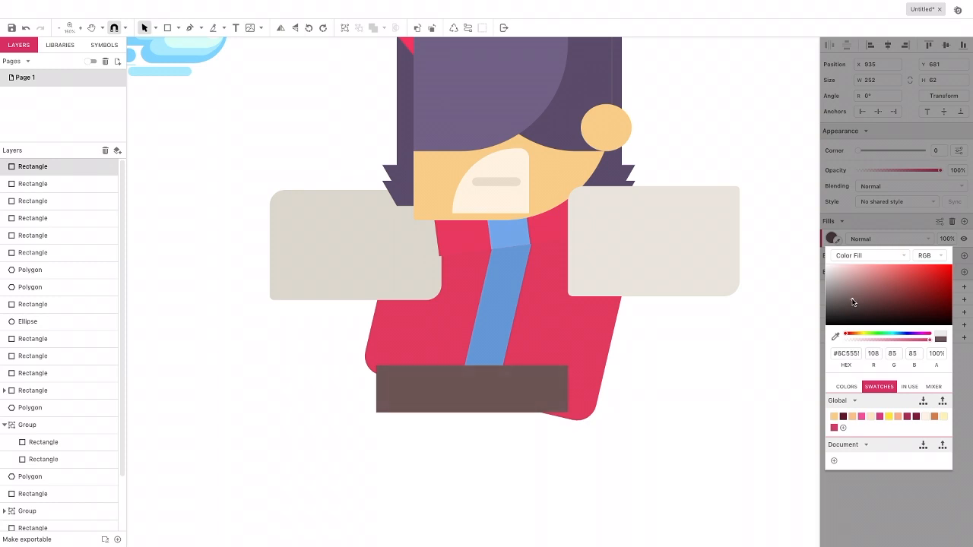
Rotate the dark brown rectangle to about -14.1° to follow the torso's tilt
left_click(471, 358)
mouse_move(471, 357)
left_mouse_down()
mouse_move(482, 357)
mouse_move(456, 395)
mouse_move(465, 399)
mouse_move(480, 370)
left_mouse_up()
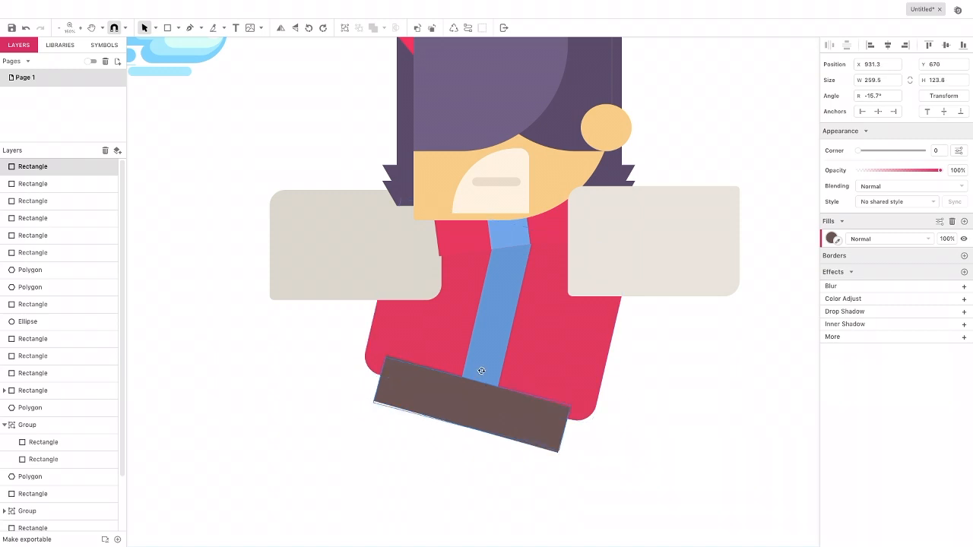
left_click_drag(481, 370, 480, 372)
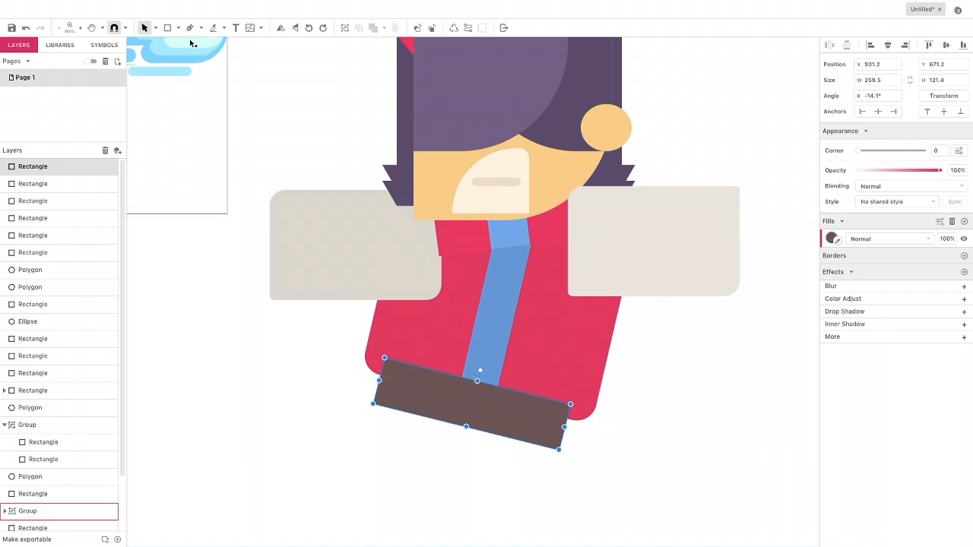
Draw a narrow rectangle about 33 by 73.8 over the brown band's left end and fill it with the scarf's red, RGB 234, 57, 95
left_click(169, 28)
left_click_drag(397, 358, 421, 413)
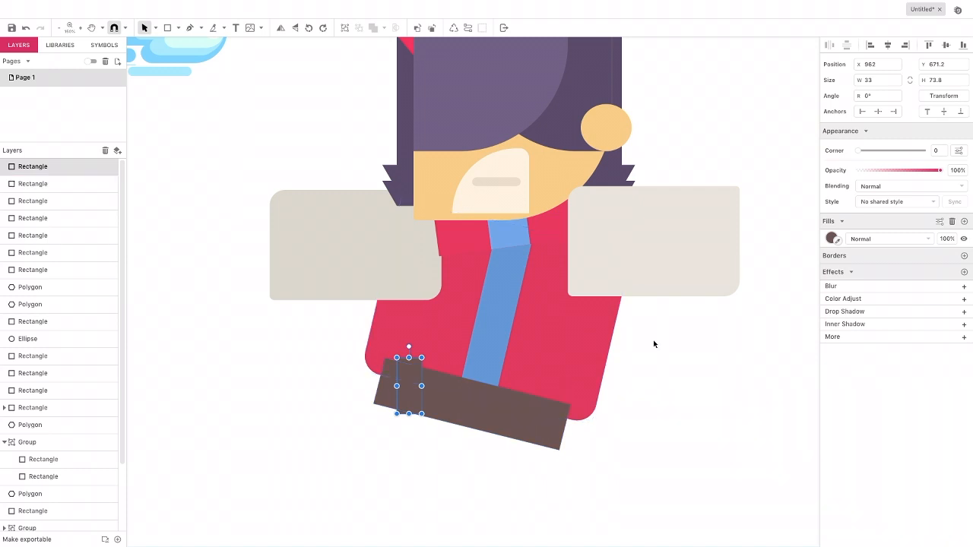
left_click(830, 239)
left_click(834, 337)
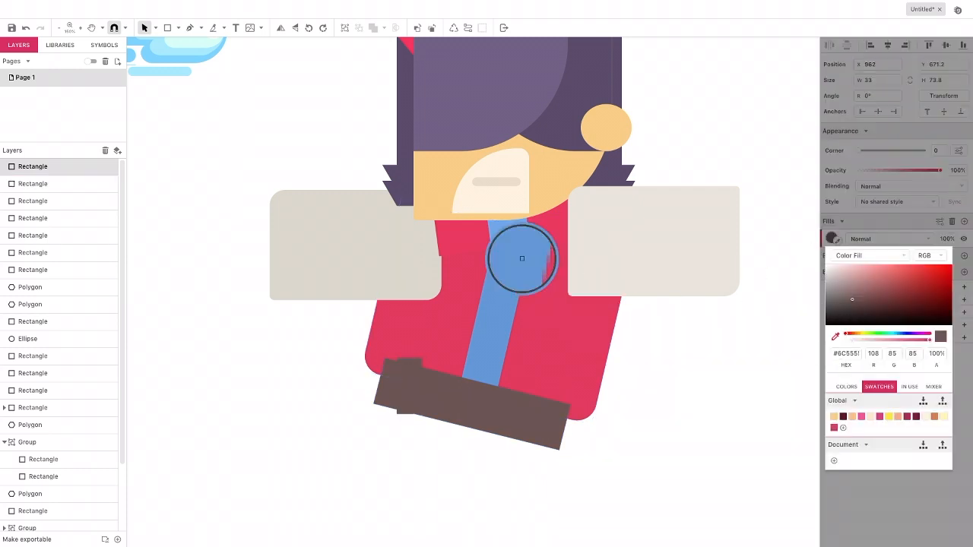
left_click(471, 235)
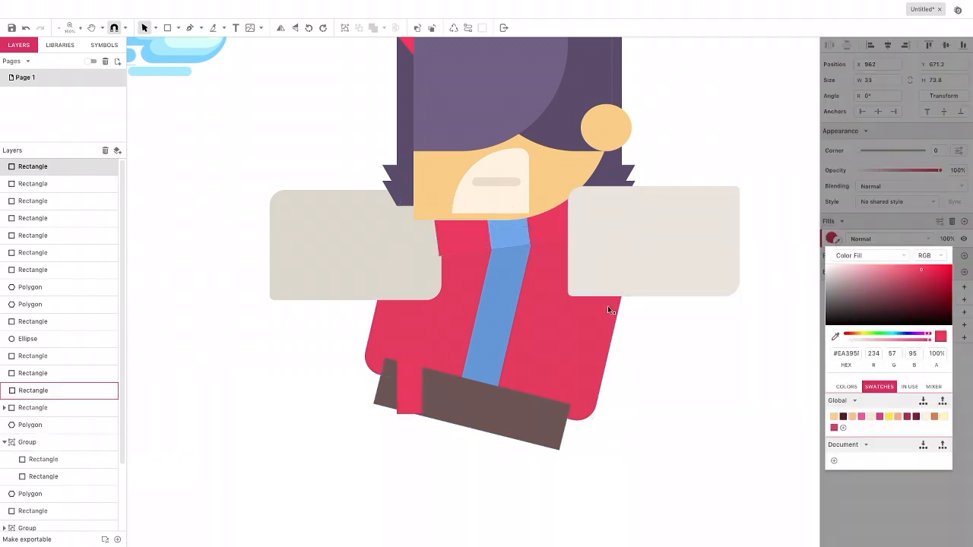
left_click(407, 364)
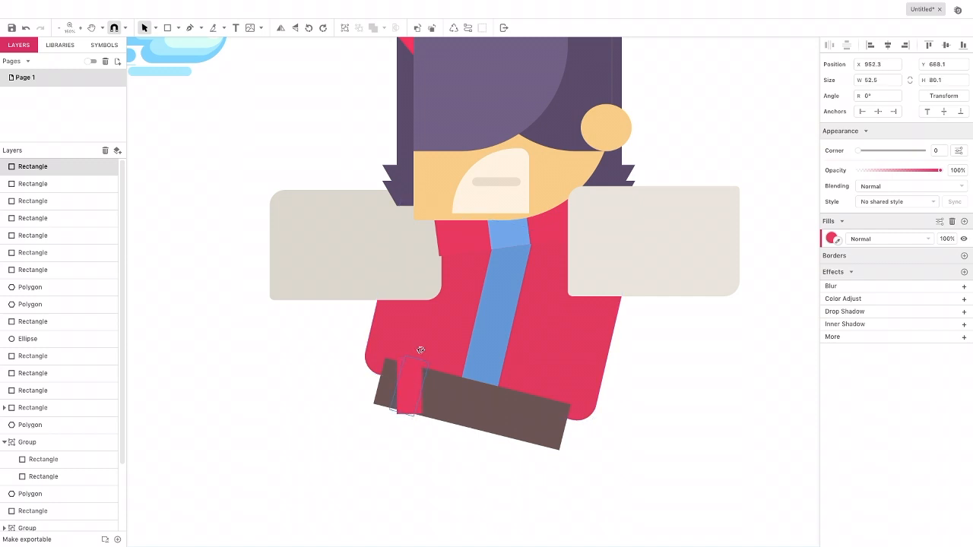
Rotate the narrow red strip to about -14.6° and place a copy of it across the brown band's right end
mouse_move(419, 350)
left_mouse_down()
mouse_move(406, 348)
mouse_move(414, 363)
left_mouse_up()
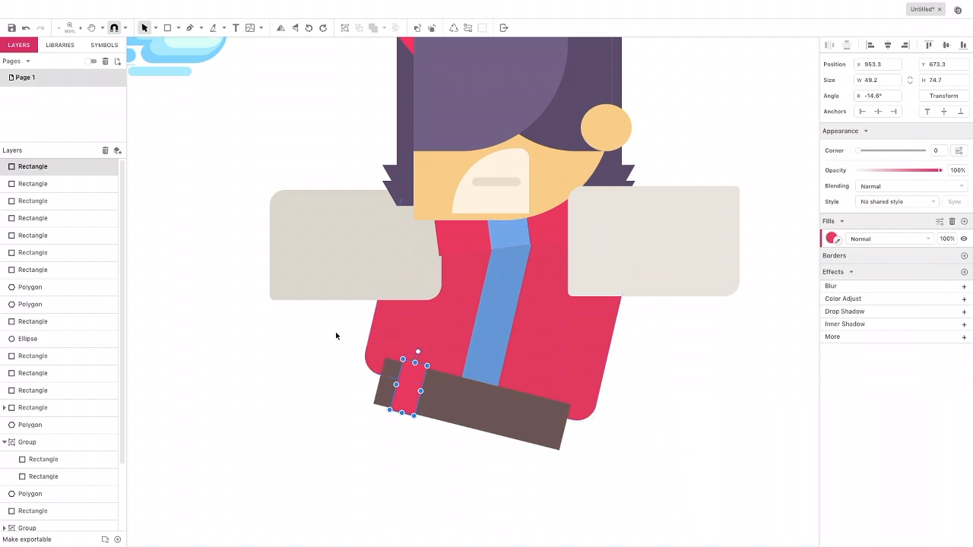
left_click_drag(401, 399, 522, 425)
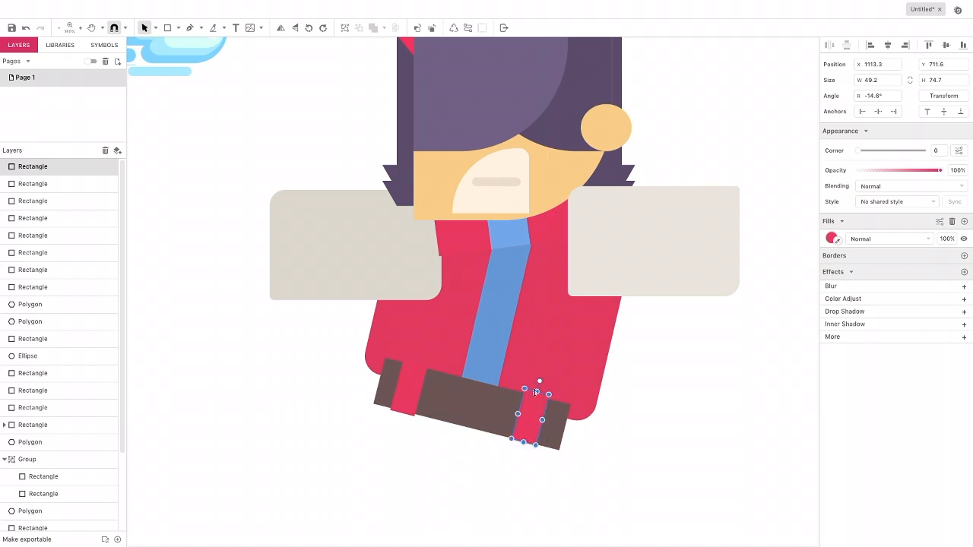
key("Down")
key("Down")
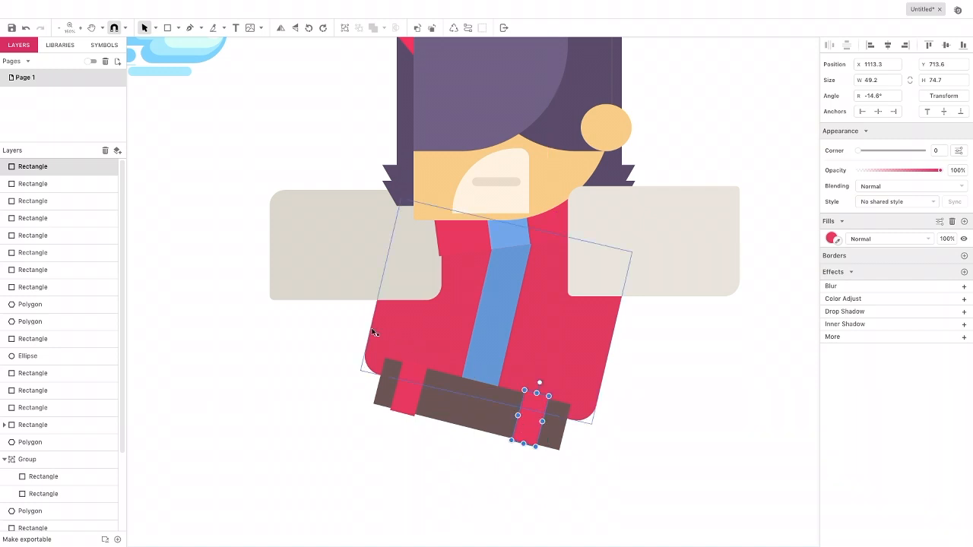
Draw a rectangle about 79.5 by 65.5 over the middle of the brown belt and fill it with yellow, RGB 253, 204, 97
left_click(178, 27)
left_click(181, 55)
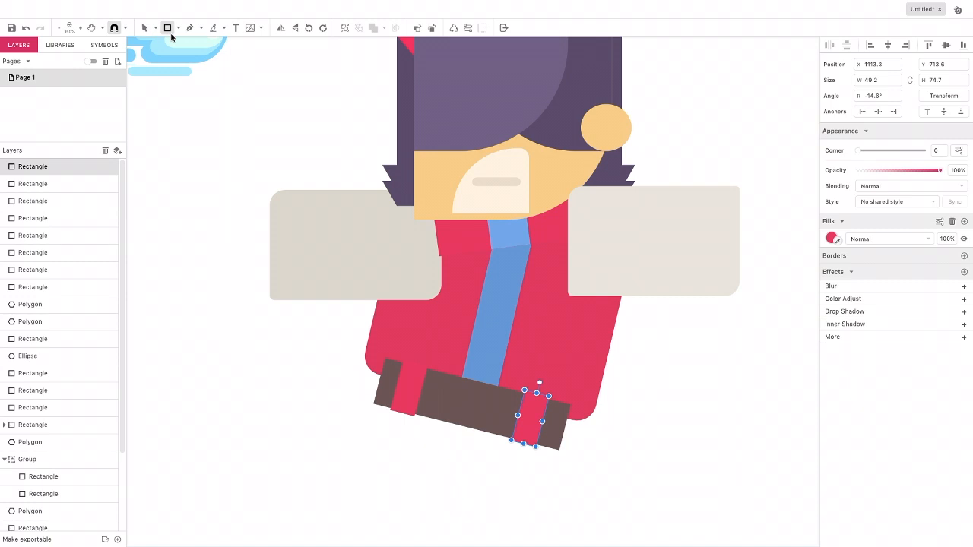
left_click_drag(447, 371, 507, 420)
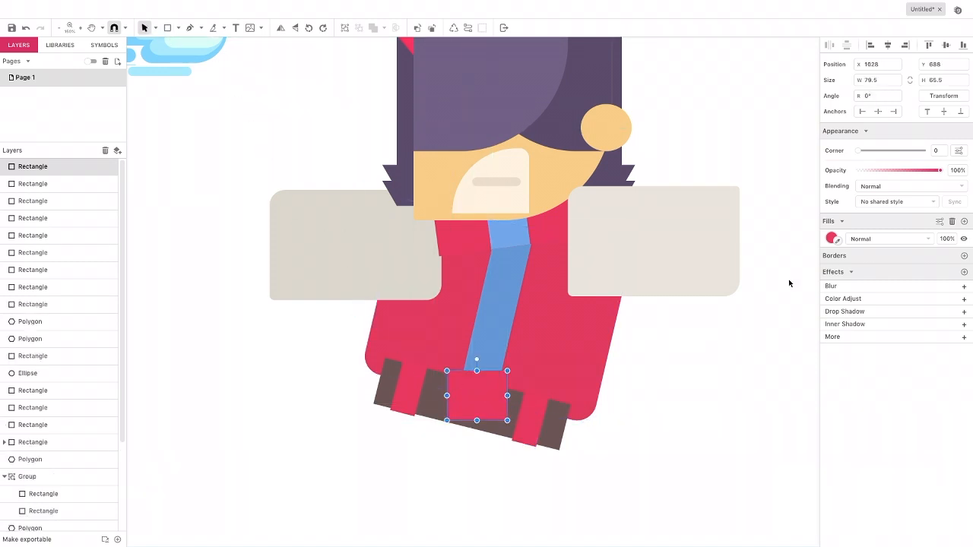
left_click(831, 237)
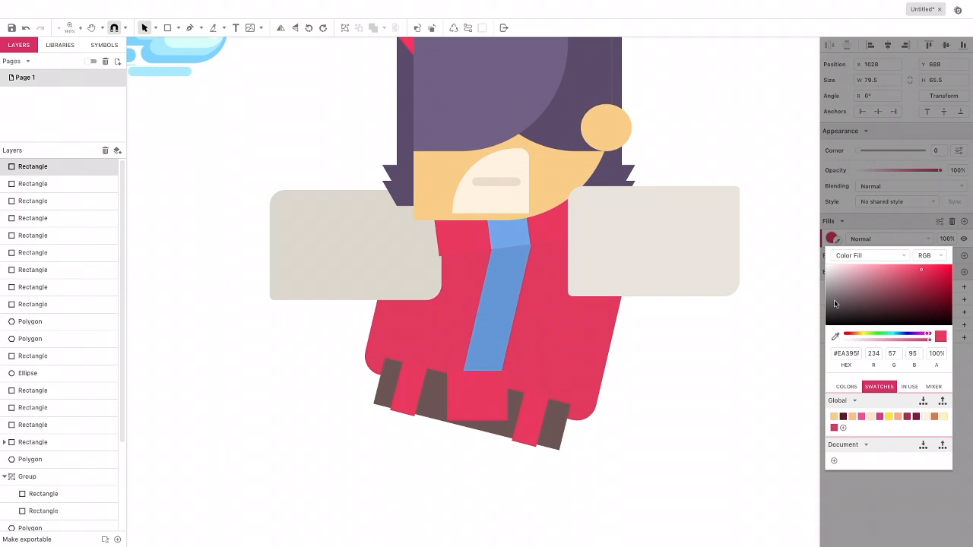
left_click(856, 335)
left_click_drag(915, 272, 903, 264)
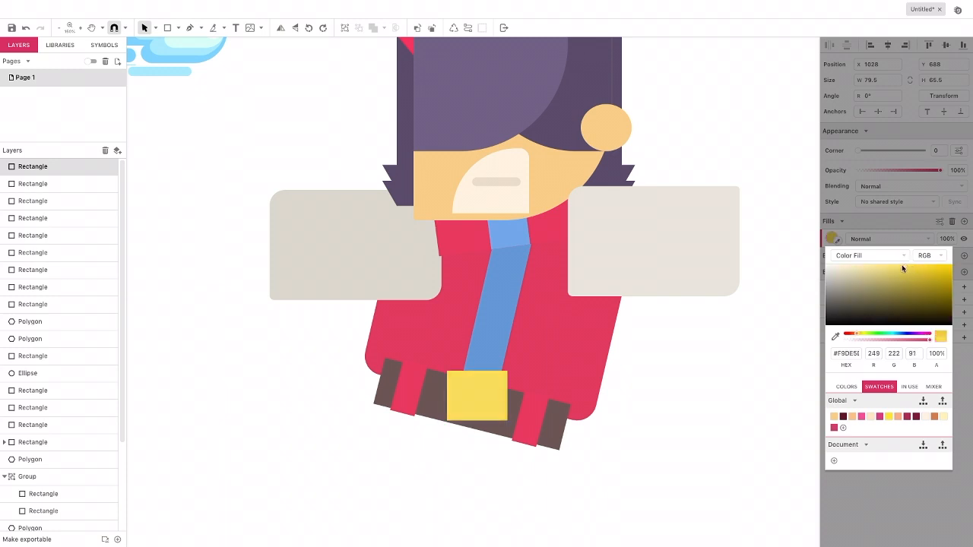
left_click(855, 335)
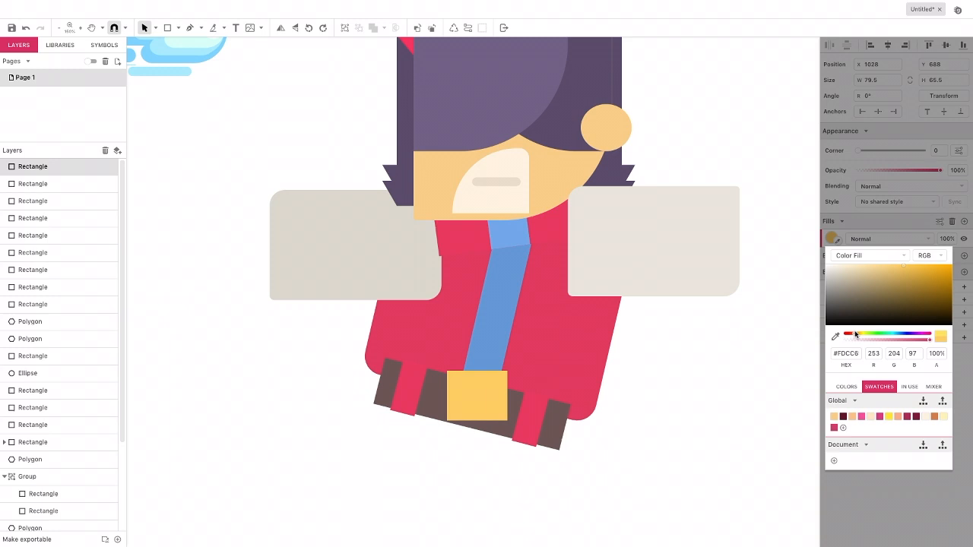
Shape the yellow rectangle into a buckle about 95 by 87.1 with corner radius 18, tilted about -13.9° to match the belt
left_click(859, 150)
left_click_drag(859, 150, 889, 150)
left_click_drag(477, 358, 487, 360)
left_click_drag(499, 427, 504, 437)
left_click_drag(473, 402, 467, 408)
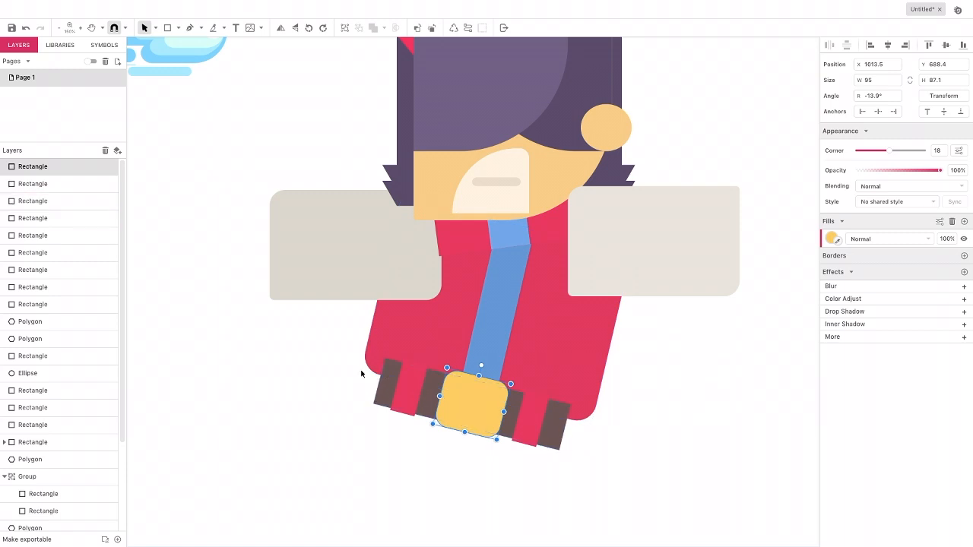
Draw a triangle about 146.9 by 66.6 with the Pen tool under the belt's left half and fill it with the coat's red, RGB 225, 58, 94
left_click(190, 28)
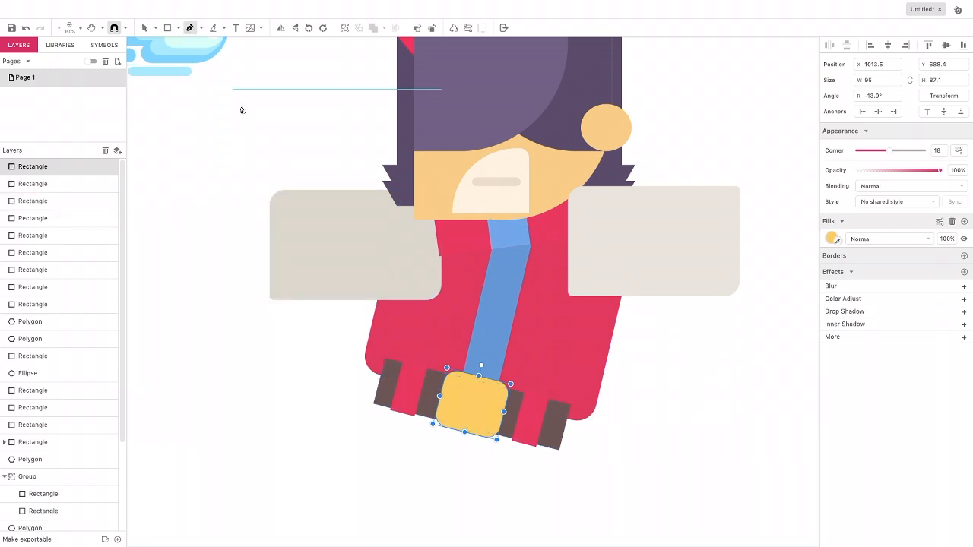
left_click(466, 424)
left_click(459, 449)
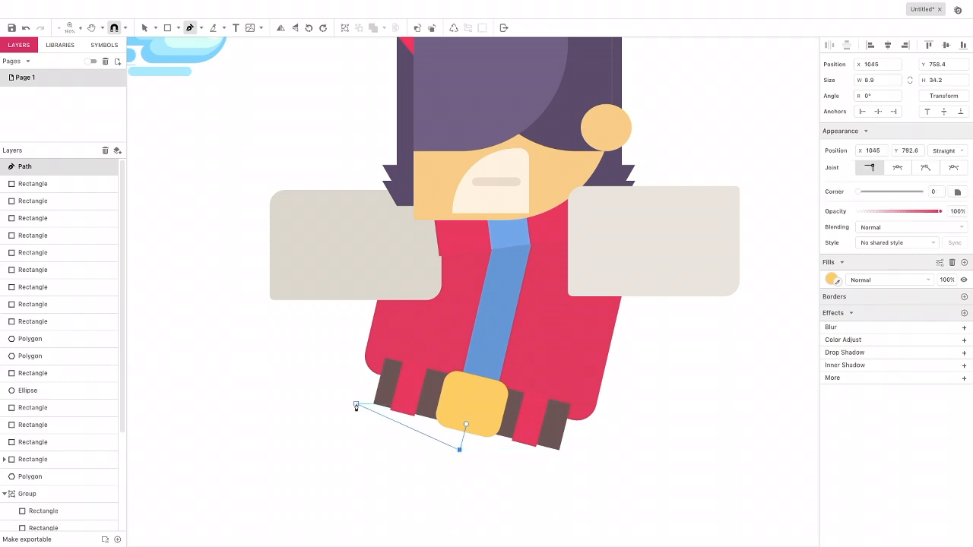
left_click(355, 400)
left_click(465, 425)
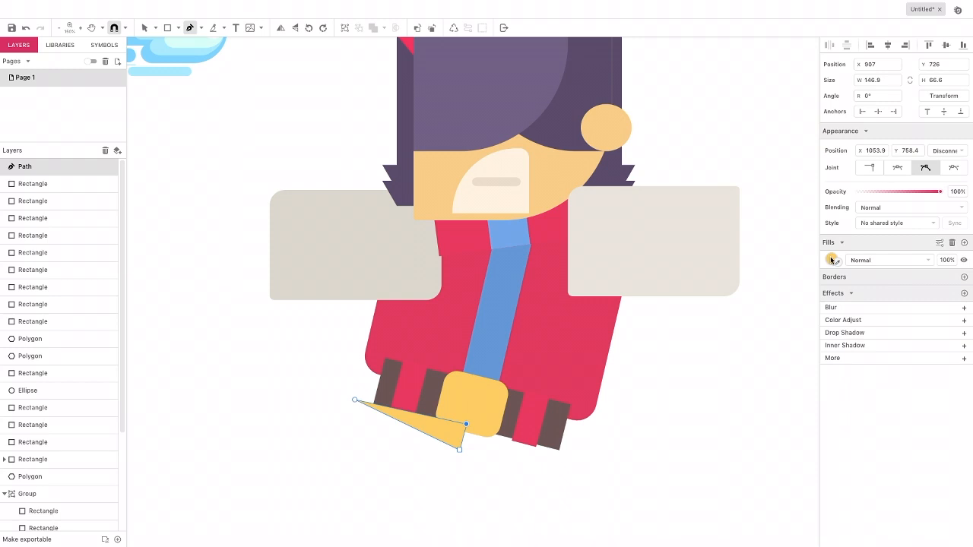
left_click(831, 260)
left_click(835, 357)
left_click(541, 348)
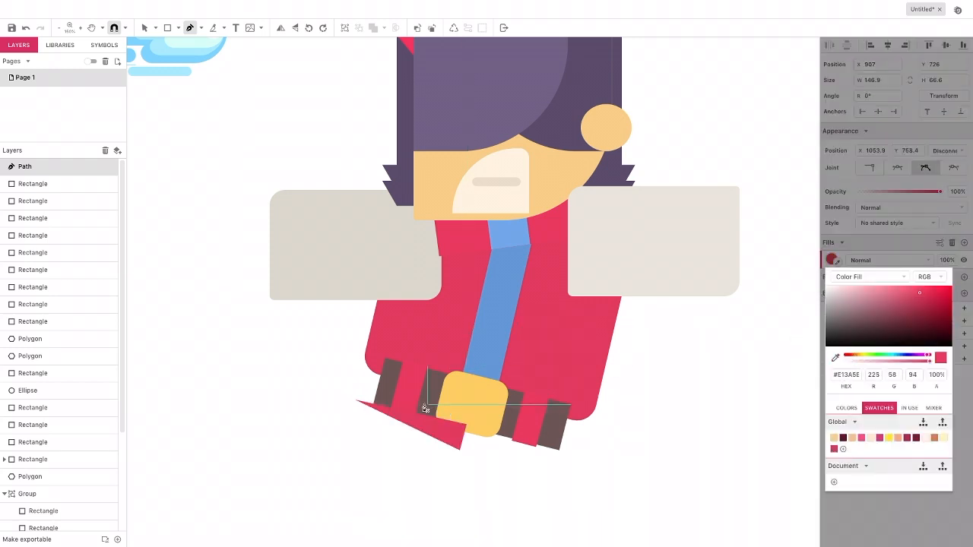
Send the red triangle three levels backward, behind the yellow buckle
left_click(146, 29)
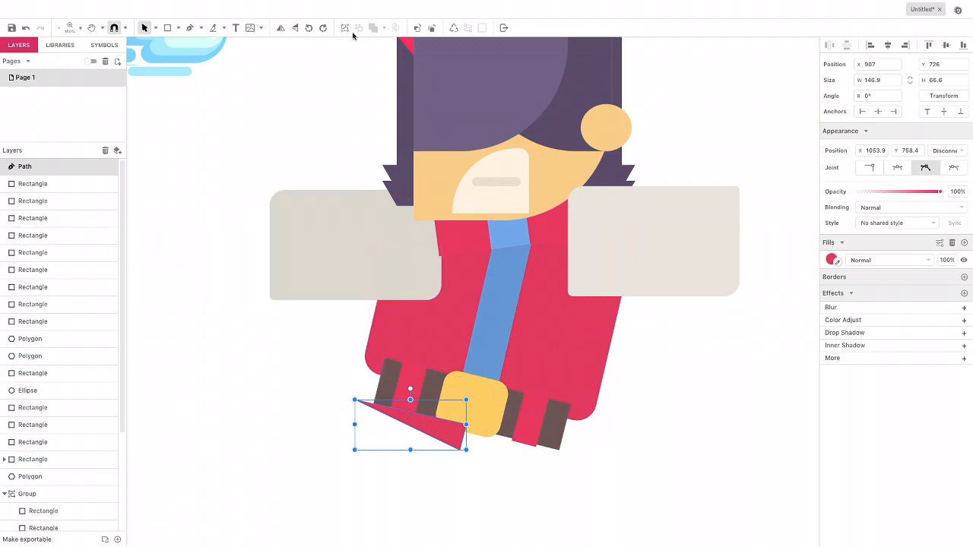
left_click(430, 28)
left_click(430, 28)
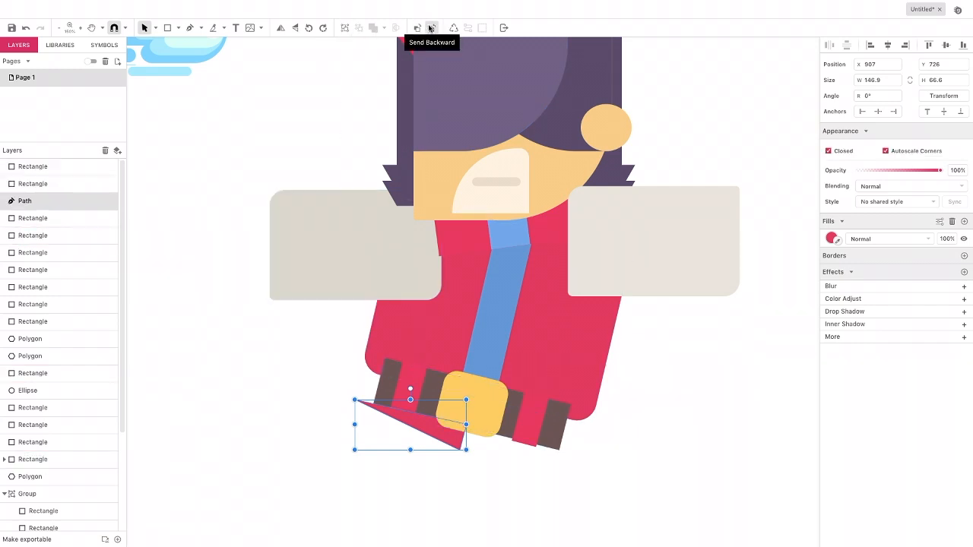
left_click(430, 28)
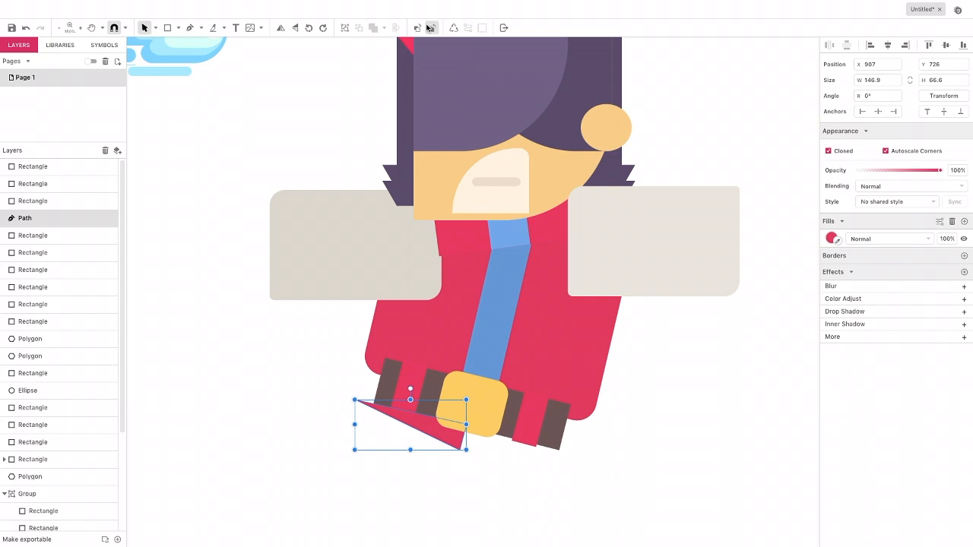
Paste a copy of the red triangle, mirror it horizontally, and position it under the belt's right half, rotated to about 152.9°
key("ctrl+v")
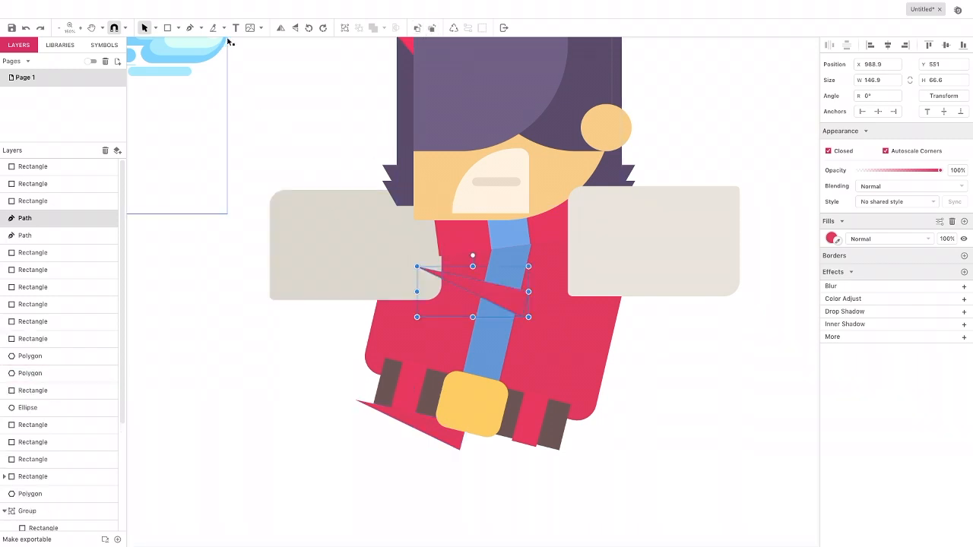
left_click(280, 28)
left_click_drag(437, 309, 479, 455)
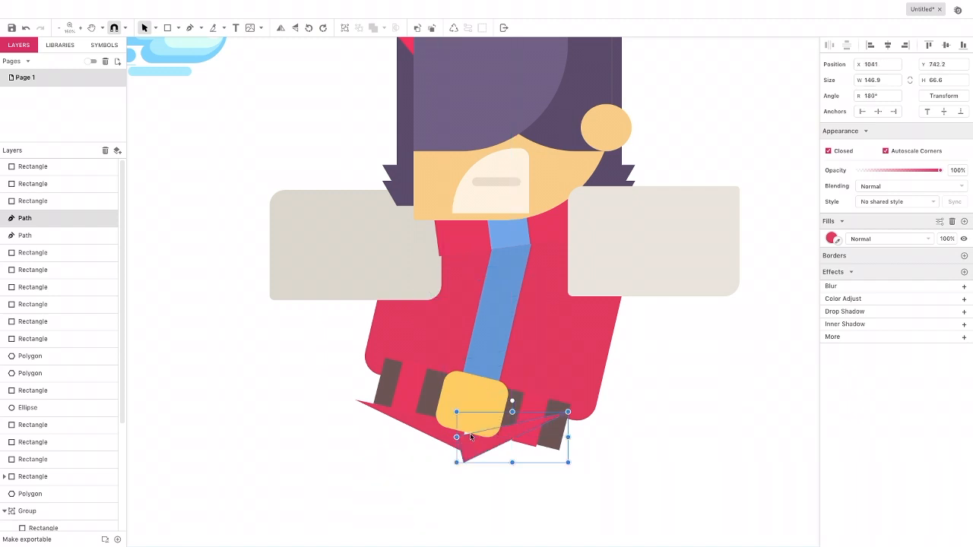
left_click_drag(514, 401, 476, 439)
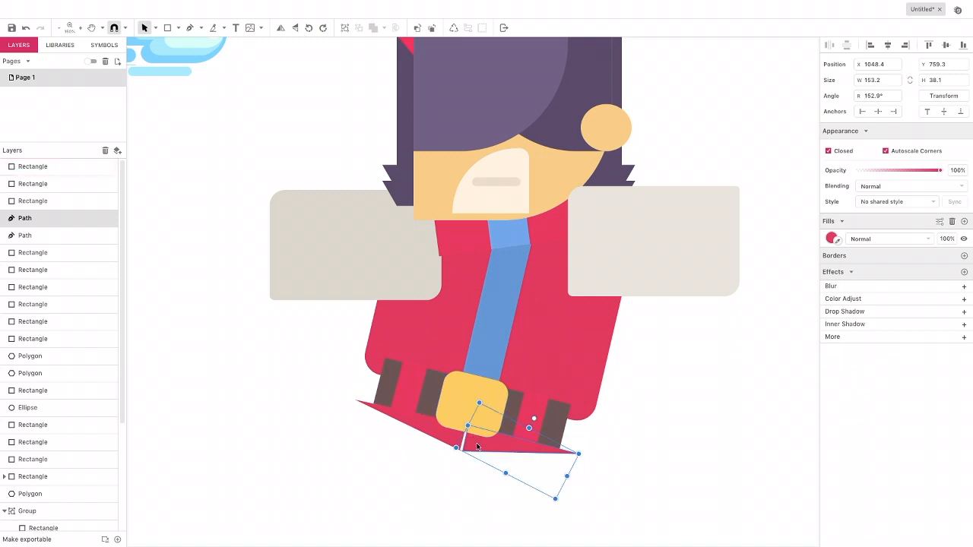
left_click(312, 370)
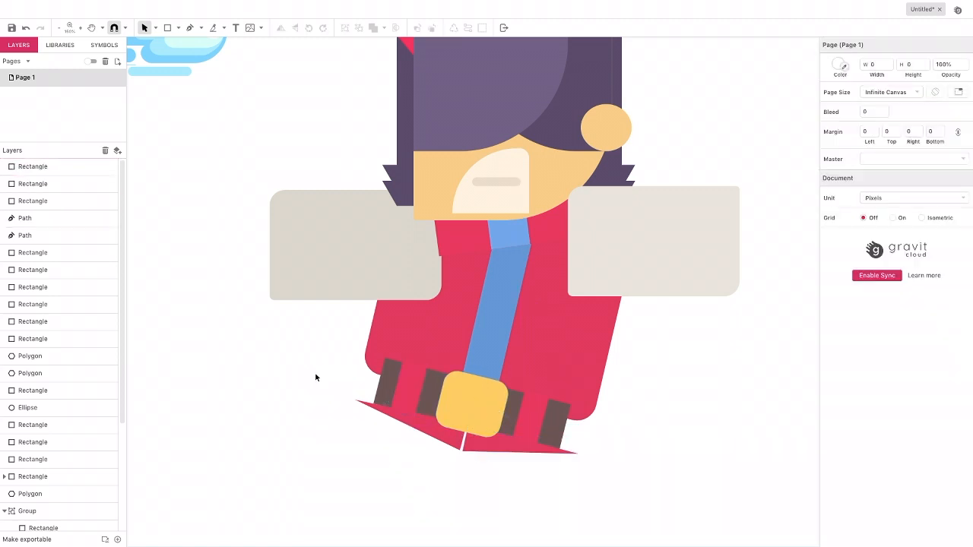
Draw a tall rectangle about 138 by 270 down from the coat's lower left tip and fill it with darker red, RGB 206, 51, 85
scroll(254, 335, "left", 3)
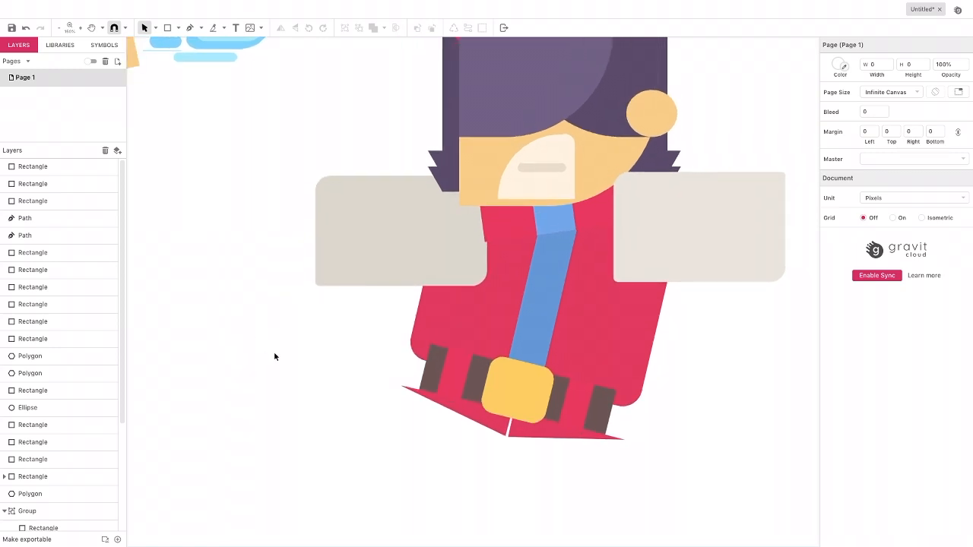
scroll(274, 351, "left", 4)
scroll(273, 351, "down", 3)
scroll(297, 364, "left", 2)
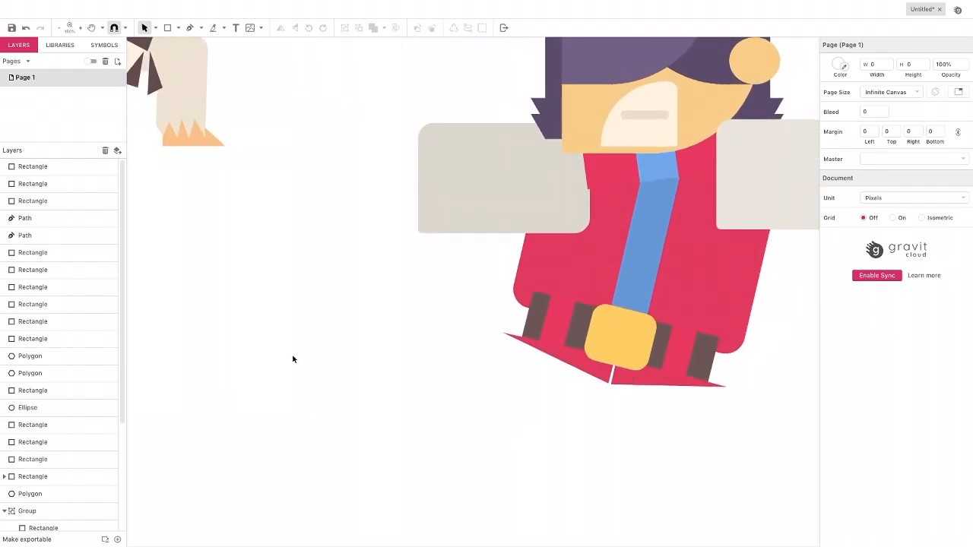
left_click(167, 27)
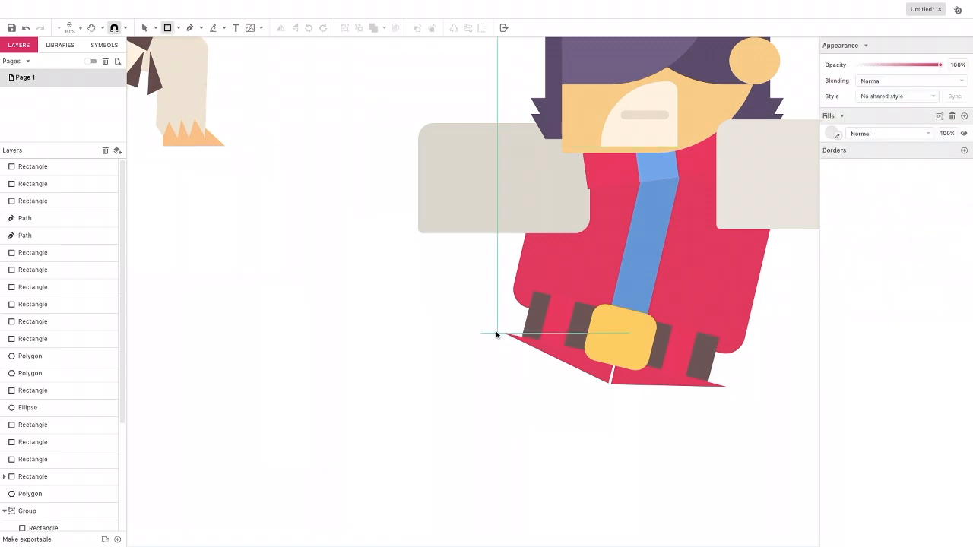
left_click_drag(504, 333, 608, 537)
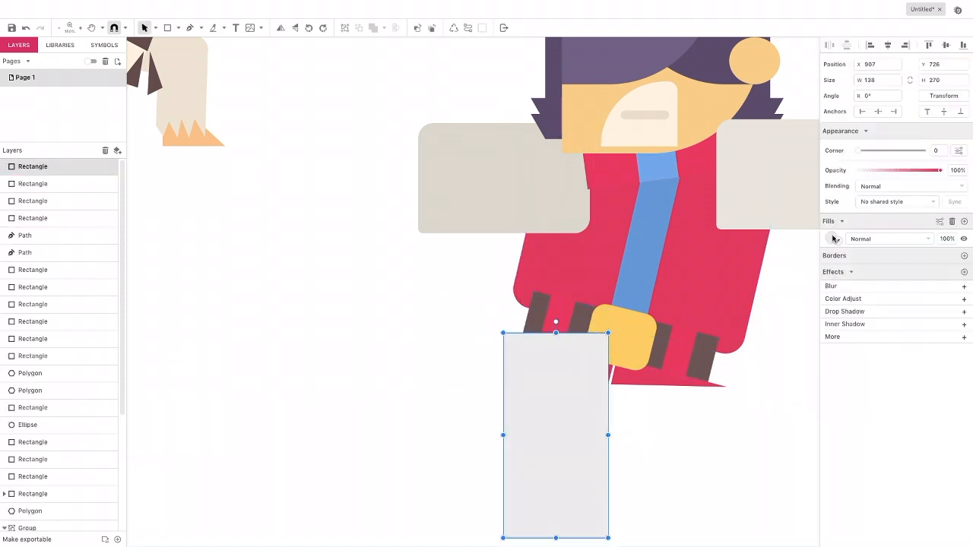
left_click(834, 238)
left_click(725, 293)
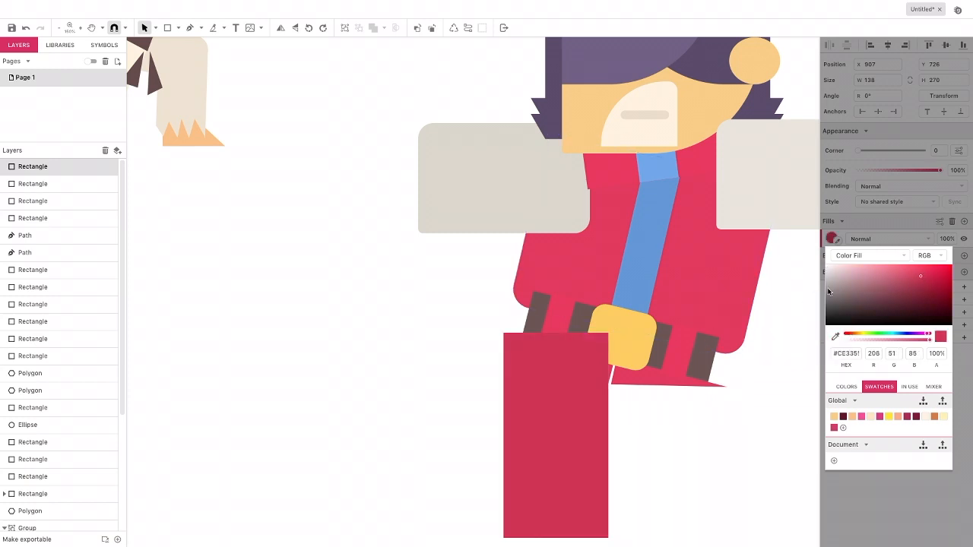
Move the tall red rectangle into the empty space left of the torso and enlarge it to about 162 by 313.5
left_click(555, 367)
left_click_drag(556, 367, 389, 312)
left_click_drag(389, 278, 389, 244)
left_click_drag(443, 362, 461, 363)
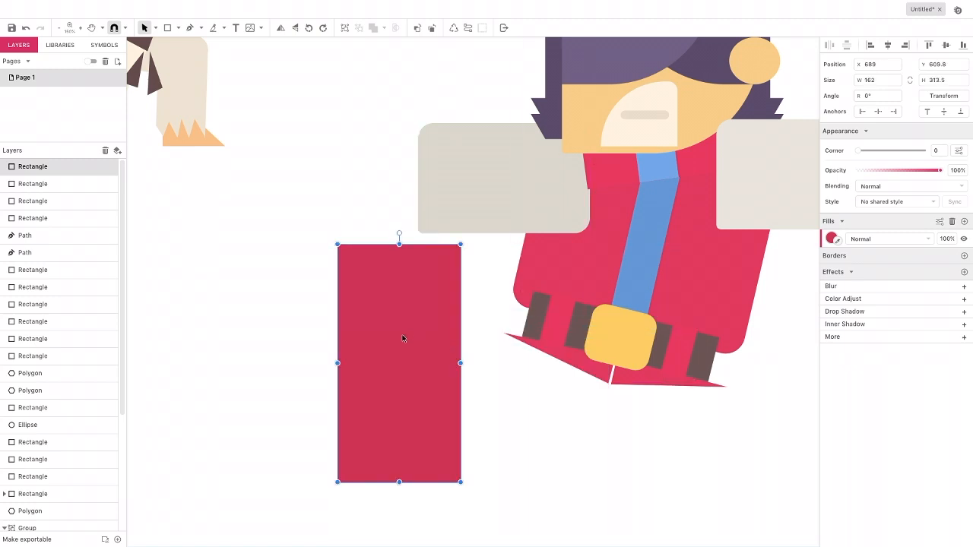
left_click_drag(401, 337, 402, 343)
Draw a rectangle about 162 by 156.8 over the tall red rectangle's lower half and fill it with dark red, RGB 142, 42, 63
left_click(166, 29)
left_click_drag(339, 370, 461, 489)
left_click(831, 238)
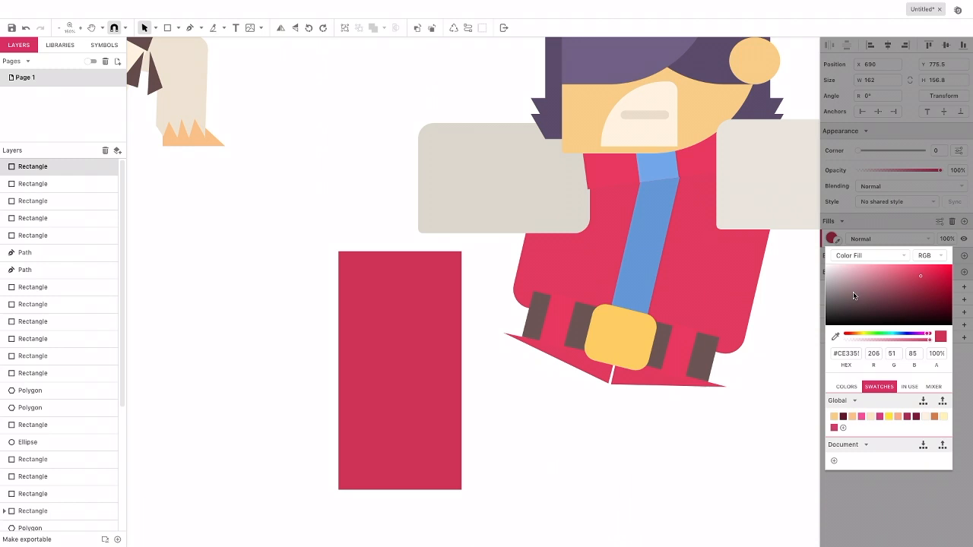
left_click_drag(914, 281, 914, 290)
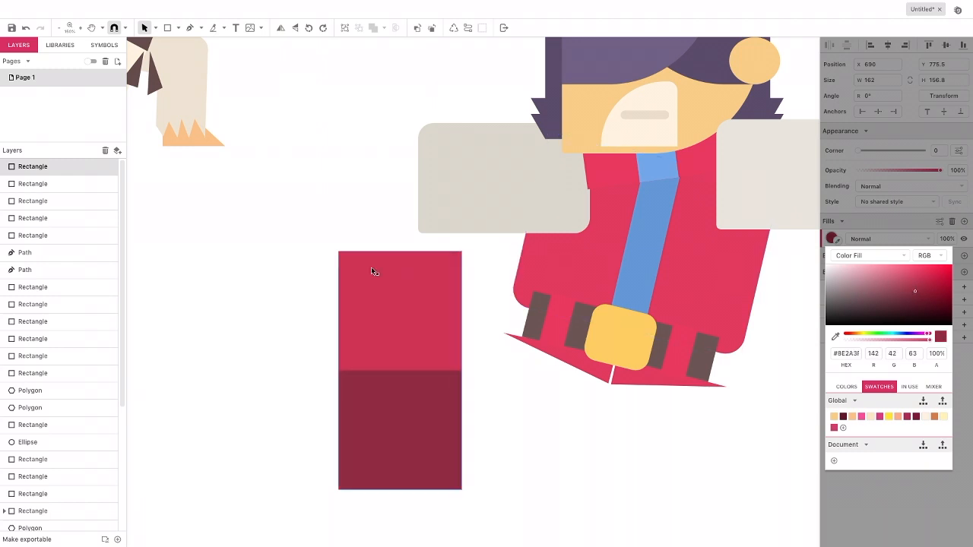
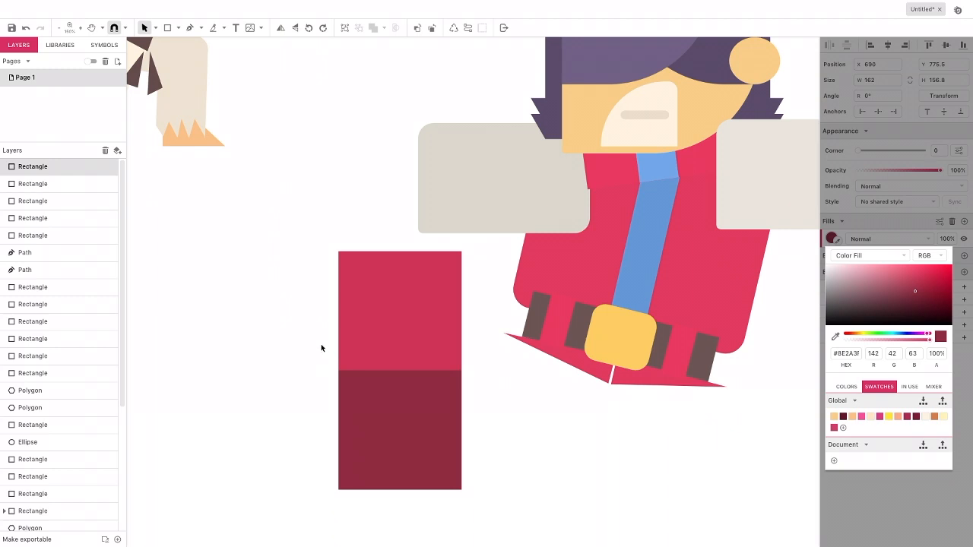
Draw a rectangle about 61 by 56.7 over the left edge where the two reds meet and fill it with the right sleeve's off-white, RGB 232, 229, 220
left_click(167, 27)
left_click_drag(329, 358, 376, 400)
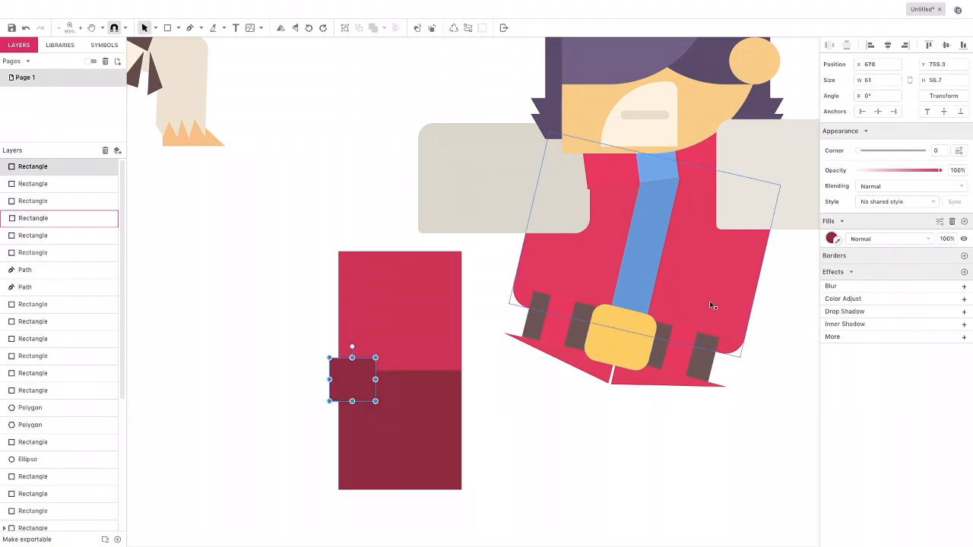
left_click(832, 238)
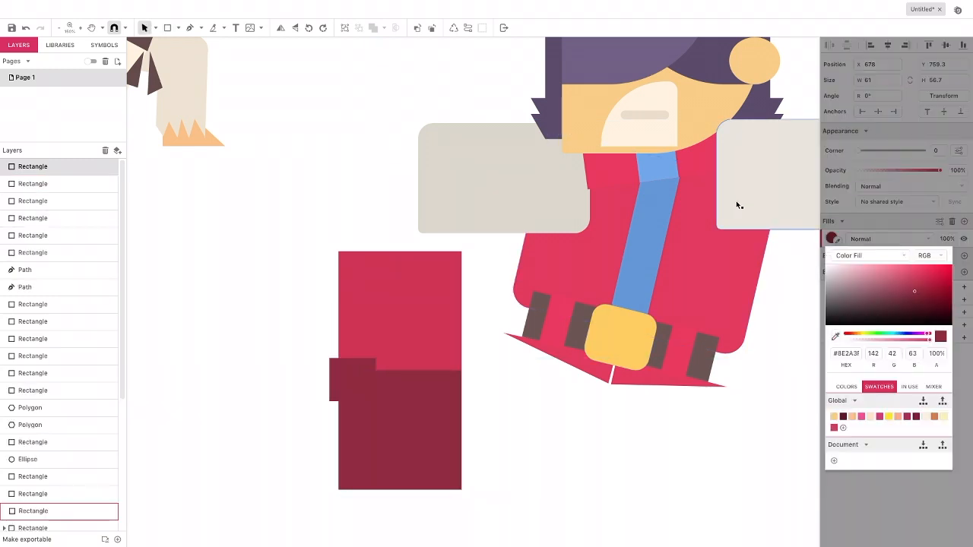
left_click(834, 337)
left_click(745, 208)
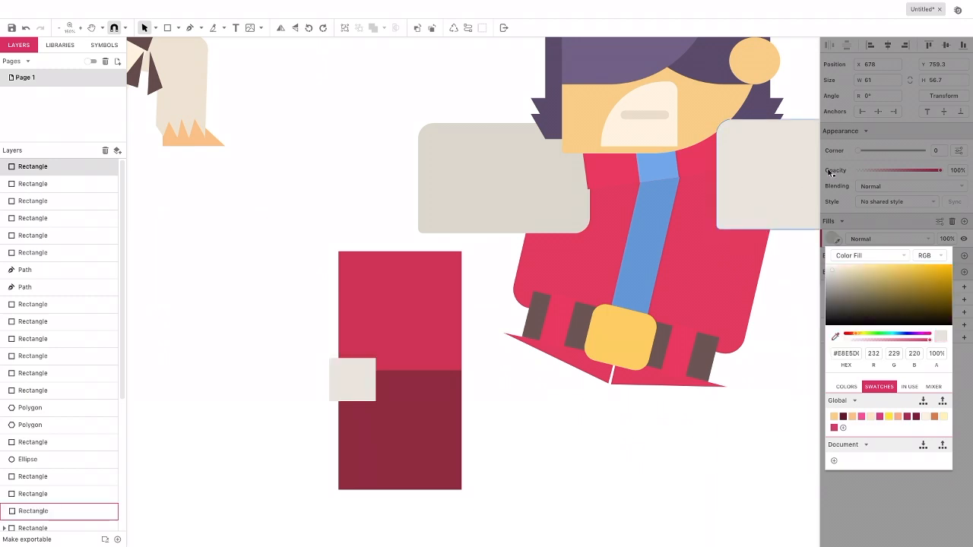
Round the small off-white rectangle and enlarge it to about 73 by 67.5 with a corner radius of 23
left_click(859, 147)
left_click_drag(859, 147, 902, 149)
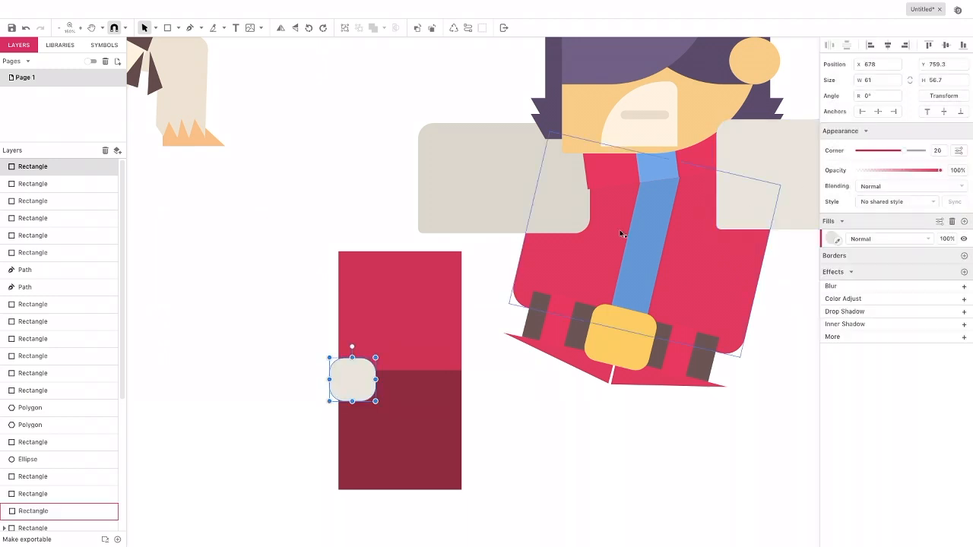
left_click_drag(345, 383, 380, 404)
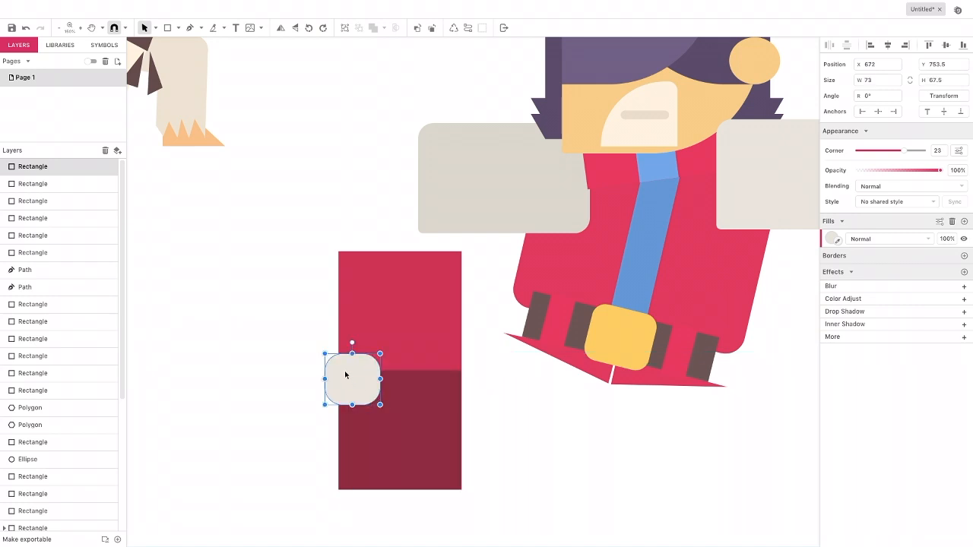
Duplicate the off-white shape below it as a 73 by 21.5 strip with corner radius 6, and set the original's corner radius to 17
key("ctrl+v")
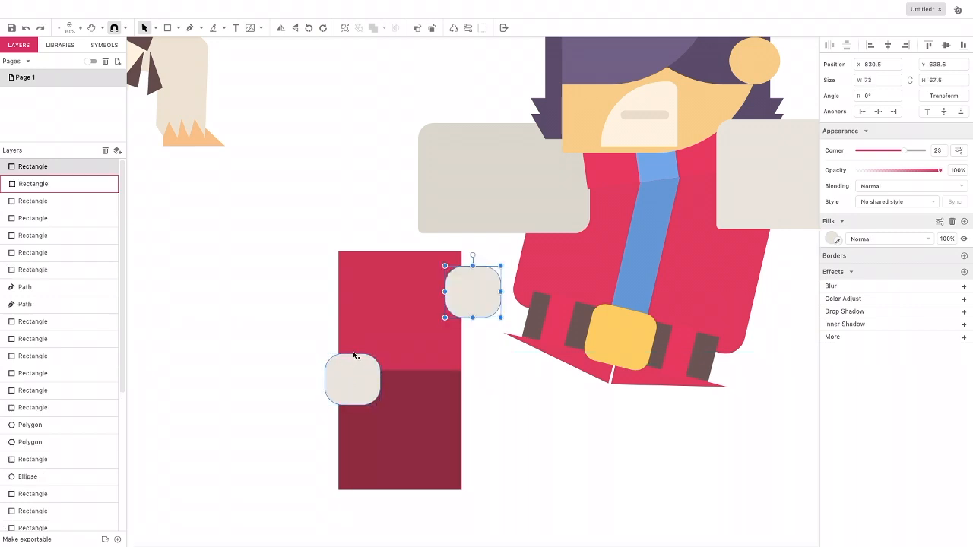
left_click_drag(472, 266, 347, 422)
left_click_drag(922, 150, 893, 150)
left_click_drag(347, 421, 358, 418)
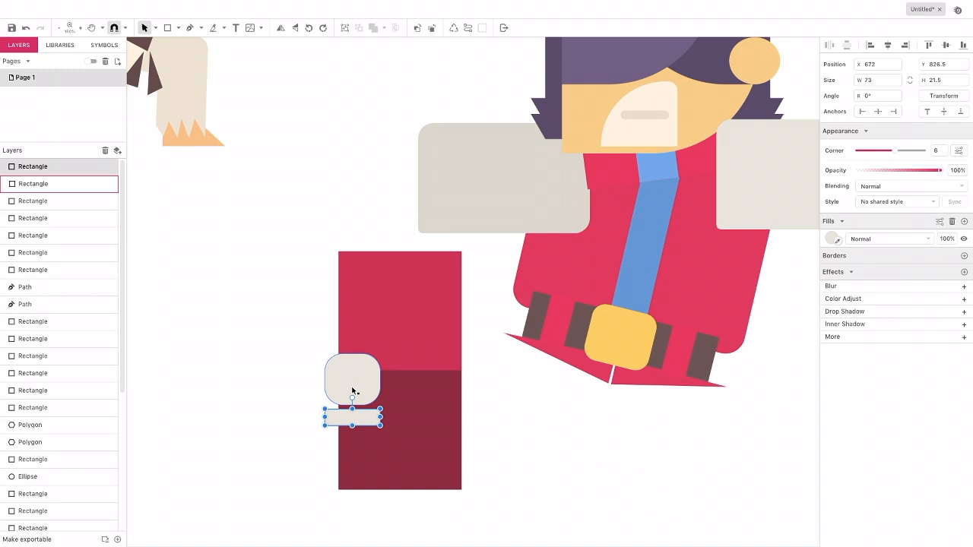
left_click(352, 391)
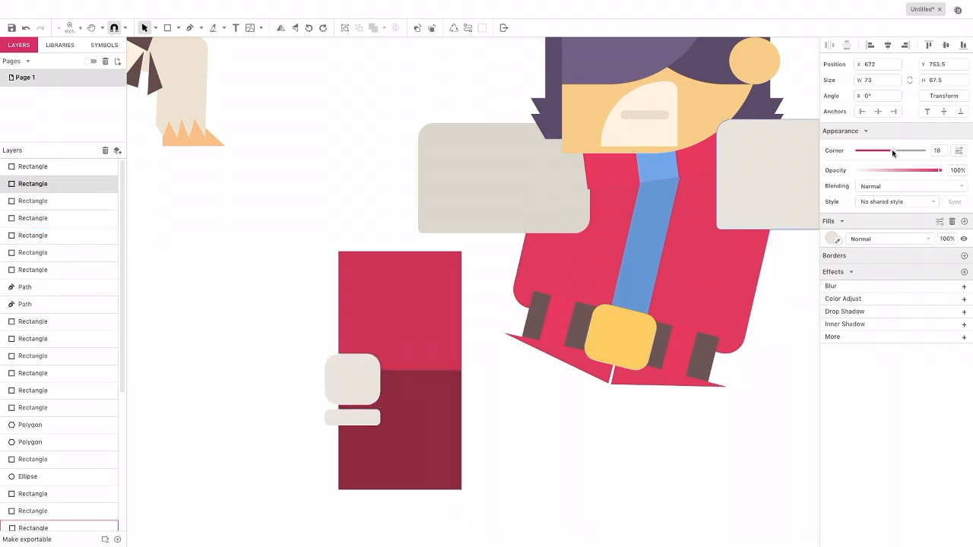
left_click_drag(891, 152, 900, 151)
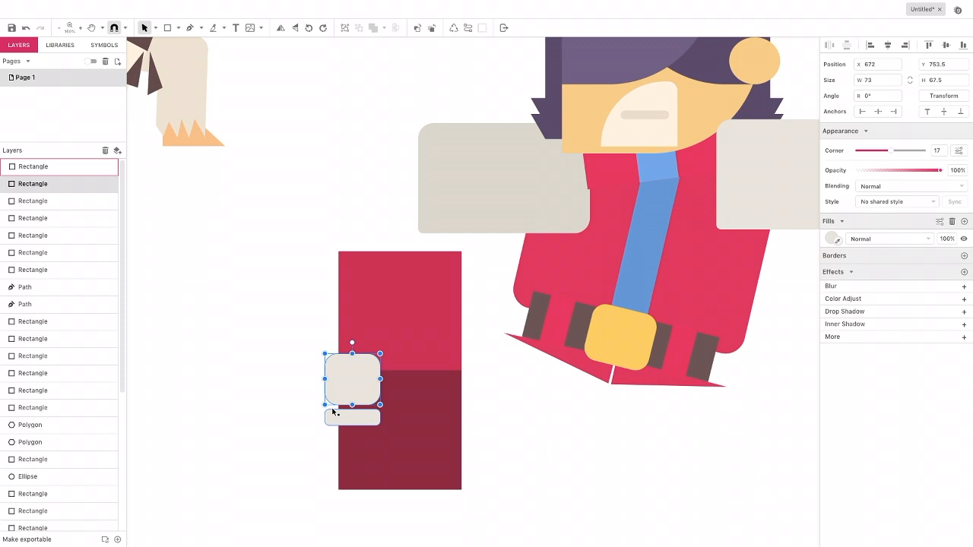
Place another copy of the off-white shape below the strip, enlarged to about 73 by 136.9 with a corner radius of 11
key("ctrl+v")
left_click_drag(472, 318, 343, 467)
left_click_drag(342, 483, 342, 483)
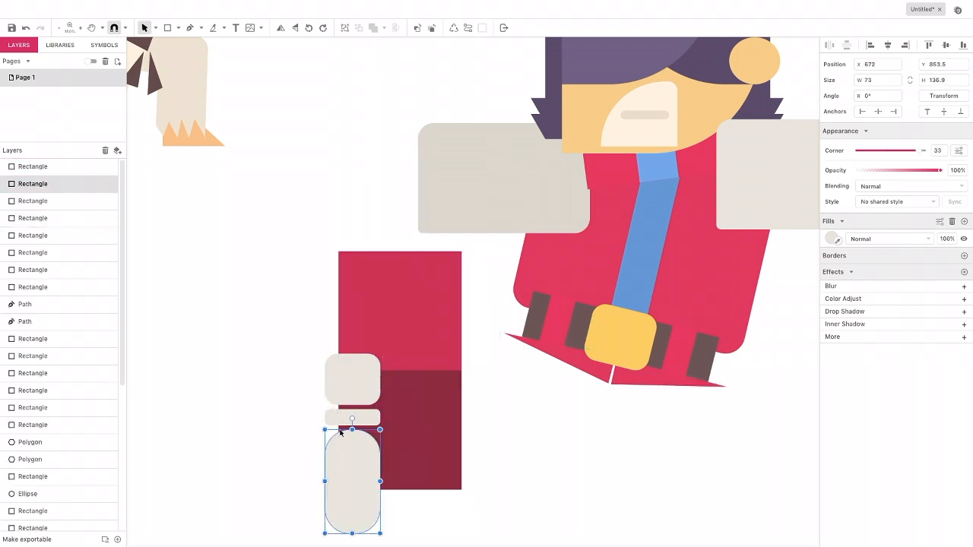
left_click_drag(918, 151, 878, 161)
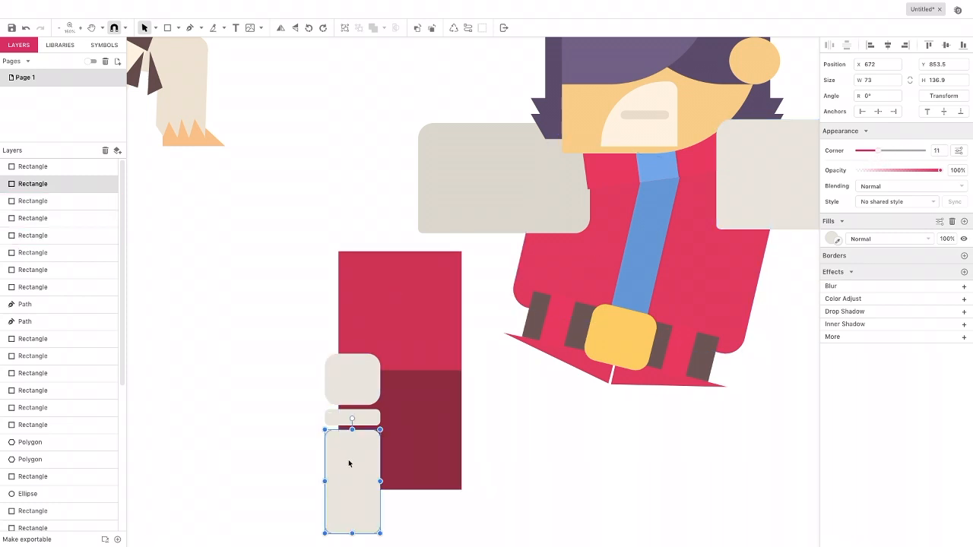
Stretch both red leg rectangles downward together and lower the dark red one's upper edge, making it about 162 by 205
left_click_drag(479, 400, 435, 348)
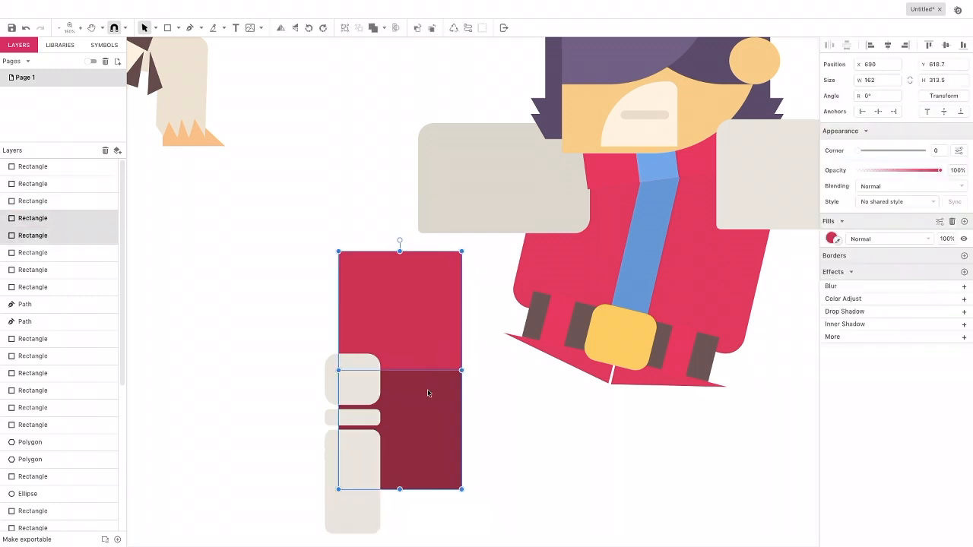
left_click_drag(399, 489, 399, 528)
left_click(282, 432)
left_click(406, 419)
left_click_drag(399, 390, 395, 373)
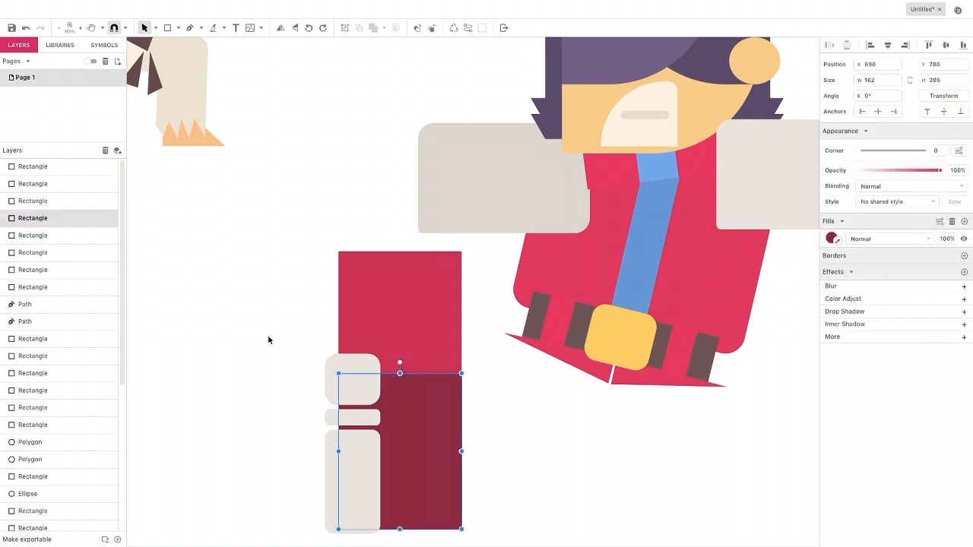
left_click(270, 338)
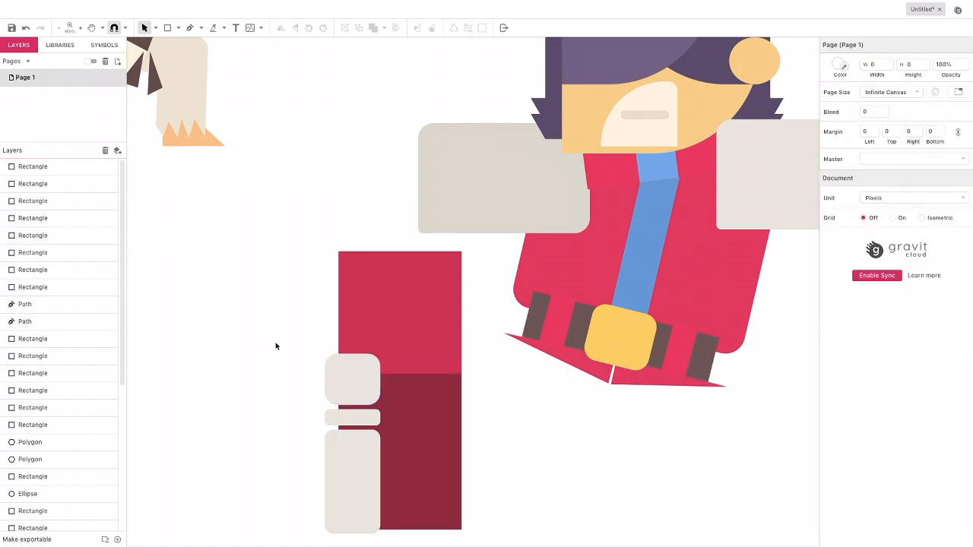
Extend the dark red rectangle's lower edge past the off-white shapes, making it about 162 by 283
left_click(407, 468)
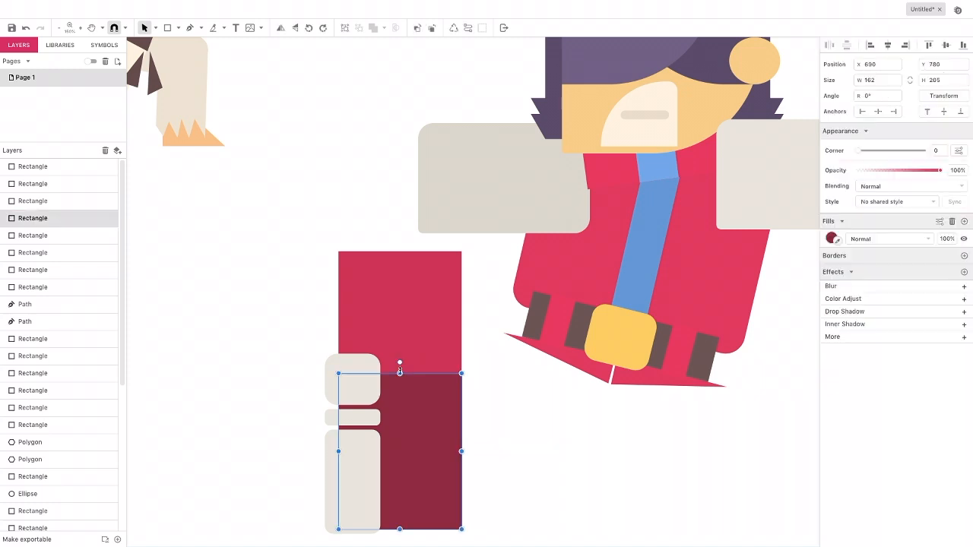
left_click_drag(398, 528, 396, 538)
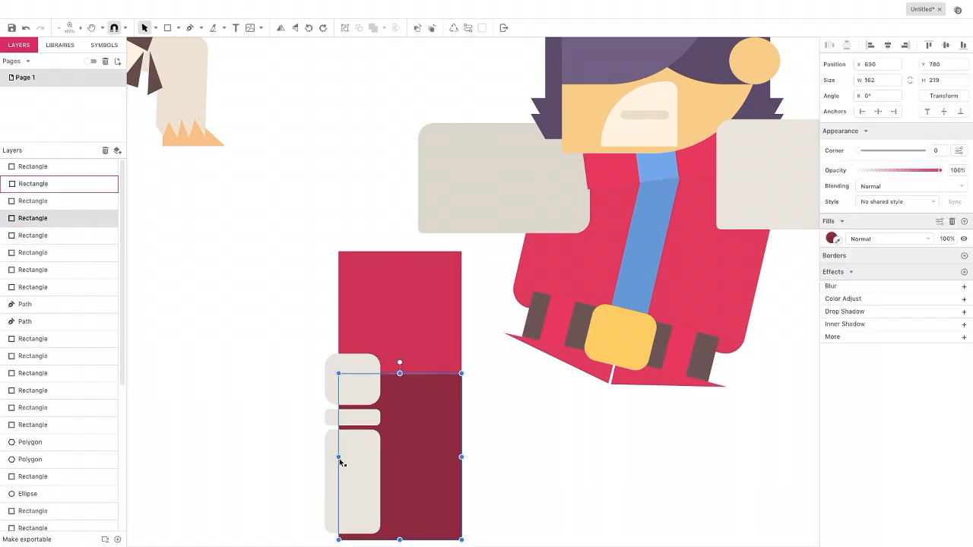
scroll(322, 458, "down", 5)
scroll(335, 453, "down", 2)
left_click_drag(421, 354, 420, 402)
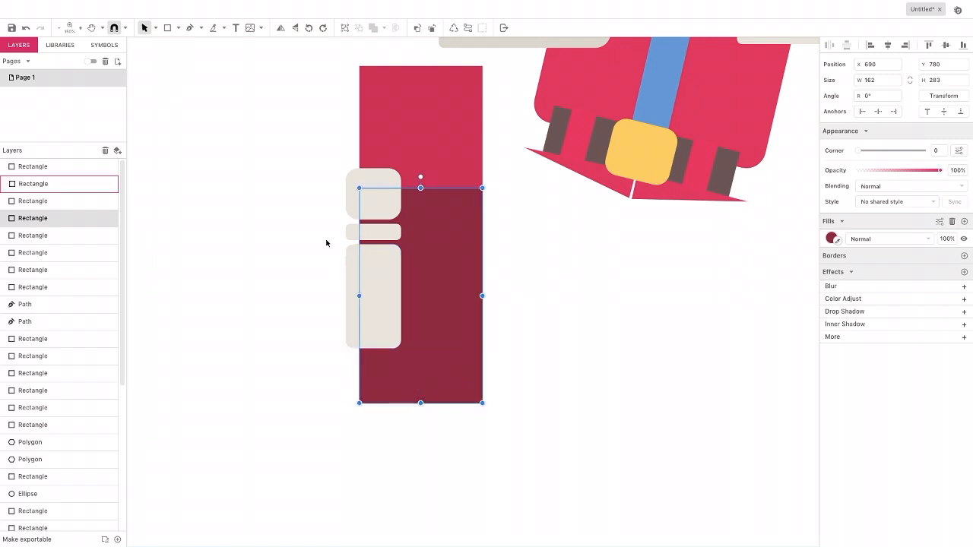
Select all five leg pieces, tilt them clockwise and move them so their upper end meets the coat hem below the buckle
left_click(326, 243)
left_click_drag(322, 145, 429, 298)
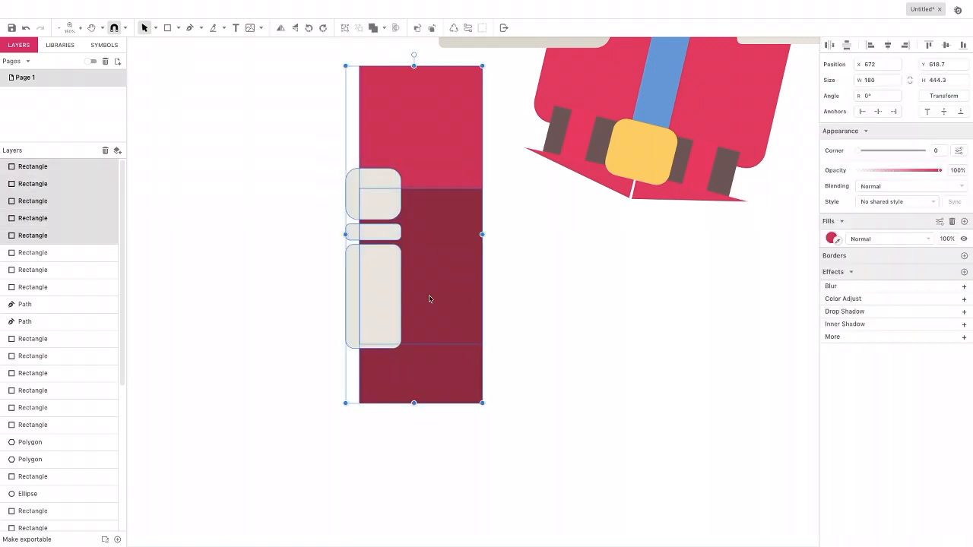
left_click_drag(411, 56, 522, 97)
left_click_drag(465, 124, 552, 175)
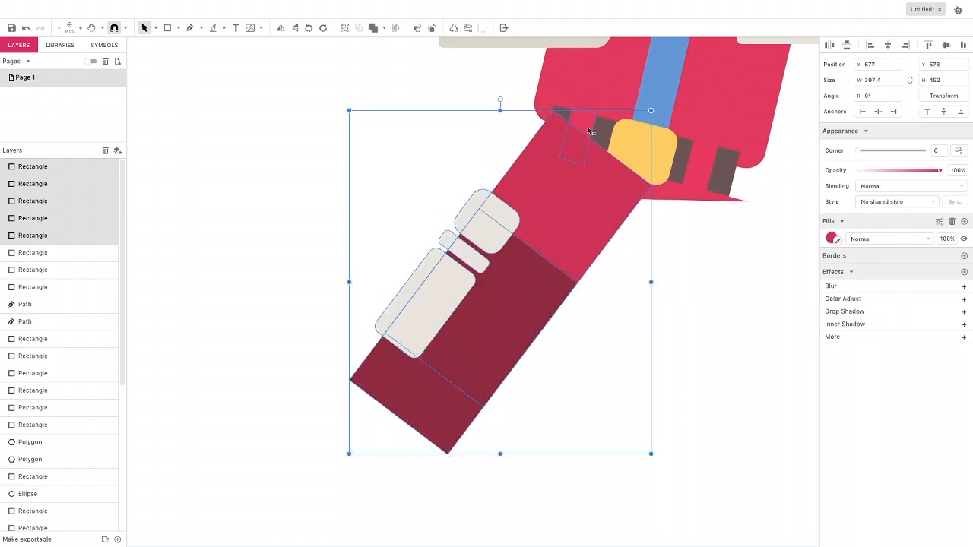
left_click_drag(589, 132, 537, 150)
left_click_drag(555, 228, 533, 219)
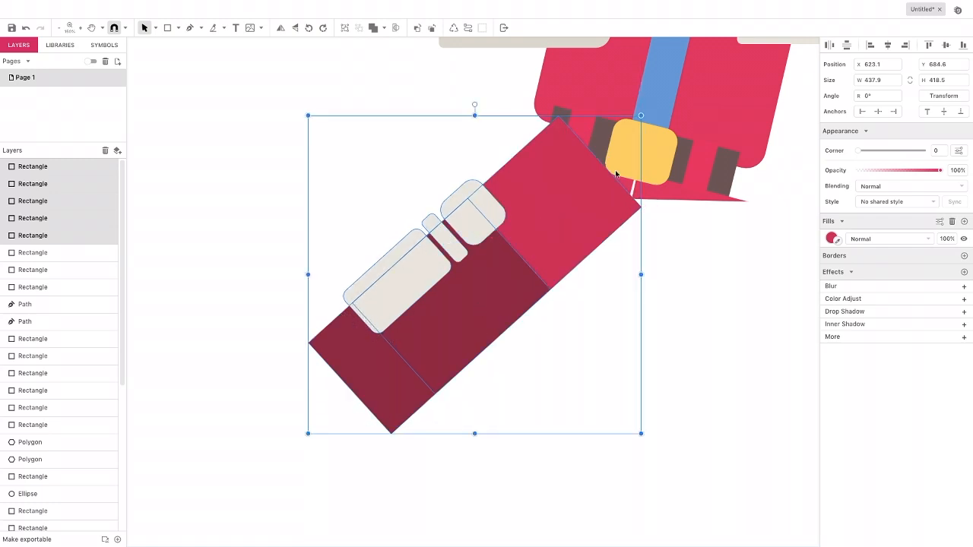
Send the leg pieces backward behind the coat hem and belt loops, and move them up under the torso
left_click(431, 29)
left_click(431, 28)
left_click(431, 28)
left_click(431, 28)
left_click(431, 28)
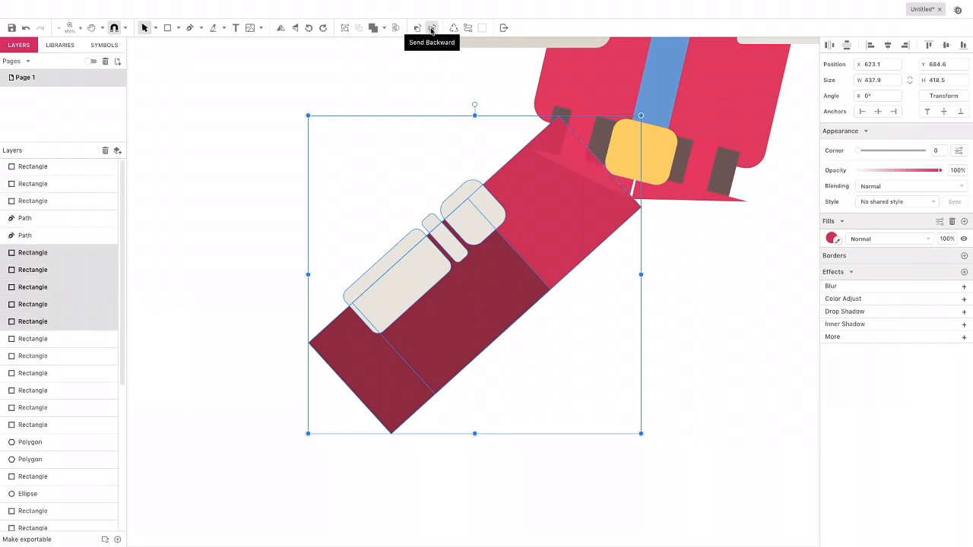
left_click(431, 28)
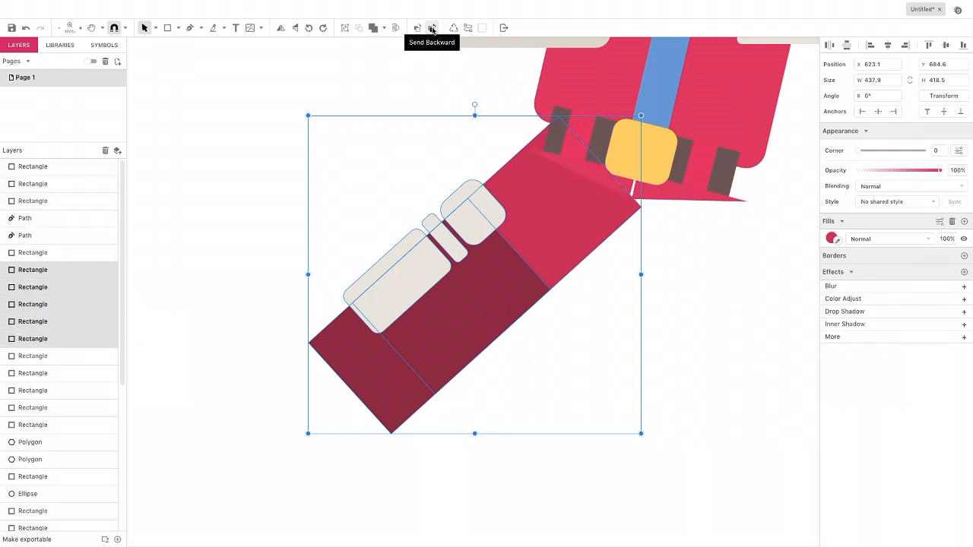
left_click(431, 28)
left_click(430, 28)
left_click(431, 28)
left_click_drag(557, 213, 566, 195)
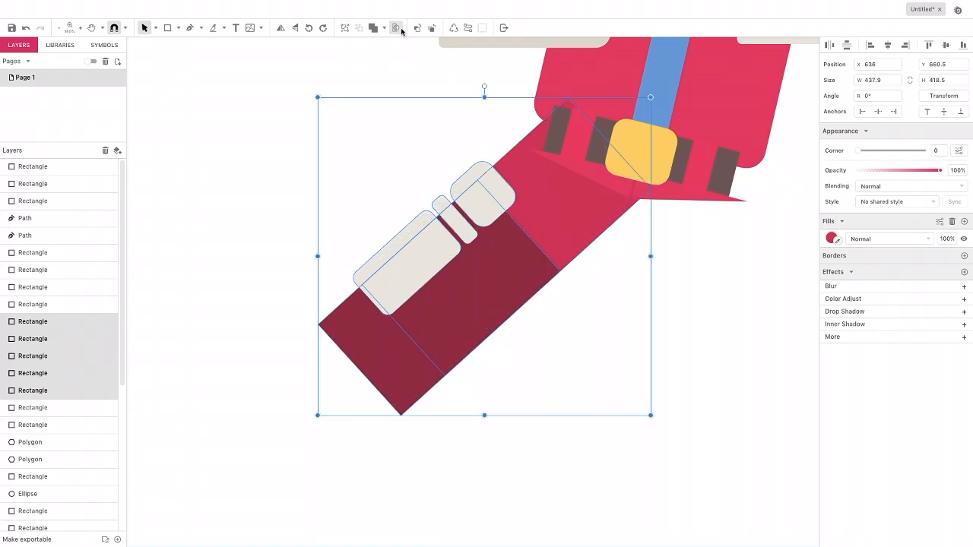
Send the leg pieces to the very back of the layer stack and tilt them to -50° with the upper end under the hem
left_click(430, 28)
left_click(431, 28)
left_click(431, 28)
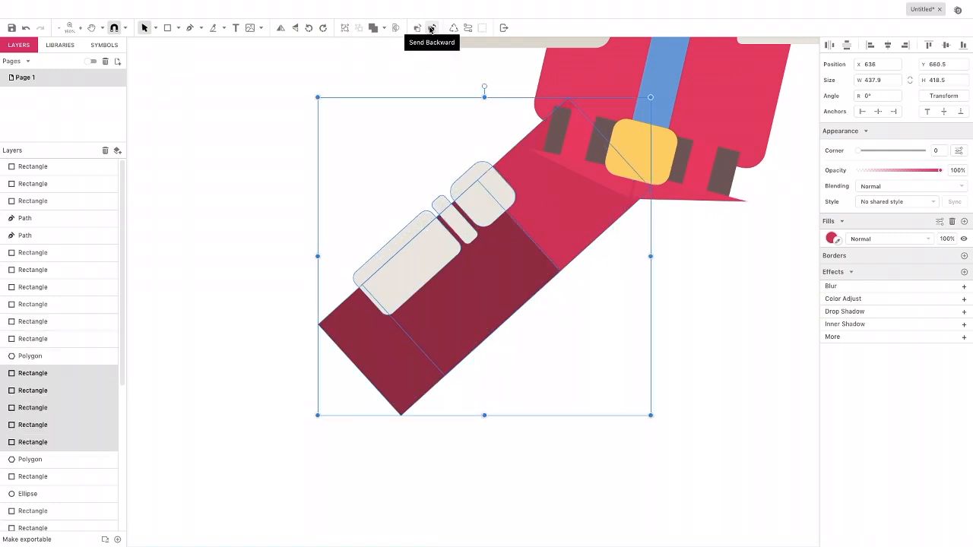
left_click(431, 28)
left_click(431, 28)
left_click(431, 28)
left_click(430, 28)
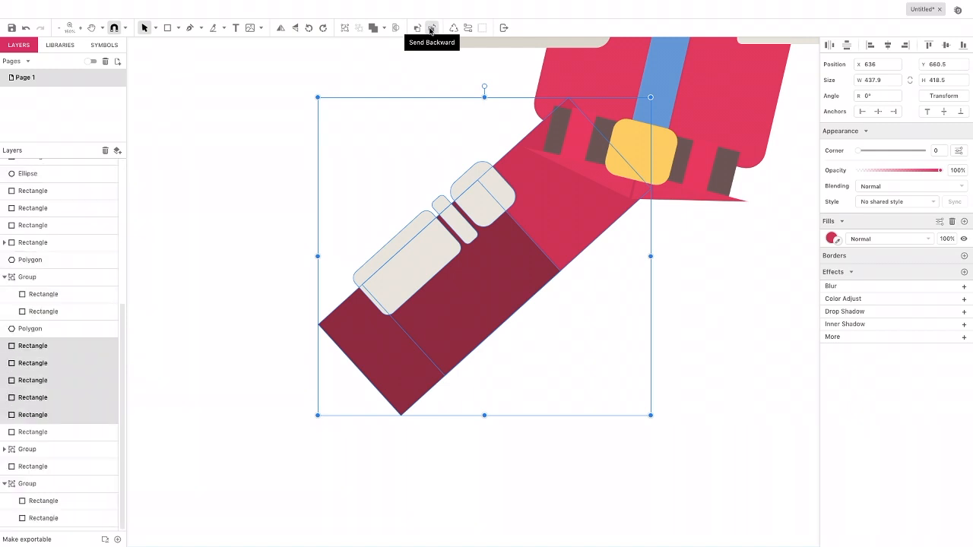
left_click(431, 28)
left_click(431, 28)
left_click(431, 28)
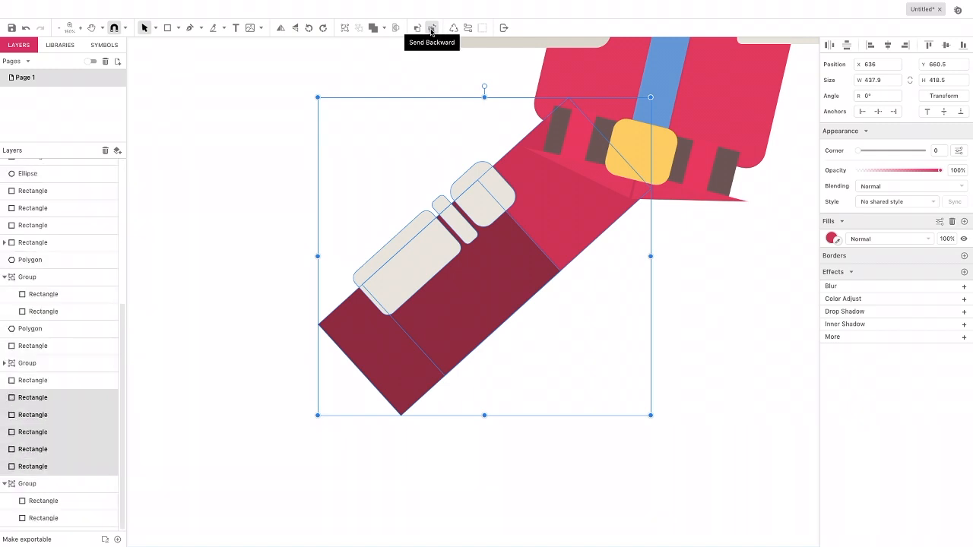
left_click(431, 28)
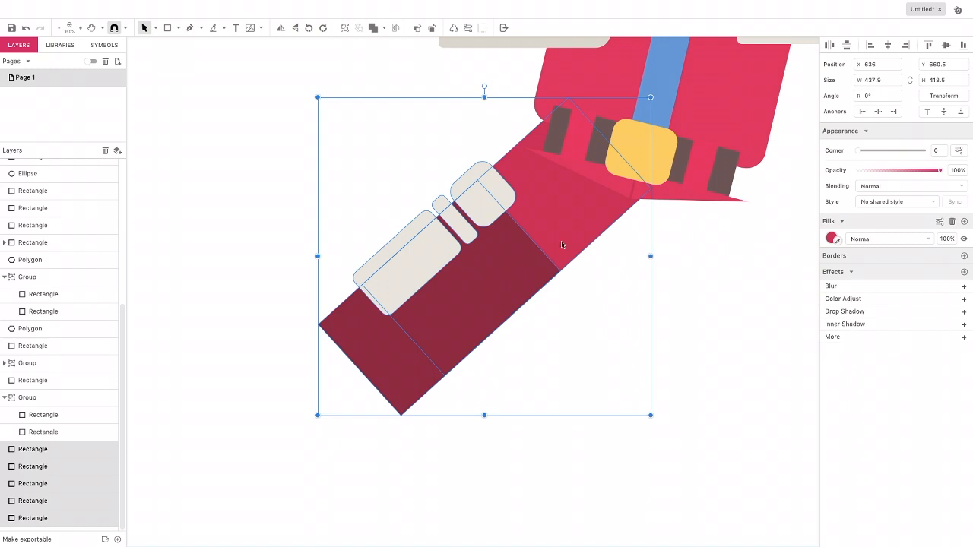
left_click_drag(484, 87, 490, 88)
left_click_drag(548, 187, 558, 190)
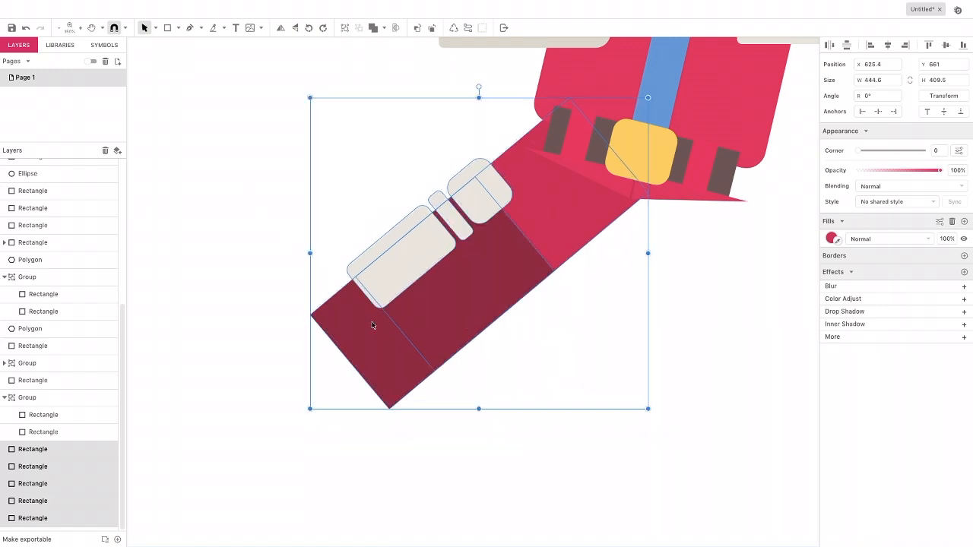
Lengthen the dark red rectangle's lower end along the leg until its bounding size is about 389.6 by 363.5
left_click(287, 315)
left_click(348, 355)
left_click_drag(350, 361, 316, 388)
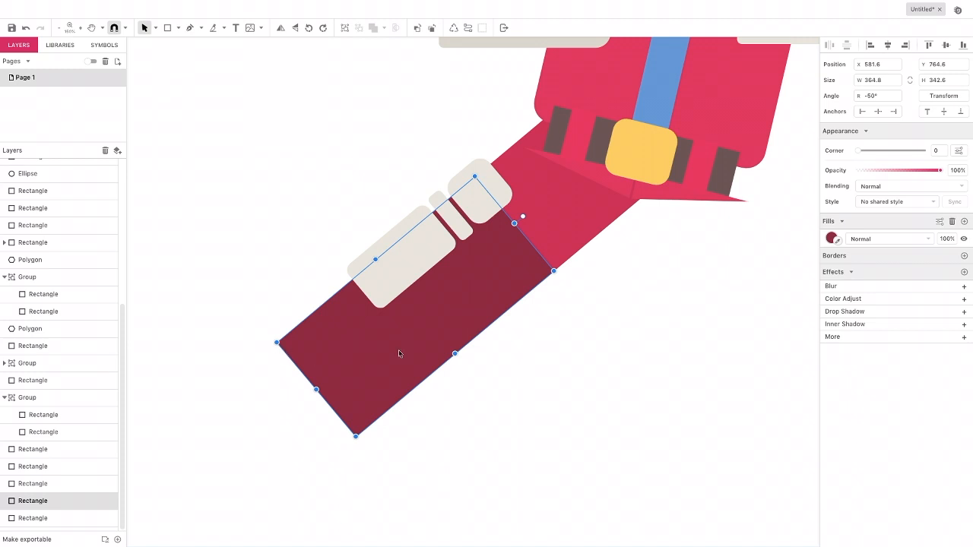
left_click_drag(317, 389, 297, 404)
Cut the dark red shape horizontally at its outermost lower corner with the Knife tool and delete the piece below the cut
left_click(213, 30)
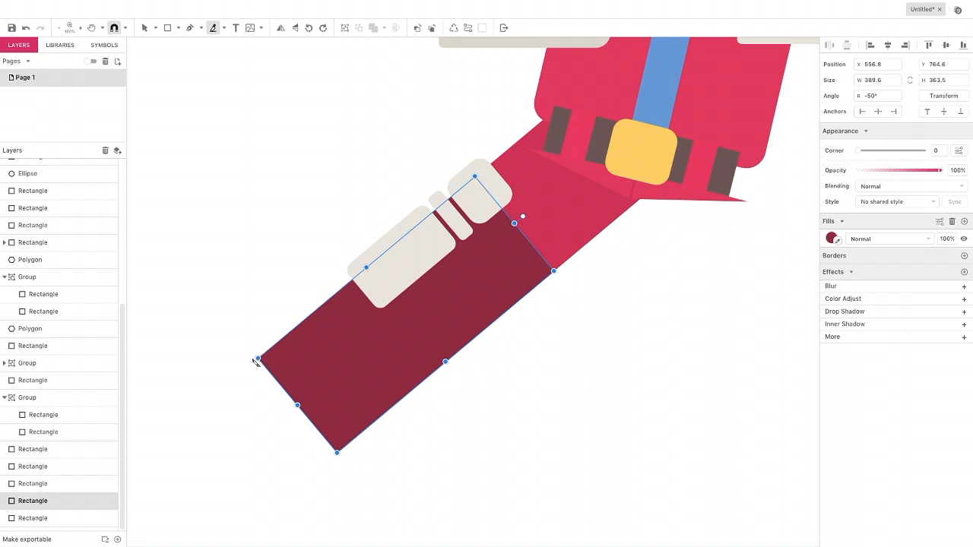
mouse_move(275, 362)
left_mouse_down()
mouse_move(406, 362)
mouse_move(491, 380)
left_mouse_up()
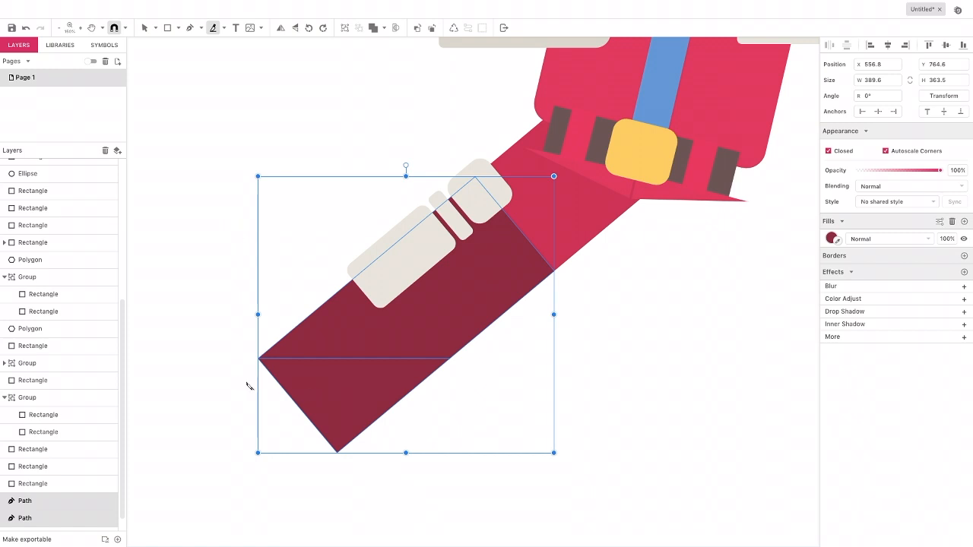
left_click(146, 29)
left_click(210, 141)
left_click(310, 384)
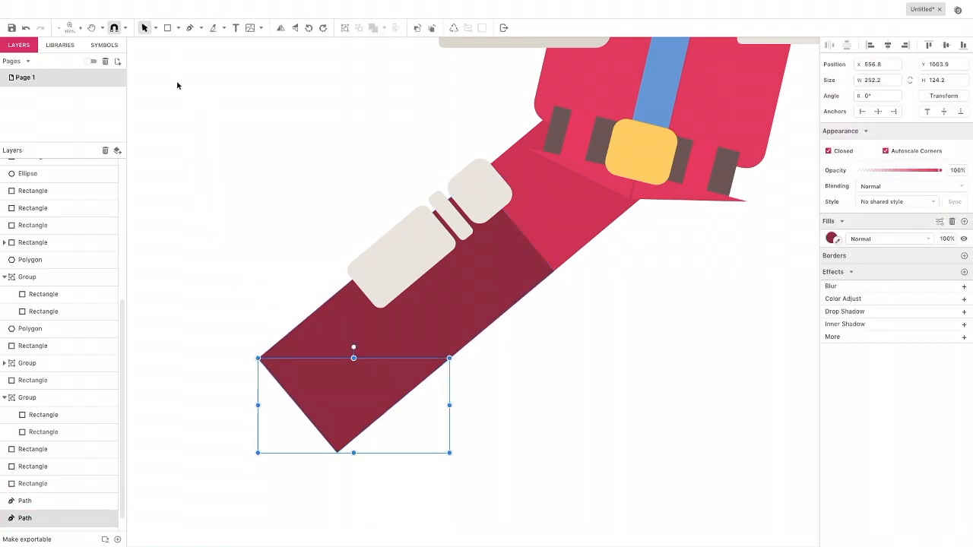
left_click(106, 151)
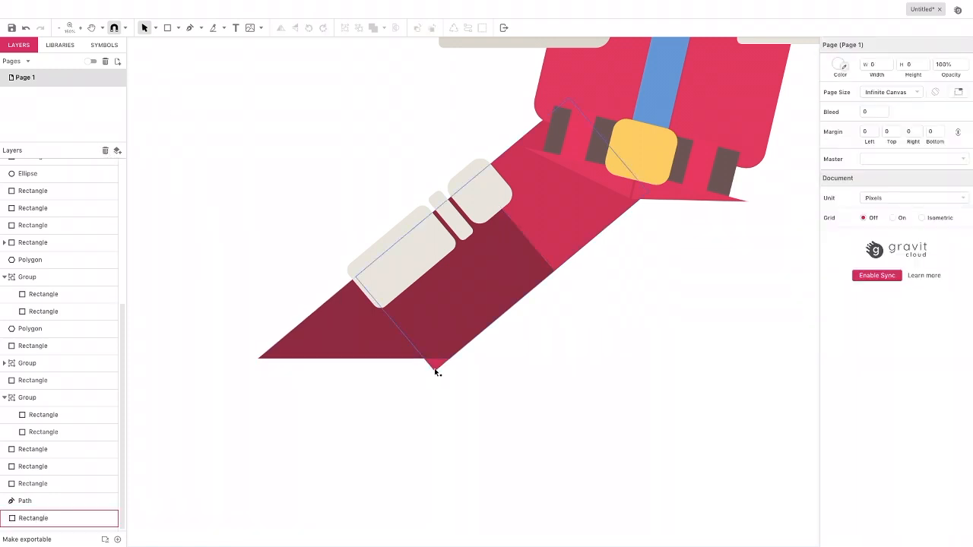
Shorten the lighter red rectangle's lower end so its corner does not protrude below the leg's flat cut edge
left_click(435, 370)
left_click_drag(396, 324, 406, 313)
left_click(306, 272)
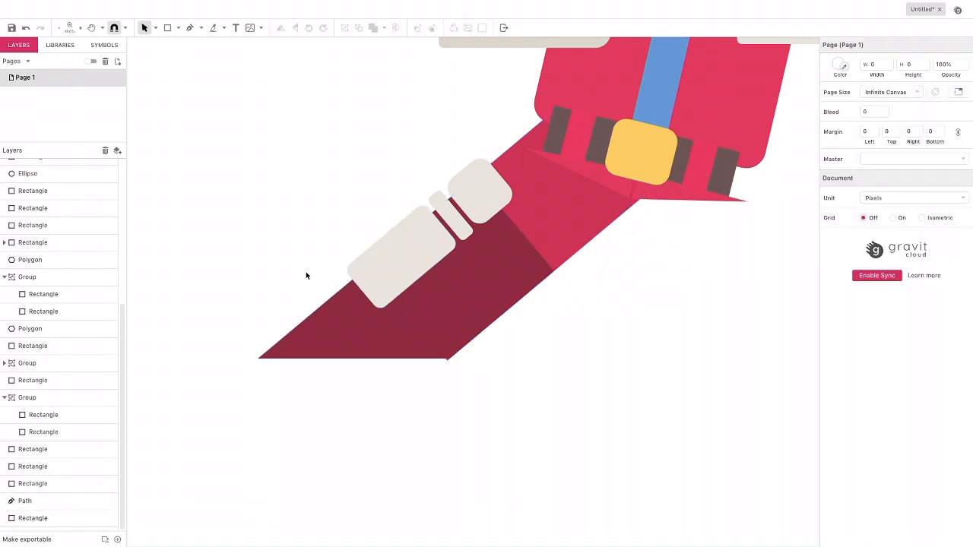
left_click(555, 239)
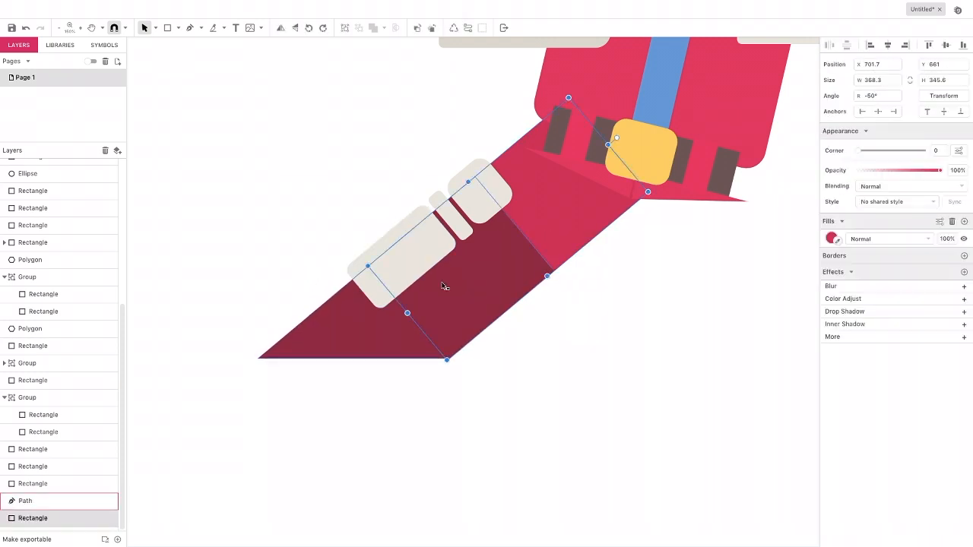
left_click_drag(408, 312, 410, 310)
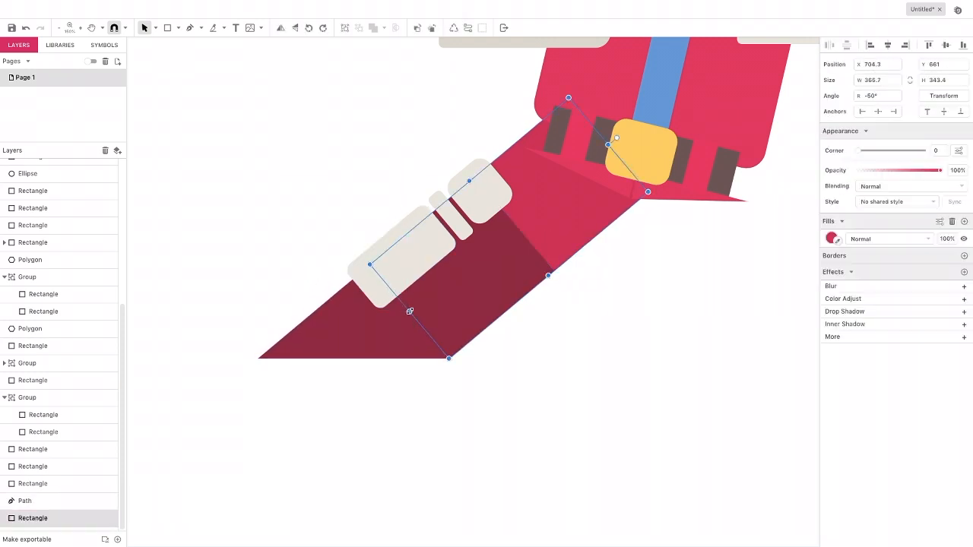
left_click(272, 266)
Draw a rectangle about 91 by 52 over the leg's lower edge and fill it with the off-white, RGB 232, 229, 220
left_click(167, 27)
left_click_drag(289, 296, 358, 336)
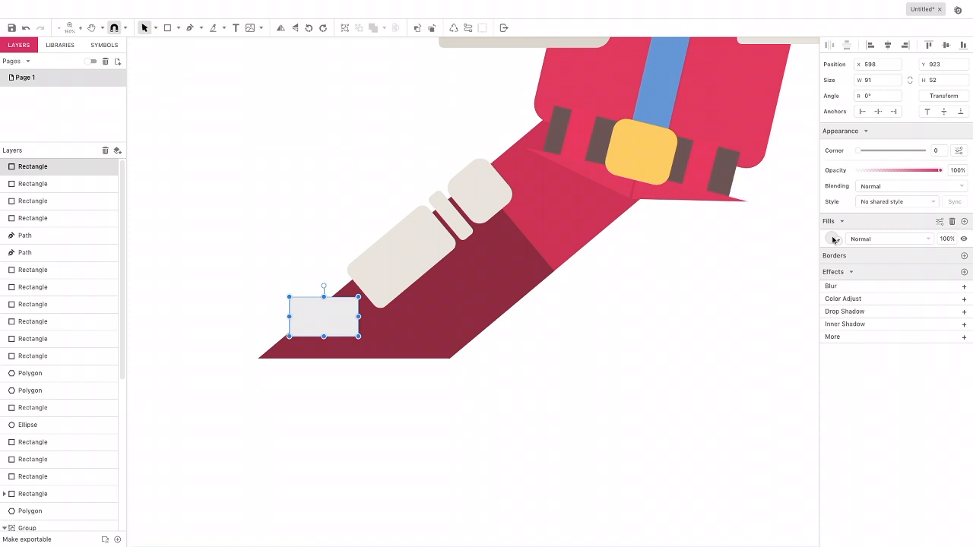
left_click(833, 239)
left_click(835, 336)
left_click(401, 247)
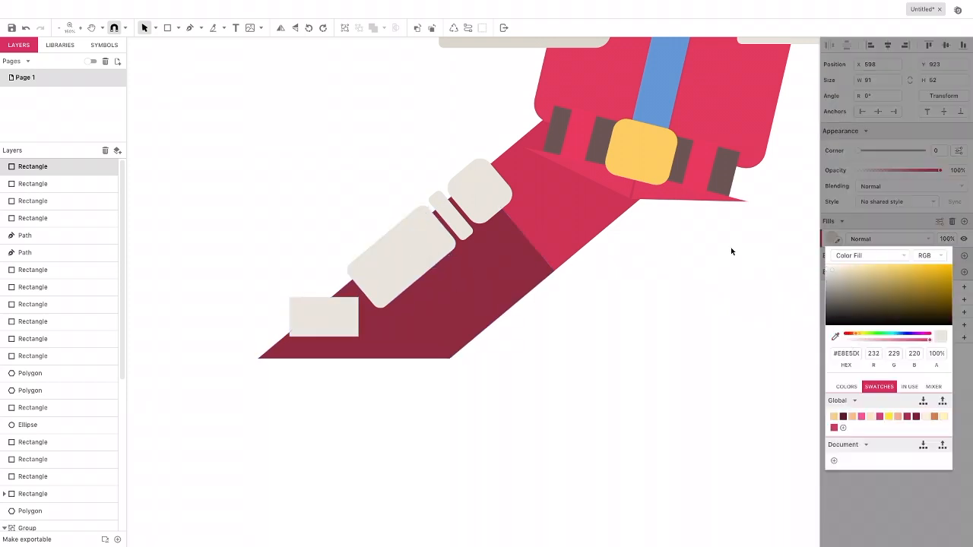
Round the off-white rectangle's corners to 15 and rotate it parallel to the slanted leg's outer edge
left_click(855, 144)
left_click_drag(856, 150, 895, 150)
left_click(308, 293)
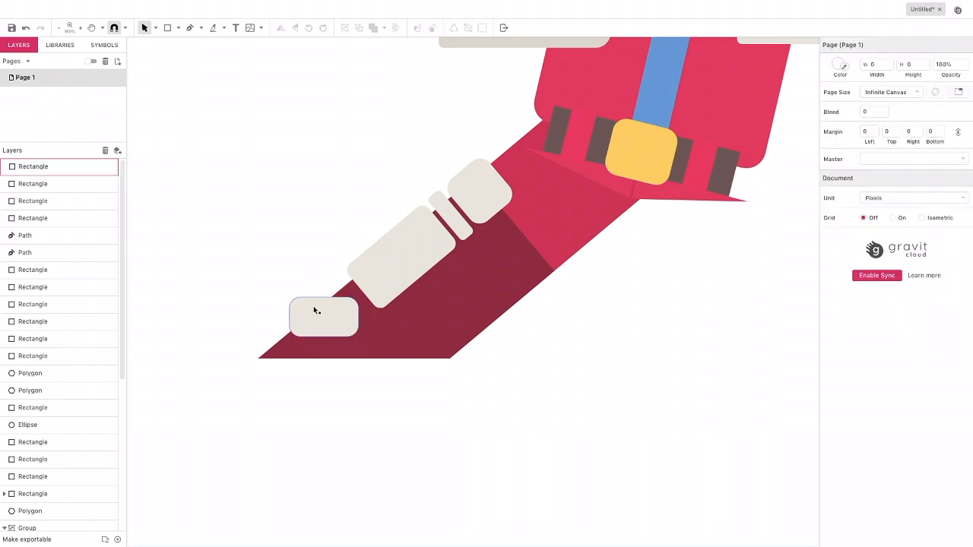
left_click(313, 305)
left_click_drag(325, 285, 307, 297)
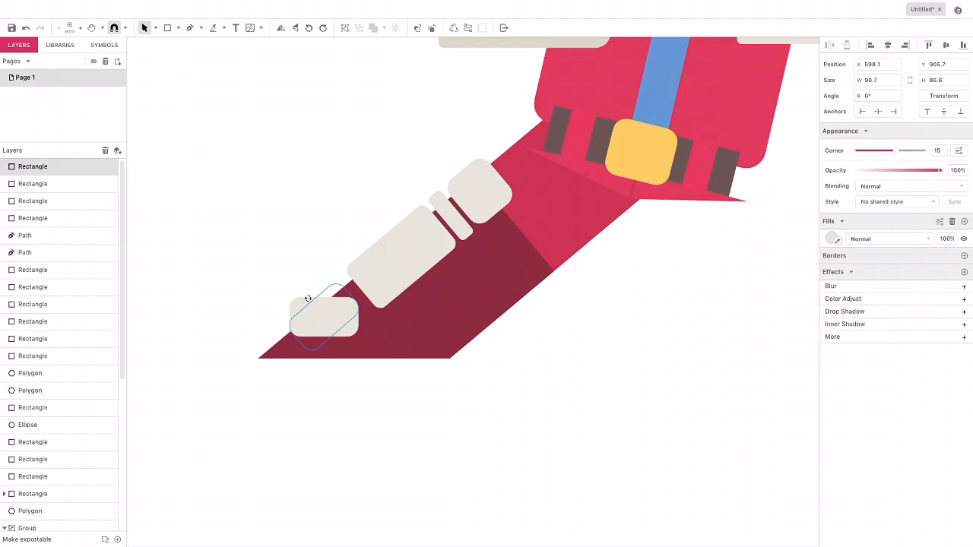
left_click_drag(308, 298, 290, 295)
left_click(247, 312)
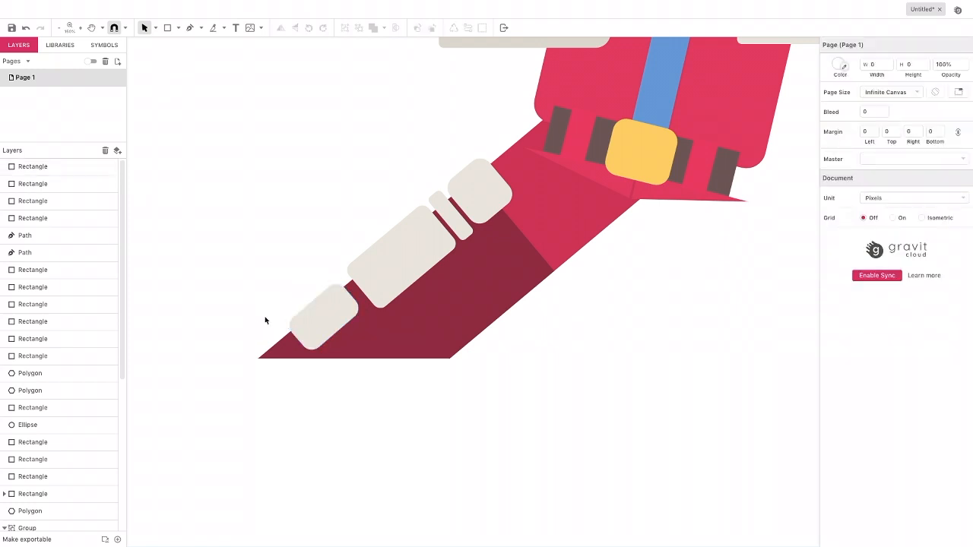
Draw a rectangle about 167.7 by 255 below the belt buckle and fill it with the coat's red
left_click(168, 27)
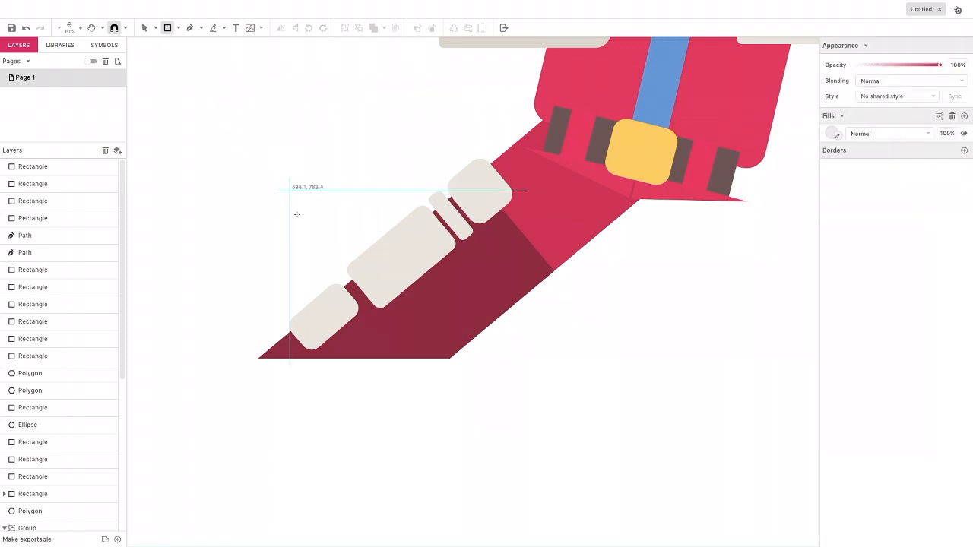
left_click_drag(612, 147, 739, 341)
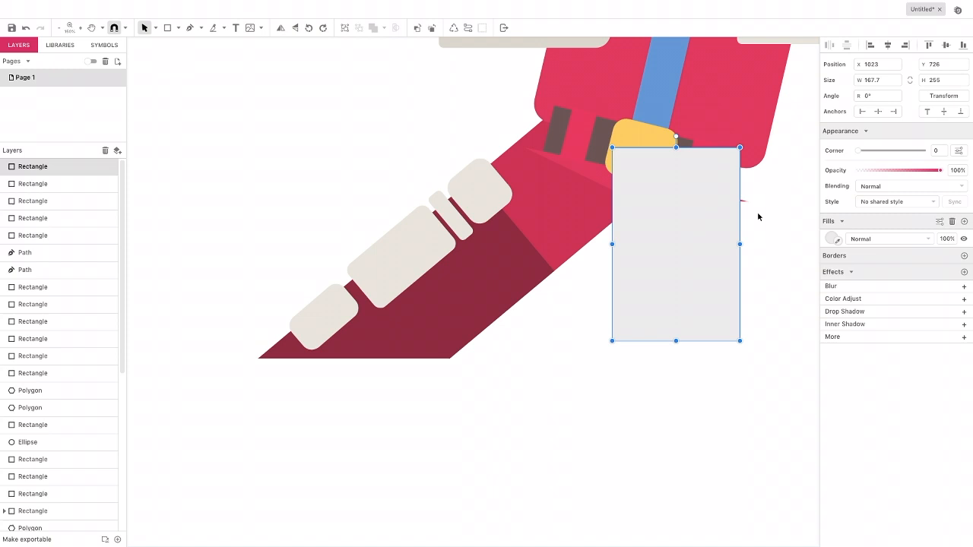
left_click_drag(730, 243, 714, 242)
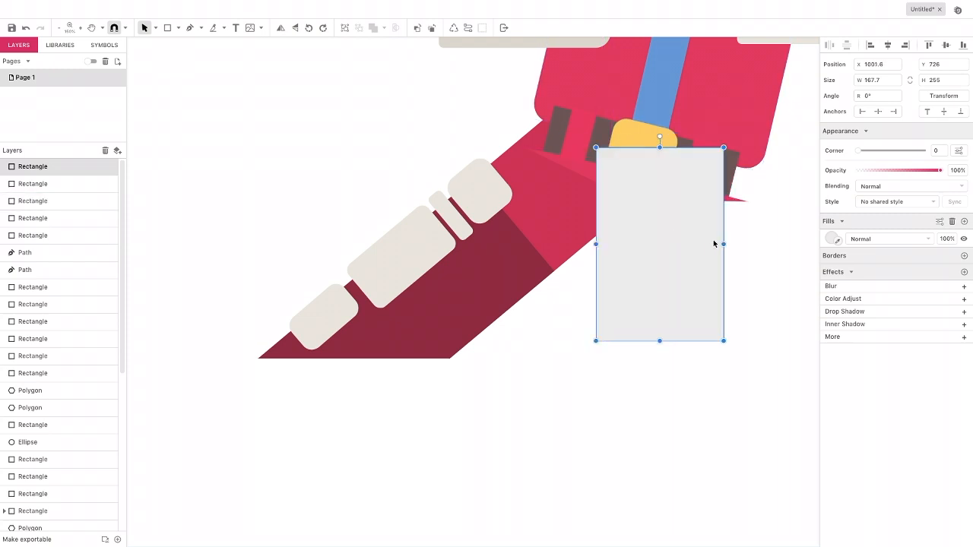
left_click(832, 239)
left_click(834, 335)
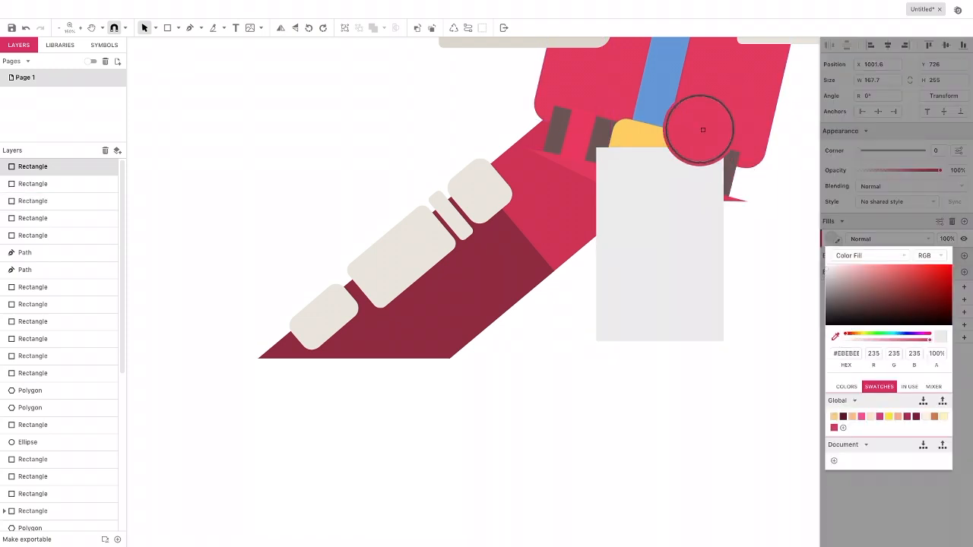
left_click(702, 126)
left_click(650, 251)
mouse_move(636, 248)
left_mouse_down()
mouse_move(609, 233)
mouse_move(631, 251)
left_mouse_up()
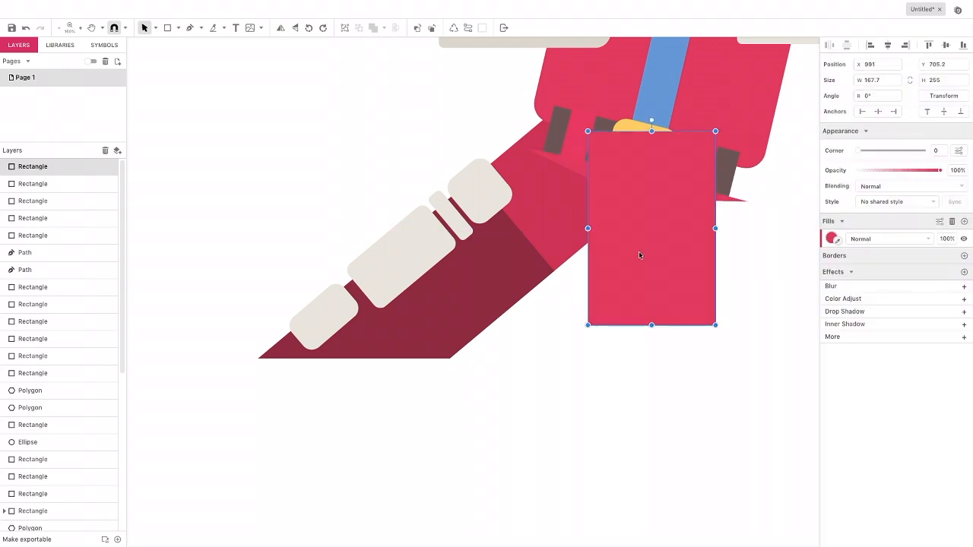
Round the new red rectangle's corners to 41 and send it backward behind the belt and buckle
left_click_drag(858, 155, 888, 152)
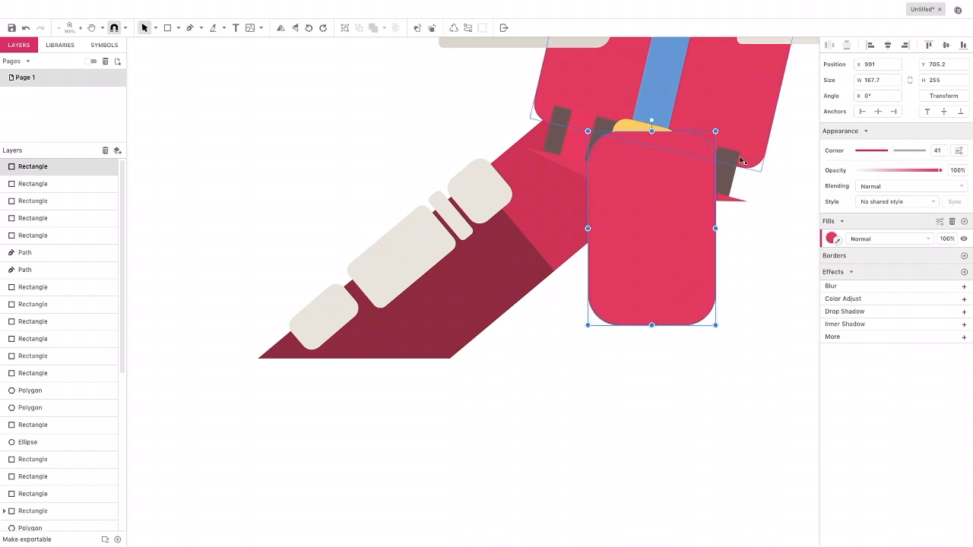
double_click(431, 29)
double_click(431, 28)
left_click(431, 28)
double_click(430, 28)
left_click(430, 28)
double_click(431, 29)
left_click(431, 28)
double_click(430, 28)
left_click(430, 28)
left_click(431, 28)
double_click(431, 28)
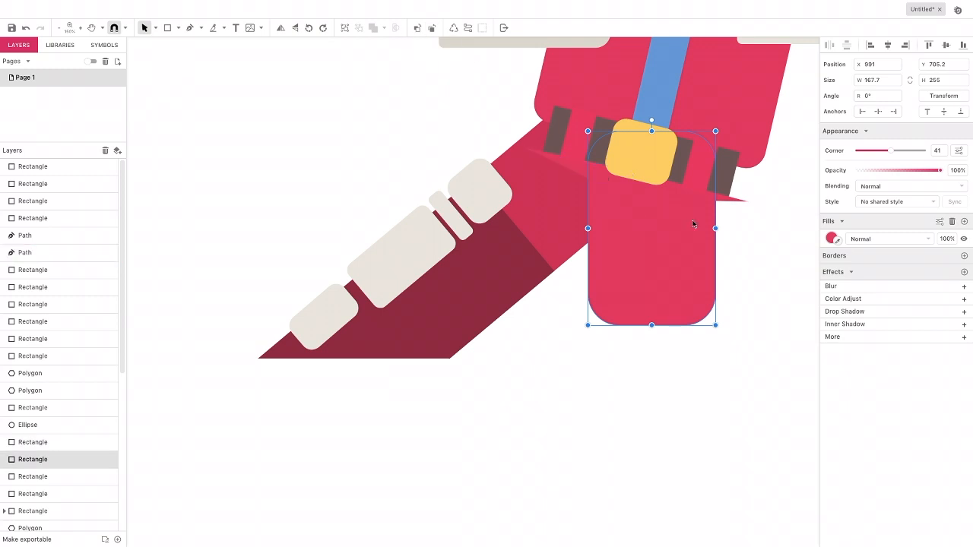
Widen the rounded red rectangle to 180 and fill it with a slightly darker red, RGB 223, 57, 93
left_click_drag(716, 227, 724, 228)
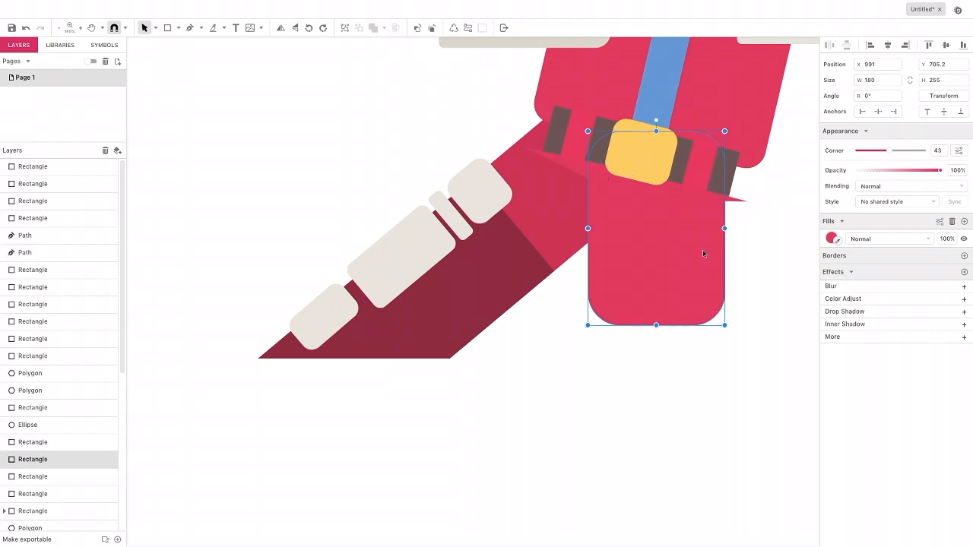
left_click(832, 238)
left_click(835, 336)
left_click(618, 240)
left_click(687, 269)
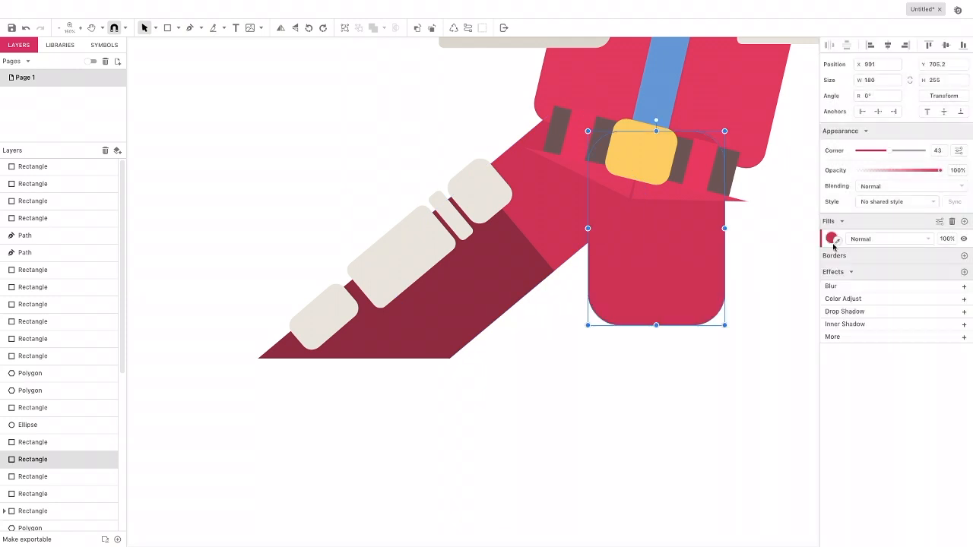
left_click(831, 239)
left_click(920, 271)
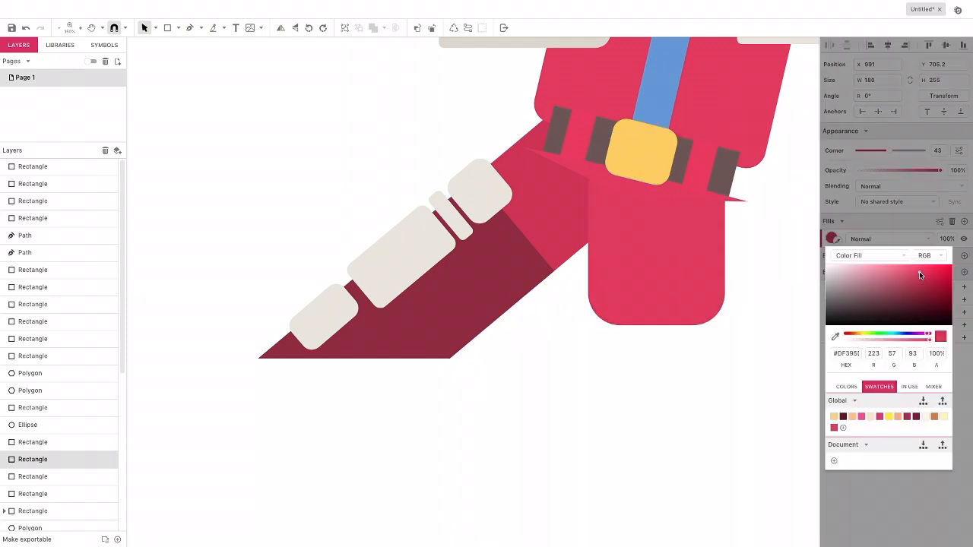
left_click(625, 270)
Rotate the rounded red rectangle to -7.6° and nudge it up under the coat hem
left_click_drag(656, 124, 674, 124)
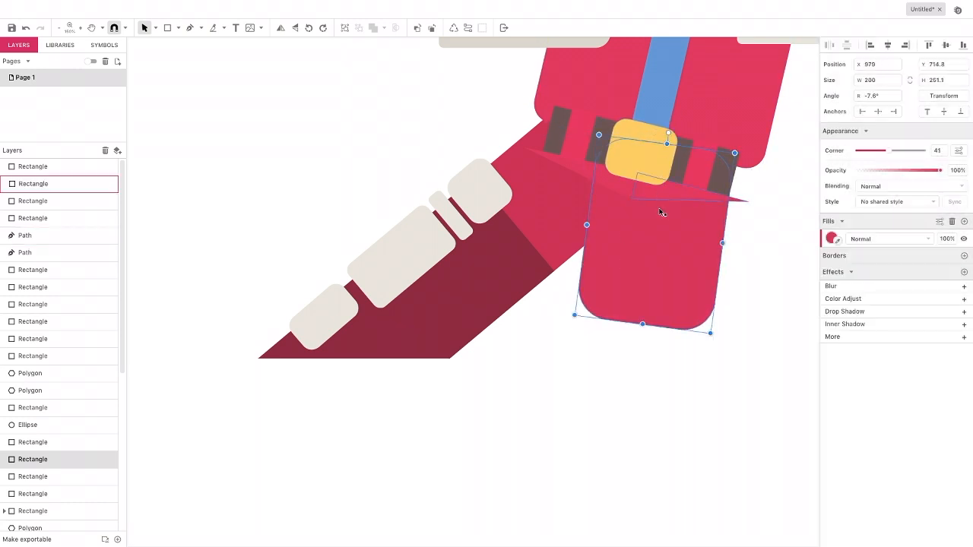
left_click_drag(654, 296, 652, 289)
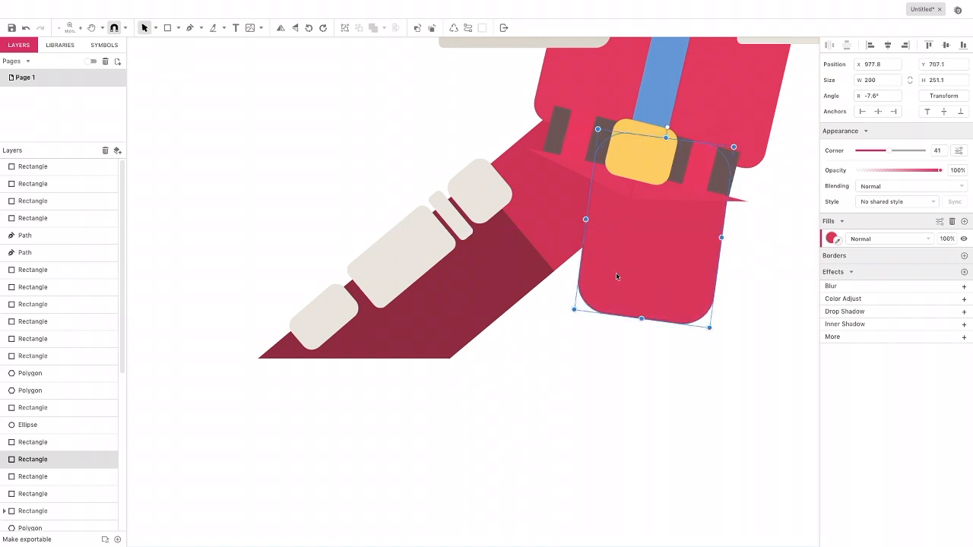
Paste a copy of the rounded red rectangle, rotate it to 66.8° and lengthen it to a bounding size of about 330.2 by 259.8
key("ctrl+v")
left_click_drag(487, 190, 648, 278)
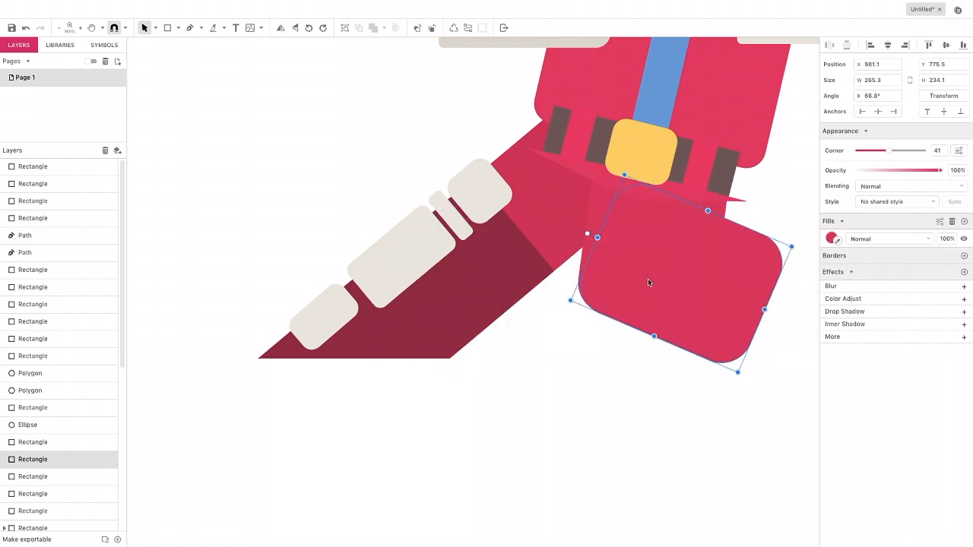
left_click_drag(765, 310, 788, 320)
scroll(619, 356, "right", 2)
scroll(619, 355, "down", 1)
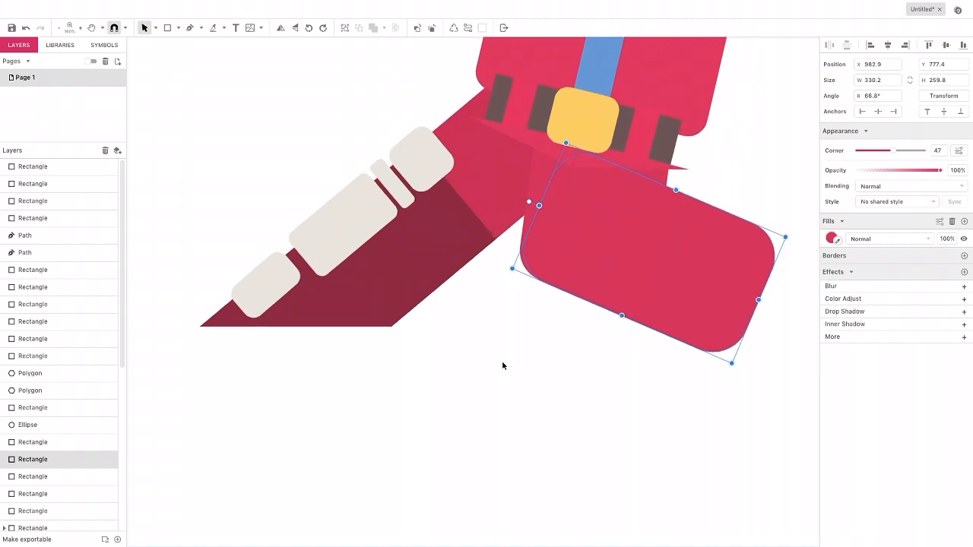
Adjust the copied red rectangle's angle to 64.8° and lengthen its outer end to a bounding size of about 393.1 by 293.6
scroll(509, 339, "up", 2)
scroll(509, 338, "right", 2)
left_click_drag(501, 229, 507, 225)
left_click_drag(548, 278, 549, 281)
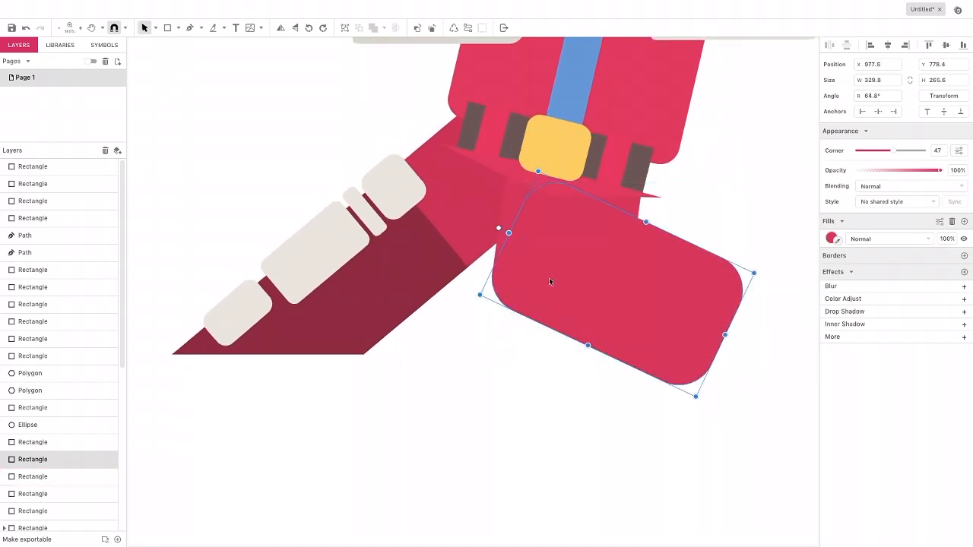
left_click_drag(724, 335, 776, 357)
Draw a rectangle about 204 by 256.3 over the second leg's outer end and fill it with the dark red, RGB 142, 42, 63
left_click(167, 28)
left_click_drag(663, 224, 803, 419)
left_click_drag(663, 322, 648, 322)
left_click(832, 238)
left_click(834, 335)
left_click(393, 280)
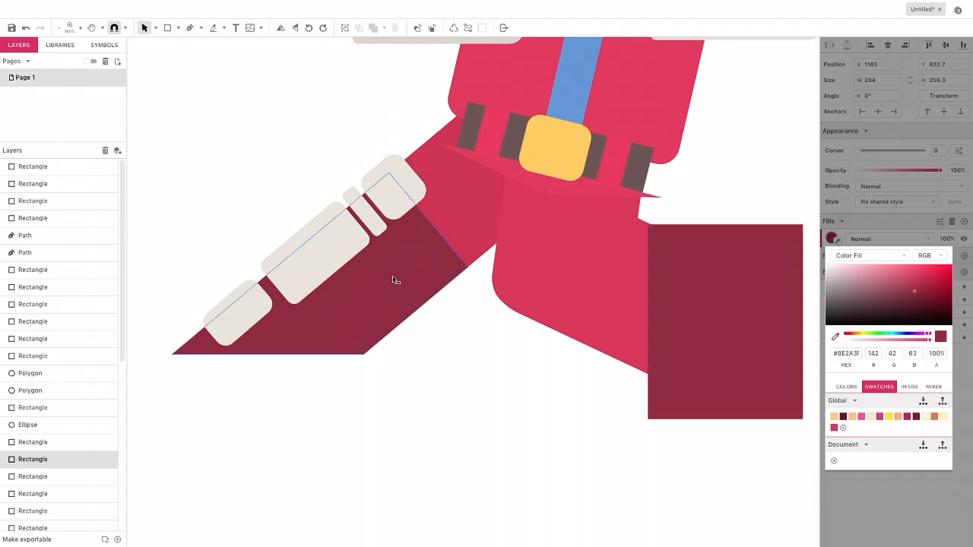
left_click(675, 274)
Rotate the dark red rectangle to -24.8° and extend it inward so it covers the second leg's outer half
left_click_drag(723, 215, 769, 212)
left_click_drag(690, 316, 625, 289)
left_click_drag(749, 218, 737, 222)
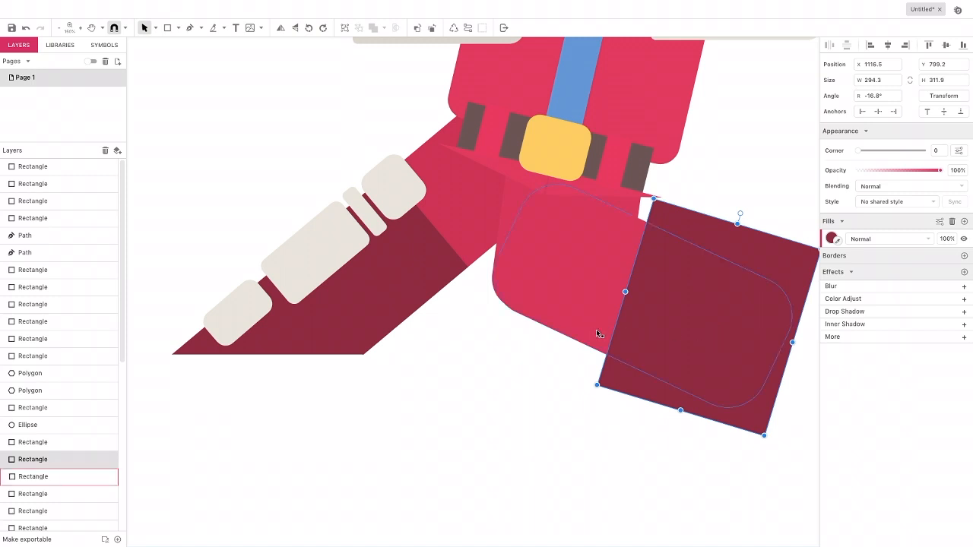
left_click_drag(741, 215, 752, 219)
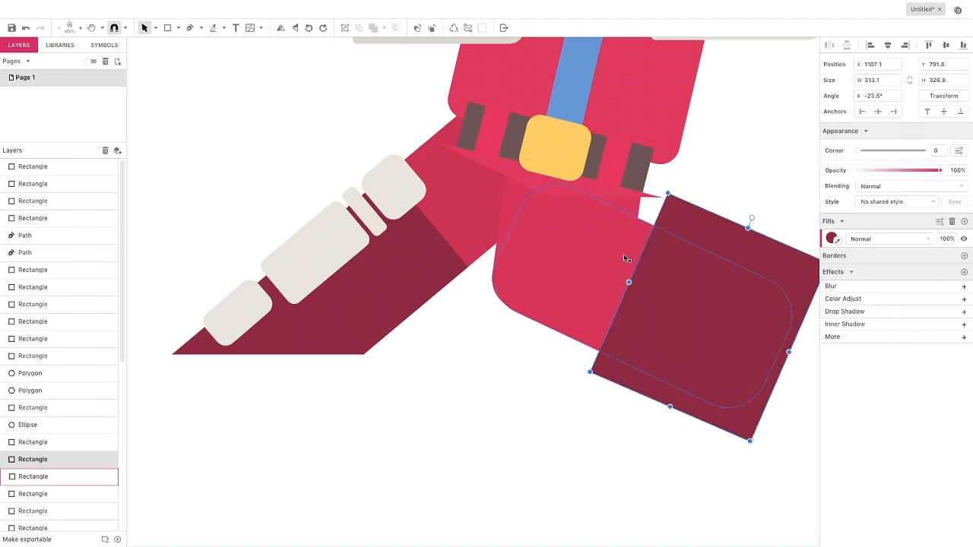
left_click_drag(750, 218, 754, 220)
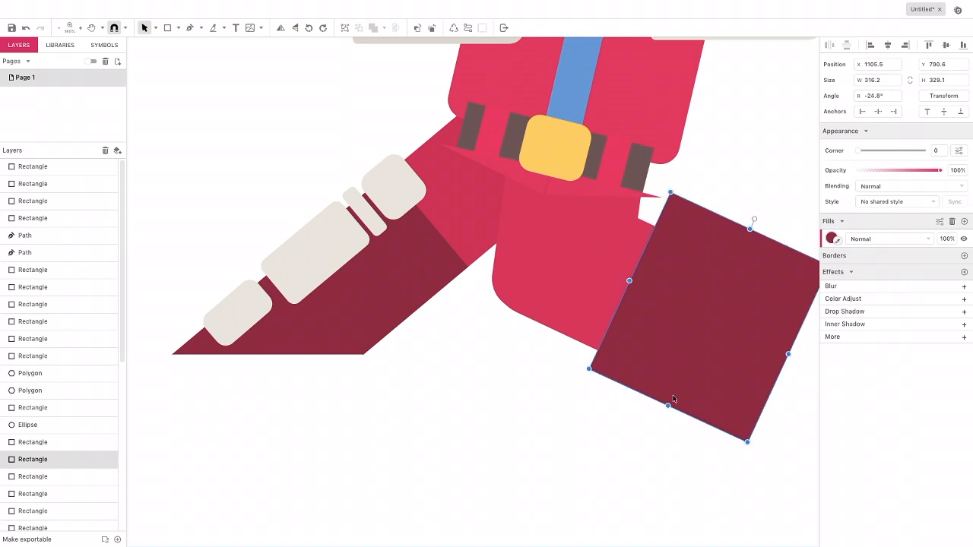
Clip the dark red rectangle inside the rounded red leg shape
left_click_drag(671, 429, 635, 341)
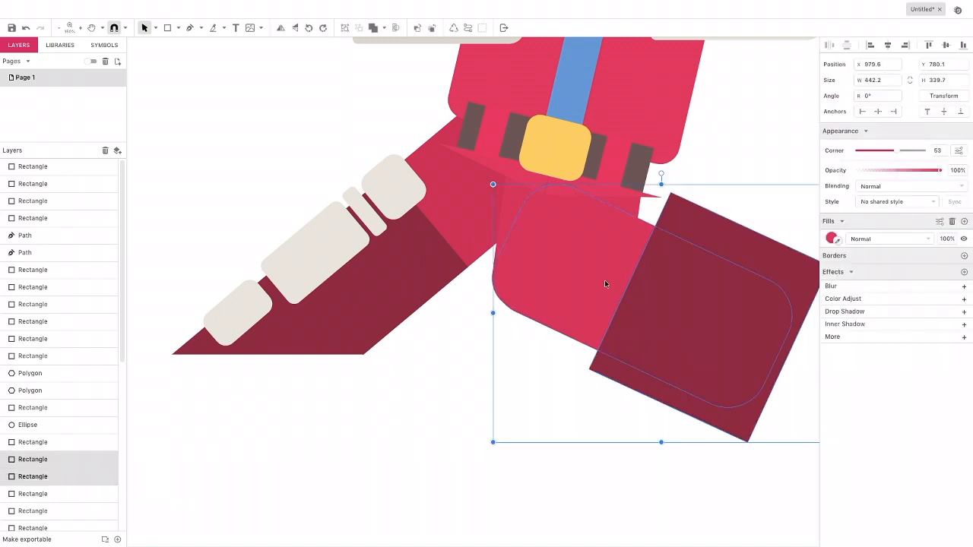
left_click(396, 30)
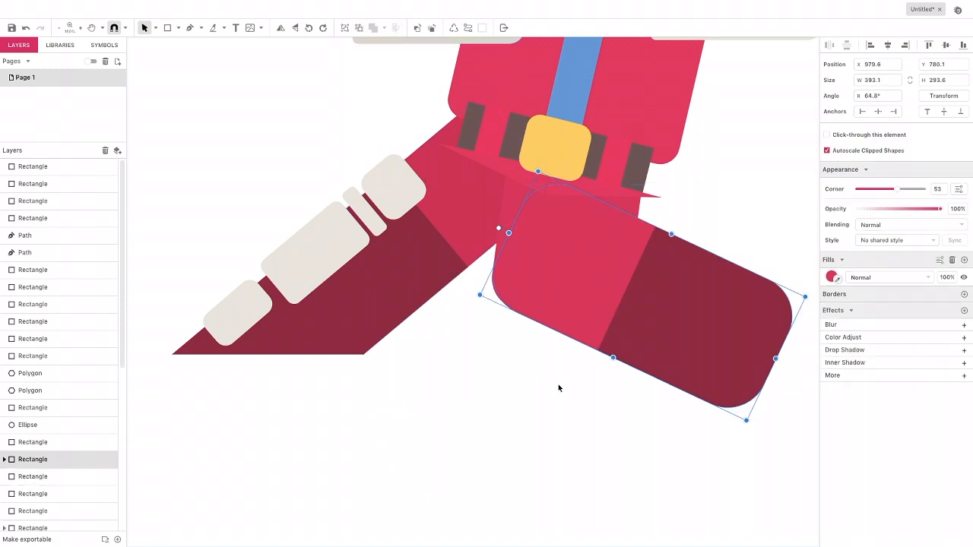
left_click(168, 27)
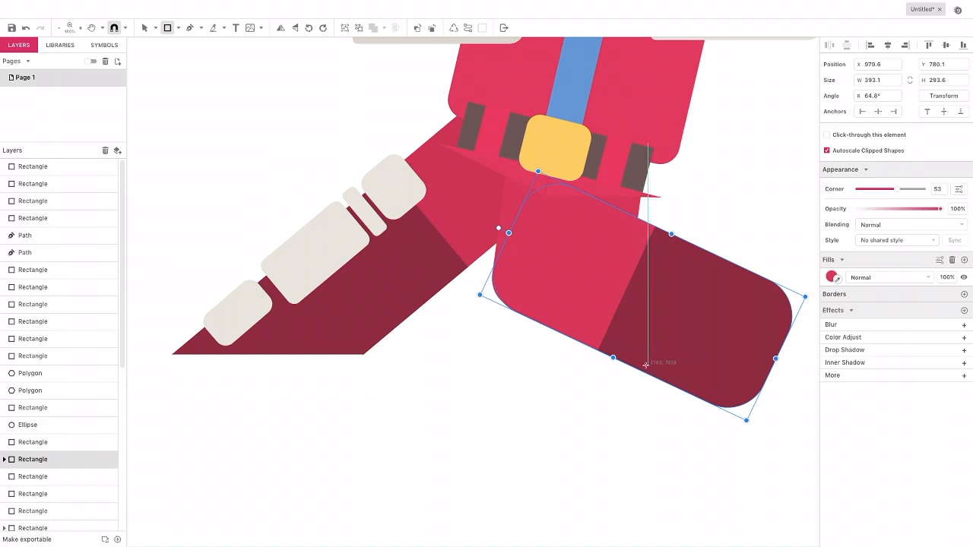
left_click(145, 28)
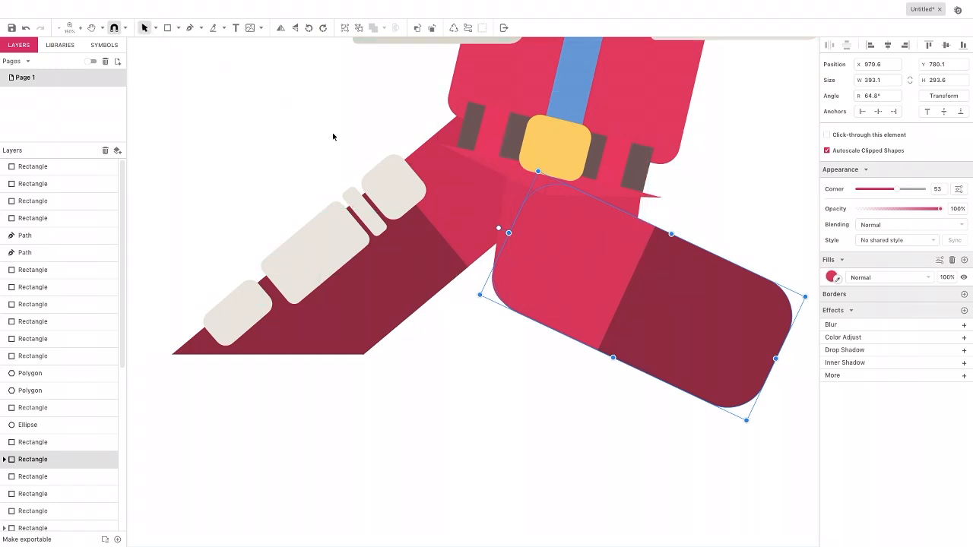
Place a copy of the slanted leg's uppermost off-white rounded square on the second leg's lower edge at the colour boundary
left_click(383, 190)
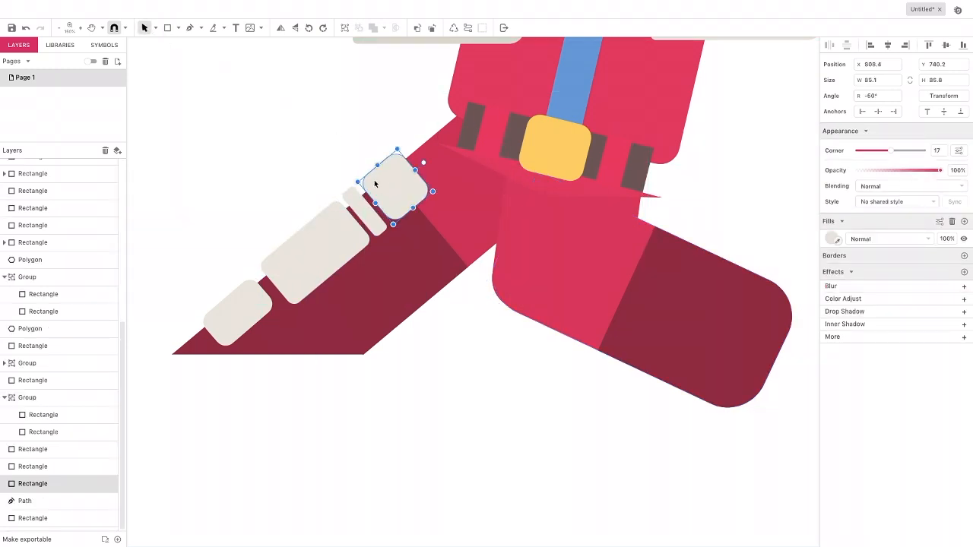
left_click_drag(378, 196, 583, 303)
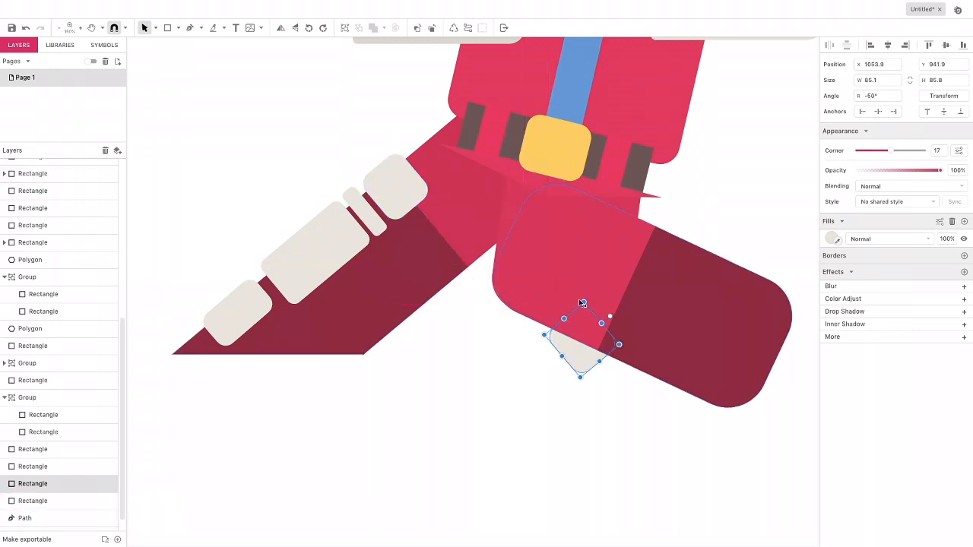
Bring the copied off-white square in front of the second leg and rotate it to 63.6° to follow the leg's edge
left_click(415, 27)
left_click(415, 27)
double_click(415, 28)
left_click(416, 27)
double_click(416, 27)
double_click(416, 28)
double_click(416, 28)
double_click(416, 28)
double_click(416, 28)
left_click_drag(609, 316, 584, 337)
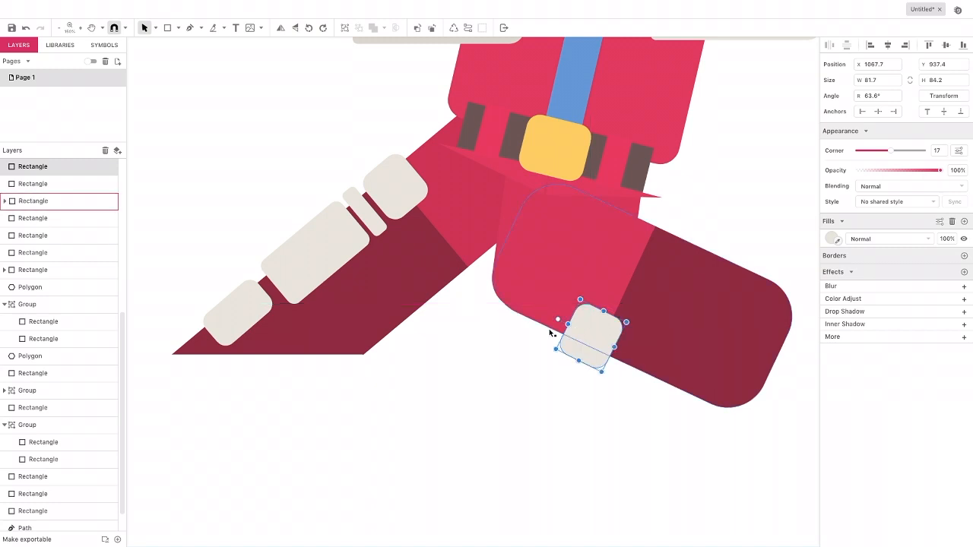
Duplicate the off-white square, narrow it to a strip about 50 by 70.5 and place it beside the square along the leg's edge
key("ctrl+d")
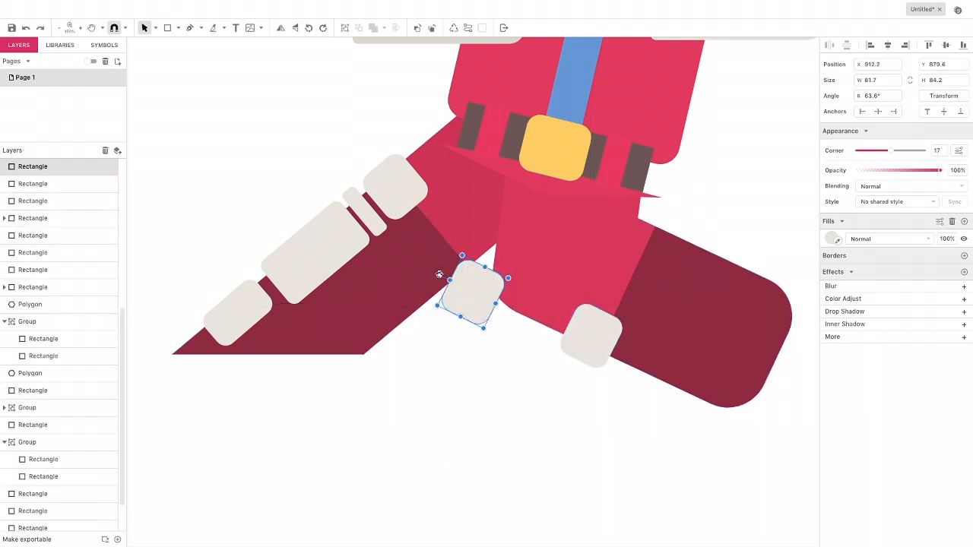
mouse_move(448, 282)
left_mouse_down()
mouse_move(471, 291)
mouse_move(451, 280)
left_mouse_up()
key("ctrl+z")
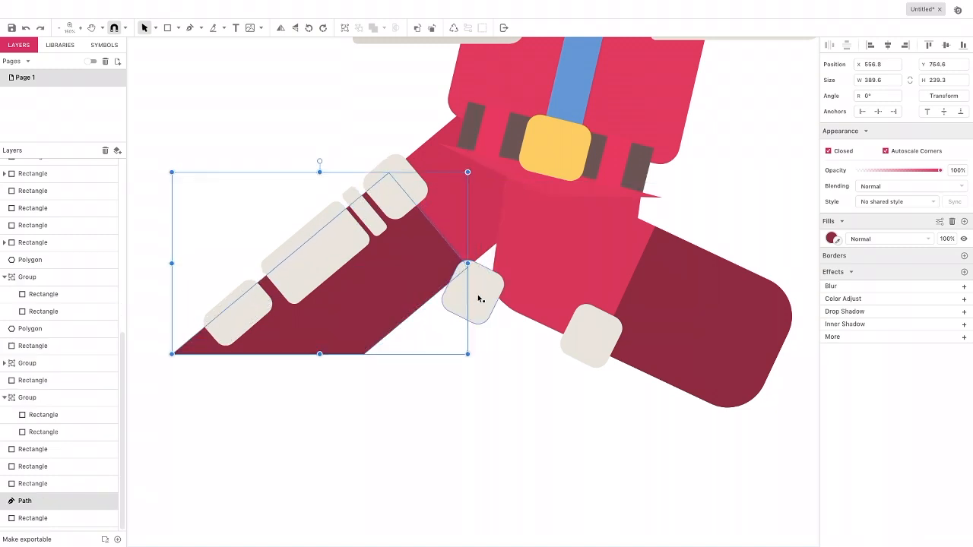
left_click(480, 299)
left_click_drag(448, 280, 627, 365)
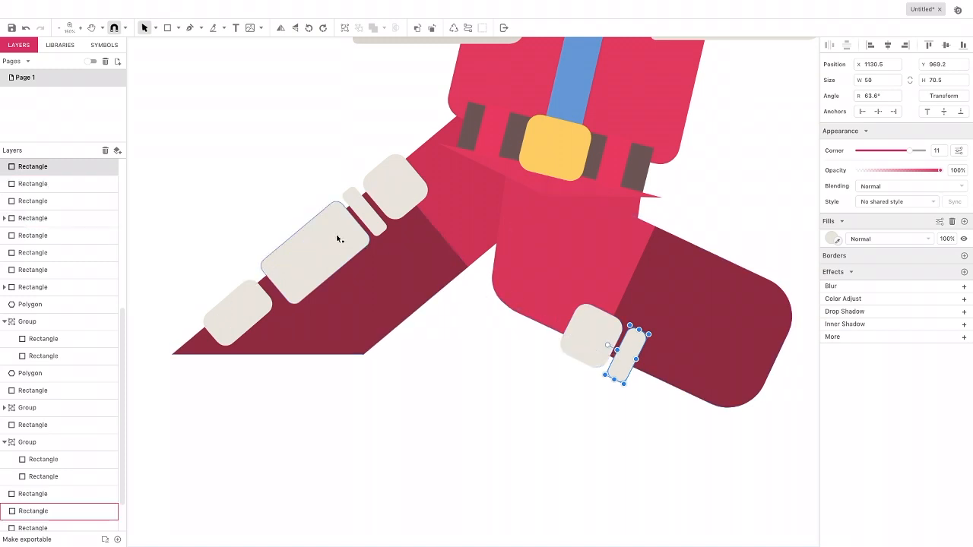
Add another off-white rounded rectangle about 136.9 by 109.2 with corner 23 beside the narrow strip, angled at 63.6°
key("ctrl+v")
left_click_drag(466, 290, 730, 403)
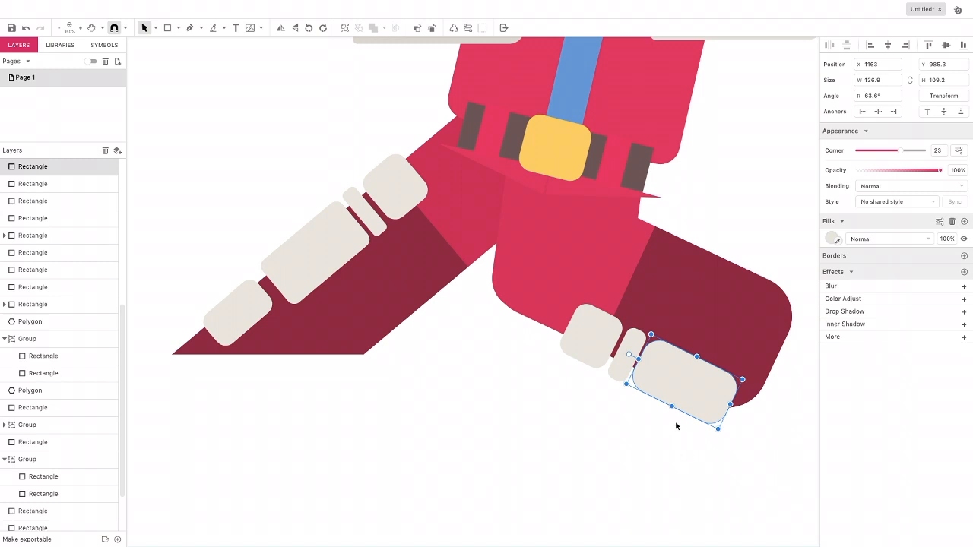
Lengthen the clipped two-tone leg's outer end until its bounding size is about 479.5 by 332.1
left_click(696, 320)
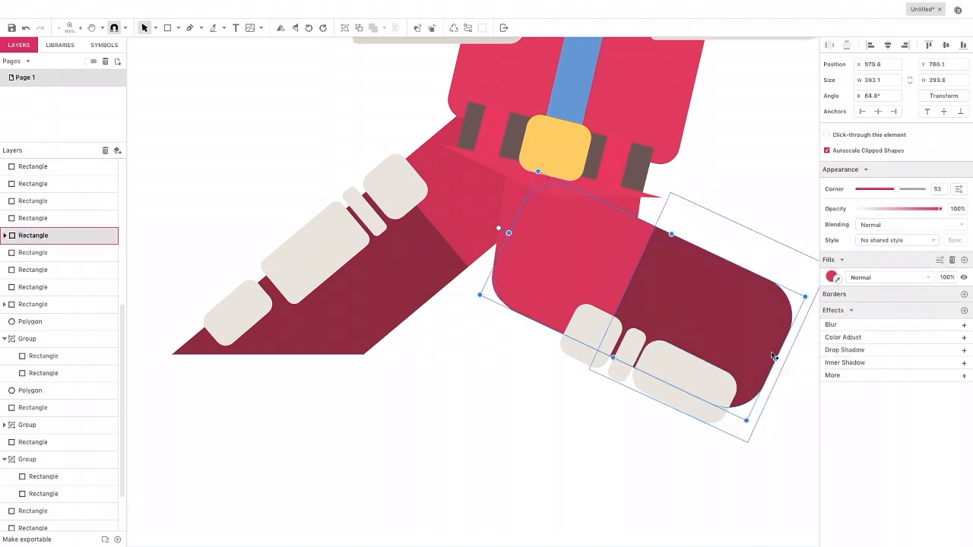
left_click_drag(776, 359, 846, 394)
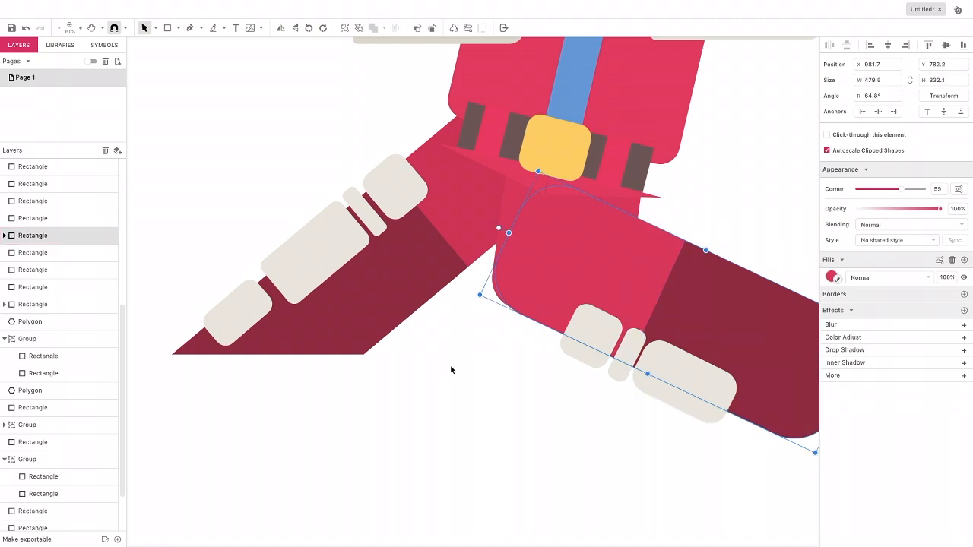
Undo the last lengthening of the two-tone leg and shift its three off-white shapes slightly up and inward
scroll(450, 370, "right", 5)
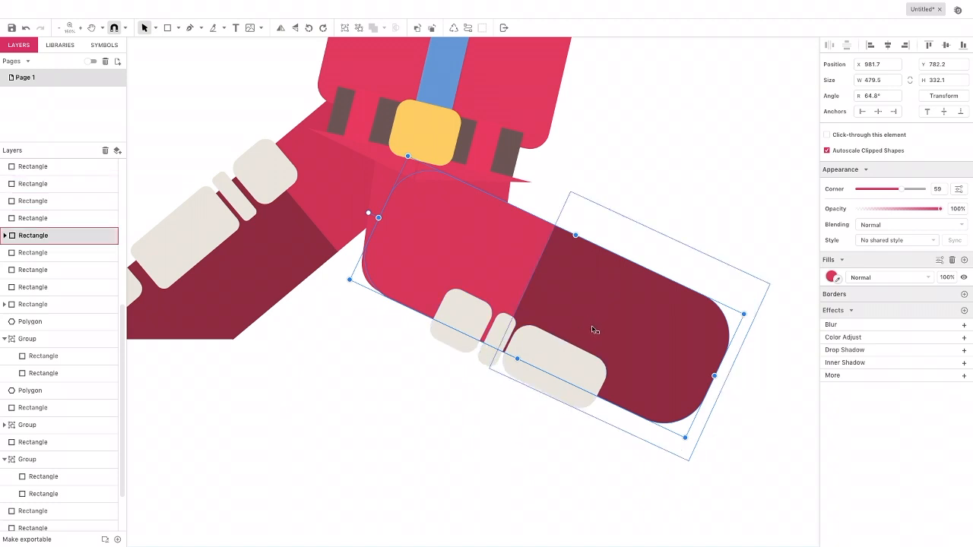
key("ctrl+z")
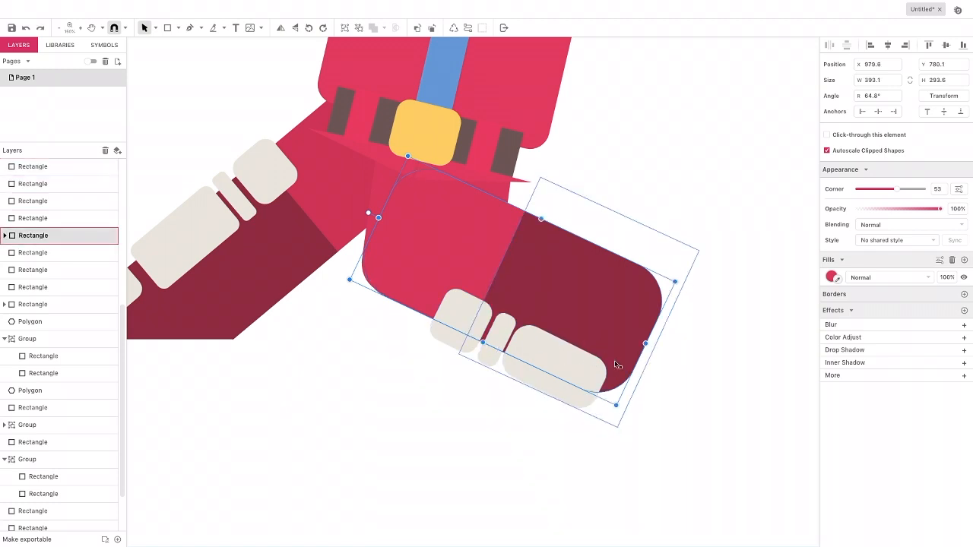
left_click(402, 332)
left_click_drag(452, 329, 442, 321)
left_click_drag(496, 346, 485, 340)
left_click_drag(528, 363, 516, 351)
Draw an off-white rectangle about 109 by 53.9 over the lower corner of the leg's outer end
left_click(168, 28)
left_click_drag(553, 367, 635, 408)
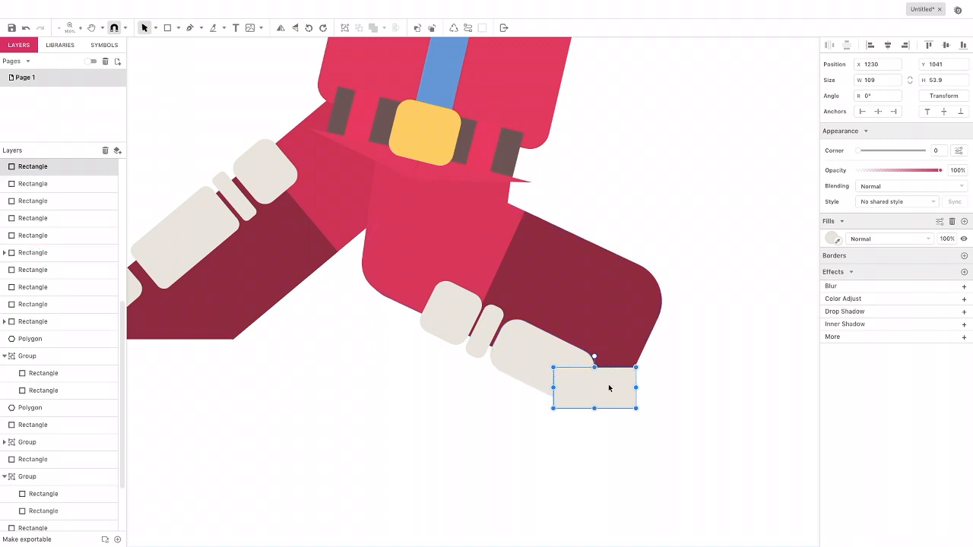
left_click(495, 382)
Extend the dark red rectangle clipped inside the leg inward until it measures about 338 by 339.2
left_click(531, 263)
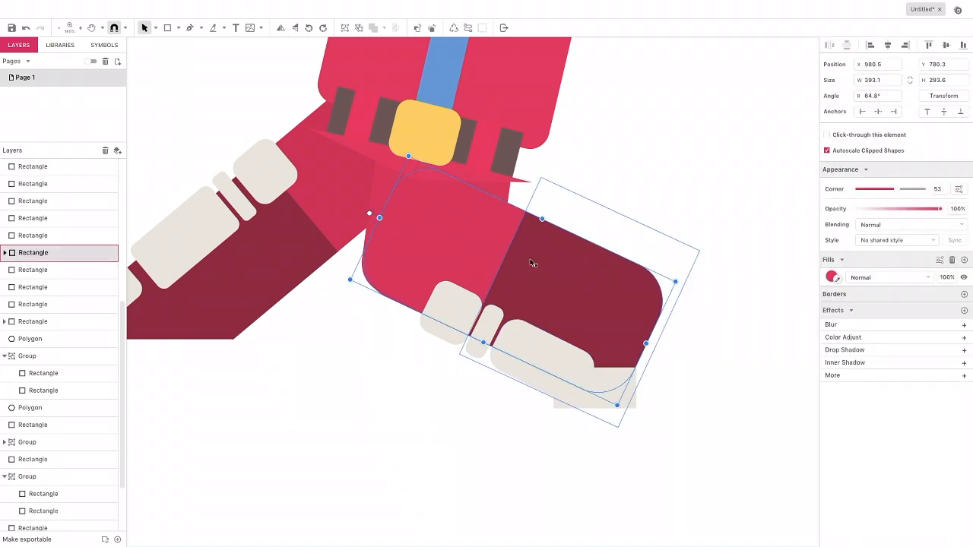
double_click(505, 272)
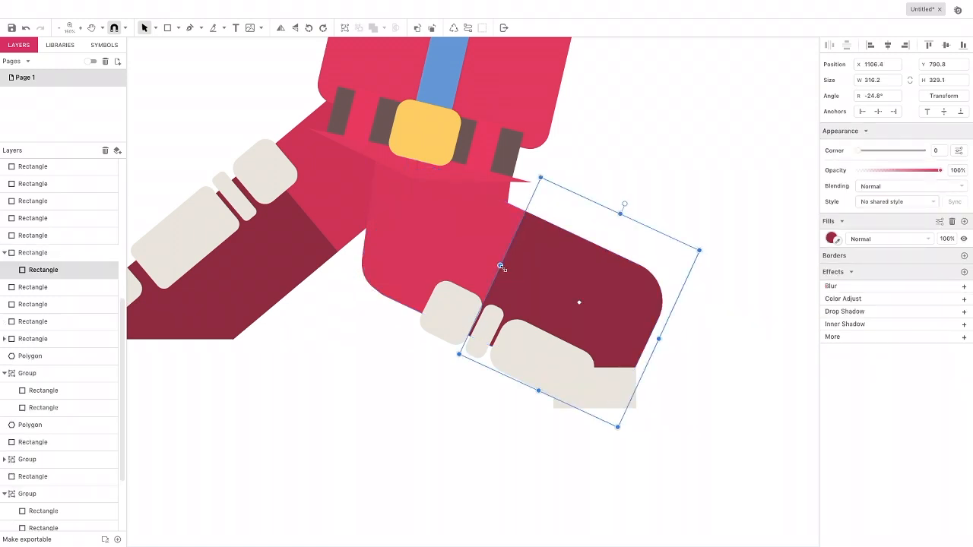
left_click_drag(486, 259, 483, 258)
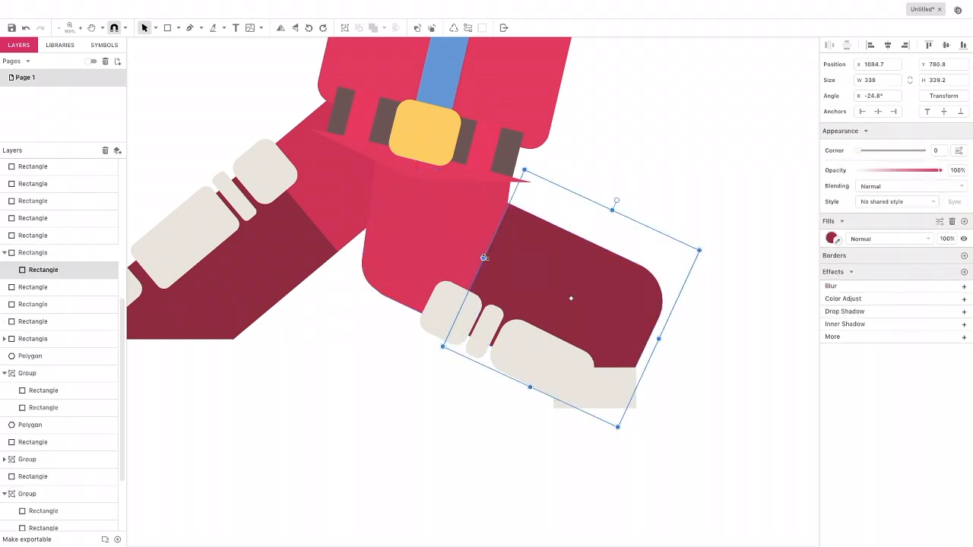
left_click(386, 315)
Set the corner rounding of the longest off-white rectangle on the second leg to 19
left_click(541, 363)
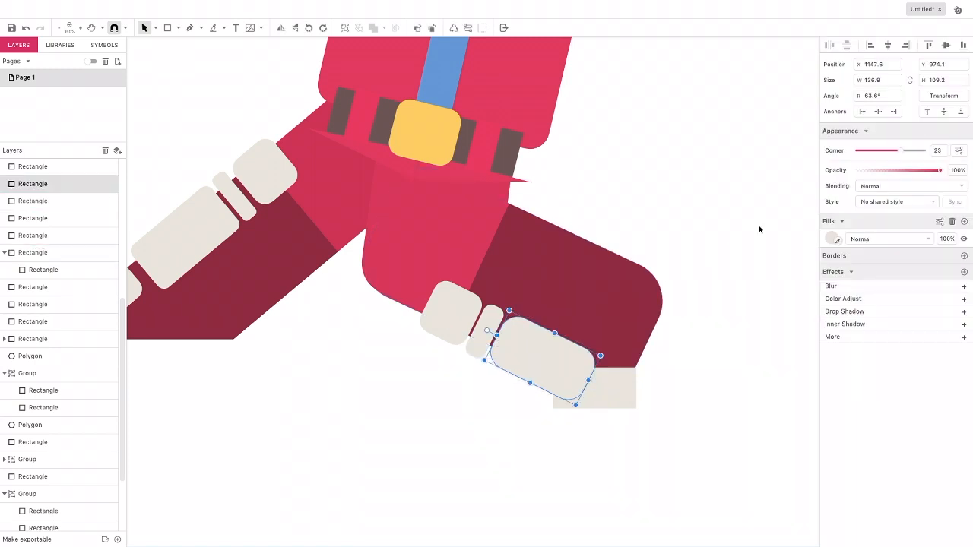
left_click_drag(897, 152, 892, 152)
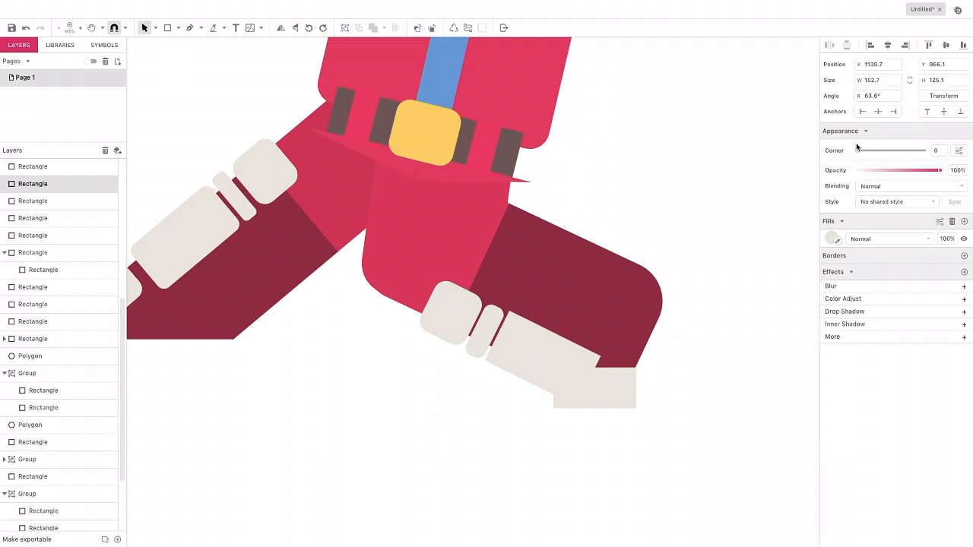
left_click_drag(860, 150, 892, 151)
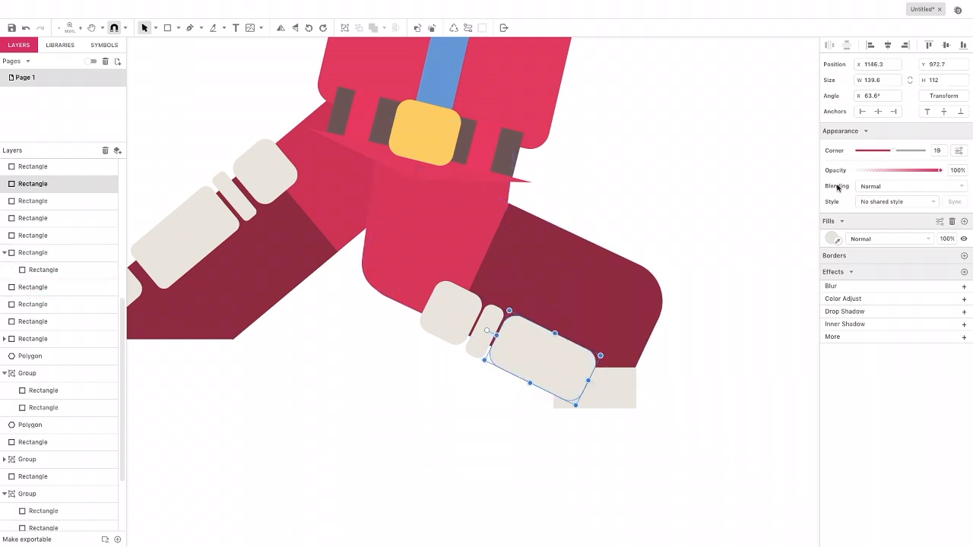
Set the corner rounding of the clipped two-tone leg shape to 50
left_click(591, 286)
left_click_drag(883, 191, 893, 189)
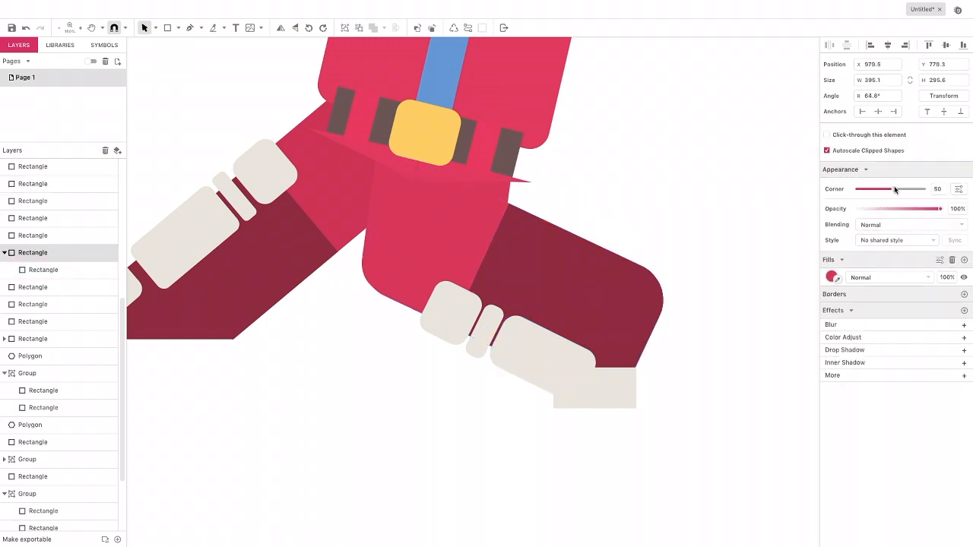
left_click(520, 405)
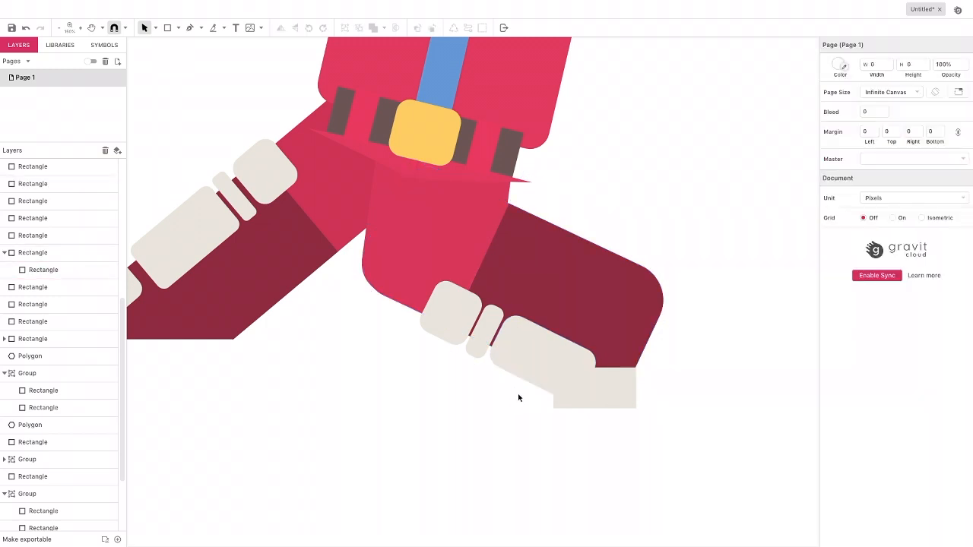
Fill the unrounded rectangle with the leg's dark red, widen it to about 130 and move it up onto the leg
left_click(573, 397)
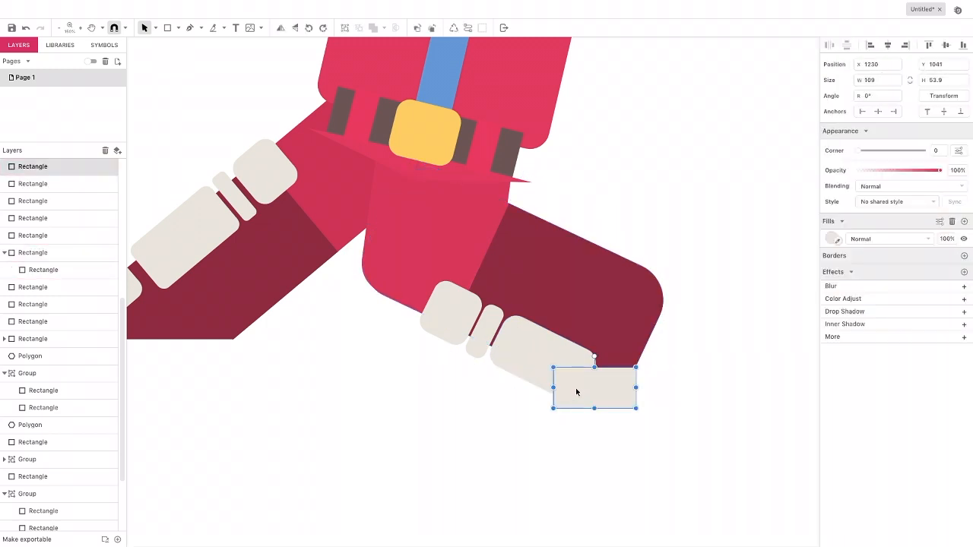
left_click(831, 239)
left_click(835, 334)
left_click(628, 300)
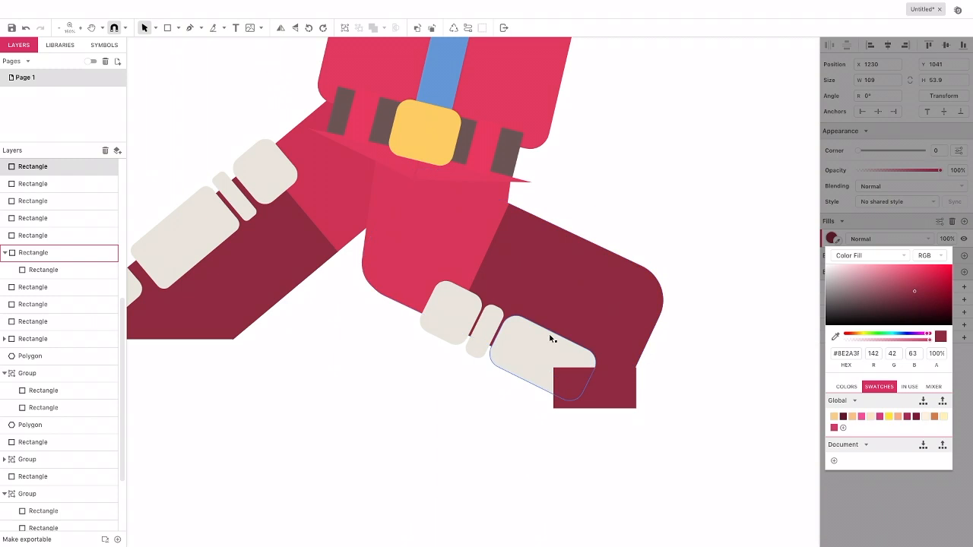
left_click(564, 387)
left_click_drag(538, 388, 553, 346)
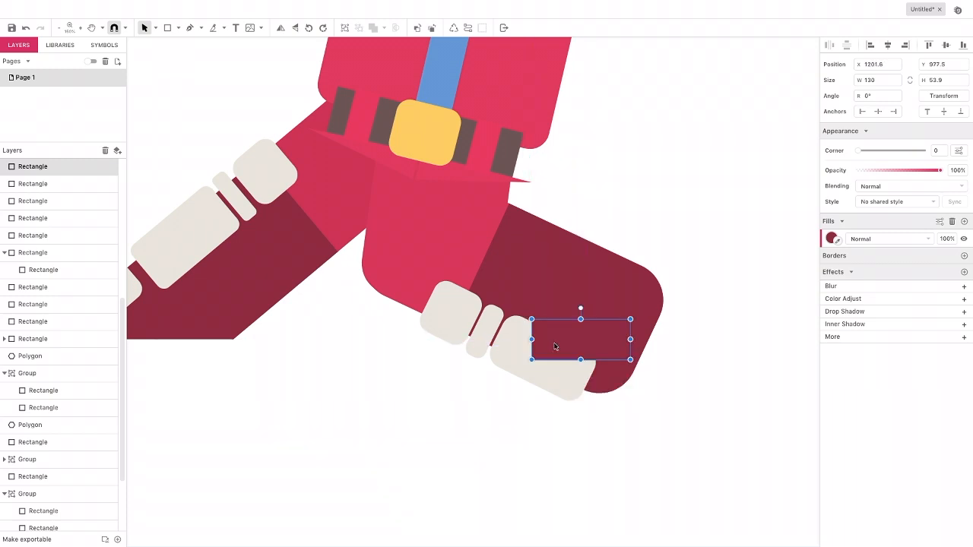
Move the two-tone leg up under the coat hem and shorten the red rounded rectangle at its inner end
left_click_drag(434, 248, 429, 215)
left_click(403, 234)
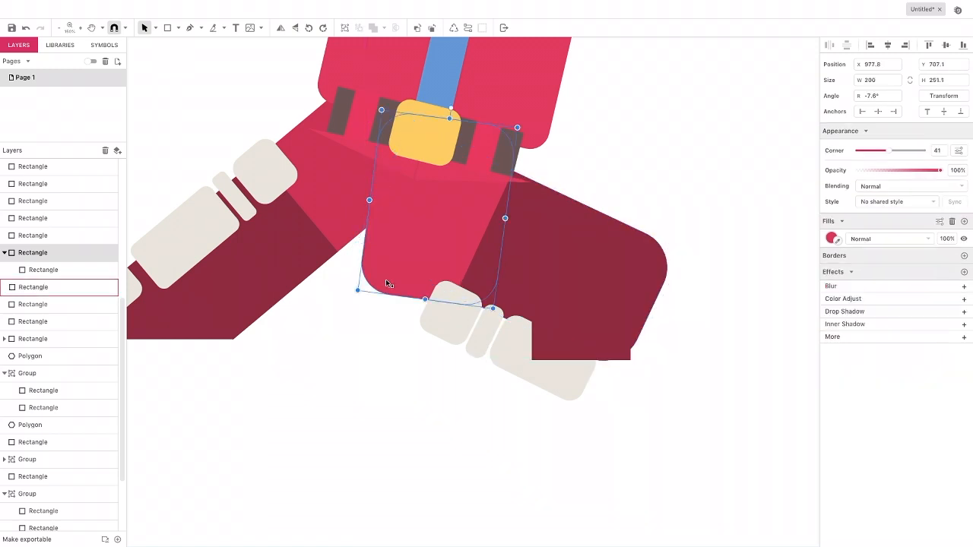
left_click_drag(425, 298, 430, 263)
left_click(403, 287)
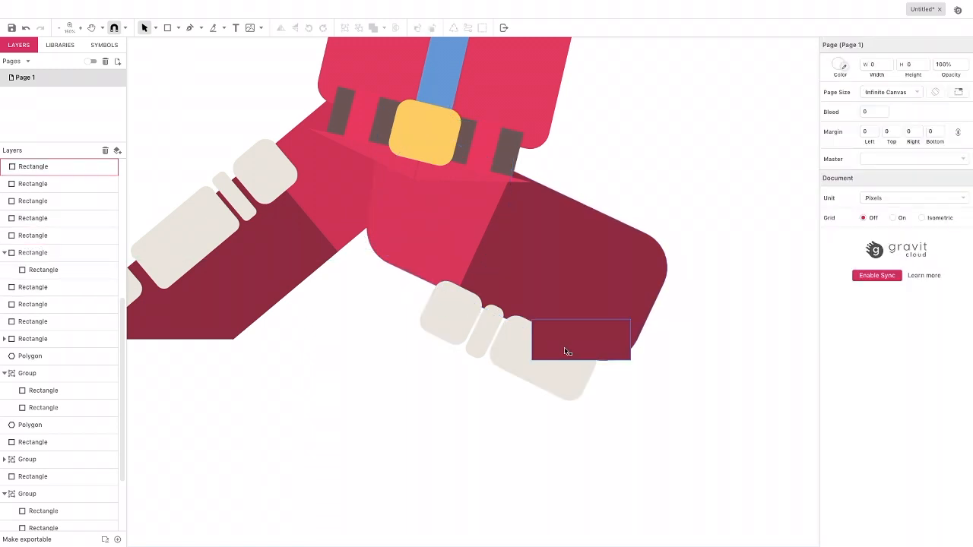
Delete the dark red patch rectangle covering the lower part of the leg
left_click(567, 351)
left_click(106, 151)
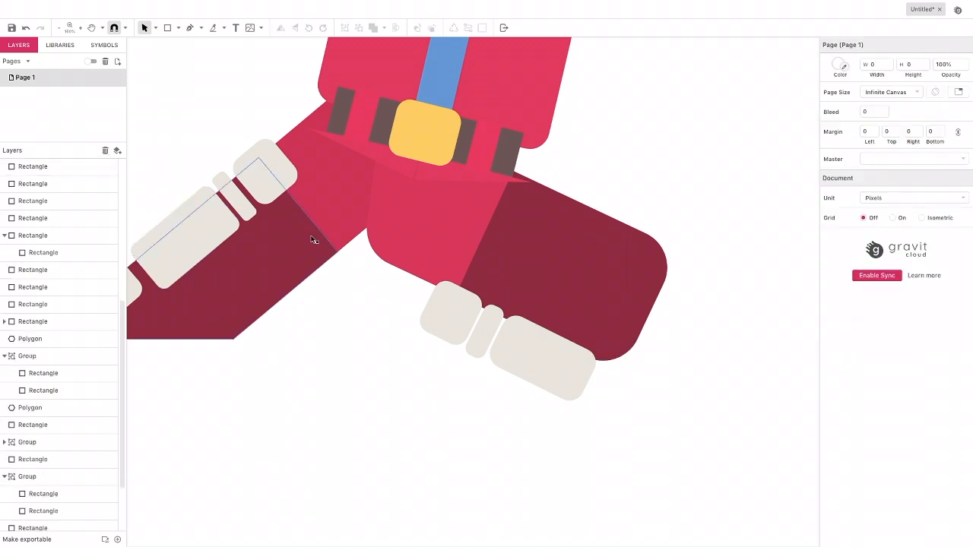
Select the three off-white shapes together and move them up onto the leg's lower edge
left_click_drag(405, 307, 481, 361)
left_click(395, 334)
left_click_drag(400, 337, 535, 337)
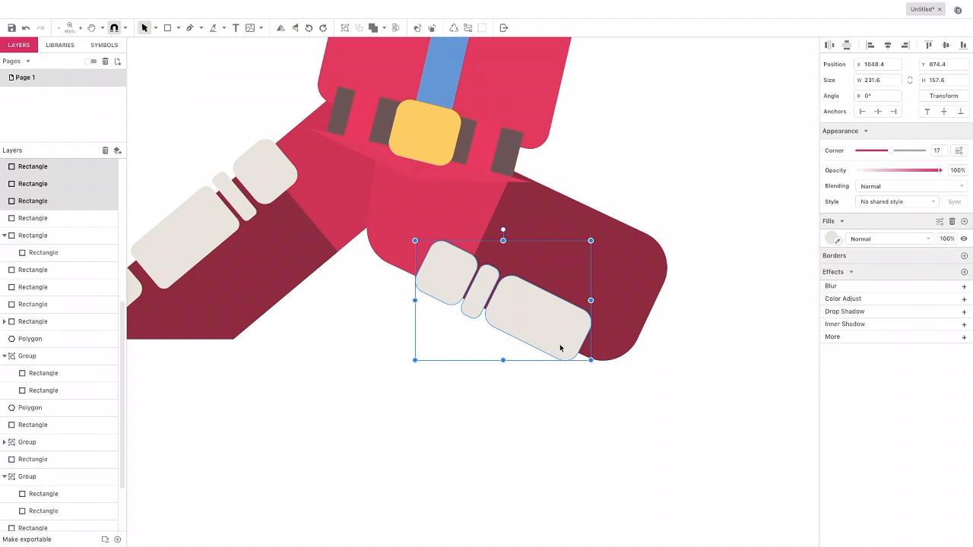
left_click(341, 317)
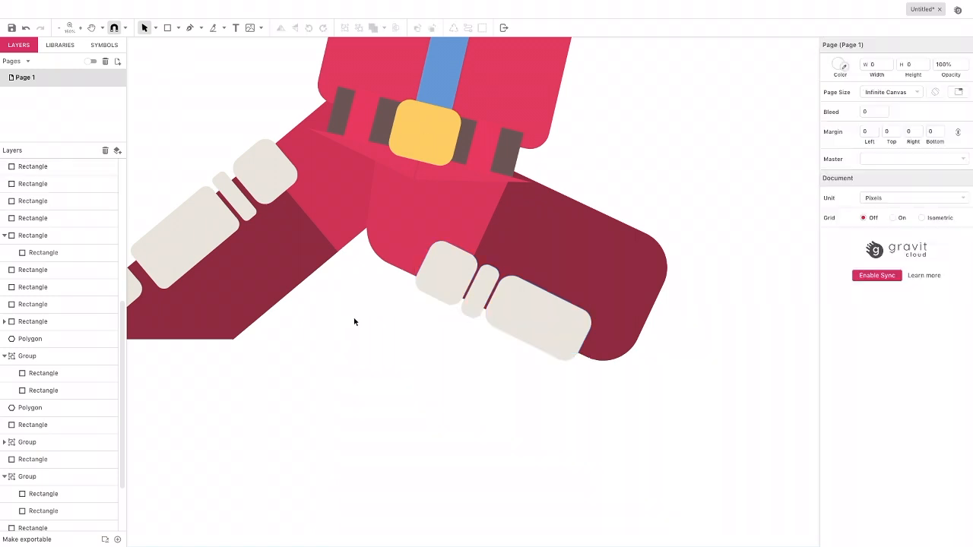
Draw a light grey rectangle about 107.4 by 39.7 over the end of the longest off-white shape
scroll(366, 340, "up", 5)
scroll(366, 340, "left", 4)
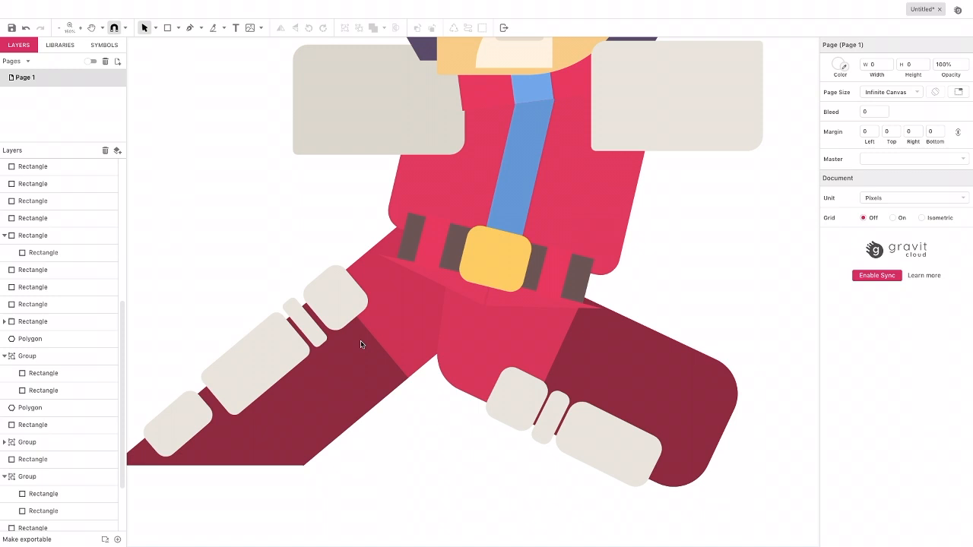
scroll(360, 344, "down", 3)
scroll(360, 344, "right", 4)
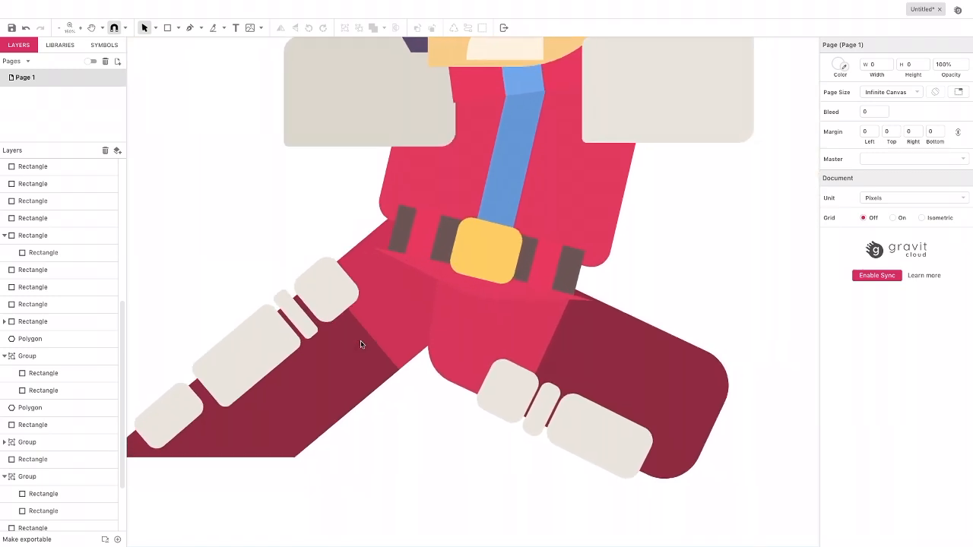
scroll(360, 344, "down", 1)
scroll(360, 344, "right", 1)
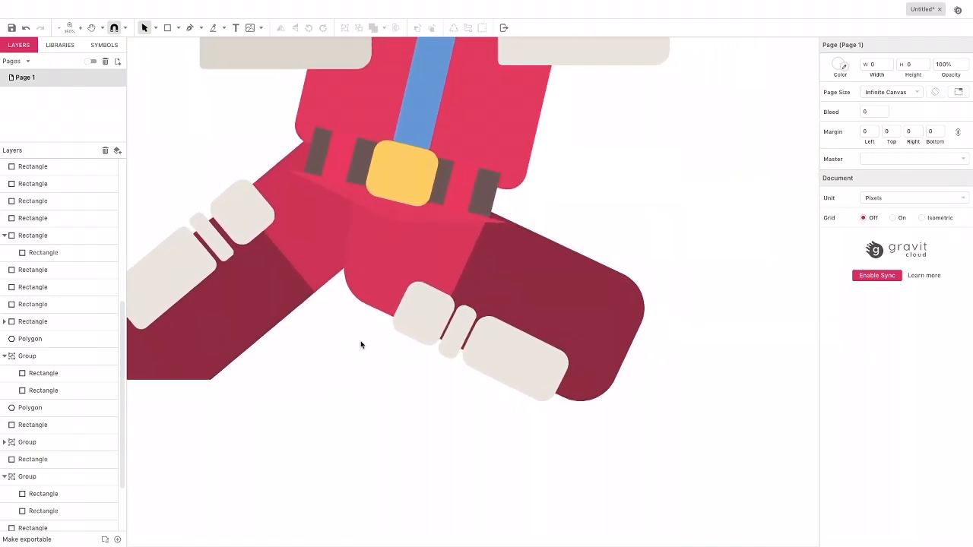
left_click(168, 28)
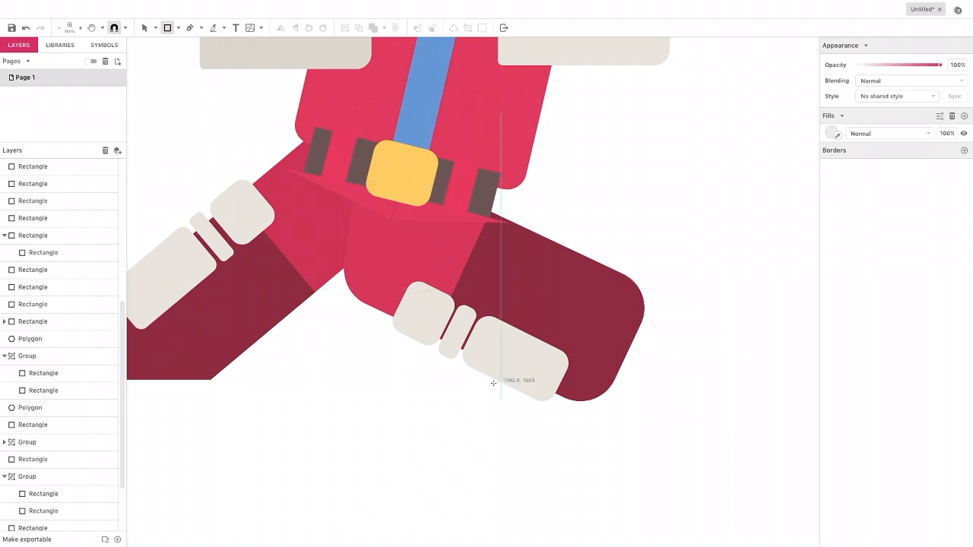
left_click_drag(509, 371, 519, 375)
mouse_move(570, 392)
left_mouse_down()
mouse_move(589, 402)
mouse_move(567, 384)
left_mouse_up()
Move the two-tone leg and the light grey rectangle up, aligning the rectangle with the leg's lowest edge
left_click(583, 400)
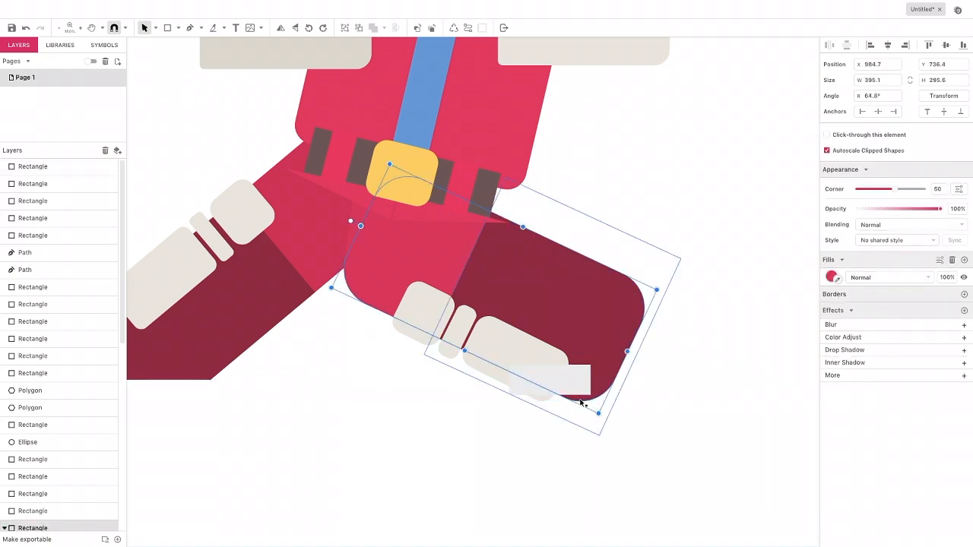
left_click_drag(600, 351, 595, 335)
mouse_move(594, 329)
left_mouse_down()
mouse_move(576, 328)
mouse_move(588, 336)
left_mouse_up()
left_click(544, 382)
mouse_move(534, 387)
left_mouse_down()
mouse_move(522, 386)
mouse_move(525, 373)
left_mouse_up()
mouse_move(586, 390)
left_mouse_down()
mouse_move(592, 401)
mouse_move(586, 384)
left_mouse_up()
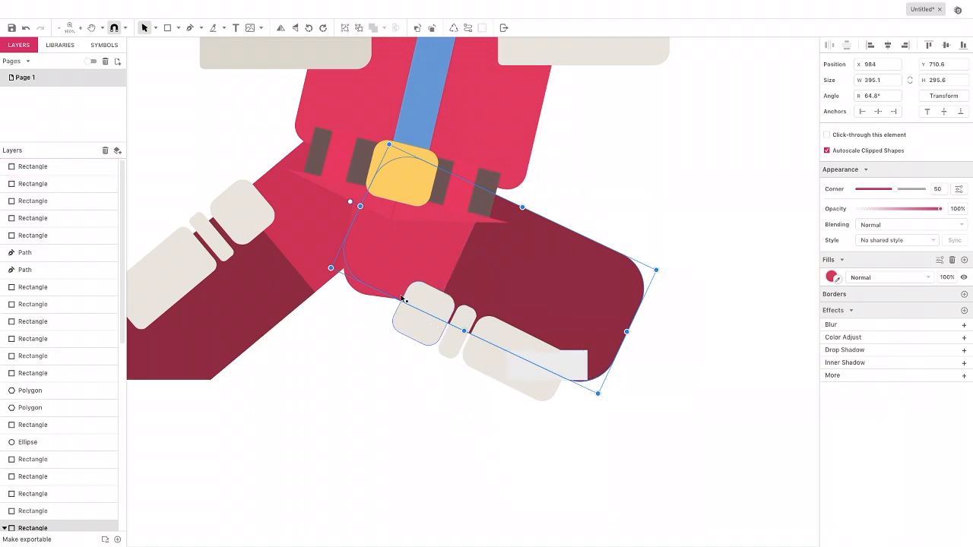
Move the red rounded rectangle up to follow the raised leg's inner end
left_click(405, 297)
left_click_drag(400, 284, 395, 267)
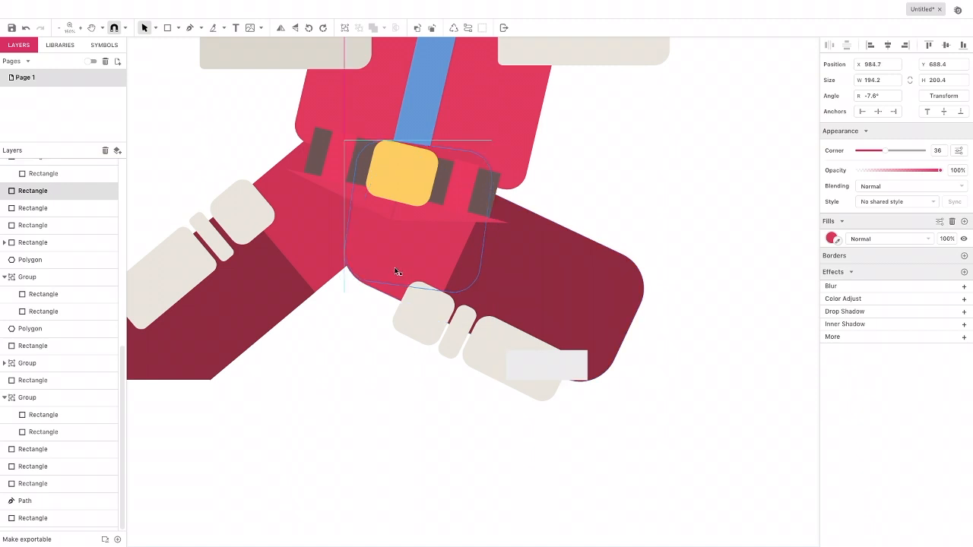
left_click(373, 310)
Fill the light grey rectangle with the dark red sampled from the leg
left_click(546, 371)
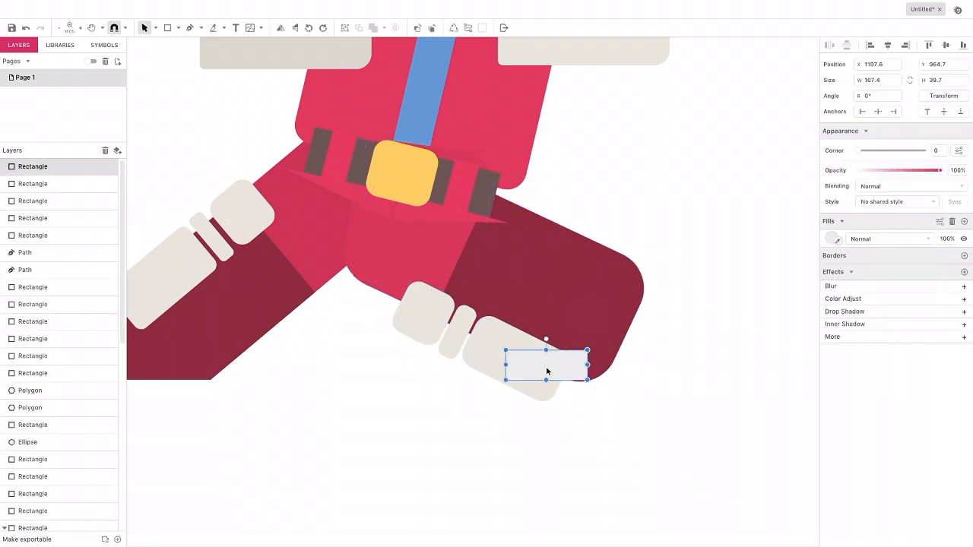
left_click(833, 240)
left_click(835, 336)
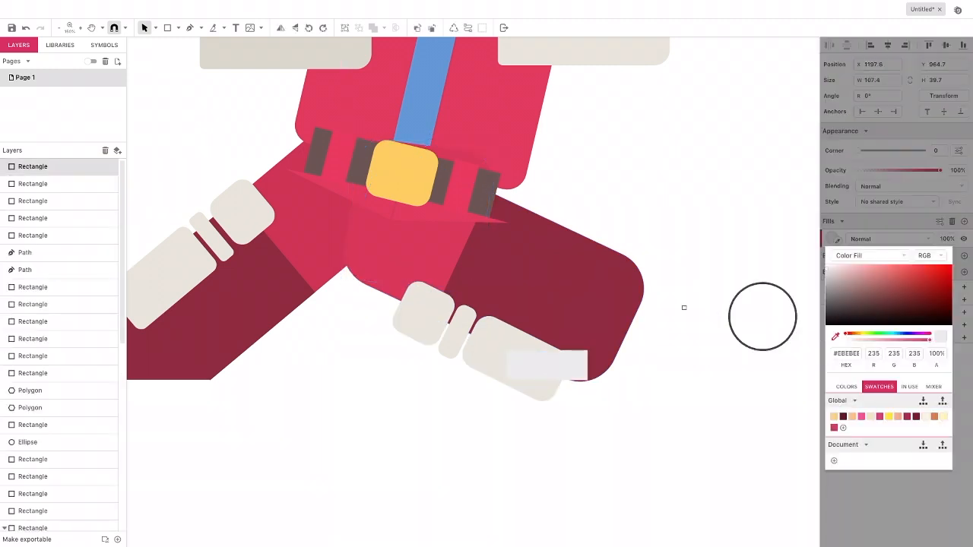
left_click(623, 306)
Round the dark red rectangle's corners and reshape it to blend into the leg's rounded lower end
left_click(861, 150)
left_click_drag(859, 150, 929, 150)
left_click_drag(546, 347, 562, 367)
Move the three off-white shapes up together to position X 1053.9, Y 846.3 along the leg's edge
left_click(444, 364)
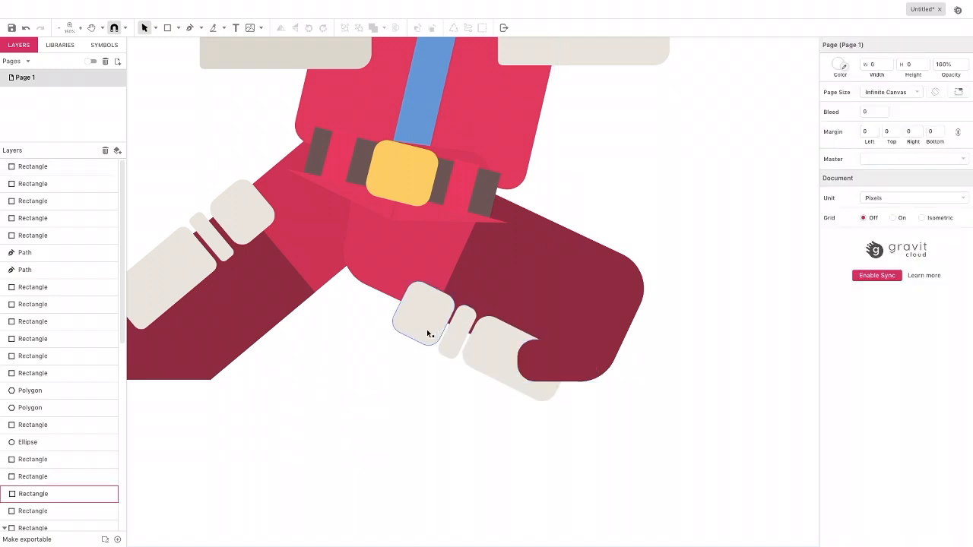
left_click_drag(465, 363, 472, 329)
left_click_drag(403, 279, 436, 296)
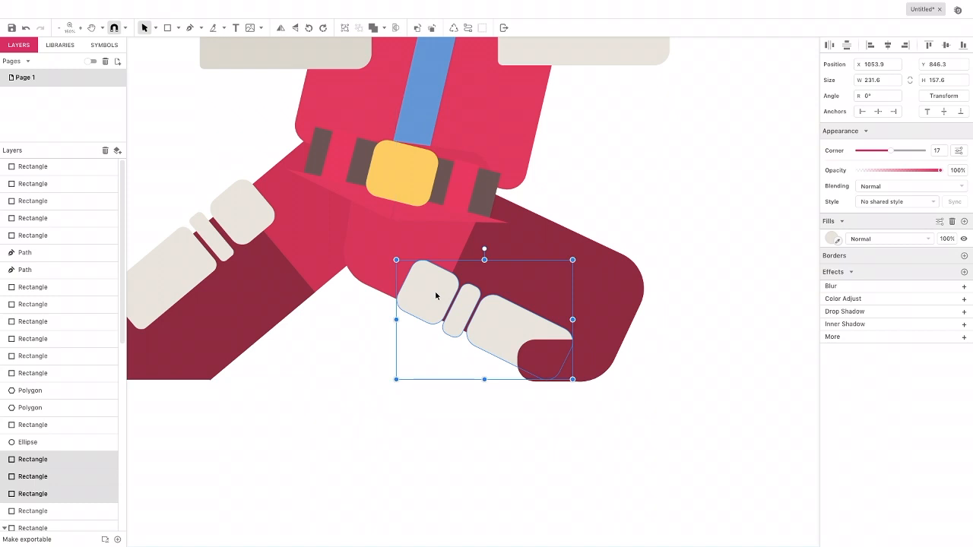
Draw a rectangle about 71 by 41.1 at the off-white detail's outer end and fill it with the sampled off-white
left_click(168, 28)
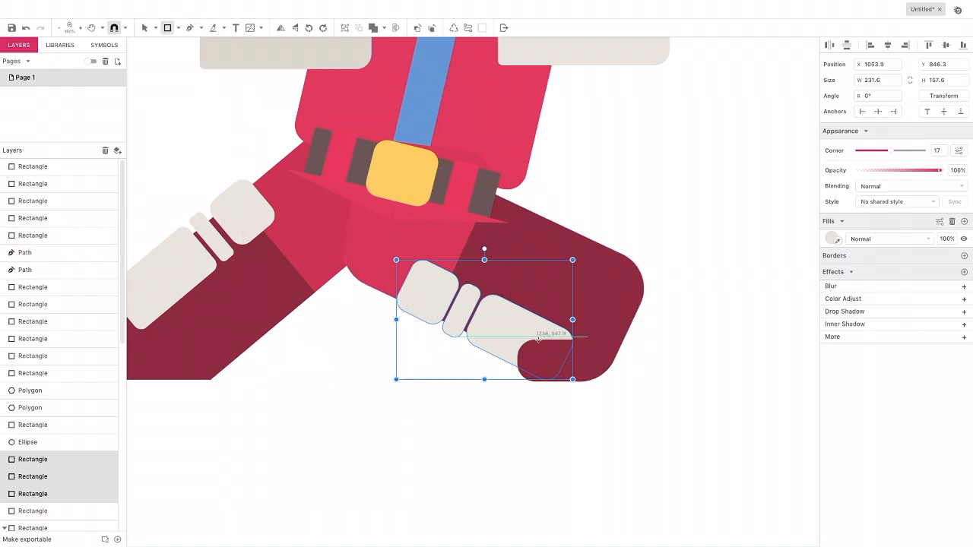
left_click_drag(529, 329, 583, 360)
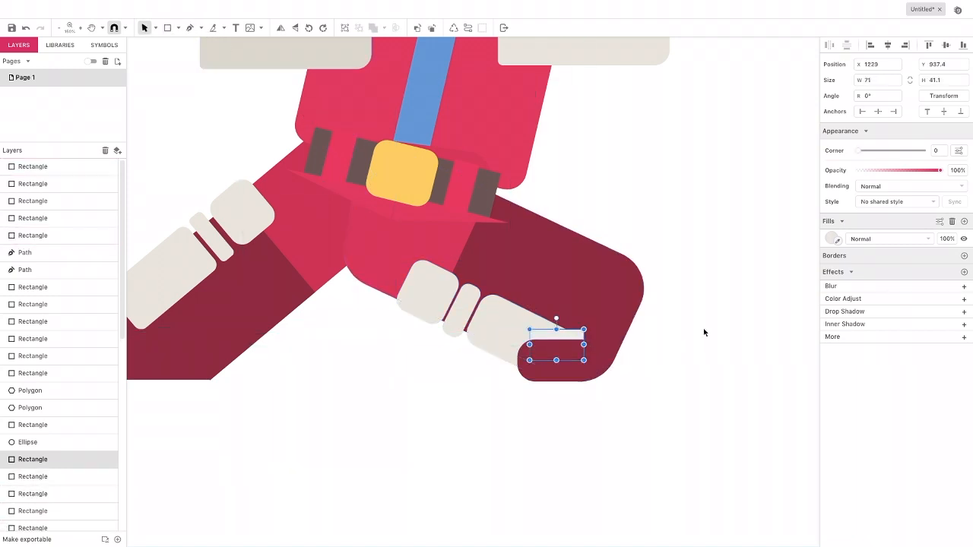
left_click(834, 240)
left_click(835, 336)
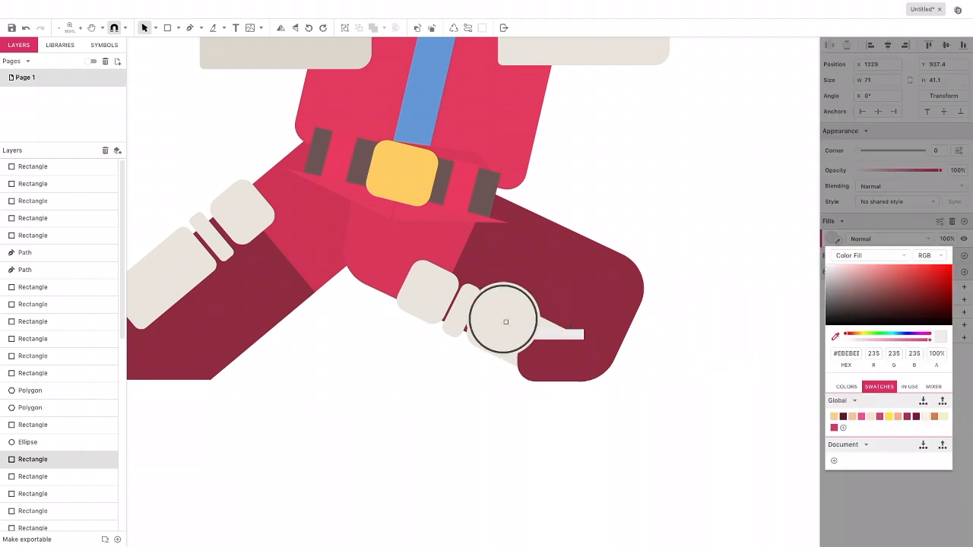
left_click(507, 321)
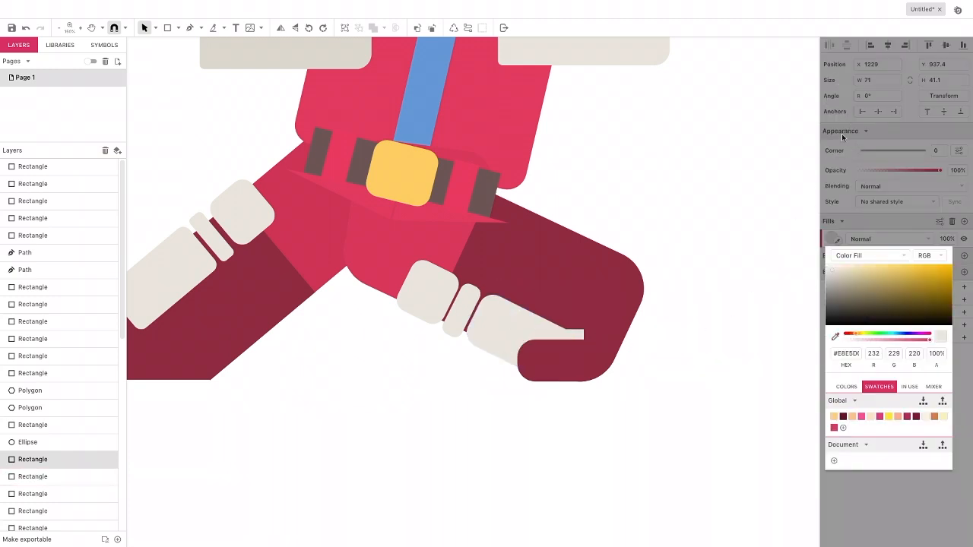
Raise the new off-white rectangle through the layer order until it sits in front of the dark red piece
left_click(417, 28)
left_click(418, 28)
double_click(420, 28)
double_click(420, 28)
left_click(420, 28)
double_click(421, 29)
left_click(421, 29)
double_click(422, 30)
double_click(422, 29)
left_click(422, 29)
Round the small off-white rectangle's corners and extend its inner side slightly towards the longer off-white shape
left_click_drag(858, 151, 904, 150)
left_click_drag(529, 344, 524, 345)
left_click(440, 369)
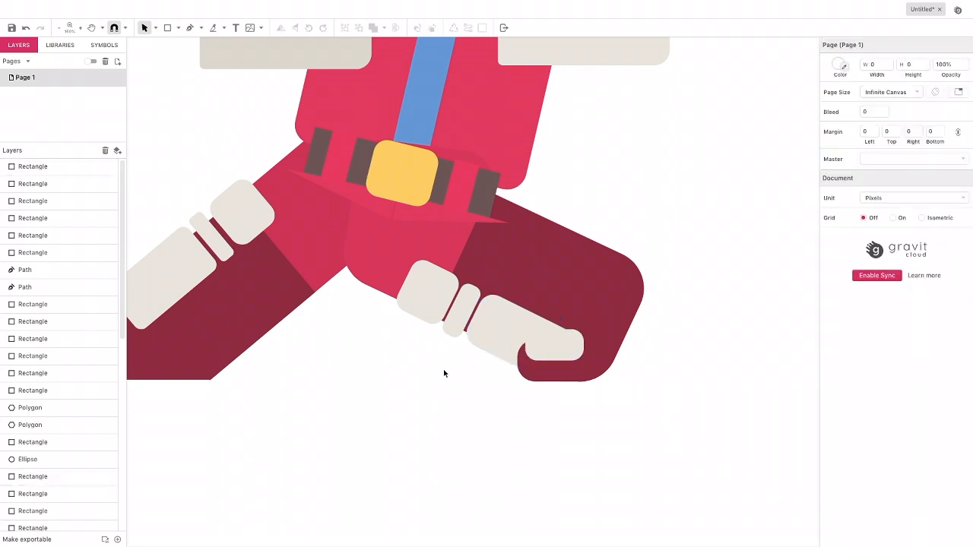
Shift the off-white shapes along the second leg closer to the bend, placing the narrow strip at X 1121, Y 880.3
left_click(541, 344)
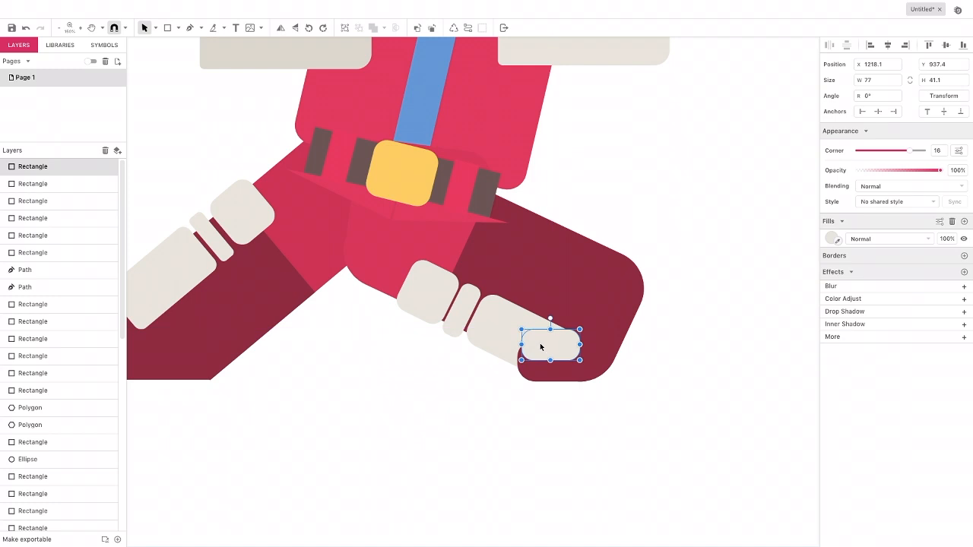
left_click(466, 378)
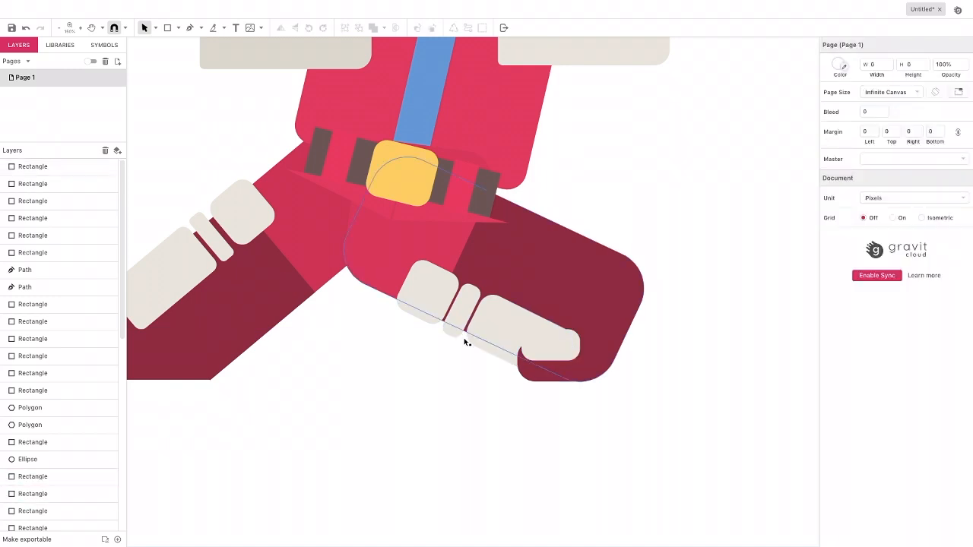
left_click(495, 348)
left_click_drag(495, 345, 459, 327)
left_click(478, 360)
left_click(444, 361)
left_click(443, 352)
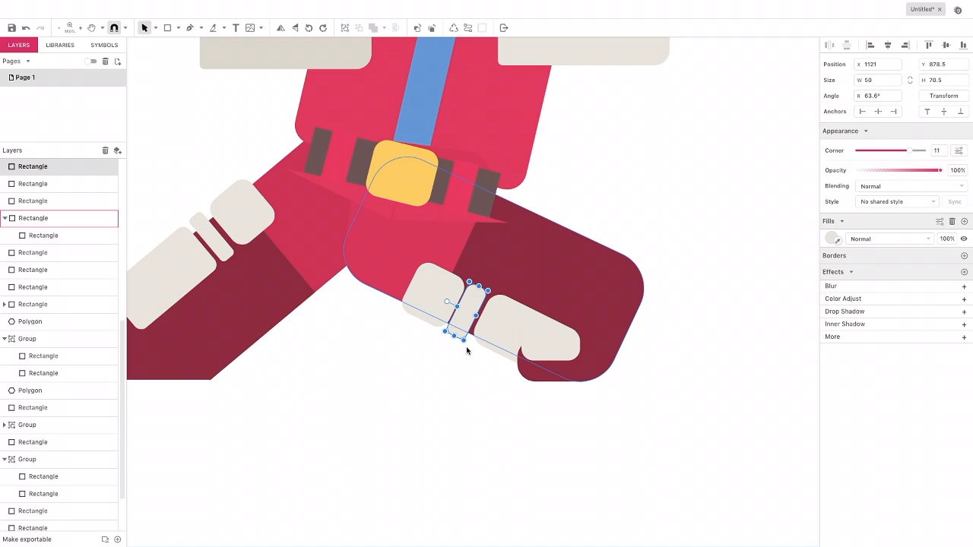
left_click_drag(466, 311, 468, 310)
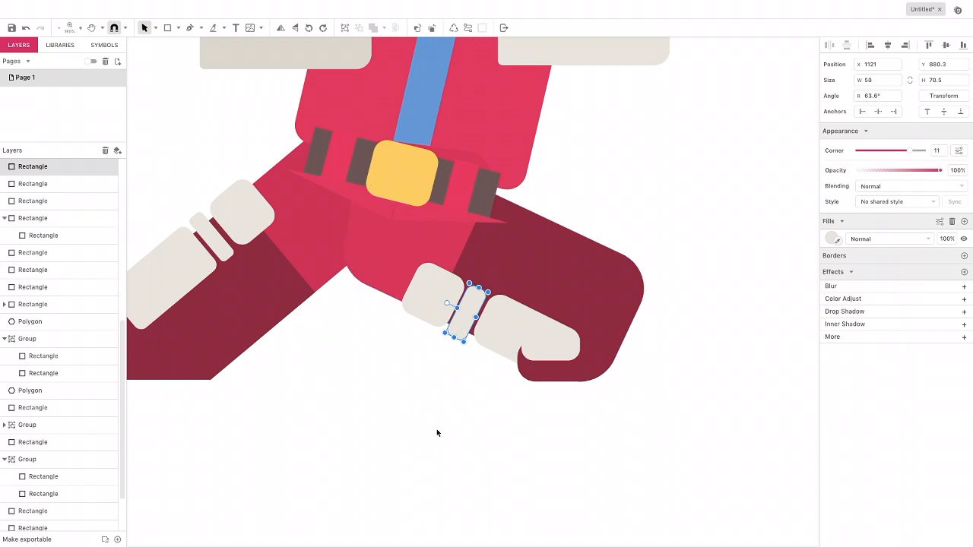
Square two opposite corners of the small dark red rectangle at the second leg's bend and widen it to 118.3
scroll(437, 432, "left", 2)
scroll(436, 432, "down", 1)
scroll(431, 438, "left", 4)
scroll(432, 438, "up", 2)
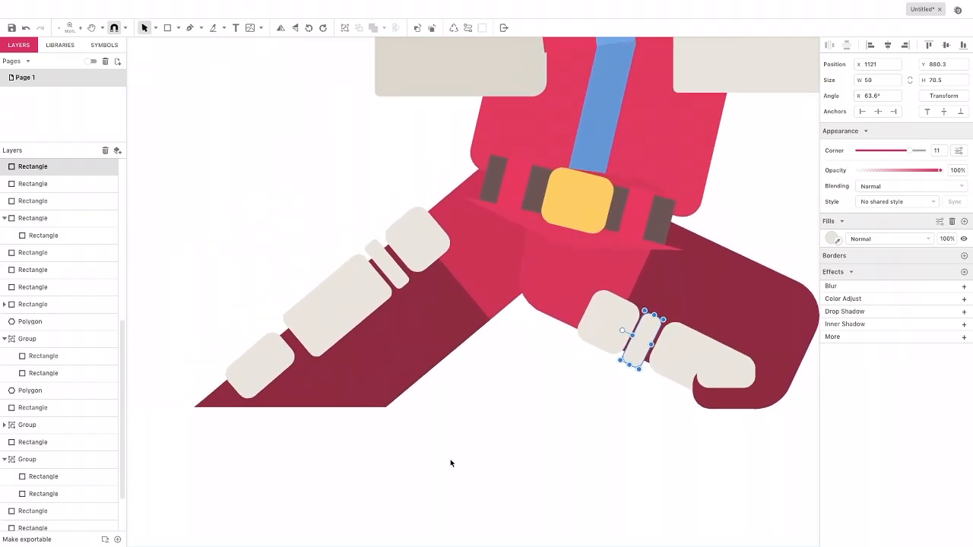
scroll(458, 452, "right", 2)
scroll(458, 452, "down", 1)
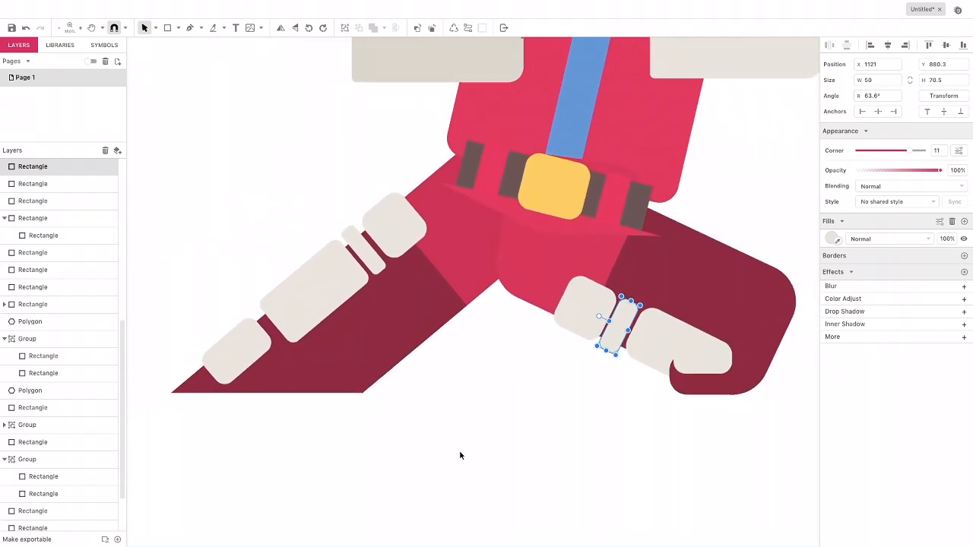
scroll(630, 399, "right", 1)
left_click(654, 374)
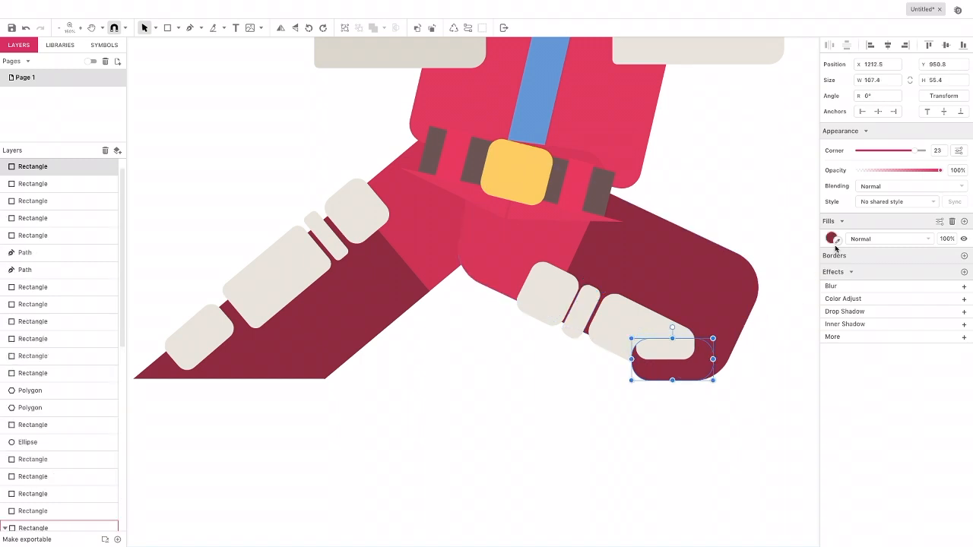
left_click(954, 150)
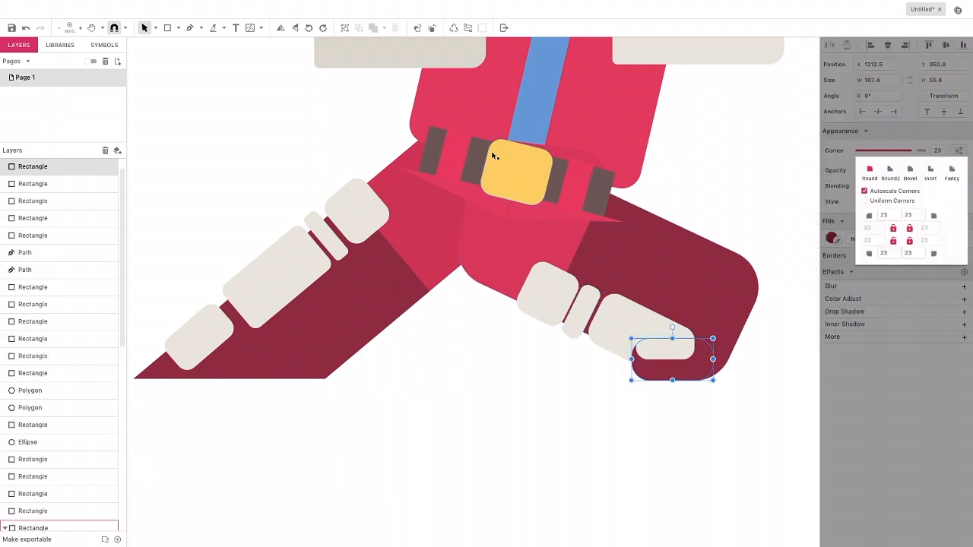
left_click(157, 32)
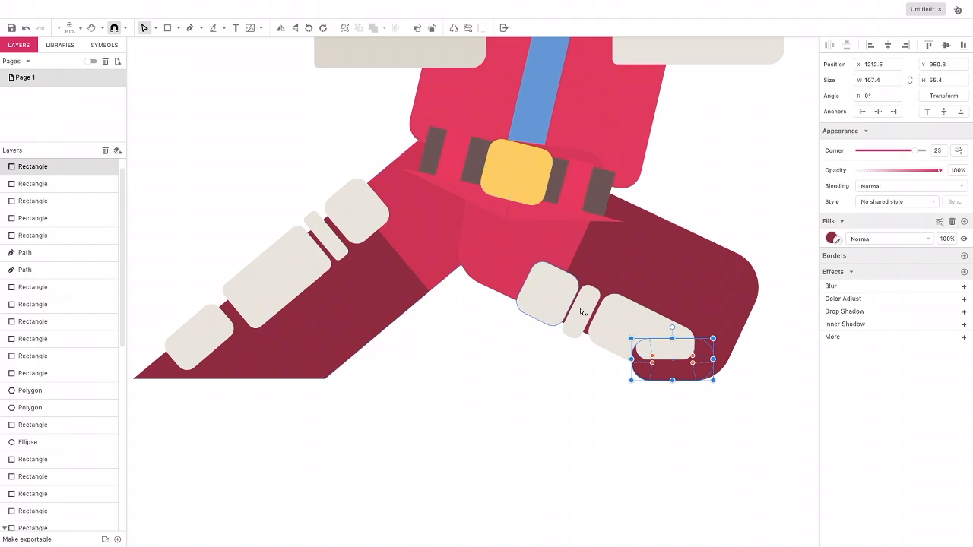
left_click_drag(637, 379, 623, 359)
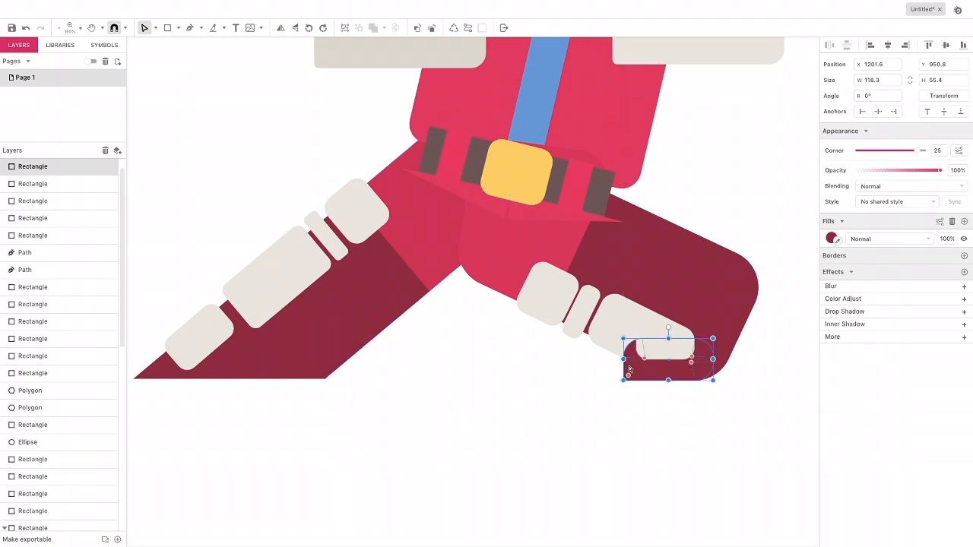
left_click_drag(694, 366, 707, 349)
left_click(702, 410)
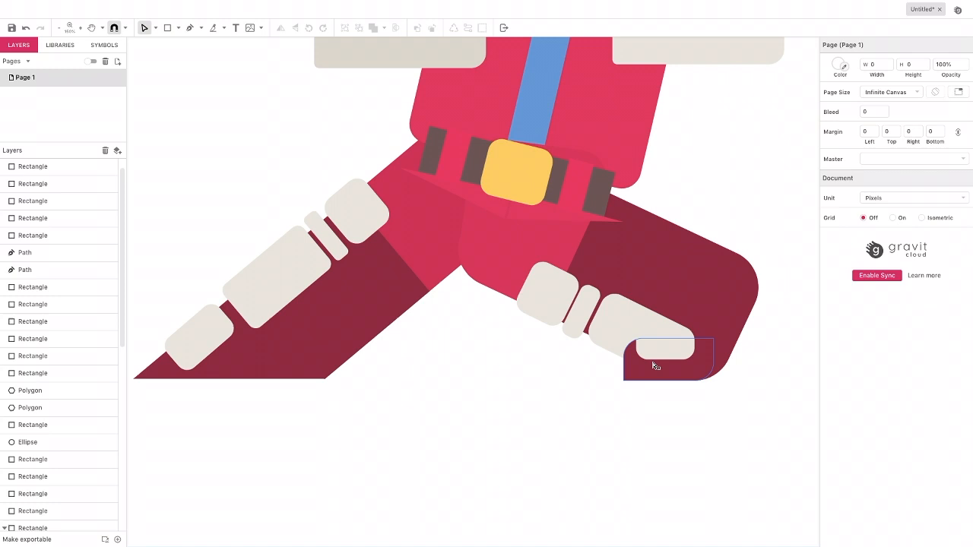
Nudge the small off-white rectangle at the second leg's bend slightly towards the inner dark red corner
left_click(655, 347)
left_click_drag(655, 347, 653, 351)
left_click(663, 403)
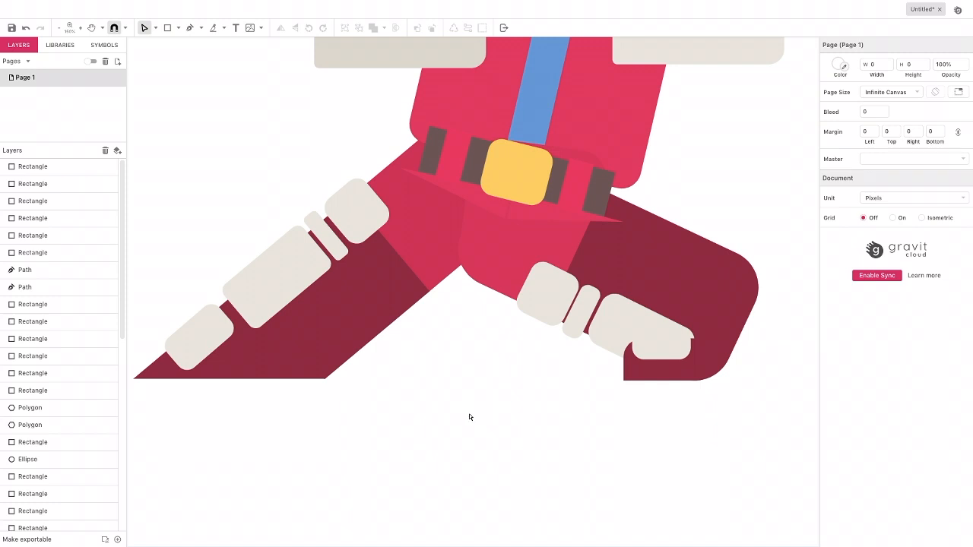
left_click(570, 157)
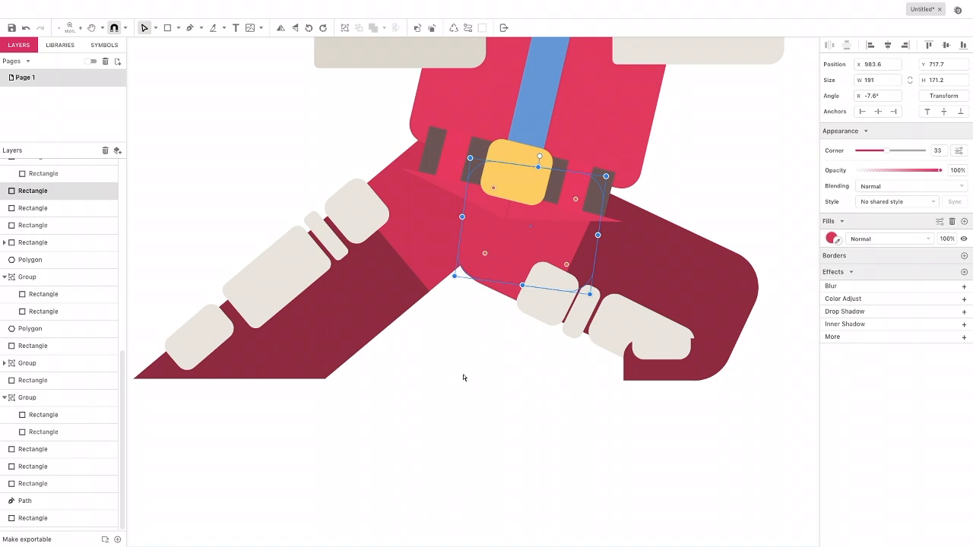
left_click(515, 345)
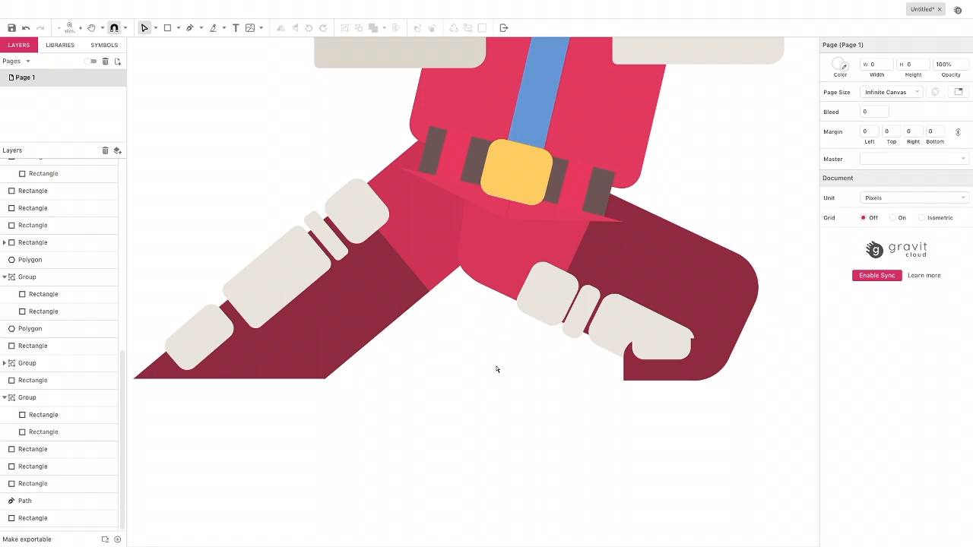
Draw a rectangle about 185.5 by 229.8 over the off-white sleeve and fill it with the first leg's lighter red
scroll(517, 367, "up", 5)
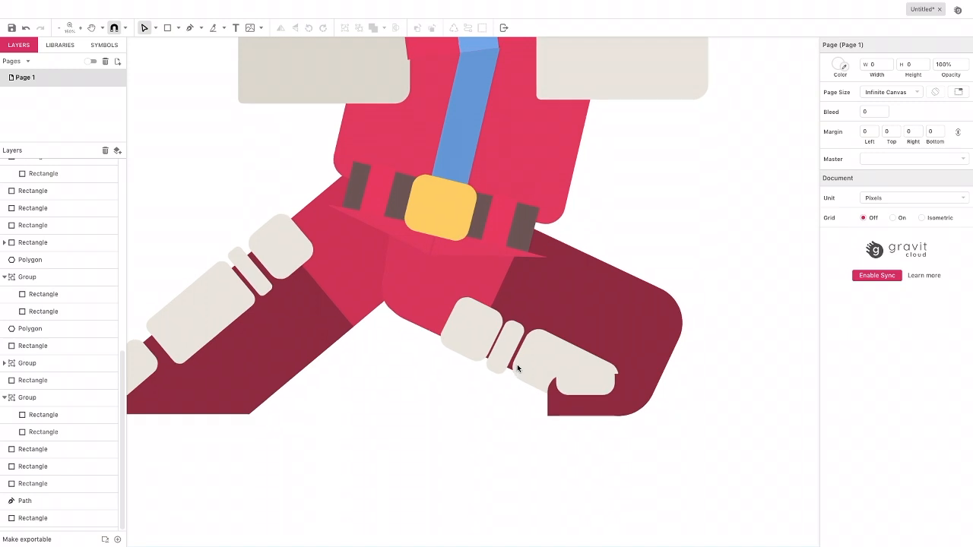
scroll(516, 367, "up", 5)
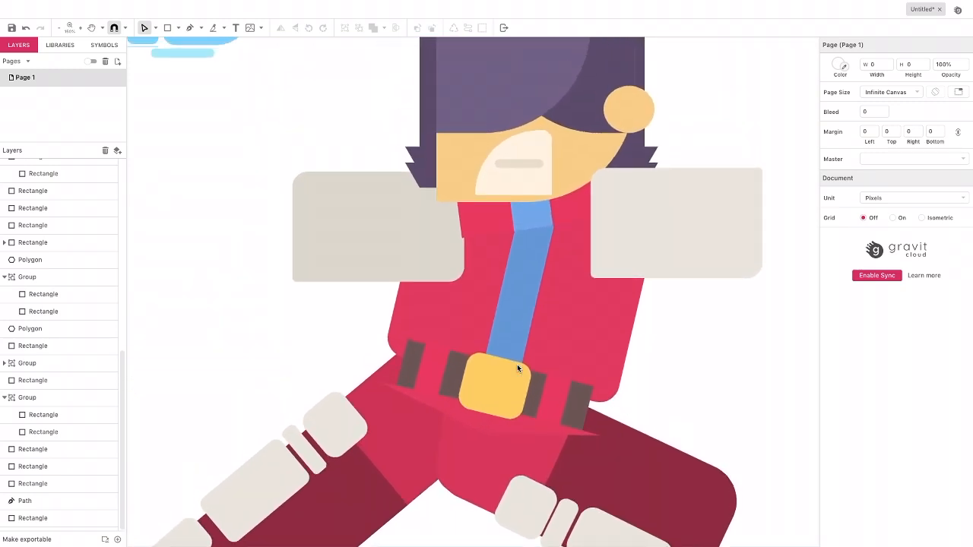
left_click(167, 27)
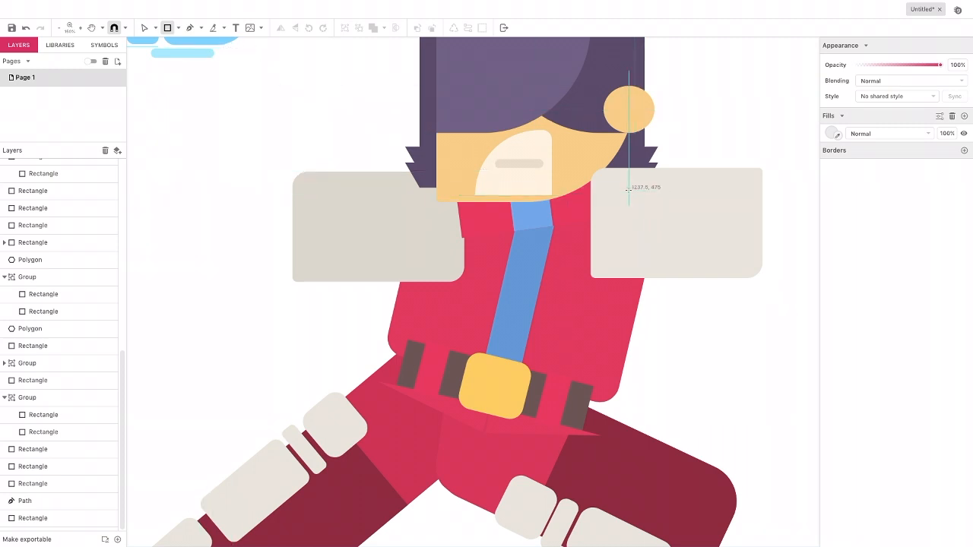
left_click_drag(629, 196, 657, 244)
left_click_drag(675, 278, 769, 368)
left_click(833, 239)
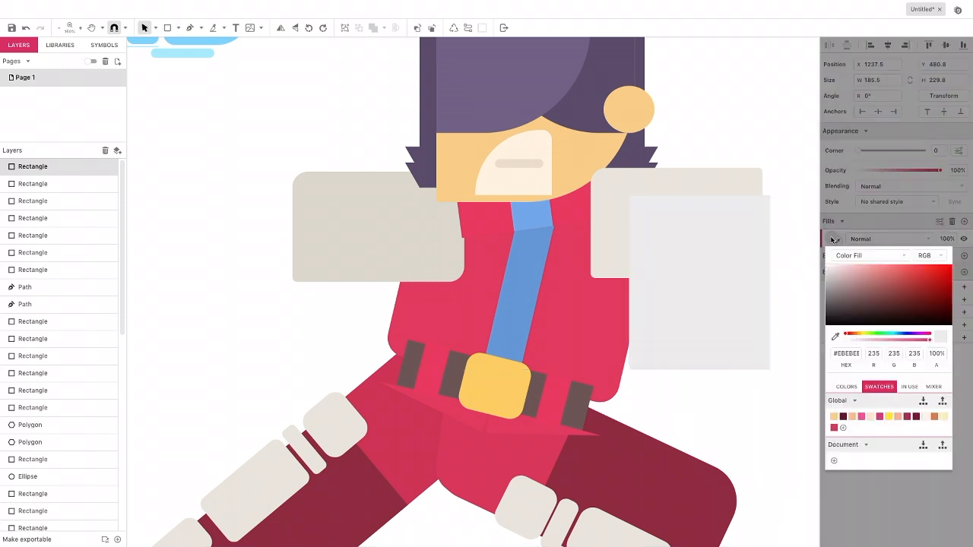
left_click(834, 337)
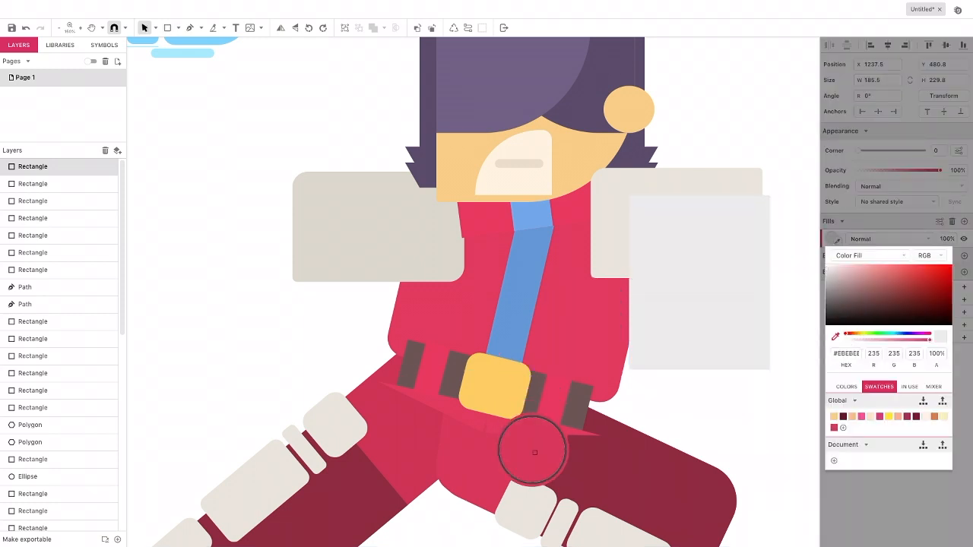
left_click(417, 426)
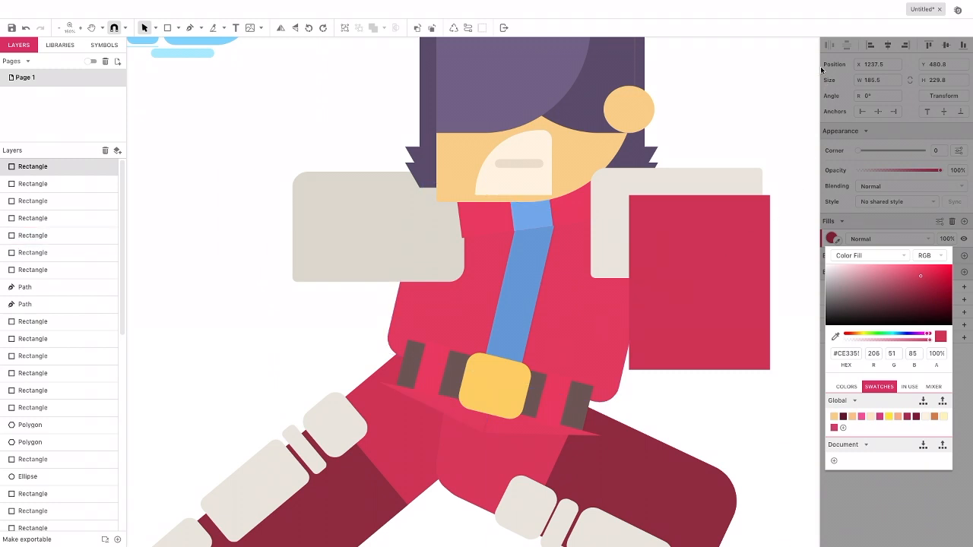
Send the new red rectangle backward through the layer order to the very bottom, behind the sleeve and torso
left_click(431, 30)
left_click(431, 30)
left_click(432, 29)
left_click(432, 30)
left_click(431, 29)
left_click(432, 30)
left_click(432, 30)
left_click(432, 30)
left_click(432, 29)
left_click(431, 29)
left_click(431, 29)
left_click(431, 30)
left_click(432, 30)
left_click(432, 30)
left_click(432, 29)
left_click(432, 30)
left_click(431, 29)
left_click(432, 30)
left_click(432, 30)
left_click(431, 30)
left_click(431, 30)
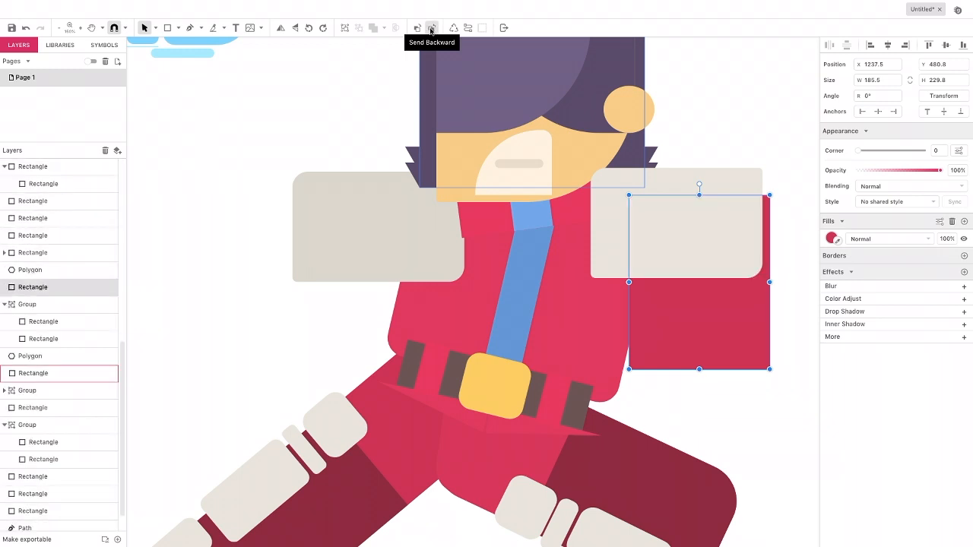
left_click(431, 30)
left_click(431, 30)
left_click(431, 30)
left_click(430, 30)
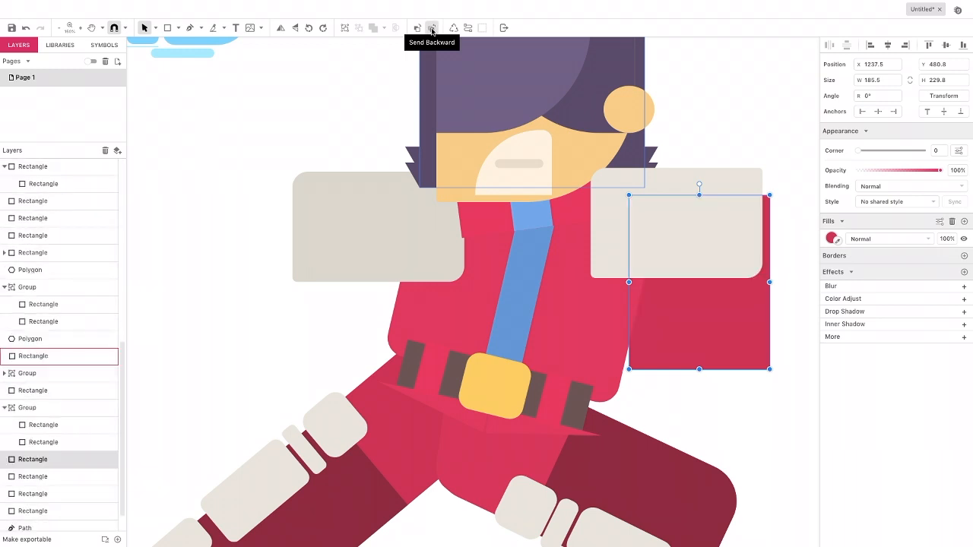
left_click(431, 29)
left_click(431, 30)
left_click(431, 30)
left_click(431, 30)
Rotate the red arm rectangle to 9.5°, lengthen it downward and round its corners to 28
left_click_drag(699, 184, 690, 184)
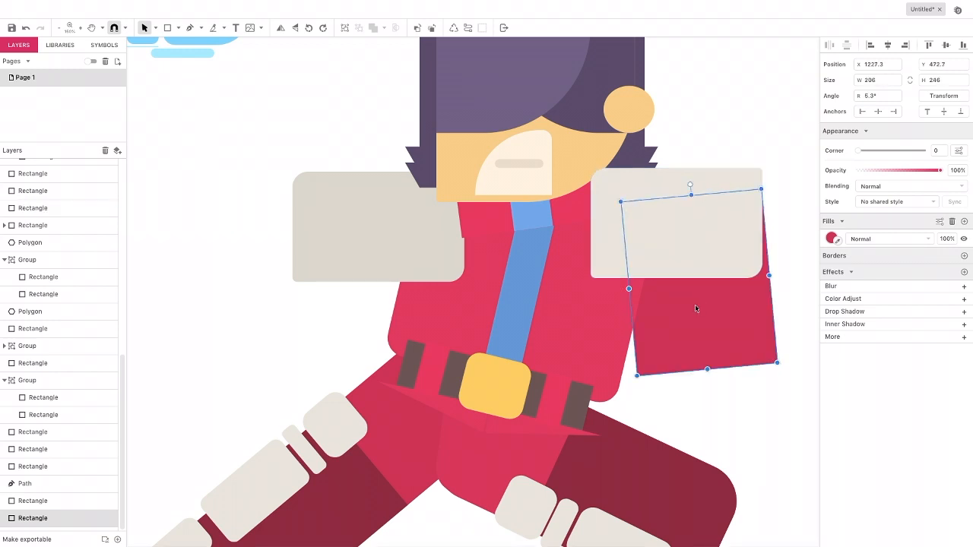
left_click_drag(696, 325, 699, 321)
left_click_drag(691, 175, 684, 176)
left_click_drag(714, 359, 719, 385)
left_click_drag(861, 152, 875, 151)
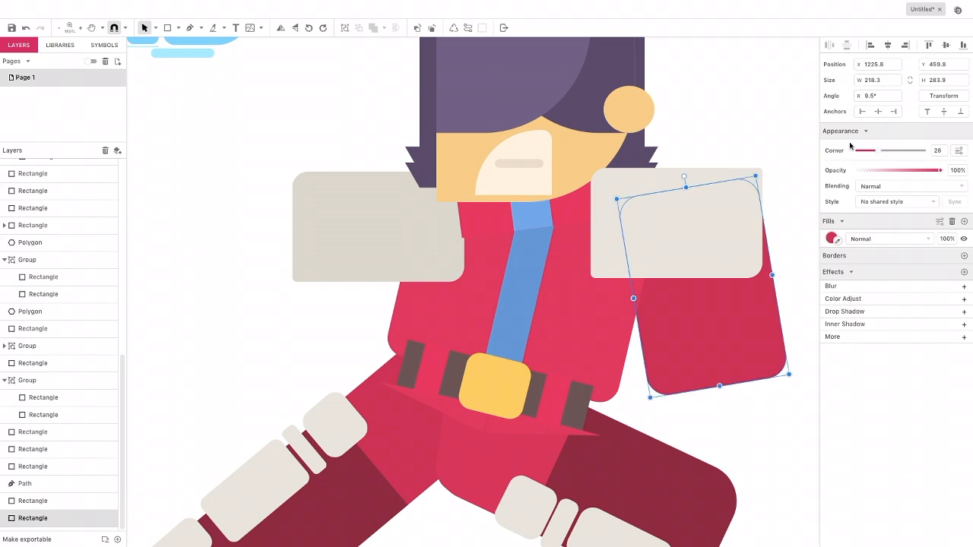
Duplicate the arm rectangle as a forearm rotated to 88.8° at X 1171, Y 622.7, and round the upper arm's corners to 70
left_click_drag(703, 243, 635, 265)
left_click_drag(596, 192, 522, 301)
left_click_drag(605, 312, 666, 341)
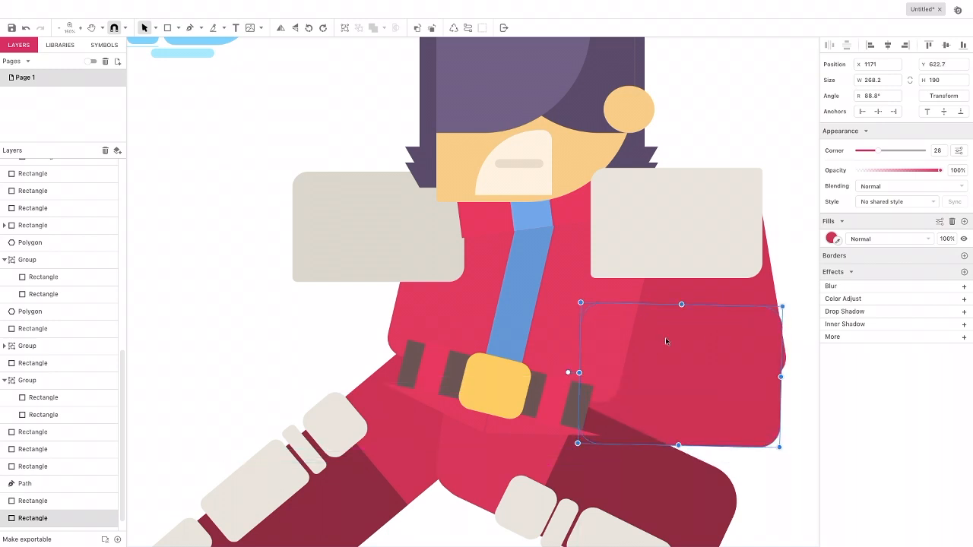
left_click(701, 292)
left_click_drag(880, 152, 915, 155)
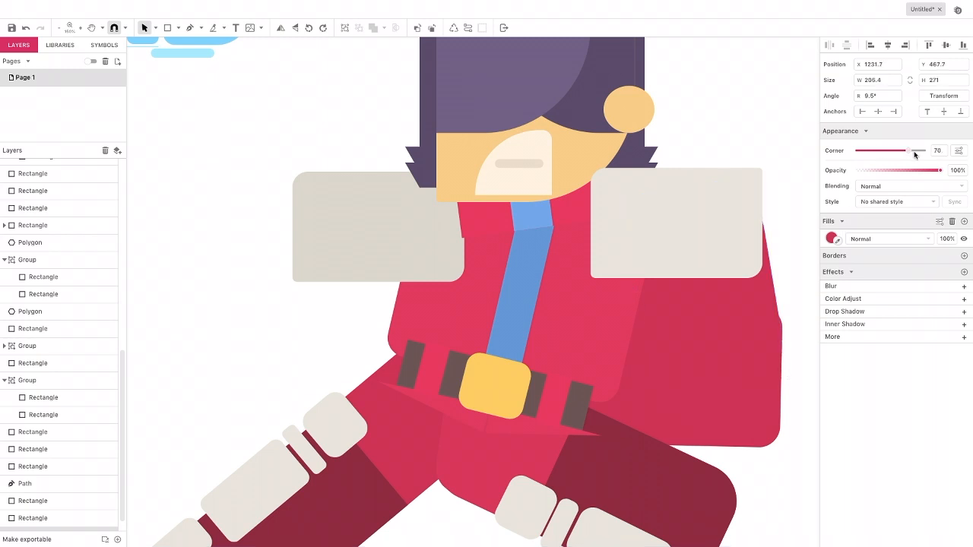
Recolour the second leg's lighter upper part with the red sampled from the jacket
left_click(668, 463)
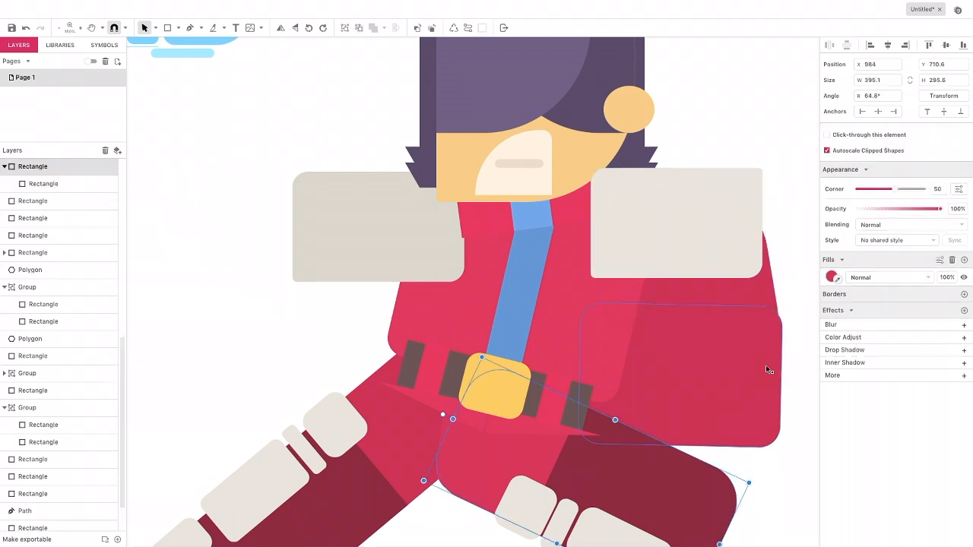
left_click(832, 277)
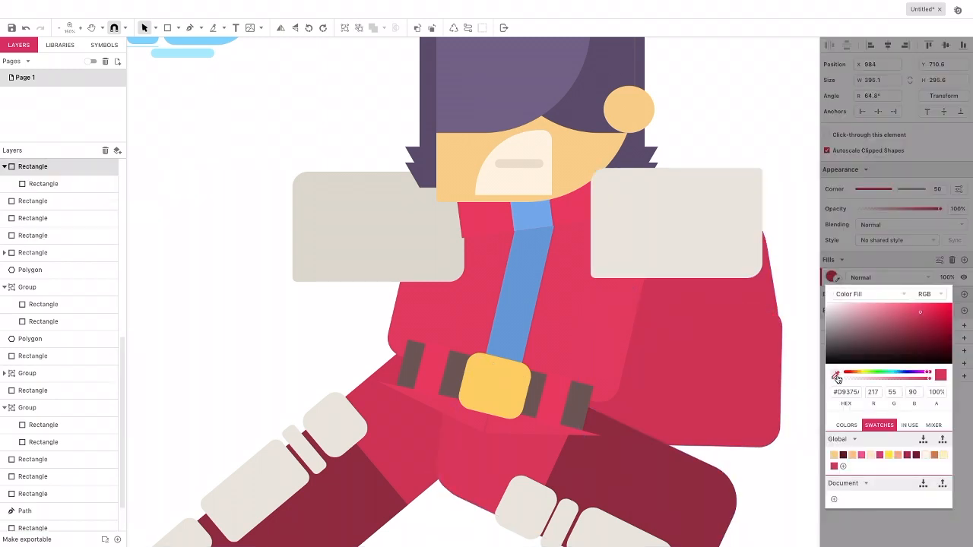
left_click(614, 289)
Fill the forearm rectangle with the red sampled from the jacket
left_click(696, 370)
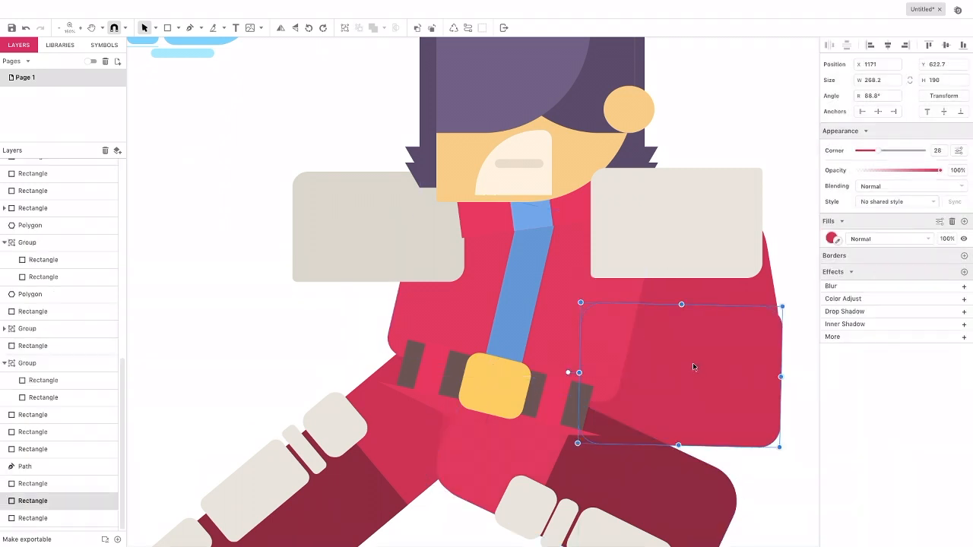
left_click(832, 238)
left_click(835, 335)
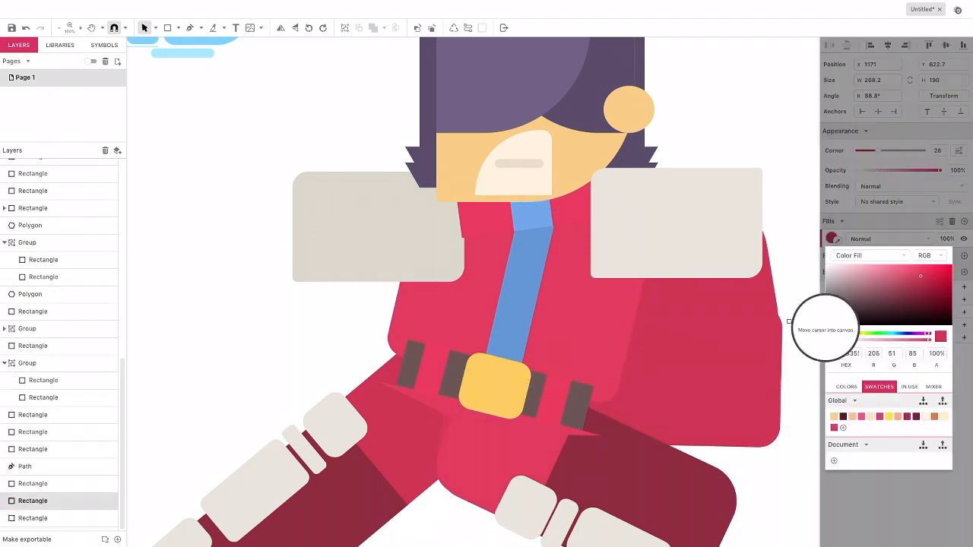
left_click(606, 295)
left_click(697, 370)
Reduce the forearm's height to 165.7, round its corners to 82 and move it to X 1174.6, Y 598.9
left_click_drag(696, 406, 691, 328)
left_click_drag(878, 151, 921, 150)
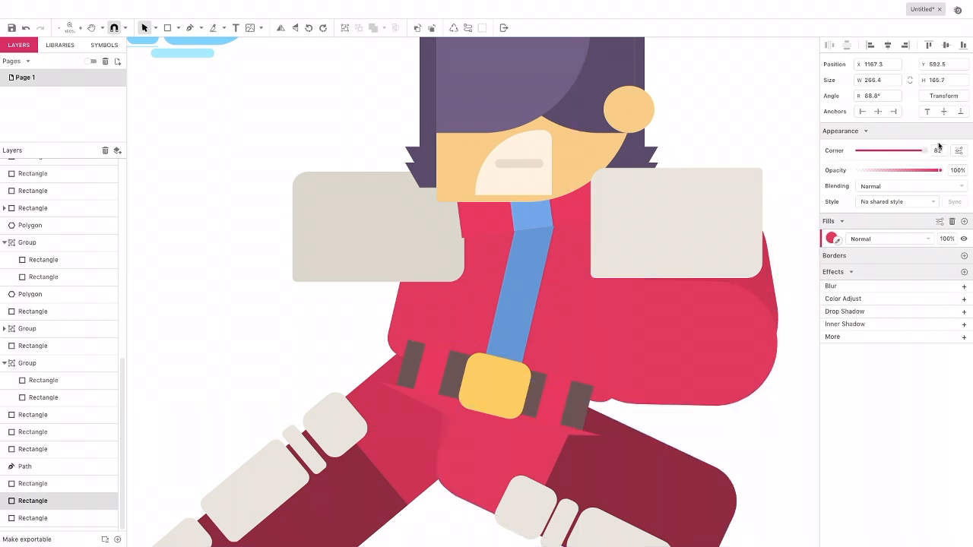
mouse_move(670, 346)
left_mouse_down()
mouse_move(678, 353)
mouse_move(687, 335)
left_mouse_up()
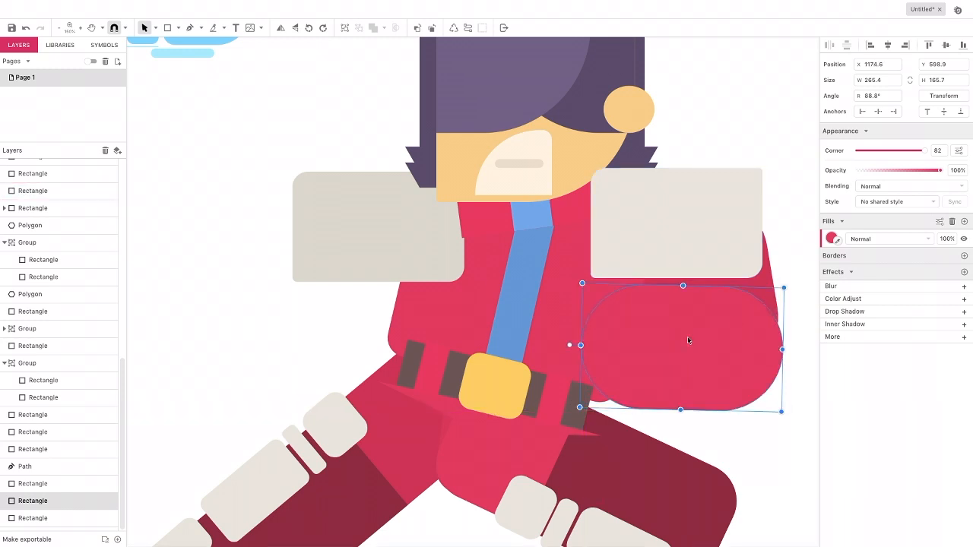
Reduce only the rounding of the forearm's upper outer corner with the Subselect tool and shift the forearm to X 1167.5
left_click(959, 151)
left_click(874, 200)
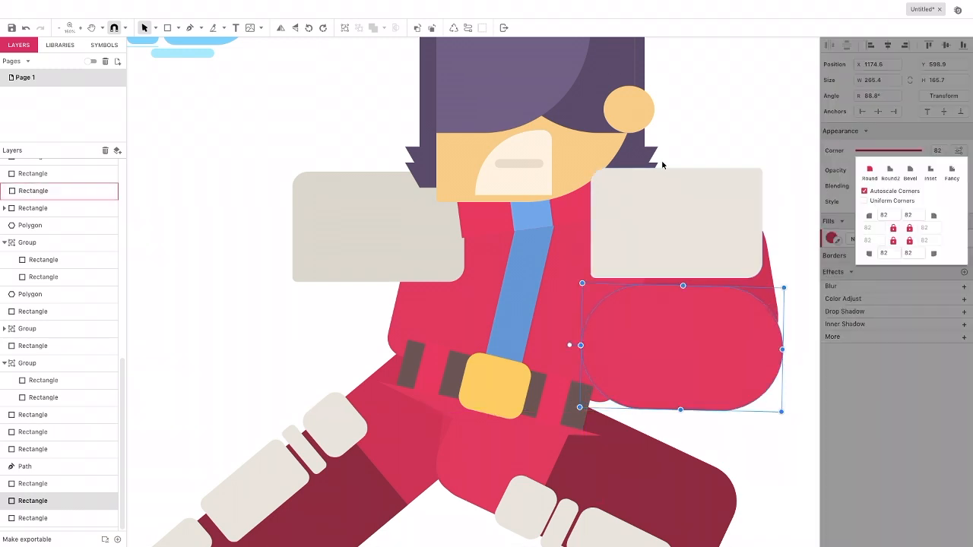
left_click(157, 33)
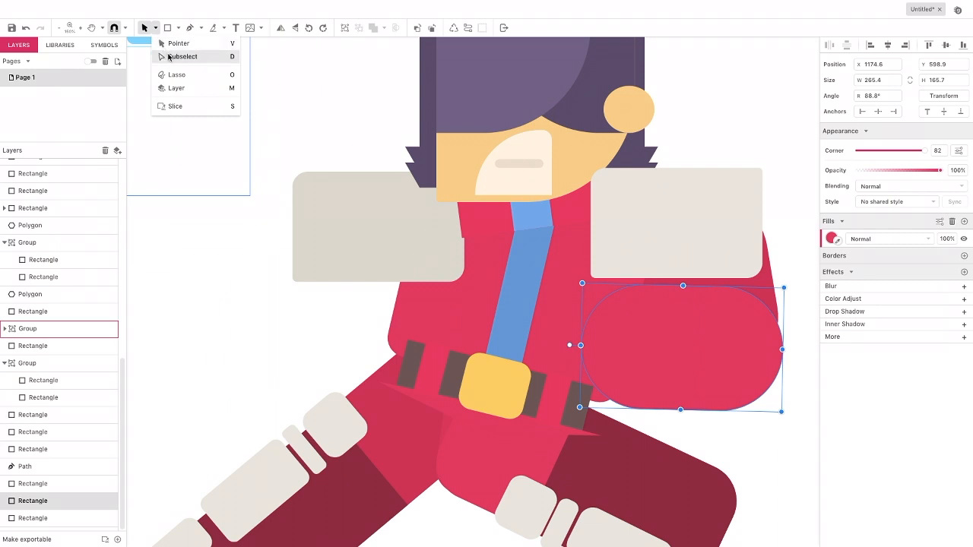
left_click(183, 57)
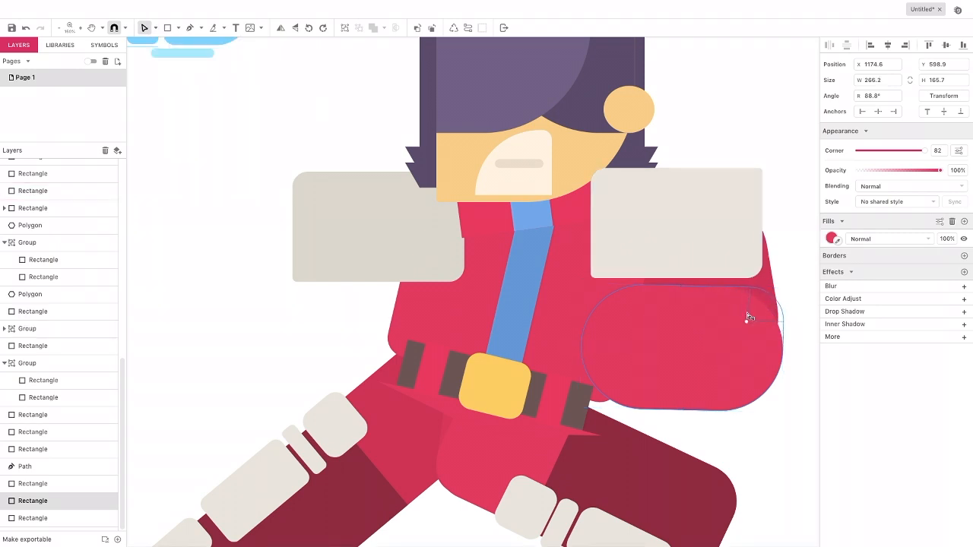
left_click_drag(754, 307, 726, 323)
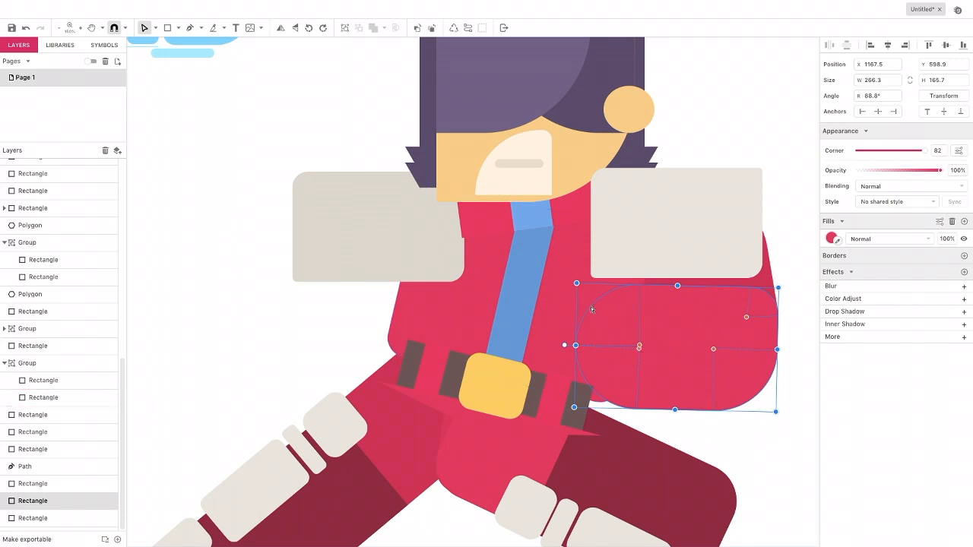
Draw a rectangle about 178.5 by 165.7 over the forearm's inner part for a cuff and straighten the forearm to 89.8°
left_click(167, 28)
left_click_drag(575, 282, 711, 410)
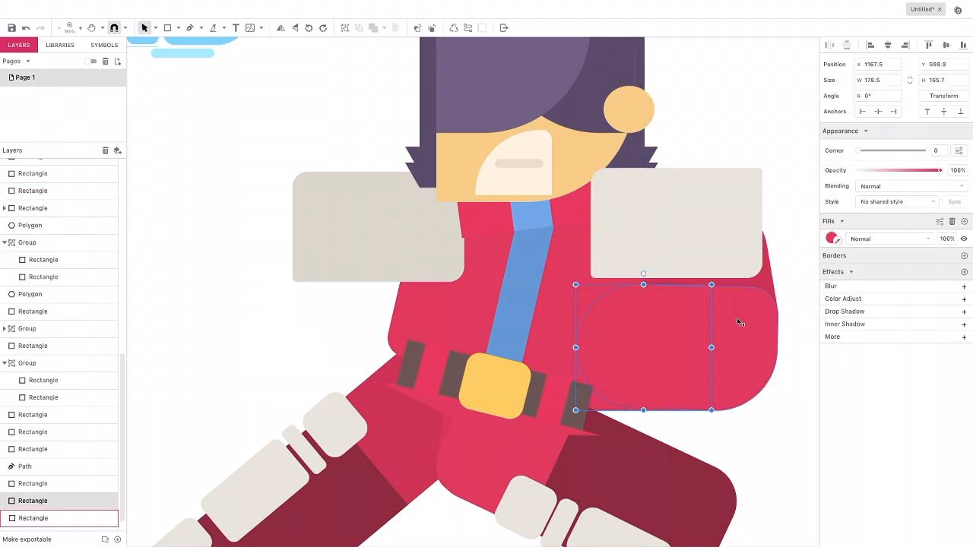
left_click(737, 320)
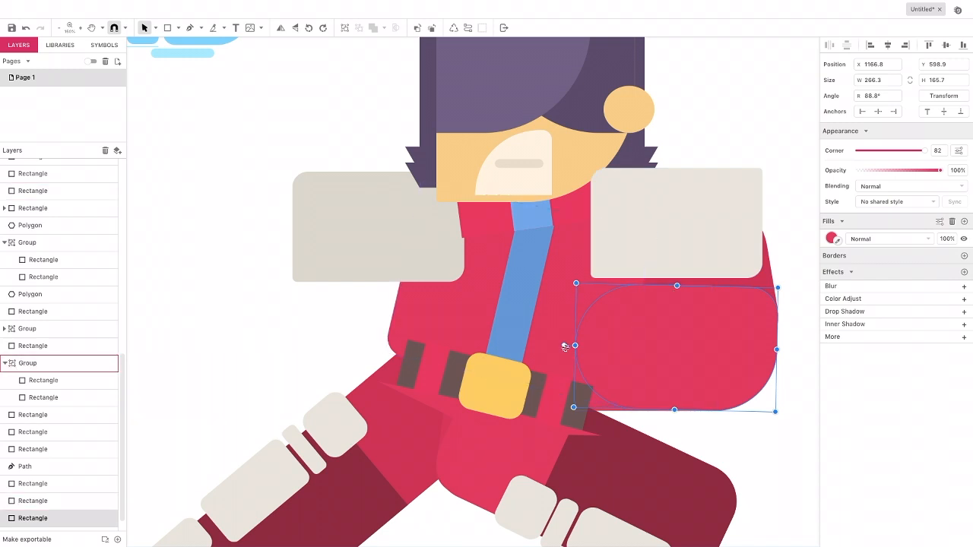
left_click_drag(564, 344, 564, 345)
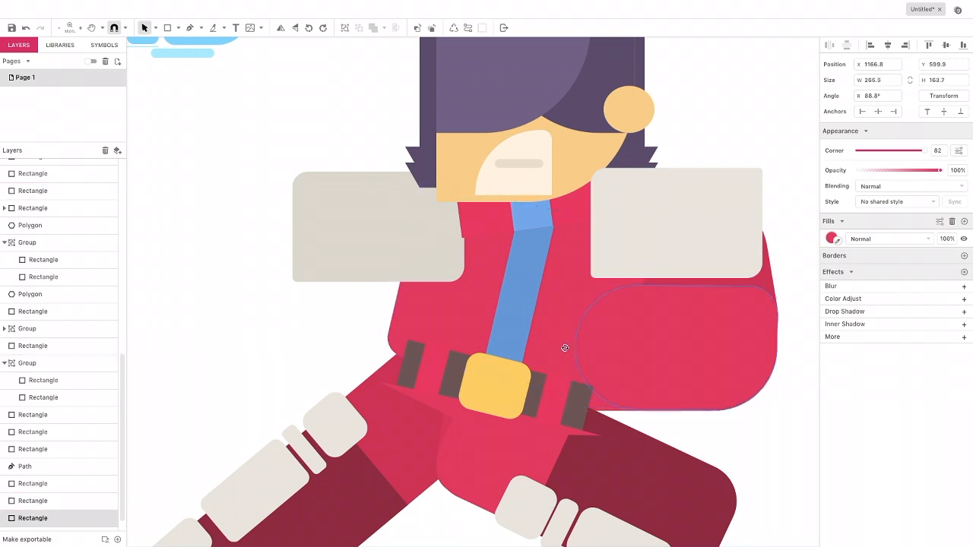
left_click(586, 298)
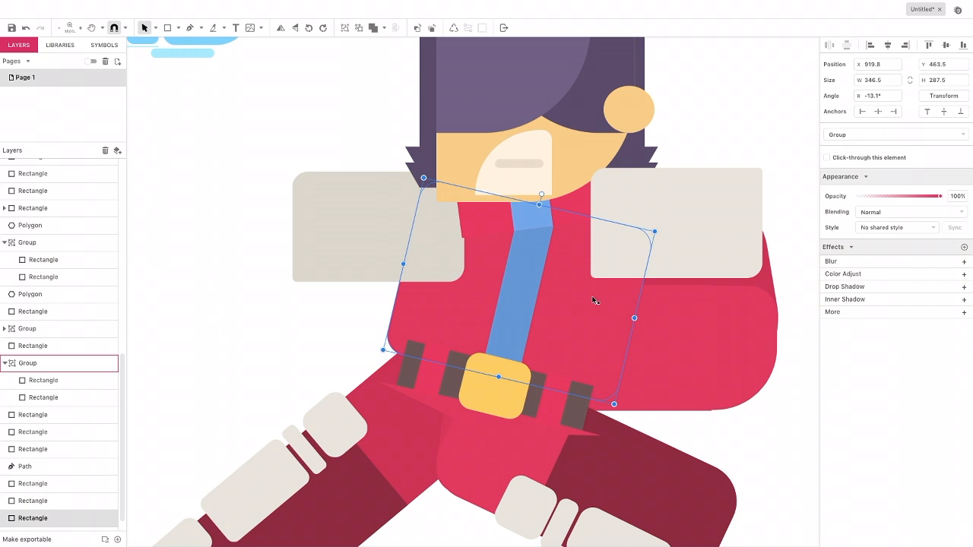
Fill the cuff rectangle with the off-white sampled from the sleeve above it
left_click(660, 326)
left_click(832, 238)
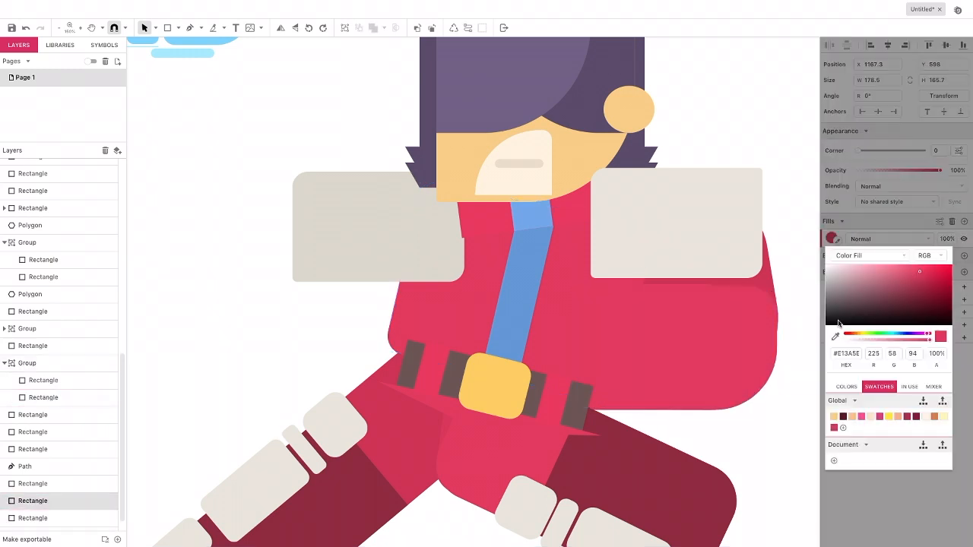
left_click(836, 336)
left_click(675, 231)
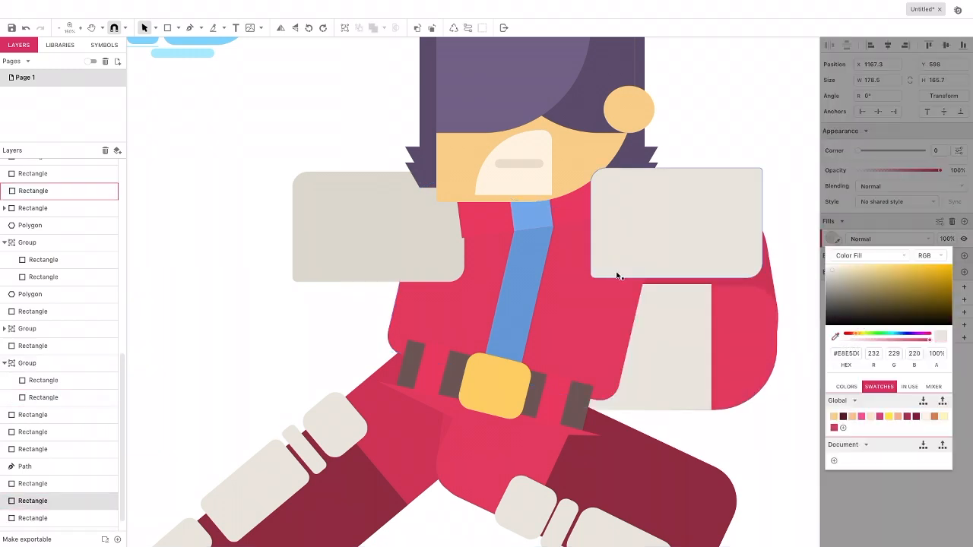
left_click(667, 351)
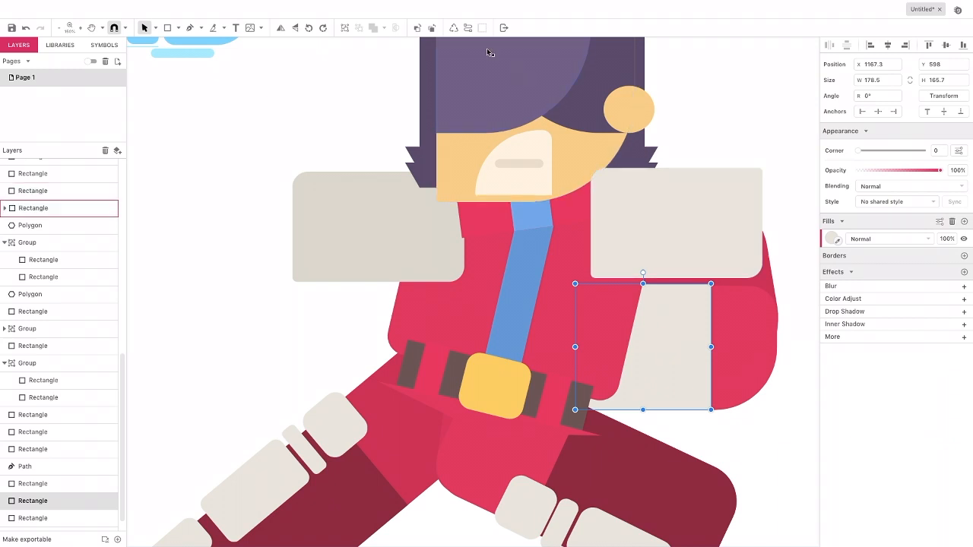
Bring the off-white cuff rectangle forward until it sits in front of the jacket and the belt loop
left_click(417, 28)
left_click(418, 28)
left_click(417, 28)
left_click(417, 28)
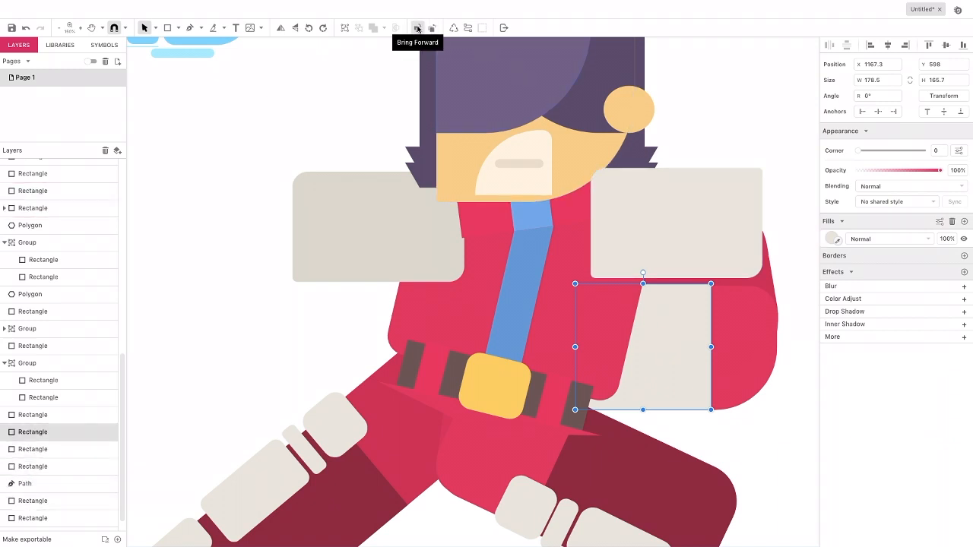
left_click(417, 28)
left_click(418, 28)
left_click(417, 28)
left_click(417, 28)
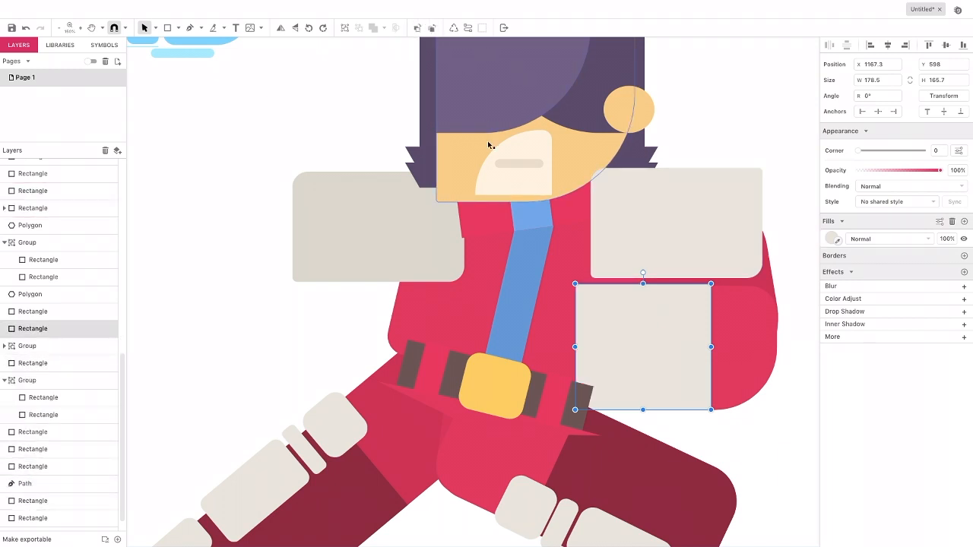
left_click(416, 29)
left_click(417, 29)
left_click(416, 29)
left_click(416, 29)
left_click(416, 29)
left_click(416, 29)
left_click(416, 28)
left_click(416, 28)
left_click(417, 28)
left_click(416, 28)
left_click(417, 28)
left_click(416, 28)
left_click(417, 28)
left_click(416, 29)
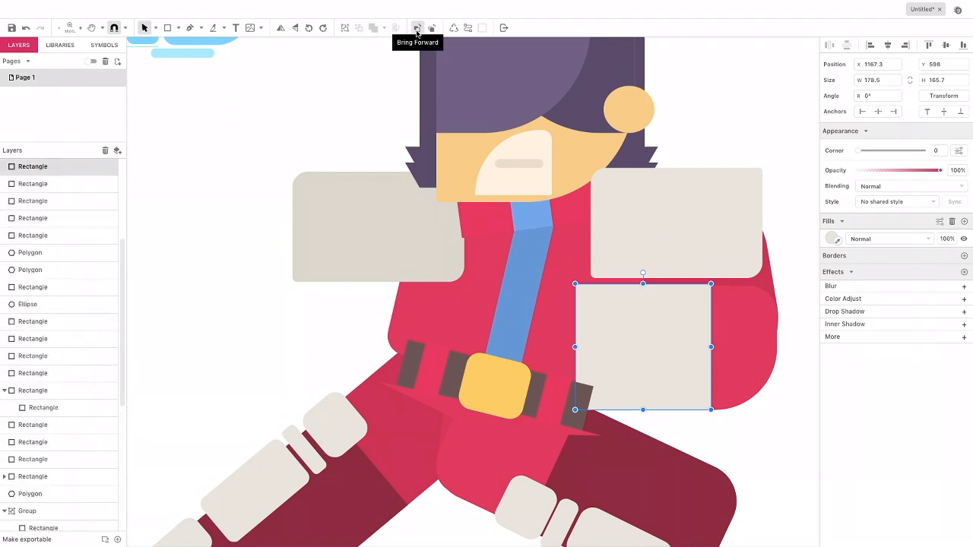
left_click(416, 28)
left_click(416, 28)
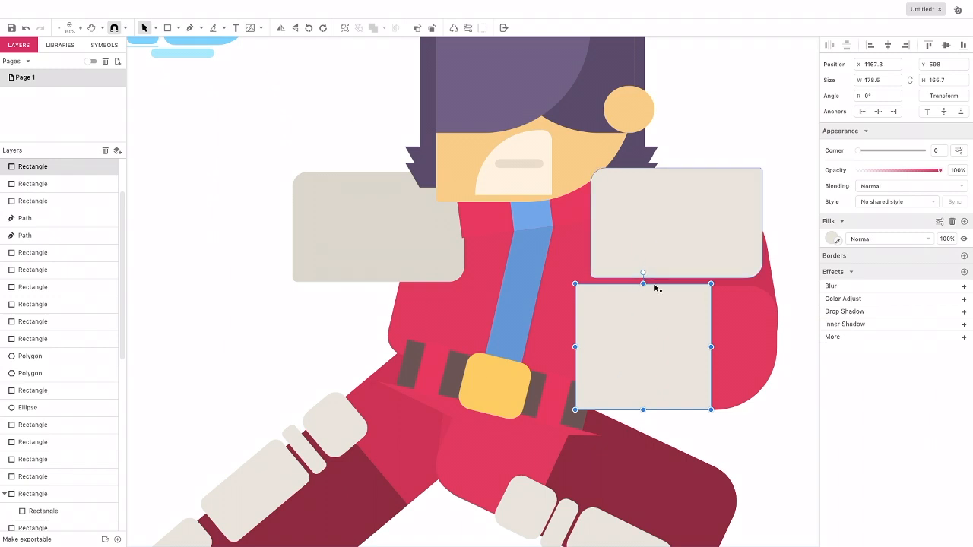
Widen the cuff rectangle to 187.7 and extend the red forearm's height to 165.8
left_click_drag(710, 347, 717, 344)
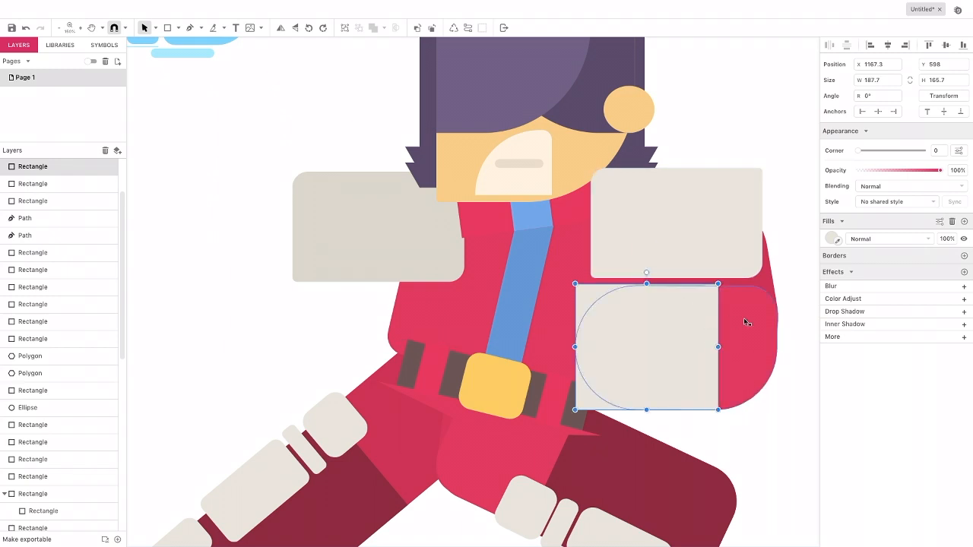
left_click(745, 323)
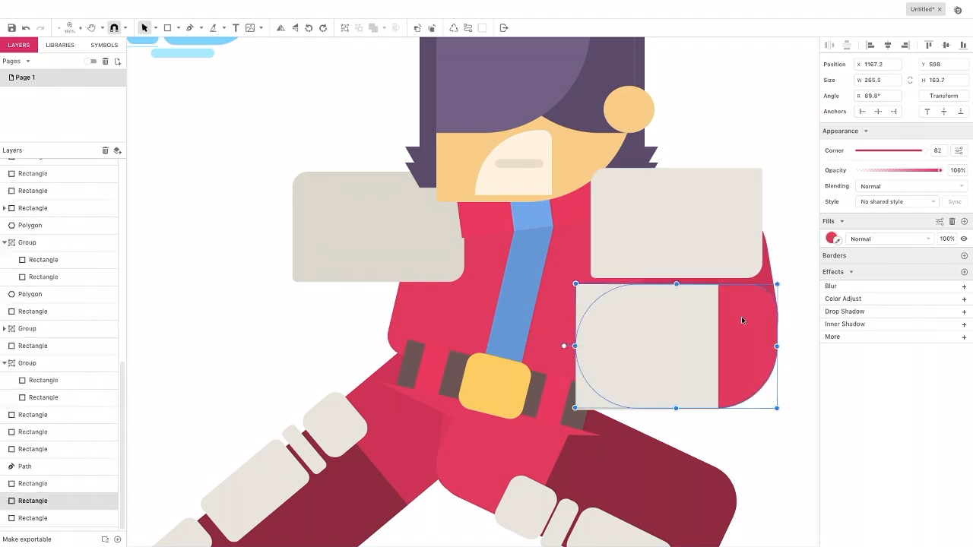
left_click_drag(676, 408, 676, 410)
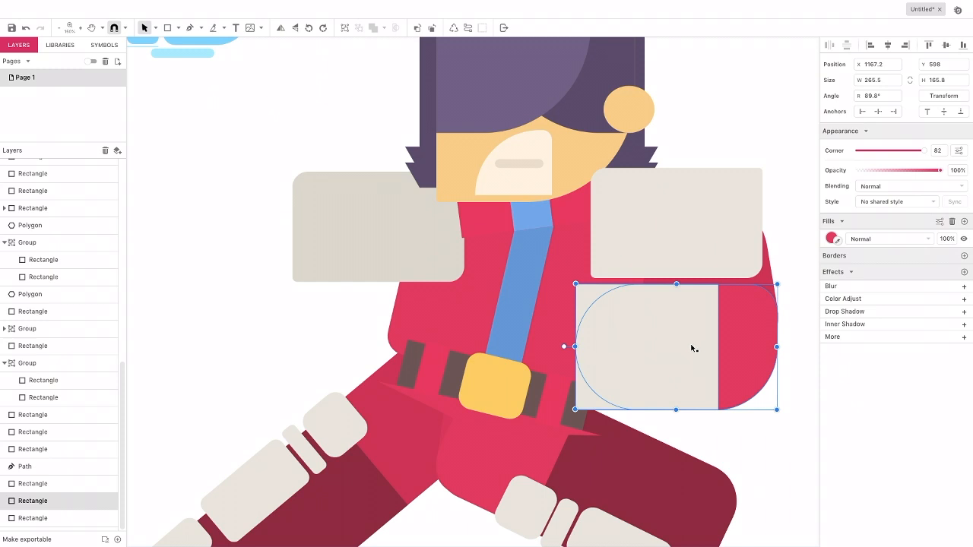
left_click(589, 291)
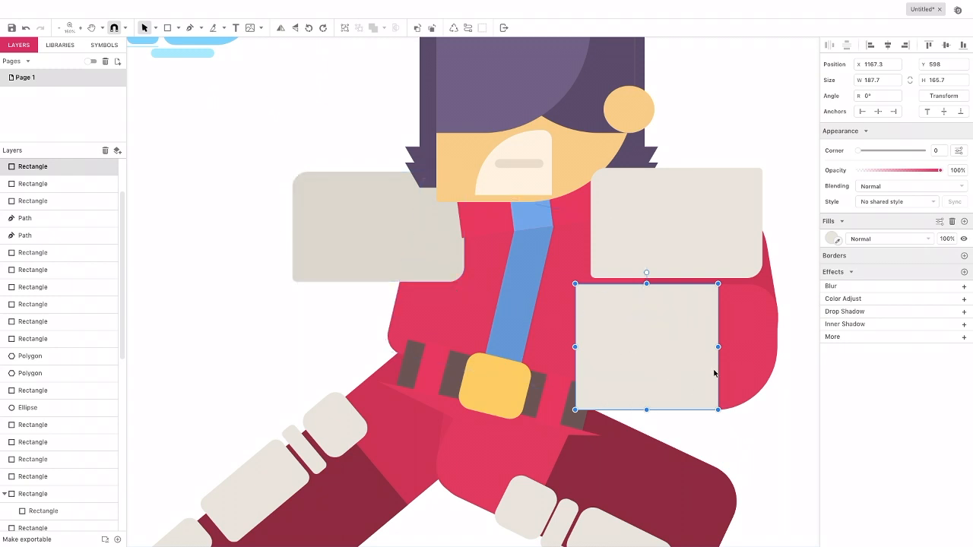
left_click(700, 423)
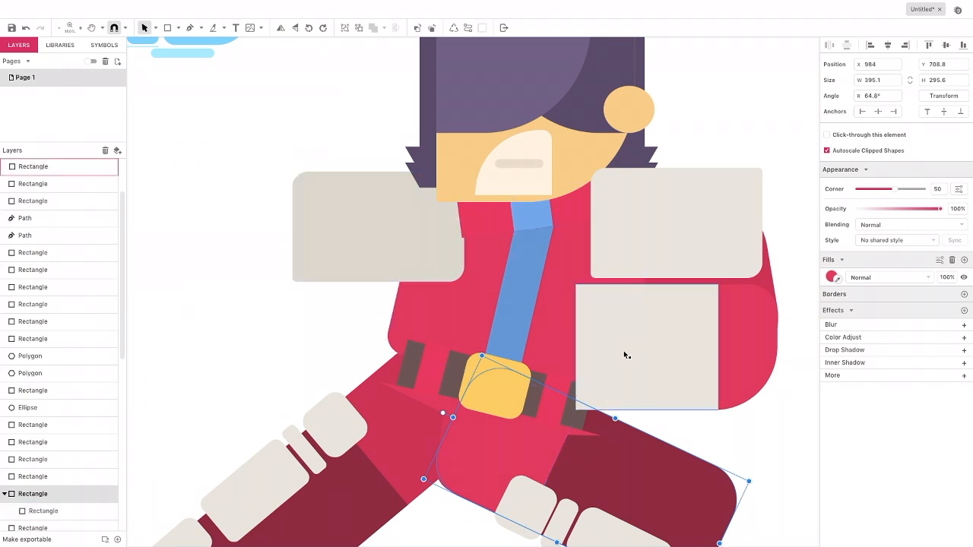
Draw a rectangle about 131 by 117 over the cuff's inner end for the hand and fill it with the skin-tone swatch
left_click(167, 29)
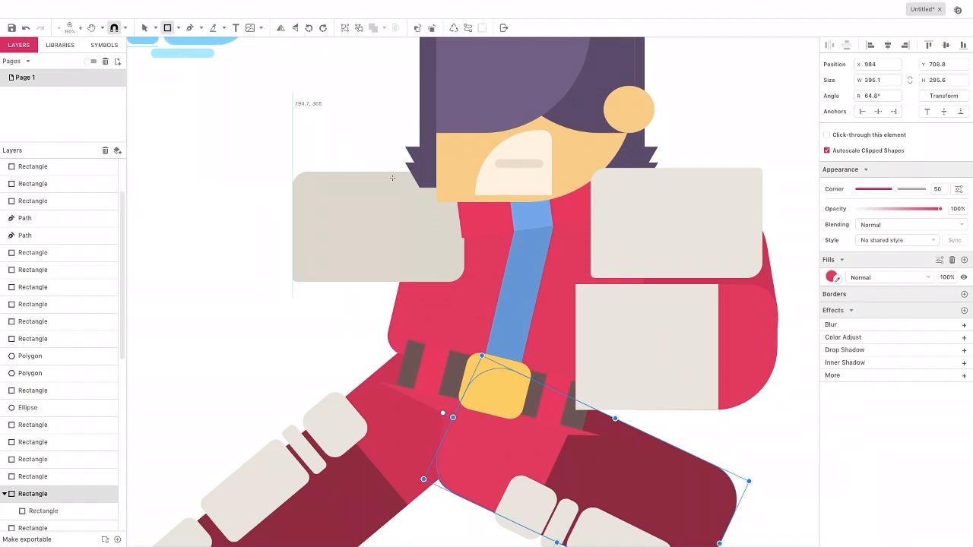
left_click_drag(562, 309, 661, 397)
left_click(832, 239)
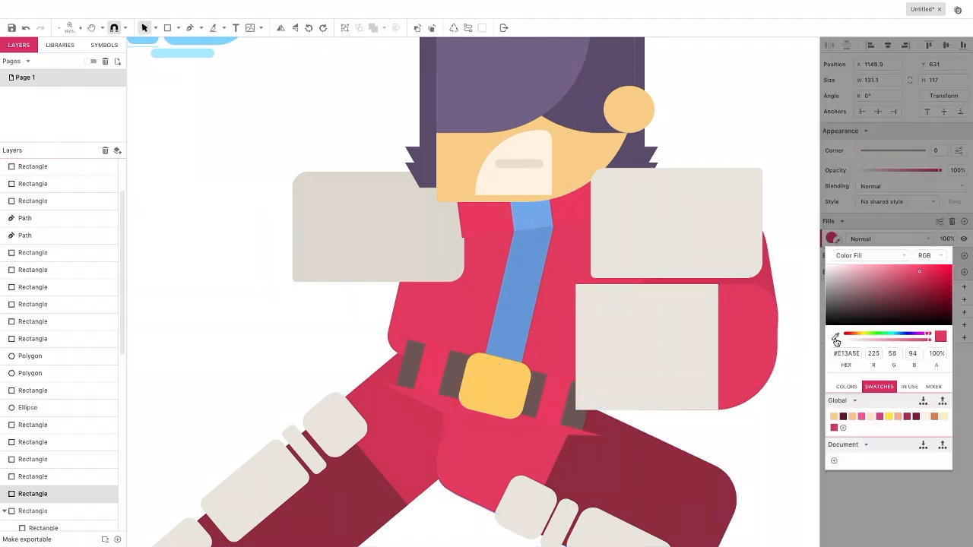
left_click(834, 417)
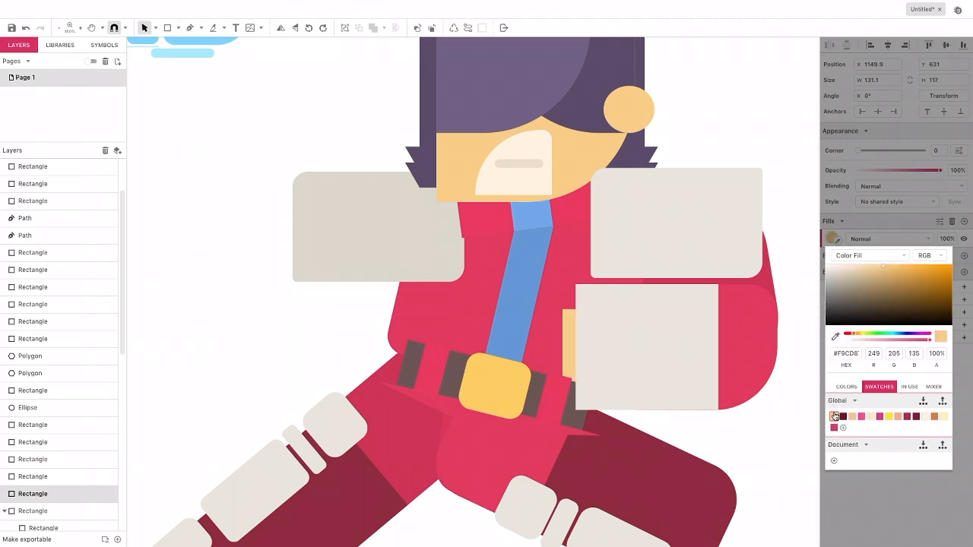
Bring the skin-tone hand rectangle forward until it lies in front of the cuff
left_click(418, 28)
left_click(418, 28)
left_click(418, 28)
left_click(418, 28)
left_click(418, 28)
left_click(418, 28)
left_click(418, 28)
left_click(417, 28)
left_click(418, 28)
left_click(418, 29)
left_click(418, 28)
left_click(418, 28)
left_click(418, 28)
left_click(418, 28)
left_click(418, 28)
left_click(418, 28)
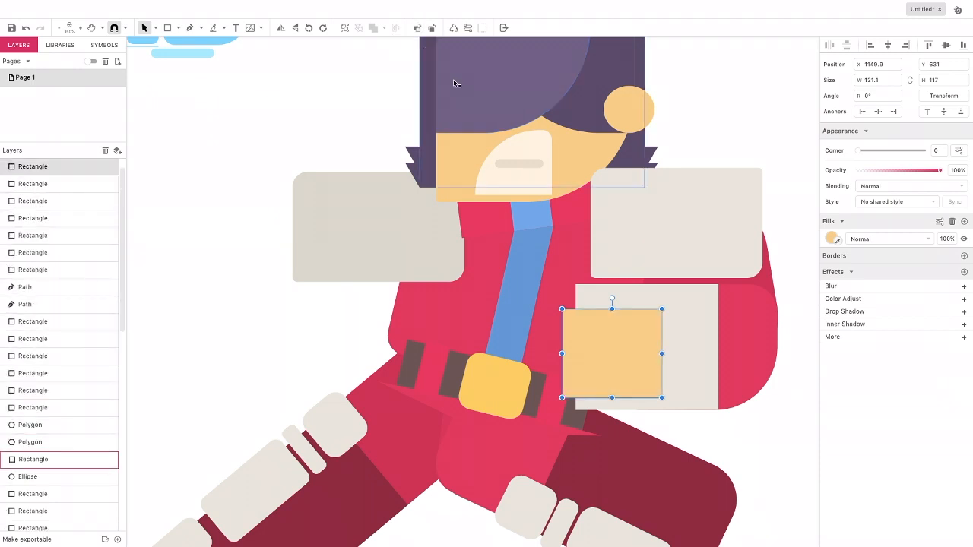
Round the hand's corners to 45, rotate it to 9.6°, enlarge it to about 165 by 156 and shift it towards the belt buckle
left_click_drag(859, 151, 898, 151)
left_click_drag(611, 298, 585, 322)
left_click_drag(651, 372, 675, 388)
left_click_drag(590, 342, 575, 344)
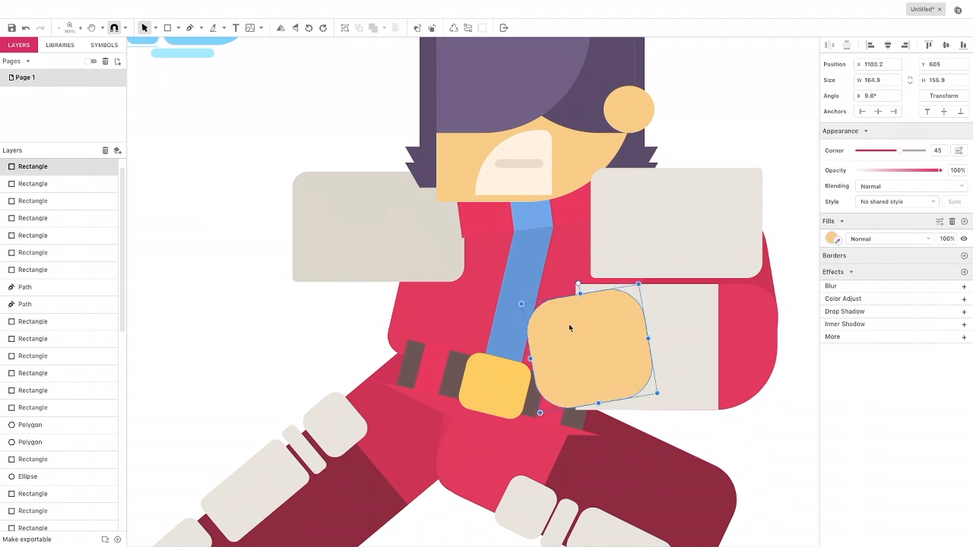
Round the off-white cuff rectangle's corners to 13
left_click(678, 312)
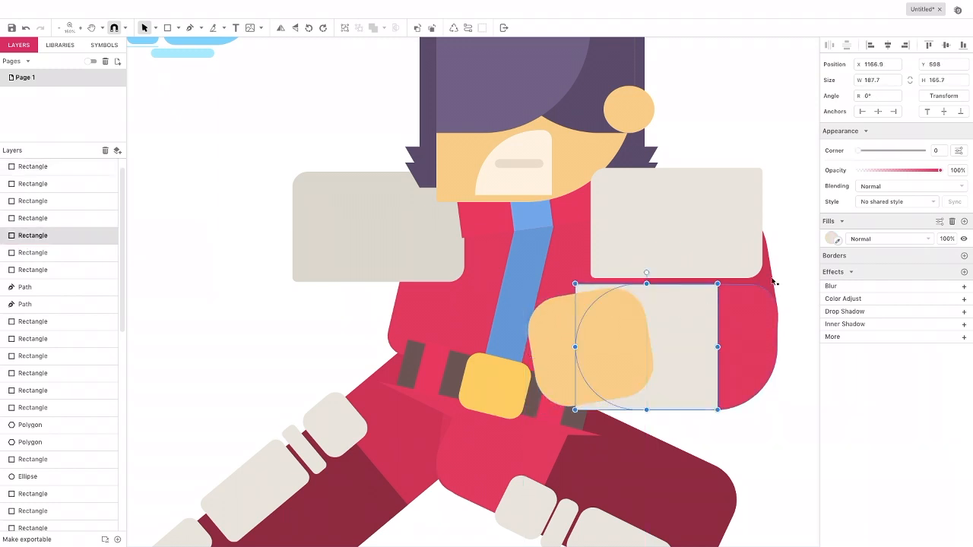
left_click_drag(860, 151, 866, 151)
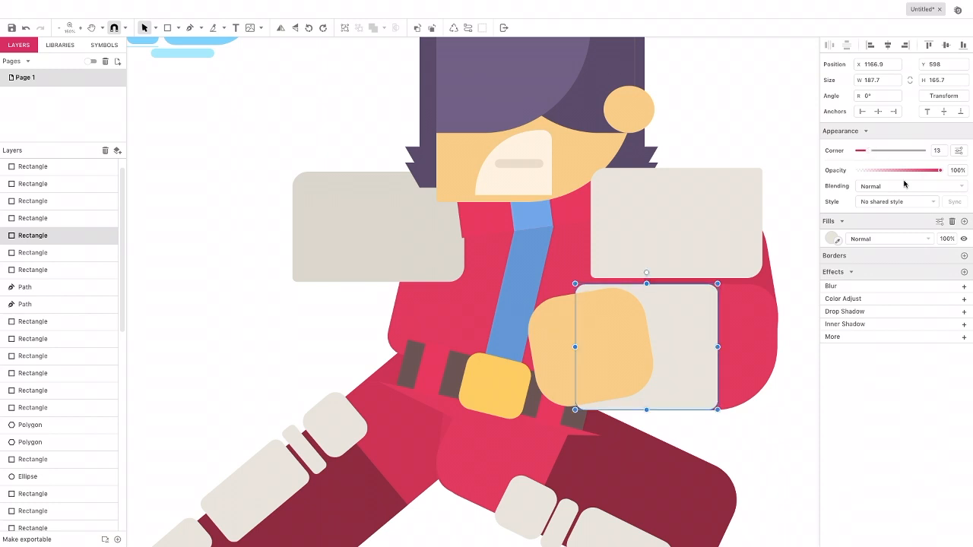
left_click(558, 334)
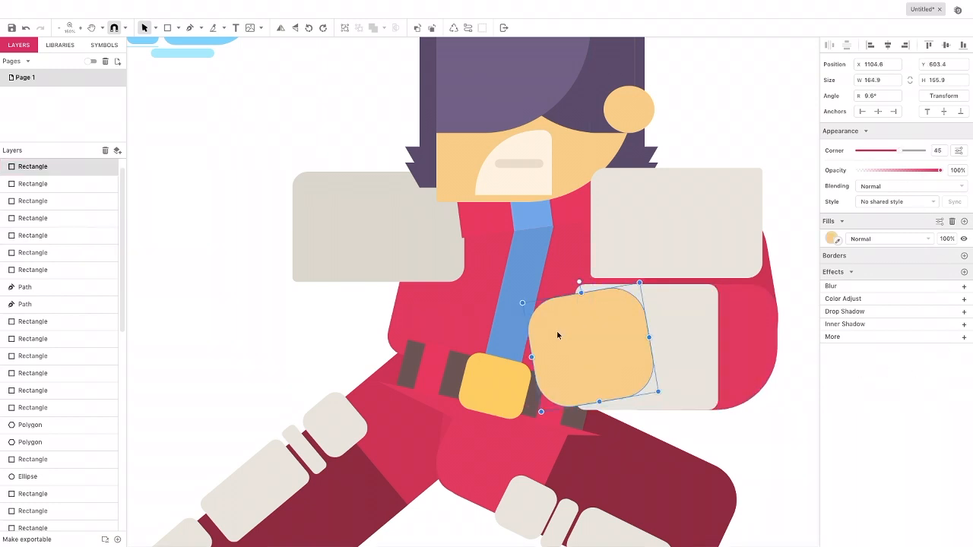
Duplicate the red upper arm and forearm together, place the copies beneath the greyish sleeve and rotate them slightly clockwise
left_click(798, 352)
left_click(763, 309)
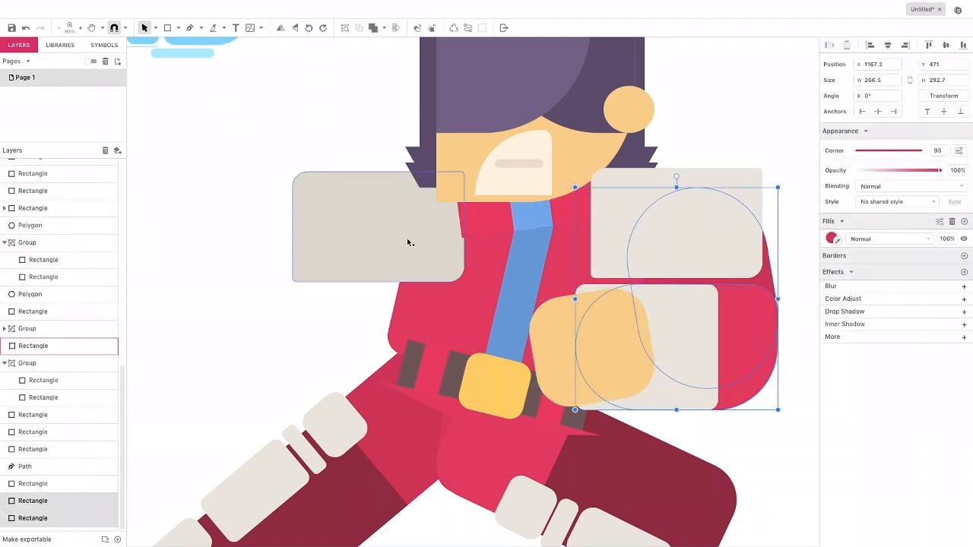
left_click_drag(676, 260, 318, 253)
left_click_drag(317, 170, 346, 169)
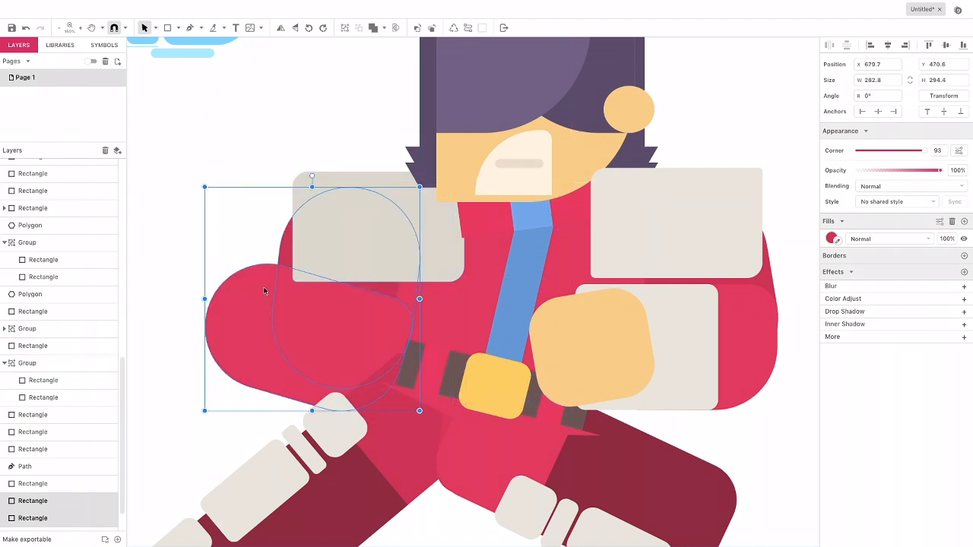
Adjust the copied arm's position beneath the greyish sleeve and rotate both pieces further clockwise
left_click_drag(257, 311, 270, 329)
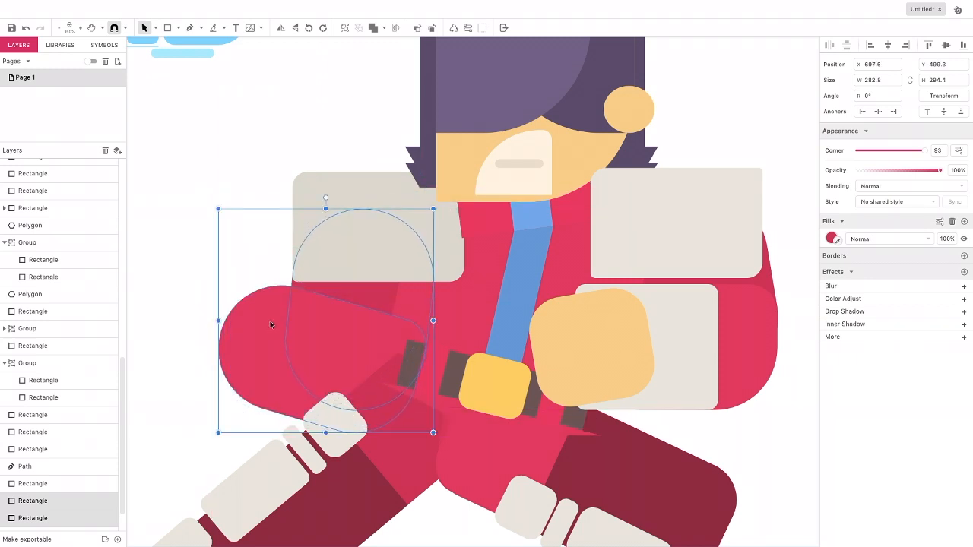
left_click_drag(325, 197, 357, 282)
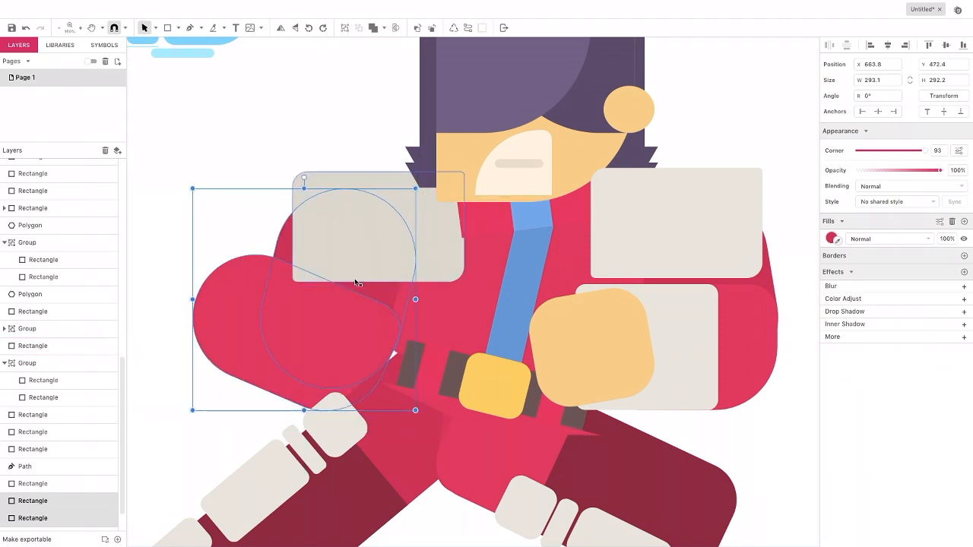
left_click_drag(304, 180, 317, 182)
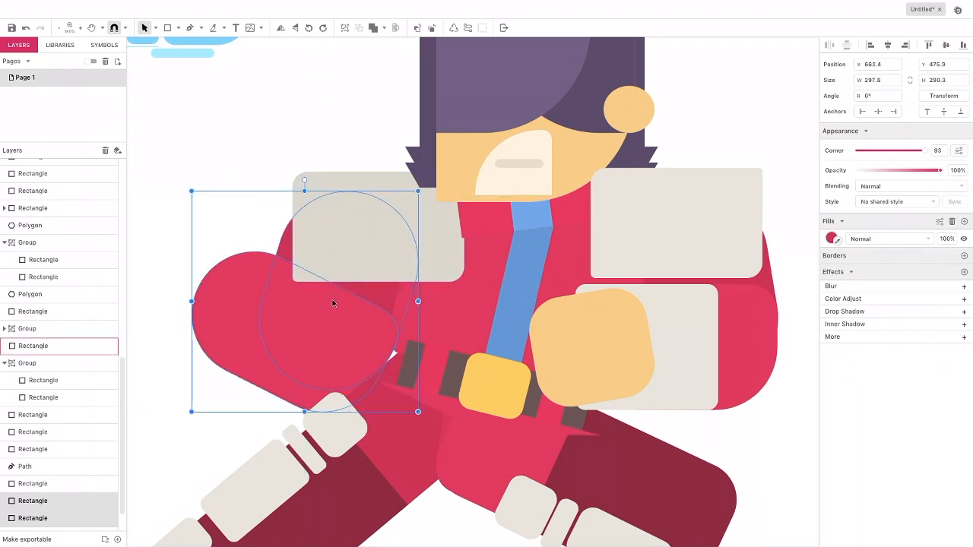
left_click_drag(304, 180, 311, 176)
left_click(174, 273)
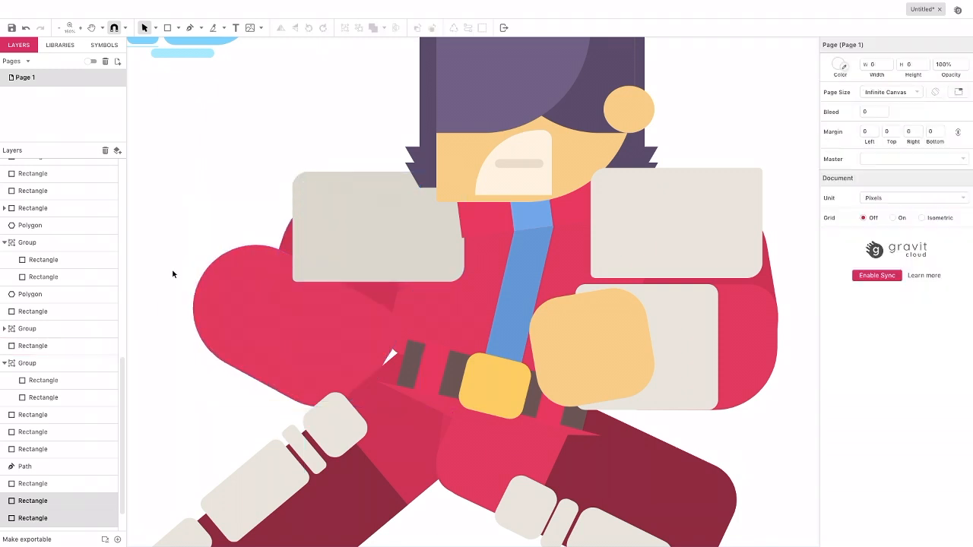
Rotate the copied forearm alone to 103.8° and move it to X 668.5, Y 565.6
left_click(243, 291)
left_click_drag(189, 271, 190, 348)
left_click_drag(257, 337, 265, 347)
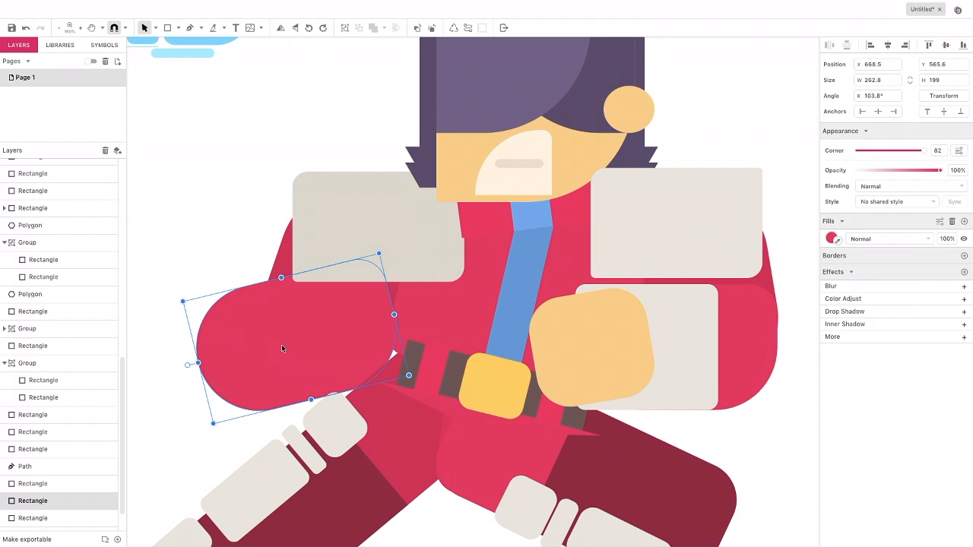
Move the copied forearm slightly down and outward, then rotate it to 94°
mouse_move(313, 351)
left_mouse_down()
mouse_move(299, 362)
mouse_move(304, 351)
left_mouse_up()
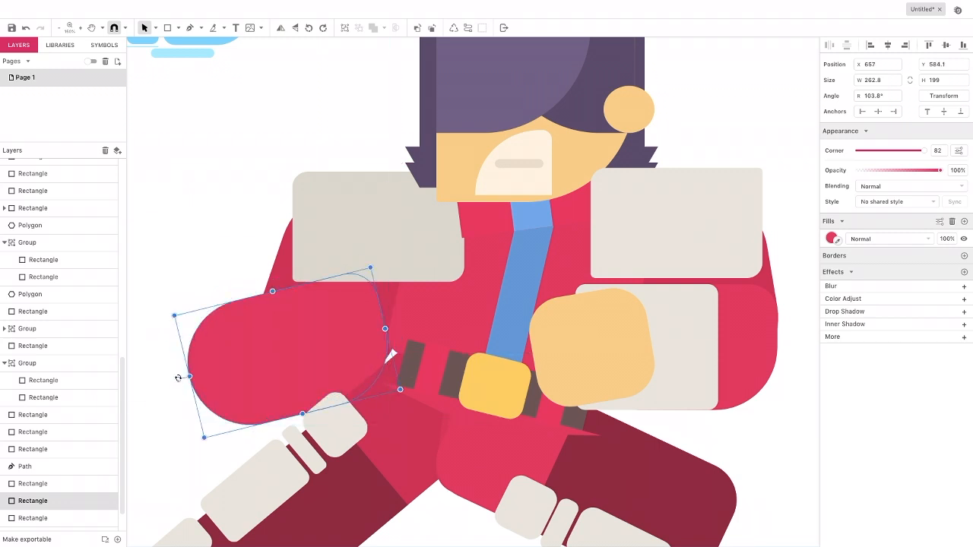
left_click(172, 371)
left_click(200, 365)
left_click_drag(180, 378, 260, 352)
Widen the copied upper arm slightly to 217.8 and resize the copied forearm to about 278 × 176
left_click(287, 286)
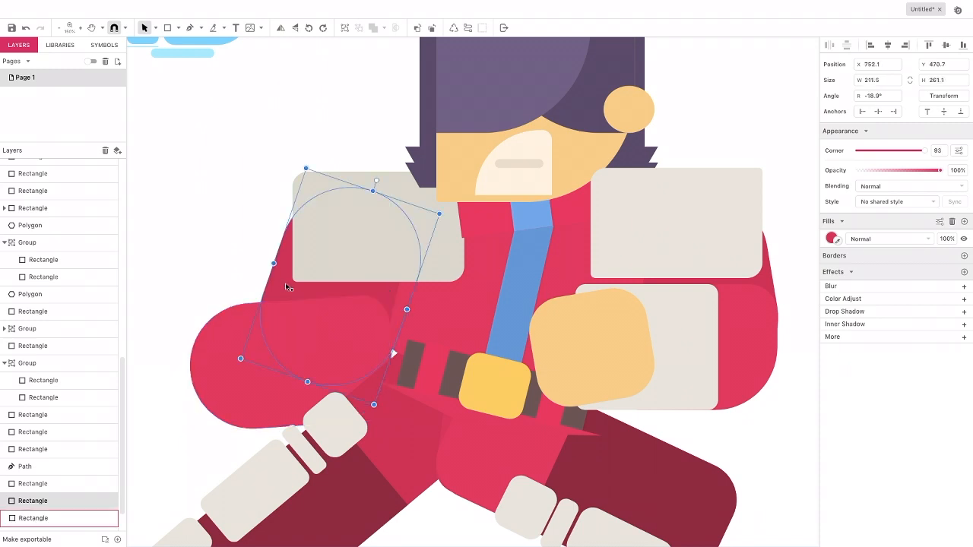
left_click_drag(406, 309, 412, 310)
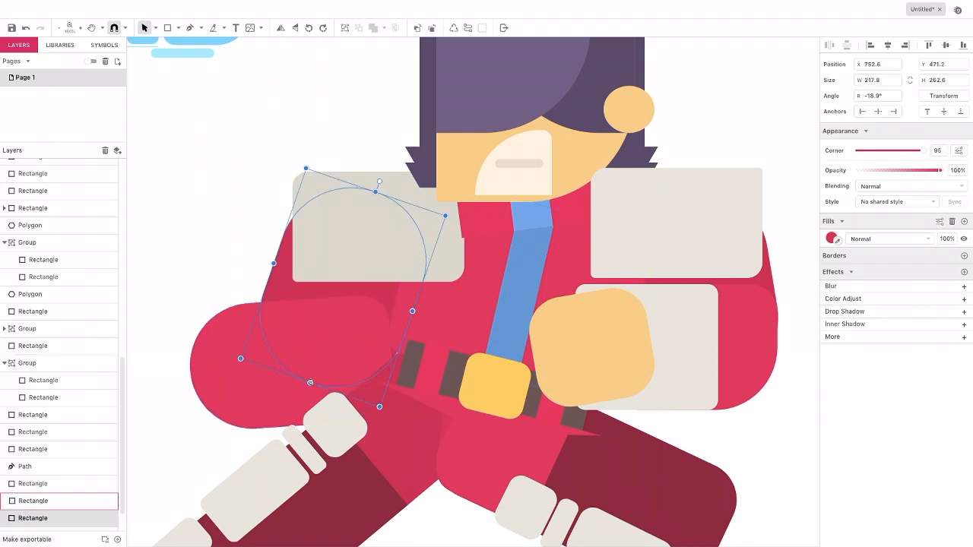
left_click(242, 361)
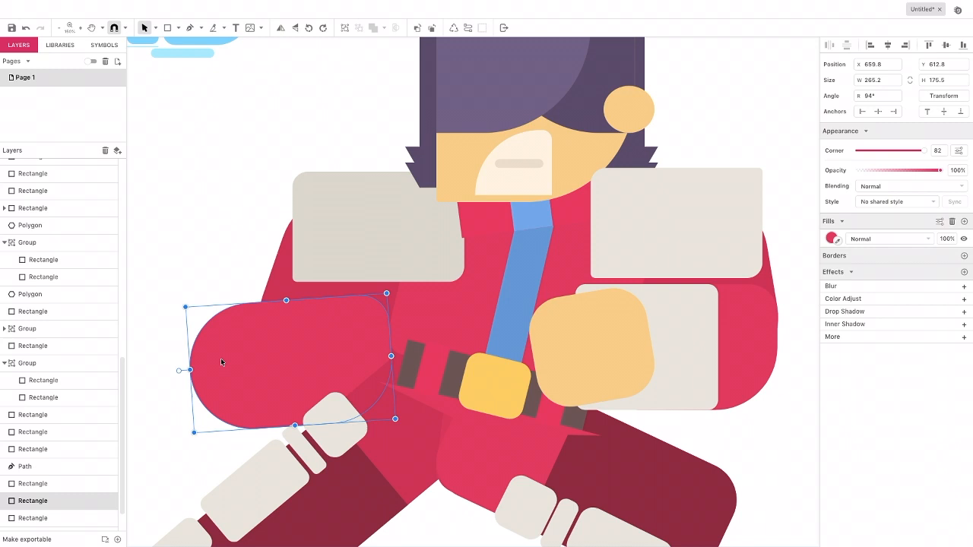
left_click_drag(221, 372, 259, 363)
left_click_drag(202, 370, 190, 370)
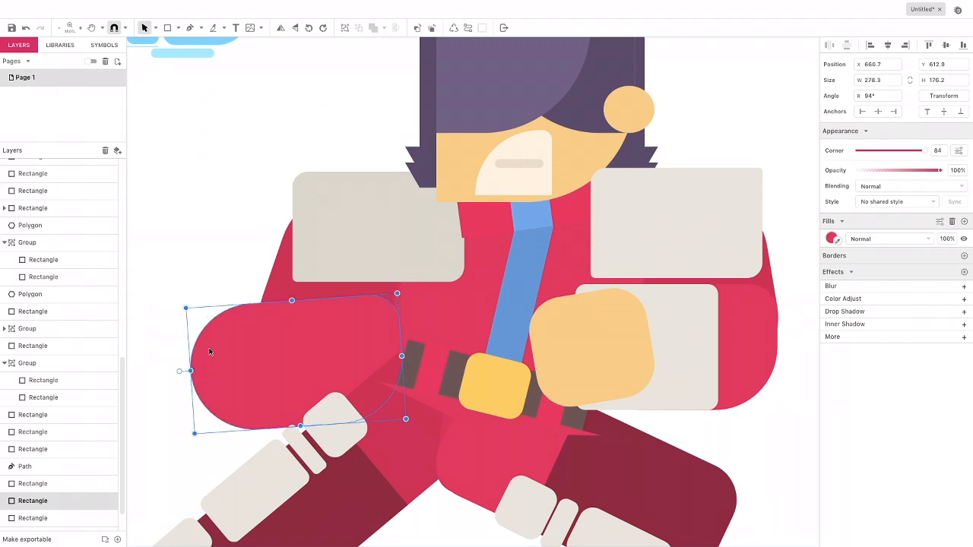
Duplicate the off-white cuff onto the copied forearm, rotate it to 4.2° and fit it at X 640.2, Y 618.2
left_click(683, 348)
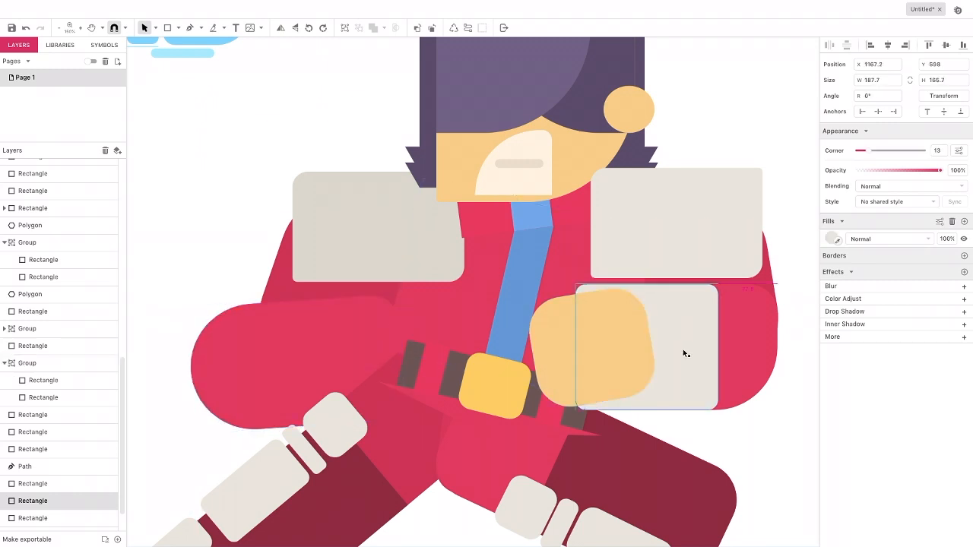
key("ctrl+v")
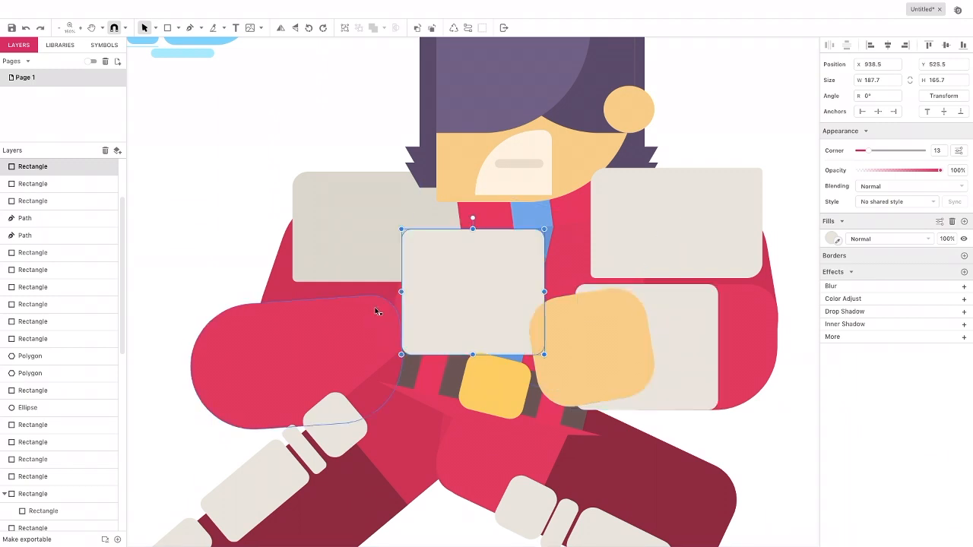
left_click_drag(484, 288, 239, 363)
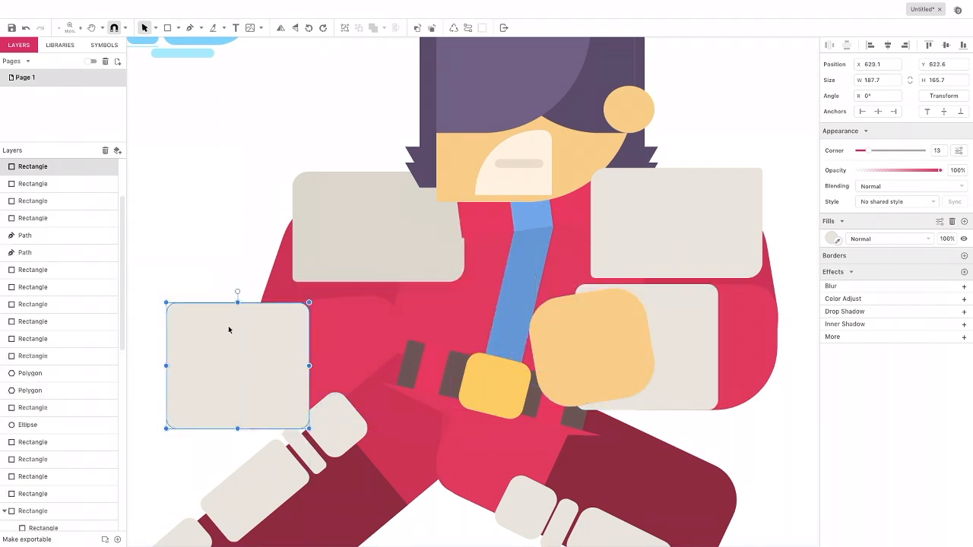
mouse_move(239, 292)
left_mouse_down()
mouse_move(242, 320)
mouse_move(241, 294)
left_mouse_up()
left_click_drag(260, 327, 264, 328)
key("Up")
key("Up")
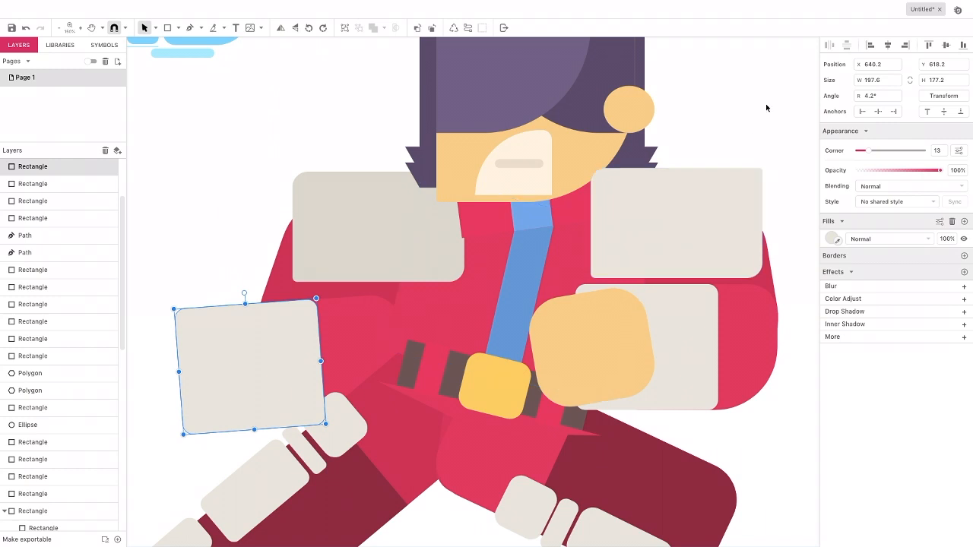
Darken the copied cuff's fill to RGB 219, 215, 204 and send it several levels backward
left_click(431, 27)
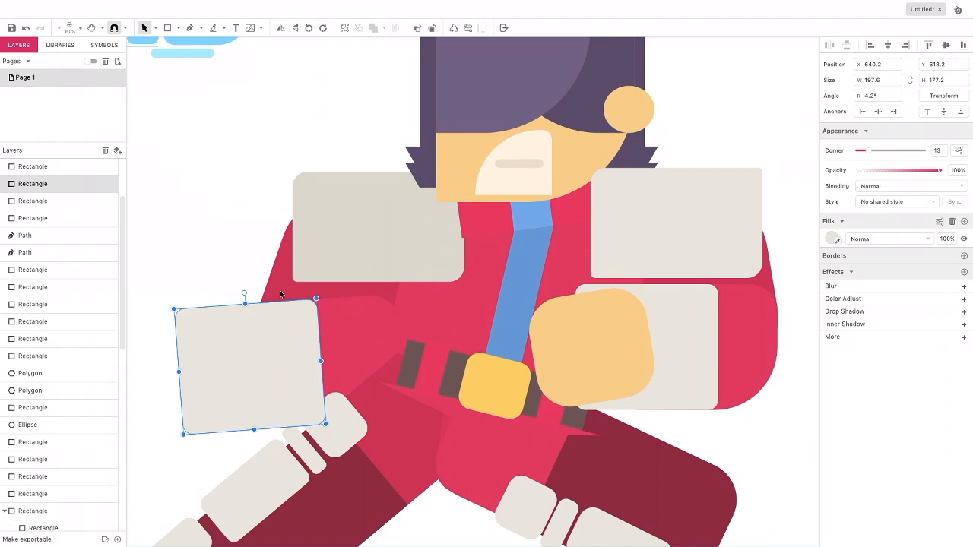
left_click(832, 239)
left_click_drag(833, 274, 834, 274)
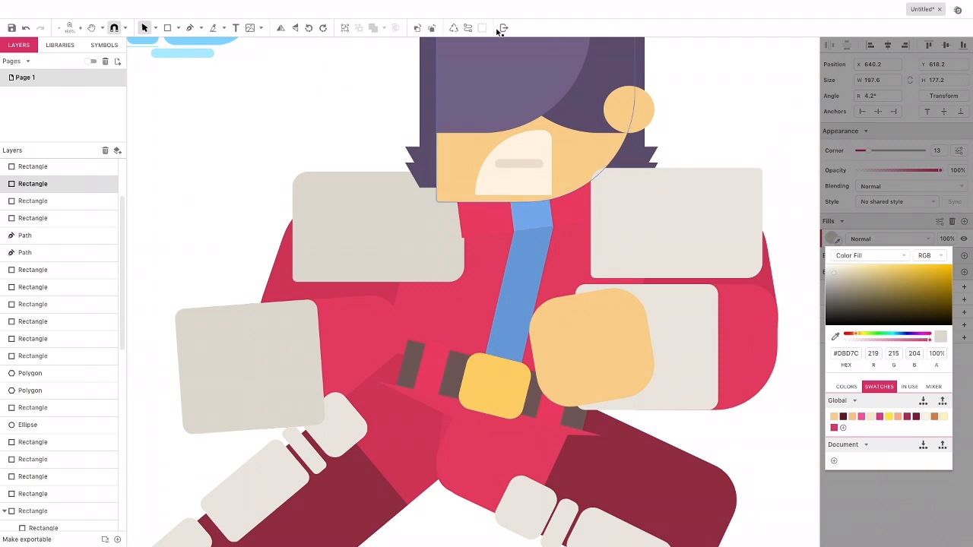
left_click(432, 29)
left_click(432, 28)
left_click(433, 28)
left_click(433, 28)
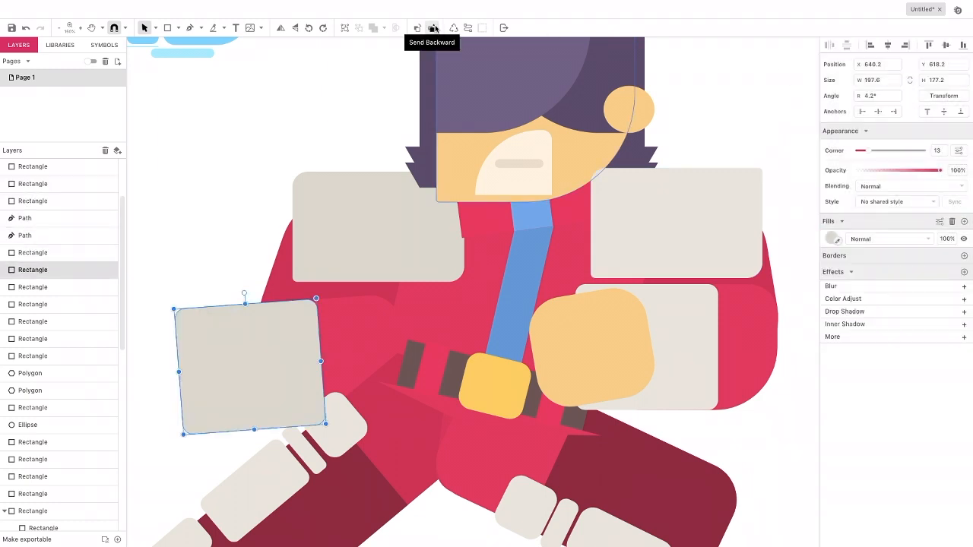
left_click(434, 28)
left_click(434, 28)
Recolour the copied forearm by sampling the darker red of the upper arm
left_click(346, 332)
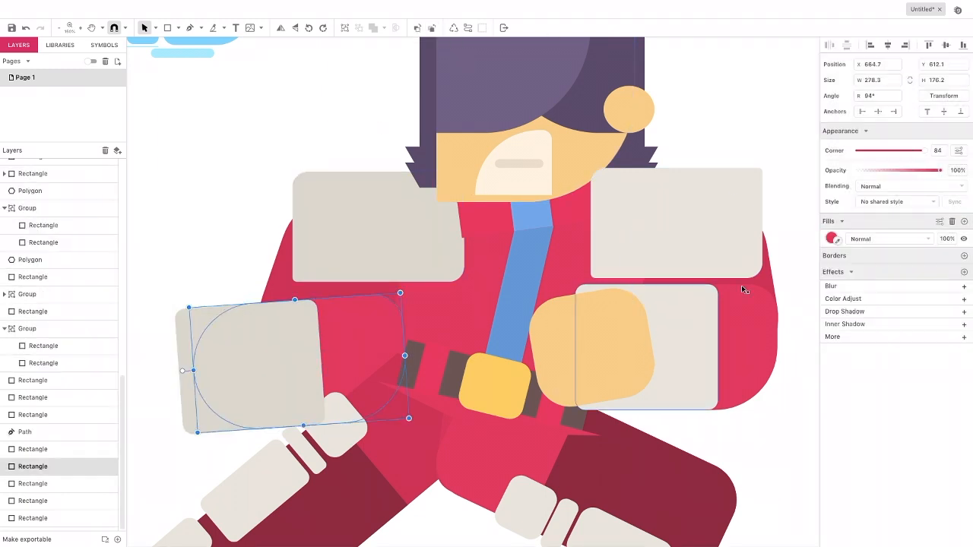
left_click(831, 239)
left_click(836, 336)
left_click(372, 290)
Darken the copied upper arm's fill to RGB 193, 52, 82
left_click(287, 286)
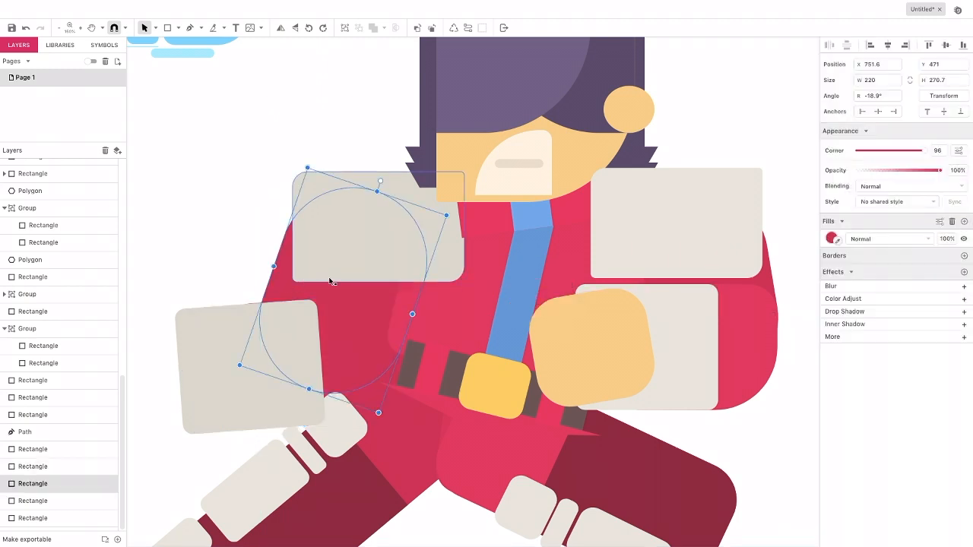
left_click(832, 238)
left_click_drag(920, 279, 918, 279)
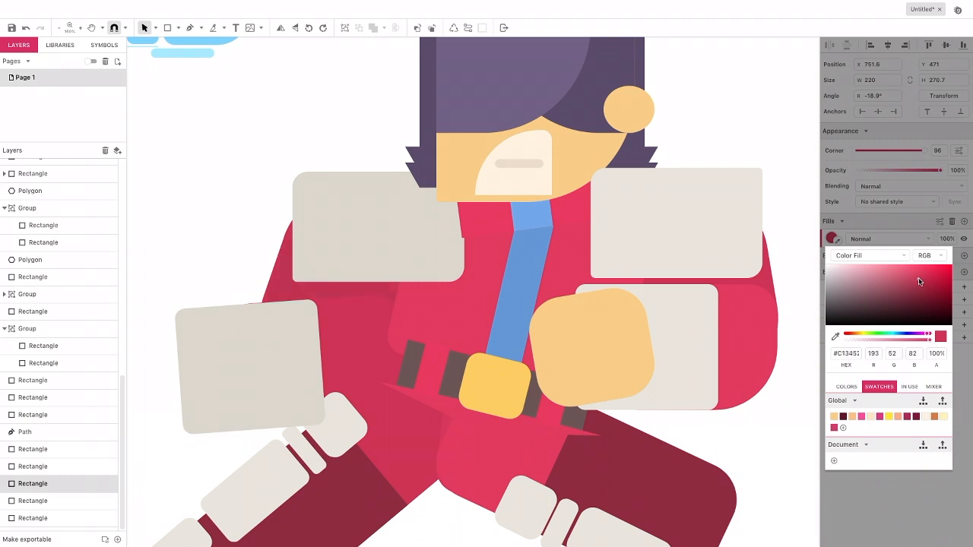
Send the greyish cuff backward until it lies behind the off-white bandage on the leg
left_click(264, 328)
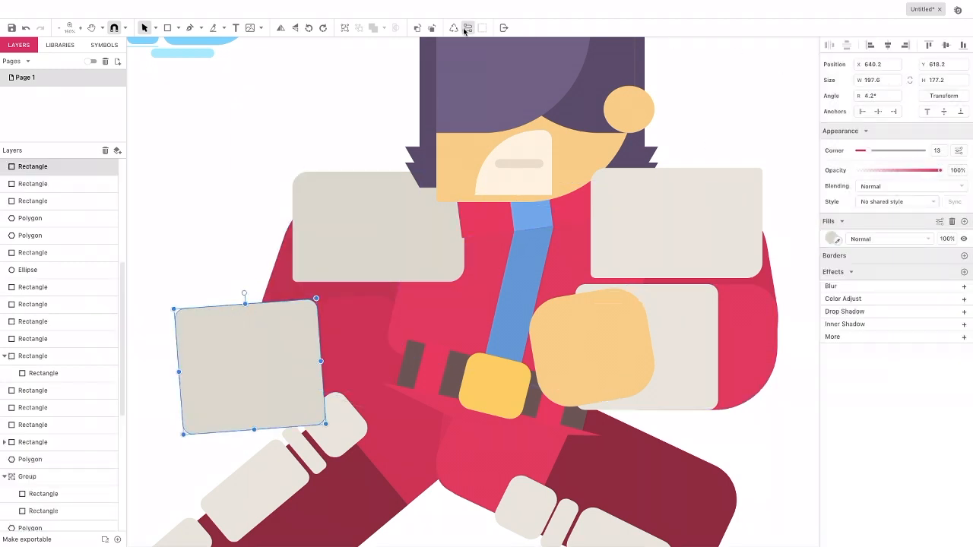
left_click(433, 28)
left_click(433, 28)
left_click(432, 28)
left_click(433, 28)
left_click(432, 28)
left_click(433, 28)
left_click(432, 28)
left_click(432, 29)
left_click(432, 28)
left_click(432, 28)
left_click(433, 28)
left_click(433, 28)
left_click(432, 28)
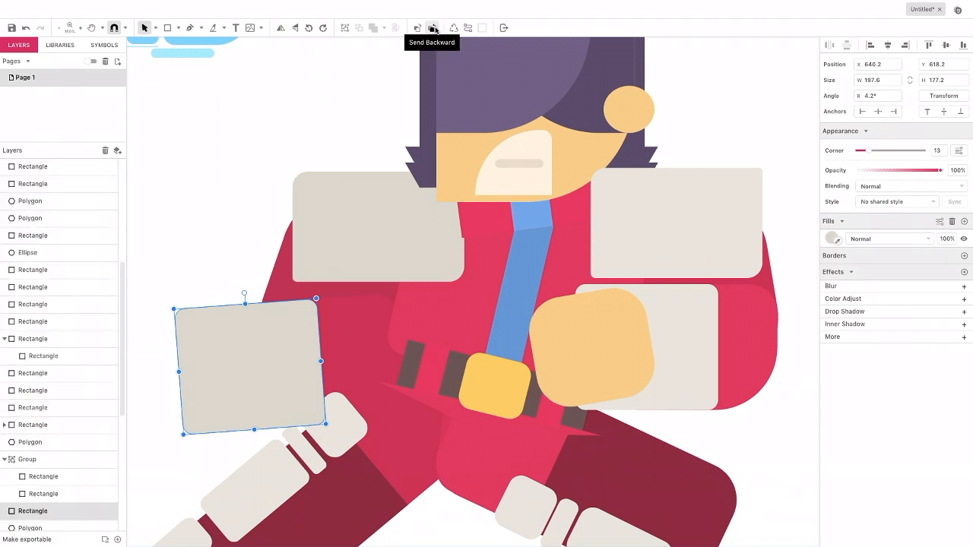
left_click(432, 28)
left_click(433, 28)
left_click(432, 28)
left_click(433, 29)
left_click(433, 28)
left_click(433, 28)
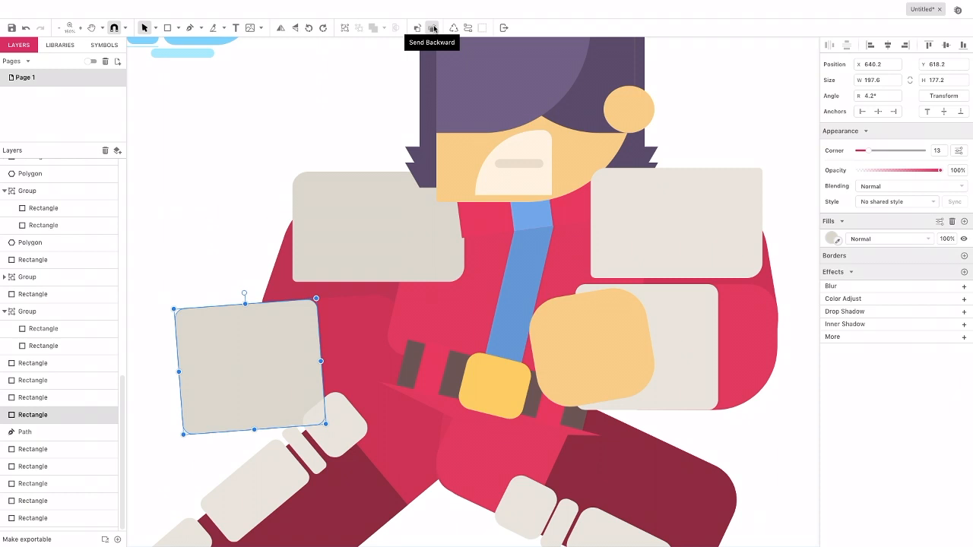
left_click(433, 28)
left_click(434, 28)
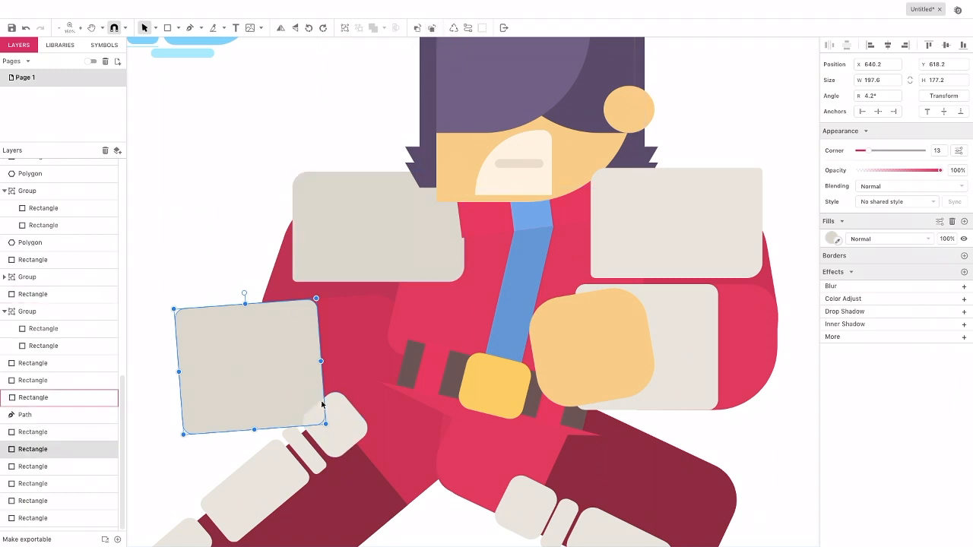
left_click(208, 269)
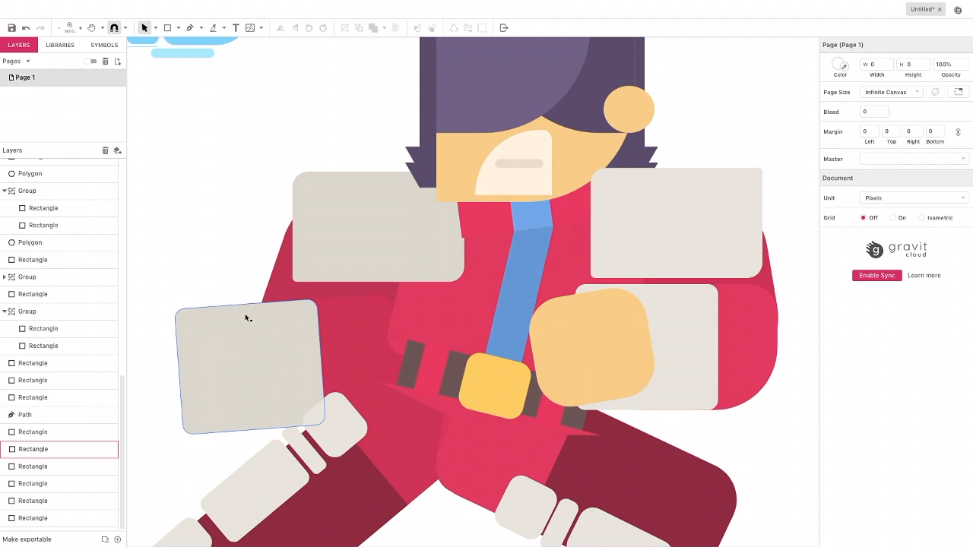
Rotate the greyish cuff to 3.7° and move it inward to X 661, Y 616.9
left_click(245, 317)
left_click_drag(256, 320, 244, 292)
key("Up")
key("Up")
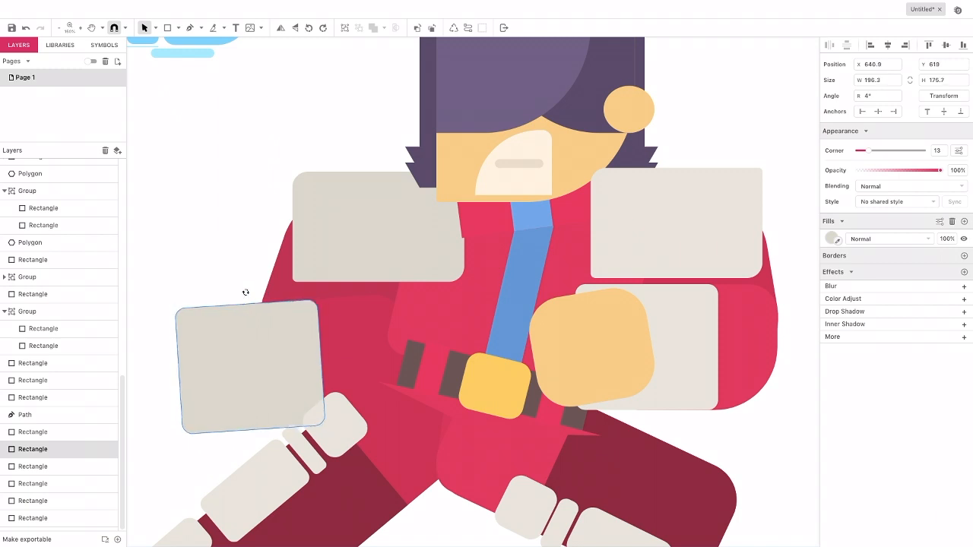
left_click_drag(267, 330, 283, 331)
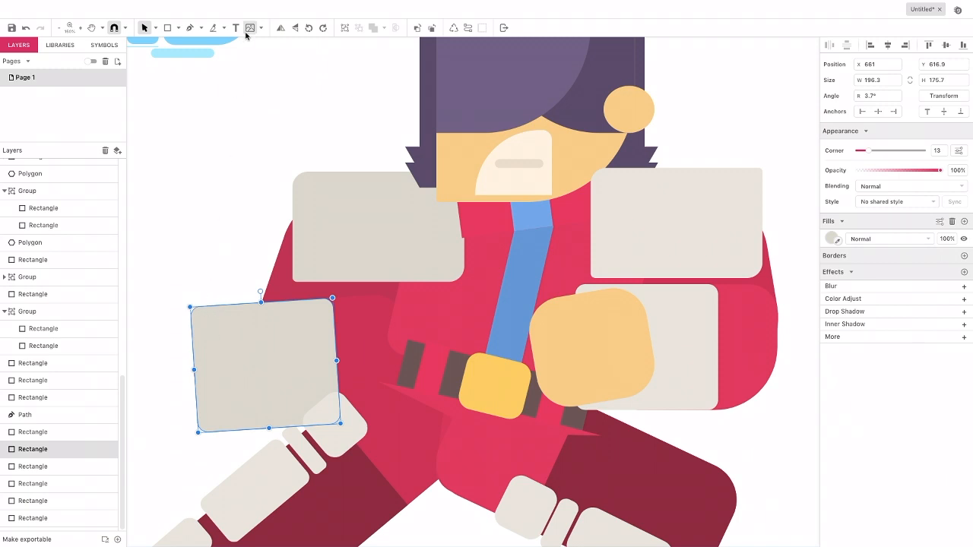
Draw a hand rectangle about 117 × 122 over the greyish cuff, fill it with peach RGB 249, 192, 135 and round its corners to 21
left_click(167, 27)
left_click_drag(171, 332, 259, 424)
left_click(830, 240)
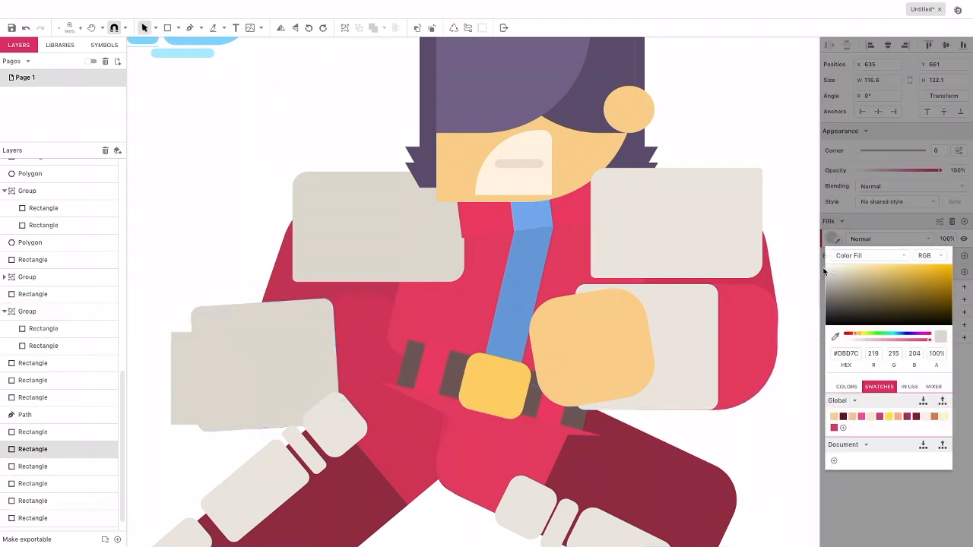
left_click(853, 416)
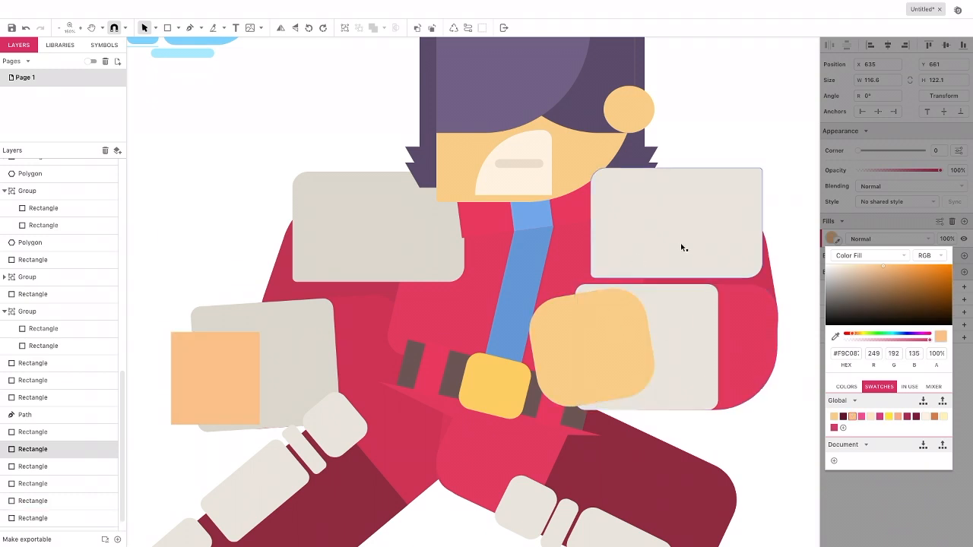
left_click_drag(856, 150, 878, 151)
Enlarge the peach hand, rotate it slightly counter-clockwise and place it over the outer end of the greyish cuff
left_click_drag(216, 331, 215, 322)
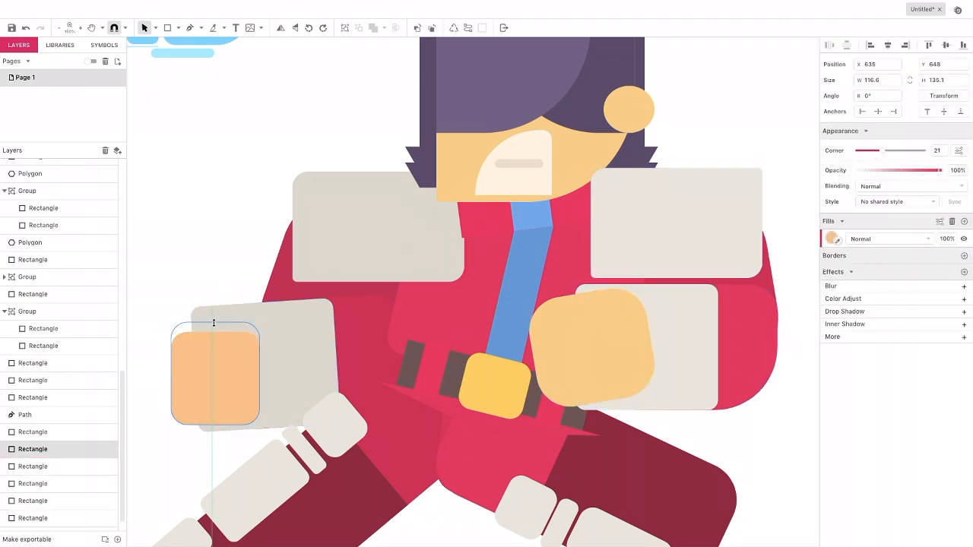
left_click_drag(263, 375, 269, 375)
left_click_drag(220, 312, 201, 348)
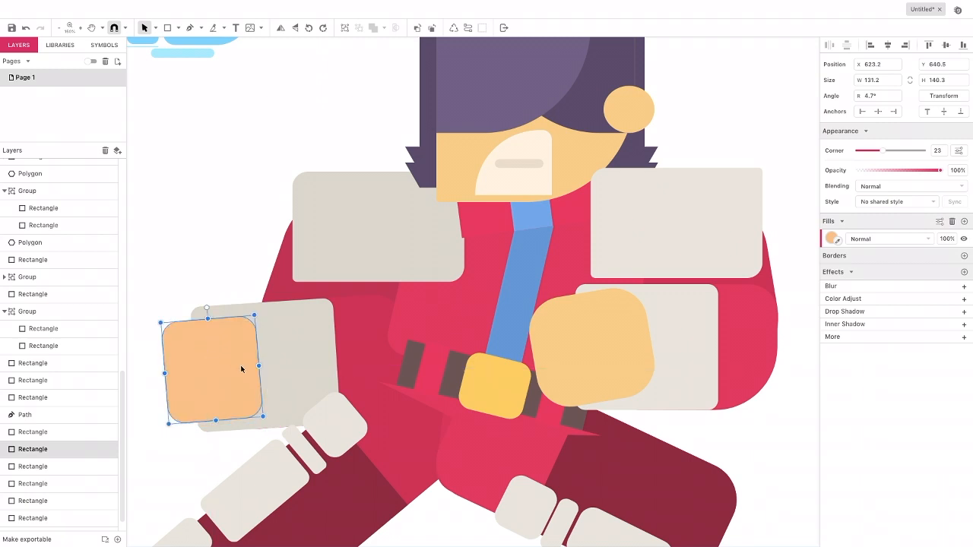
left_click_drag(259, 367, 258, 365)
left_click_drag(218, 421, 218, 426)
left_click_drag(194, 387, 190, 386)
left_click_drag(204, 307, 206, 305)
left_click_drag(182, 347, 190, 351)
Draw a thumb rectangle about 59 × 88 on the peach hand, fill it with RGB 249, 205, 135 and round its corners
left_click(167, 28)
left_click_drag(221, 298, 265, 366)
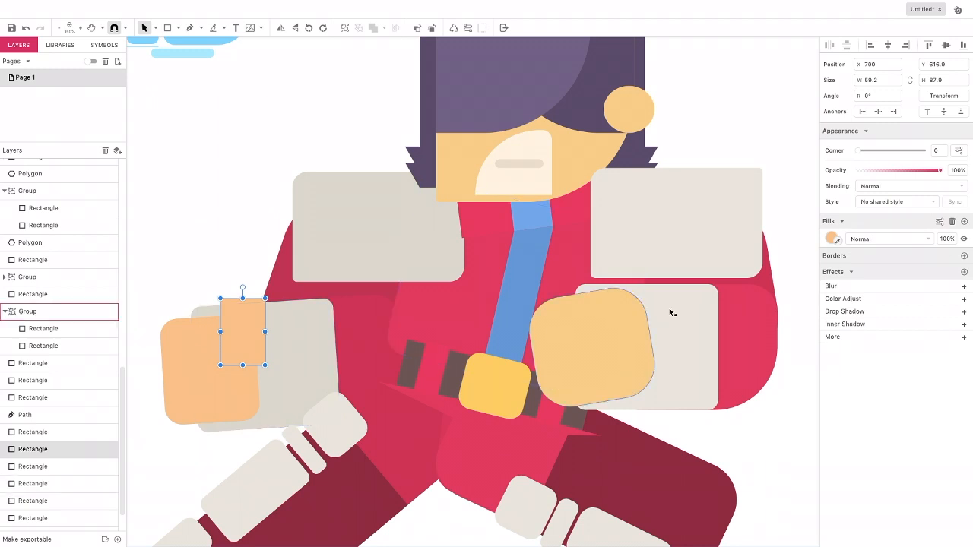
left_click(832, 238)
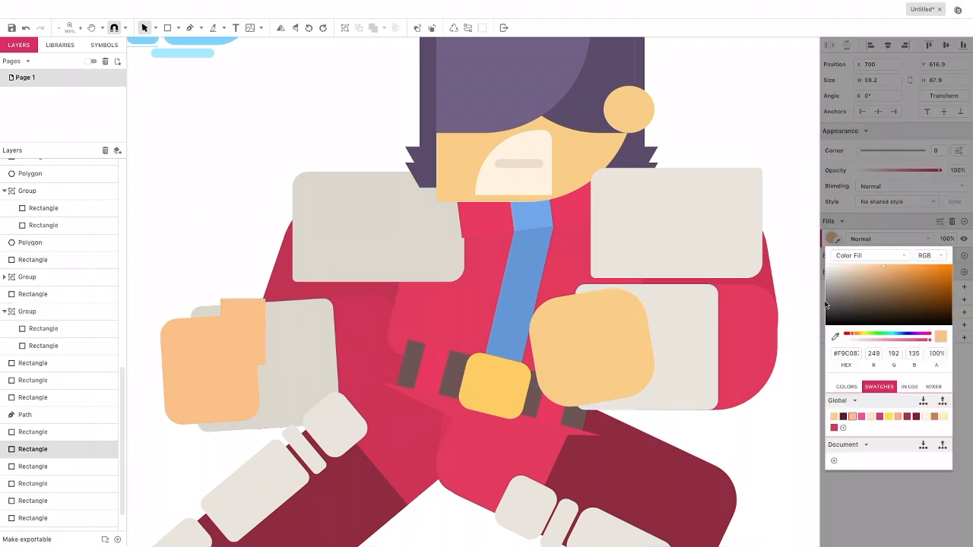
left_click(833, 417)
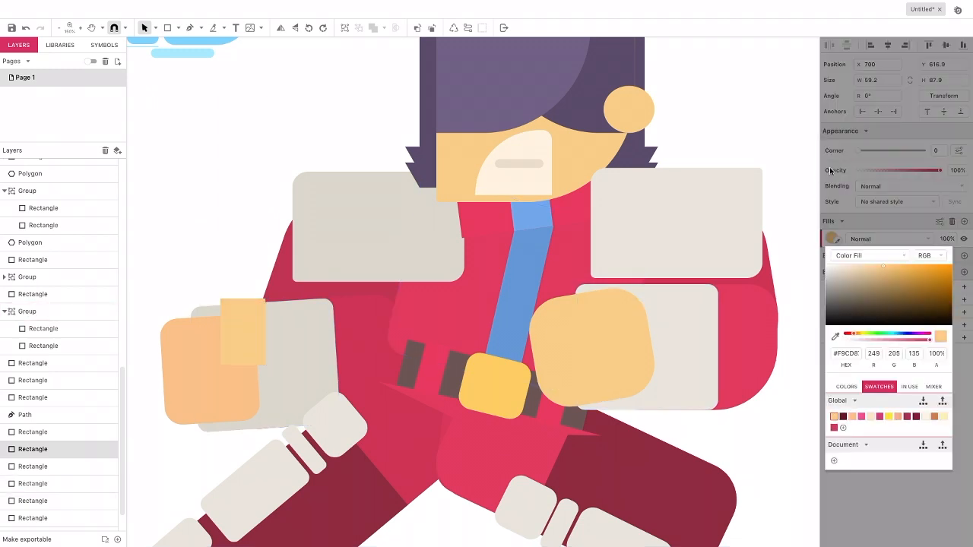
left_click(863, 151)
left_click_drag(862, 151, 899, 151)
Rotate the thumb slightly, move it over the hand's inner upper corner and enlarge it
left_click_drag(243, 289, 237, 289)
left_click_drag(245, 322, 208, 334)
left_click_drag(230, 369, 229, 377)
left_click_drag(258, 343, 264, 343)
left_click(178, 290)
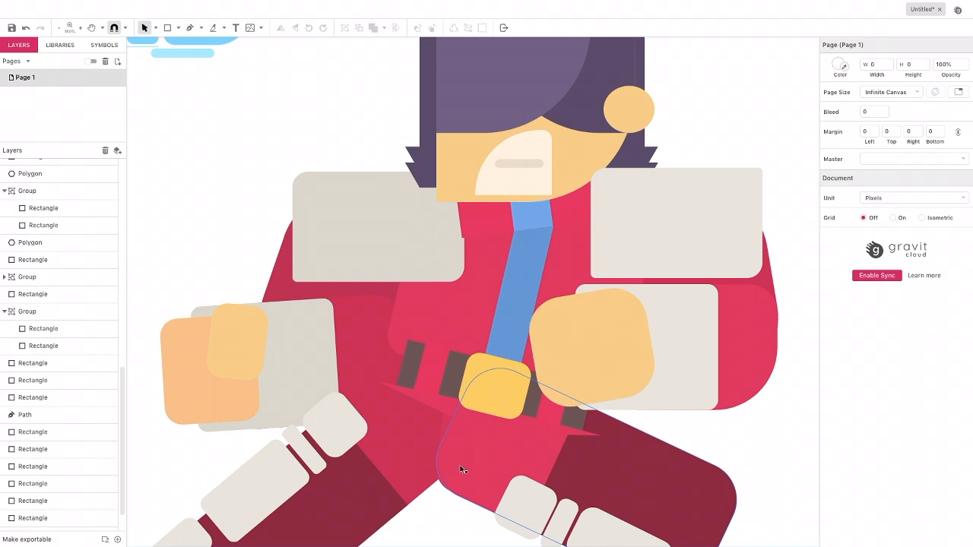
Darken the fill of the dark hair shape clipped inside the face to RGB 76, 64, 89
scroll(462, 469, "down", 2)
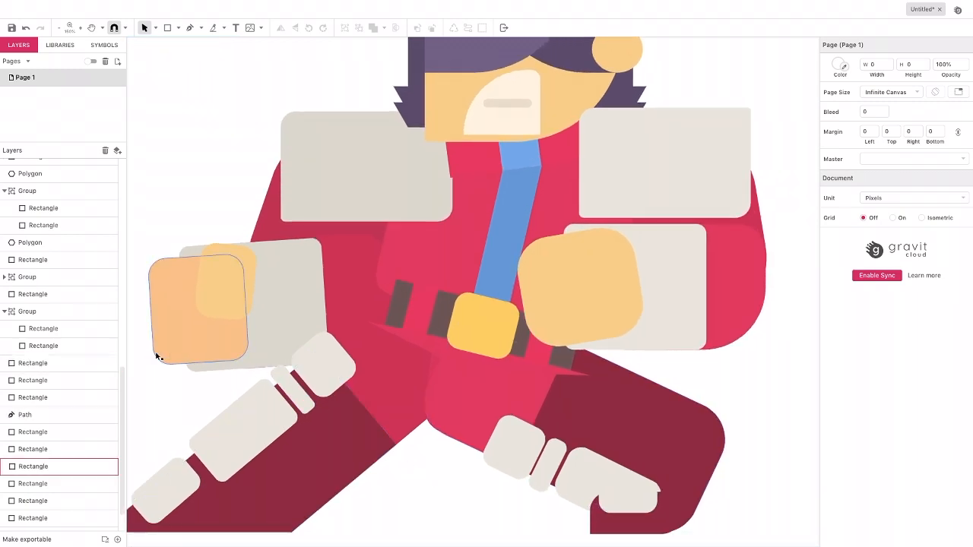
scroll(153, 355, "up", 2)
scroll(154, 355, "left", 1)
scroll(166, 362, "down", 1)
scroll(165, 362, "up", 4)
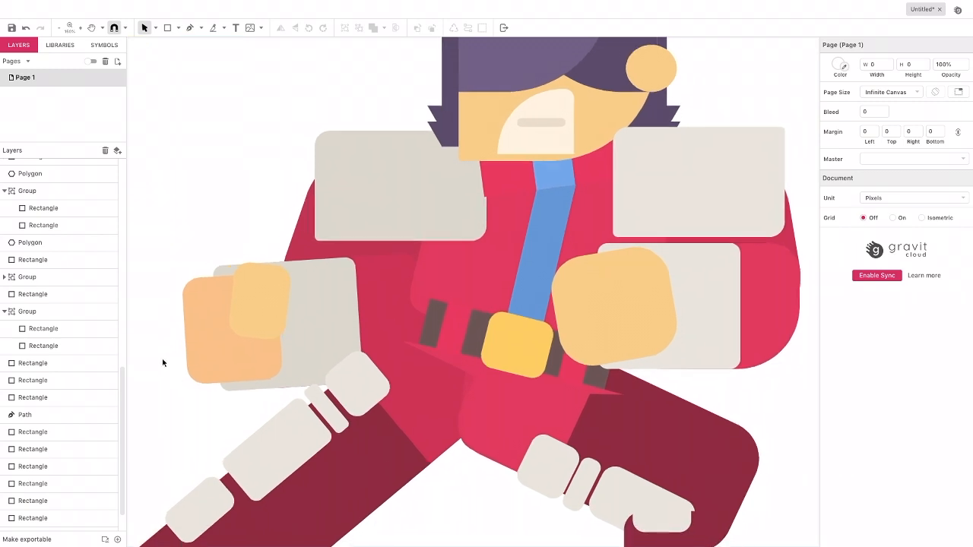
scroll(161, 365, "left", 1)
scroll(159, 367, "up", 4)
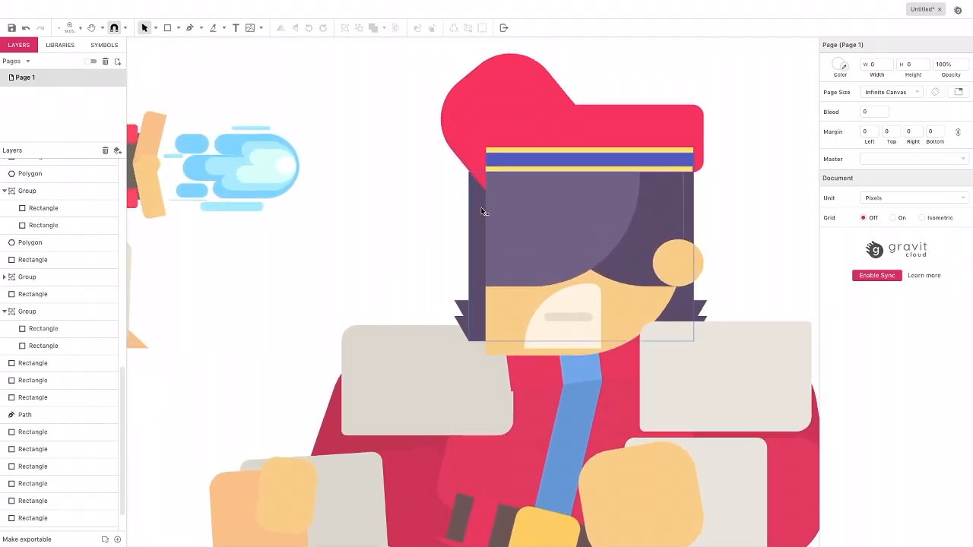
left_click(637, 266)
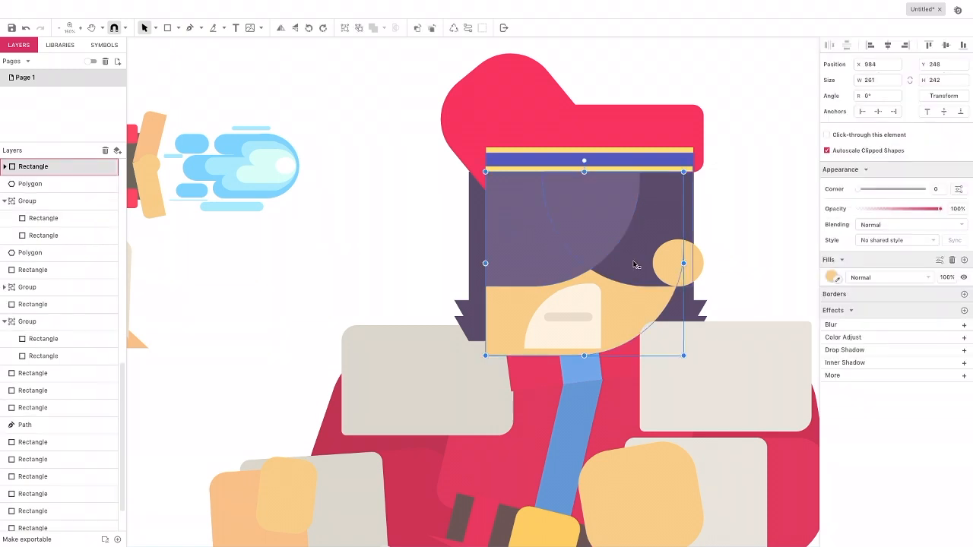
double_click(676, 261)
left_click(832, 238)
left_click_drag(865, 297, 863, 305)
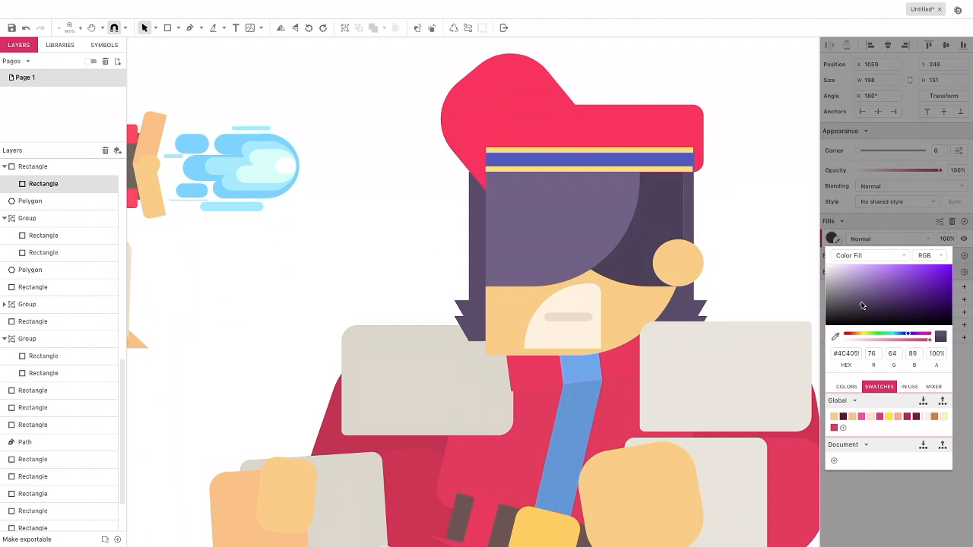
Darken the fill of the back hair rectangle behind the head to RGB 76, 64, 89, sampled from the hair shading
left_click(691, 213)
left_click(830, 238)
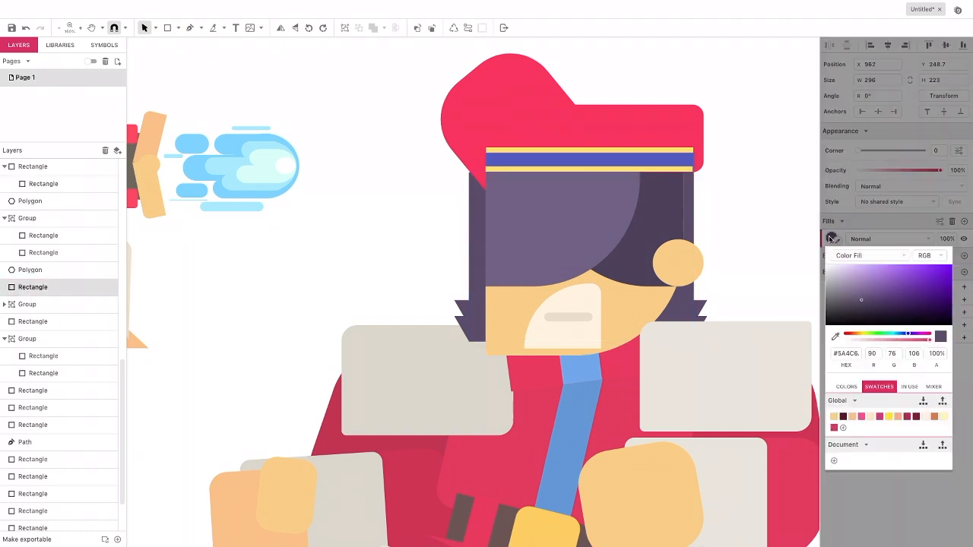
left_click(836, 336)
left_click(663, 228)
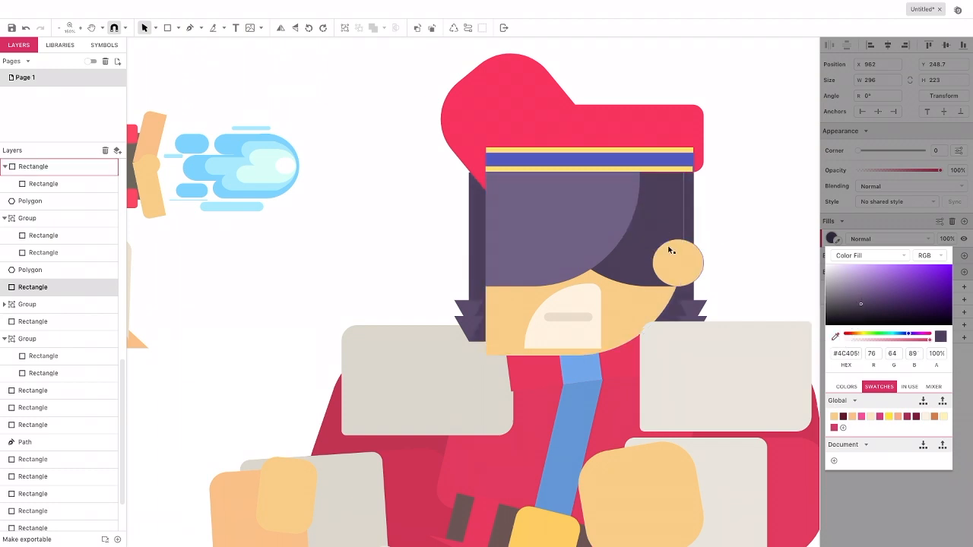
left_click(719, 310)
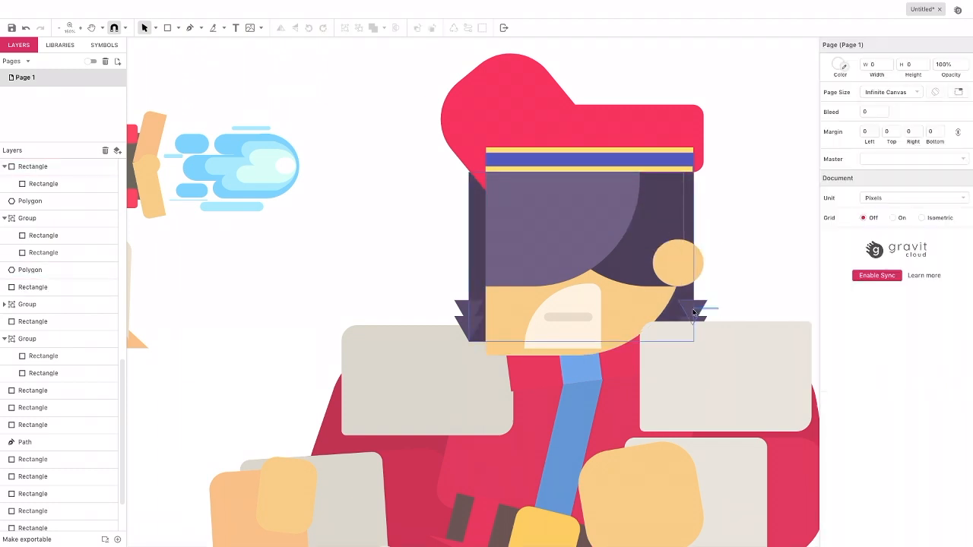
Recolor the triangular hair spikes on both sides of the head with the dark purple sampled from the hair
left_click(694, 318)
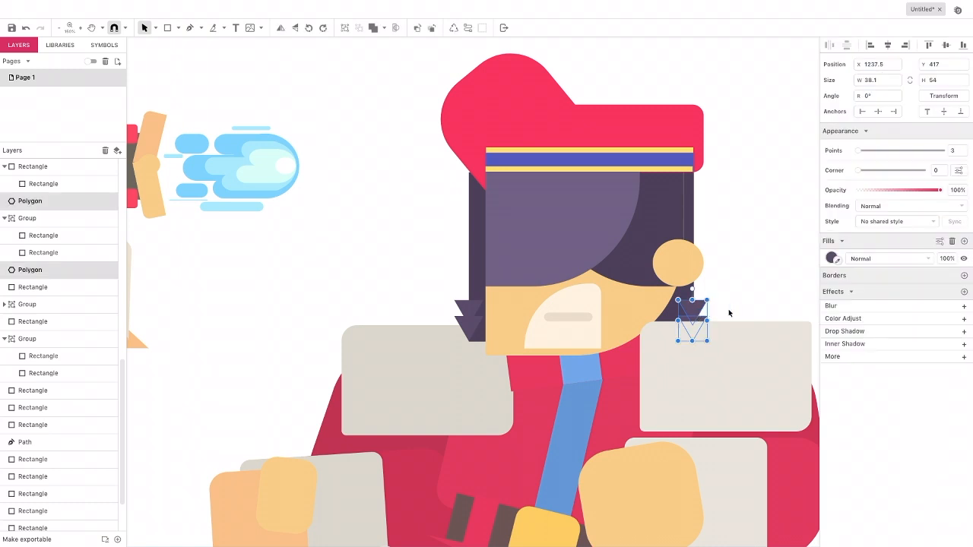
left_click(832, 259)
left_click(835, 356)
left_click(673, 304)
left_click(441, 298)
left_click(465, 315)
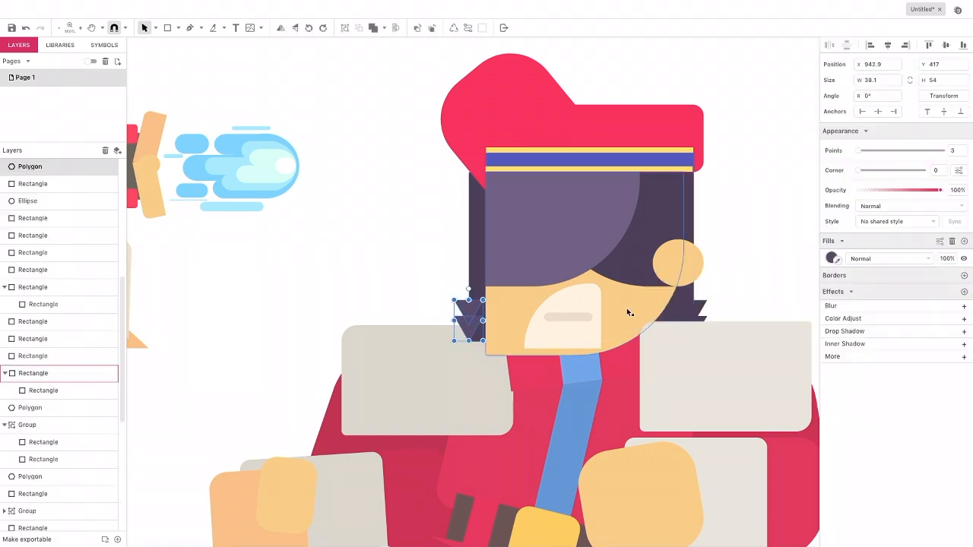
left_click(833, 259)
left_click(835, 355)
left_click(658, 238)
left_click(401, 201)
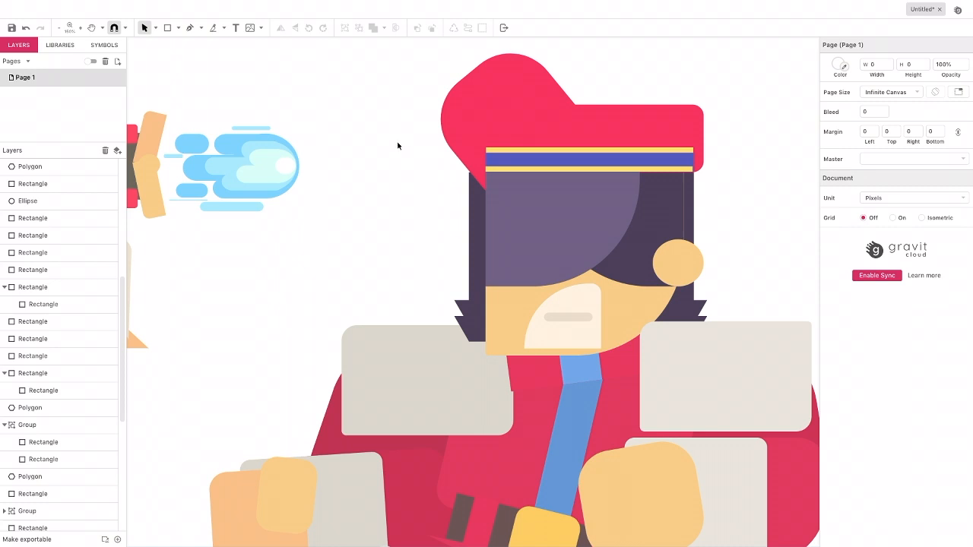
Draw a large cape rectangle about 886 × 520 from the shoulder level down and fill it with RGB 113, 97, 132 sampled from the front hair
scroll(387, 137, "down", 2)
scroll(387, 136, "right", 1)
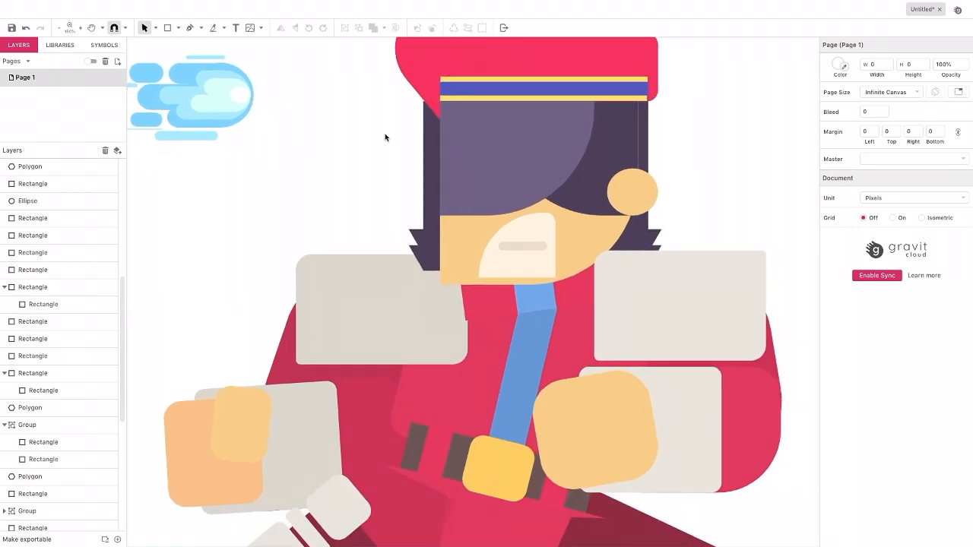
scroll(358, 155, "left", 1)
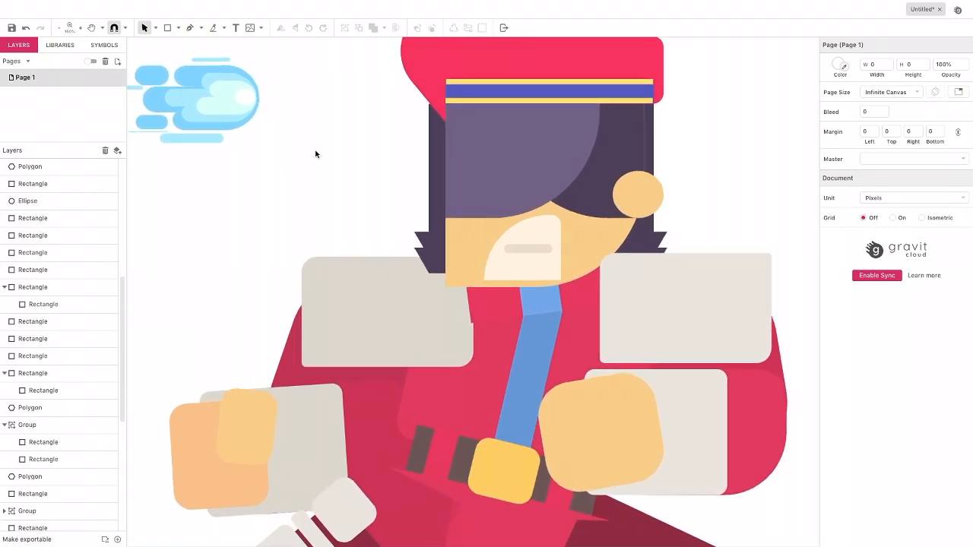
scroll(281, 144, "down", 1)
scroll(282, 144, "right", 1)
left_click(60, 29)
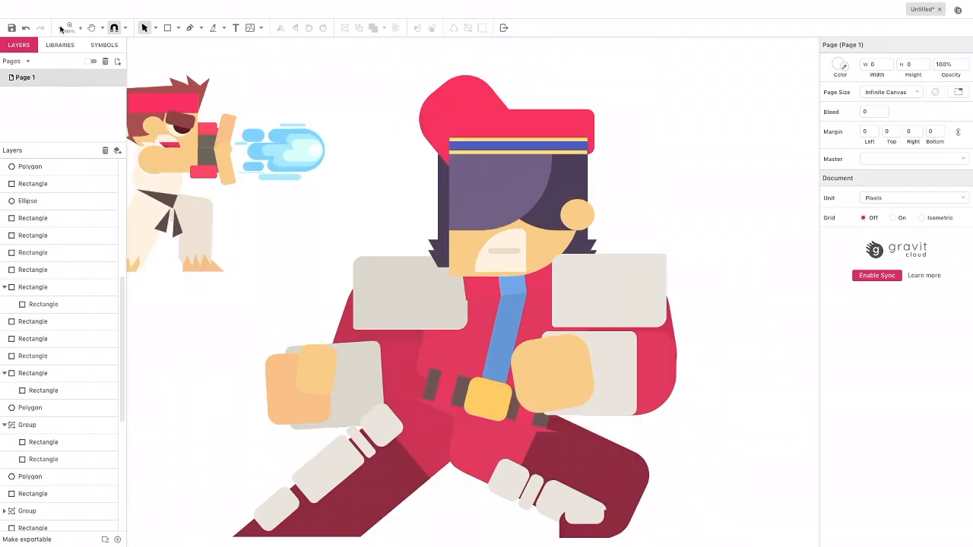
scroll(270, 130, "down", 1)
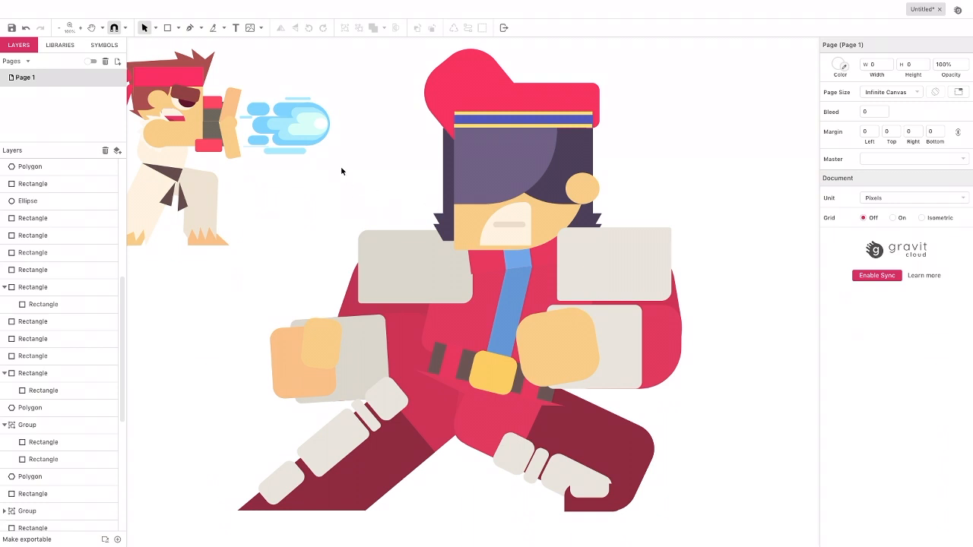
left_click(177, 29)
left_click(190, 56)
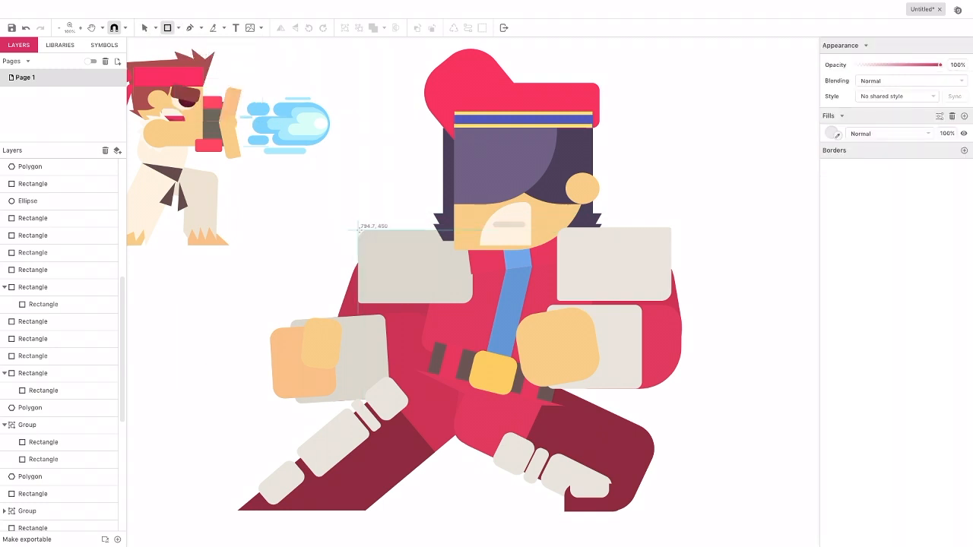
mouse_move(359, 229)
left_mouse_down()
mouse_move(637, 314)
mouse_move(748, 412)
mouse_move(807, 493)
left_mouse_up()
left_click(833, 239)
left_click(835, 336)
left_click(517, 164)
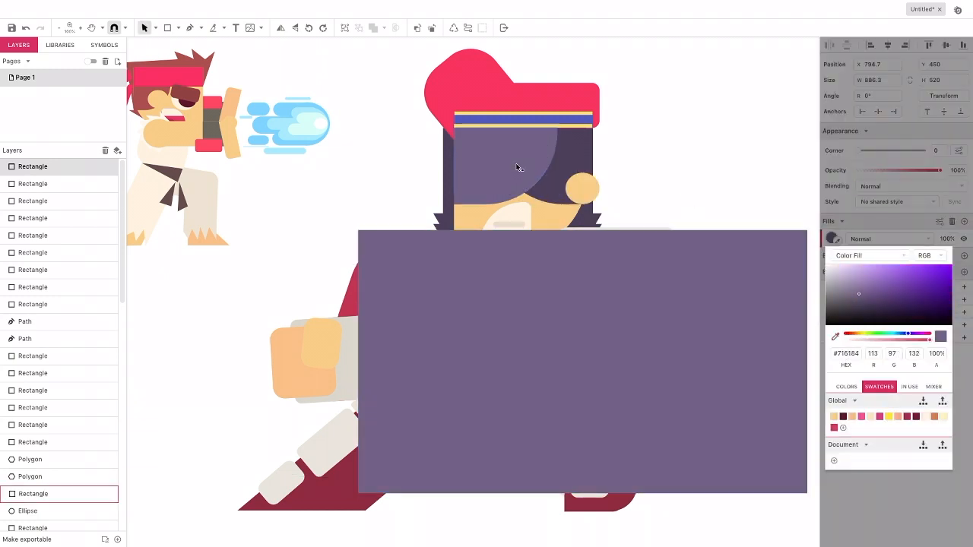
Round the cape rectangle's corners to 260 and turn off uniform corners
left_click(860, 155)
left_click_drag(860, 151, 922, 151)
left_click(956, 152)
left_click(864, 201)
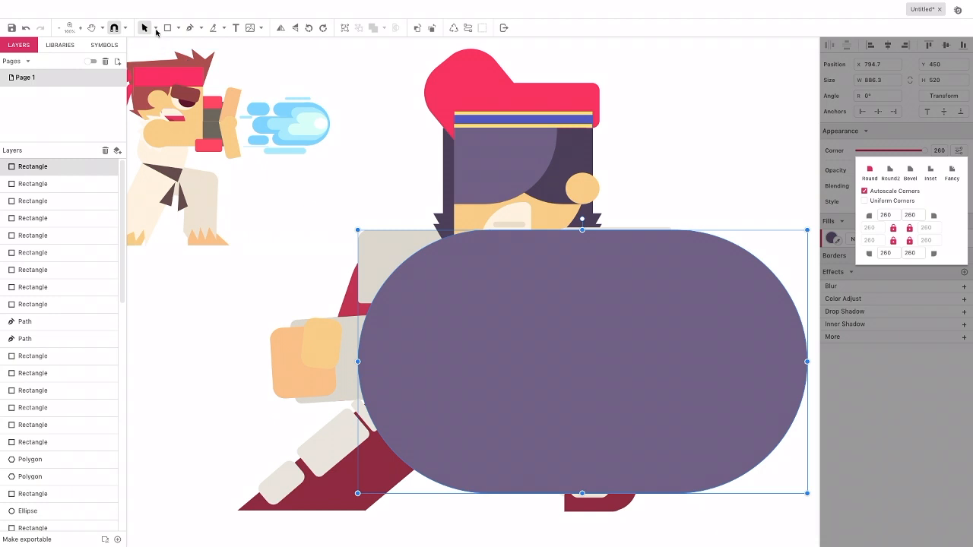
Reshape the cape's corners individually: nearly square upper corners, with a much wider curve at the lower outer corner
left_click(157, 29)
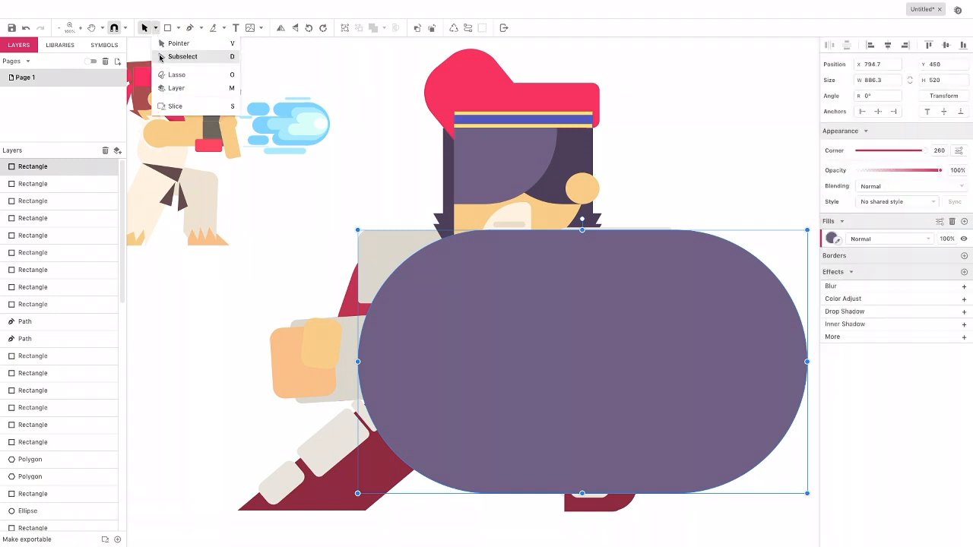
left_click(174, 58)
left_click_drag(675, 362, 807, 232)
left_click_drag(491, 362, 380, 251)
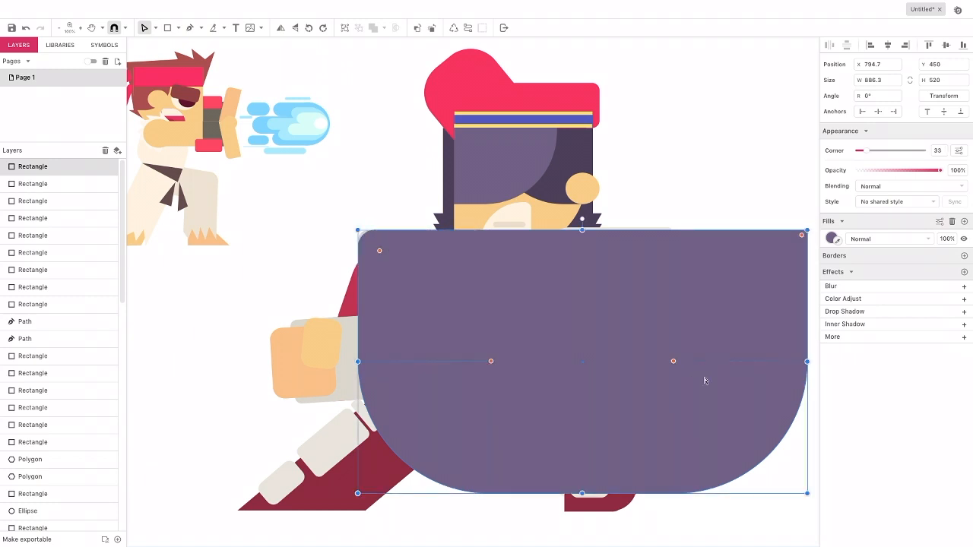
left_click_drag(676, 362, 575, 302)
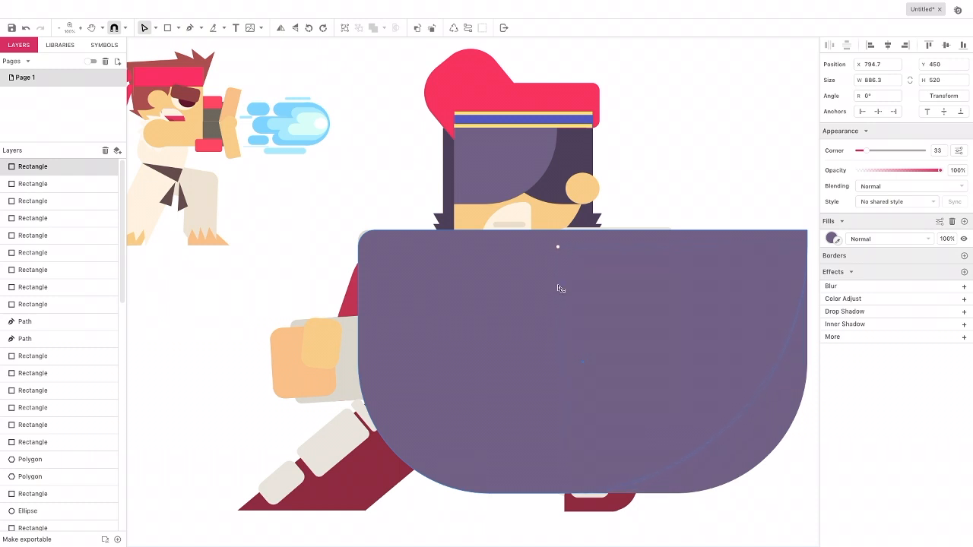
left_click_drag(544, 268, 517, 259)
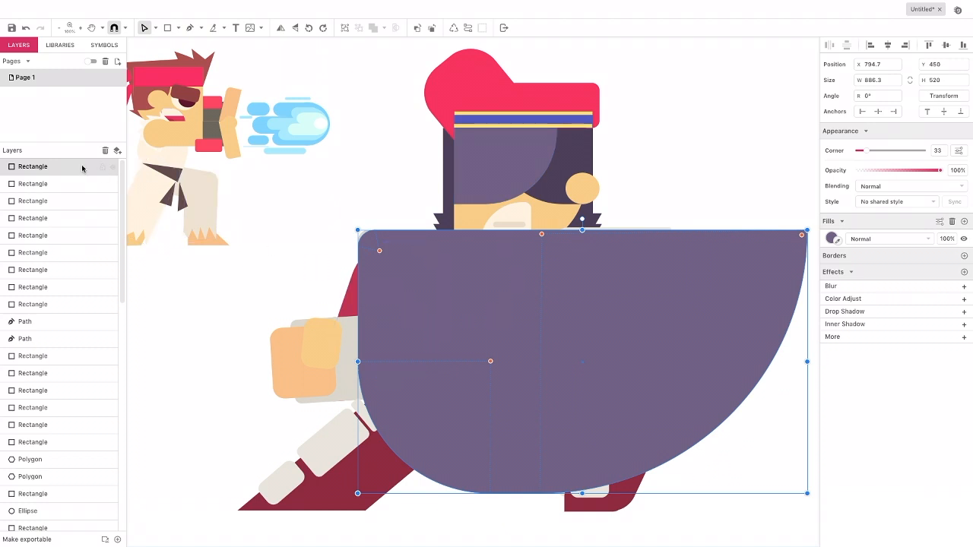
Send the purple cape shape to the back, behind the whole character
key("Escape")
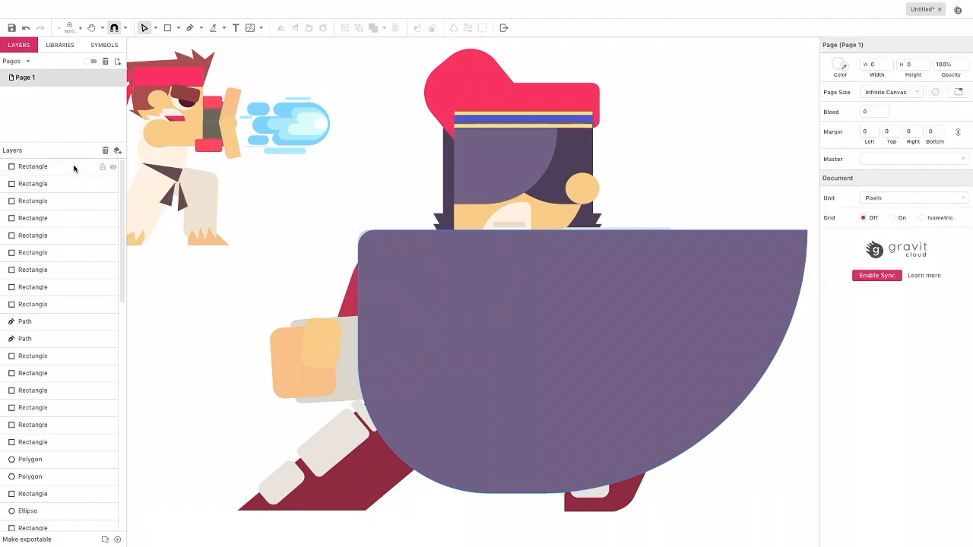
left_click(73, 168)
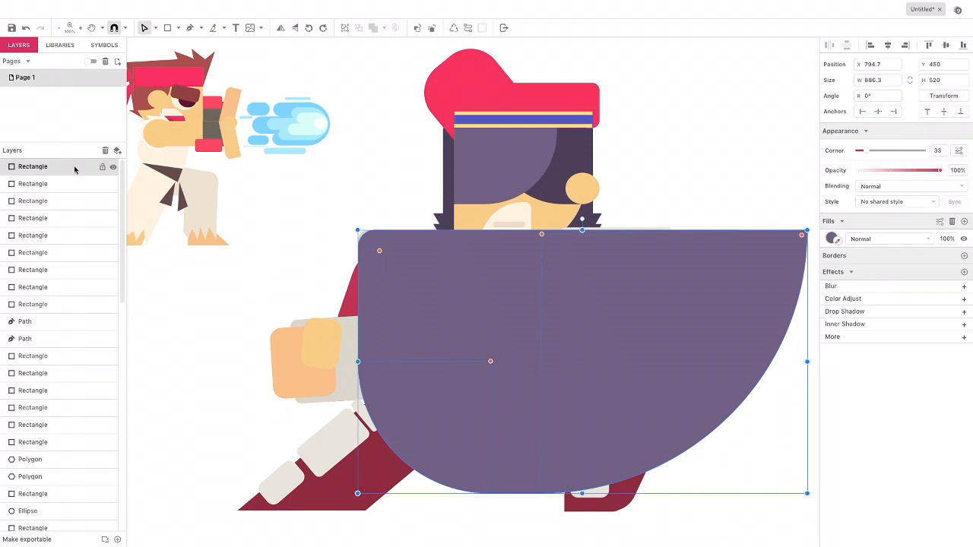
right_click(77, 170)
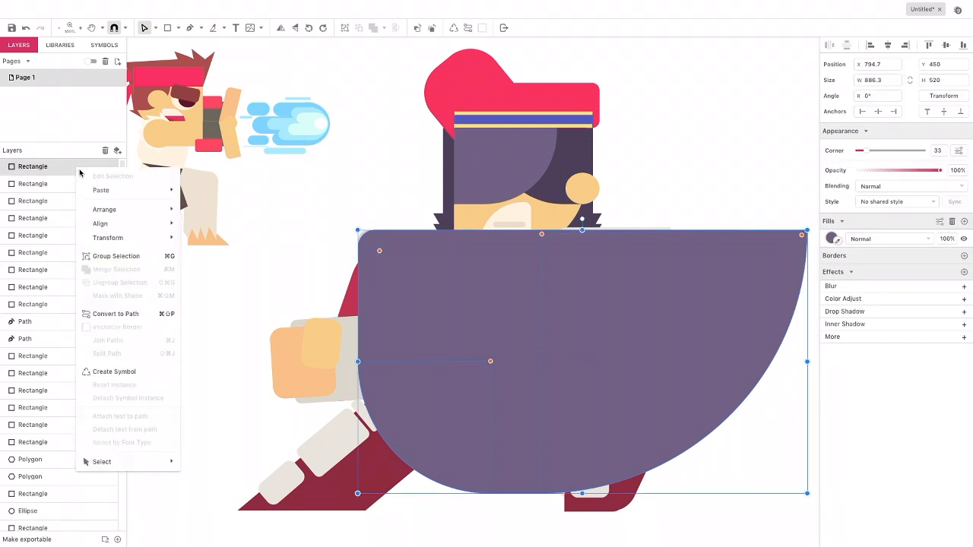
mouse_move(98, 212)
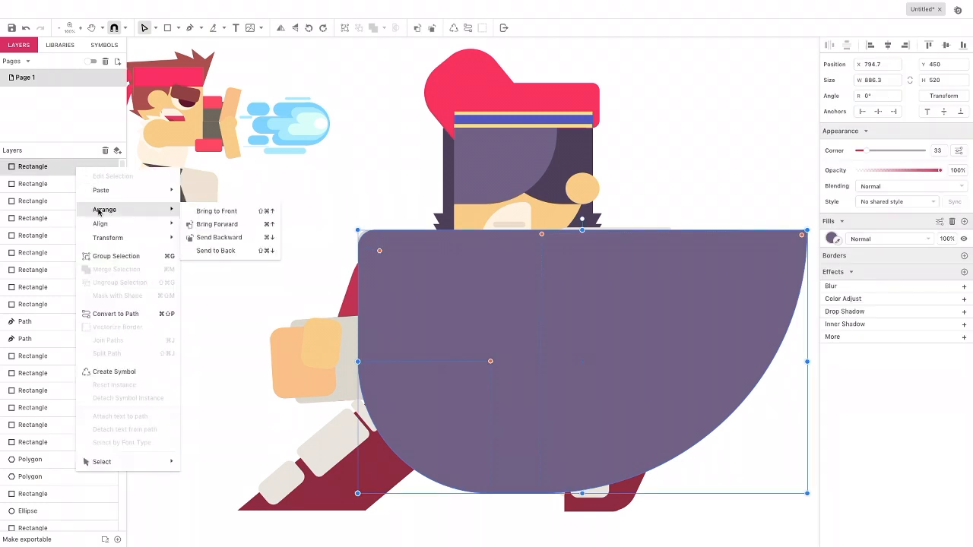
left_click(216, 251)
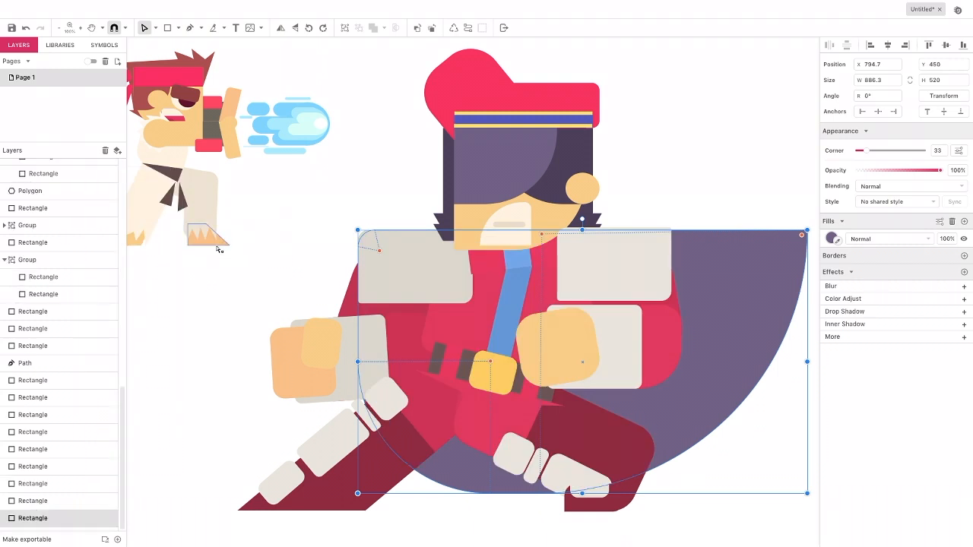
Nudge the cape up slightly and enlarge it to about 901 × 524
left_click_drag(727, 290, 725, 289)
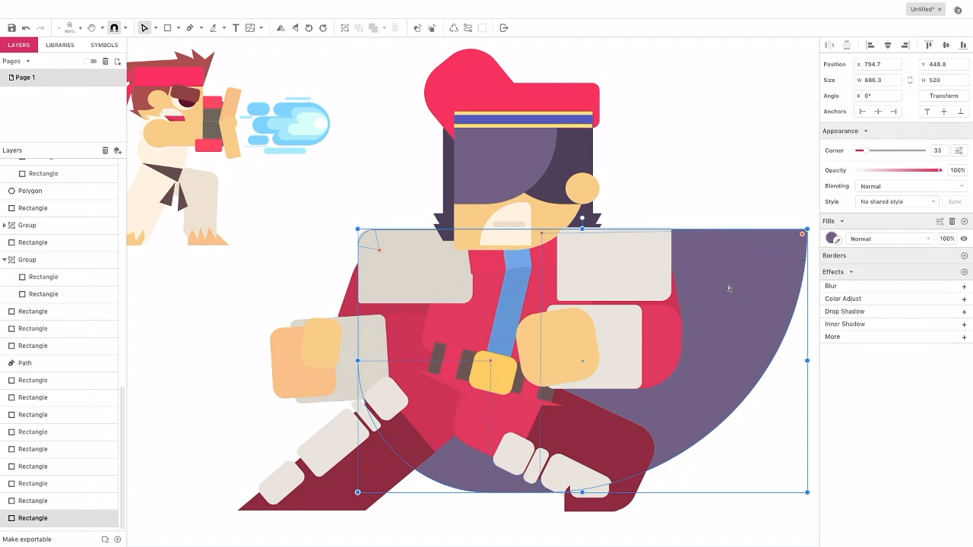
left_click_drag(807, 361, 815, 361)
left_click_drag(586, 228, 586, 226)
left_click_drag(494, 311, 493, 312)
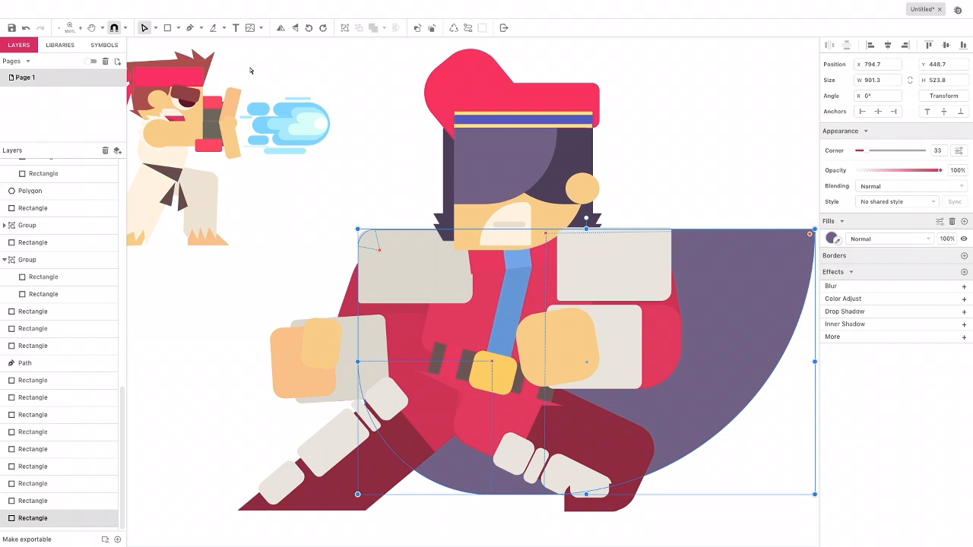
Draw a purple rectangle about 213 × 99 over the greyish shoulder pad near the blue fireball and bring it to the front
left_click(167, 28)
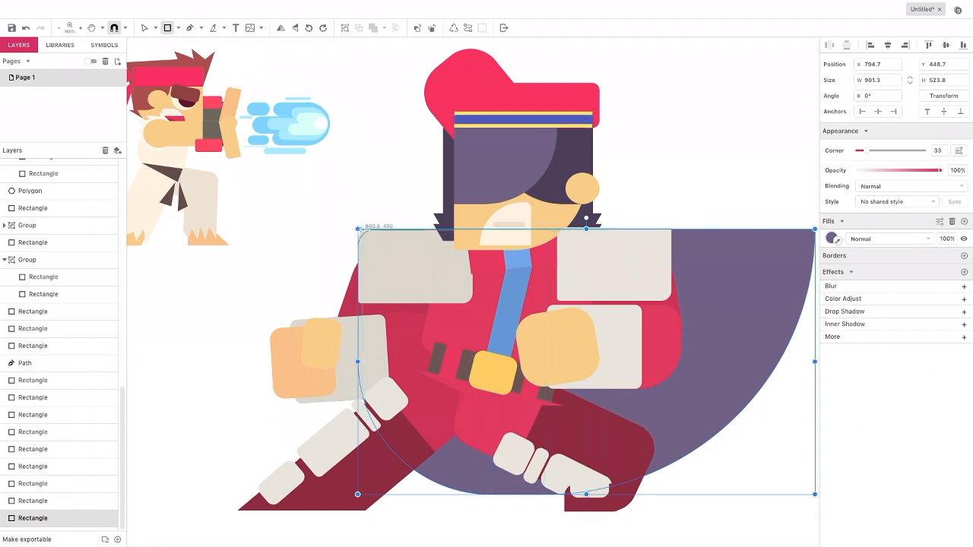
left_click_drag(357, 227, 463, 278)
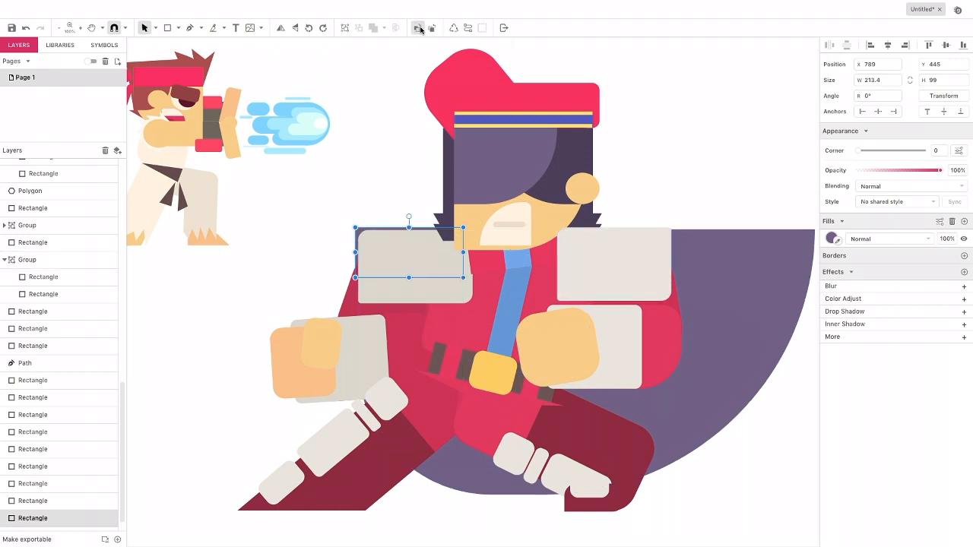
right_click(85, 520)
mouse_move(124, 284)
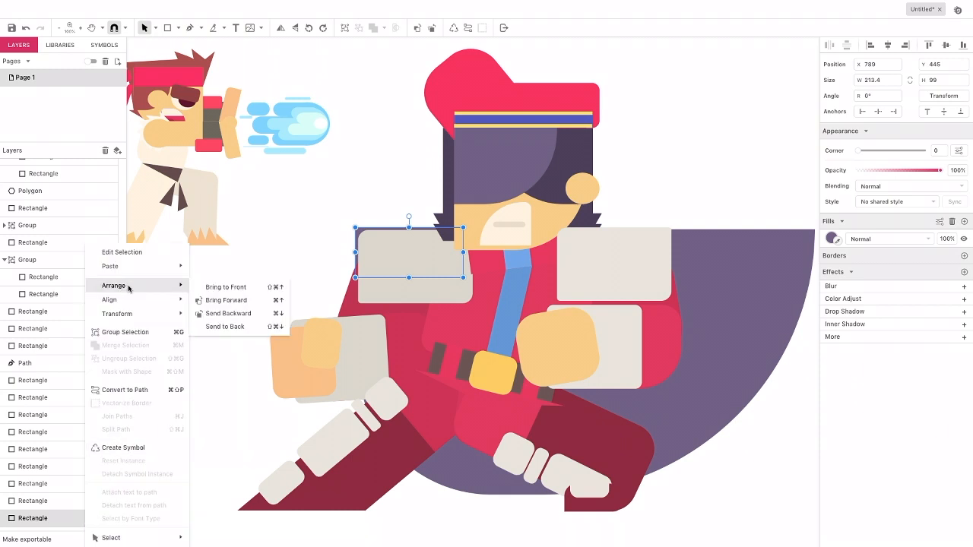
left_click(220, 287)
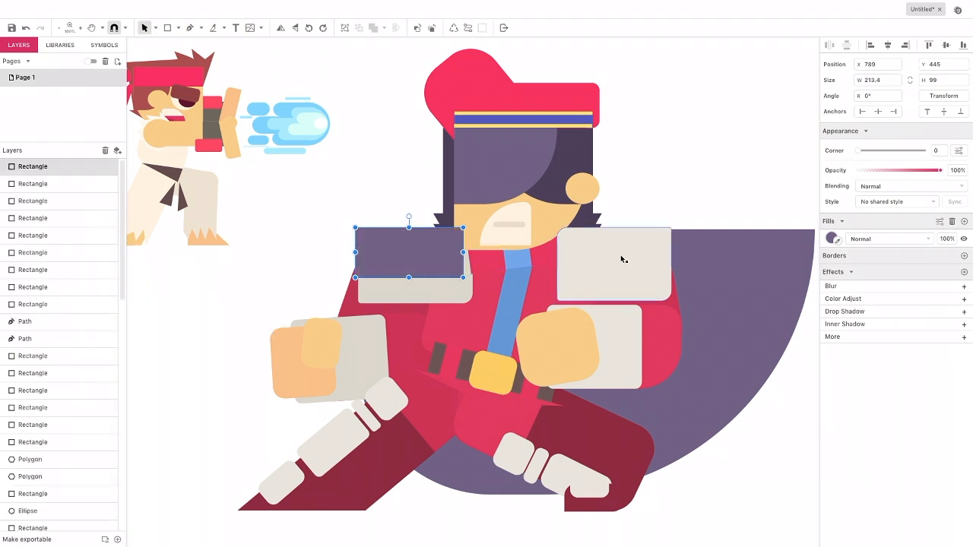
Round the purple shoulder rectangle's corners, rotate it to -21.5° and enlarge it to about 220 × 183 over the pad's upper part
left_click_drag(860, 151, 923, 151)
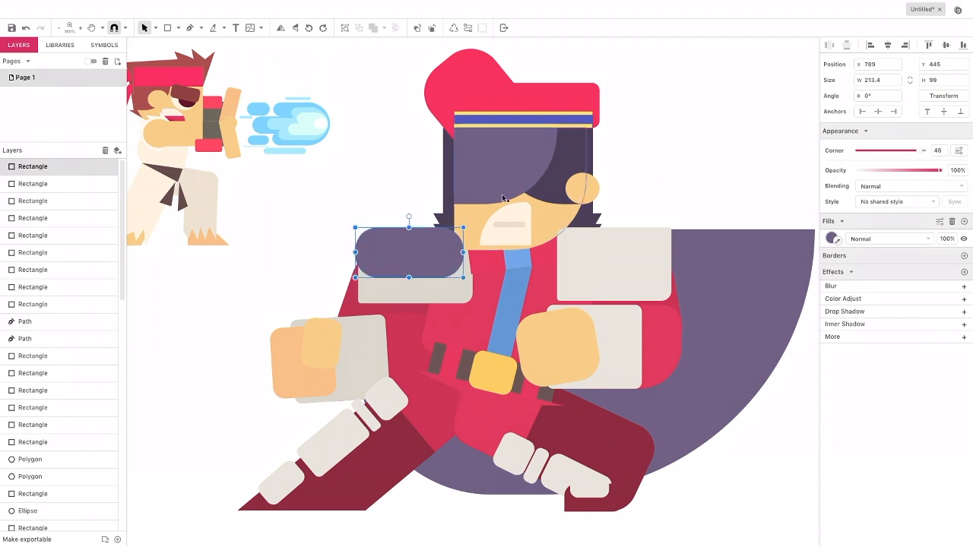
left_click_drag(408, 217, 427, 205)
mouse_move(377, 252)
left_mouse_down()
mouse_move(393, 252)
mouse_move(382, 256)
left_mouse_up()
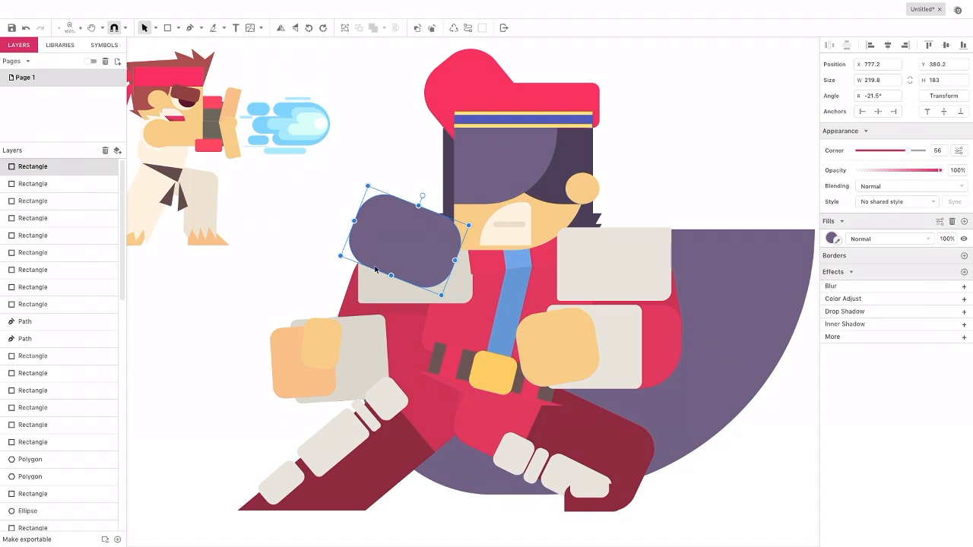
left_click(382, 285)
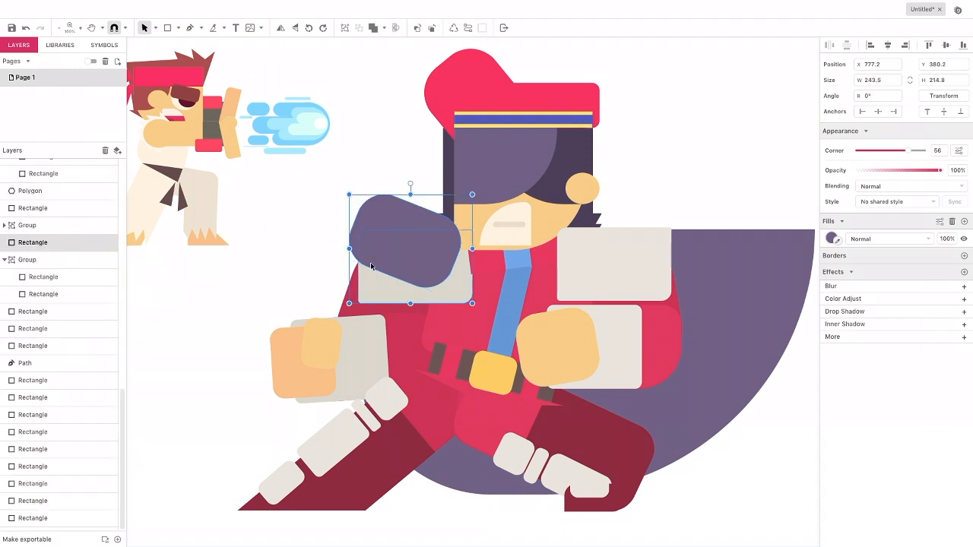
left_click(342, 211)
Duplicate the rounded purple shape onto the other shoulder pad, flip it, shift it slightly outward and select it together with the pad
left_click(375, 233)
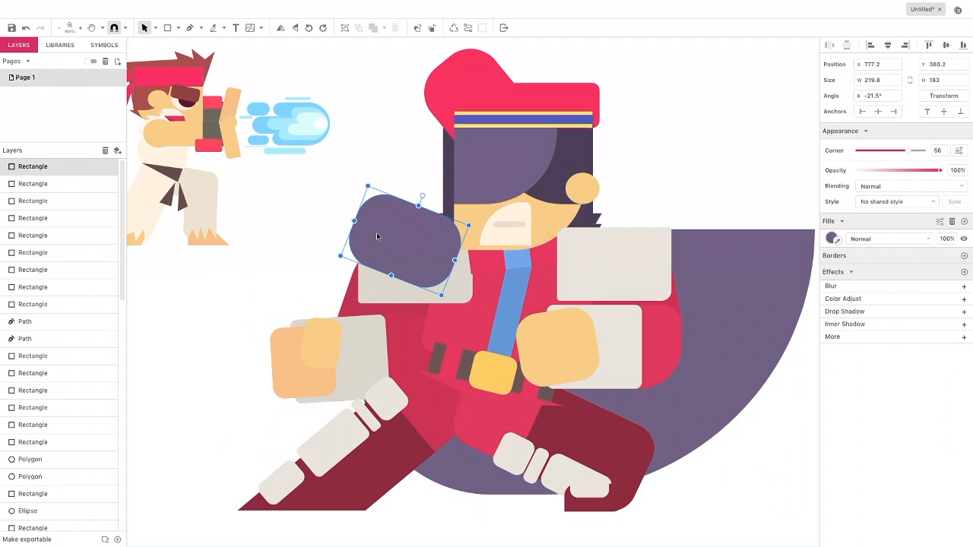
left_click_drag(375, 238, 594, 245)
left_click(294, 29)
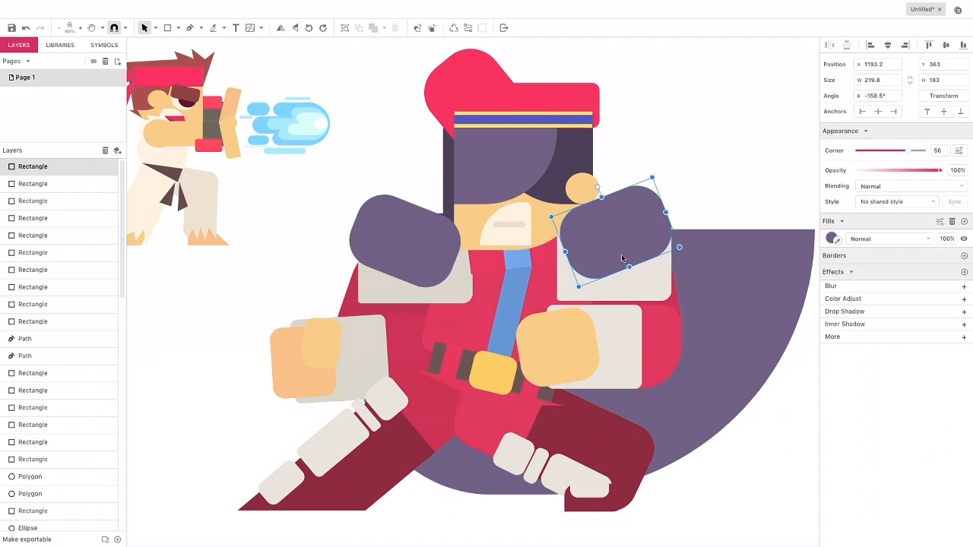
left_click_drag(653, 229, 662, 229)
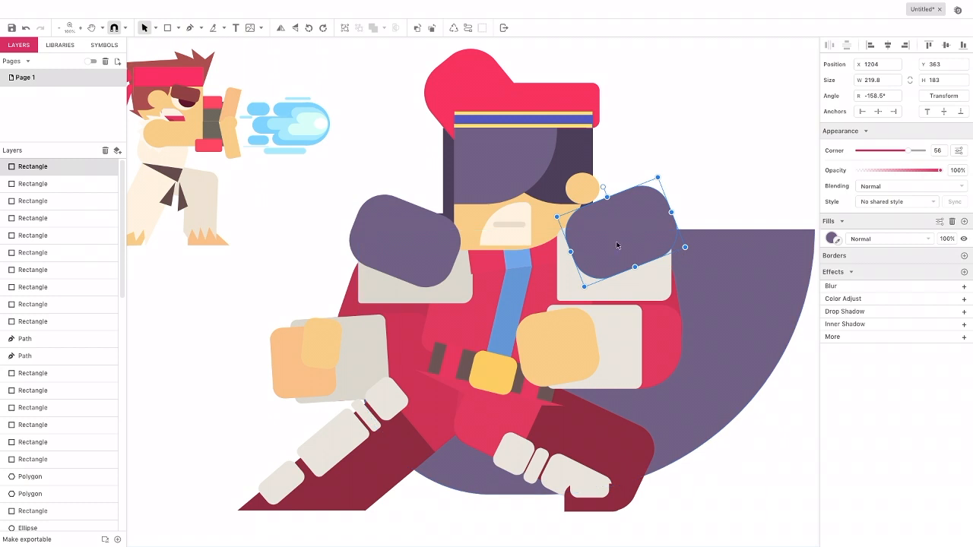
left_click(617, 283, "shift")
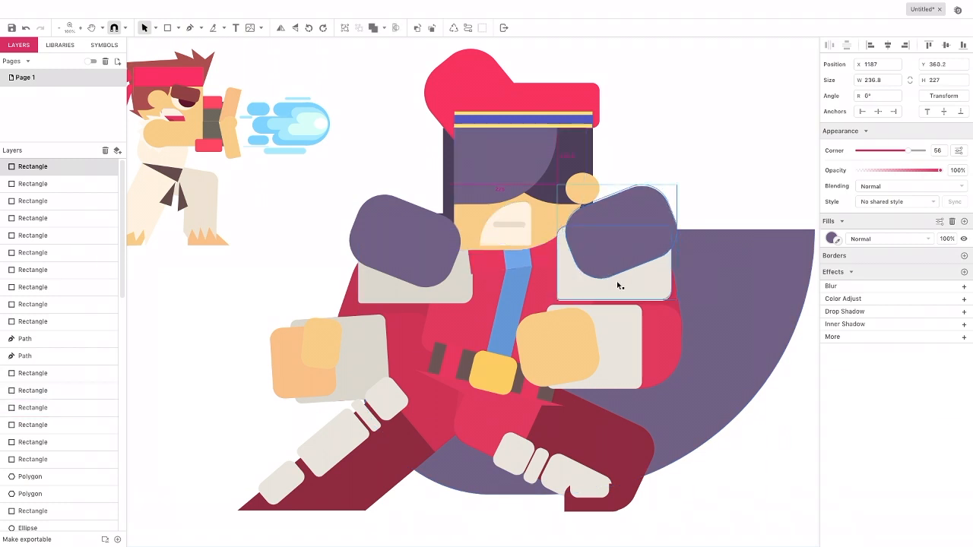
Clip the rounded purple shapes into their shoulder pads on both sides of the character
left_click(395, 31)
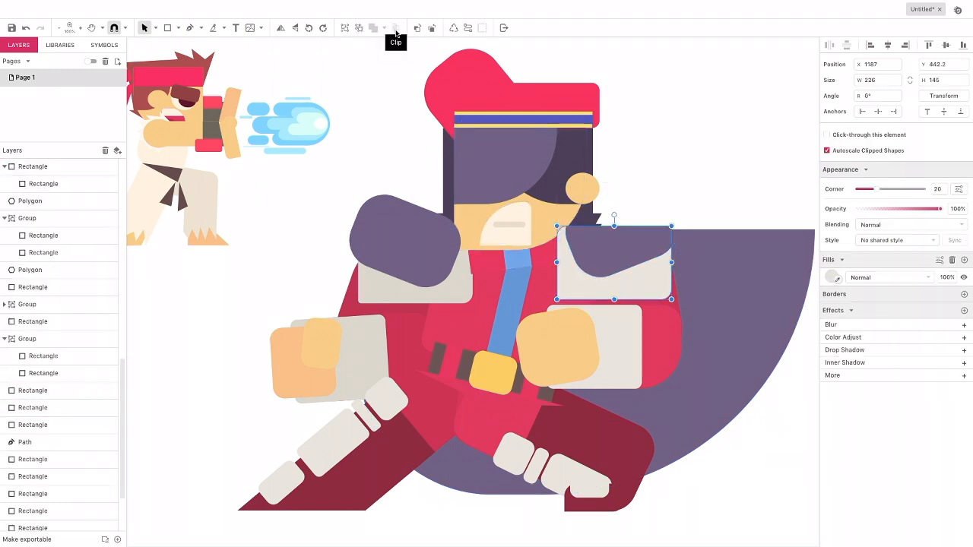
left_click(385, 281)
left_click(395, 29)
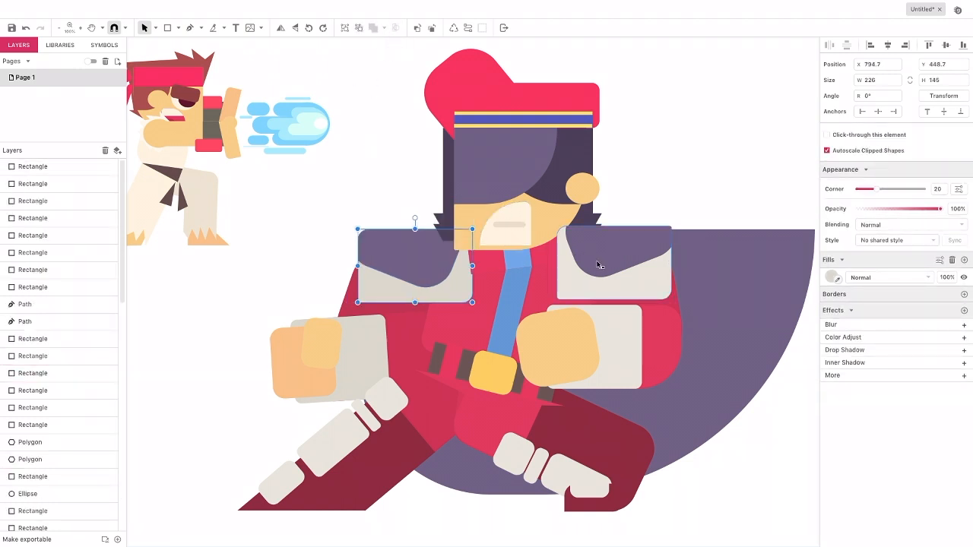
Draw an ellipse about 66 × 56 on the shoulder pad nearer the fireball and fill it with the belt buckle's yellow
left_click(178, 29)
left_click(200, 69)
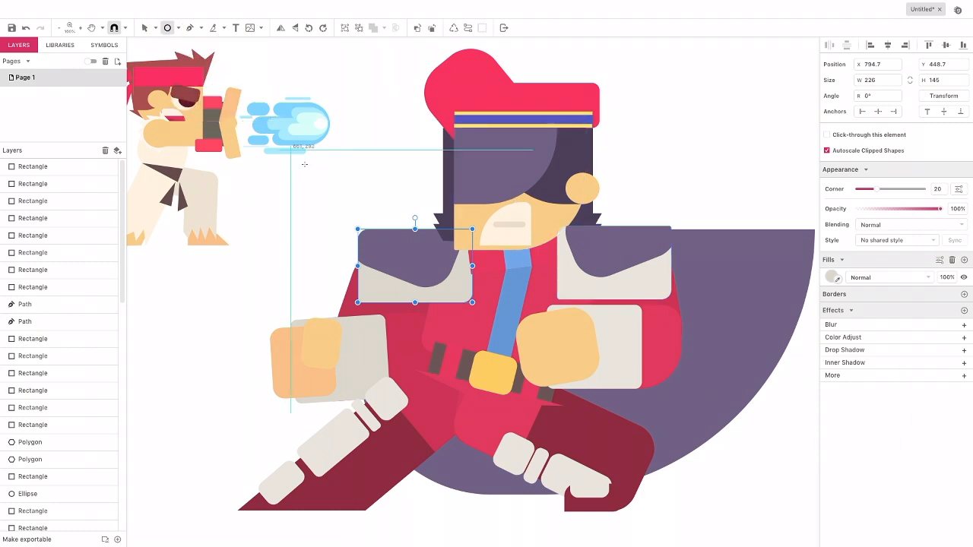
left_click_drag(427, 266, 461, 294)
left_click(832, 261)
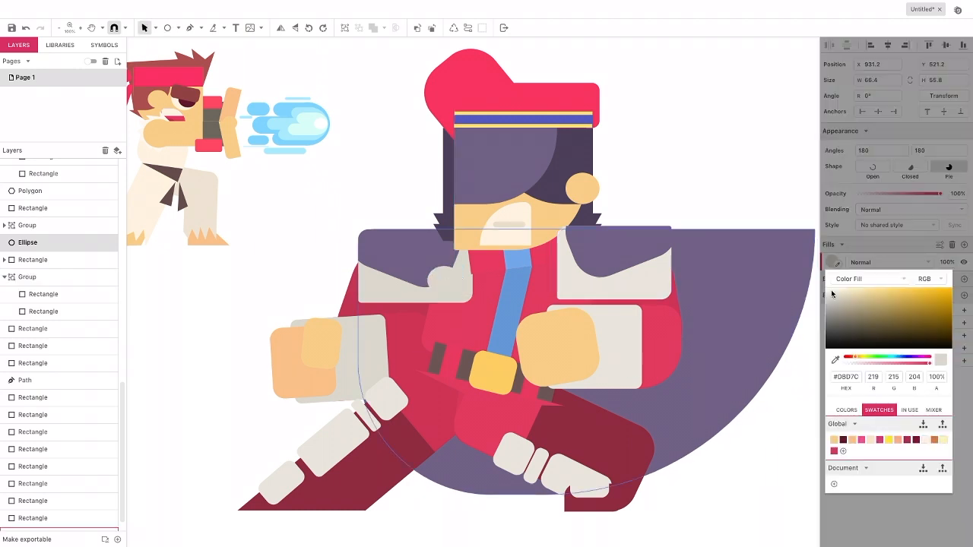
left_click(834, 359)
left_click(488, 370)
Duplicate the yellow ellipse onto the shoulder pad farther from the fireball and bring the copy to the front
left_click_drag(437, 279, 590, 275)
key("ctrl+d")
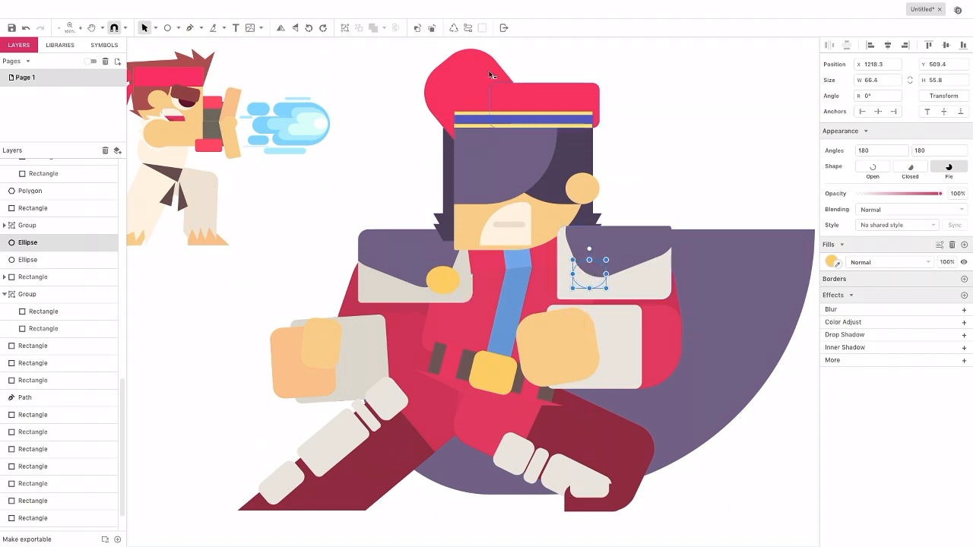
right_click(82, 243)
mouse_move(114, 284)
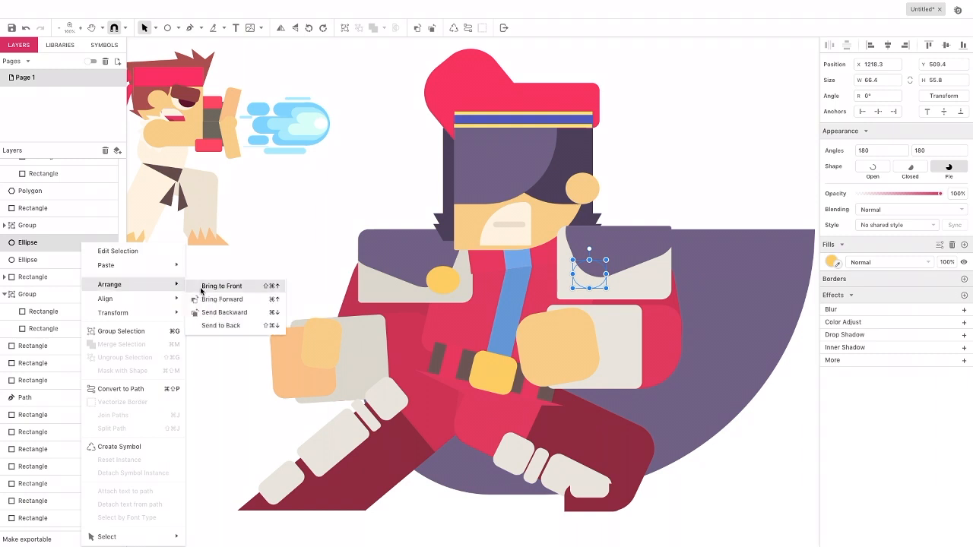
left_click(220, 286)
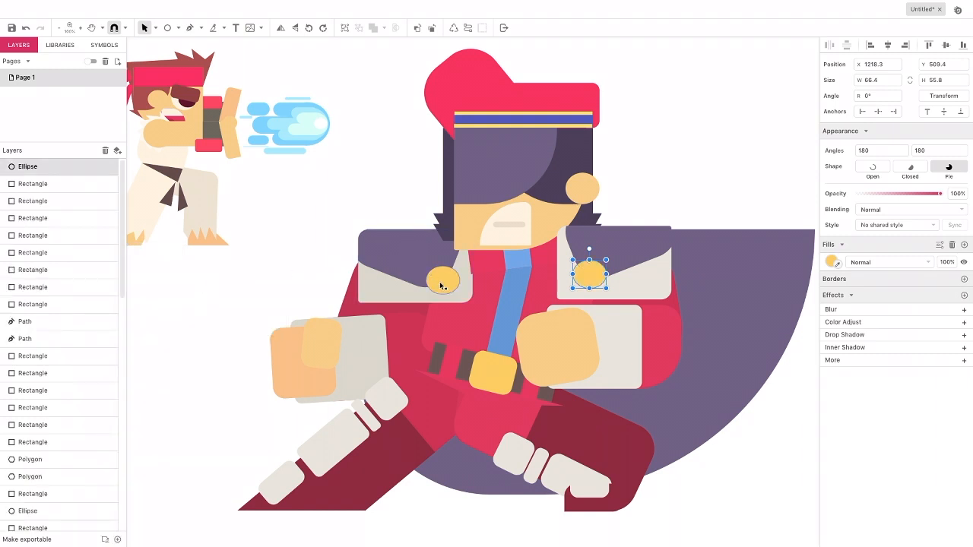
Nudge the shoulder pad farther from the fireball to Y 439.3 and enlarge its clipped purple shape to about 233 × 187
left_click(606, 247)
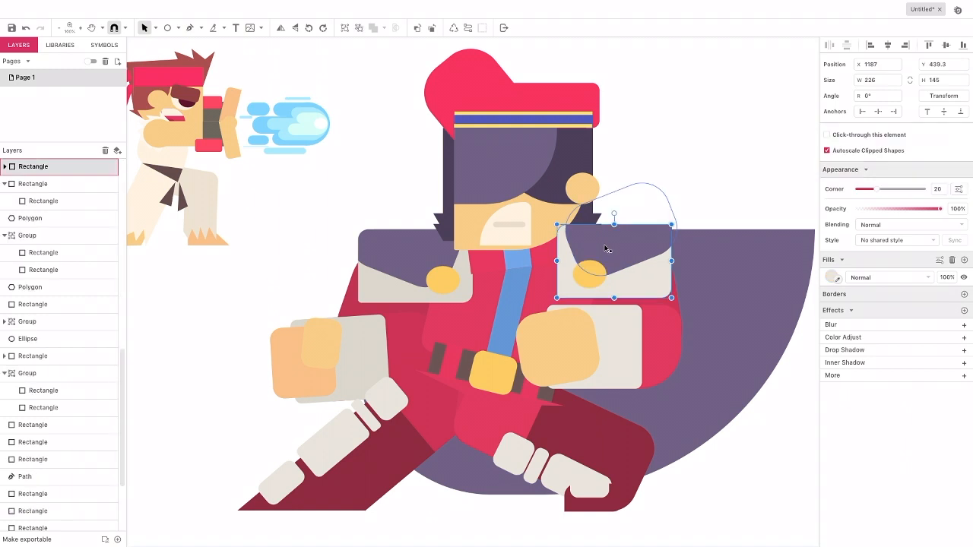
left_click_drag(606, 247, 606, 254)
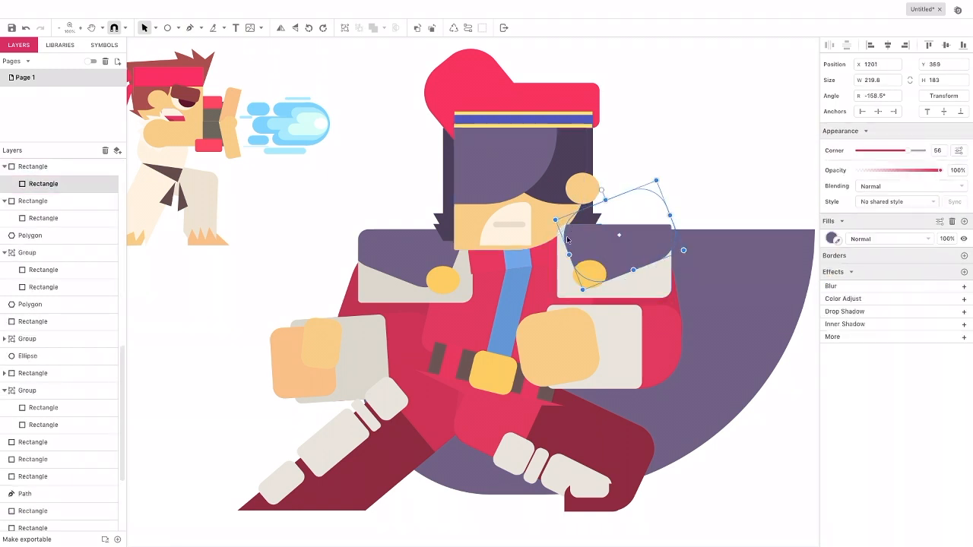
mouse_move(568, 251)
left_mouse_down()
mouse_move(559, 252)
mouse_move(568, 270)
left_mouse_up()
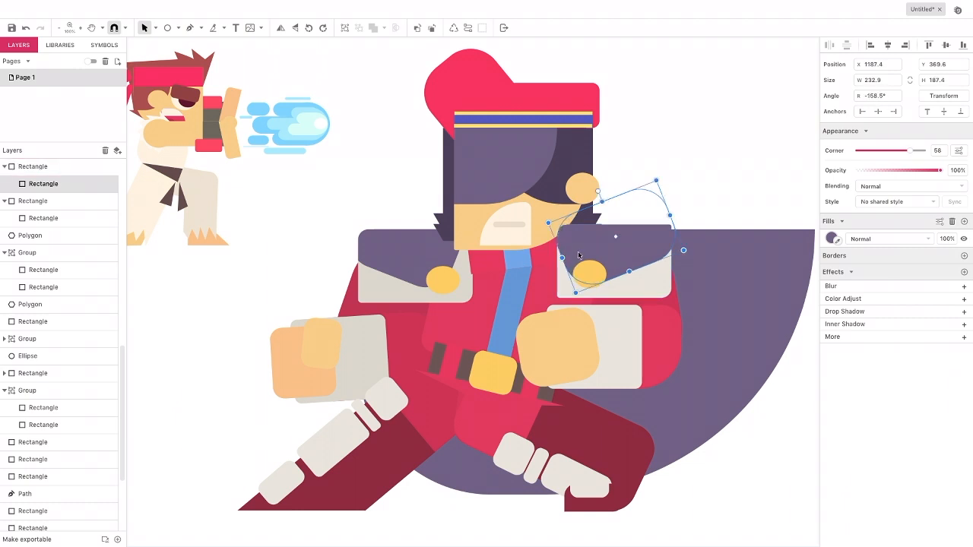
Move the second yellow ellipse to X 1209.2, Y 521.2, level with the ellipse on the other pad
left_click(587, 276)
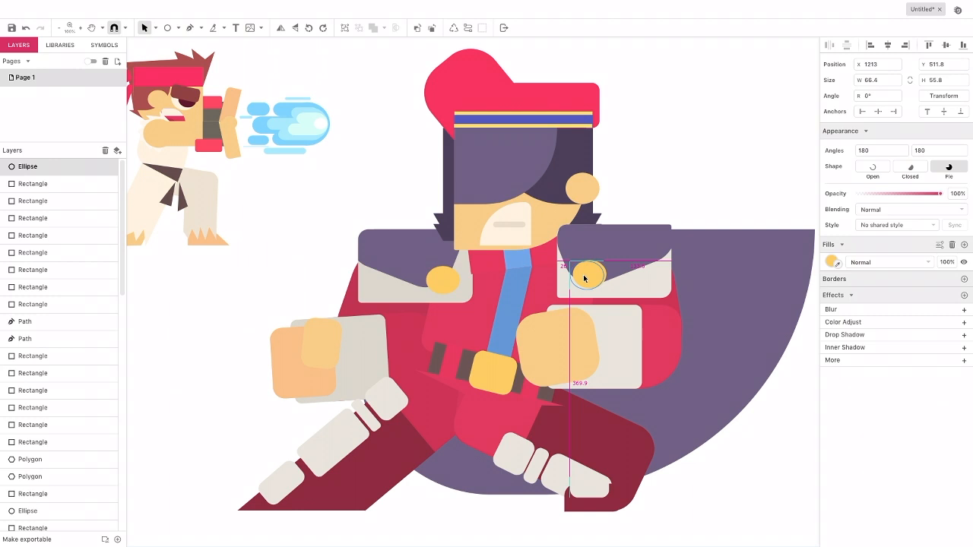
left_click_drag(583, 279, 582, 278)
left_click(583, 280)
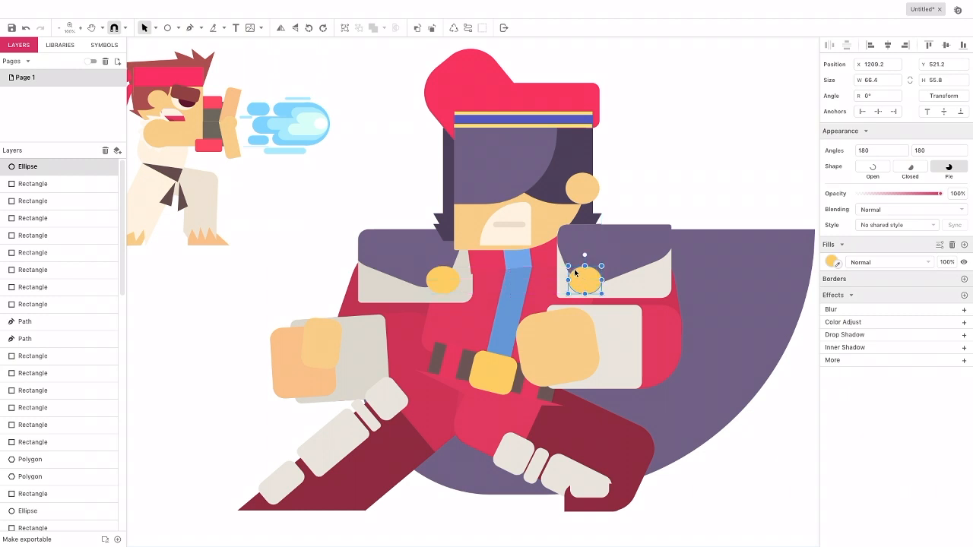
left_click(353, 188)
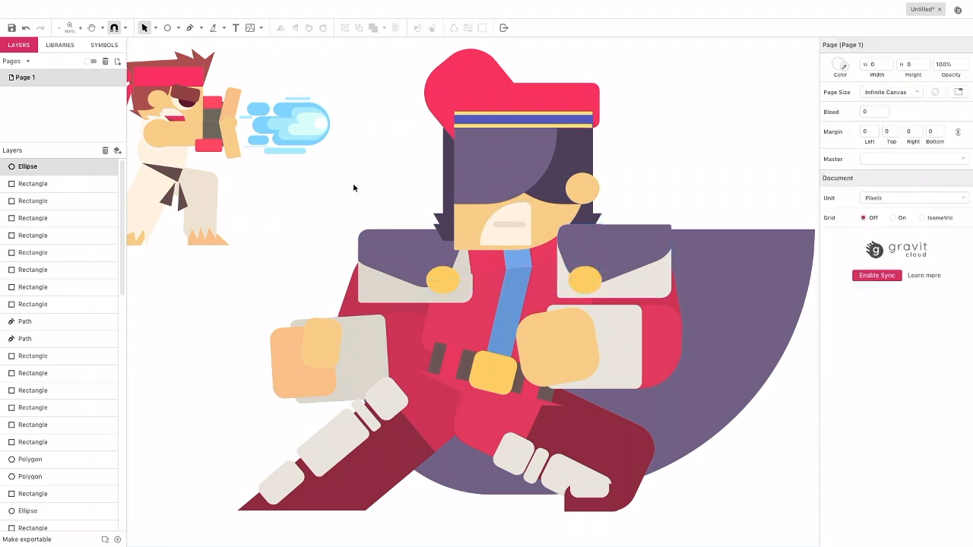
Nudge the cape up slightly and lower the shoulder pad farther from the fireball so their top edges line up
left_click(712, 277)
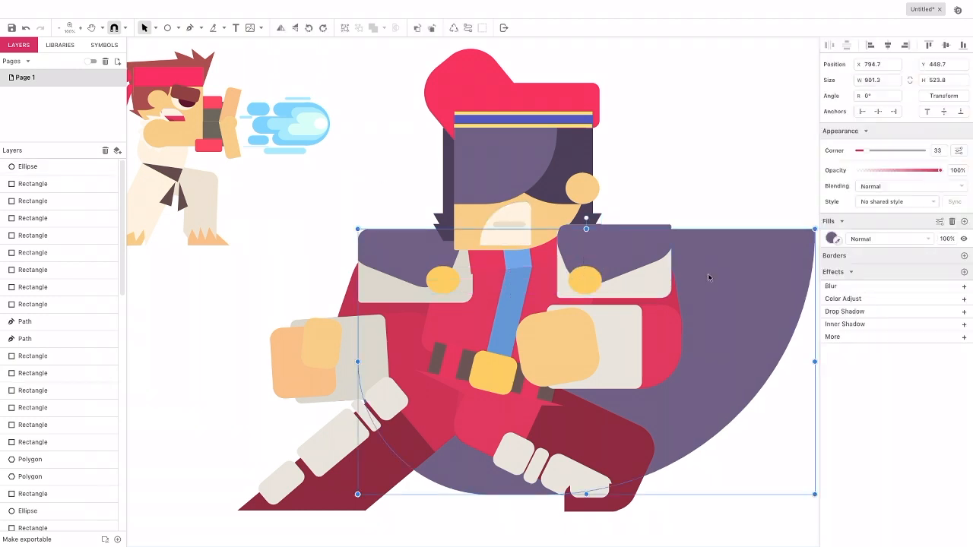
left_click_drag(654, 278, 654, 280)
left_click(635, 191)
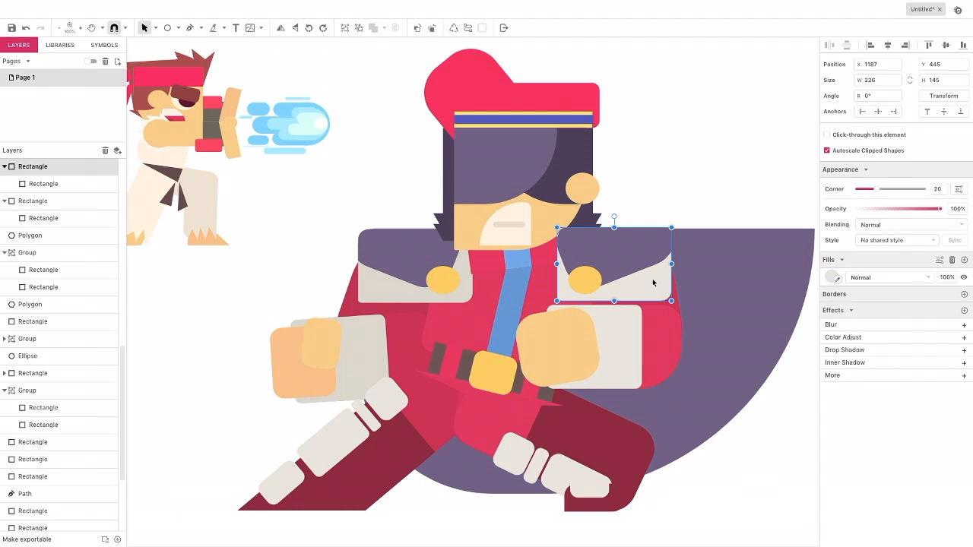
left_click(379, 196)
left_click_drag(652, 289, 654, 289)
left_click(343, 172)
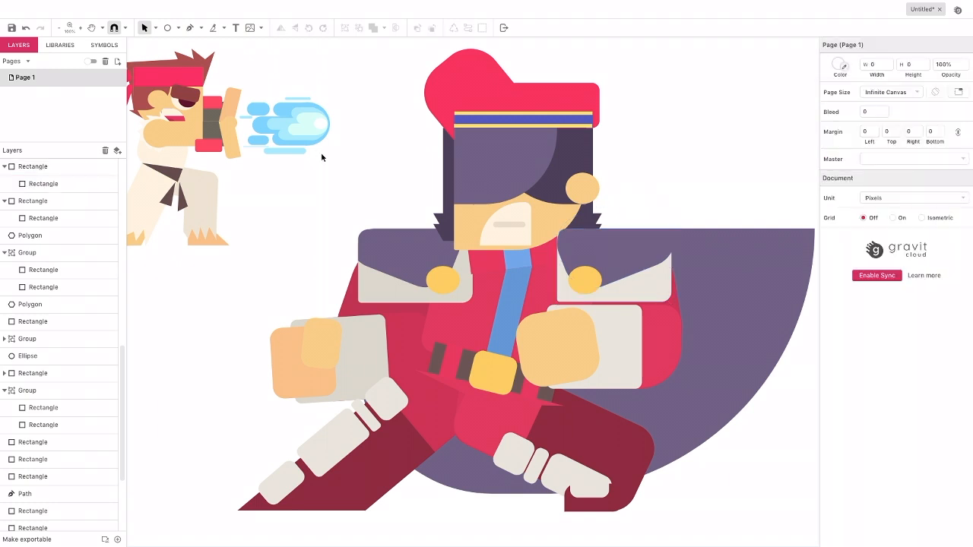
Move the small fireball fighter group away from the large character to X 87, Y 100.3
scroll(326, 160, "left", 2)
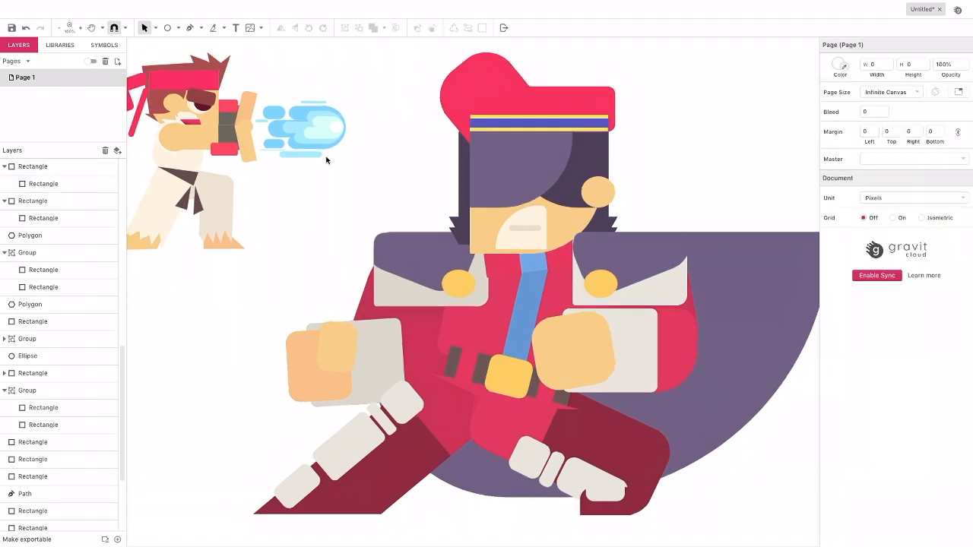
scroll(326, 160, "up", 1)
scroll(326, 160, "down", 1)
scroll(326, 160, "down", 1)
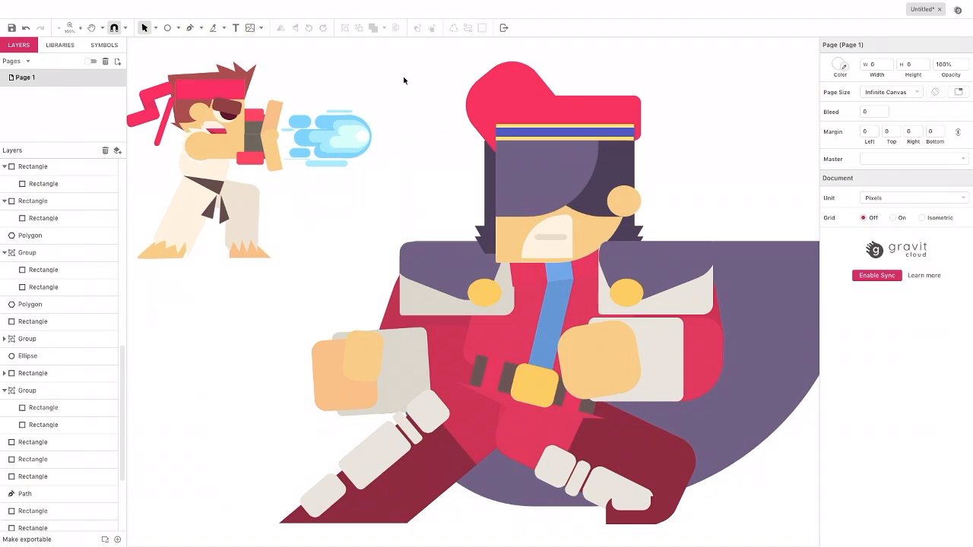
left_click_drag(404, 52, 787, 525)
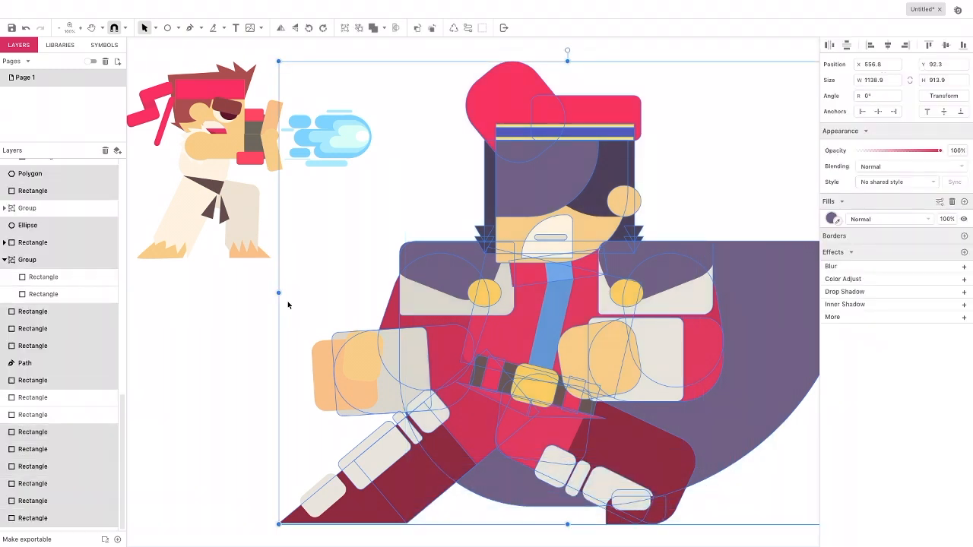
scroll(296, 314, "down", 2)
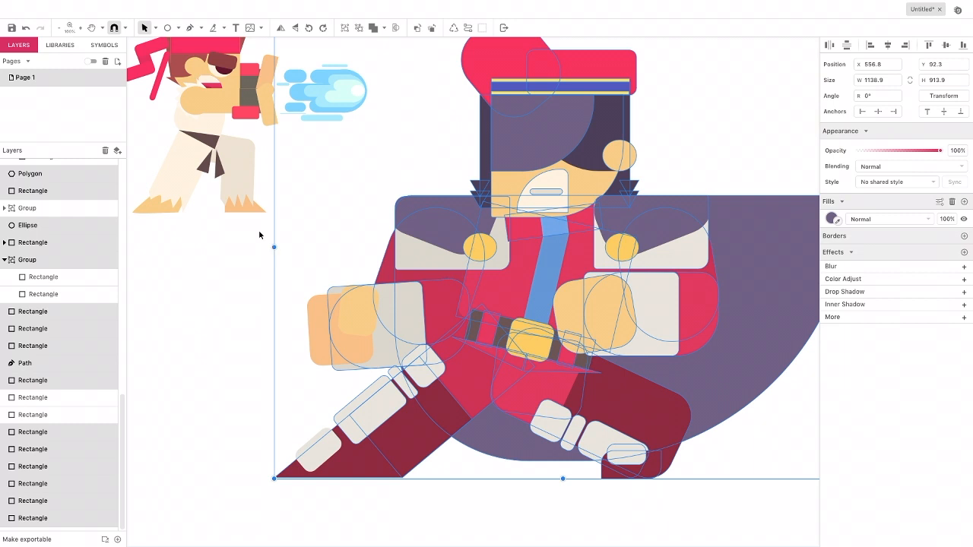
scroll(220, 182, "left", 5)
scroll(220, 182, "up", 1)
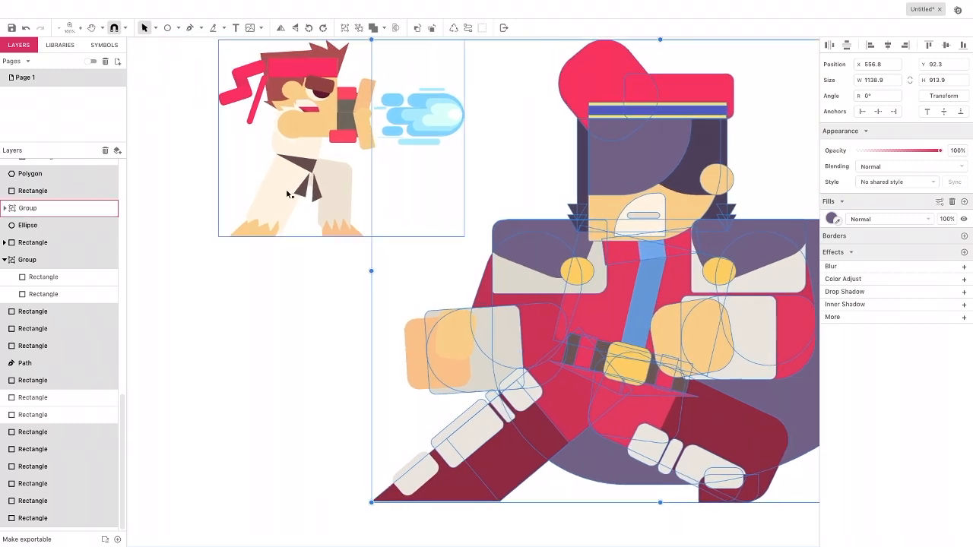
left_click(289, 194)
left_click_drag(447, 194, 363, 194)
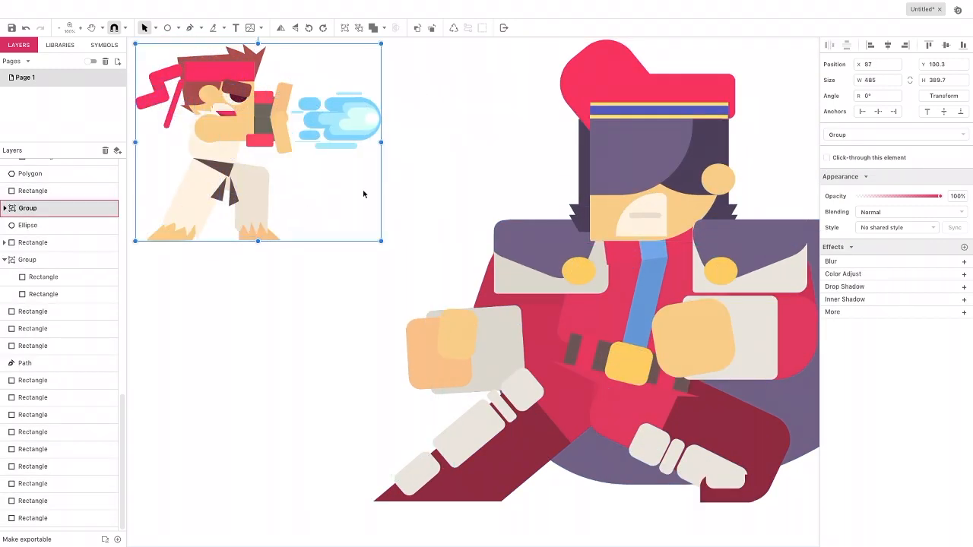
Group all parts of the large caped character and scale the group down to about 758 × 608
left_click_drag(396, 41, 803, 530)
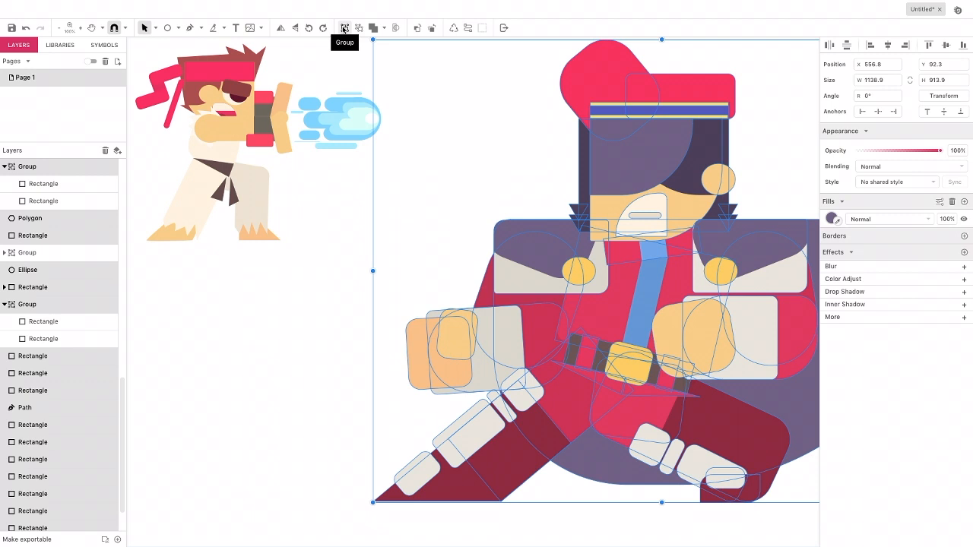
left_click(344, 29)
left_click_drag(373, 41, 565, 191)
Place the caped character beside the fireball with its feet level with the fighter's, at about 734 × 589 and X 589, Y -98.7
left_click_drag(691, 346, 531, 152)
scroll(436, 180, "up", 3)
left_click_drag(541, 291, 523, 233)
left_click_drag(487, 285, 492, 299)
scroll(491, 298, "up", 2)
scroll(492, 299, "left", 2)
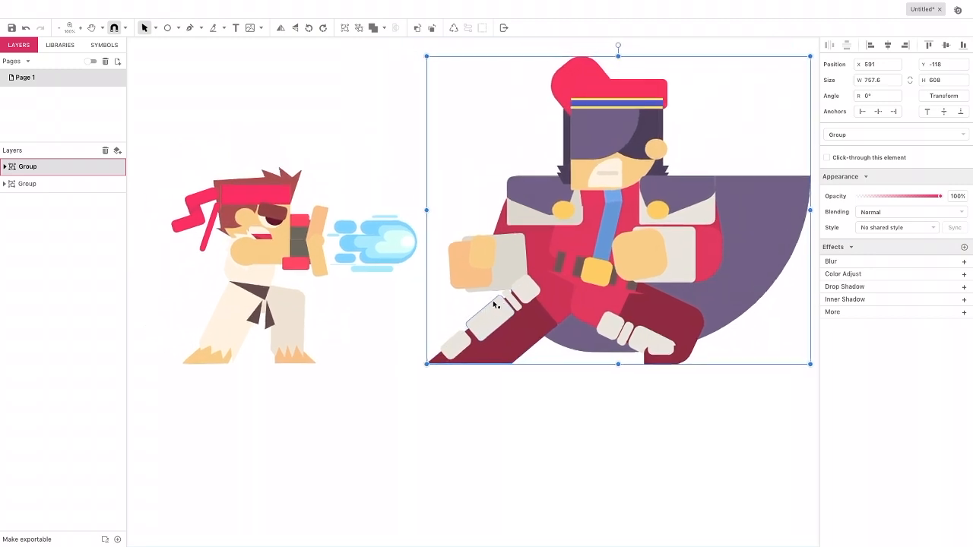
left_click_drag(444, 78, 456, 87)
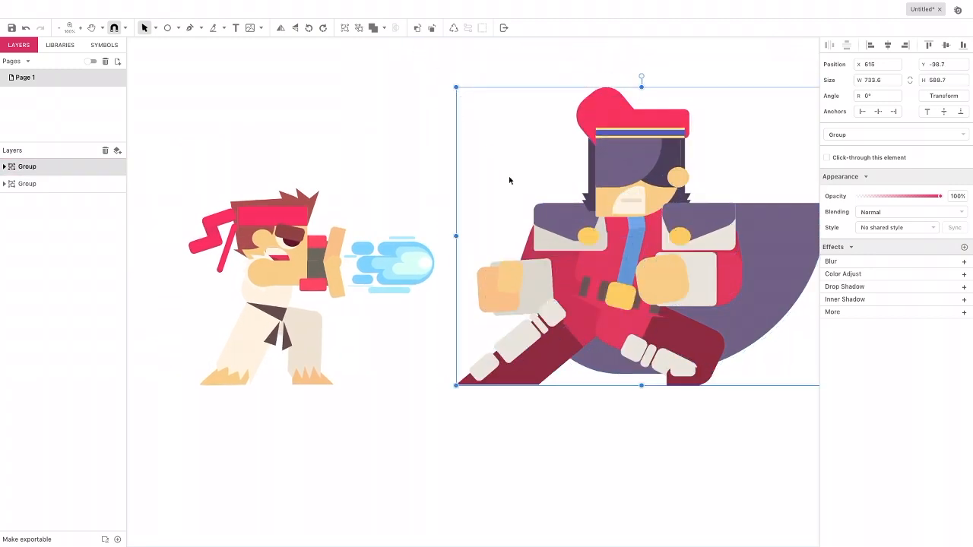
left_click_drag(597, 274, 584, 272)
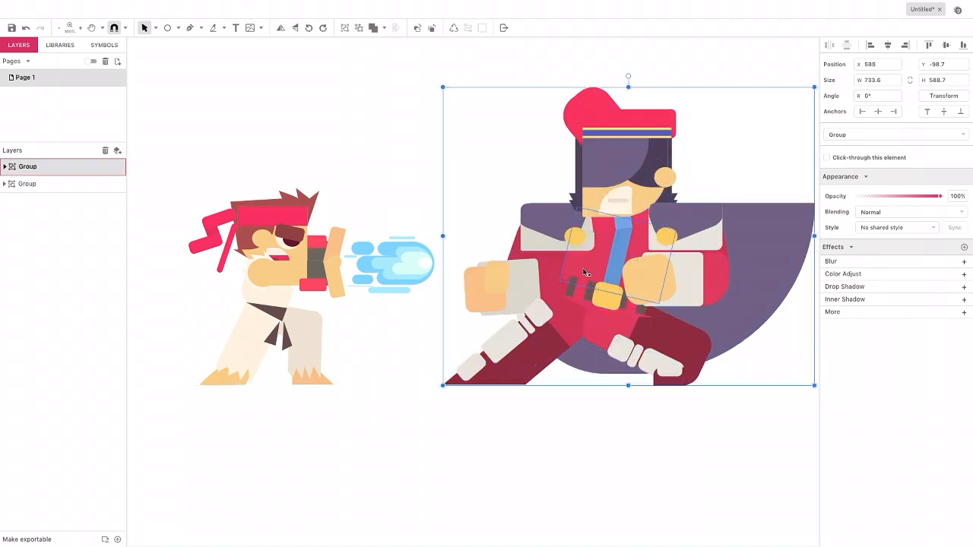